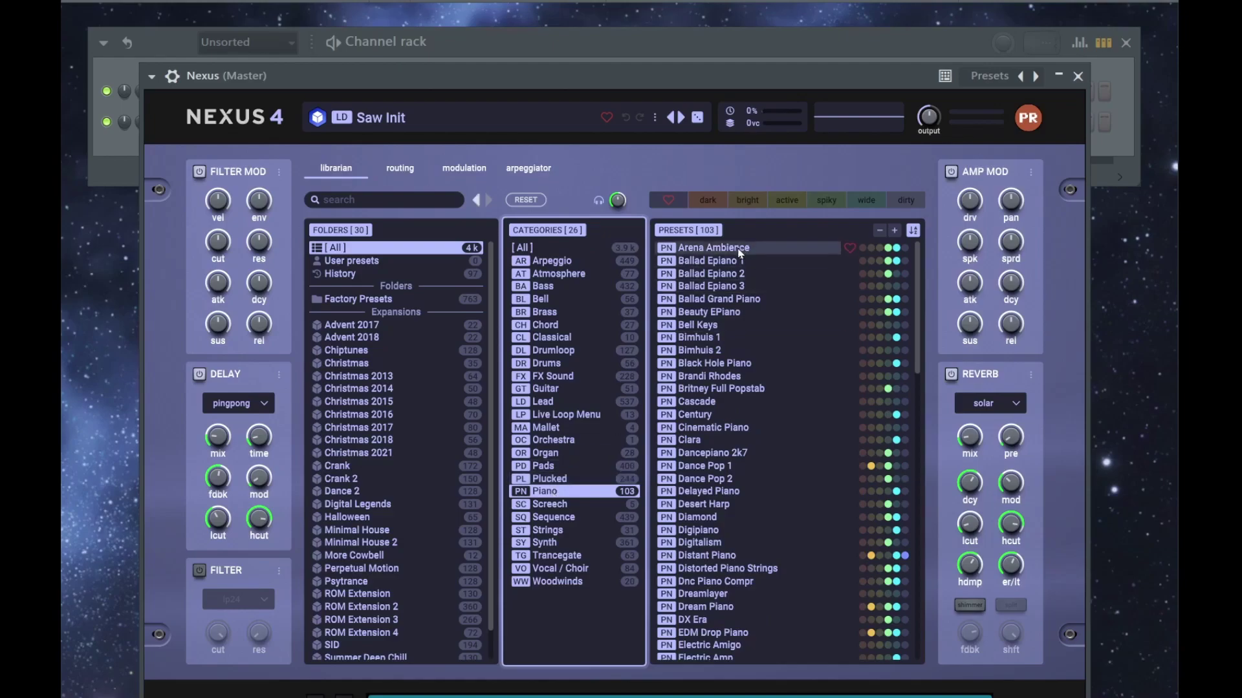
# Load the favourite piano preset [Hollywood Piano] Isolation in Nexus and open the channel's empty piano roll.
pyautogui.click(670, 201)
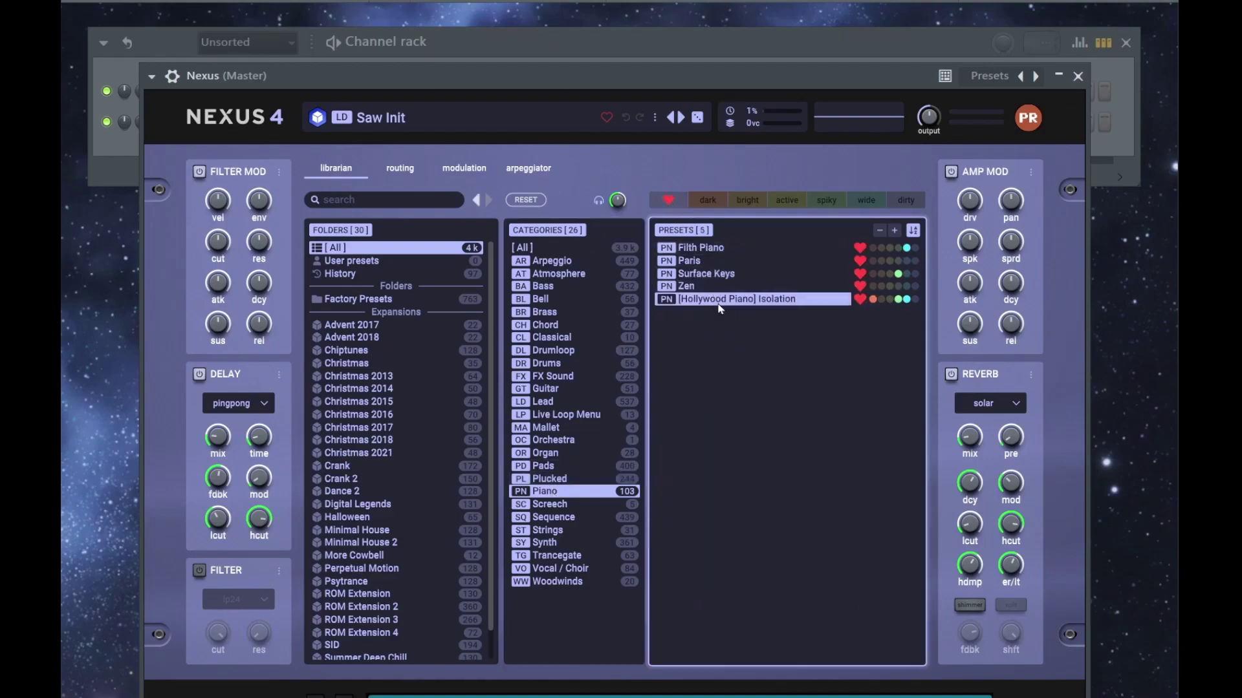
pyautogui.press('Escape')
pyautogui.press('F7')
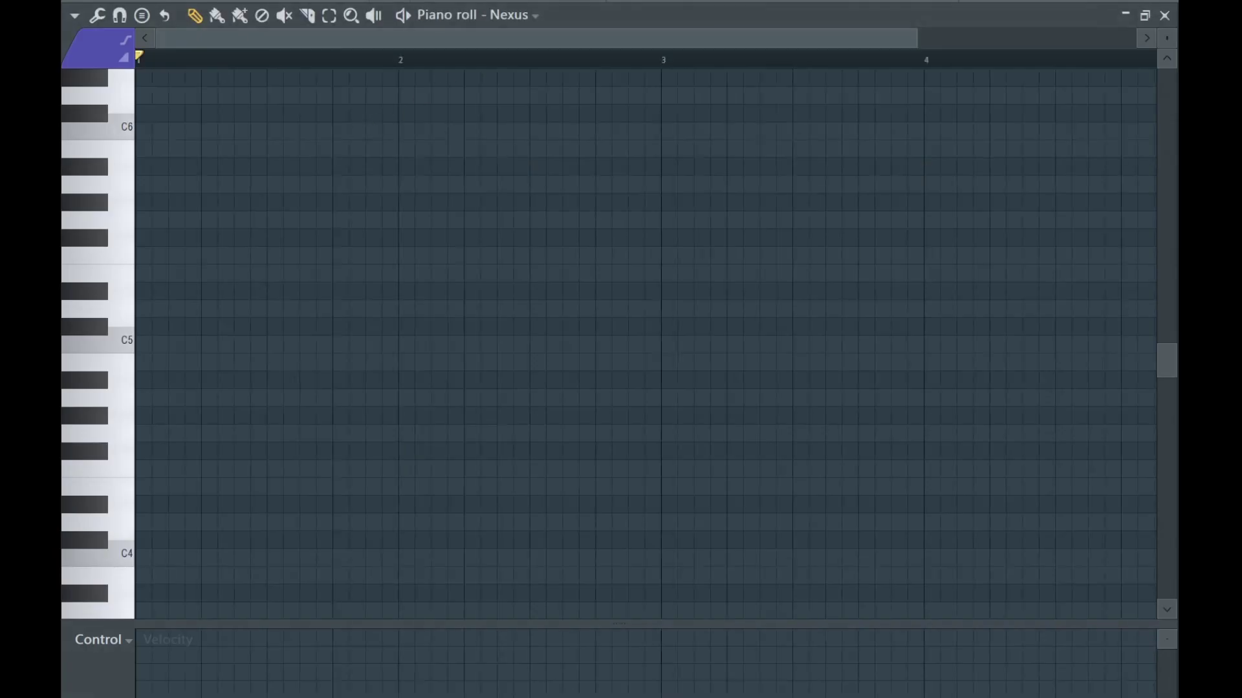
pyautogui.press('space')
pyautogui.press('space')
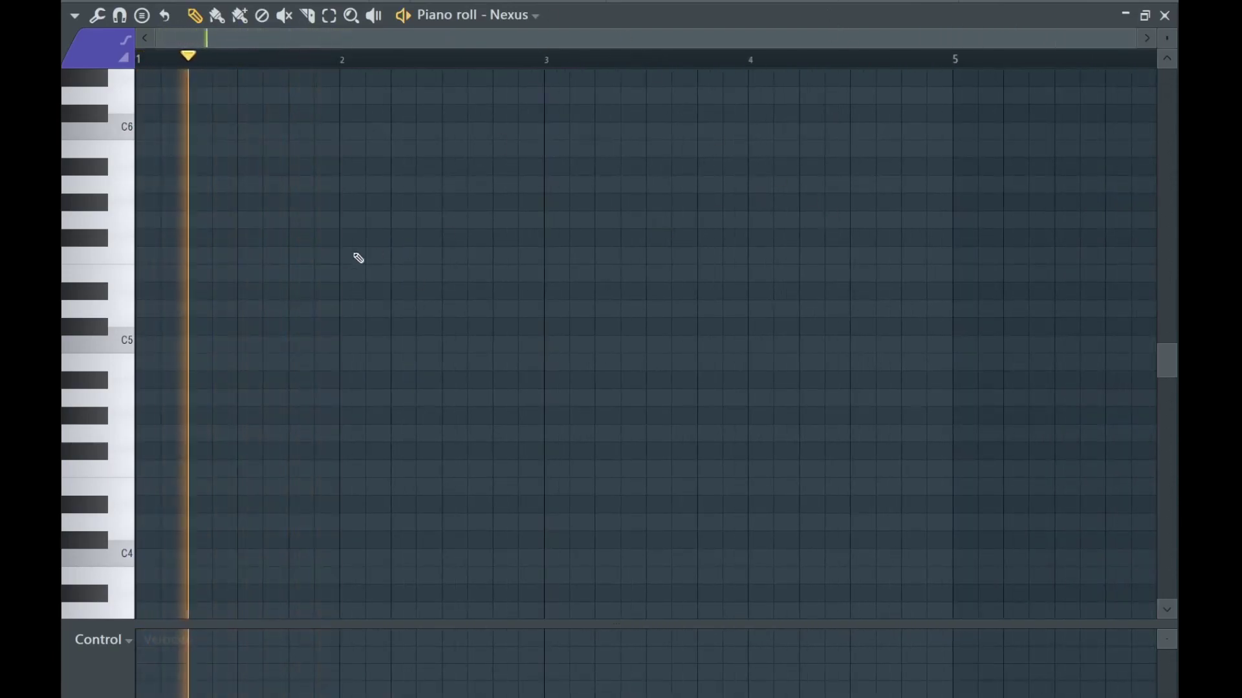
# Place short low notes G#4, F#4 and E4 across bar 1 and another E4 a quarter of the way into bar 2.
pyautogui.scroll(-3, 138, 318)
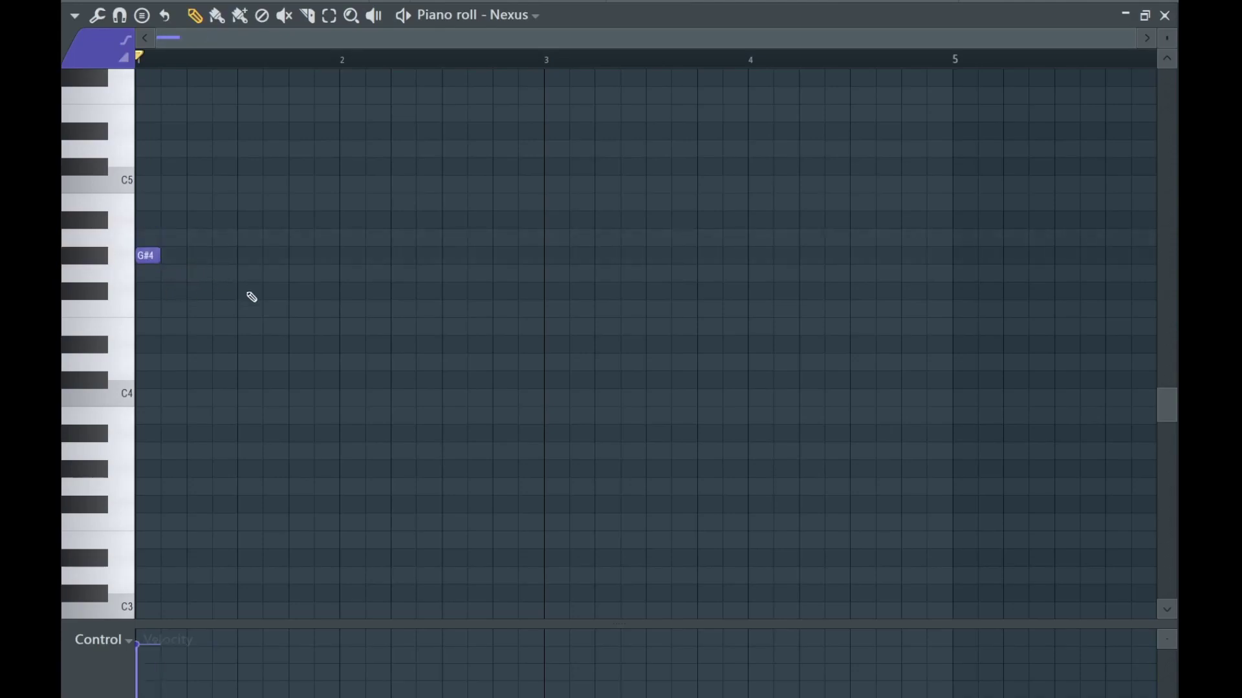
pyautogui.click(228, 294)
pyautogui.press('space')
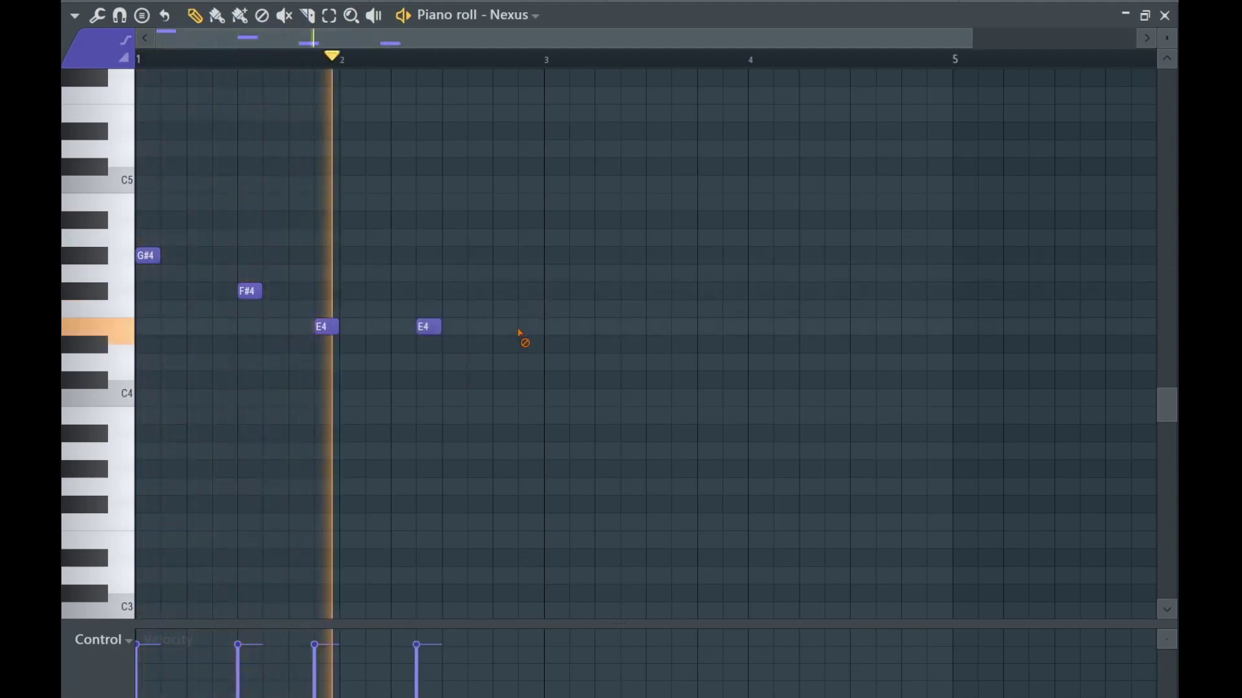
pyautogui.press('space')
pyautogui.rightClick(429, 328)
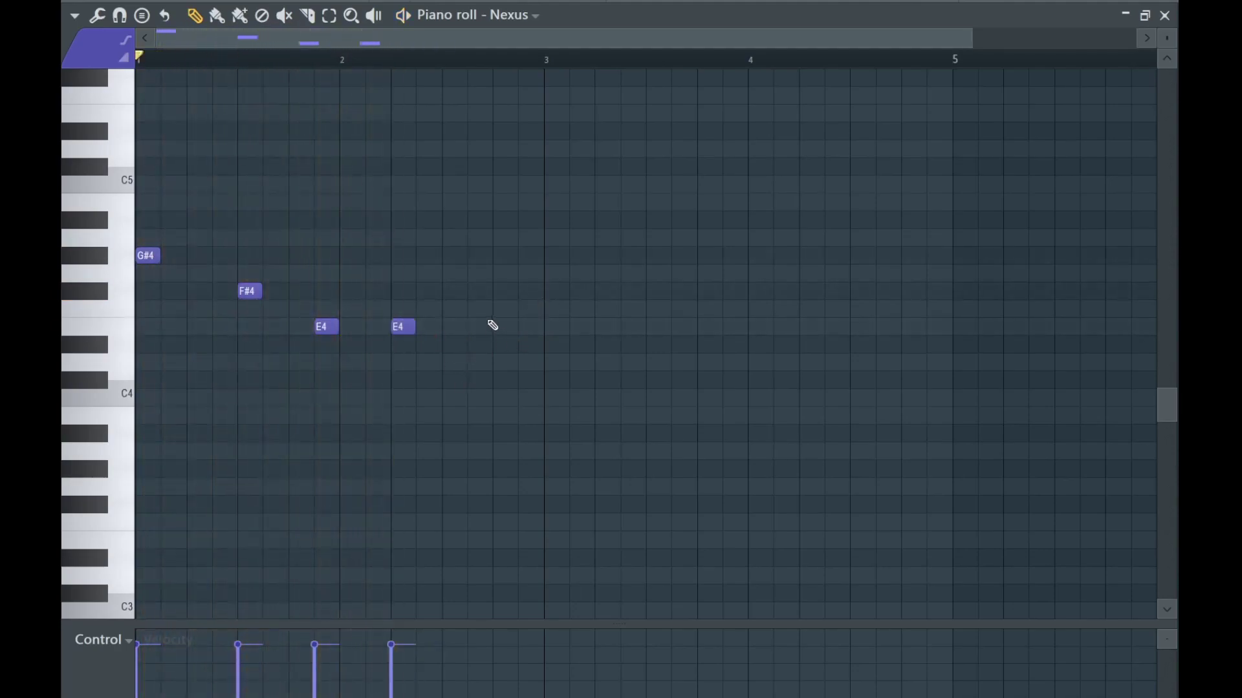
pyautogui.press('space')
# Complete the low phrase with a third E4 in bar 2 and duplicate the five notes into bars 3 and 4.
pyautogui.scroll(-1, 521, 291)
pyautogui.hotkey('ctrl', 'b')
pyautogui.scroll(5, 385, 313)
pyautogui.moveTo(518, 258); pyautogui.dragTo(622, 258)
pyautogui.scroll(-5, 598, 270)
pyautogui.hotkey('ctrl', 'd')
pyautogui.scroll(3, 537, 360)
pyautogui.moveTo(661, 385); pyautogui.dragTo(487, 379)
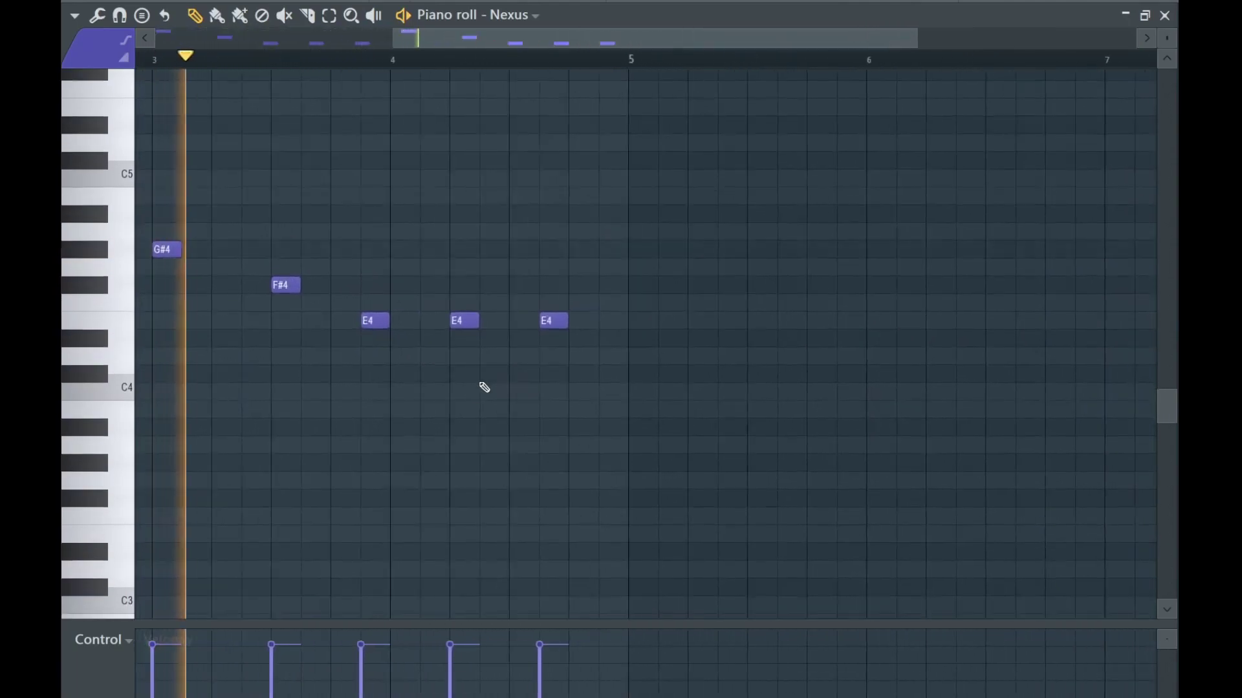
# Replace the two E4 notes in bar 4 with F#4.
pyautogui.click(463, 285)
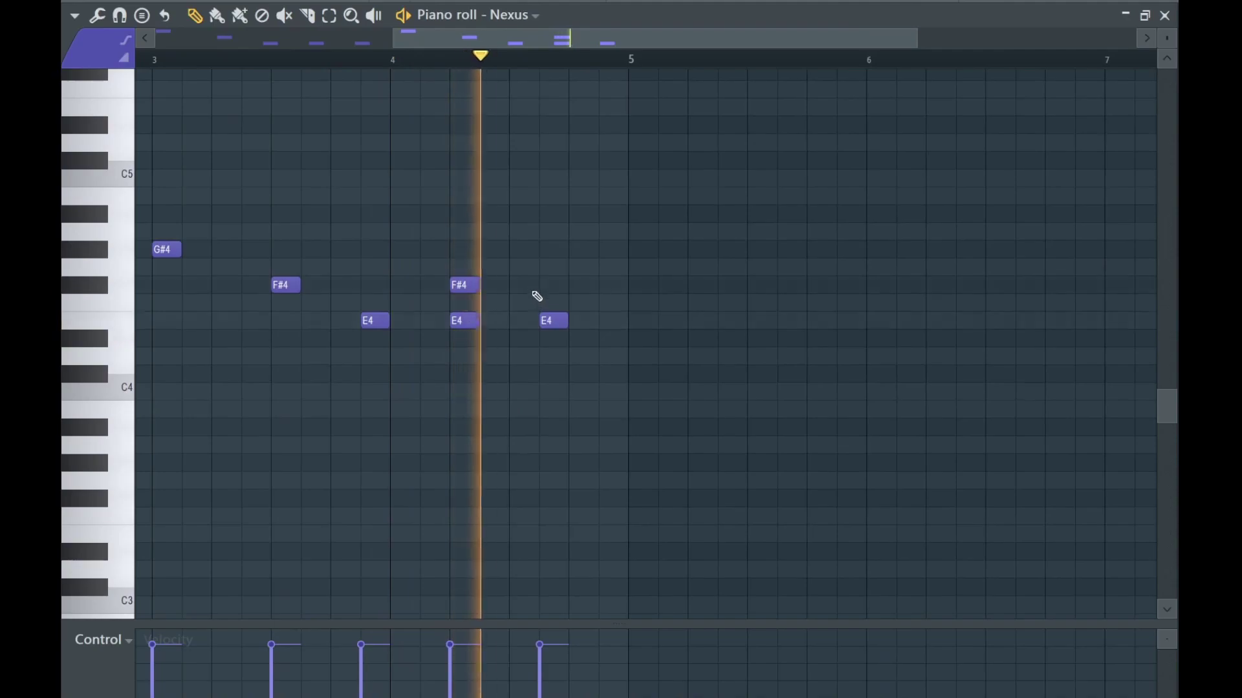
pyautogui.click(550, 285)
pyautogui.rightClick(550, 321)
pyautogui.scroll(-2, 430, 518)
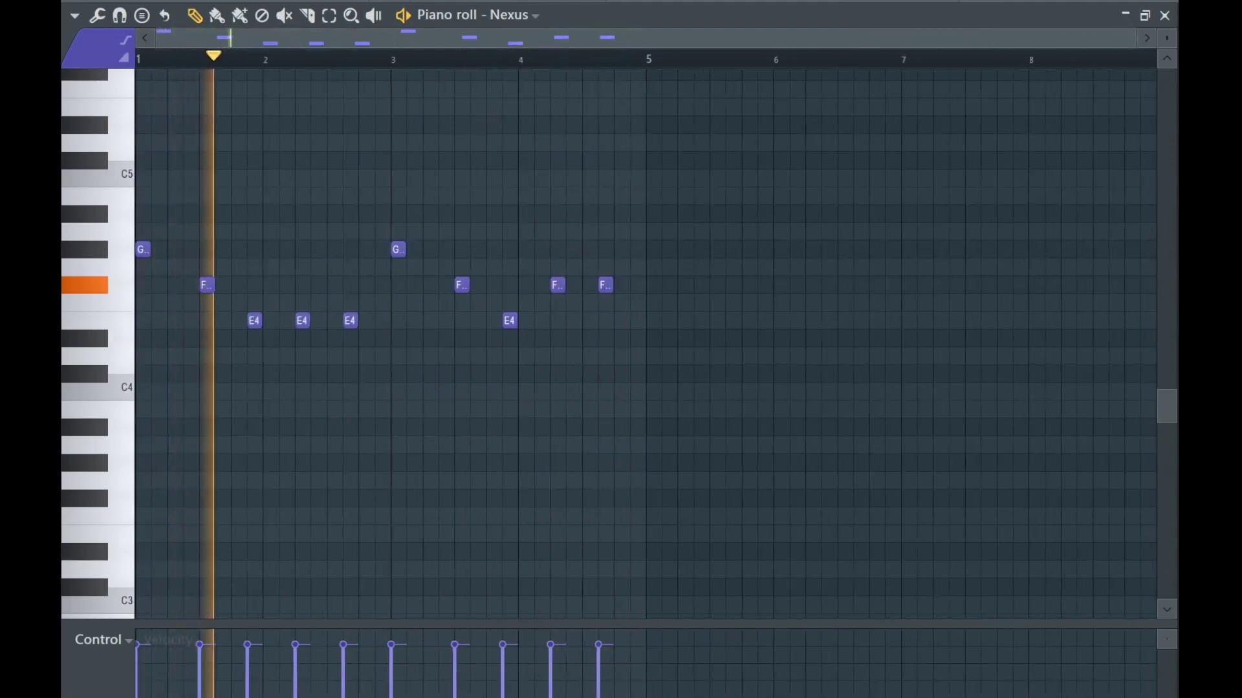
# Try the favourite piano presets Zen, Surface Keys and Paris on the Nexus channel, and return to the piano roll.
pyautogui.press('F6')
pyautogui.click(265, 121)
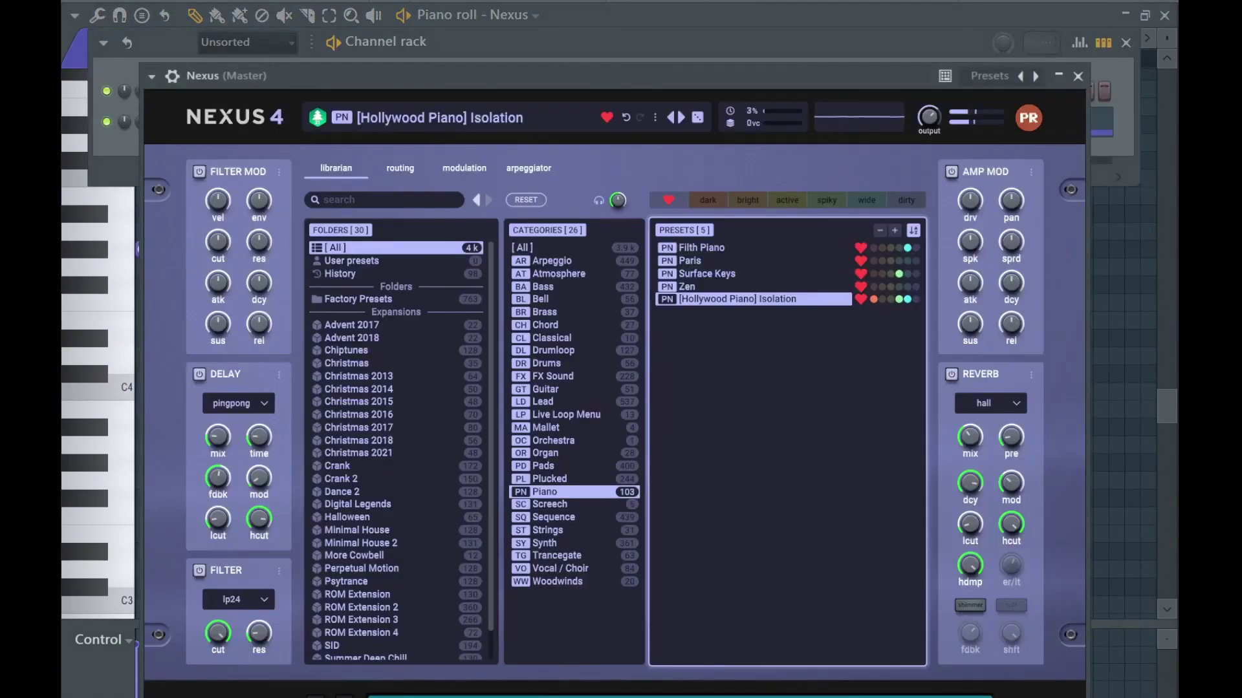
pyautogui.click(718, 288)
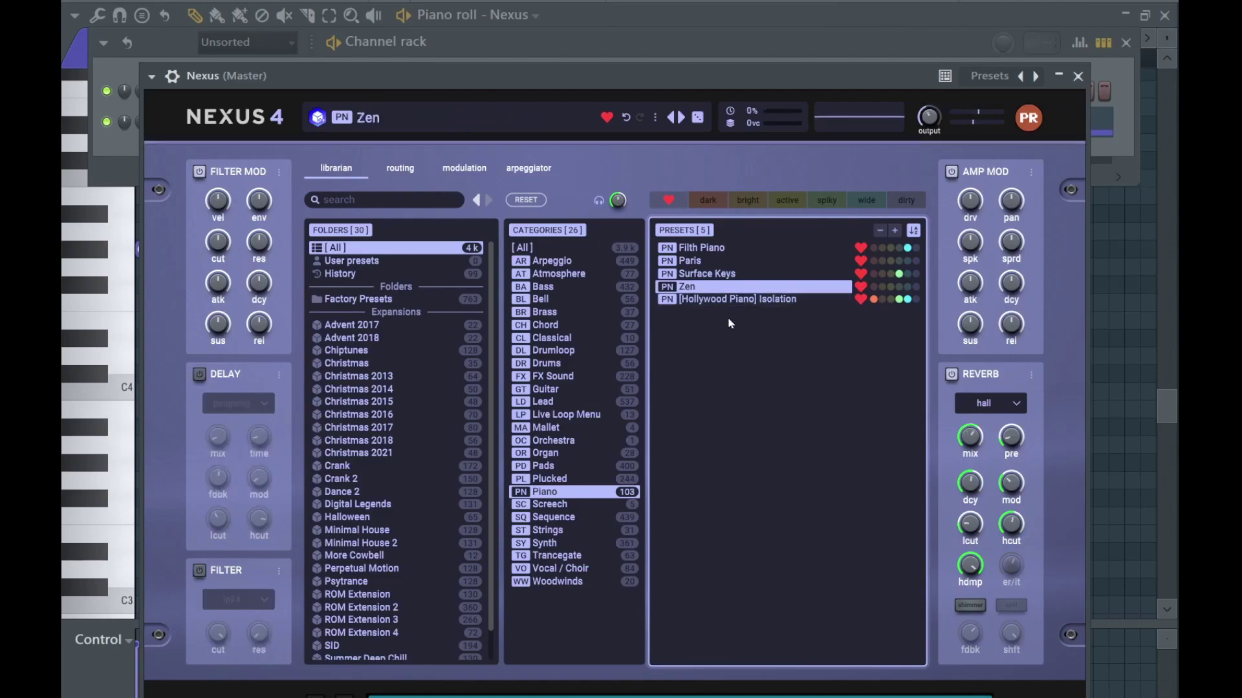
pyautogui.click(745, 275)
pyautogui.click(741, 262)
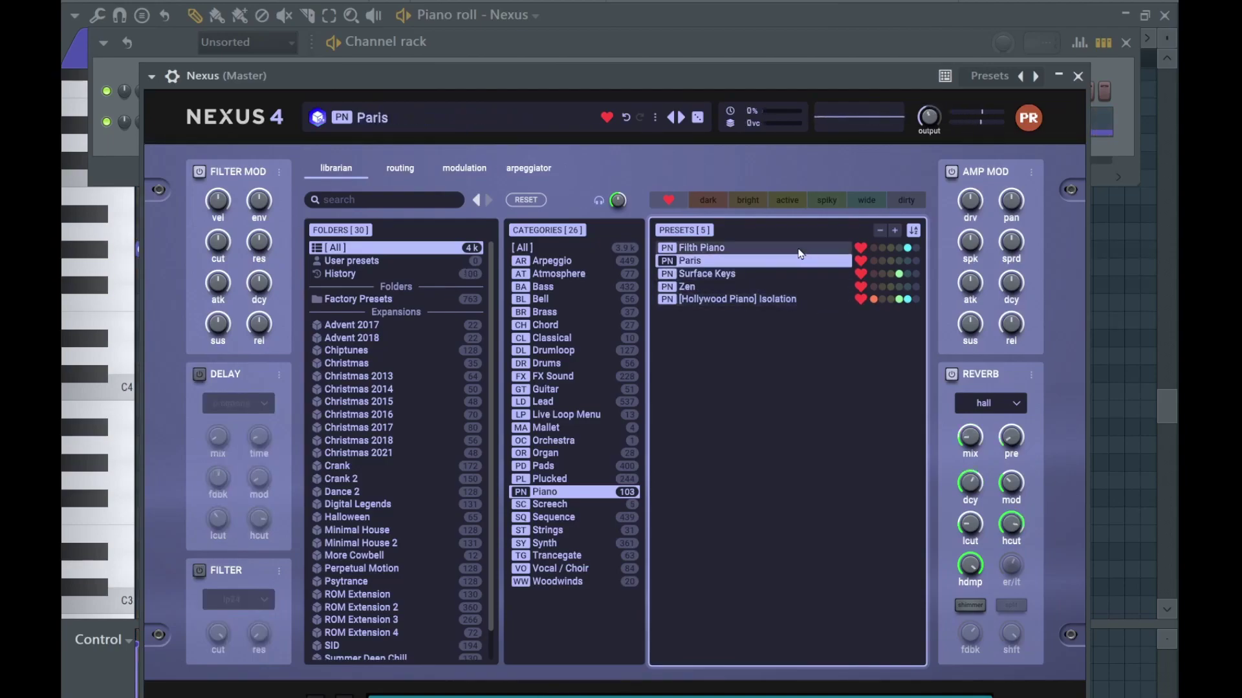
pyautogui.click(1079, 76)
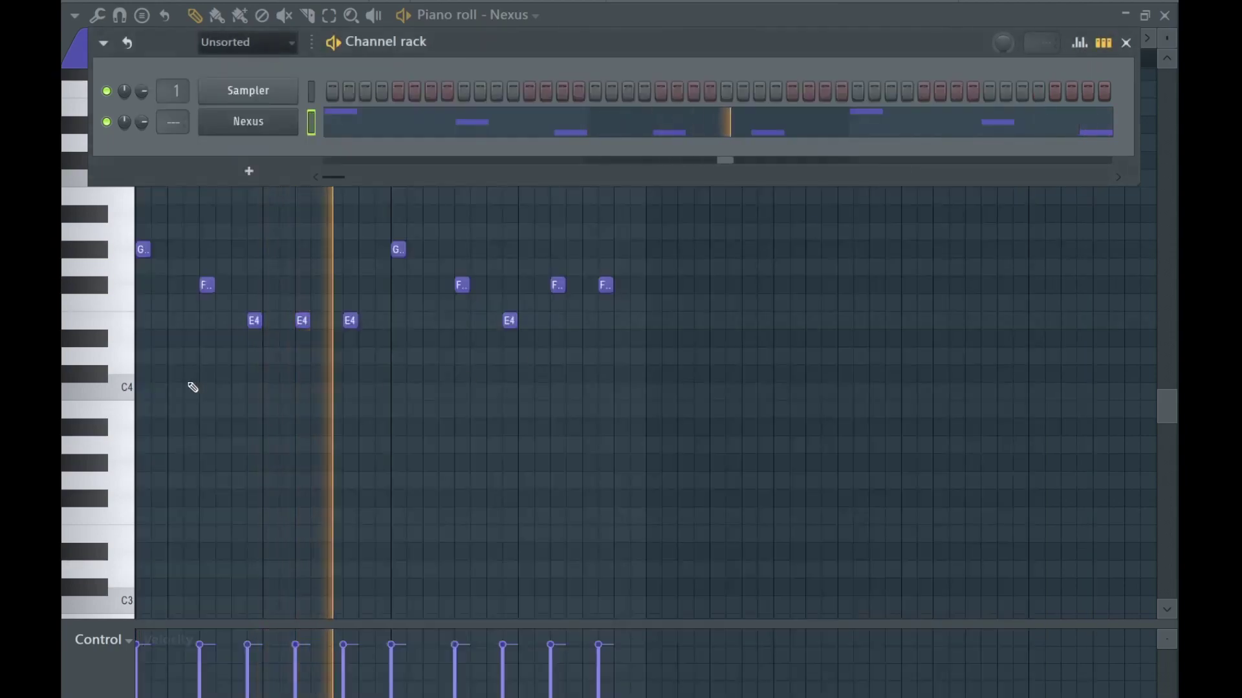
pyautogui.press('F6')
# Start a melody above the low notes in bar 1 with consecutive short notes F#5, C#5, B4 and B4.
pyautogui.scroll(3, 181, 304)
pyautogui.scroll(3, 194, 285)
pyautogui.scroll(2, 211, 288)
pyautogui.press('space')
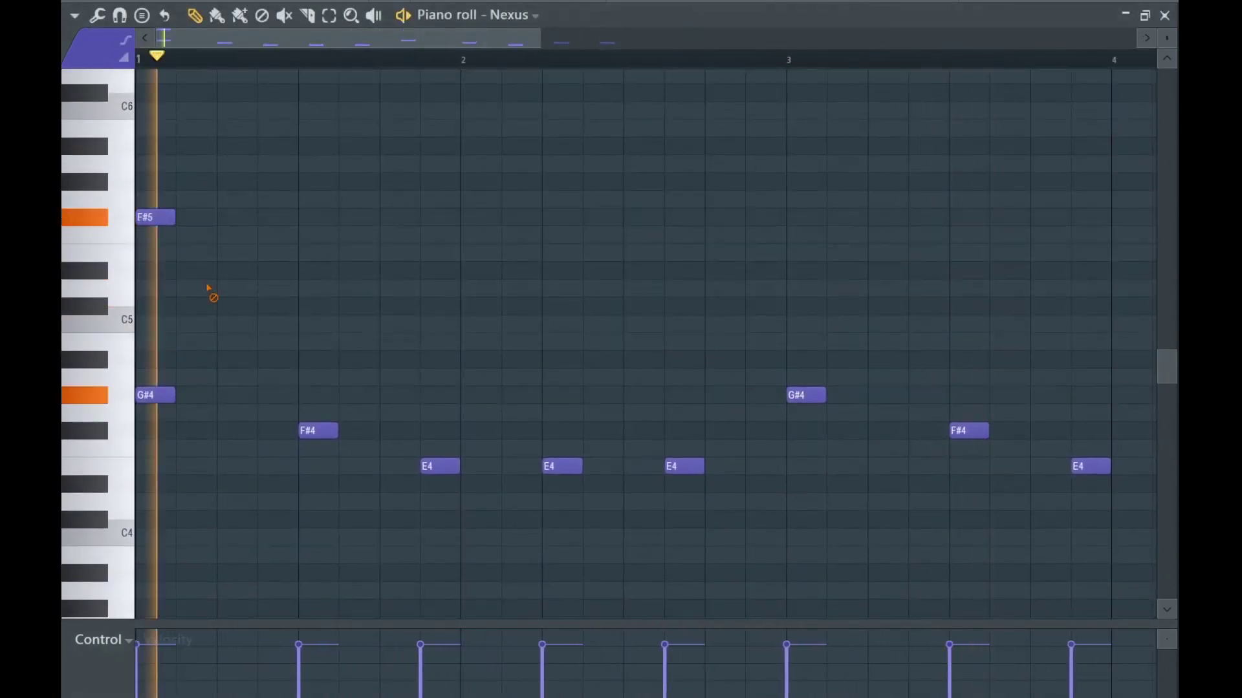
pyautogui.press('space')
pyautogui.press('space')
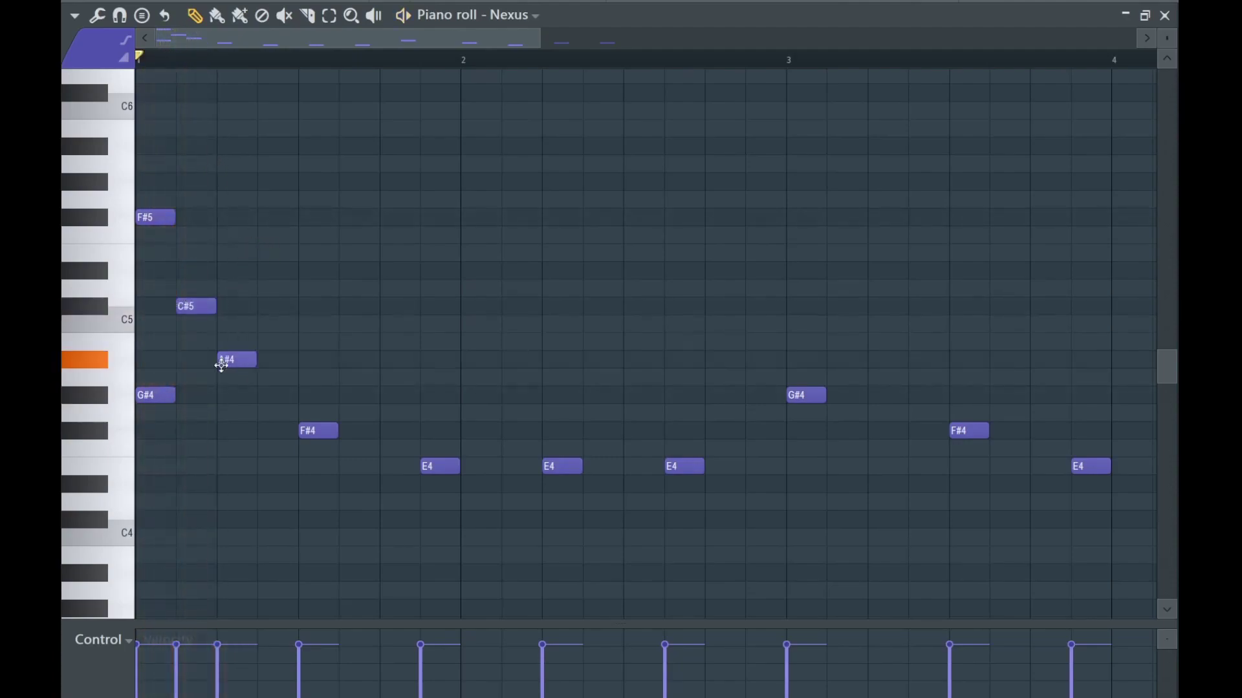
pyautogui.press('space')
pyautogui.moveTo(261, 361); pyautogui.dragTo(276, 342)
pyautogui.press('space')
pyautogui.press('space')
pyautogui.press('space')
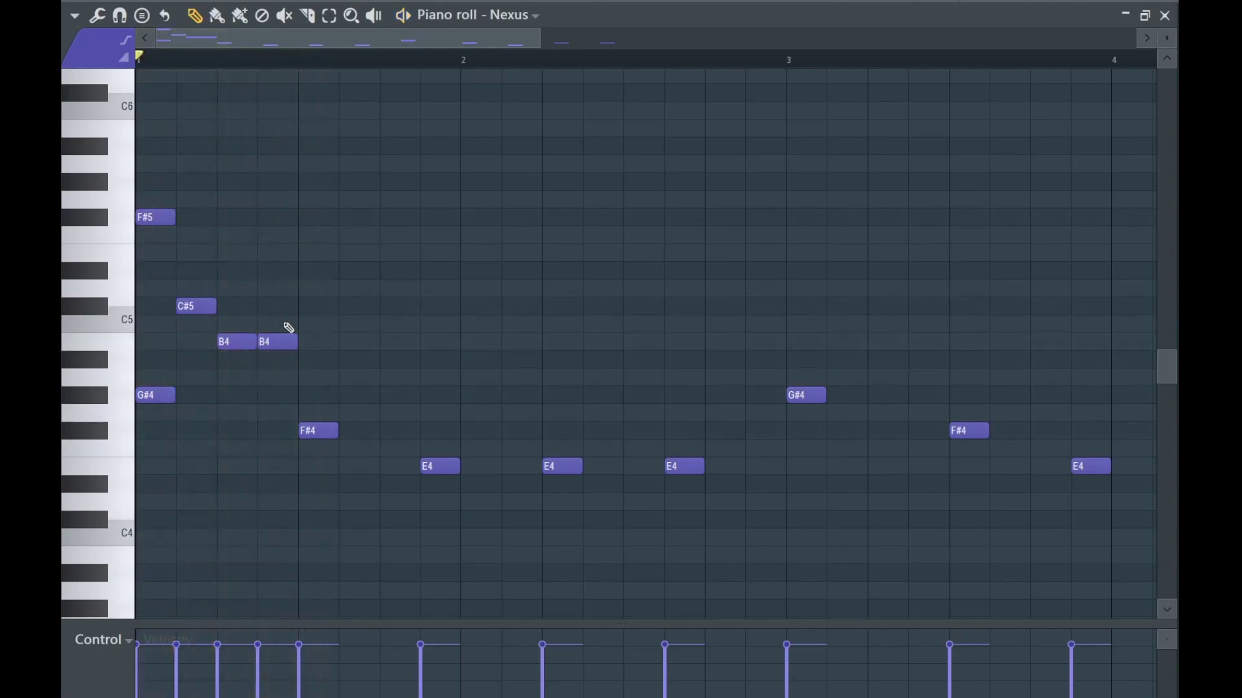
# Try continuing the bar 1 melody with C#5, E5 and D#5, and as an alternative with B4, C#5 and F#5.
pyautogui.click(274, 309)
pyautogui.press('space')
pyautogui.press('space')
pyautogui.press('space')
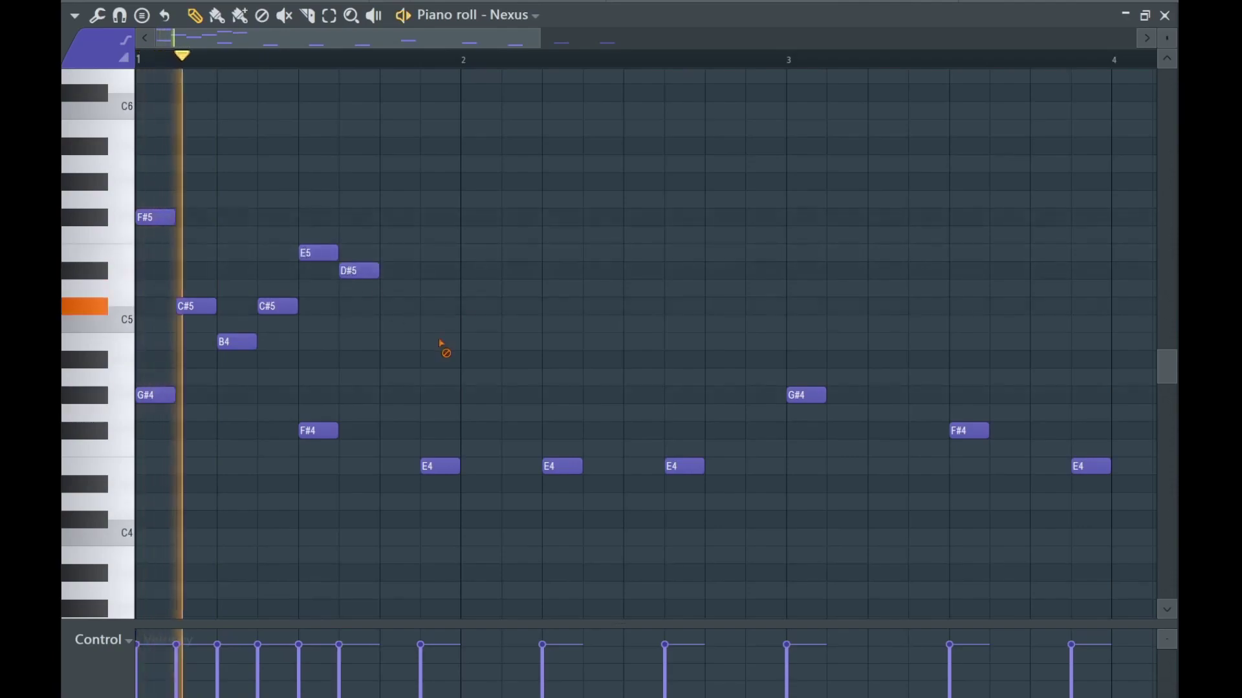
pyautogui.moveTo(290, 303); pyautogui.dragTo(277, 345)
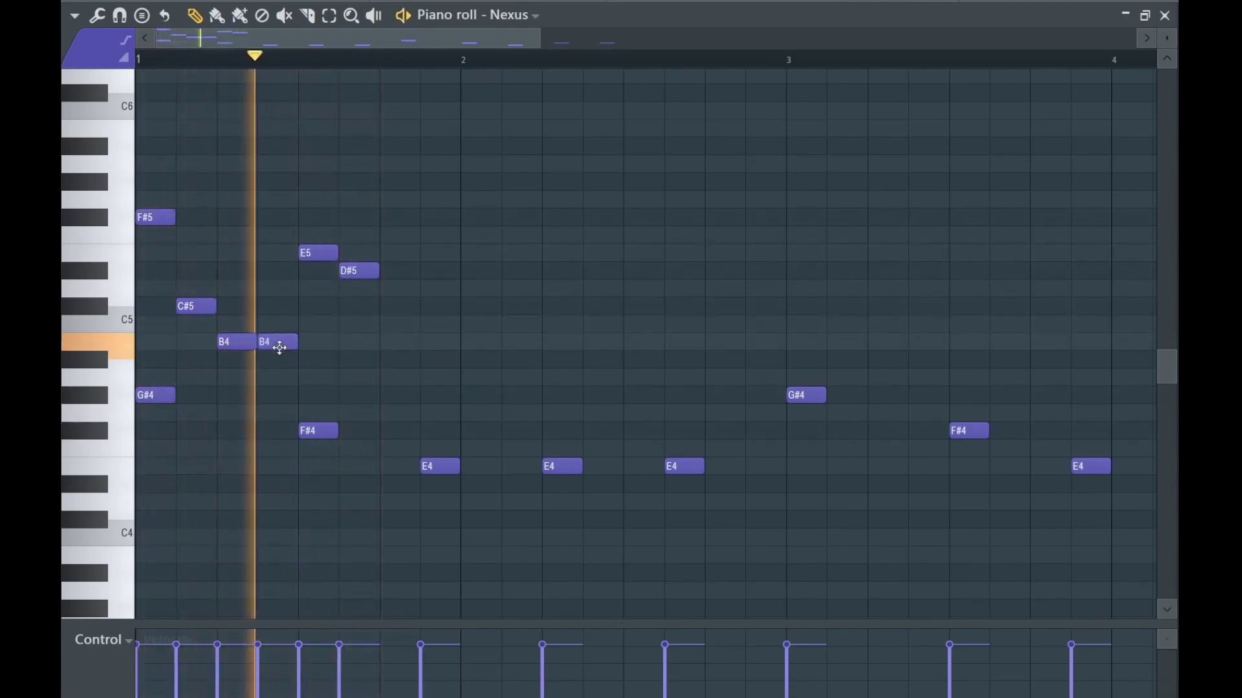
pyautogui.click(320, 302)
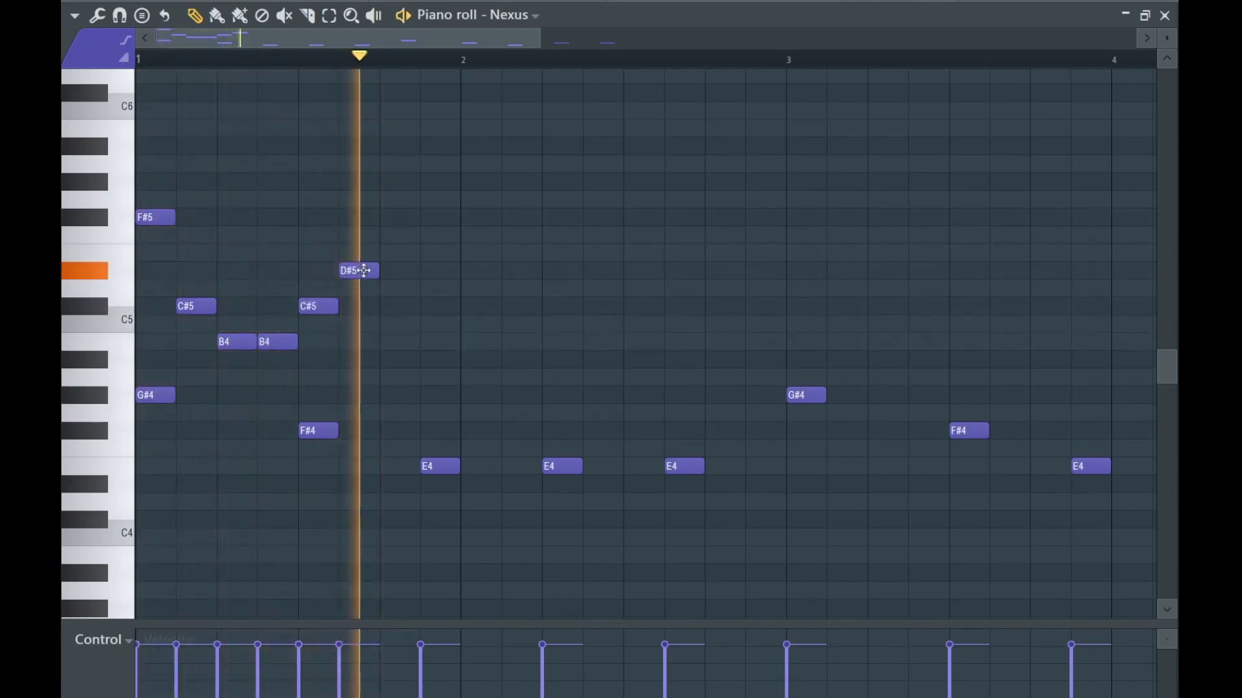
pyautogui.click(354, 218)
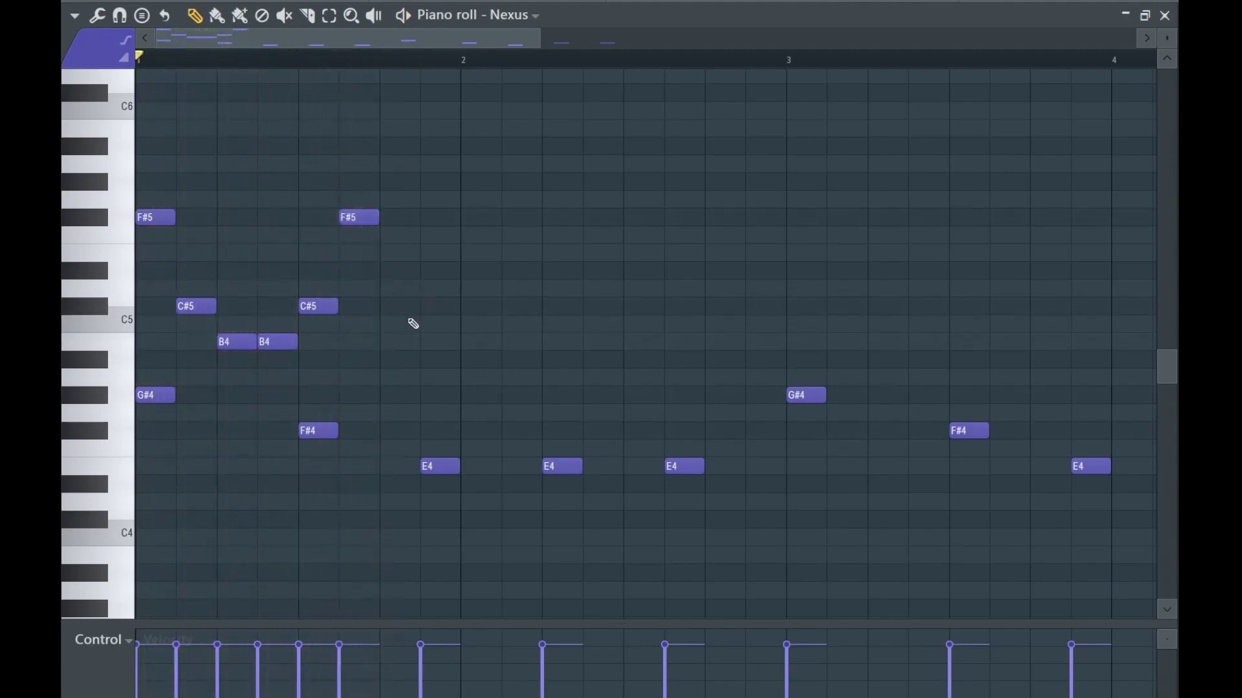
# Continue the melody after the two B4 notes with F#5, B4, A#4 and C#5 to the end of bar 1.
pyautogui.click(318, 217)
pyautogui.click(349, 325)
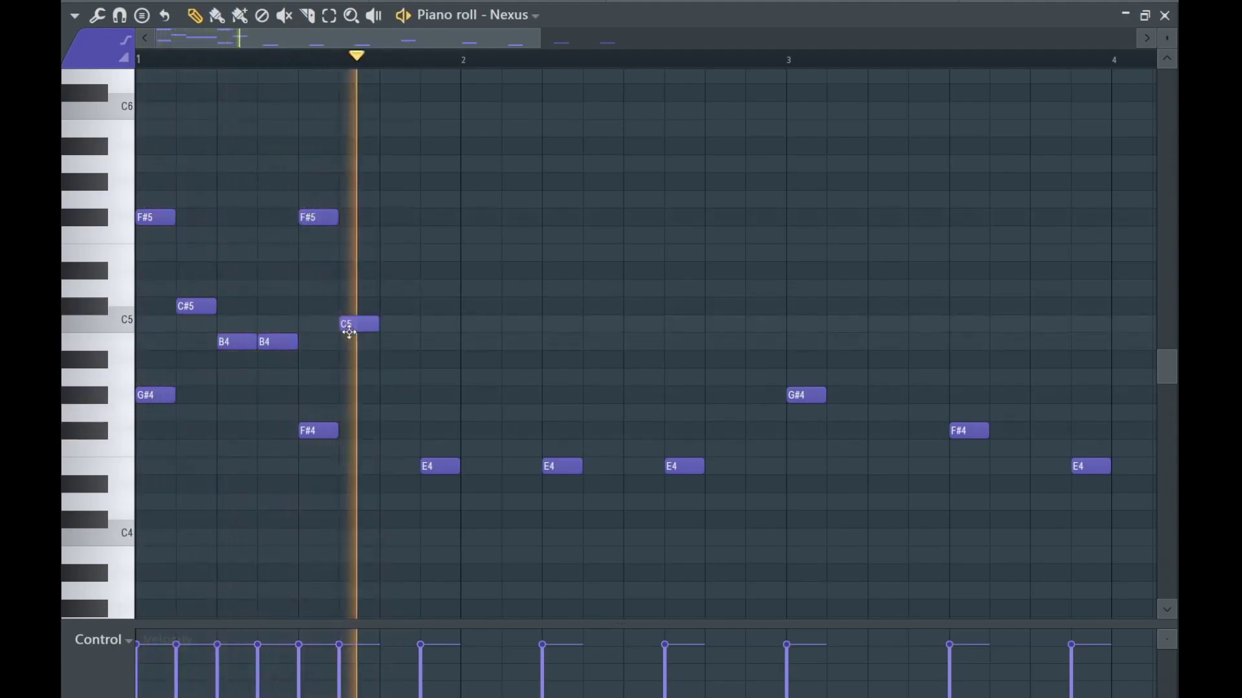
pyautogui.click(355, 345)
pyautogui.click(394, 375)
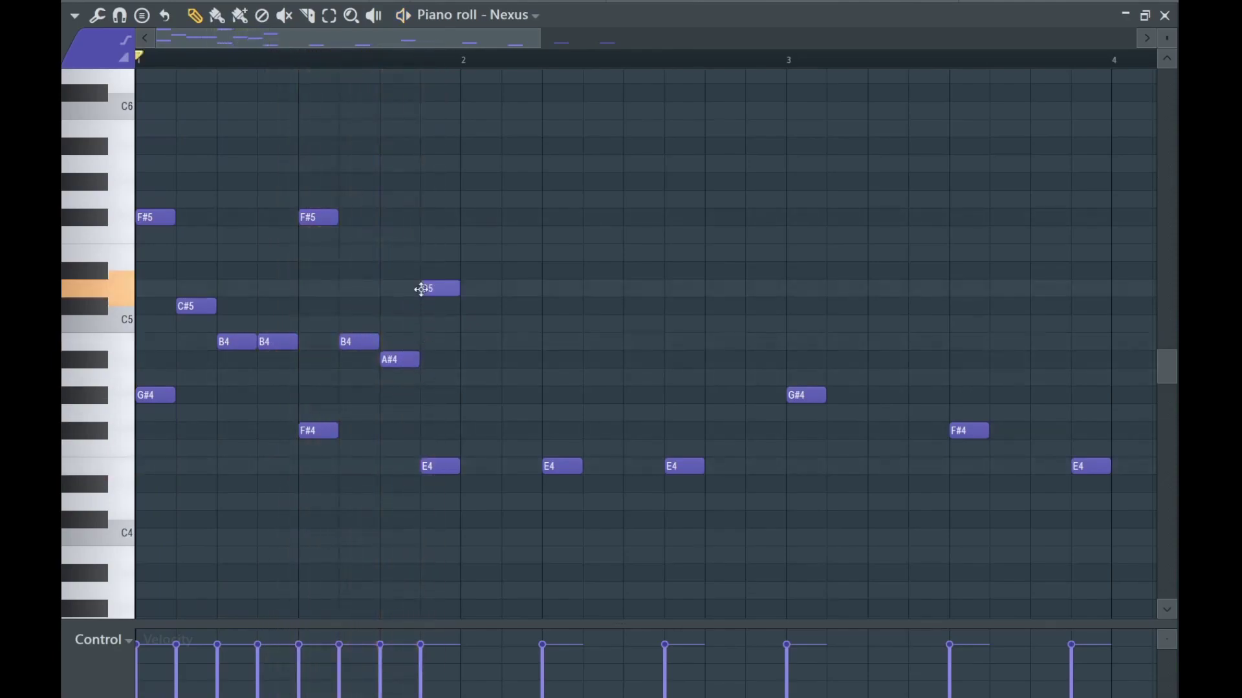
pyautogui.moveTo(443, 288); pyautogui.dragTo(444, 306)
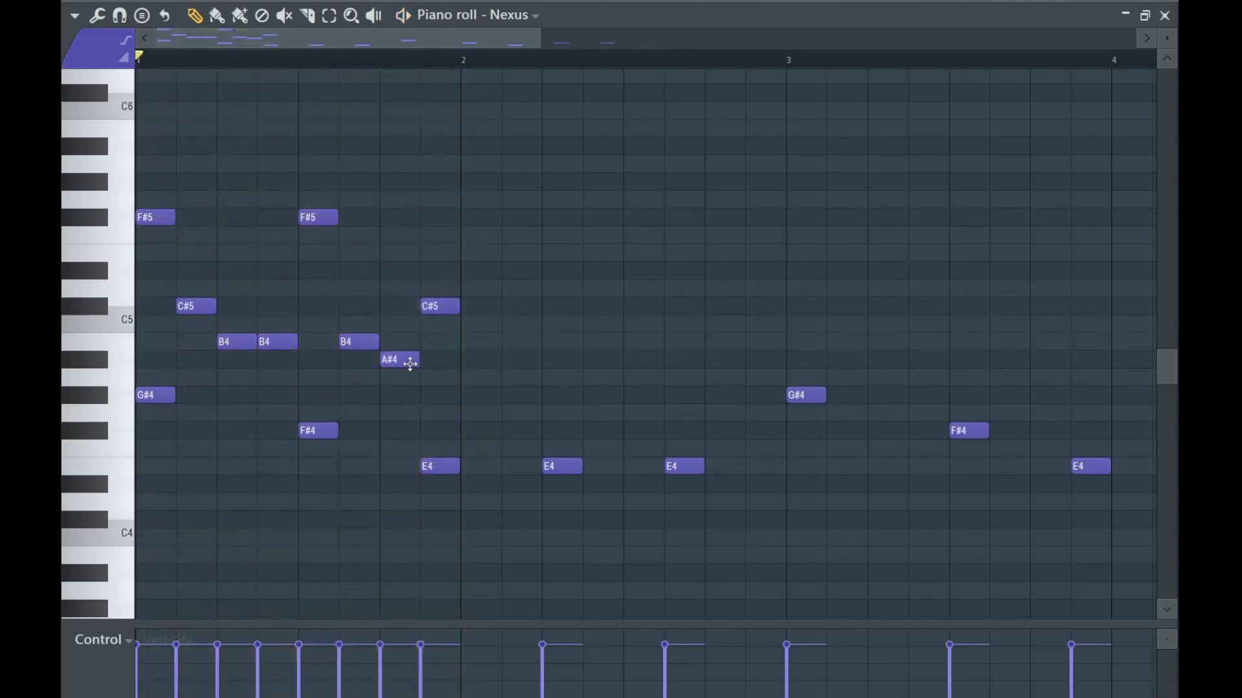
# Rewrite the melody after the second F#5 as B4, C#5, long D#5, C#5, long B4, D#5, E5, D#5 and C#5, ending with bar 2.
pyautogui.rightClick(440, 306)
pyautogui.rightClick(400, 359)
pyautogui.rightClick(359, 341)
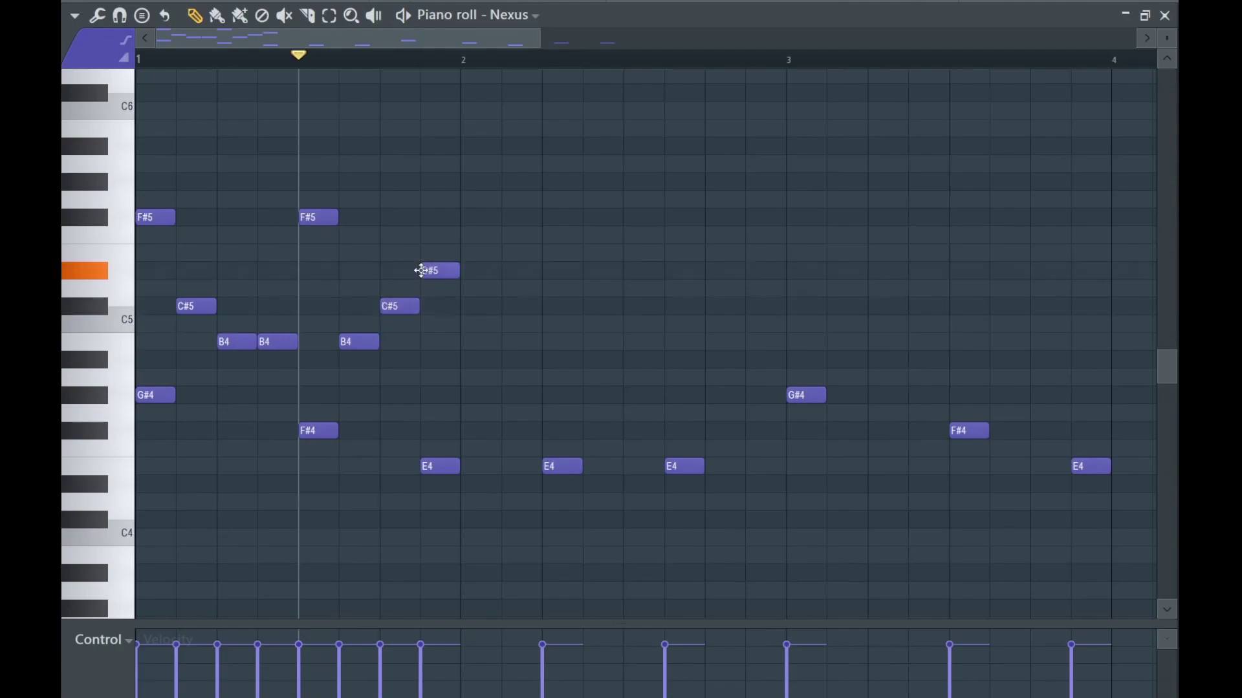
pyautogui.moveTo(461, 271); pyautogui.dragTo(501, 271)
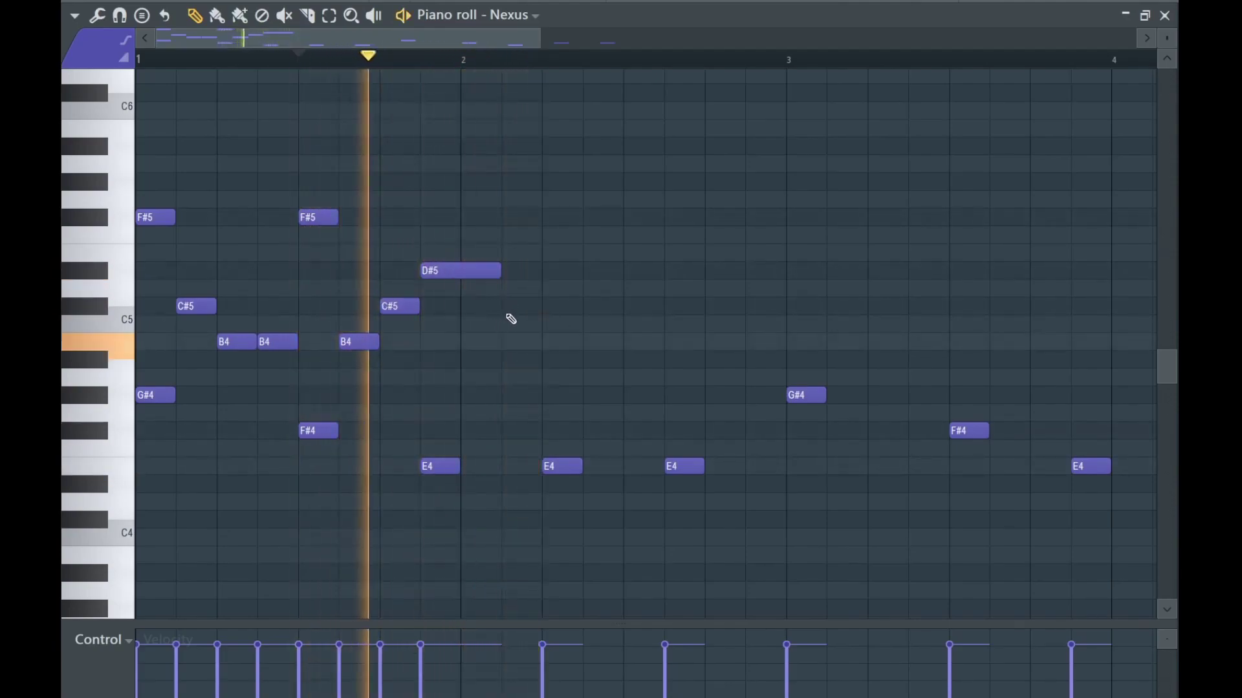
pyautogui.click(510, 308)
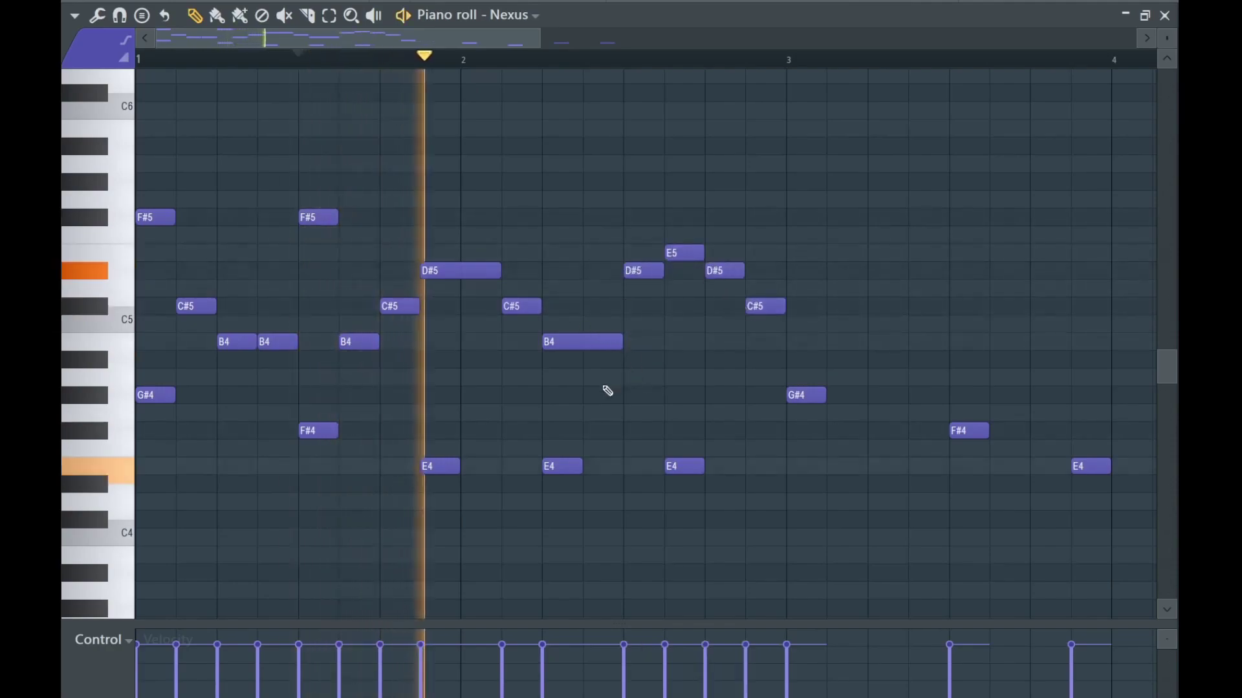
# Duplicate the upper melody from bars 1 and 2 into bars 3 and 4 and deselect the notes.
pyautogui.scroll(-3, 504, 395)
pyautogui.moveTo(588, 139); pyautogui.dragTo(136, 349)
pyautogui.hotkey('ctrl', 'b')
pyautogui.hotkey('ctrl', 'd')
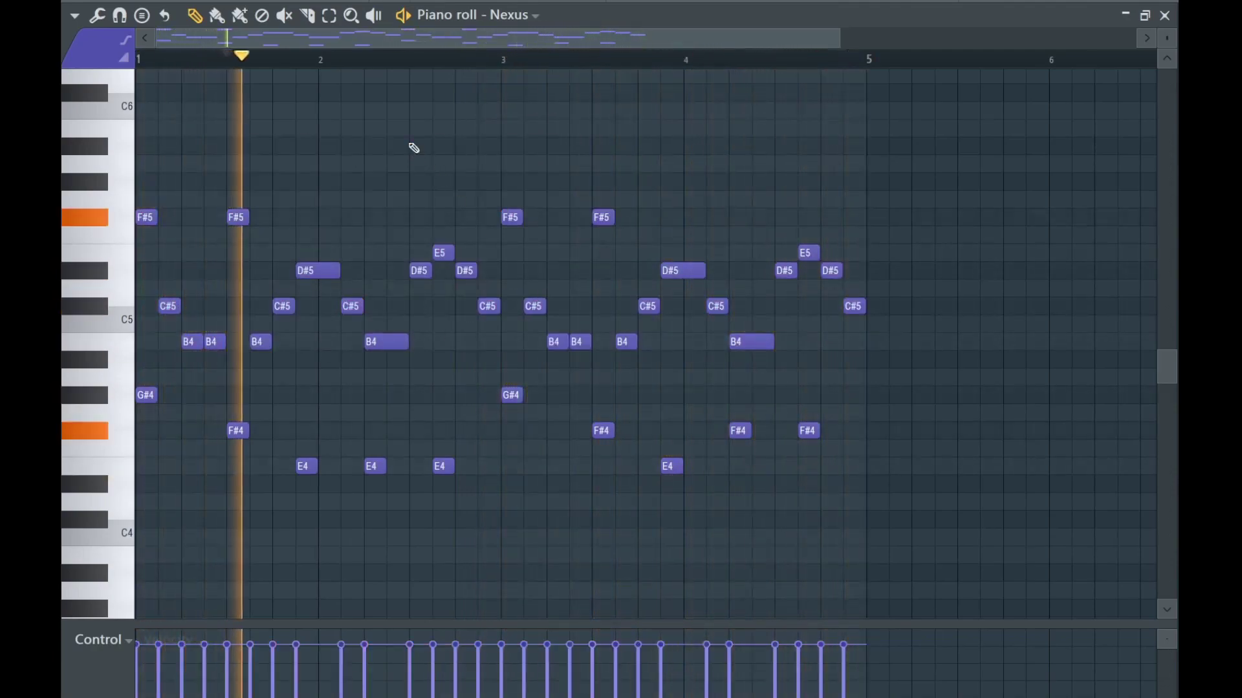
# Leave the piano roll and try the favourite preset Filth Piano on the Nexus channel.
pyautogui.hotkey('ctrl', 'Up')
pyautogui.press('F7')
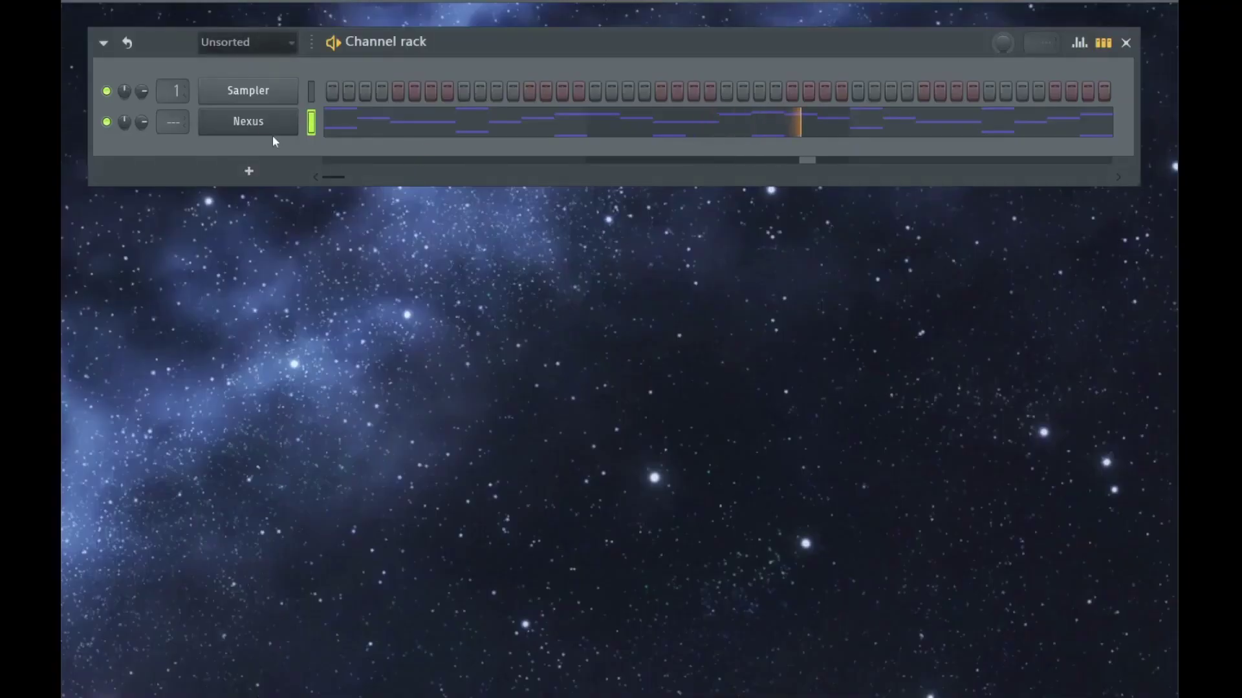
pyautogui.click(248, 121)
pyautogui.click(718, 248)
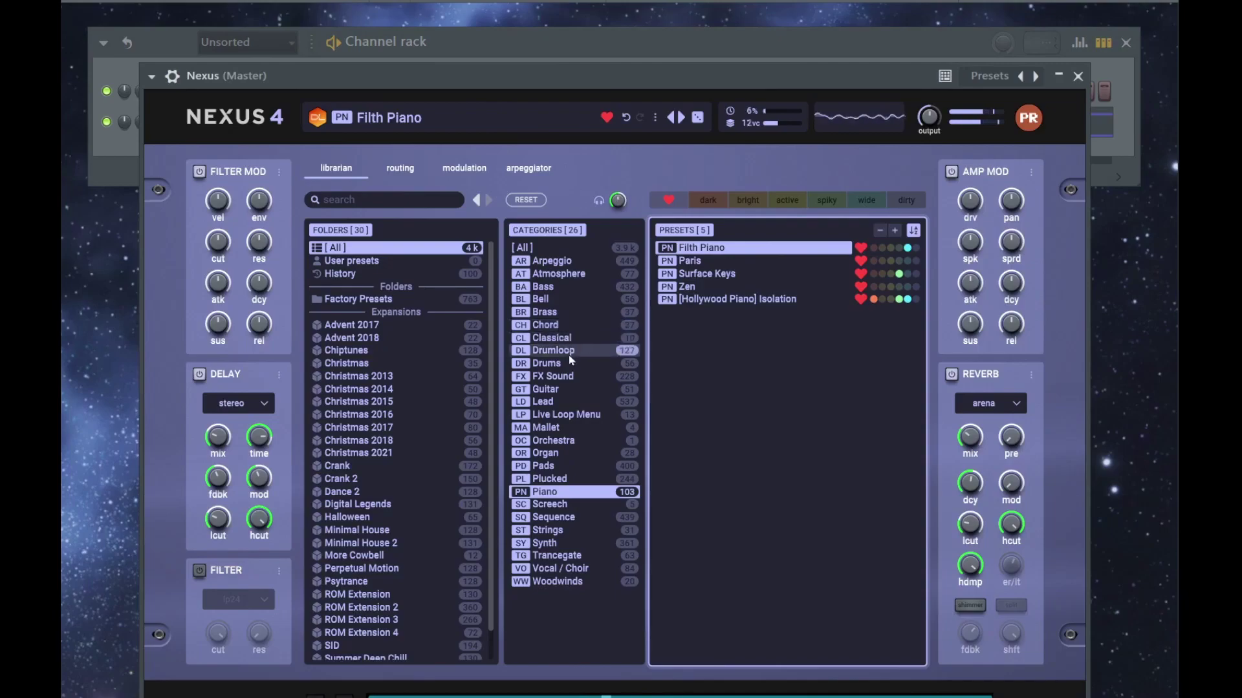
# Show the Guitar presets beyond the favourites, load Diablotown and close the Nexus window.
pyautogui.click(573, 390)
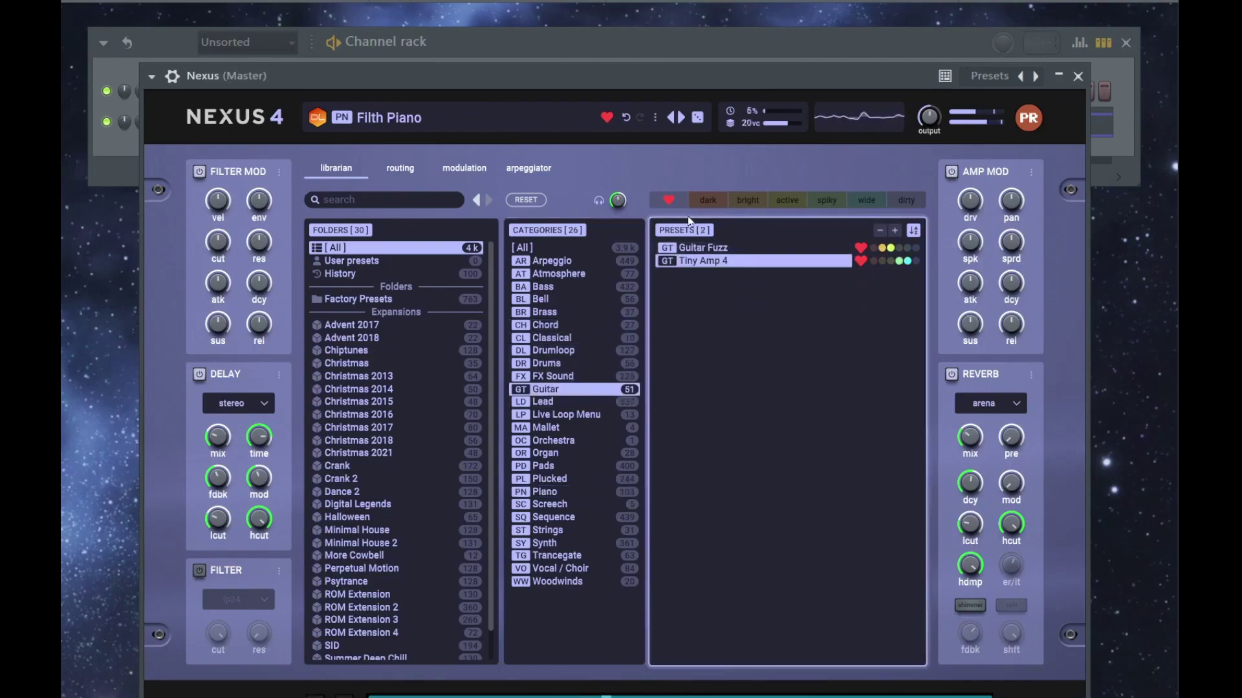
pyautogui.click(669, 200)
pyautogui.click(712, 312)
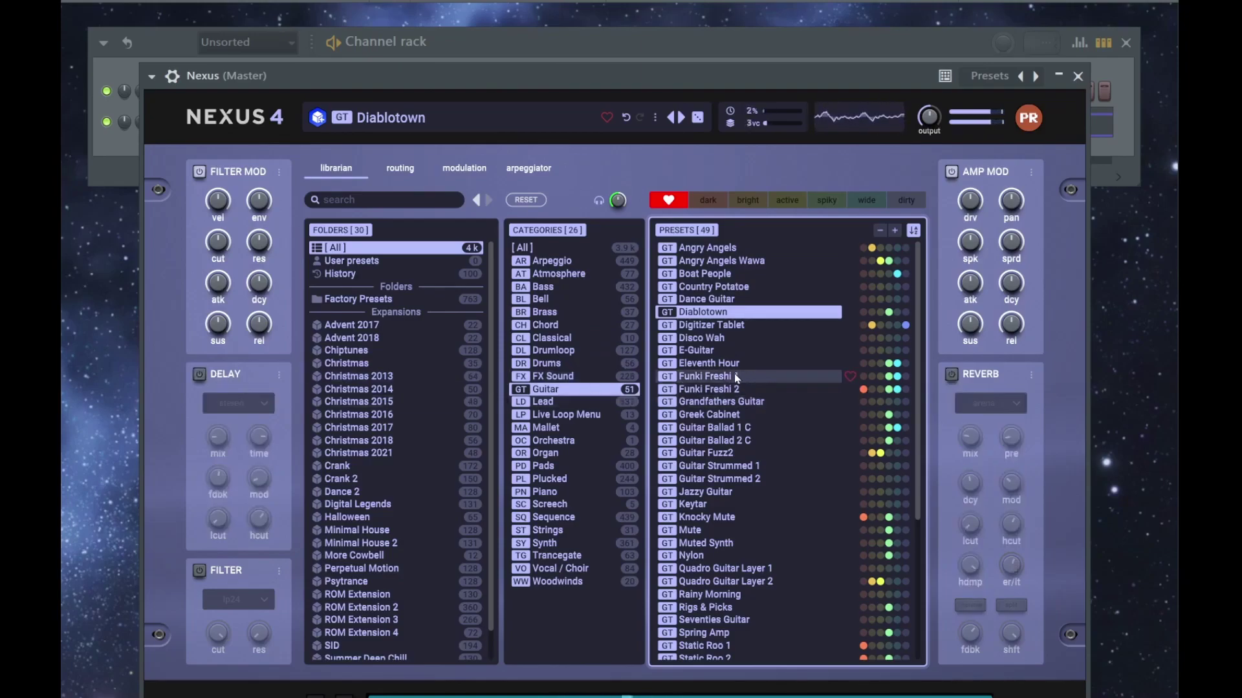
pyautogui.click(1078, 76)
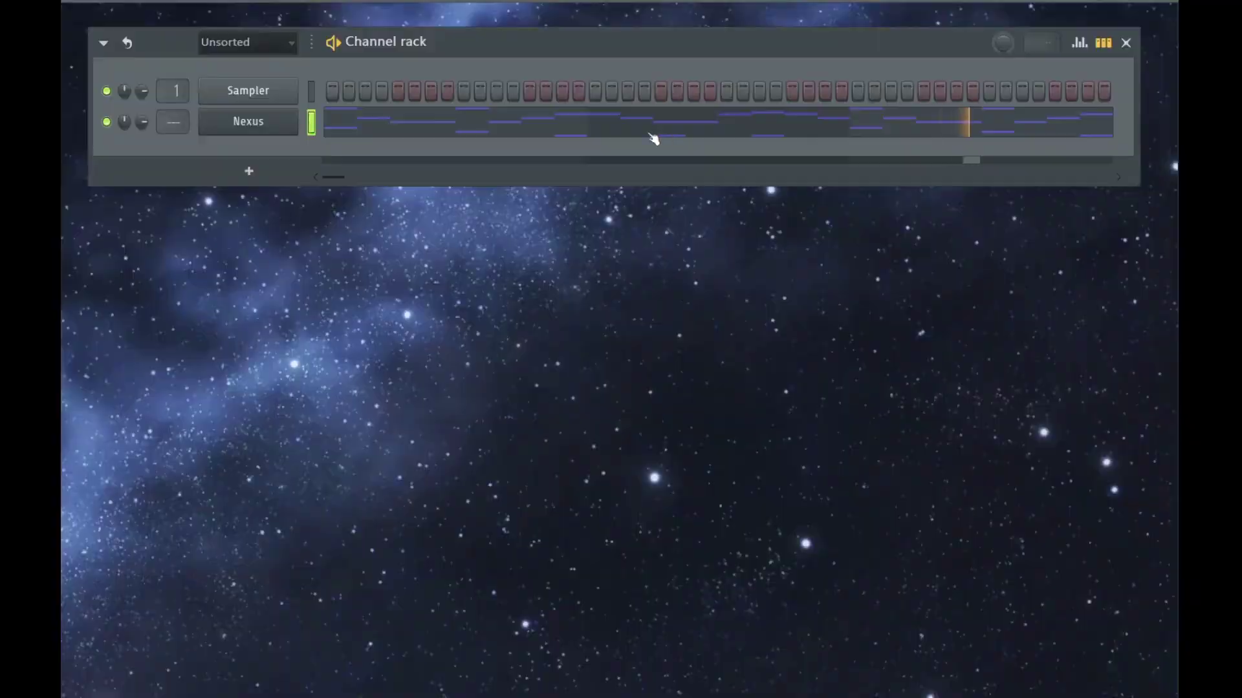
# Transpose all the Nexus notes in the four-bar pattern up one octave.
pyautogui.click(654, 138)
pyautogui.hotkey('ctrl', 'a')
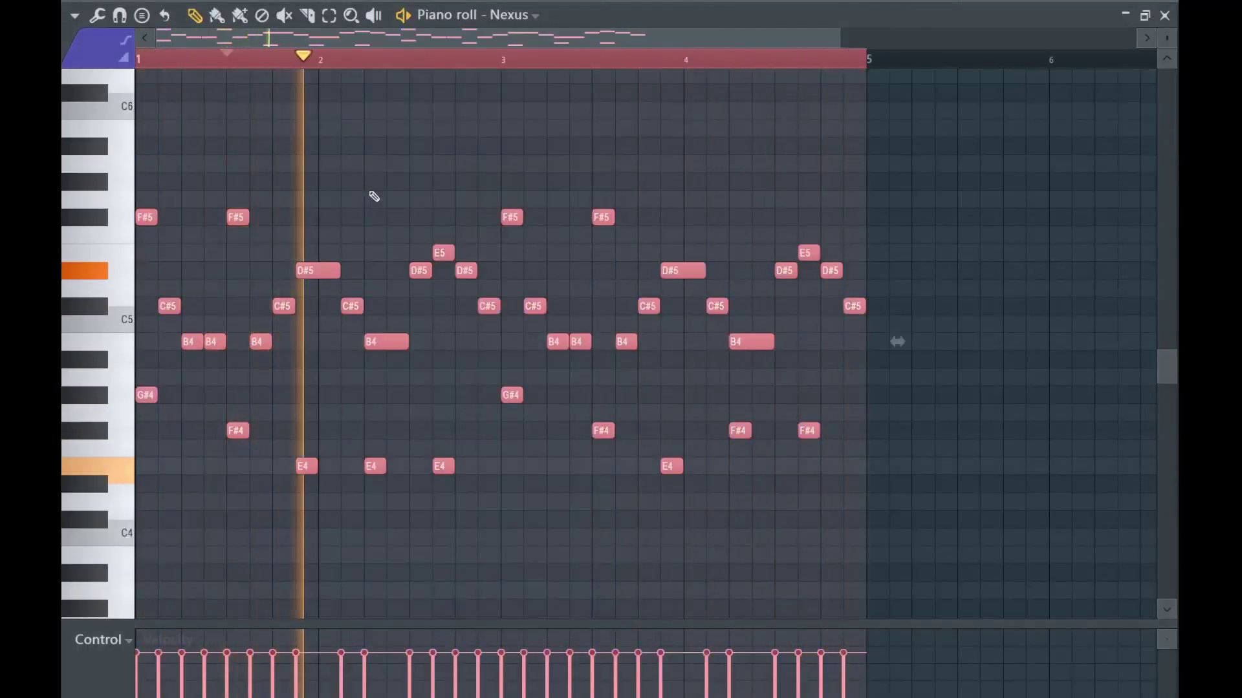
pyautogui.hotkey('ctrl', 'd')
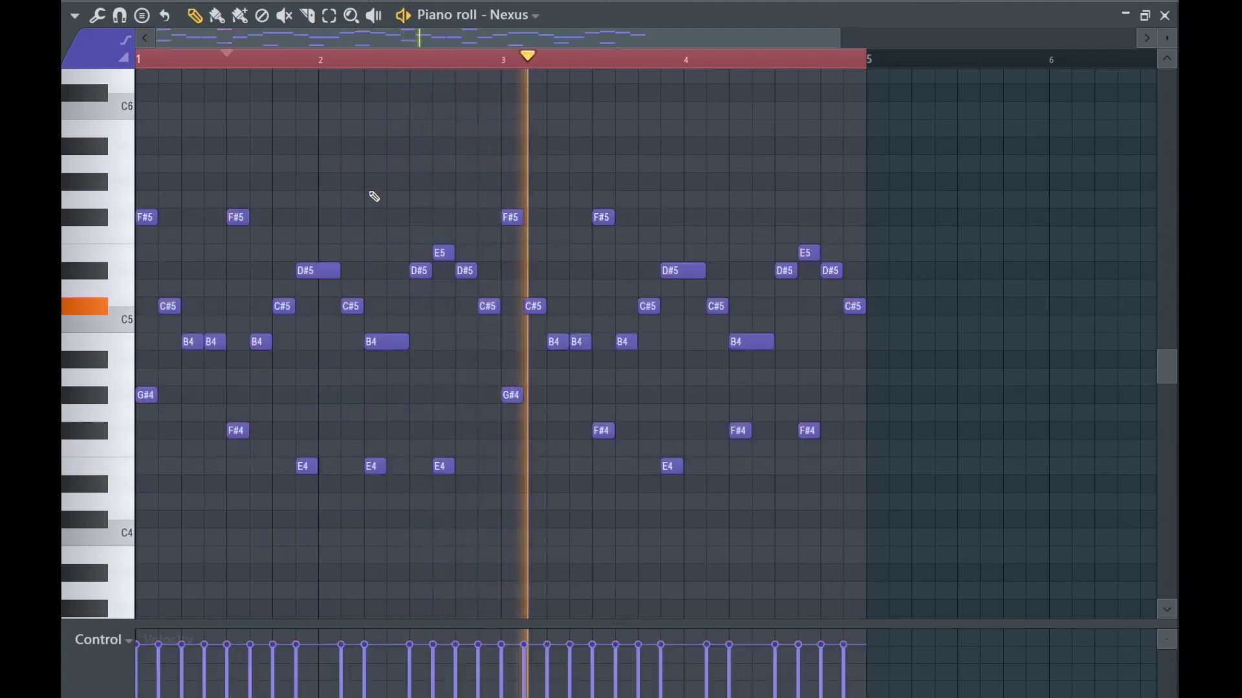
pyautogui.hotkey('ctrl', 'Up')
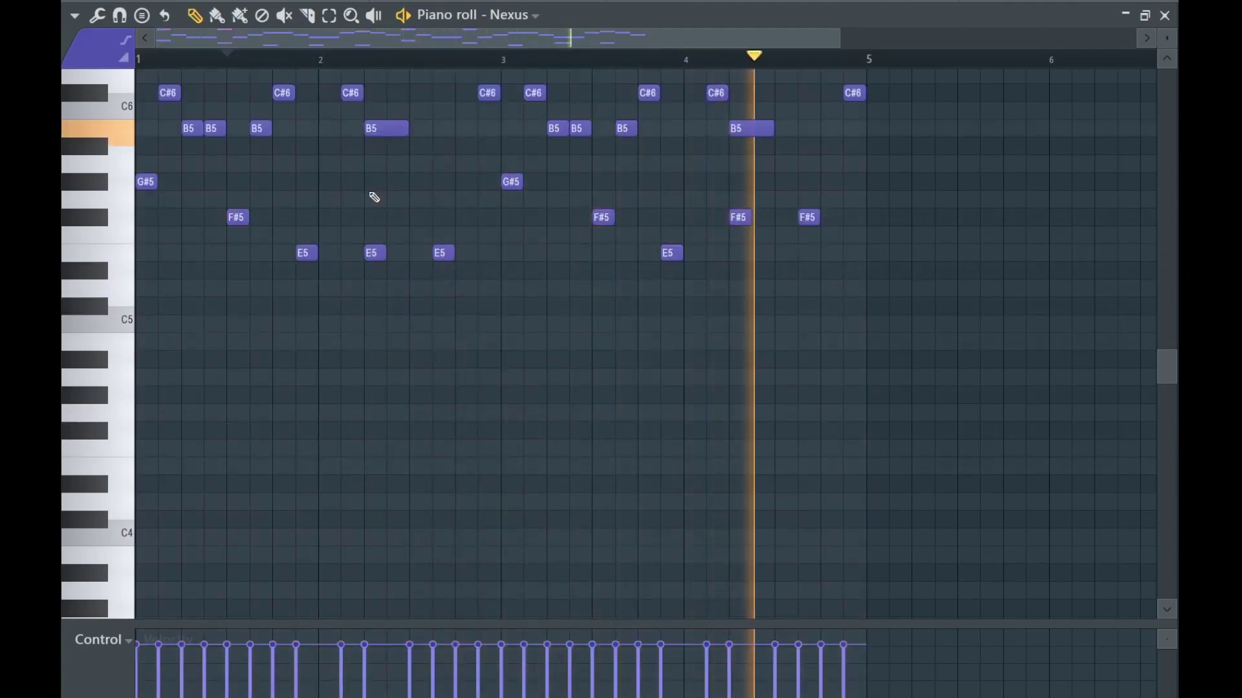
# Insert a short C#6 grace note just before the long D#6 at the end of bar 1.
pyautogui.scroll(3, 175, 341)
pyautogui.scroll(5, 174, 341)
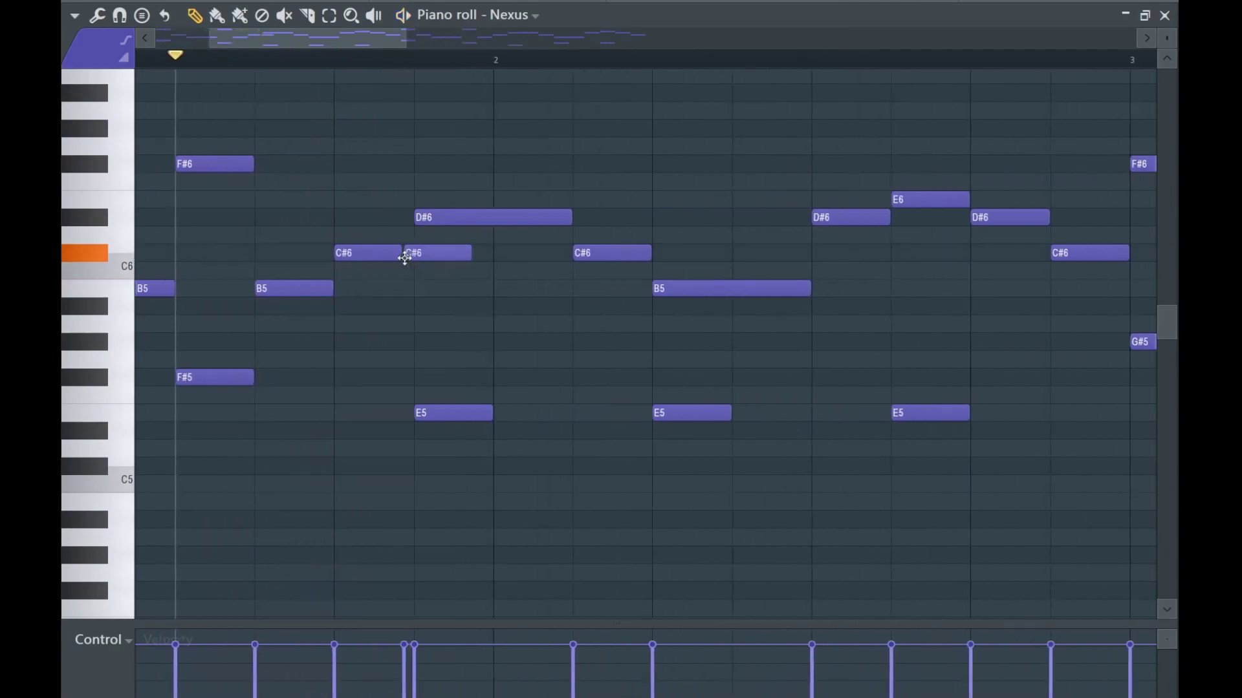
pyautogui.press('space')
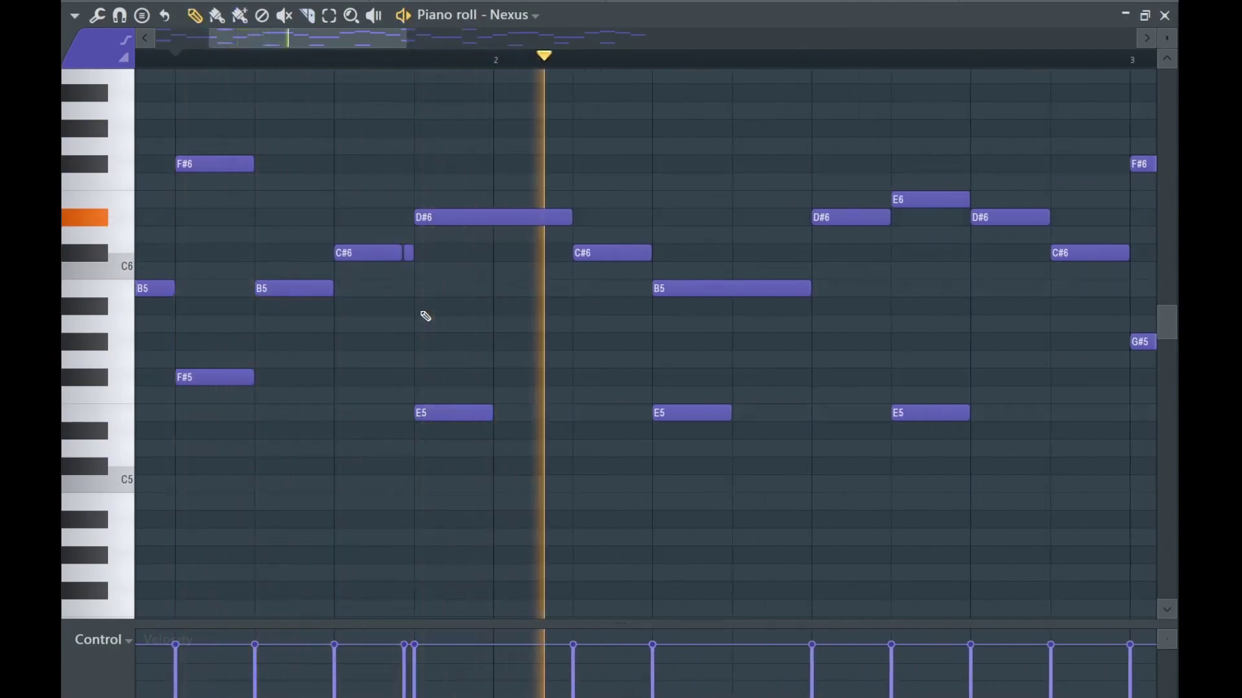
# Add a very short C#6 grace note just before the last D#6 in bar 4 and play it back.
pyautogui.scroll(-4, 420, 324)
pyautogui.scroll(4, 463, 337)
pyautogui.scroll(1, 652, 269)
pyautogui.hscroll(5, 799, 308)
pyautogui.press('space')
pyautogui.scroll(2, 507, 303)
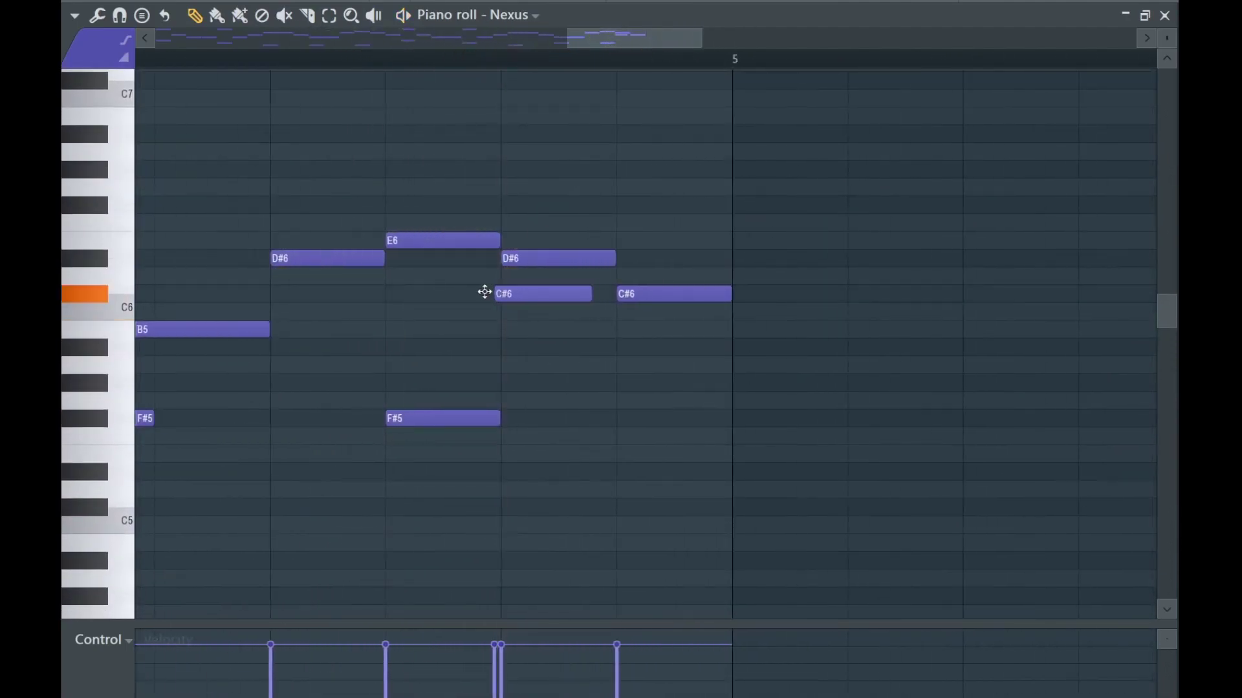
pyautogui.press('space')
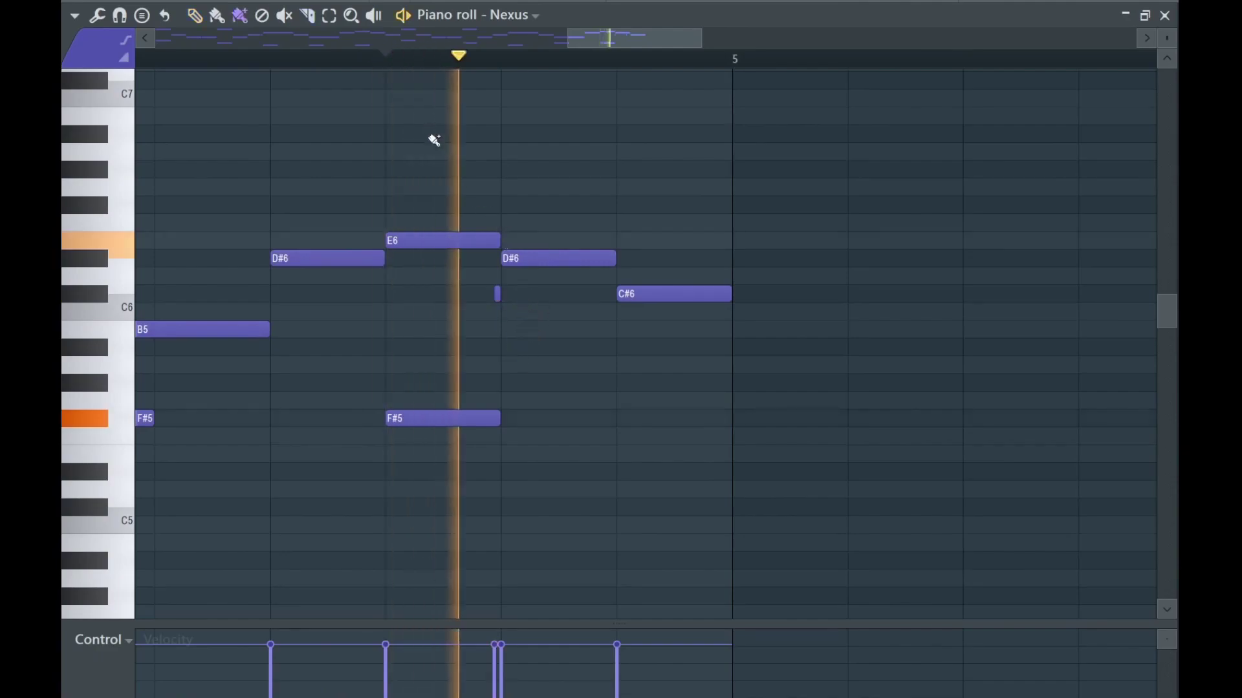
pyautogui.scroll(-2, 423, 258)
pyautogui.press('space')
pyautogui.scroll(2, 447, 298)
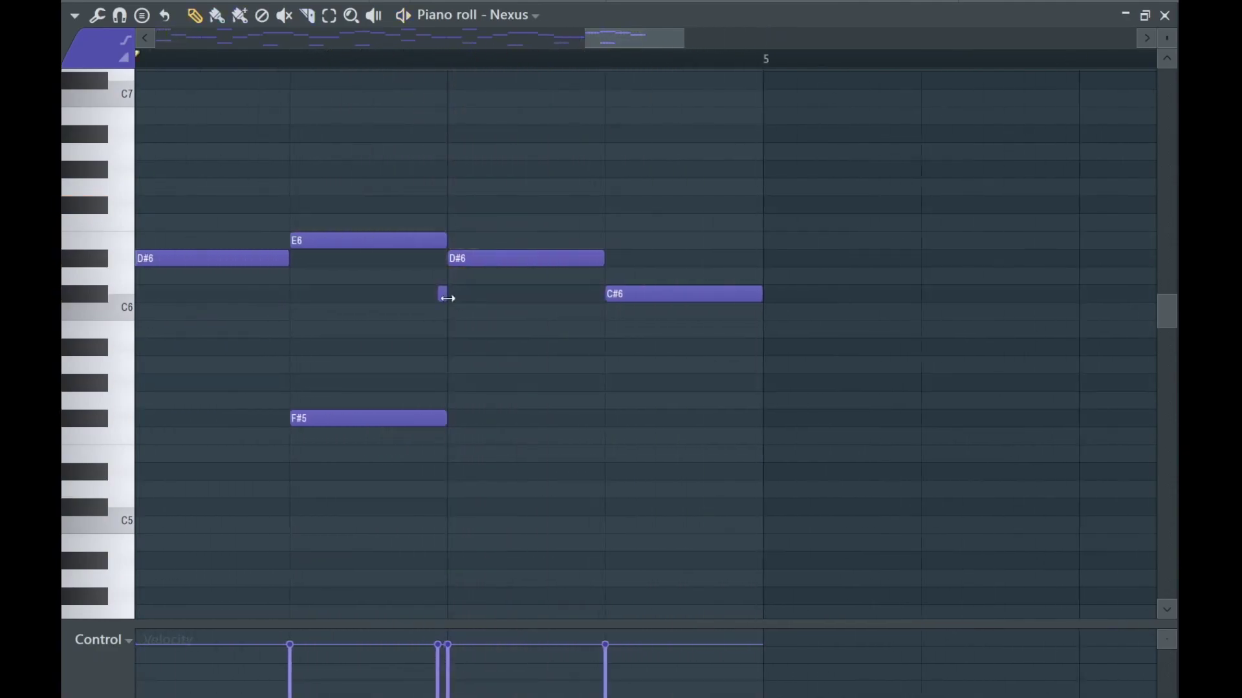
pyautogui.press('space')
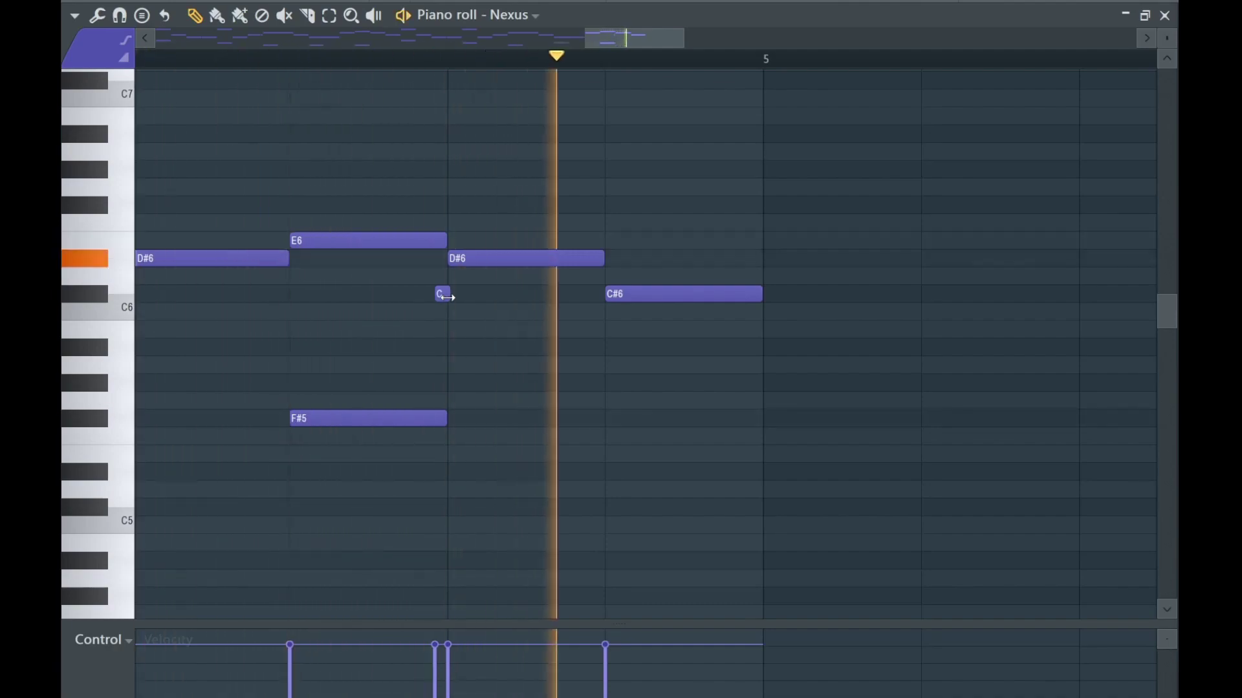
# Duplicate the four-bar melody into bars 5 to 8 and deselect the notes.
pyautogui.scroll(-3, 476, 313)
pyautogui.hotkey('ctrl', 'b')
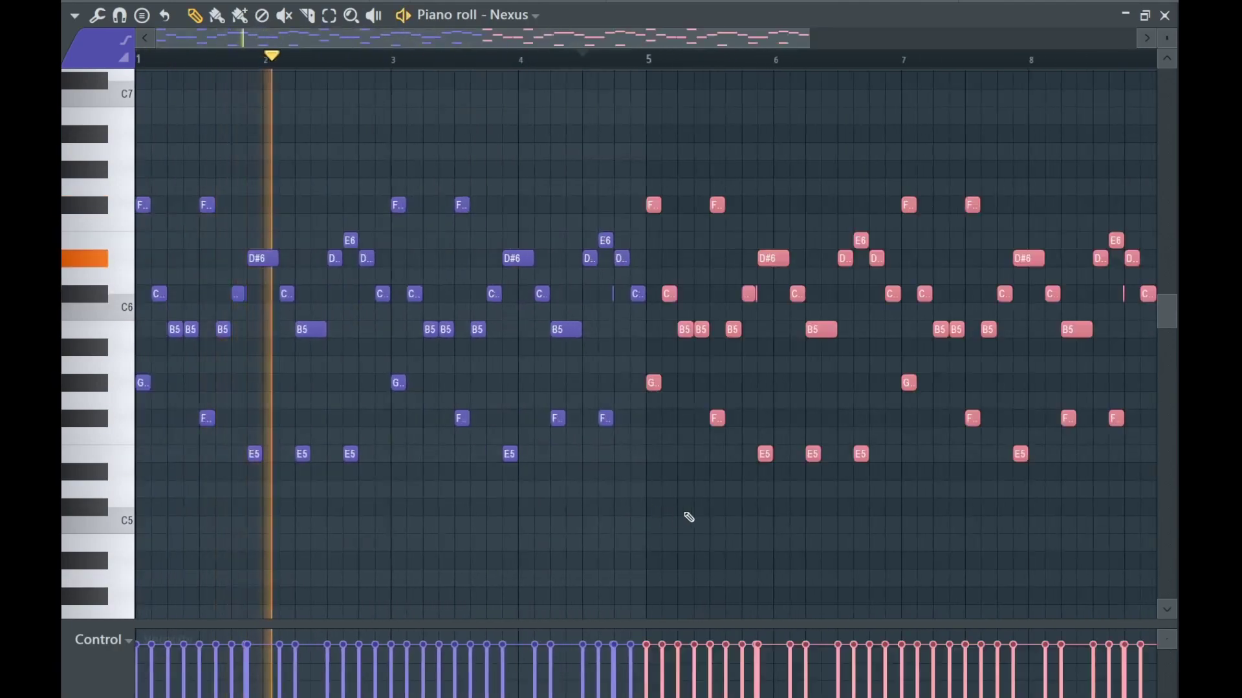
pyautogui.hotkey('ctrl', 'd')
# Start an upper line in bar 5 with a B6, an A#6 and a two-step-long F#6.
pyautogui.scroll(3, 679, 358)
pyautogui.moveTo(627, 155); pyautogui.dragTo(377, 235)
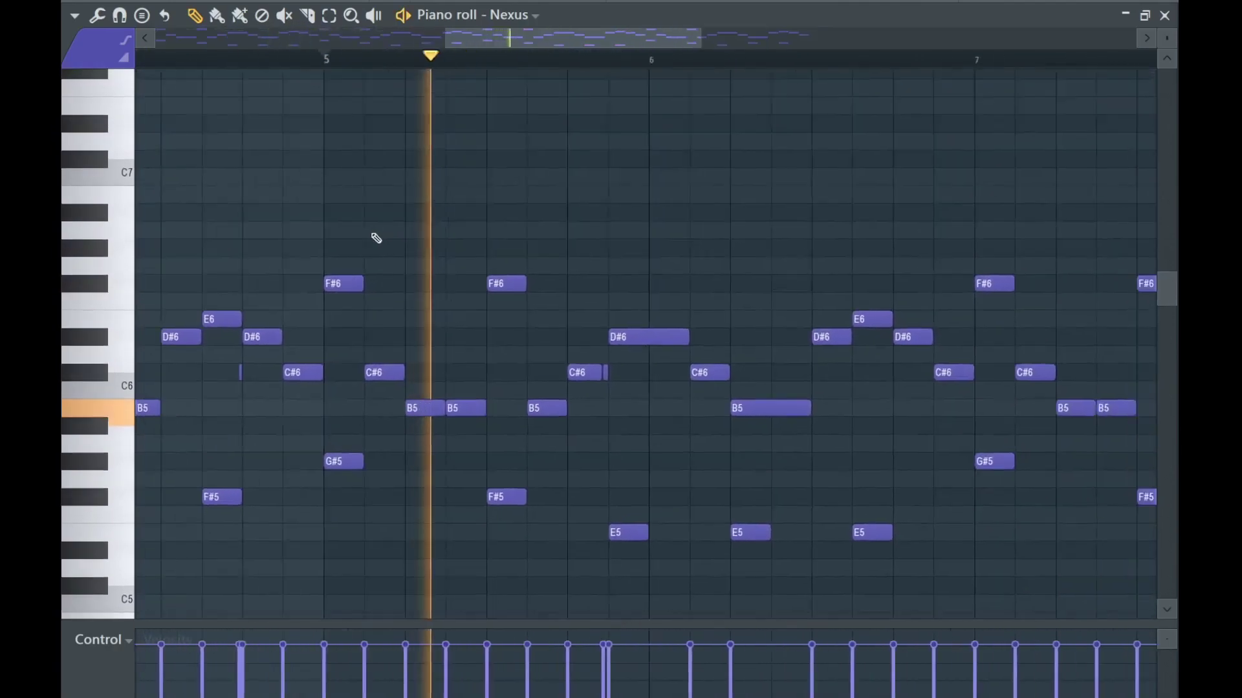
pyautogui.press('space')
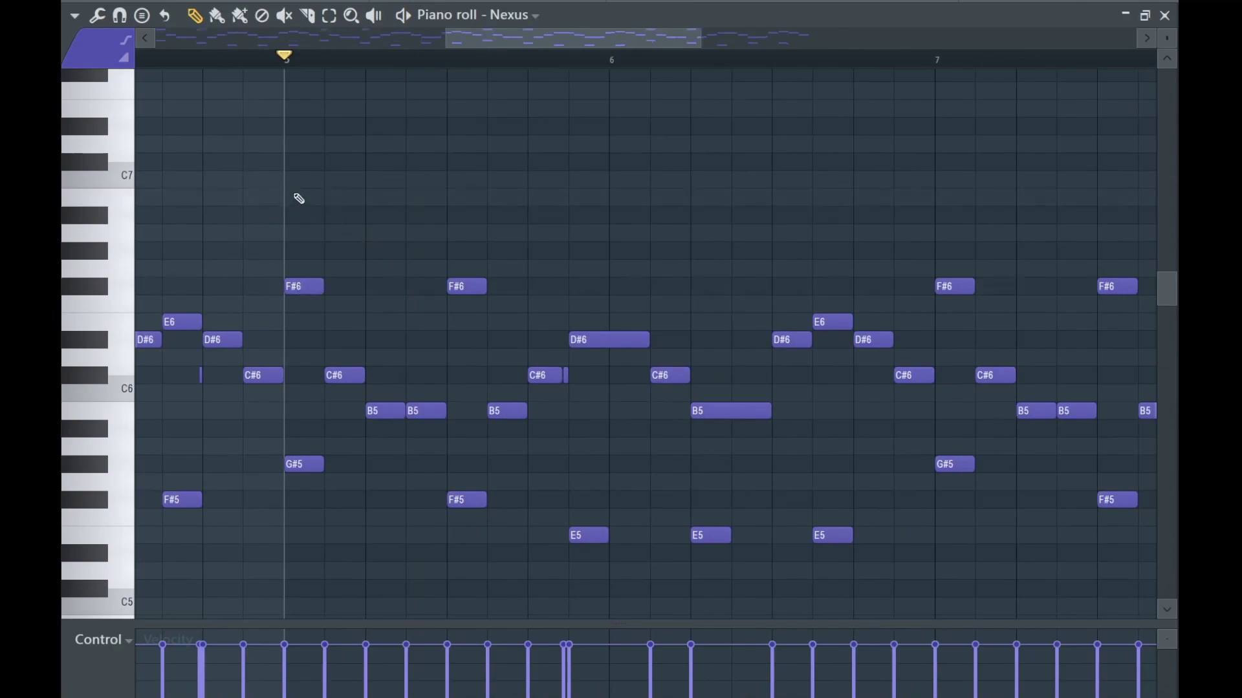
pyautogui.click(331, 215)
pyautogui.click(373, 250)
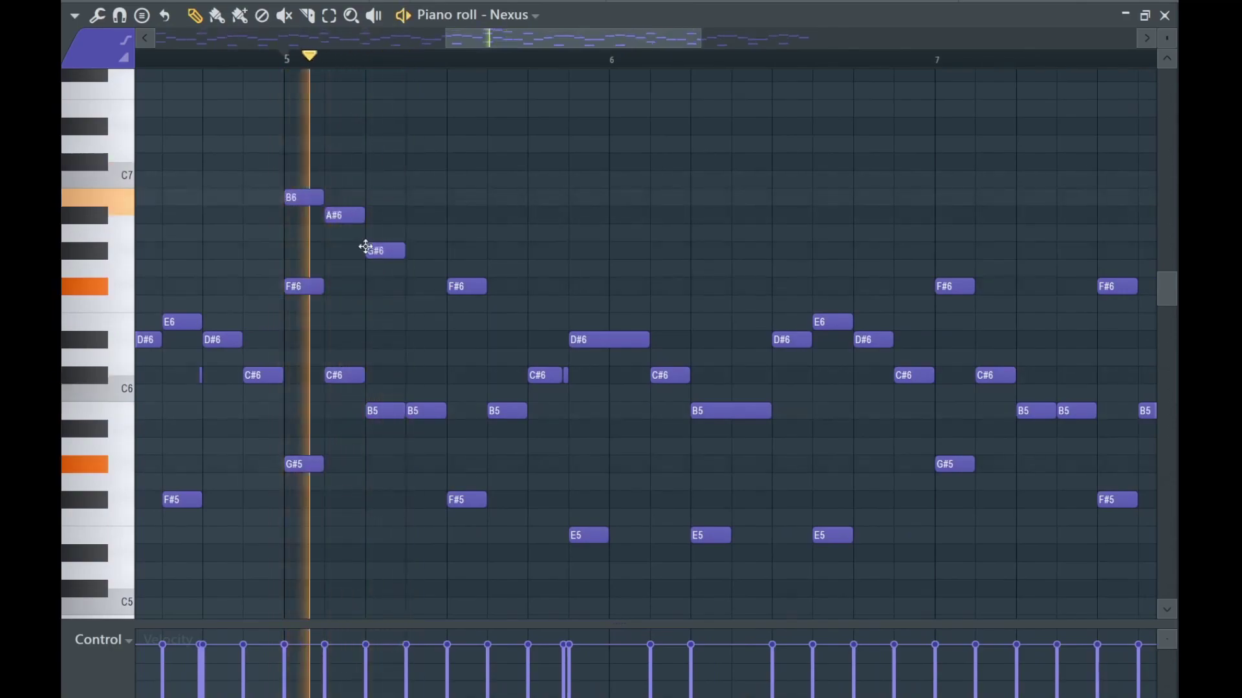
pyautogui.press('space')
pyautogui.moveTo(379, 256); pyautogui.dragTo(420, 298)
pyautogui.press('space')
pyautogui.click(424, 285)
pyautogui.rightClick(424, 285)
pyautogui.press('space')
pyautogui.press('space')
pyautogui.press('space')
# Continue the bar 5 upper line with D#6, E6 and a two-step F#6, removing the copied F#6 above the new D#6.
pyautogui.click(450, 340)
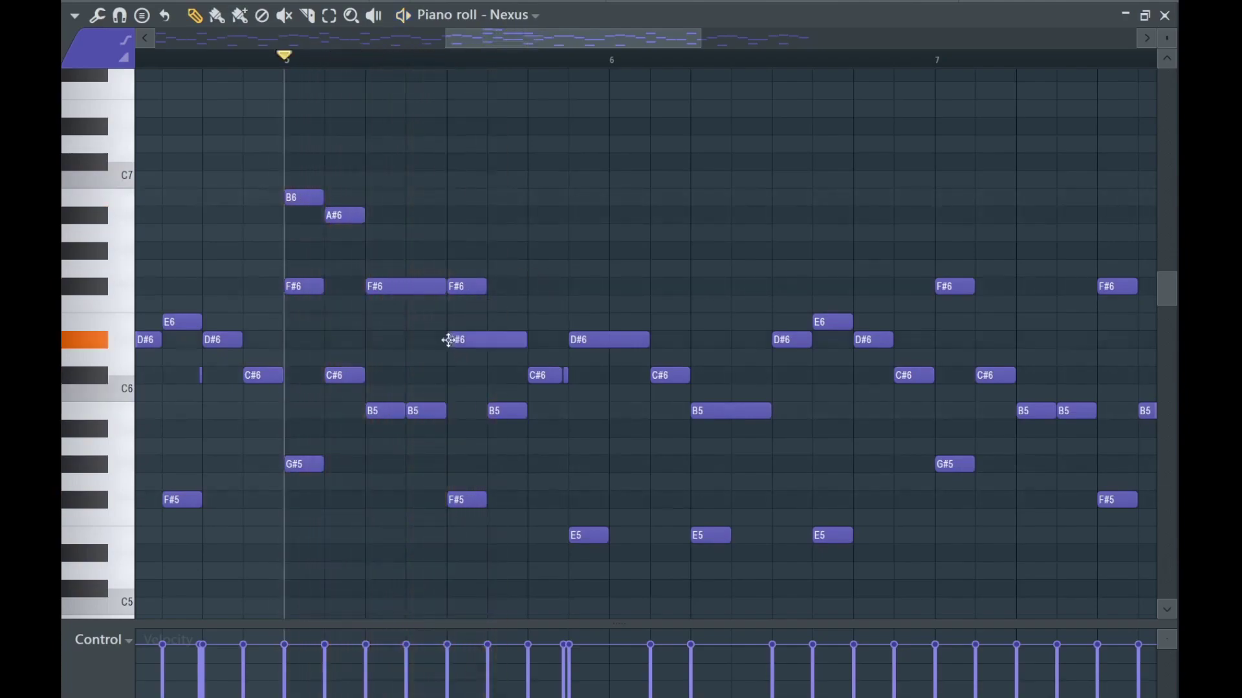
pyautogui.press('space')
pyautogui.press('space')
pyautogui.click(488, 321)
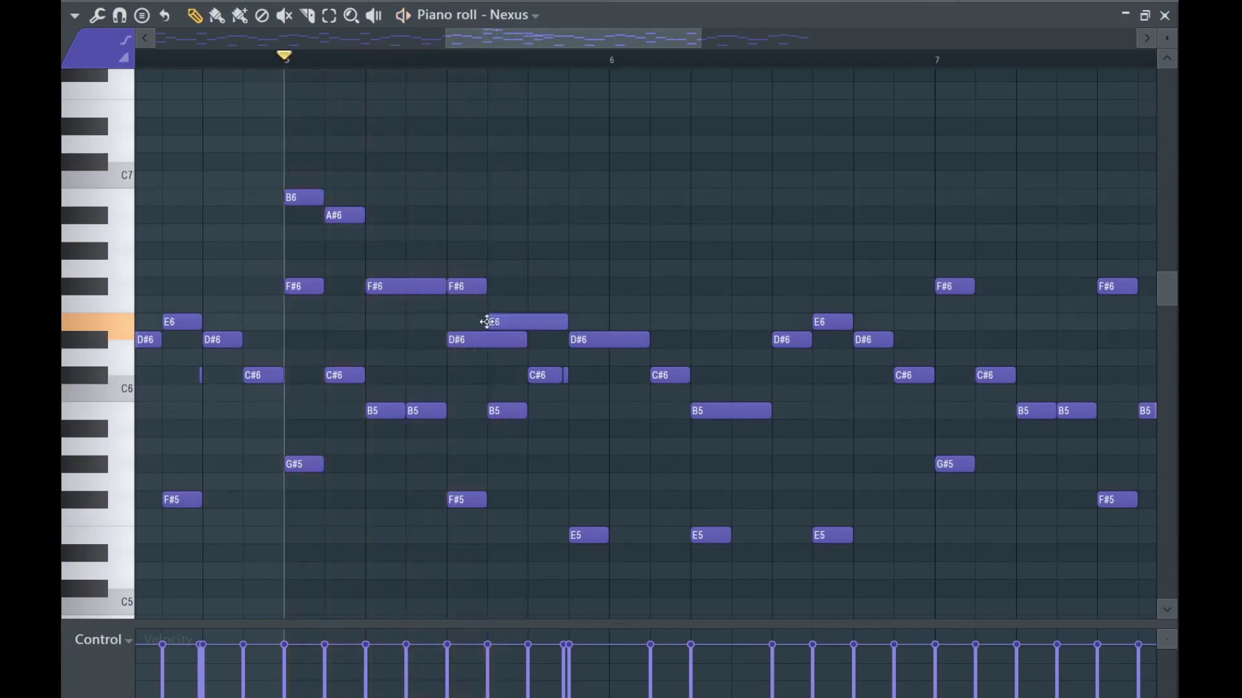
pyautogui.press('space')
pyautogui.keyDown('ctrl'); pyautogui.moveTo(529, 300); pyautogui.dragTo(486, 340); pyautogui.keyUp('ctrl')
pyautogui.keyDown('ctrl'); pyautogui.click(522, 360); pyautogui.keyUp('ctrl')
pyautogui.press('space')
pyautogui.press('space')
pyautogui.rightClick(470, 286)
pyautogui.press('space')
pyautogui.press('space')
# Select the six new upper notes of bar 5, duplicate them into bar 6 and deselect.
pyautogui.moveTo(607, 244); pyautogui.dragTo(453, 356)
pyautogui.keyDown('ctrl'); pyautogui.click(545, 300); pyautogui.keyUp('ctrl')
pyautogui.keyDown('ctrl'); pyautogui.moveTo(565, 261); pyautogui.dragTo(463, 350); pyautogui.keyUp('ctrl')
pyautogui.keyDown('ctrl'); pyautogui.keyDown('shift'); pyautogui.click(406, 286); pyautogui.keyUp('shift'); pyautogui.keyUp('ctrl')
pyautogui.keyDown('ctrl'); pyautogui.keyDown('shift'); pyautogui.moveTo(354, 240); pyautogui.dragTo(304, 193); pyautogui.keyUp('shift'); pyautogui.keyUp('ctrl')
pyautogui.press('space')
pyautogui.hotkey('ctrl', 'b')
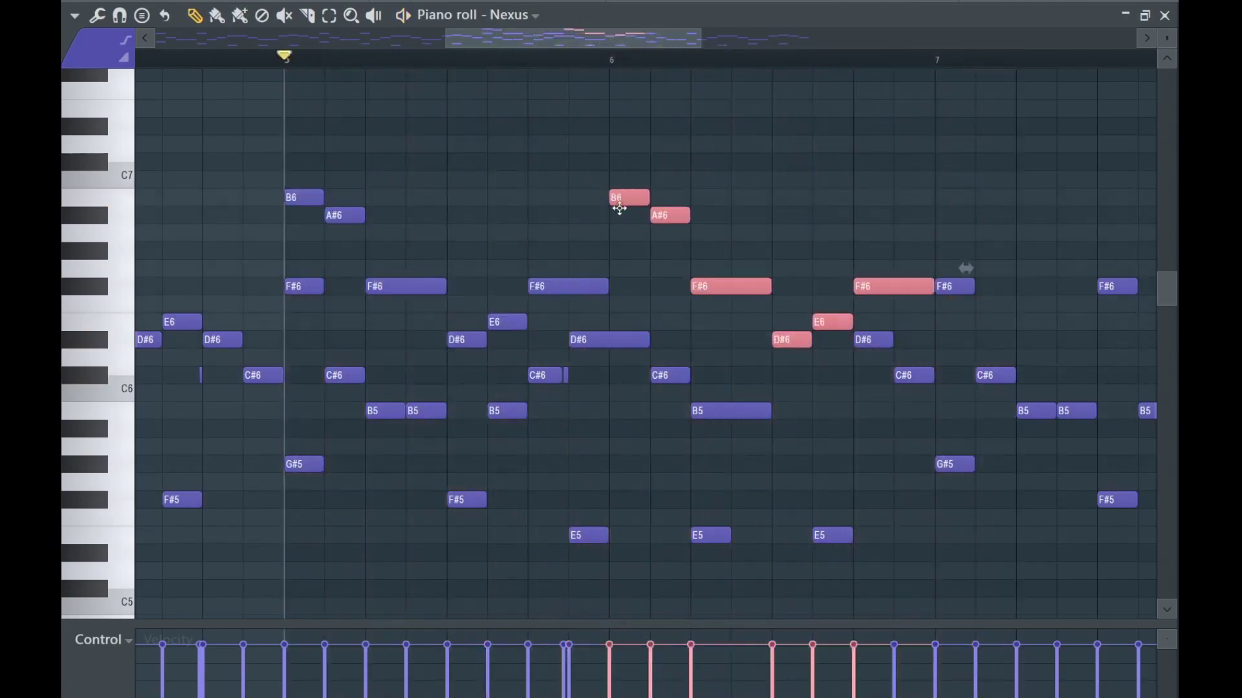
pyautogui.press('space')
pyautogui.hotkey('ctrl', 'd')
# Write the bar 7 upper line with G#6, F#6, a two-step D#6, C#6 and D#6, and extend the mid-bar F#6 to the bar's end.
pyautogui.scroll(-4, 844, 371)
pyautogui.moveTo(799, 322); pyautogui.dragTo(545, 321)
pyautogui.scroll(3, 600, 258)
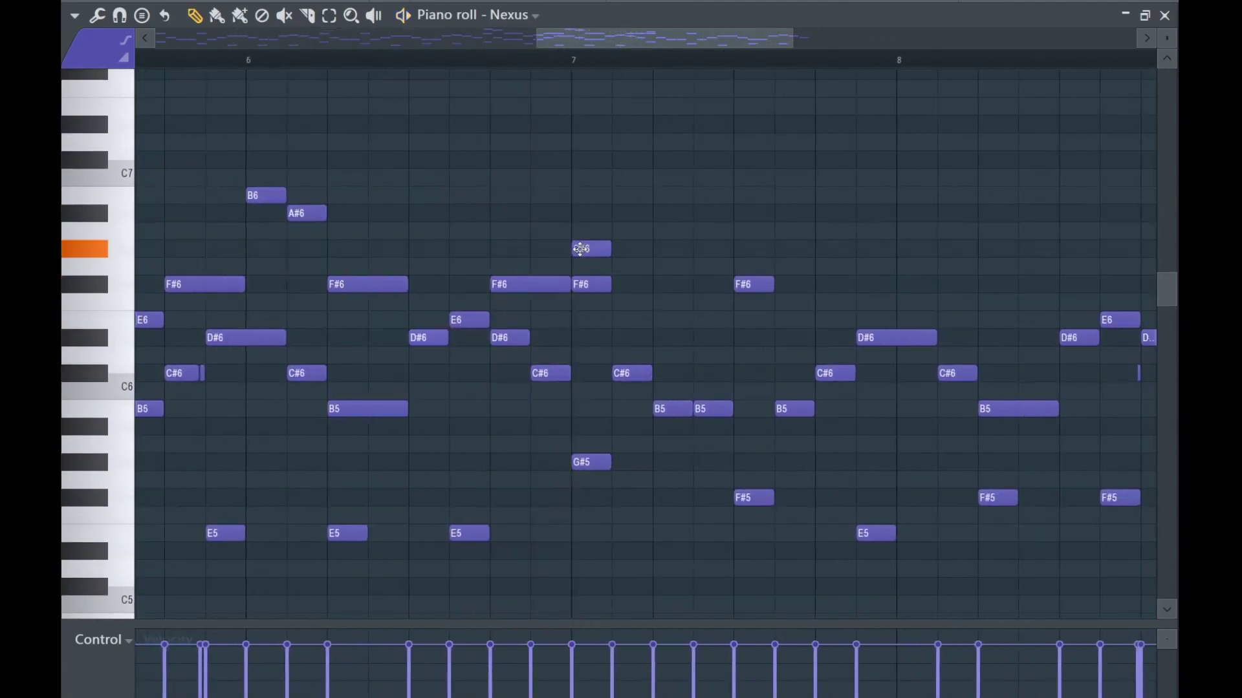
pyautogui.rightClick(572, 72)
pyautogui.click(573, 61)
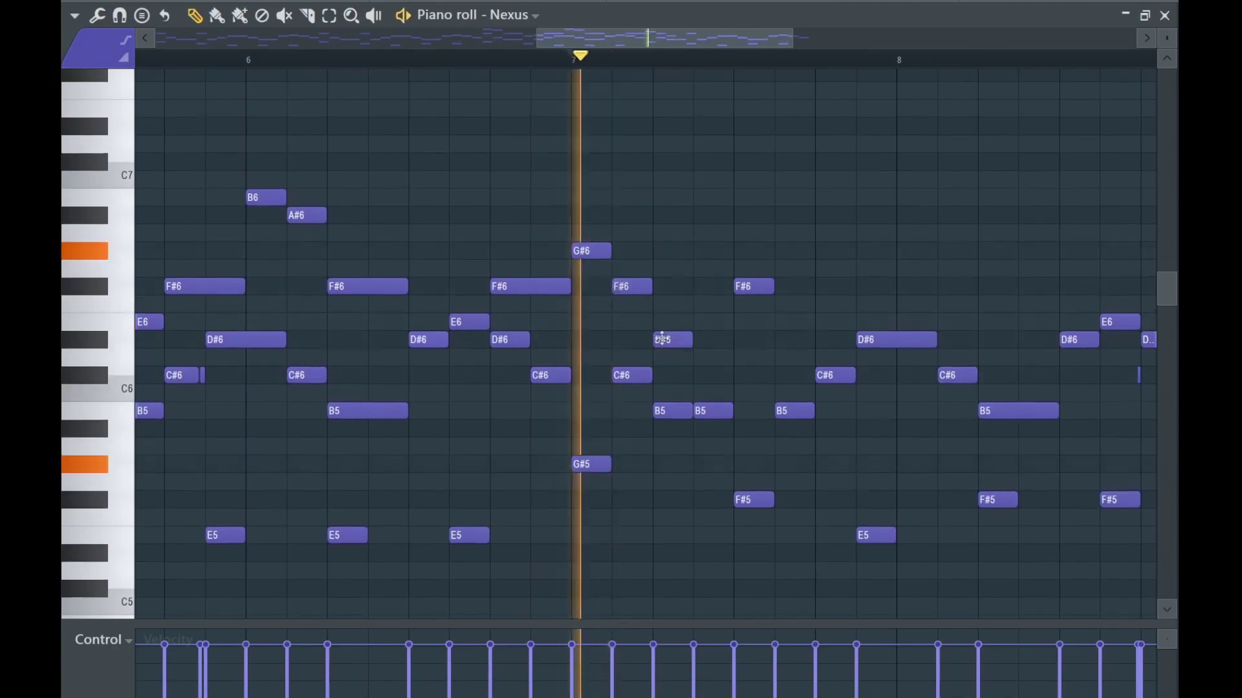
pyautogui.moveTo(691, 341); pyautogui.dragTo(722, 360)
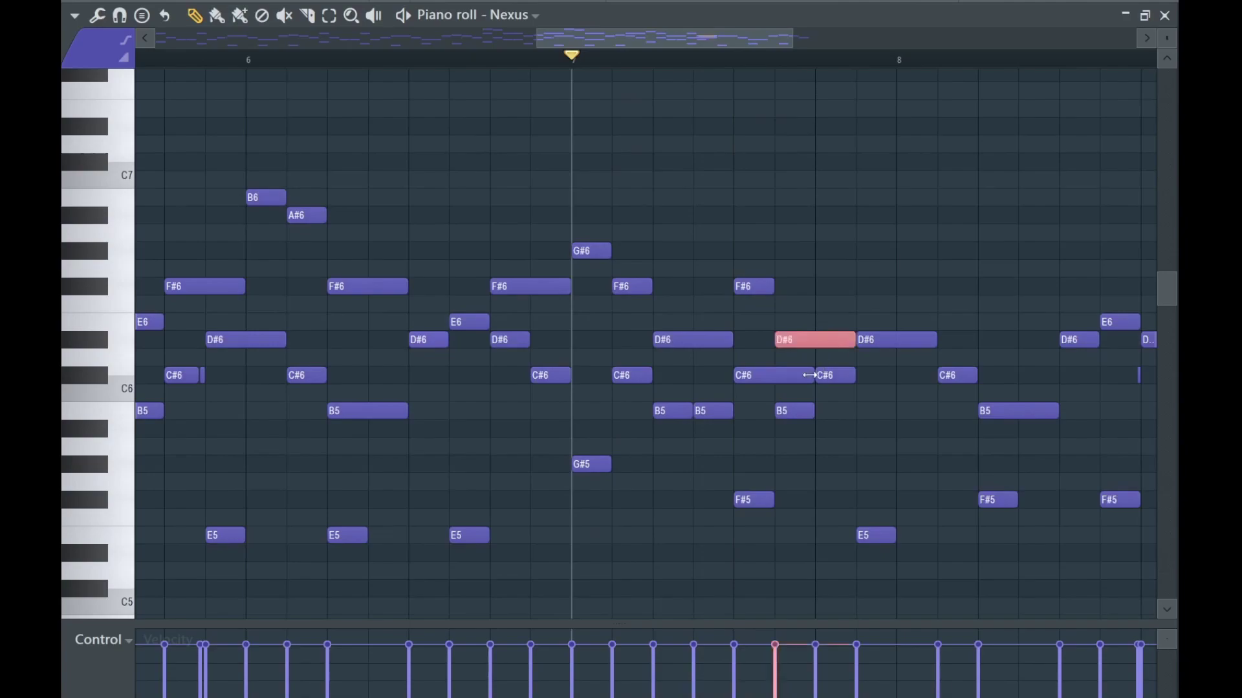
pyautogui.press('space')
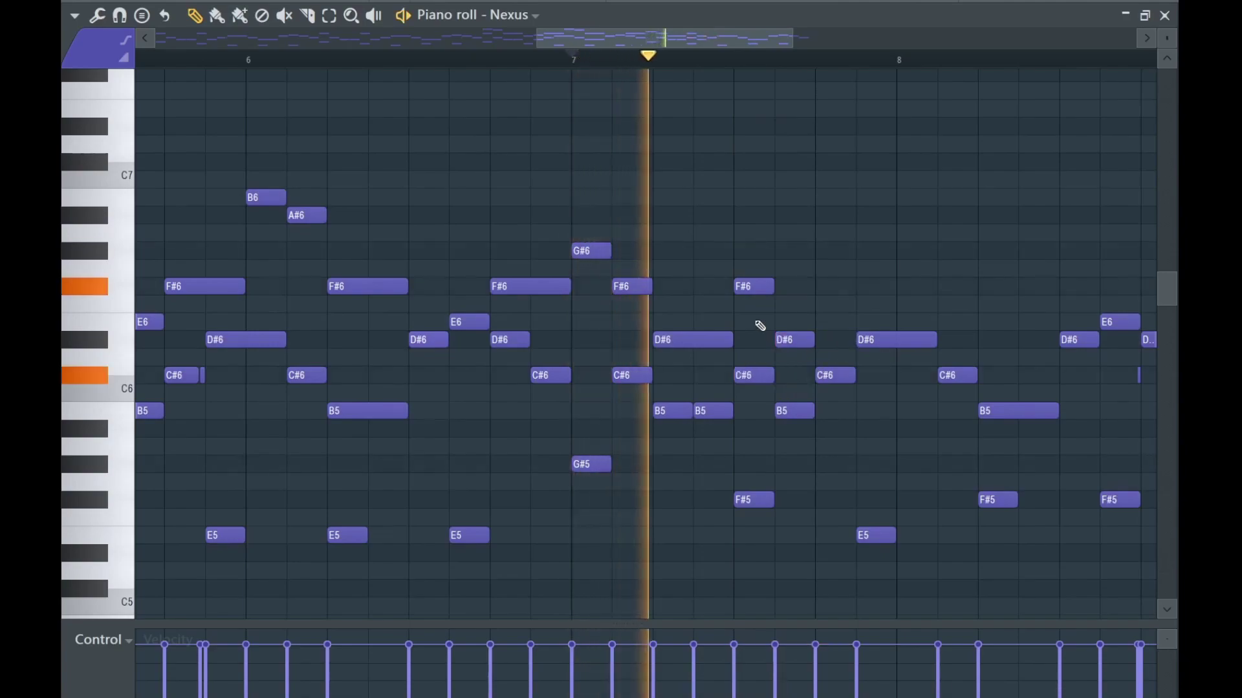
pyautogui.moveTo(781, 291); pyautogui.dragTo(686, 310)
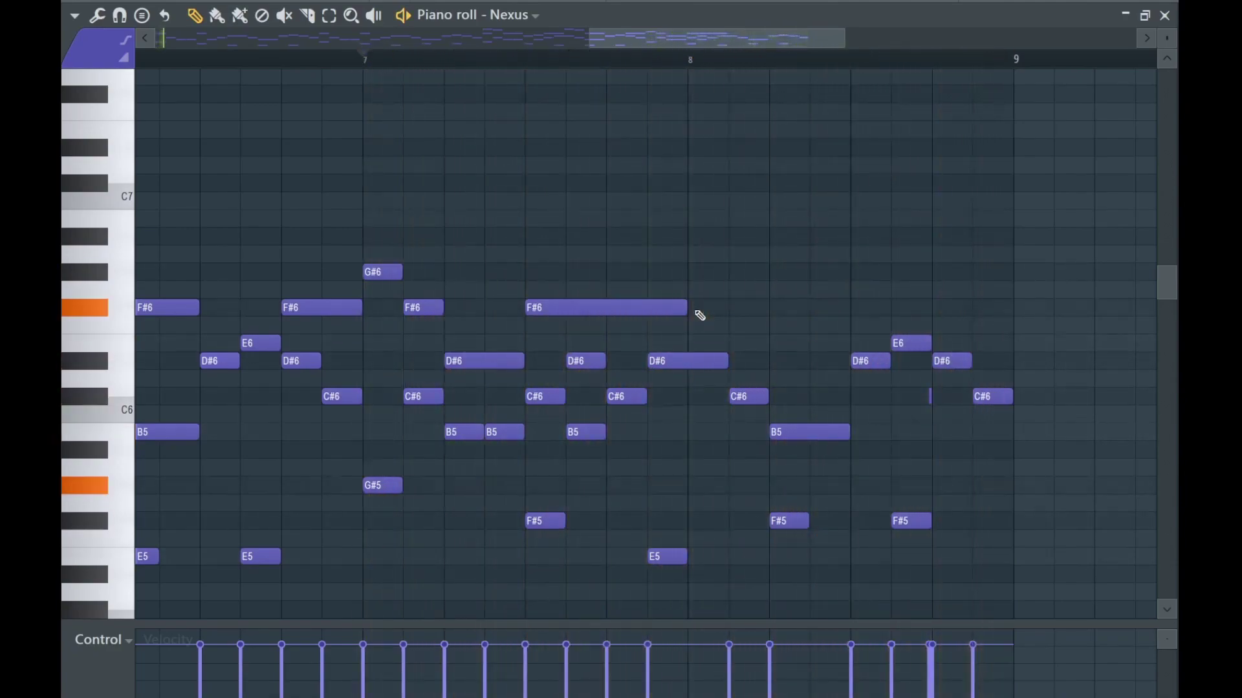
# Begin the bar 8 upper line with one-step notes B6, A#6, F#6 and D#6.
pyautogui.click(691, 220)
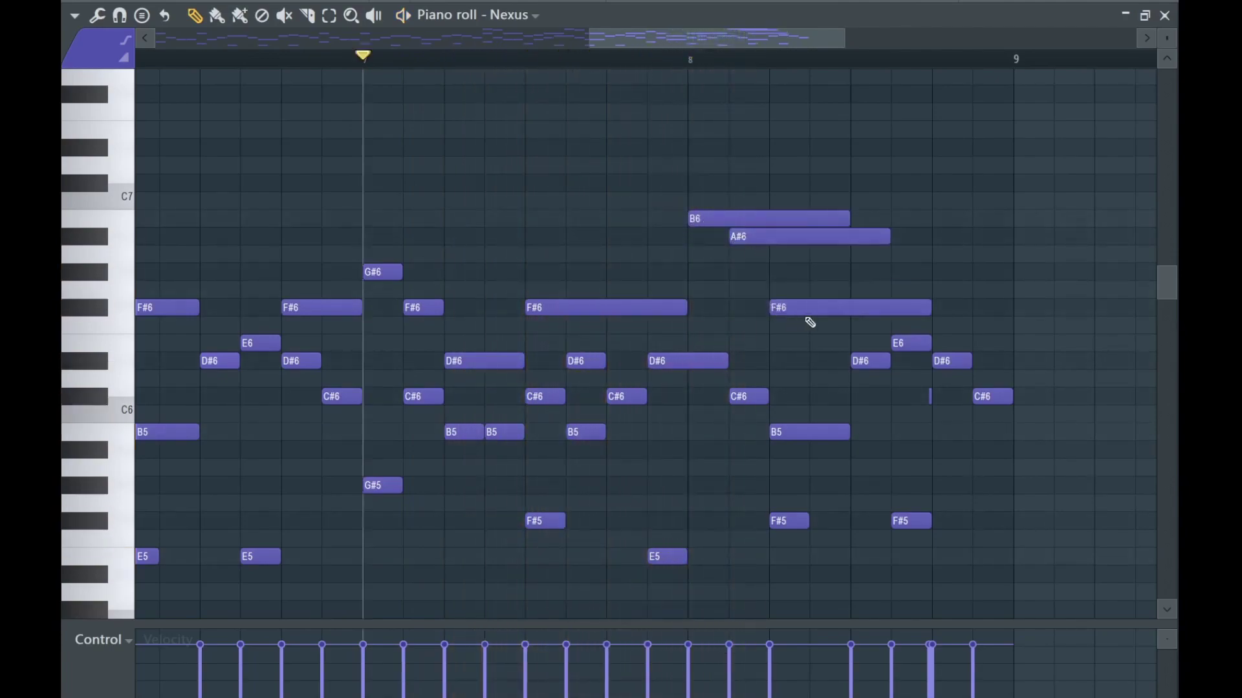
pyautogui.moveTo(761, 176); pyautogui.dragTo(805, 333)
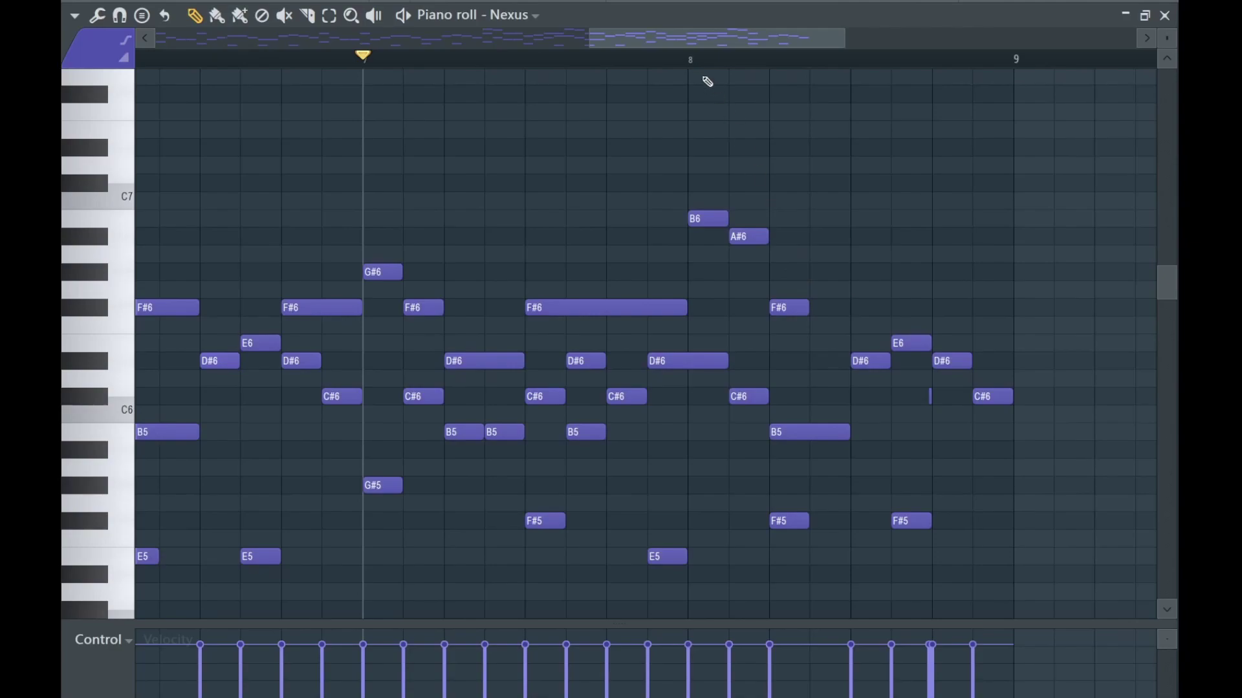
pyautogui.moveTo(893, 343); pyautogui.dragTo(727, 326)
pyautogui.press('space')
pyautogui.click(646, 349)
pyautogui.press('space')
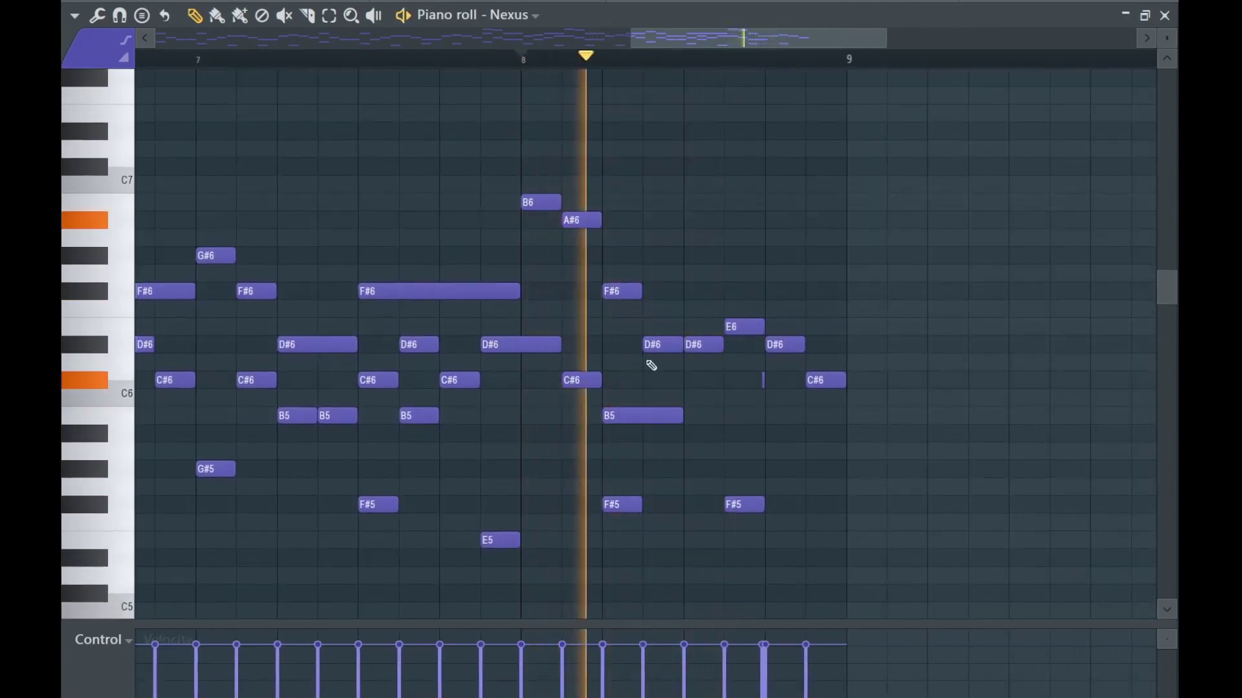
# Replace the second D#6 in bar 8 with C#6 and lower the closing notes to D#6, C#6 and B5.
pyautogui.click(691, 381)
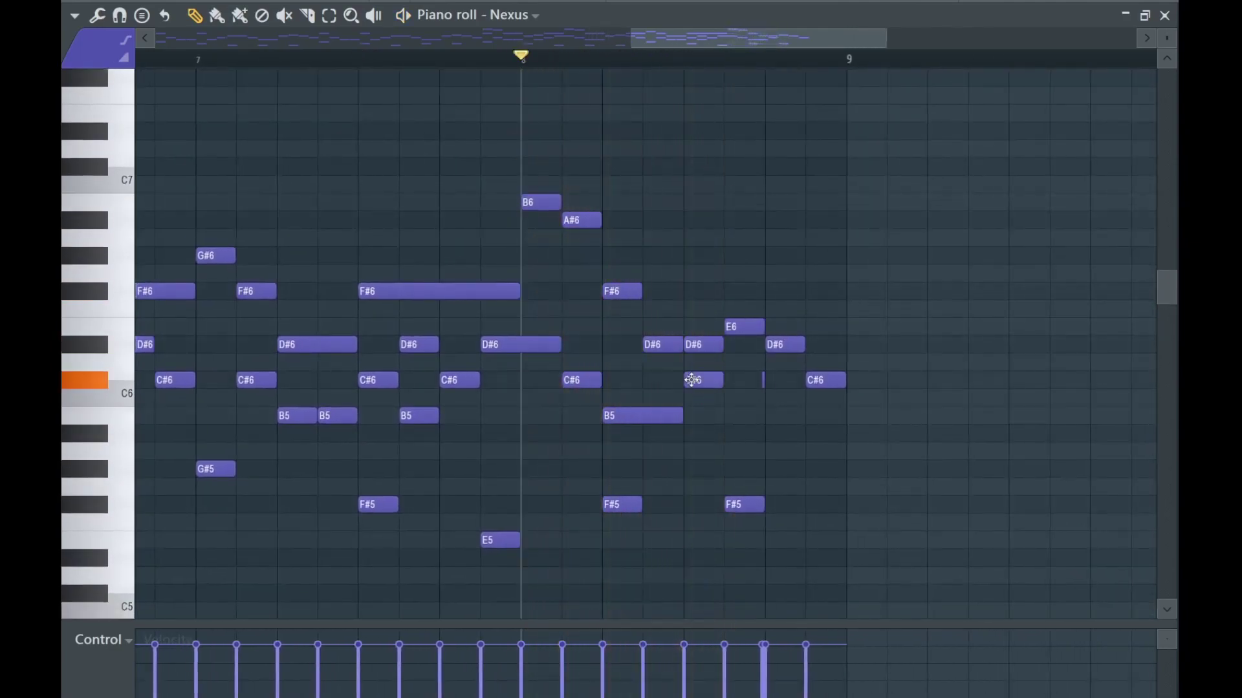
pyautogui.rightClick(705, 344)
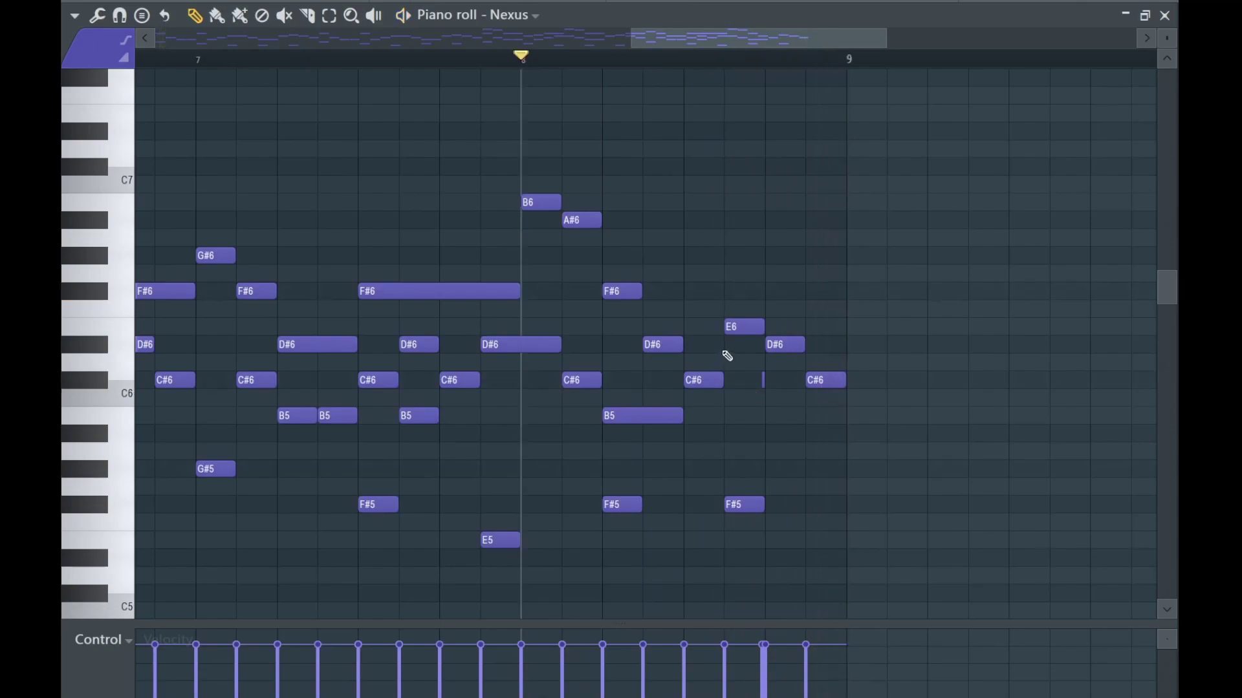
pyautogui.press('space')
pyautogui.moveTo(785, 346); pyautogui.dragTo(787, 413)
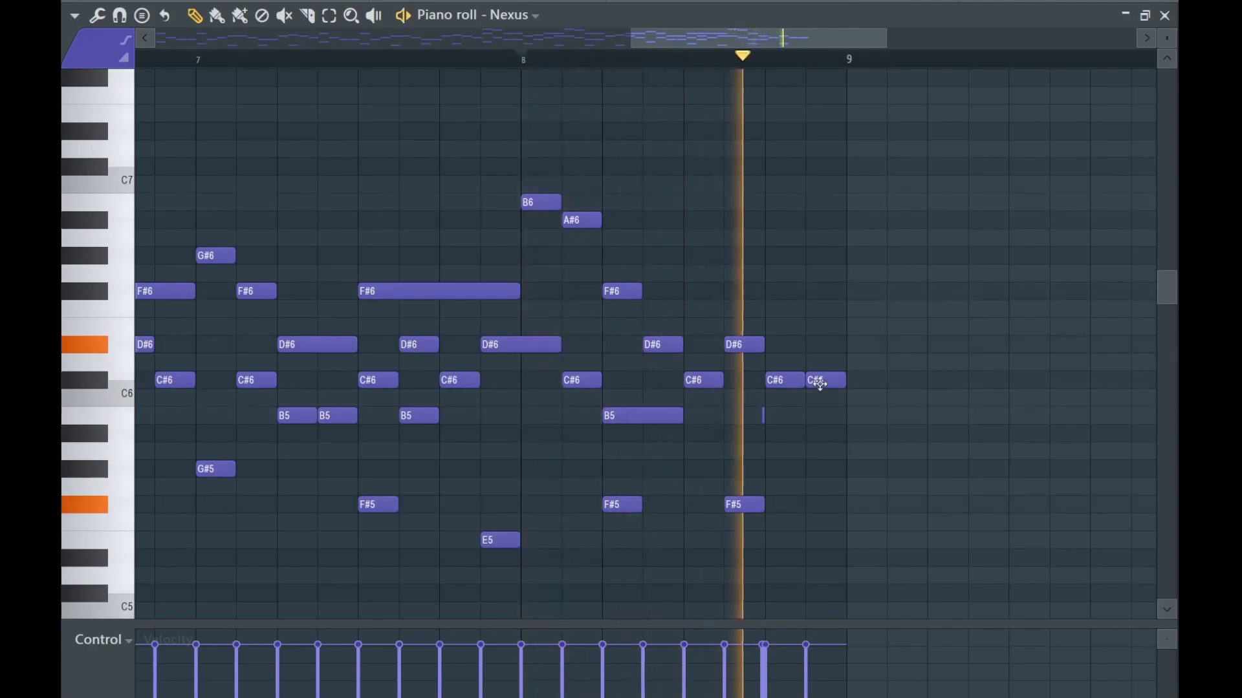
# Play the whole eight-bar melody and transpose all its notes up two semitones.
pyautogui.scroll(-5, 787, 444)
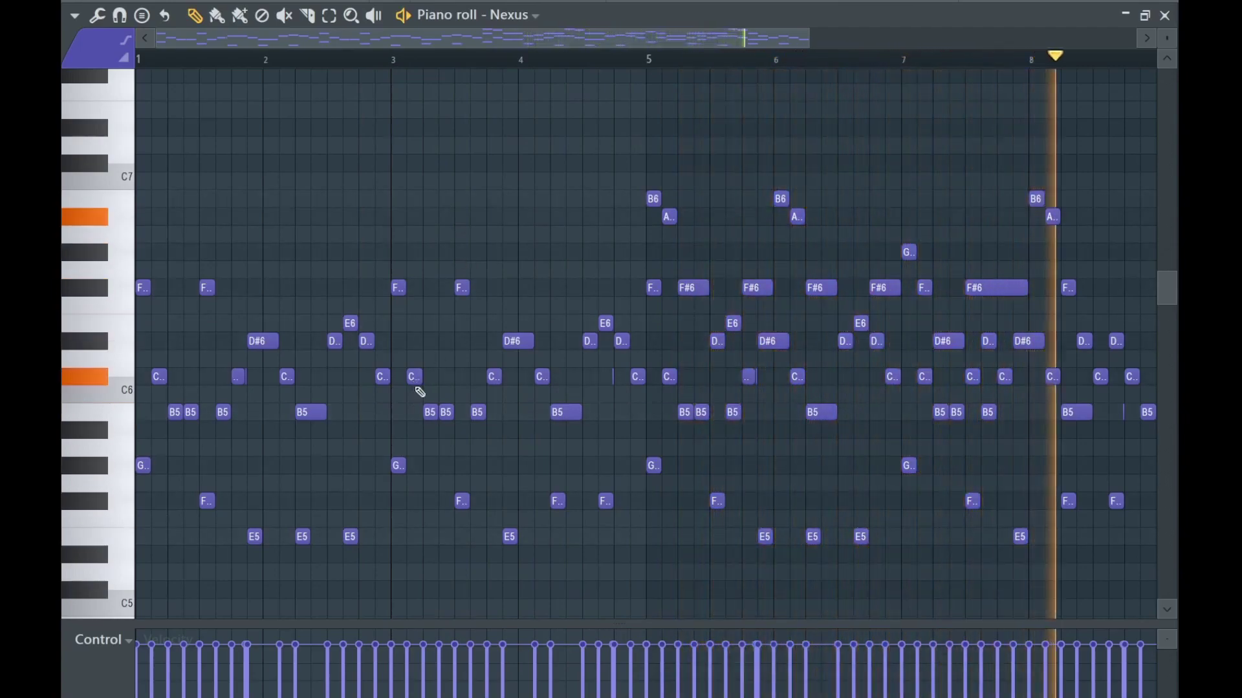
pyautogui.scroll(-3, 414, 135)
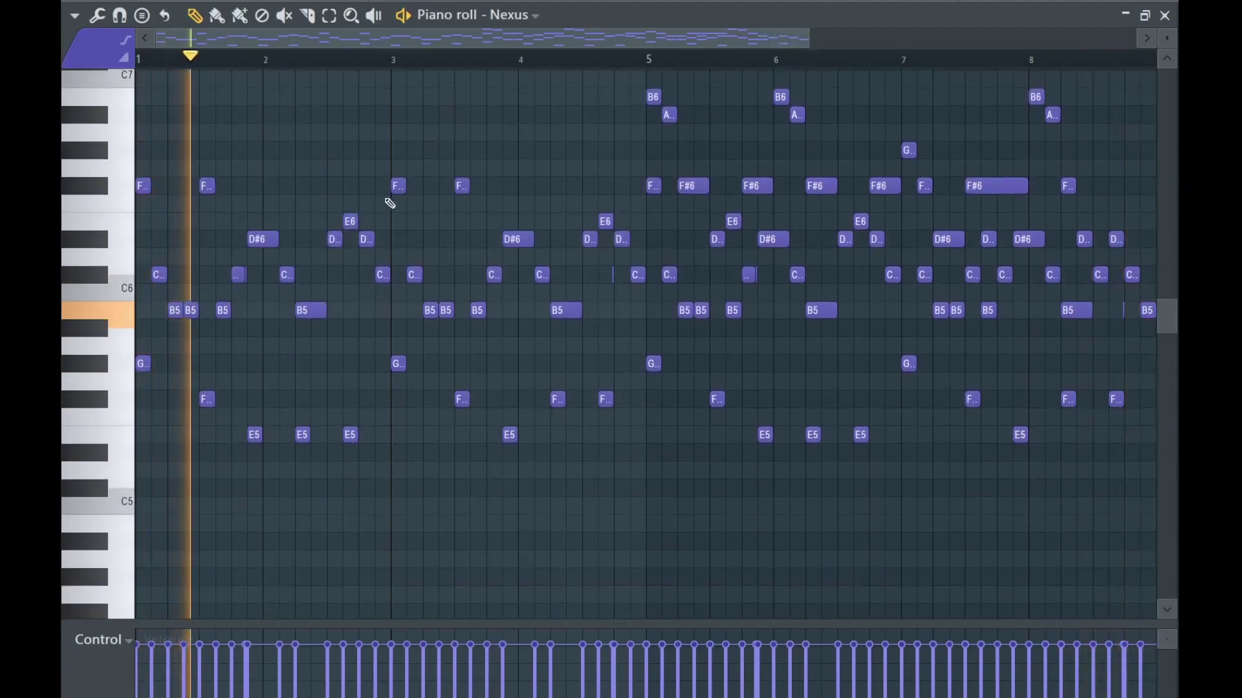
pyautogui.hotkey('shift', 'Up')
pyautogui.hotkey('shift', 'Up')
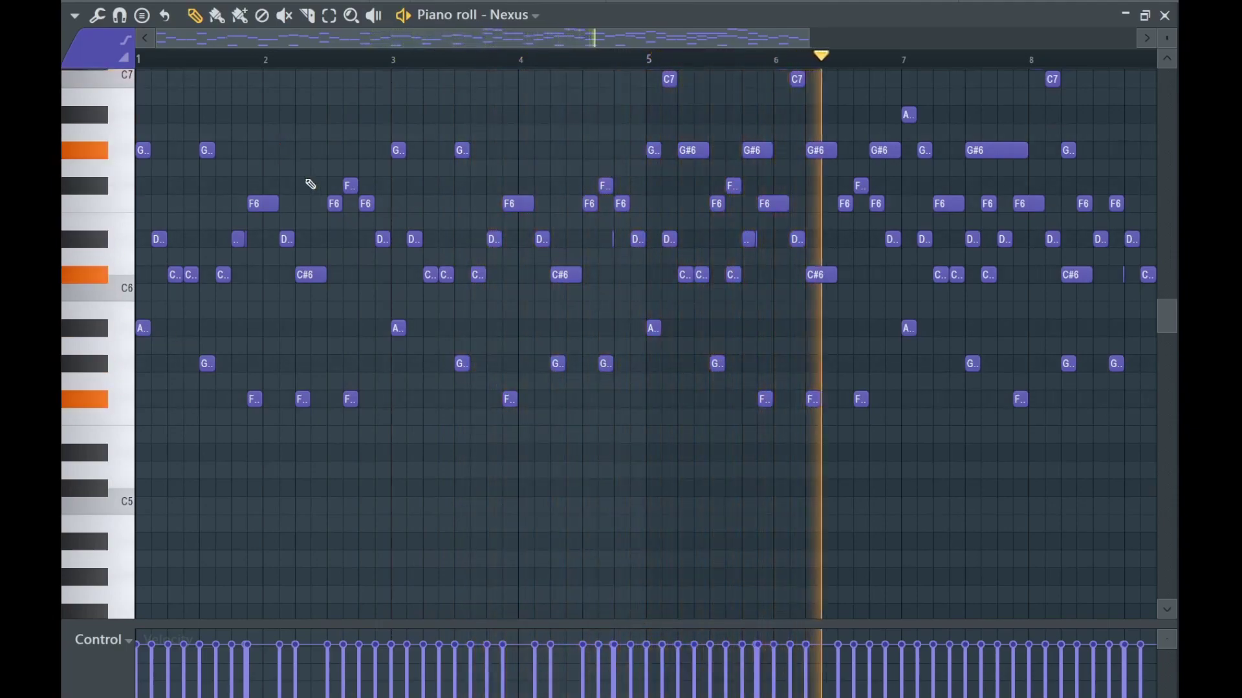
pyautogui.scroll(3, 298, 214)
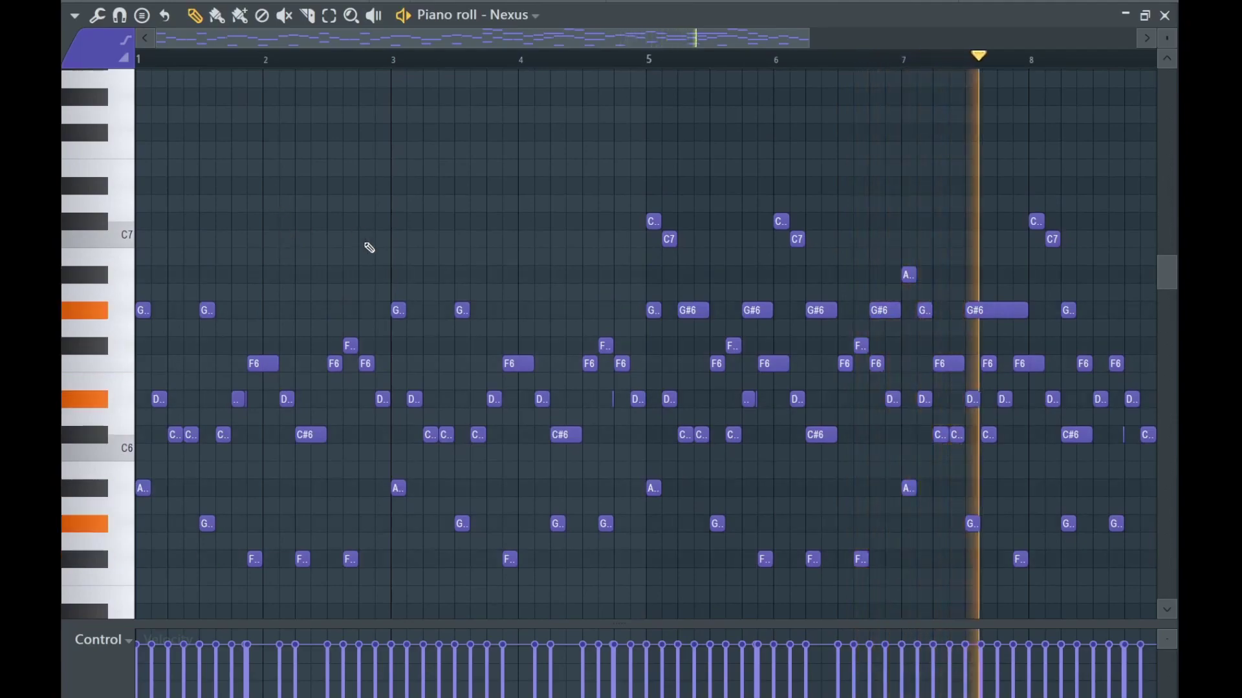
# Select all the Nexus notes, transpose them down one octave and deselect them.
pyautogui.hotkey('ctrl', 'a')
pyautogui.scroll(-1, 457, 313)
pyautogui.hotkey('ctrl', 'd')
# Audition Guitar presets on the Nexus channel, including Digitizer Tablet and Funki Freshi 2, load Guitar Strummed 1 and close the Nexus window.
pyautogui.press('F7')
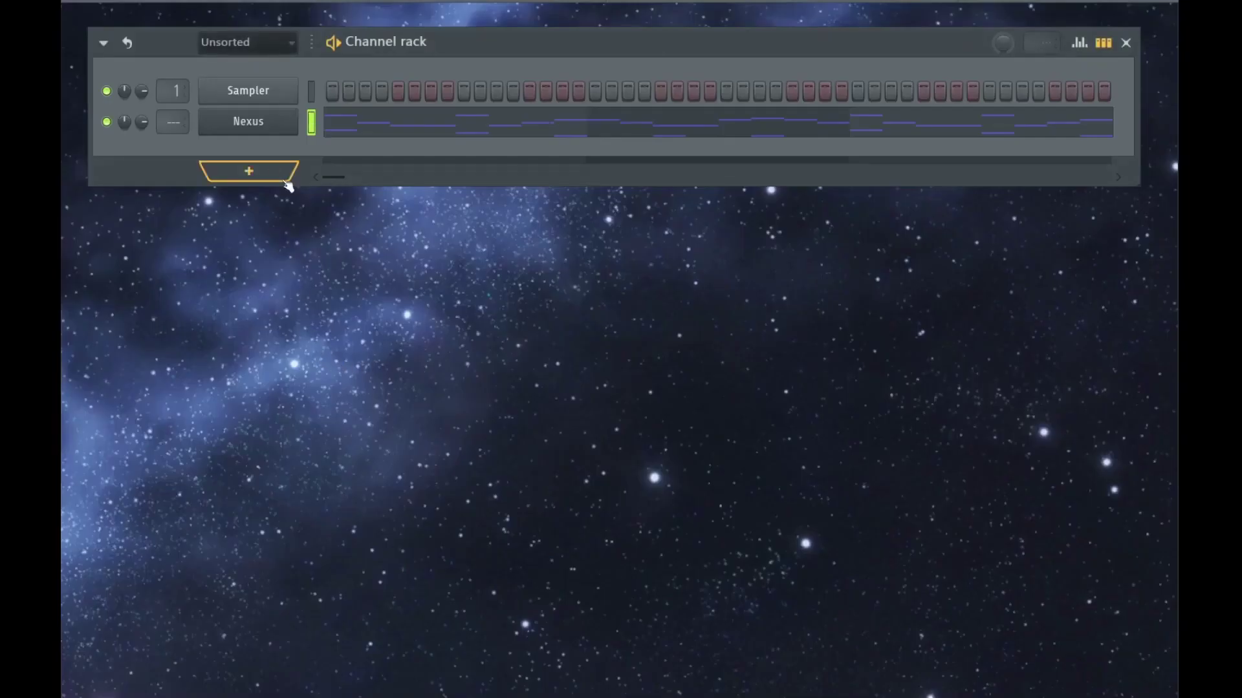
pyautogui.click(248, 122)
pyautogui.click(714, 342)
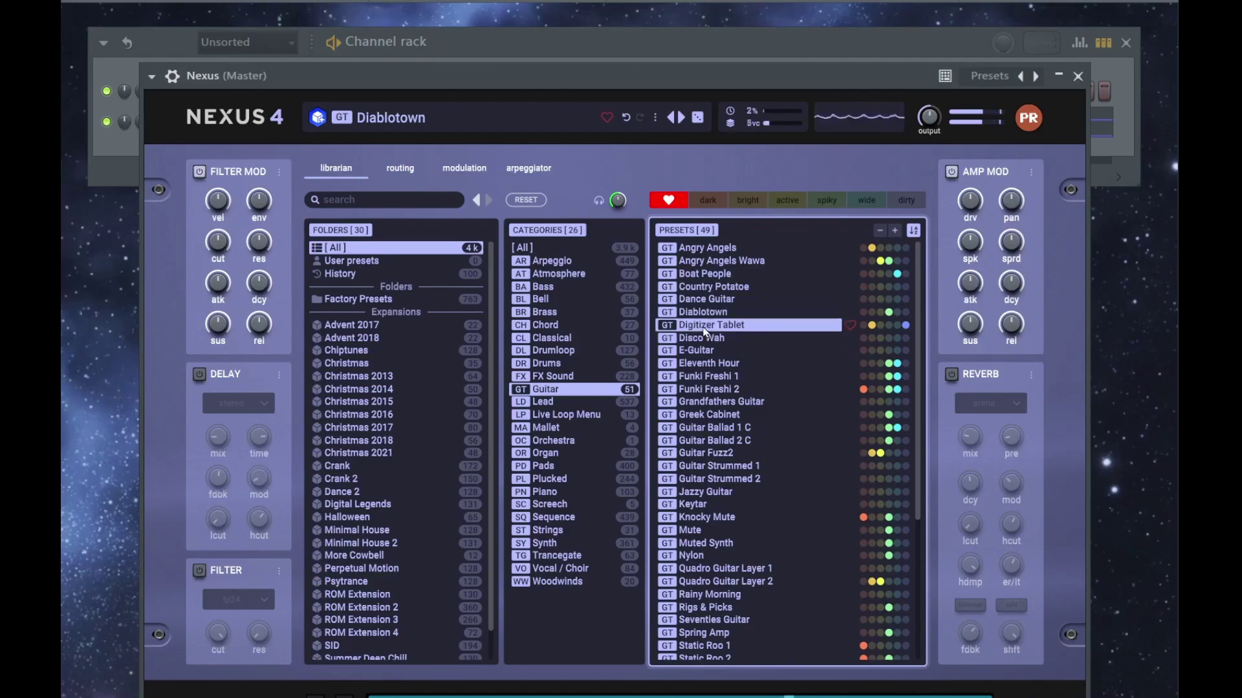
pyautogui.click(744, 388)
pyautogui.scroll(-4, 760, 401)
pyautogui.scroll(1, 741, 314)
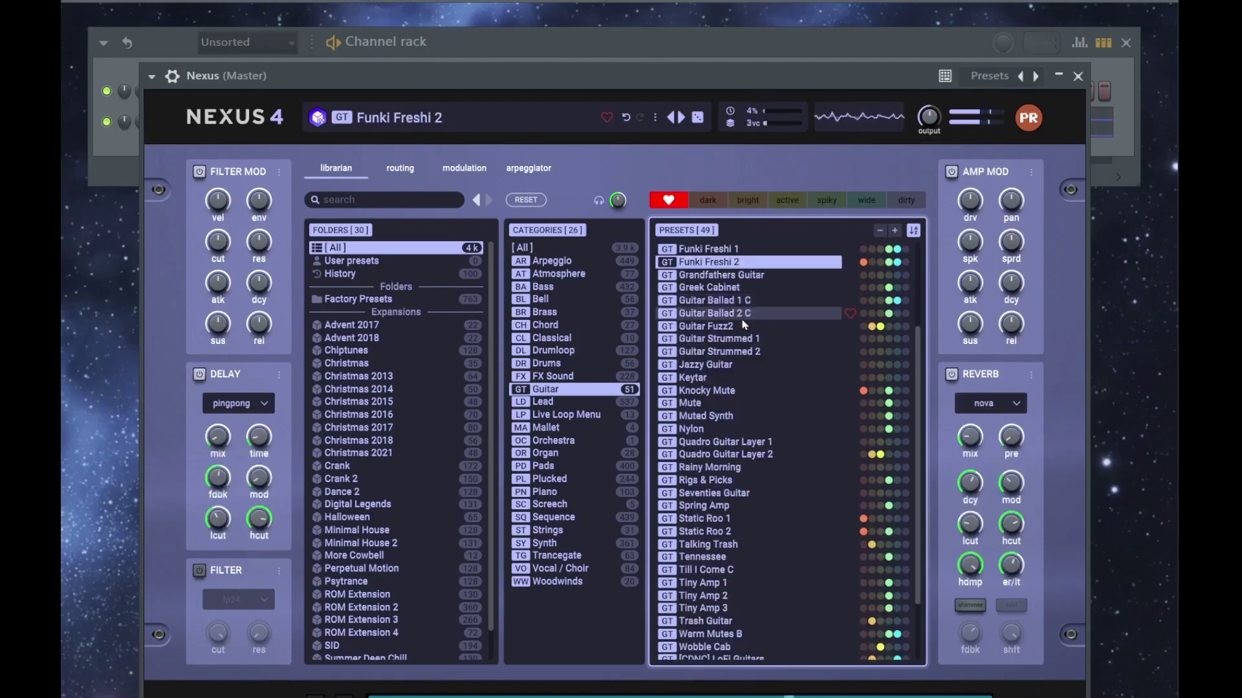
pyautogui.click(737, 343)
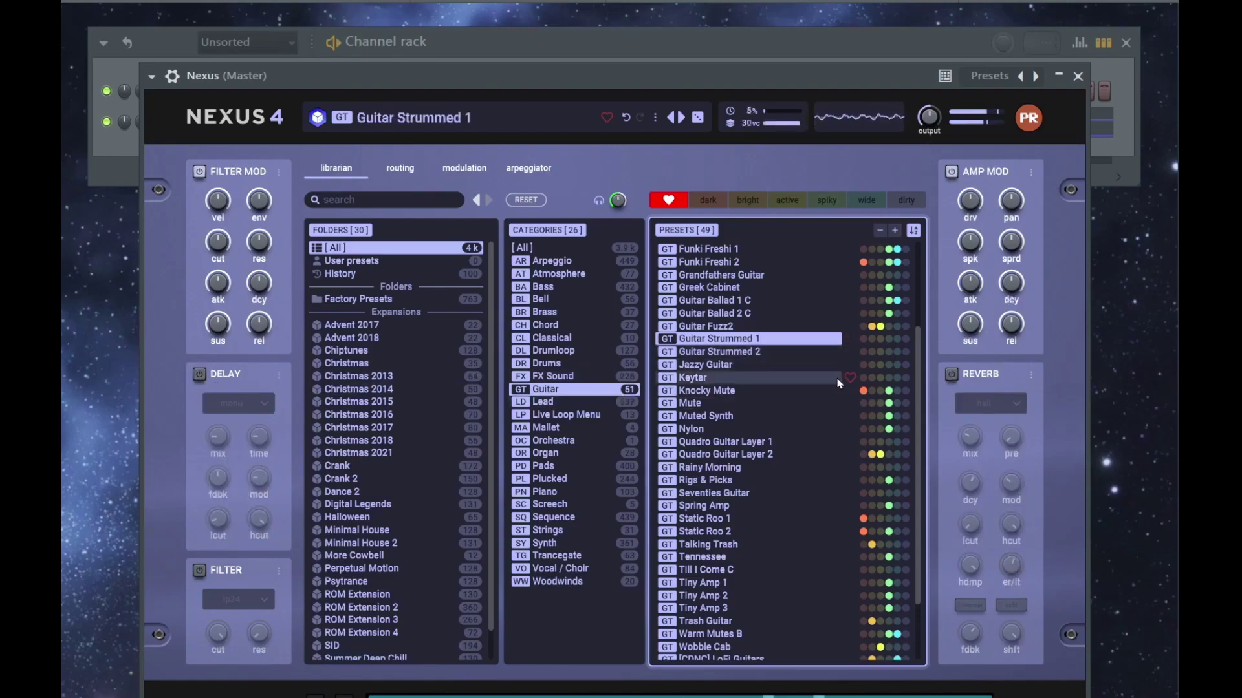
pyautogui.click(1077, 76)
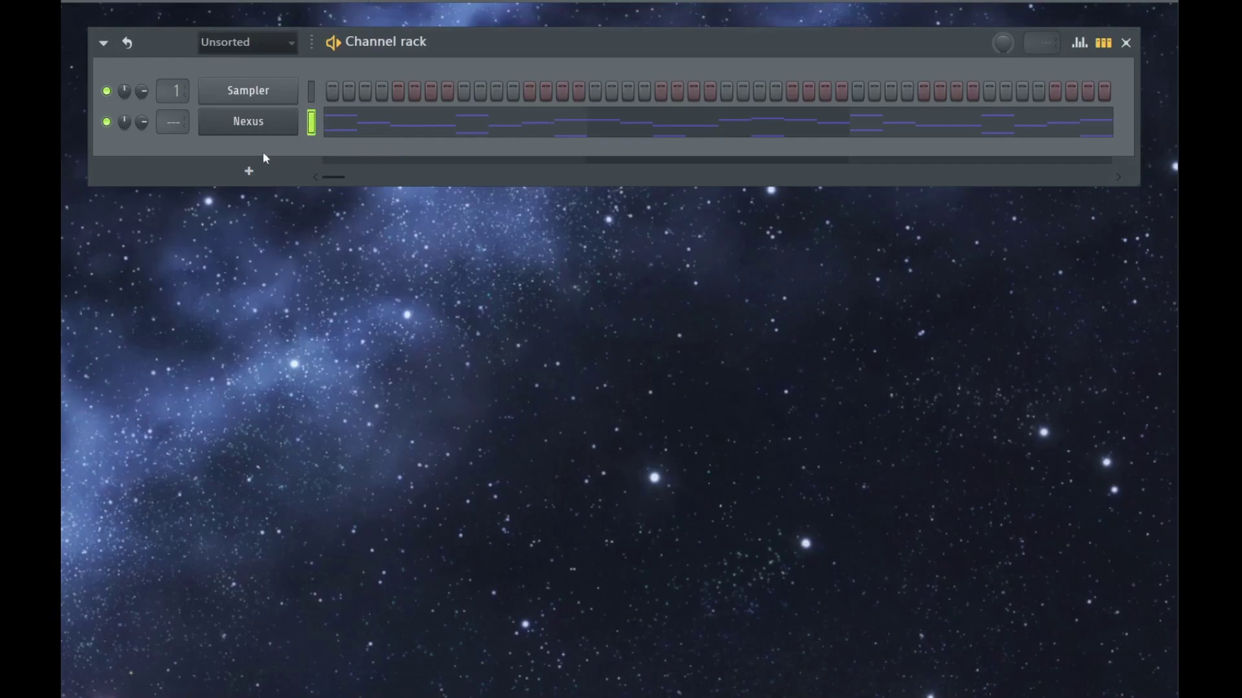
# Delete the Sampler channel and reopen the Nexus channel's piano roll.
pyautogui.hotkey('alt', 'Delete')
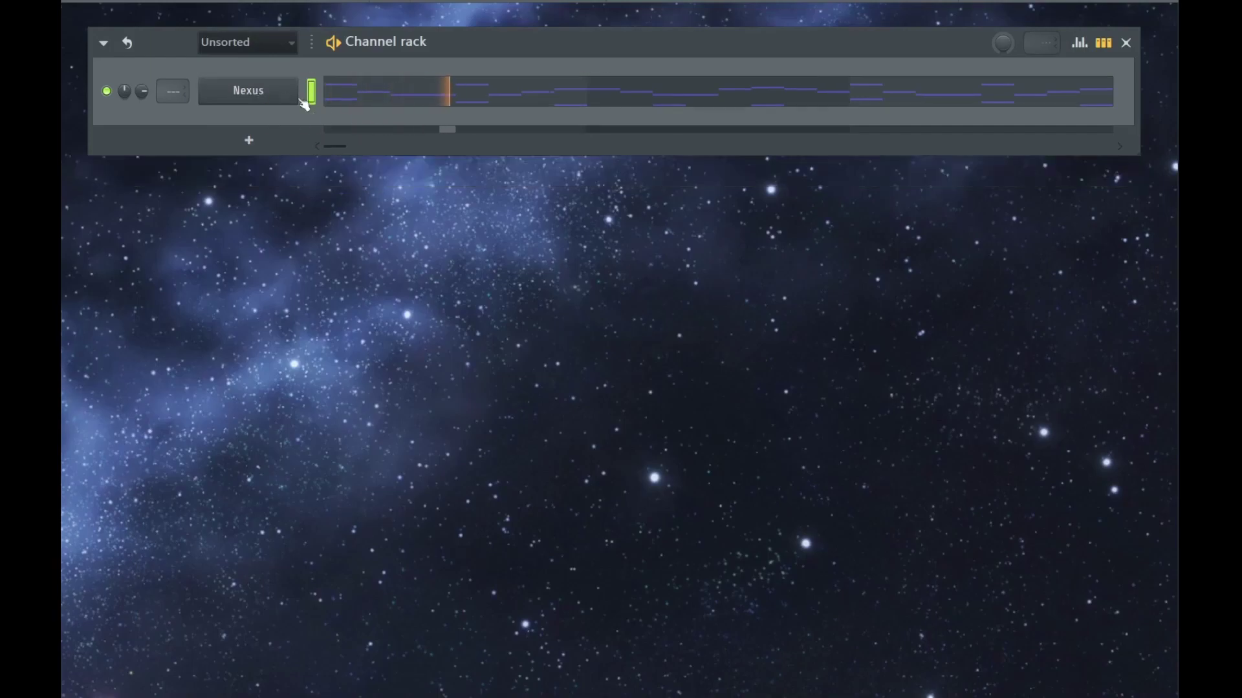
pyautogui.click(372, 106)
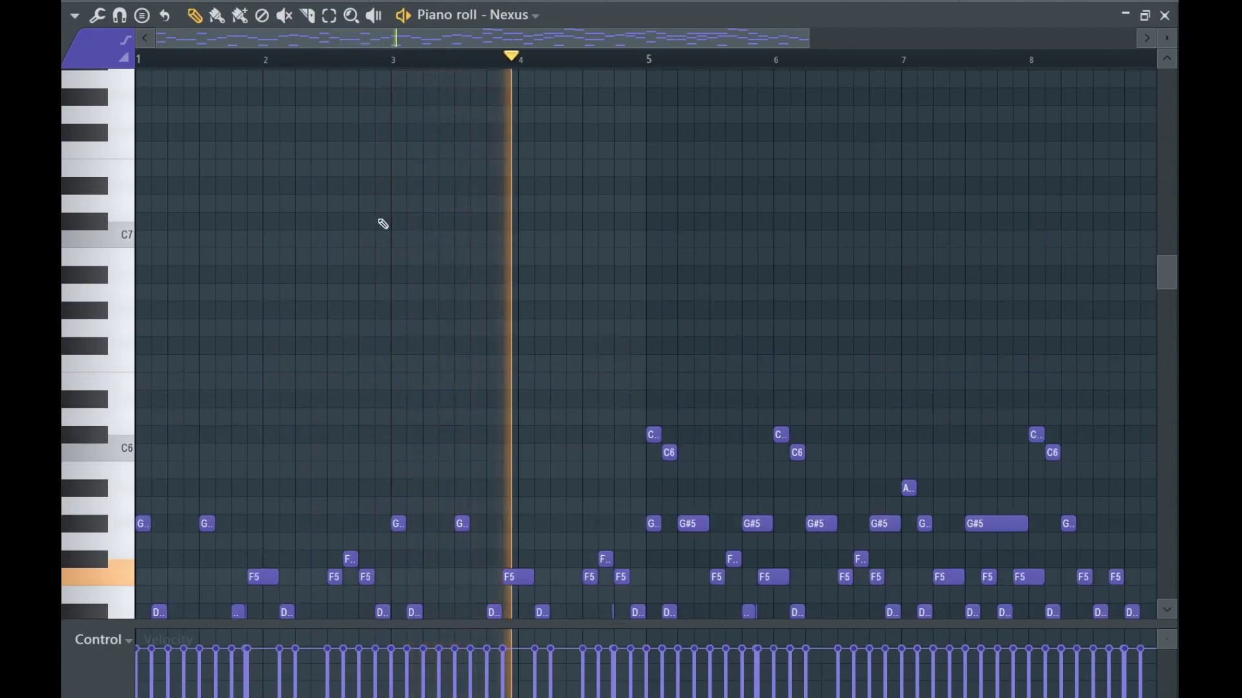
# Reopen the Nexus channel's window and audition the Guitar presets Guitar Strummed 2, Nylon, Rainy Morning, Dance Guitar and Digitizer Tablet.
pyautogui.press('Escape')
pyautogui.click(277, 104)
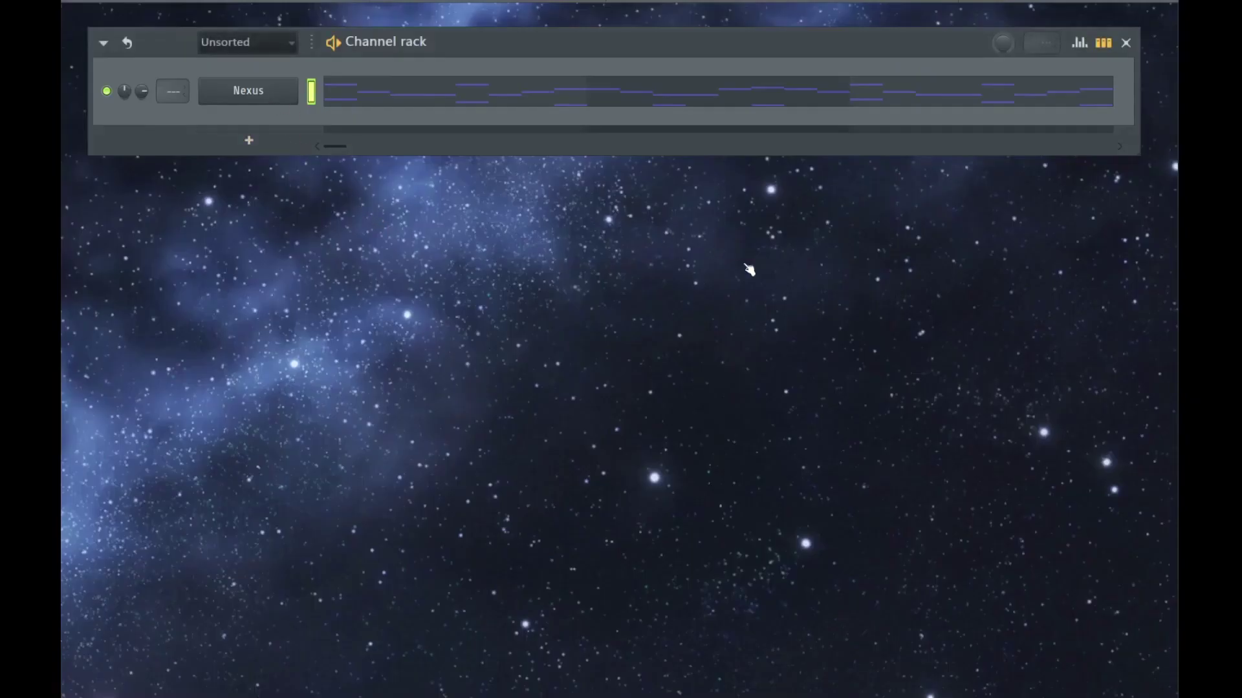
pyautogui.click(755, 354)
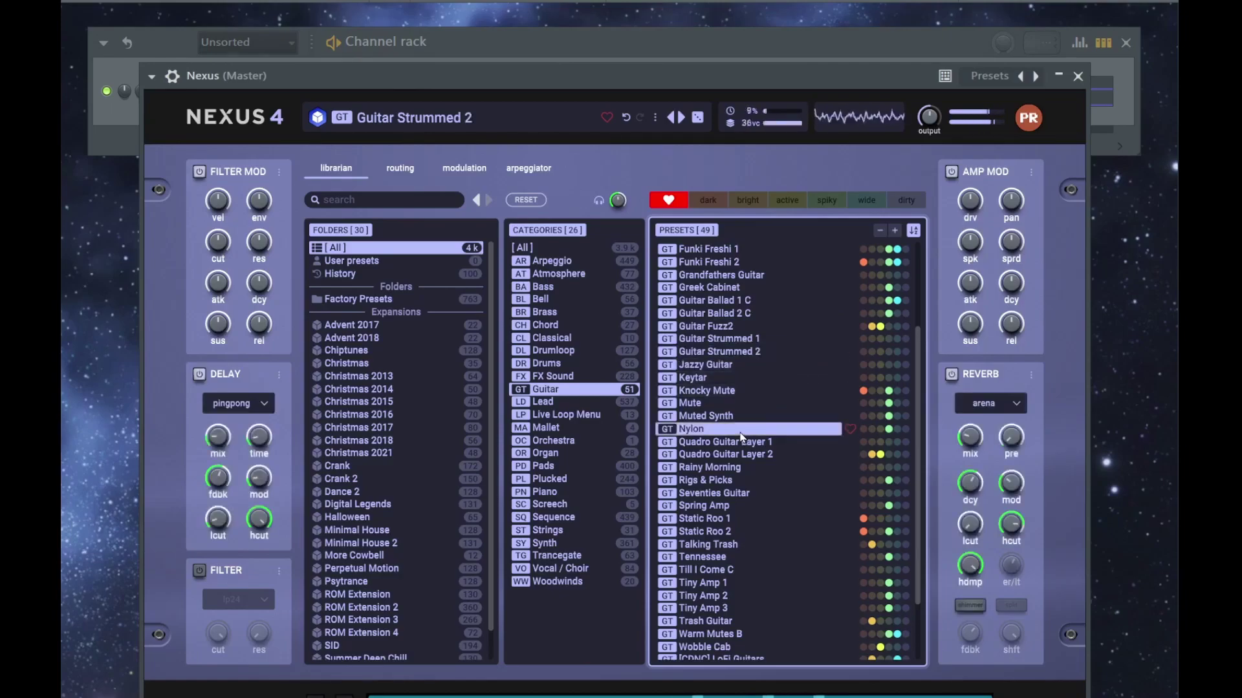
pyautogui.scroll(-3, 747, 469)
pyautogui.click(743, 384)
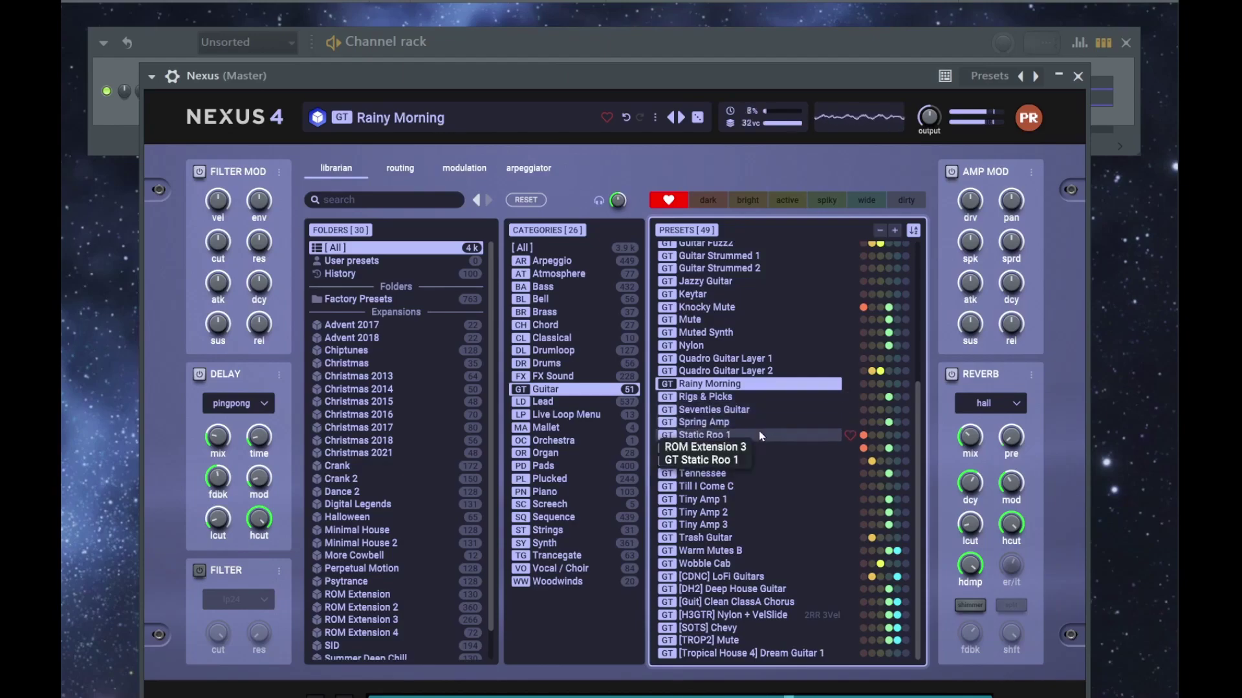
pyautogui.scroll(8, 752, 390)
pyautogui.click(712, 298)
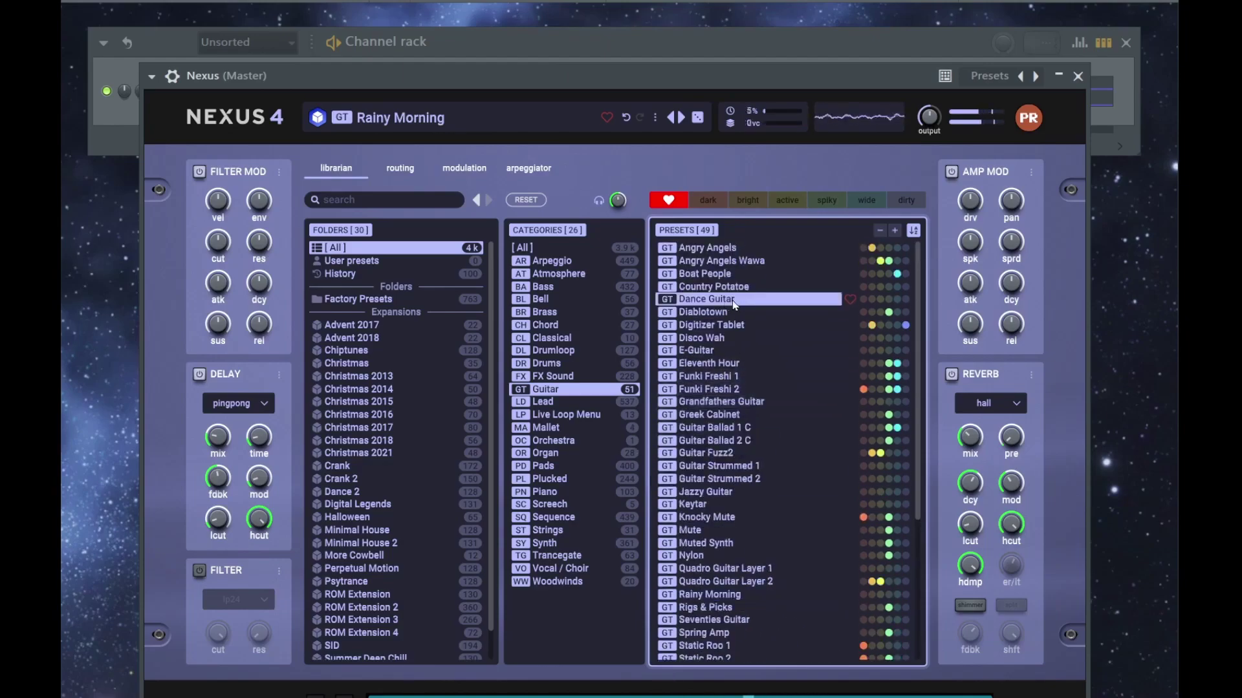
pyautogui.click(199, 374)
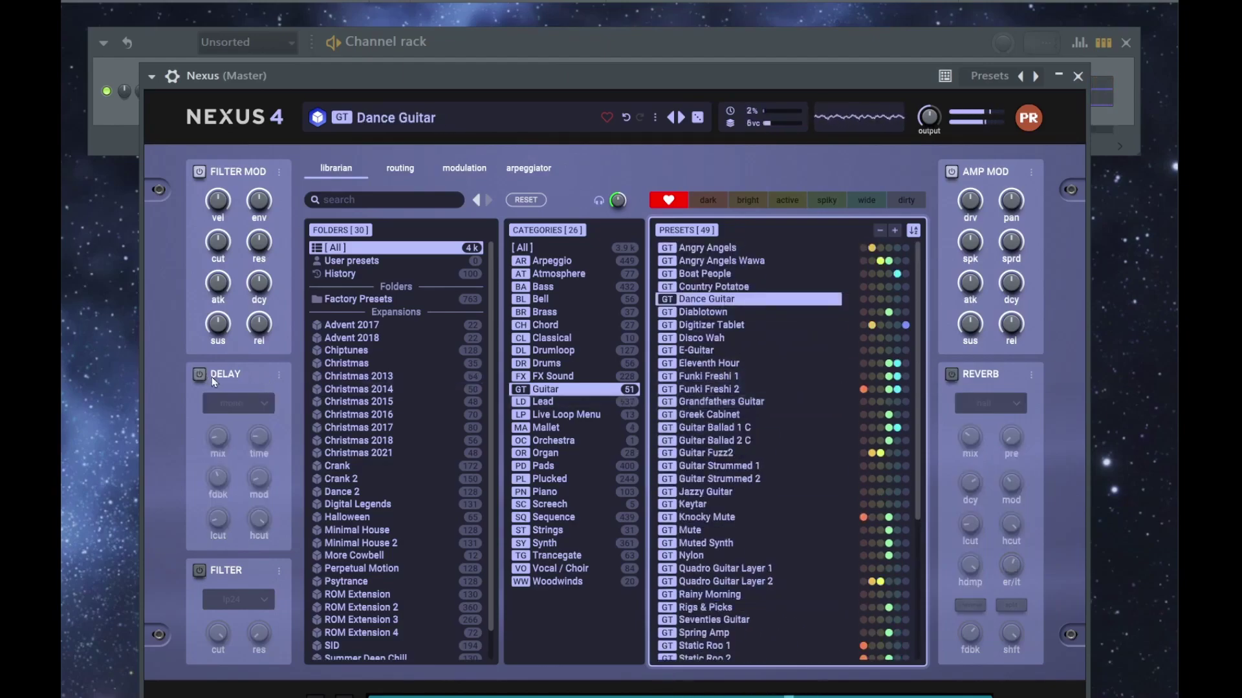
pyautogui.click(726, 325)
pyautogui.click(727, 327)
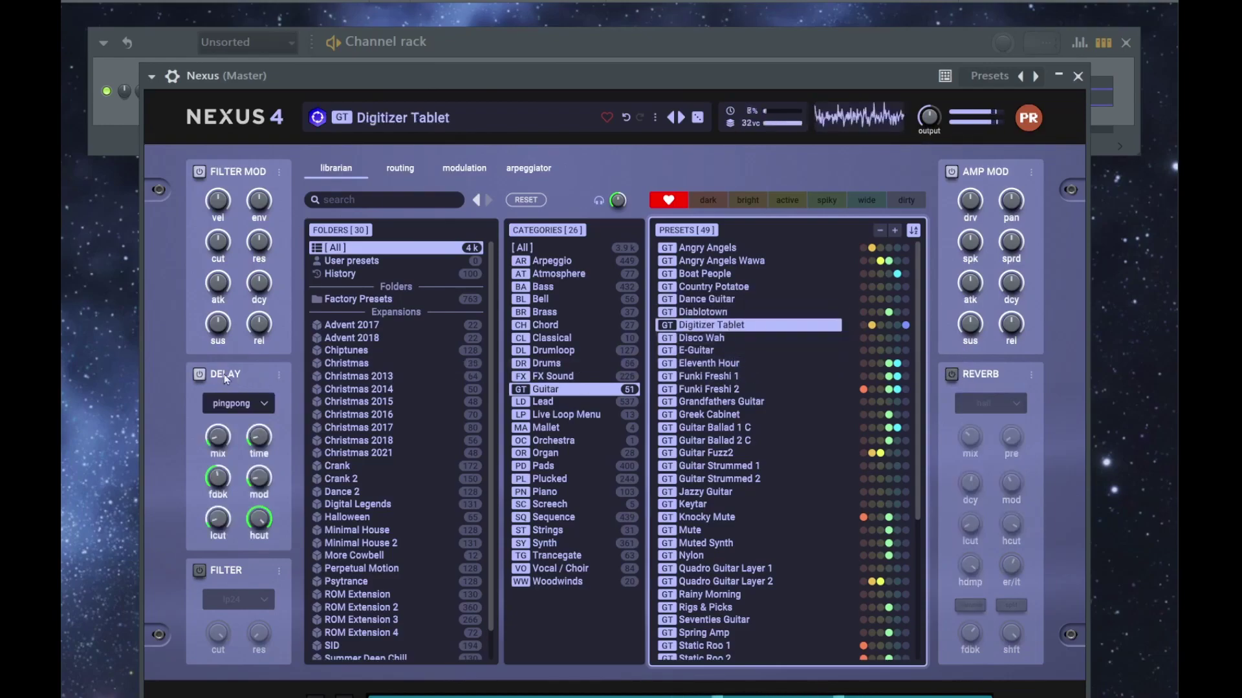
# Load the Diablotown preset, turn off its reverb and delay, and close the Nexus window.
pyautogui.click(725, 313)
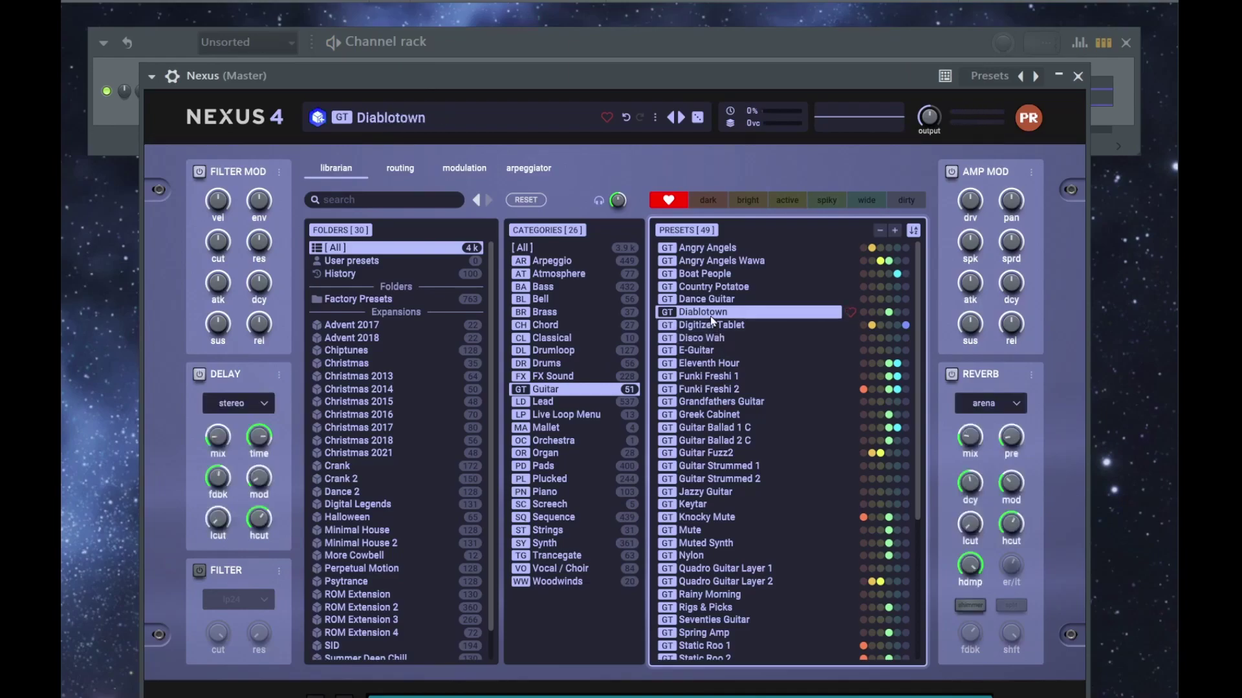
pyautogui.click(951, 375)
pyautogui.click(200, 375)
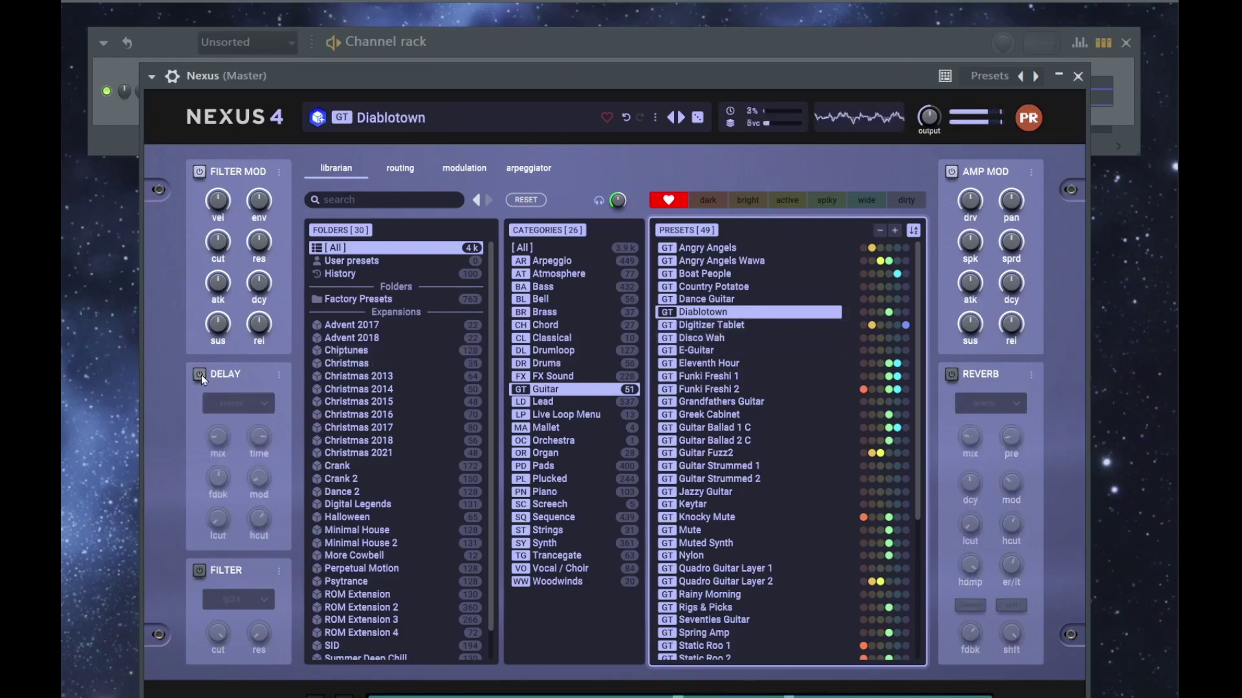
pyautogui.click(1077, 76)
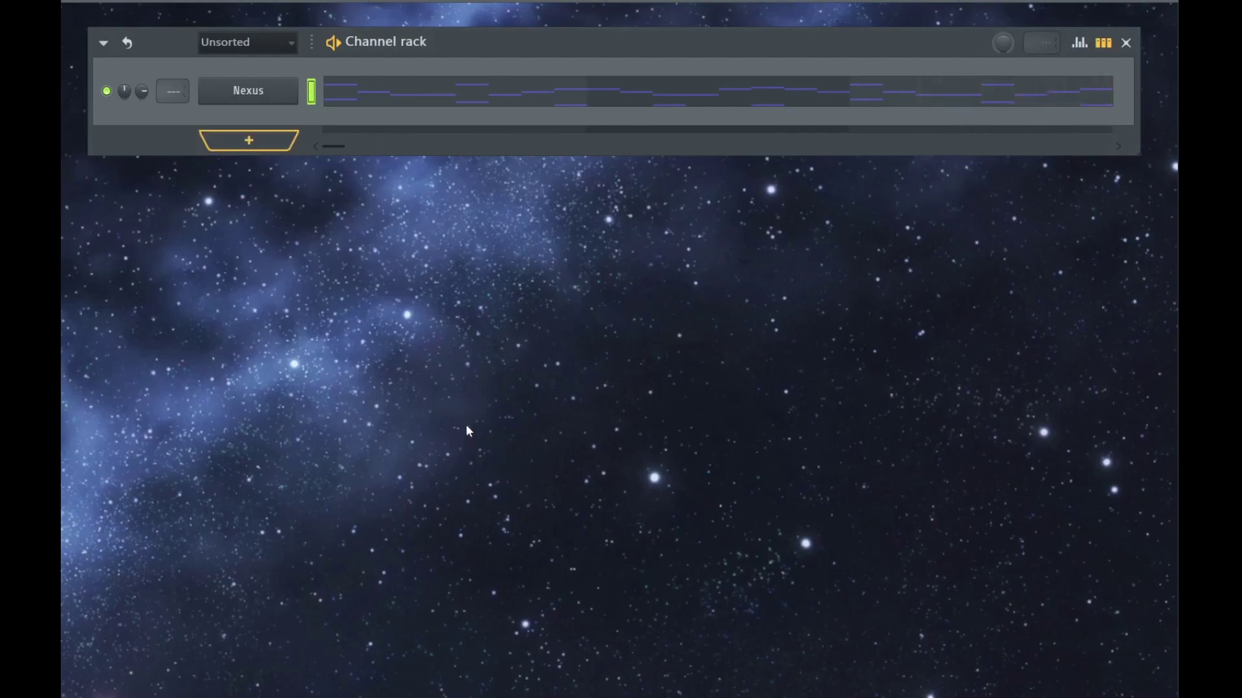
# Add a Spire channel and load the BA Brass DRK preset from the factory Basses folder.
pyautogui.click(524, 390)
pyautogui.moveTo(458, 150); pyautogui.dragTo(430, 124)
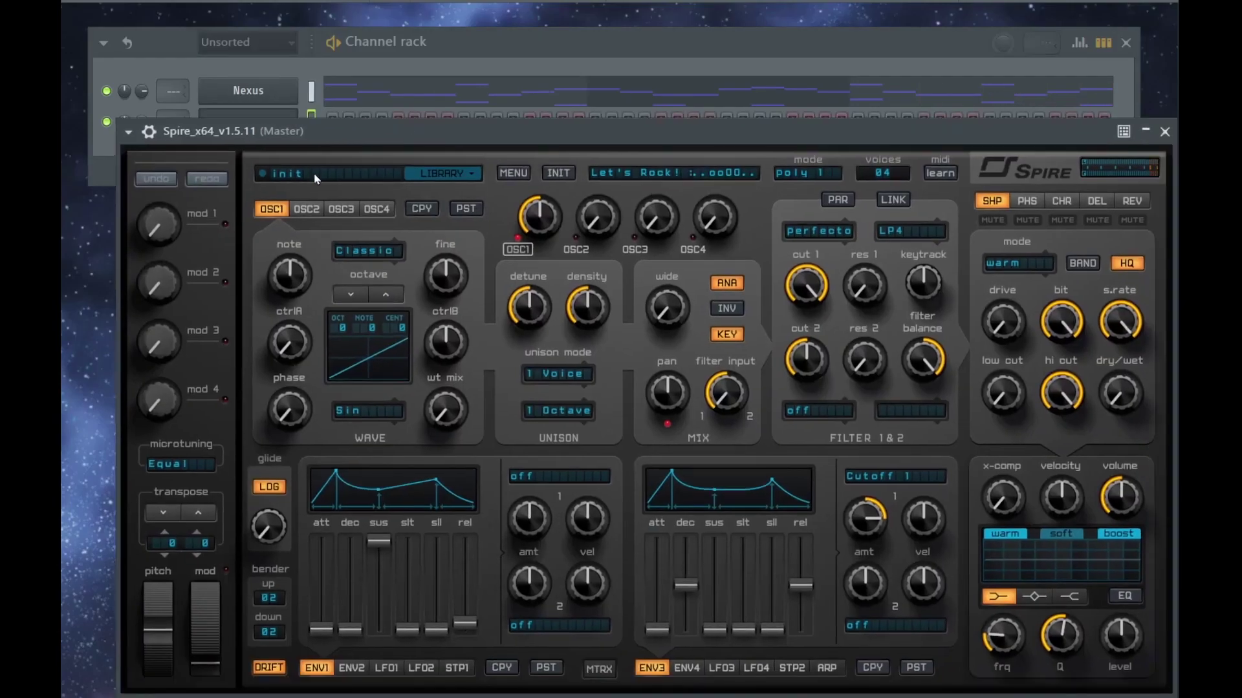
pyautogui.click(314, 175)
pyautogui.click(307, 249)
pyautogui.moveTo(557, 131); pyautogui.dragTo(435, 83)
pyautogui.click(726, 215)
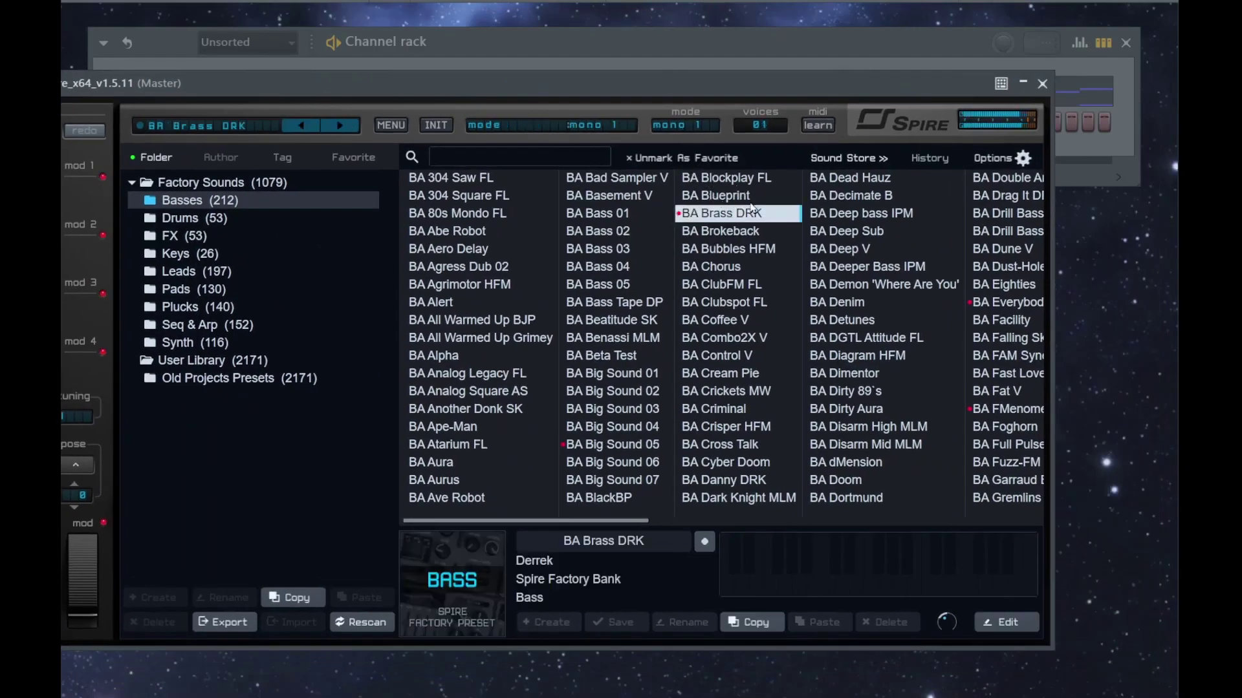
pyautogui.press('Escape')
# Enter short A#4, G#4, F#4 and F#4 bass notes across bars 1 and 2 of Spire's piano roll, following the melody's low notes.
pyautogui.press('F7')
pyautogui.press('space')
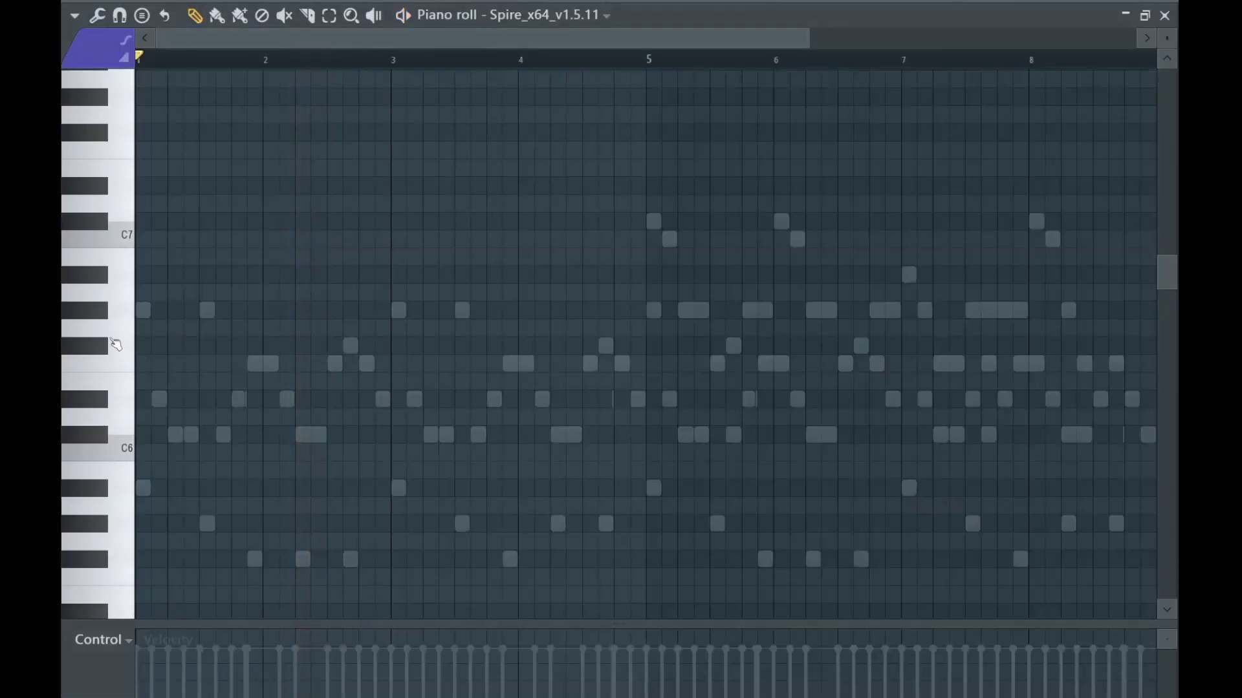
pyautogui.scroll(-3, 118, 348)
pyautogui.scroll(-4, 189, 335)
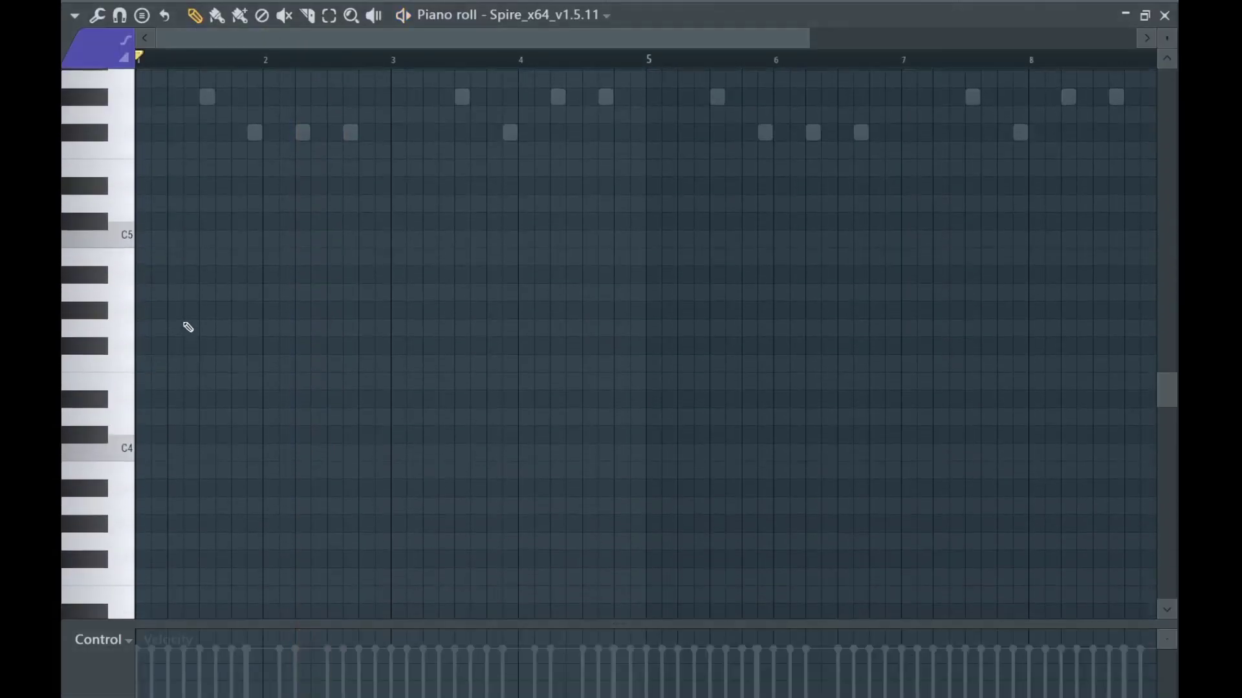
pyautogui.scroll(2, 214, 335)
pyautogui.click(269, 303)
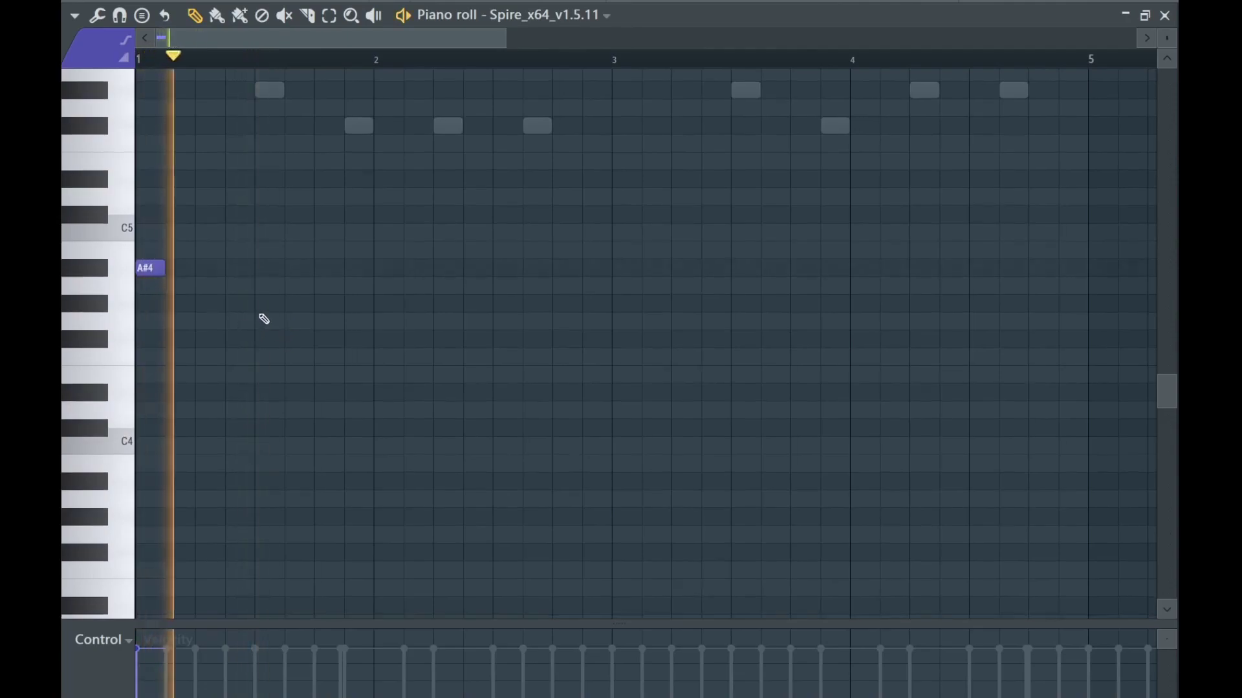
pyautogui.click(352, 339)
pyautogui.click(535, 339)
# Play the Spire bass notes and transpose them down one octave.
pyautogui.press('space')
pyautogui.press('space')
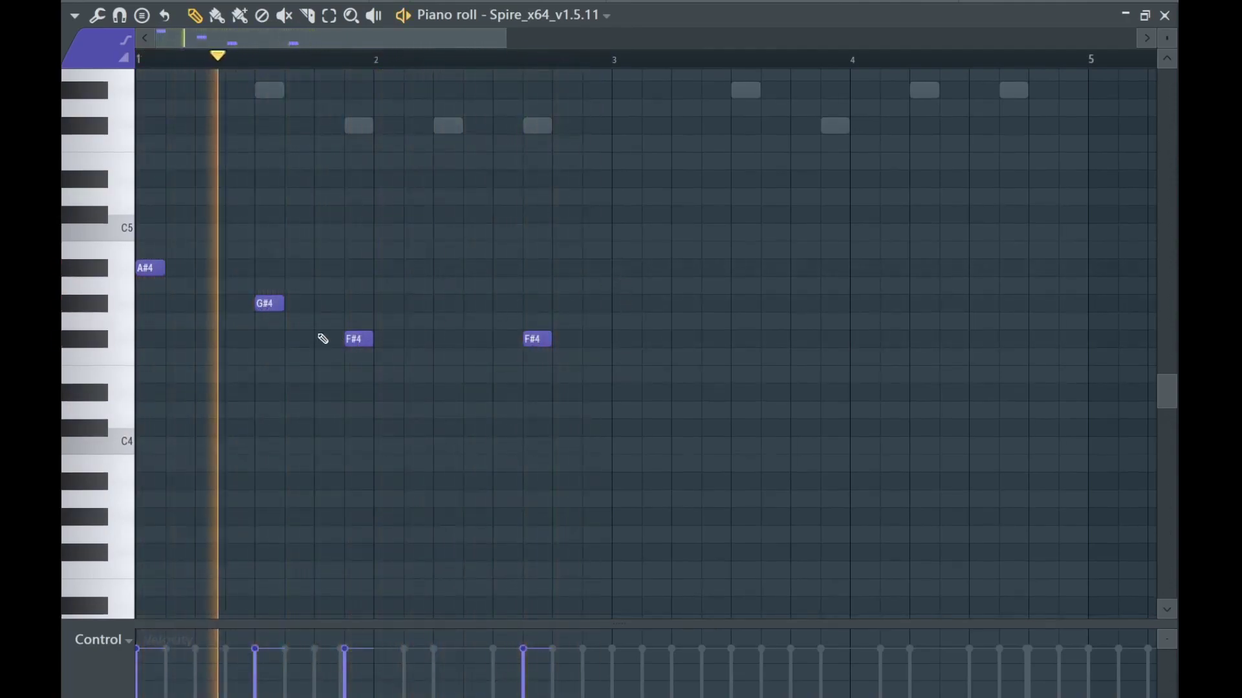
pyautogui.hotkey('ctrl', 'Down')
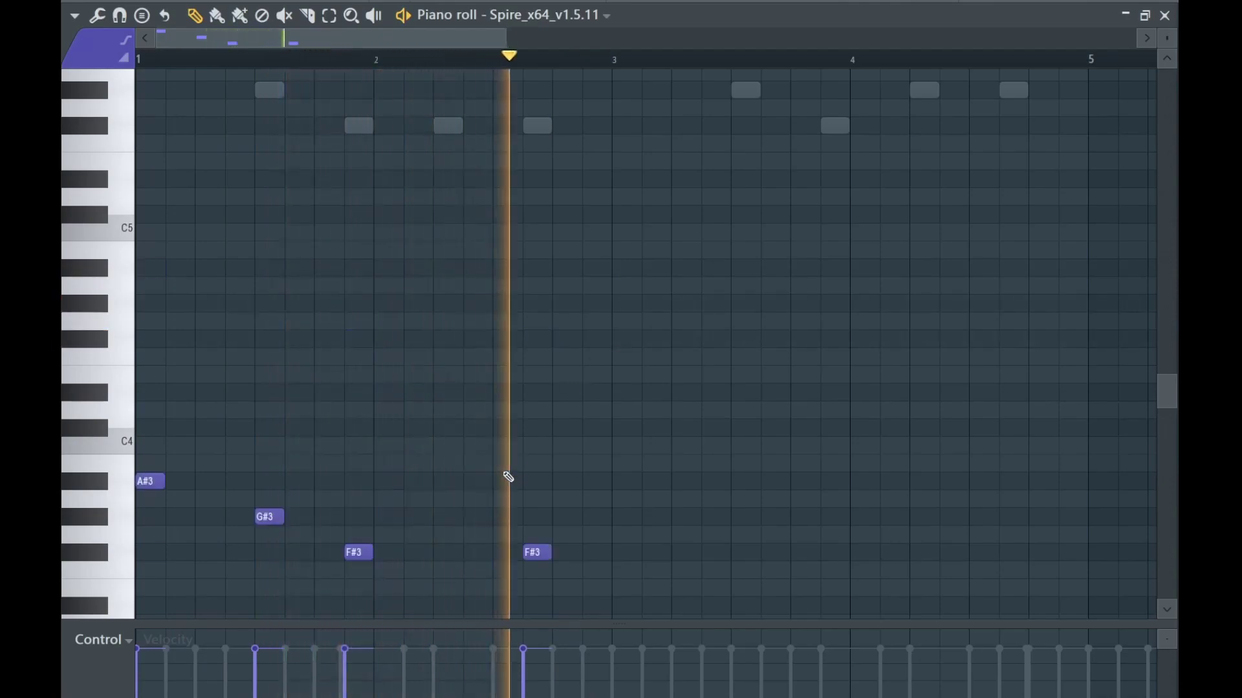
# Duplicate the two-bar bass pattern into bars 3 and 4 and vary its ending to two G#3 notes in bar 4.
pyautogui.scroll(-3, 596, 479)
pyautogui.hotkey('ctrl', 'b')
pyautogui.scroll(2, 574, 414)
pyautogui.moveTo(566, 372); pyautogui.dragTo(645, 372)
pyautogui.scroll(-2, 648, 421)
pyautogui.hotkey('ctrl', 'd')
pyautogui.moveTo(650, 471); pyautogui.dragTo(528, 459)
pyautogui.moveTo(618, 486); pyautogui.dragTo(495, 477)
pyautogui.scroll(2, 530, 460)
pyautogui.click(617, 376)
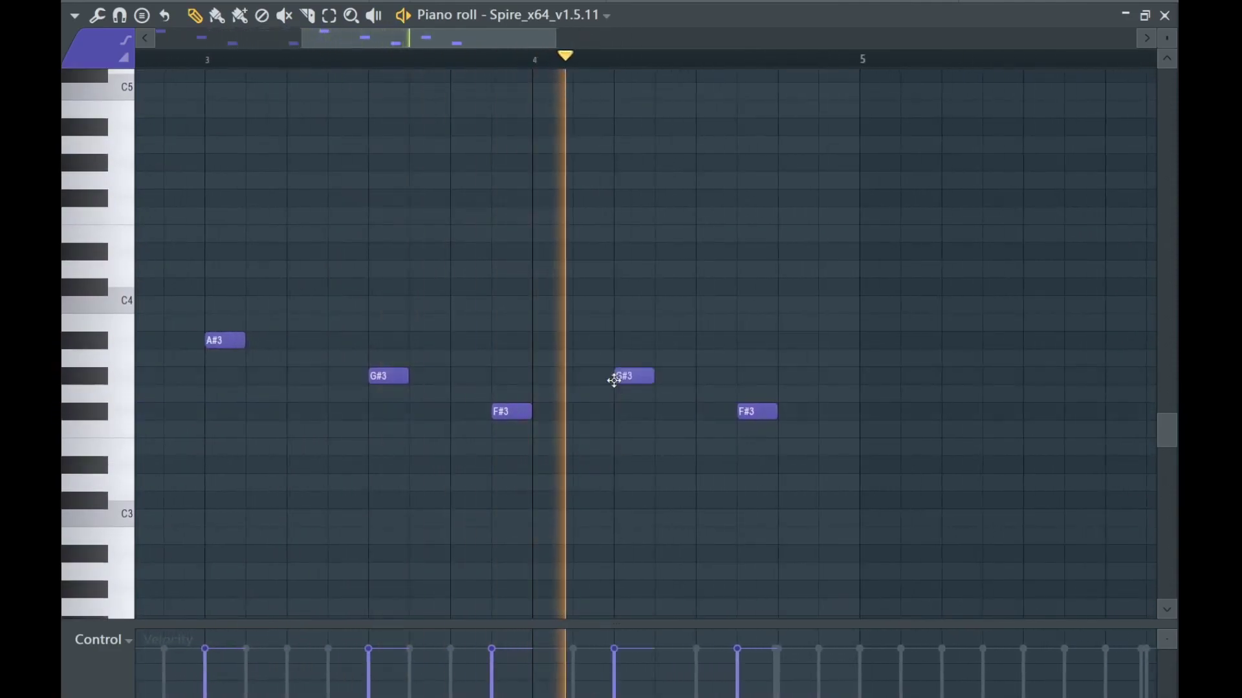
pyautogui.moveTo(753, 412); pyautogui.dragTo(753, 376)
# Duplicate the four-bar Spire bass line into bars 5 to 8.
pyautogui.scroll(-3, 666, 485)
pyautogui.hotkey('ctrl', 'b')
pyautogui.scroll(4, 566, 370)
pyautogui.moveTo(575, 344); pyautogui.dragTo(650, 349)
pyautogui.scroll(-4, 652, 377)
pyautogui.rightClick(607, 246)
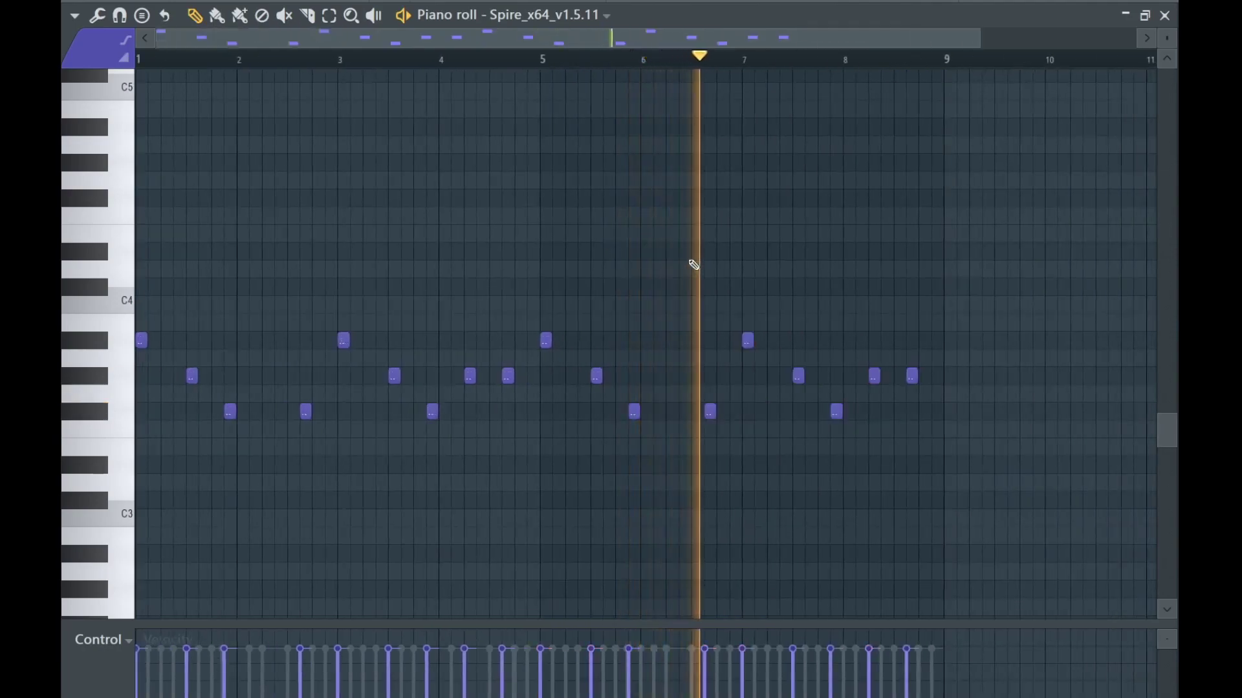
# Add a second Nexus channel, load the Bimhuis 2 preset from the Piano category and start playback.
pyautogui.press('Escape')
pyautogui.click(249, 174)
pyautogui.click(432, 391)
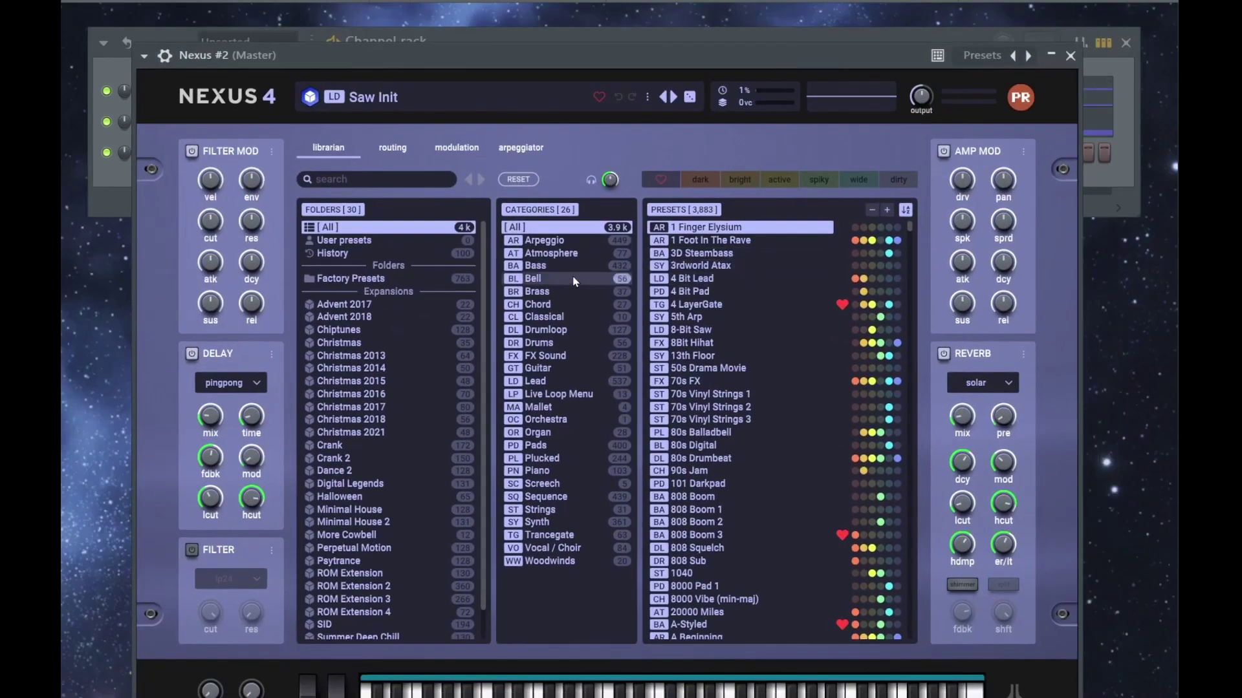
pyautogui.click(536, 471)
pyautogui.click(718, 330)
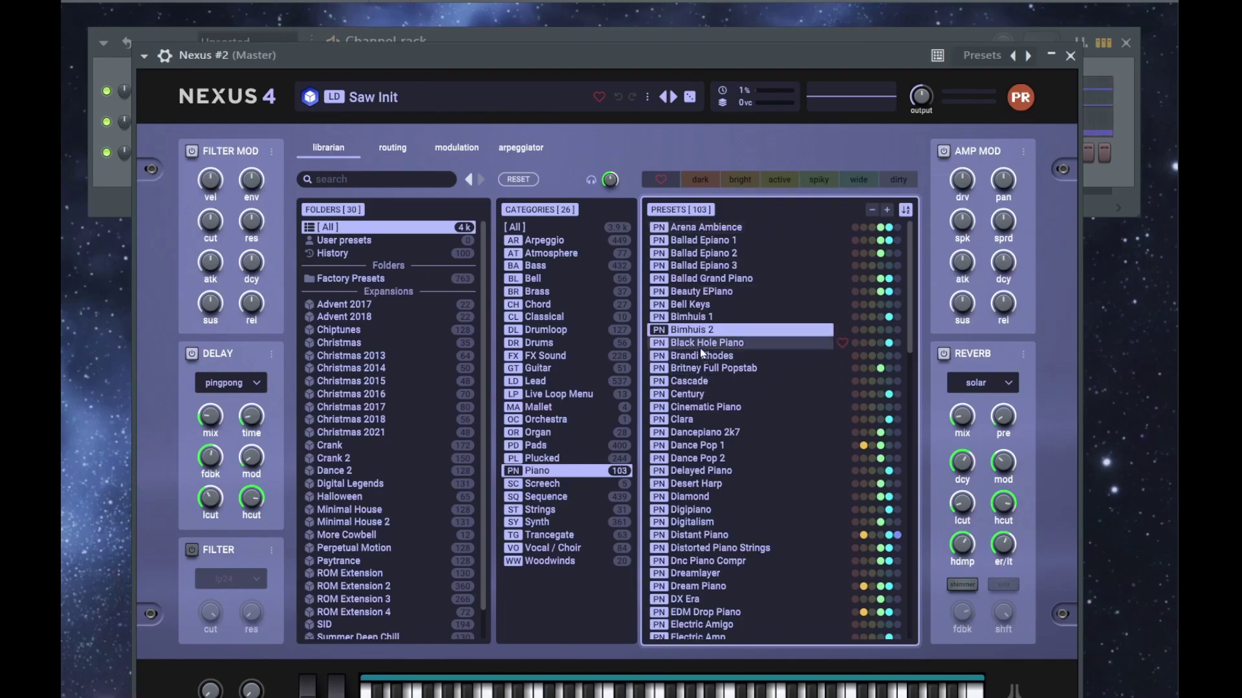
pyautogui.press('space')
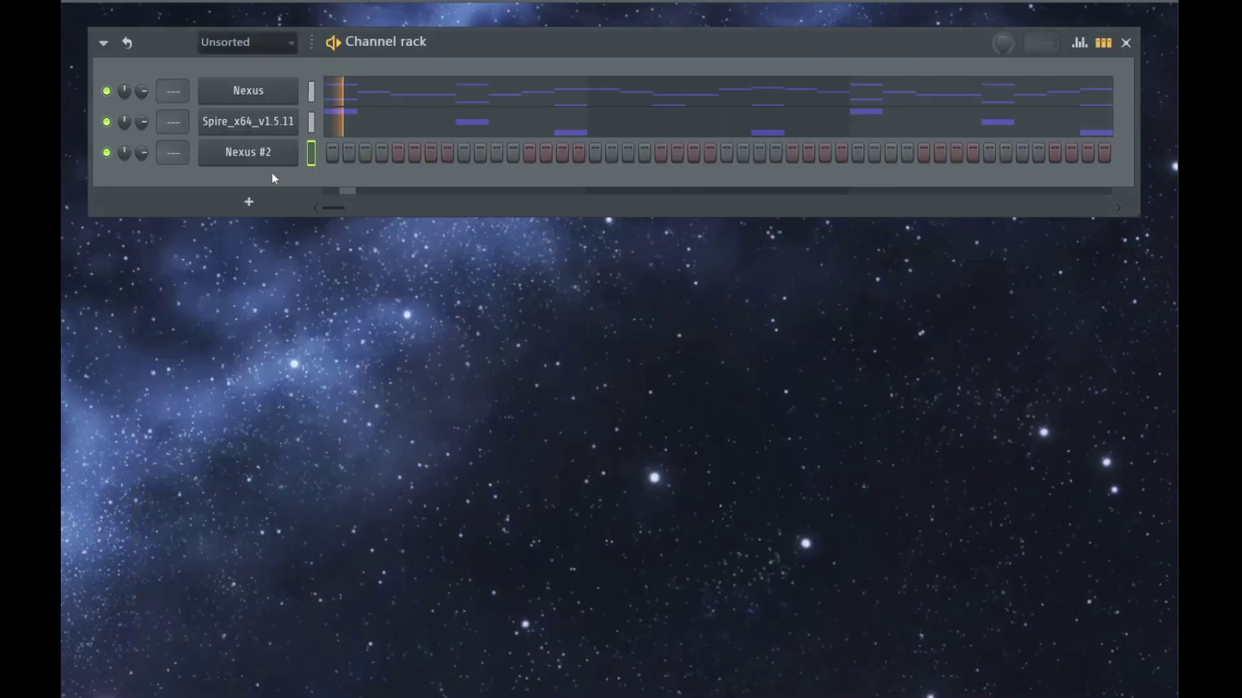
# Open Nexus #2's piano roll, try out pitches around C6 against the melody and stop playback.
pyautogui.press('F7')
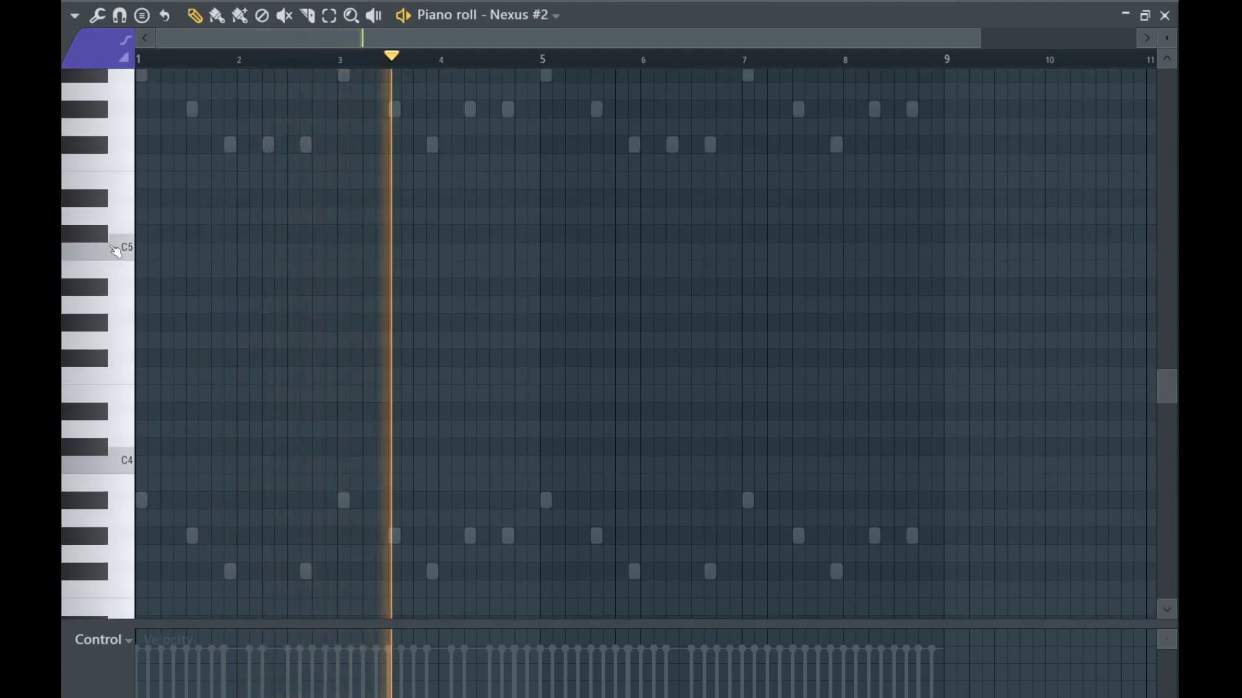
pyautogui.scroll(5, 115, 219)
pyautogui.click(98, 257)
pyautogui.click(98, 291)
pyautogui.click(98, 294)
pyautogui.press('space')
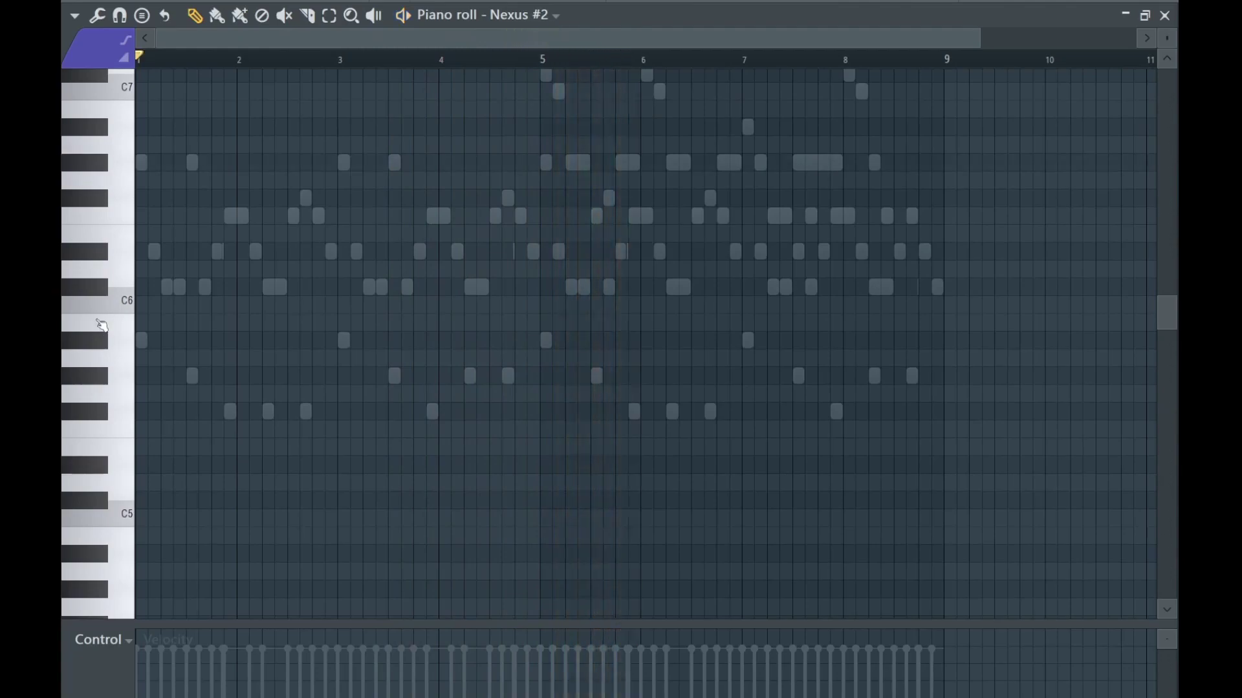
# Place a short C#6 note at the start of bar 1 and a G#6 halfway through it, and select both.
pyautogui.scroll(3, 287, 273)
pyautogui.scroll(-1, 286, 274)
pyautogui.click(141, 247)
pyautogui.press('space')
pyautogui.scroll(5, 137, 291)
pyautogui.press('space')
pyautogui.press('space')
pyautogui.click(295, 390)
pyautogui.scroll(-3, 313, 339)
pyautogui.moveTo(313, 338); pyautogui.dragTo(133, 567)
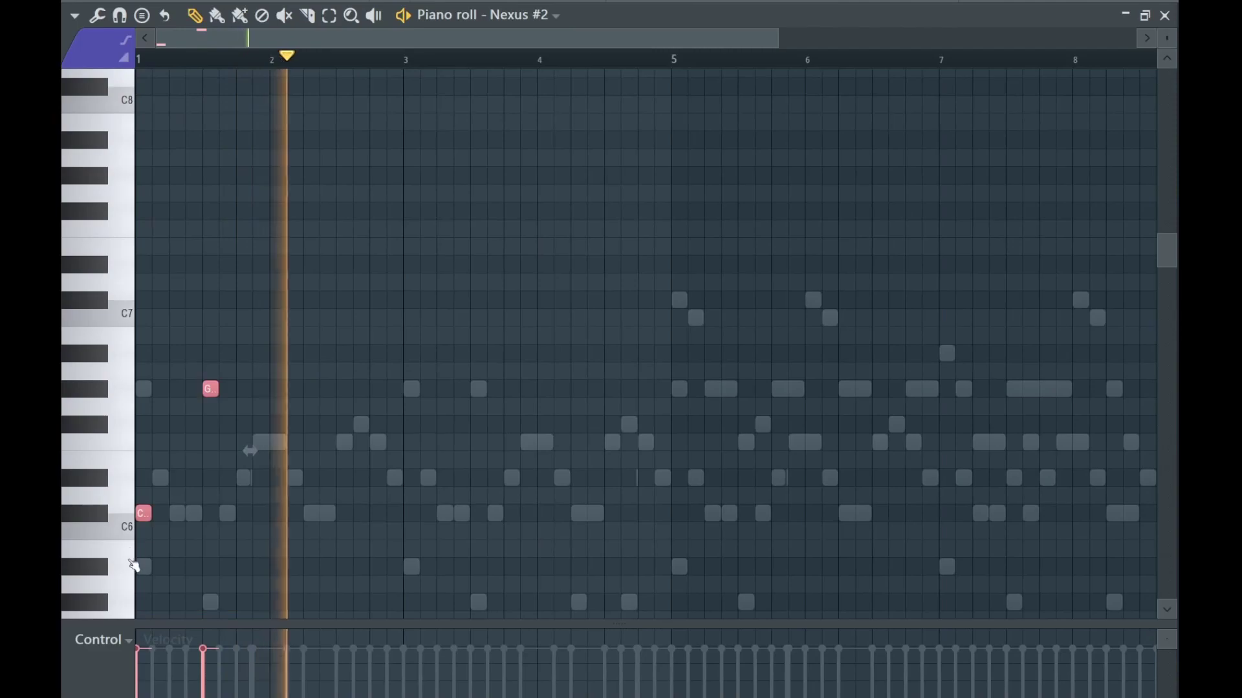
# Copy the two-note piano figure to the start of bar 3.
pyautogui.keyDown('shift'); pyautogui.moveTo(140, 518); pyautogui.dragTo(414, 535); pyautogui.keyUp('shift')
pyautogui.press('space')
pyautogui.rightClick(440, 534)
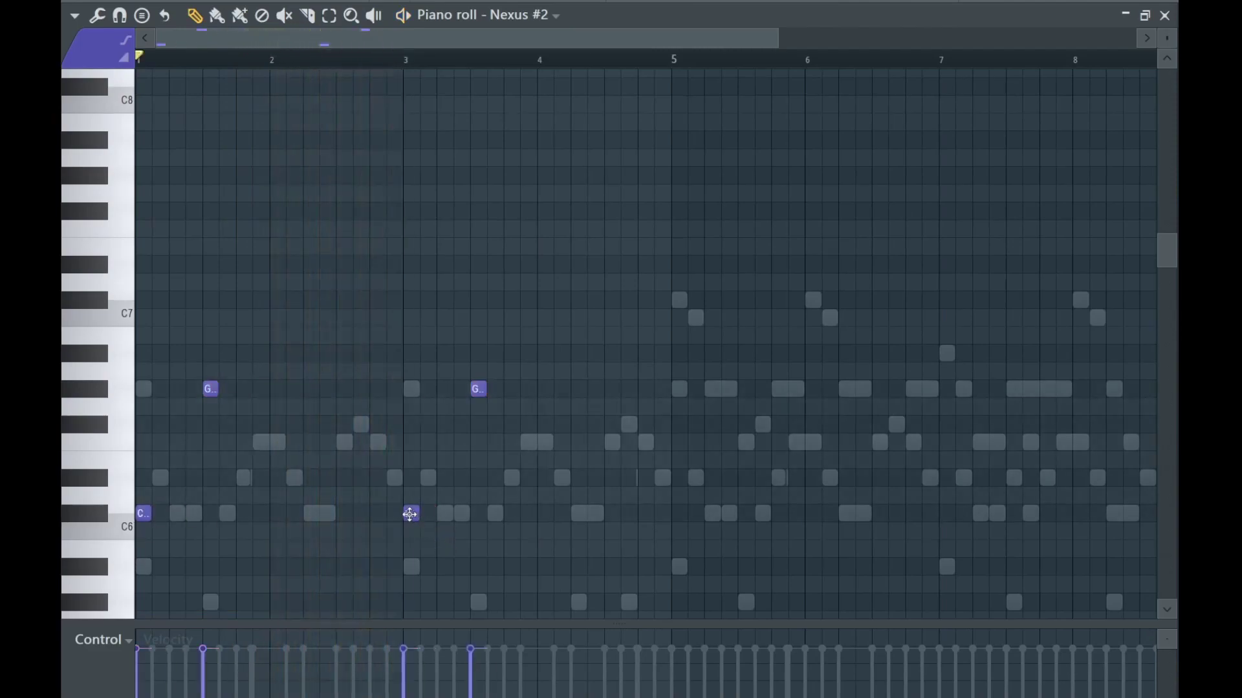
# Extend the piano figure through bars 5 and 7, with a lower second note in bars 3 and 7, and raise all notes one octave.
pyautogui.scroll(-2, 488, 413)
pyautogui.keyDown('ctrl'); pyautogui.moveTo(472, 274); pyautogui.dragTo(482, 522); pyautogui.keyUp('ctrl')
pyautogui.rightClick(403, 518)
pyautogui.hotkey('ctrl', 'Up')
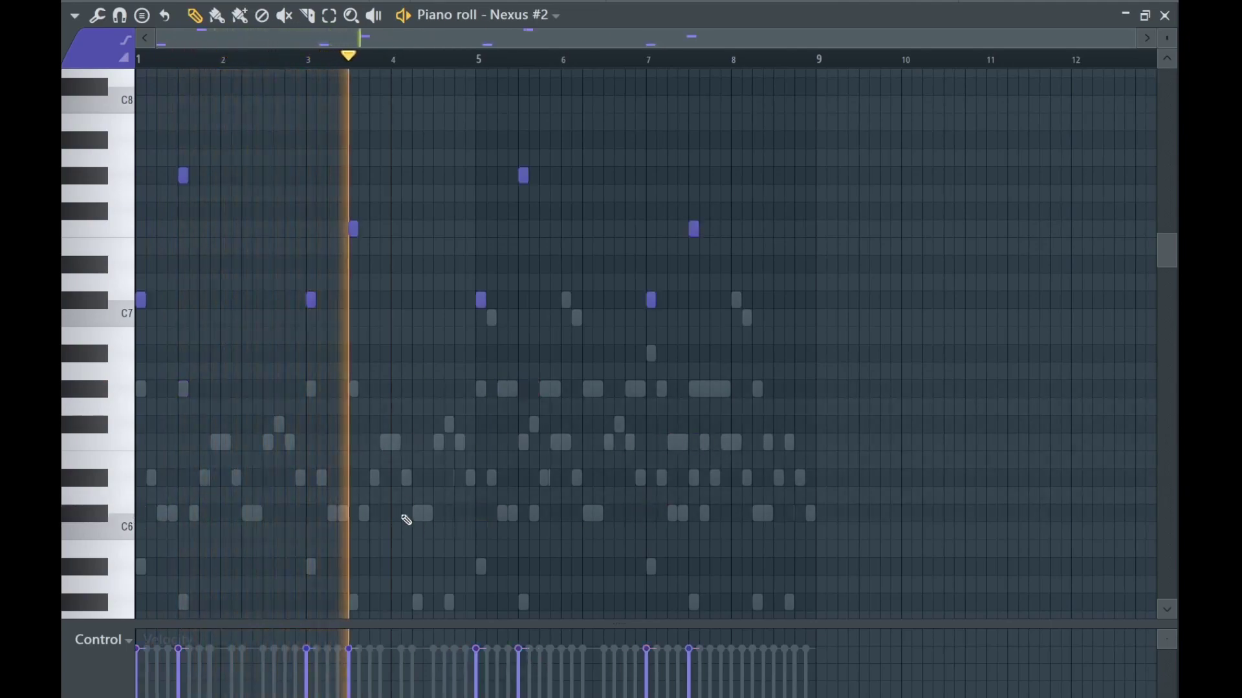
# Move the Nexus #2 channel to the top of the rack and route Nexus #2, Nexus and Spire to mixer tracks 1 to 3.
pyautogui.press('F7')
pyautogui.hotkey('alt', 'Up')
pyautogui.hotkey('alt', 'Up')
pyautogui.hotkey('ctrl', 'l')
pyautogui.press('F9')
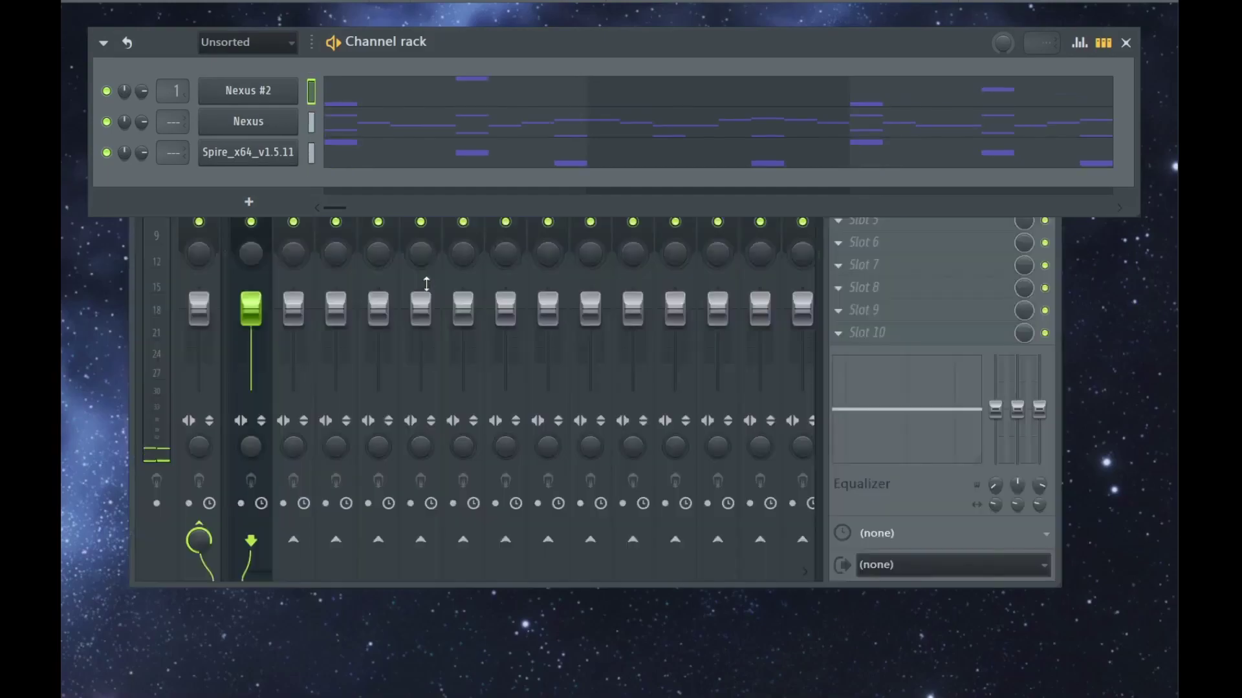
pyautogui.moveTo(311, 122); pyautogui.dragTo(312, 186)
pyautogui.hotkey('ctrl', 'l')
# Mute the Spire and Nexus mixer tracks, then adjust Nexus #2's stereo separation and add Fruity delay 2 to it.
pyautogui.click(334, 223)
pyautogui.click(293, 221)
pyautogui.click(257, 183)
pyautogui.moveTo(259, 447); pyautogui.dragTo(259, 510)
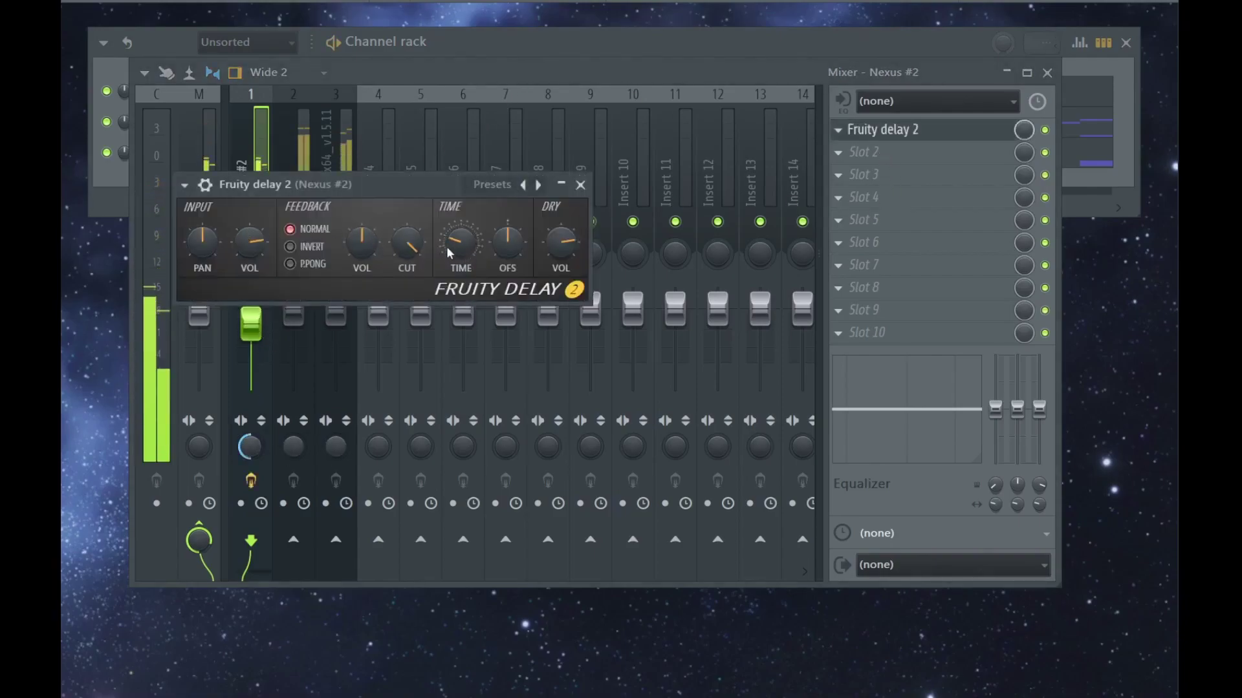
pyautogui.click(580, 186)
# Unmute the Nexus mixer track, and set the Nexus #2 volume to -1.6 dB and the Nexus volume to -9.1 dB.
pyautogui.click(294, 222)
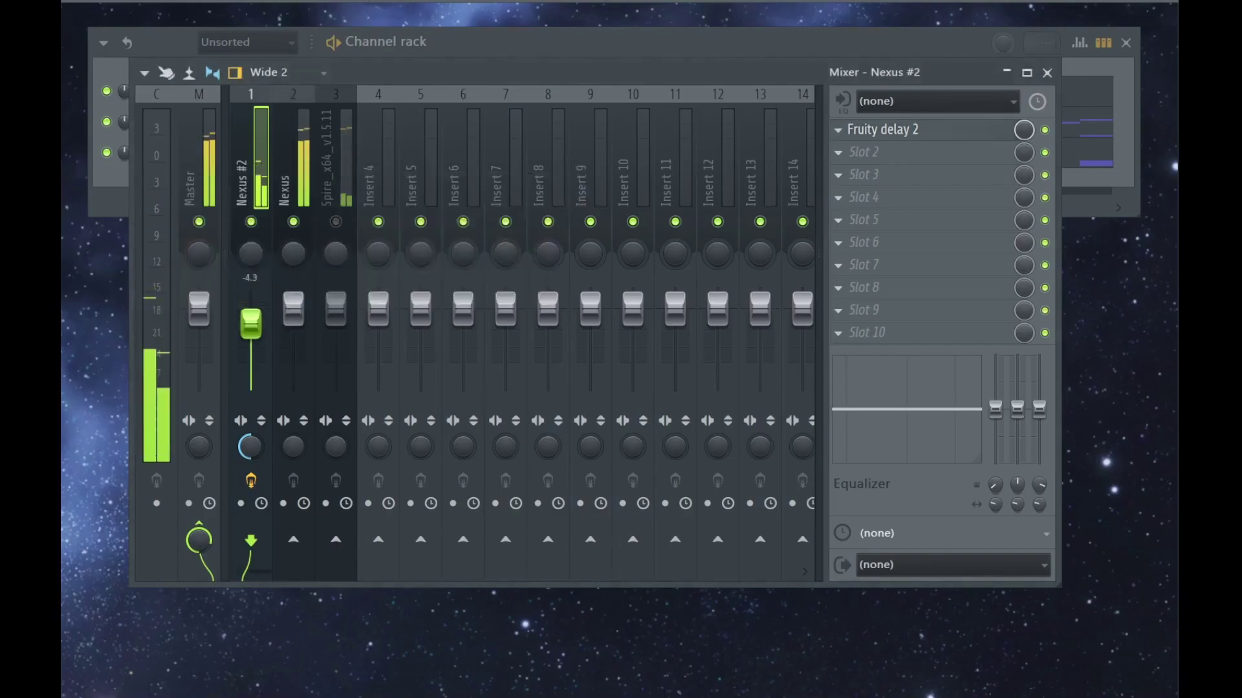
pyautogui.moveTo(251, 334); pyautogui.dragTo(250, 325)
pyautogui.moveTo(293, 311); pyautogui.dragTo(293, 325)
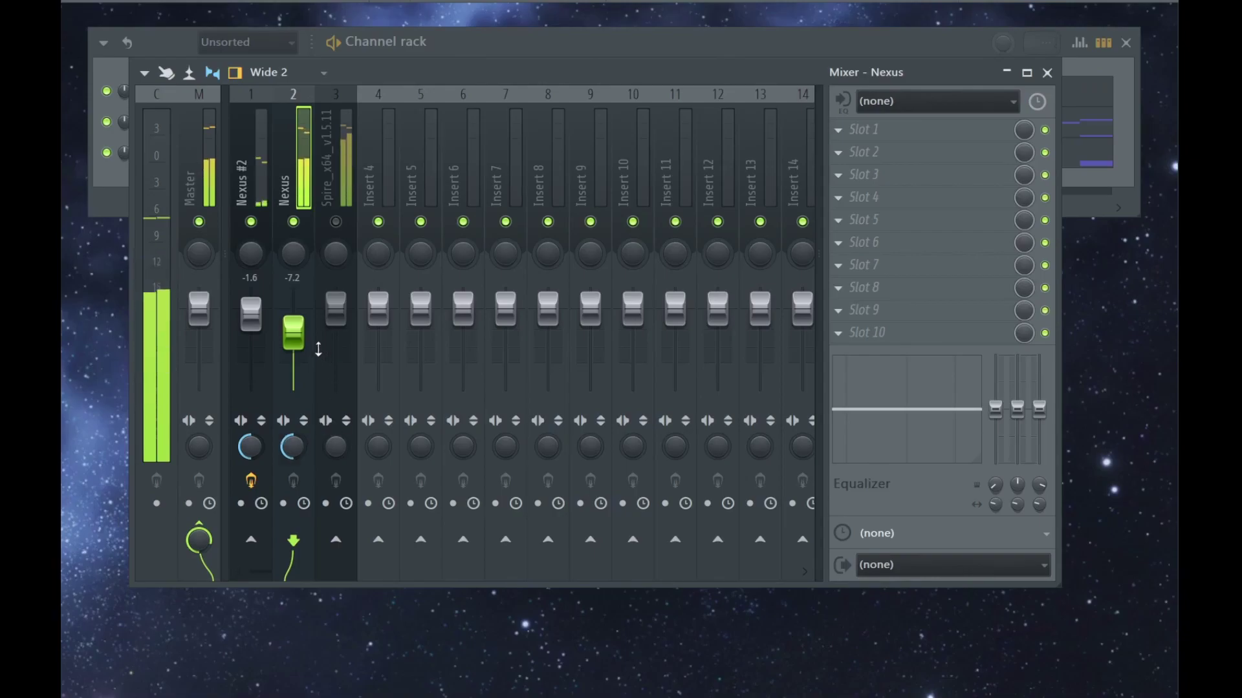
# Add Fruity soft clipper in slot 9 and Fruity parametric EQ 2 in slot 10 of the Master track.
pyautogui.click(211, 193)
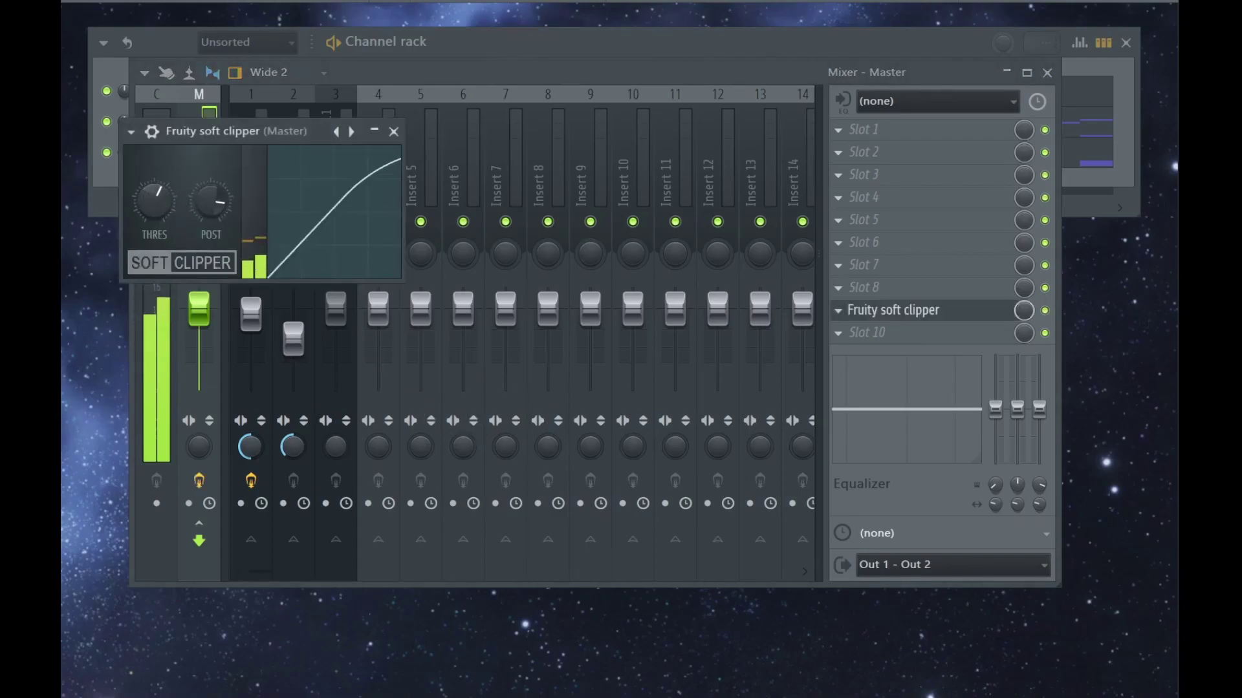
pyautogui.press('Escape')
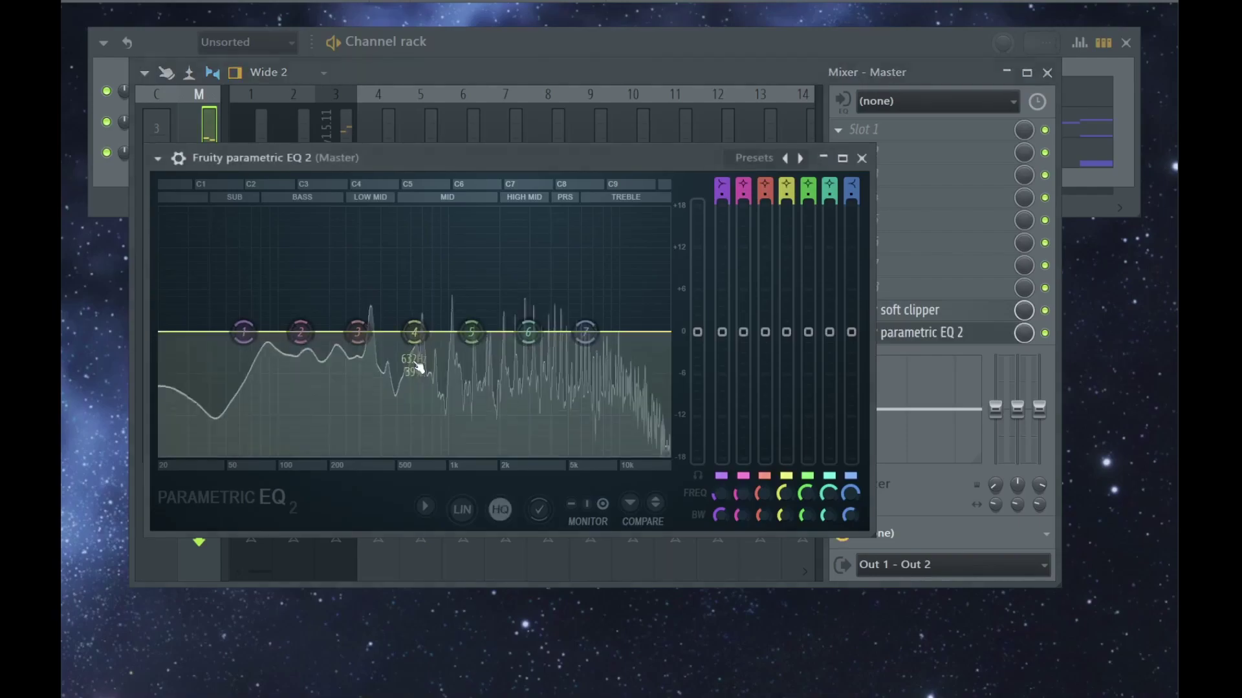
pyautogui.press('Escape')
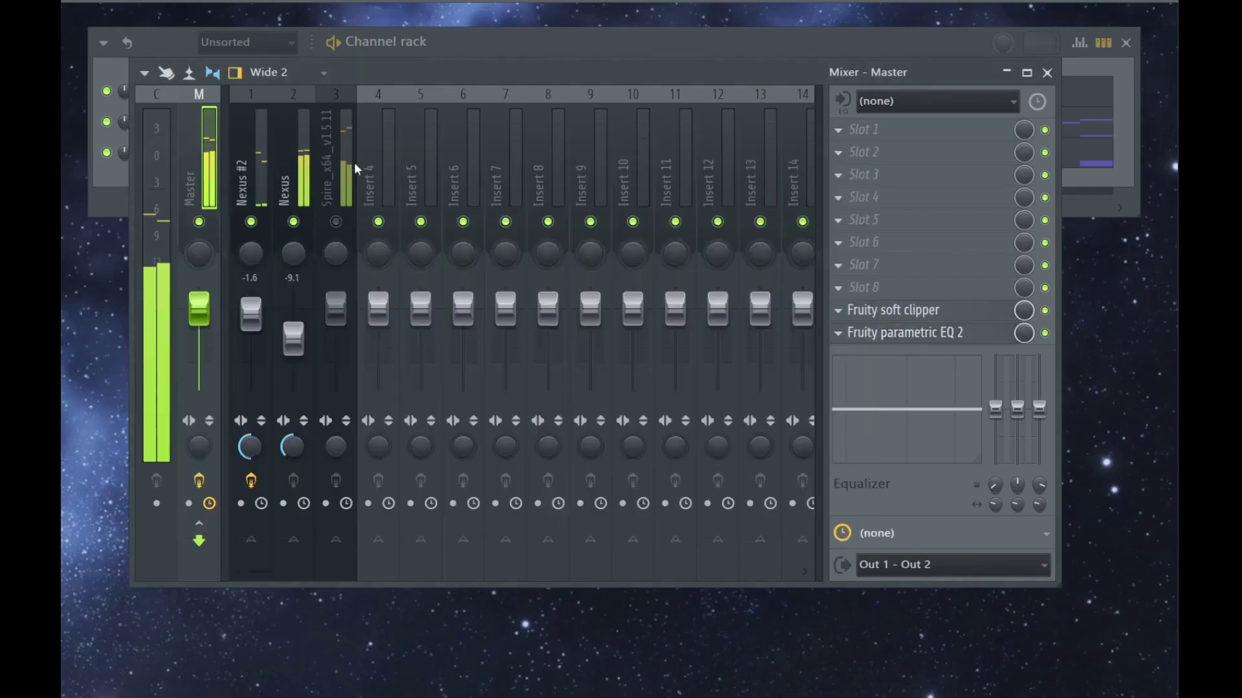
# Set the Spire track to -8.8 dB and Nexus to -9.0 dB, and add Fruity Convolver with the Tce - Basement impulse to Nexus.
pyautogui.moveTo(336, 309); pyautogui.dragTo(335, 337)
pyautogui.moveTo(293, 339); pyautogui.dragTo(293, 338)
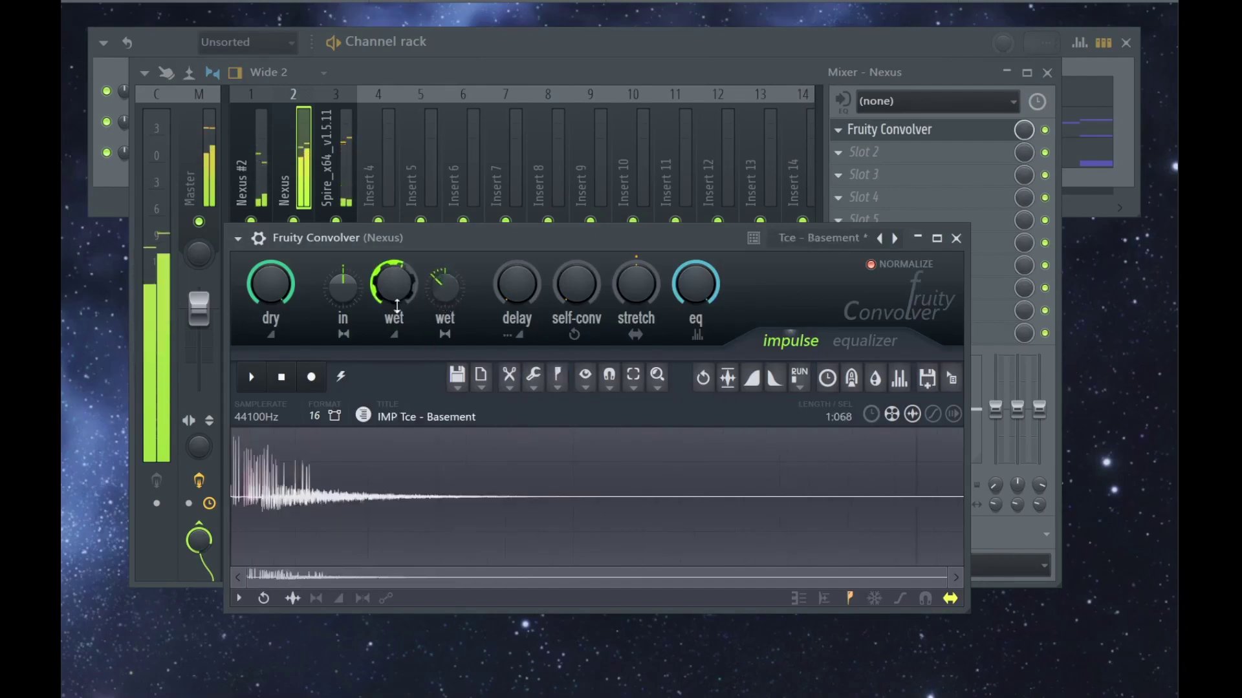
pyautogui.click(958, 239)
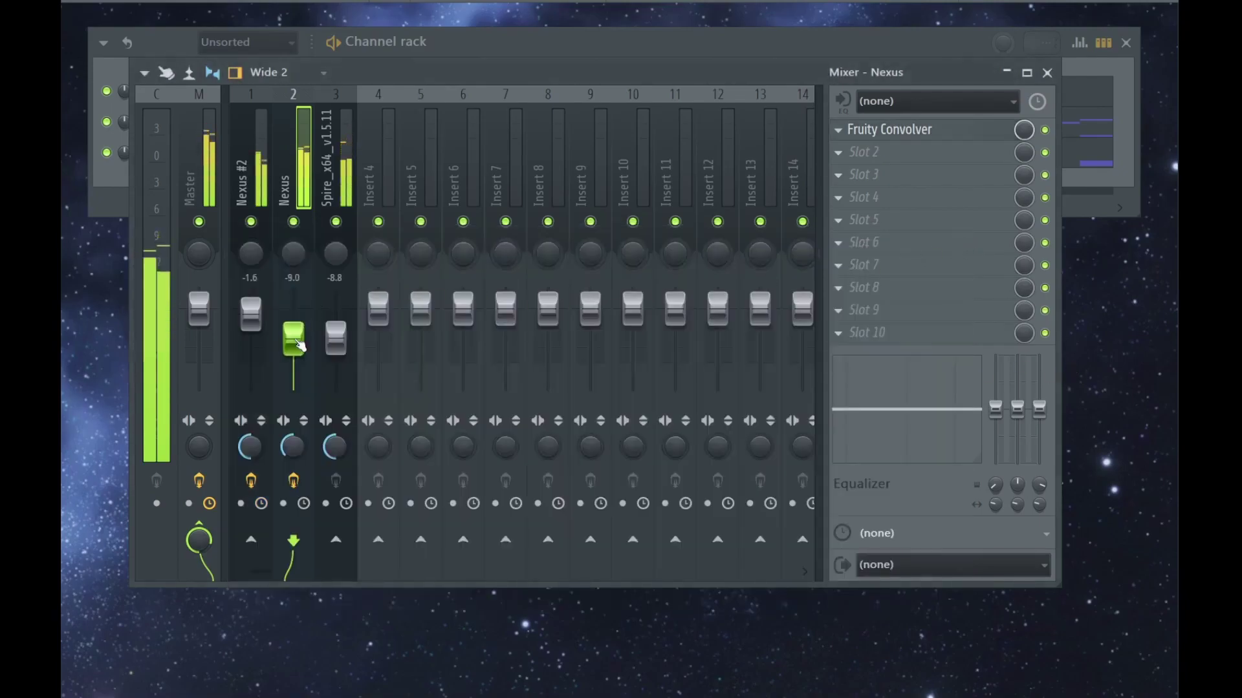
# Set the Nexus #2 mixer volume to -0.4 dB, and add a second Spire channel with its preset library open.
pyautogui.moveTo(251, 315); pyautogui.dragTo(251, 312)
pyautogui.click(101, 199)
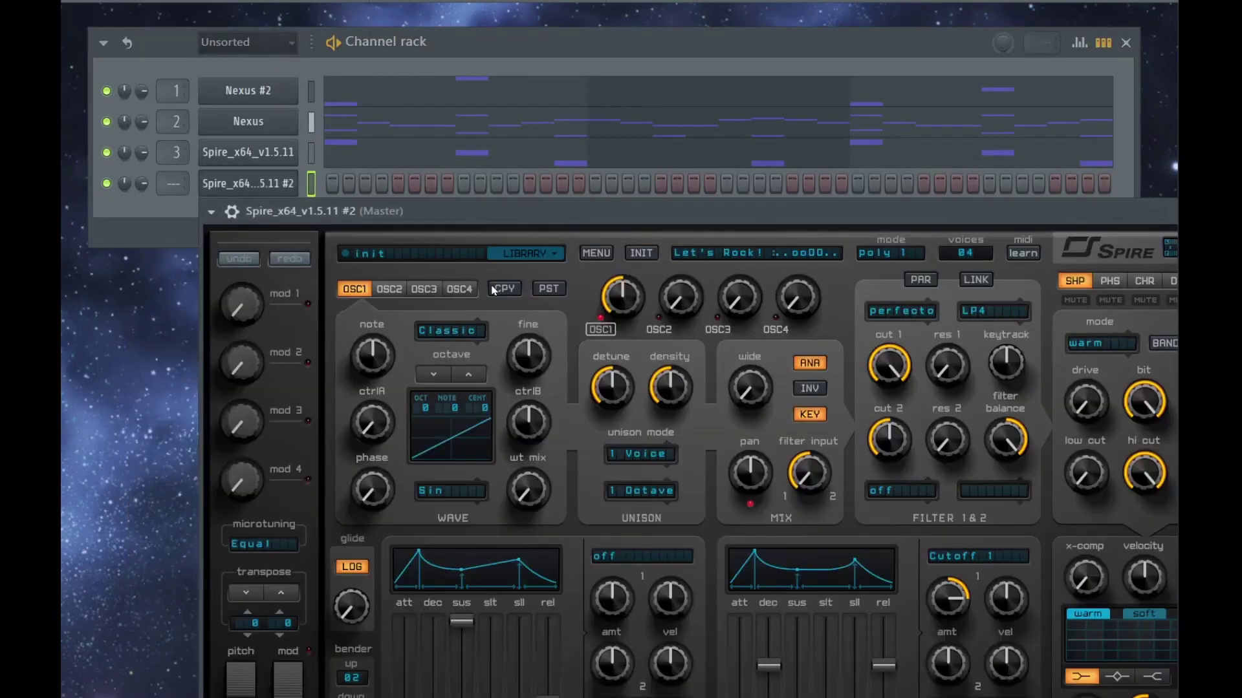
pyautogui.click(507, 253)
pyautogui.moveTo(466, 210); pyautogui.dragTo(434, 83)
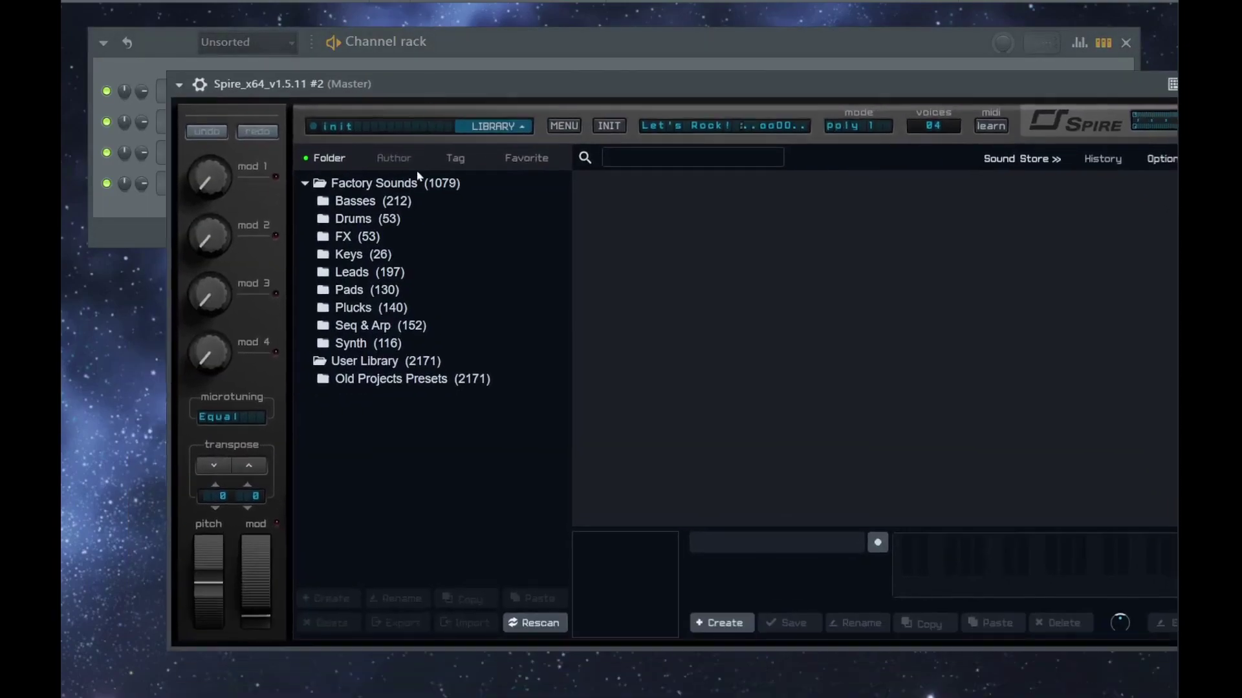
# Audition Spire factory presets from the Leads folder, including LD Aquamarine, LD Crispy V and LD Broken IPM.
pyautogui.click(385, 279)
pyautogui.click(618, 321)
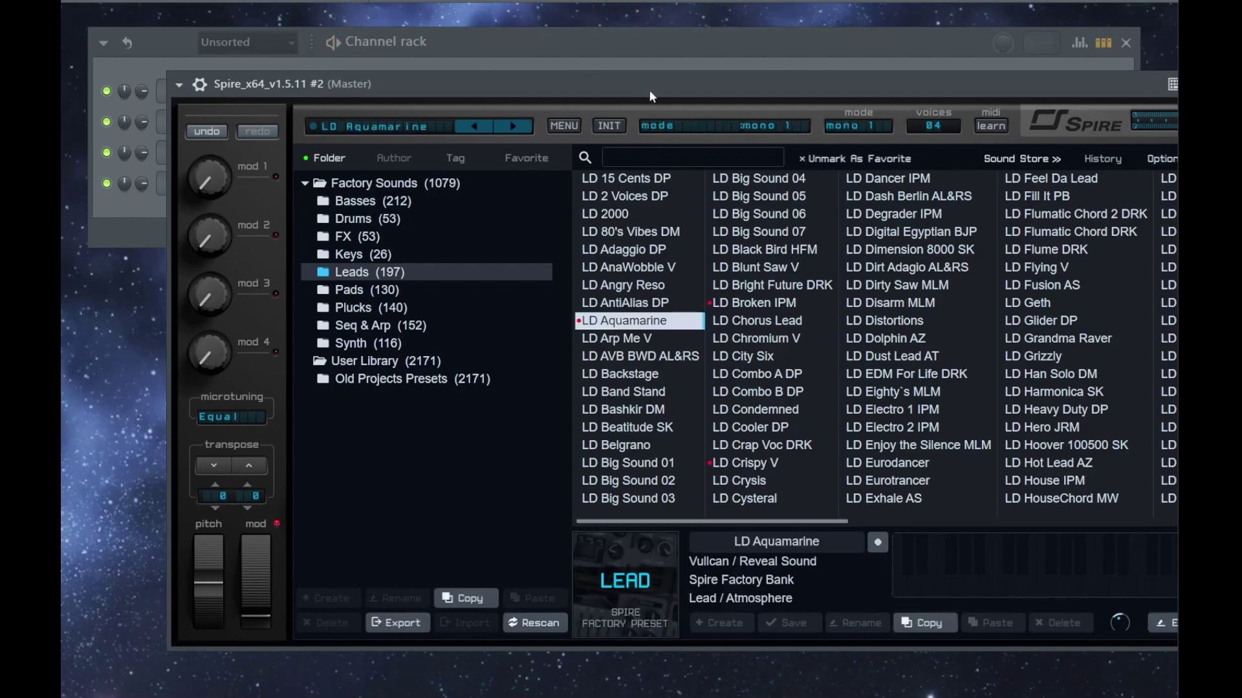
pyautogui.click(766, 462)
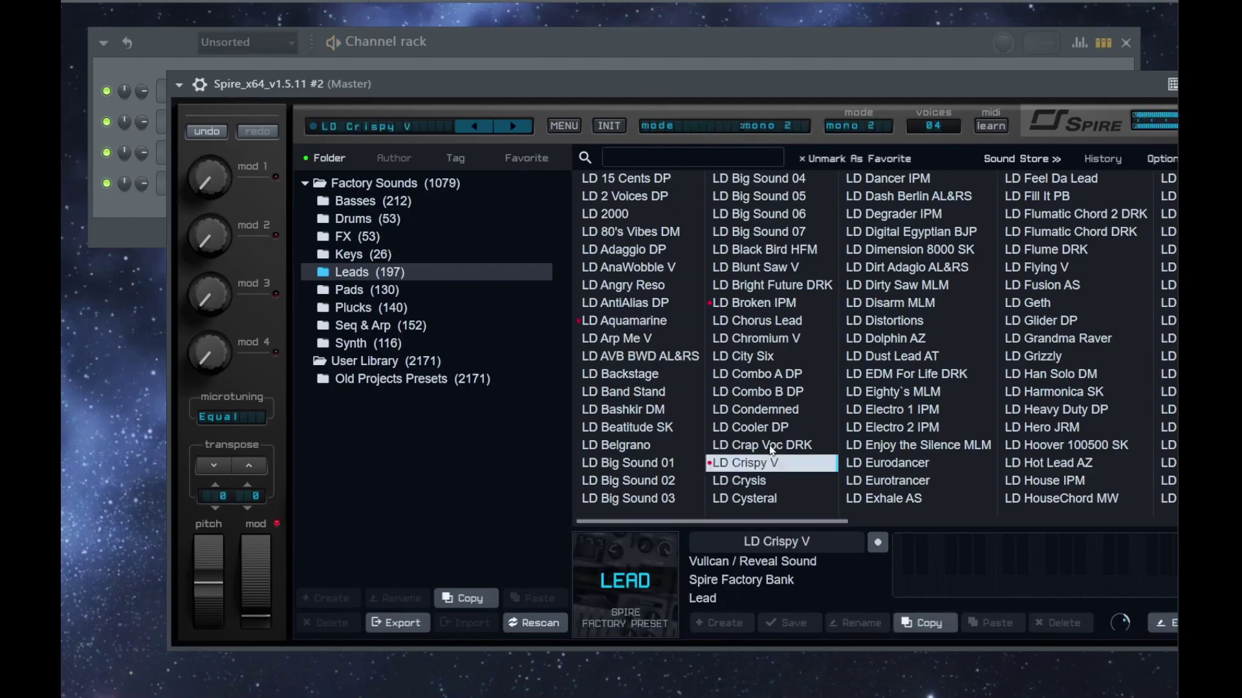
pyautogui.click(752, 302)
pyautogui.hscroll(1, 852, 311)
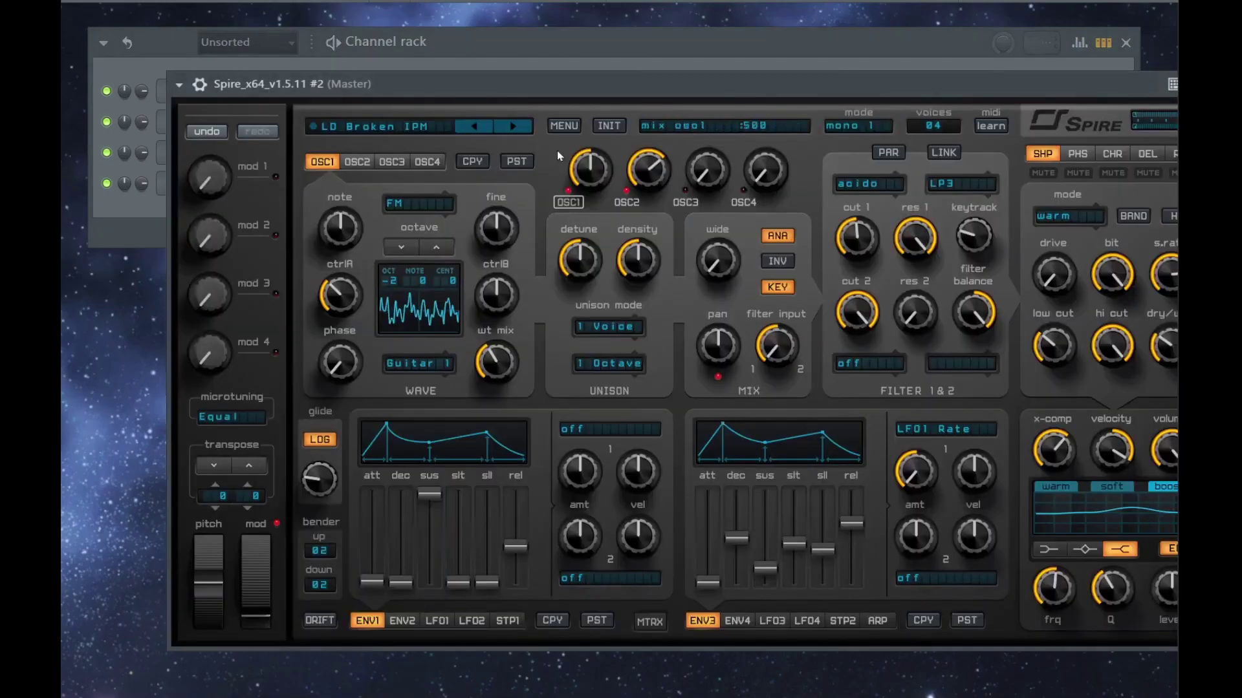
pyautogui.click(449, 130)
pyautogui.hscroll(4, 744, 362)
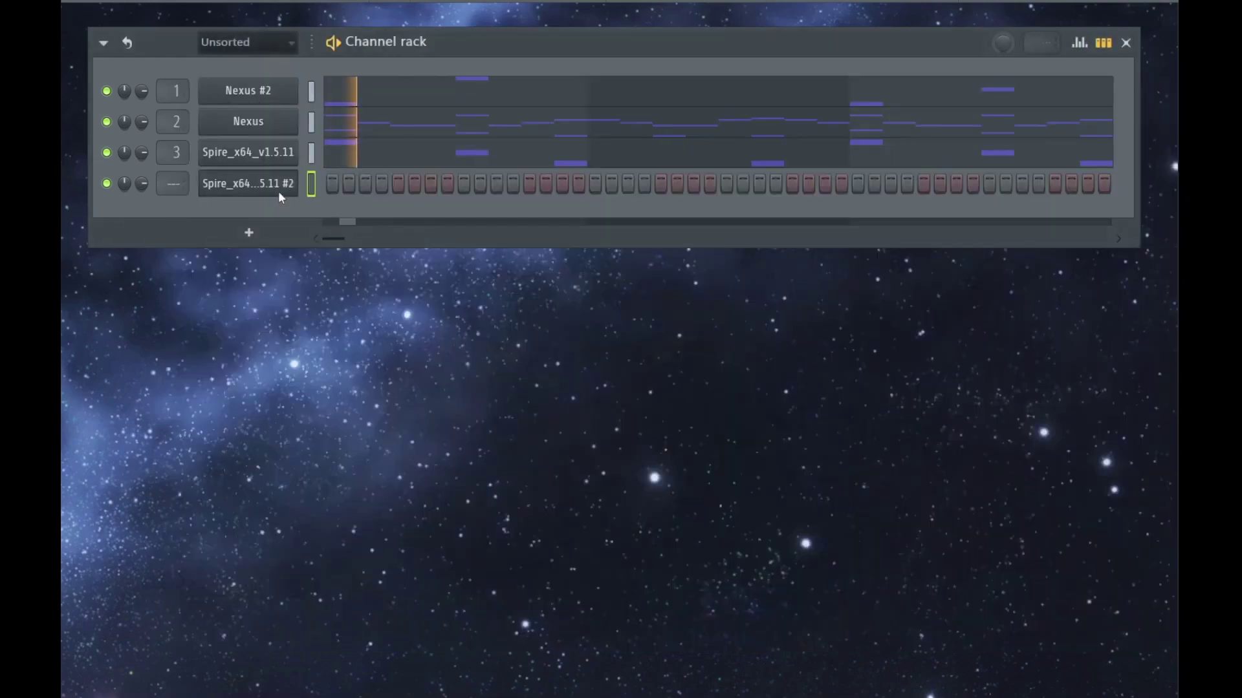
# Place the notes C#6, G#5, F6 and D#6 in succession from the start of bar 1 in Spire #2's piano roll.
pyautogui.press('F7')
pyautogui.click(106, 143)
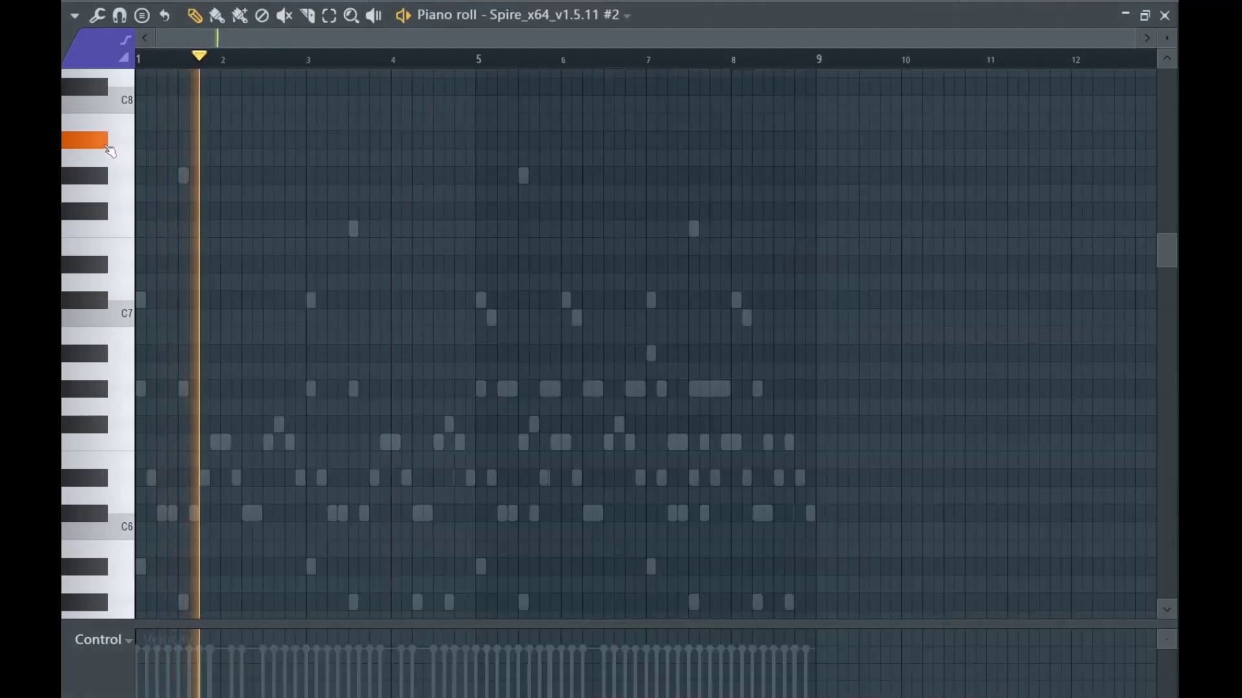
pyautogui.scroll(-1, 131, 282)
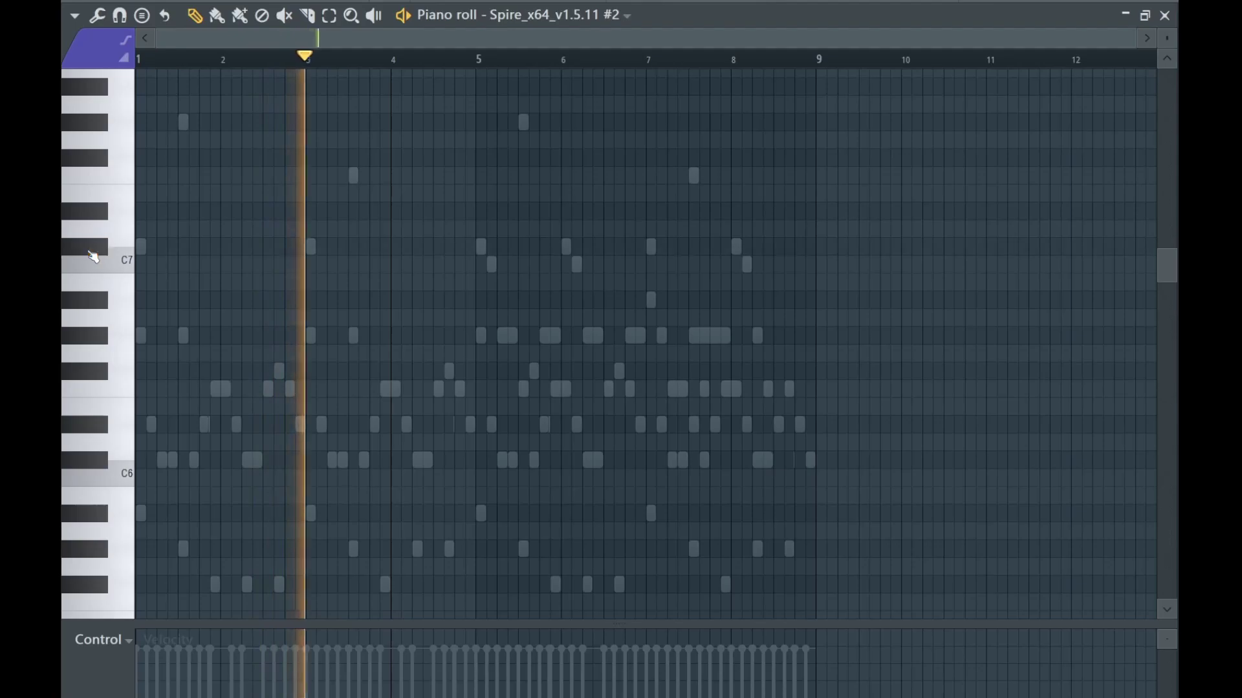
pyautogui.scroll(-3, 123, 380)
pyautogui.click(141, 299)
pyautogui.scroll(2, 157, 311)
pyautogui.scroll(-1, 229, 345)
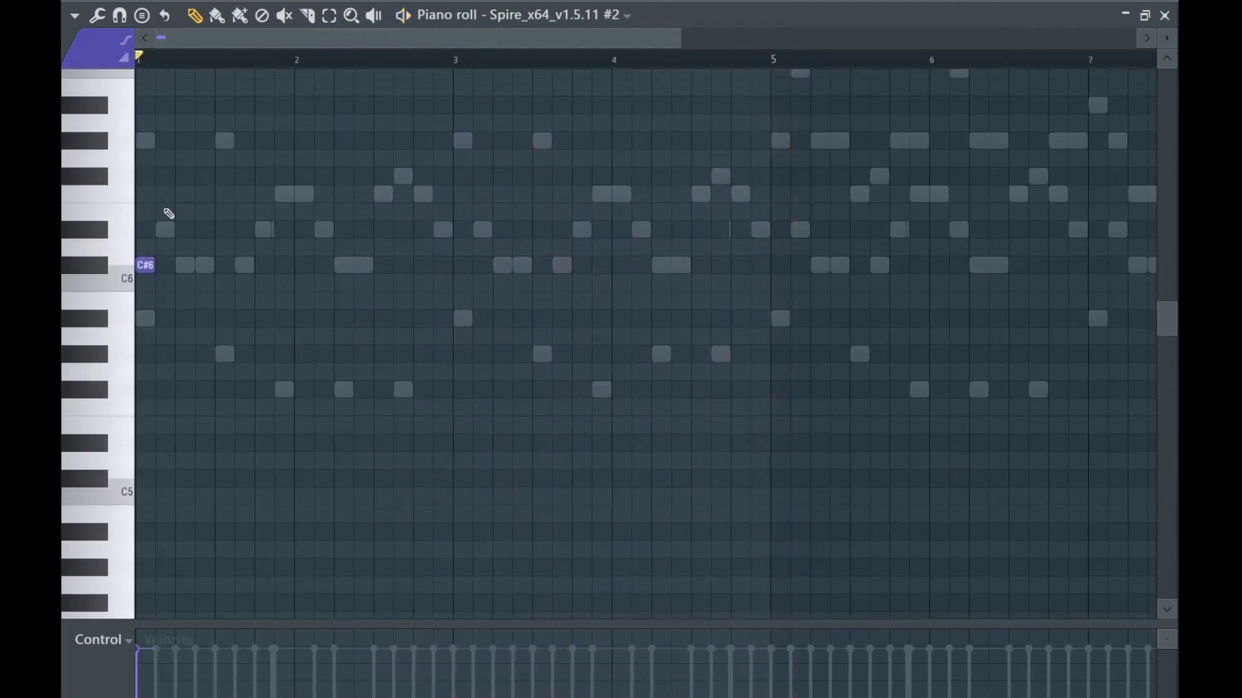
pyautogui.scroll(2, 165, 310)
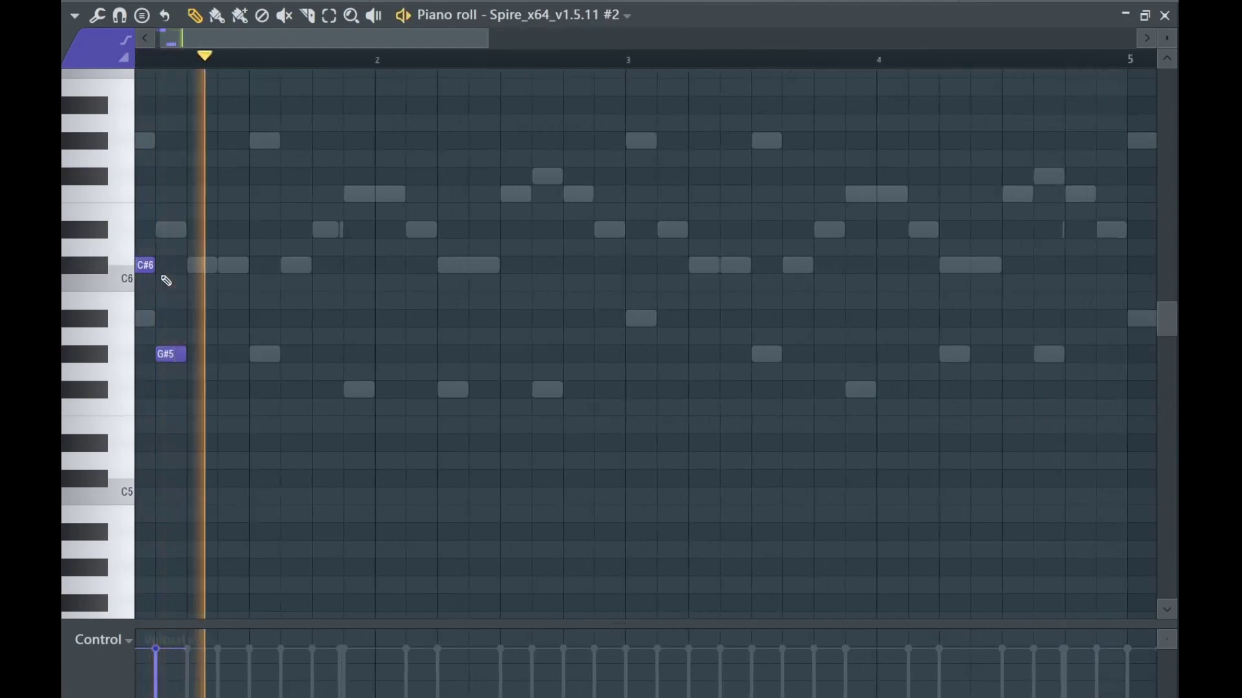
pyautogui.scroll(1, 184, 234)
pyautogui.click(192, 215)
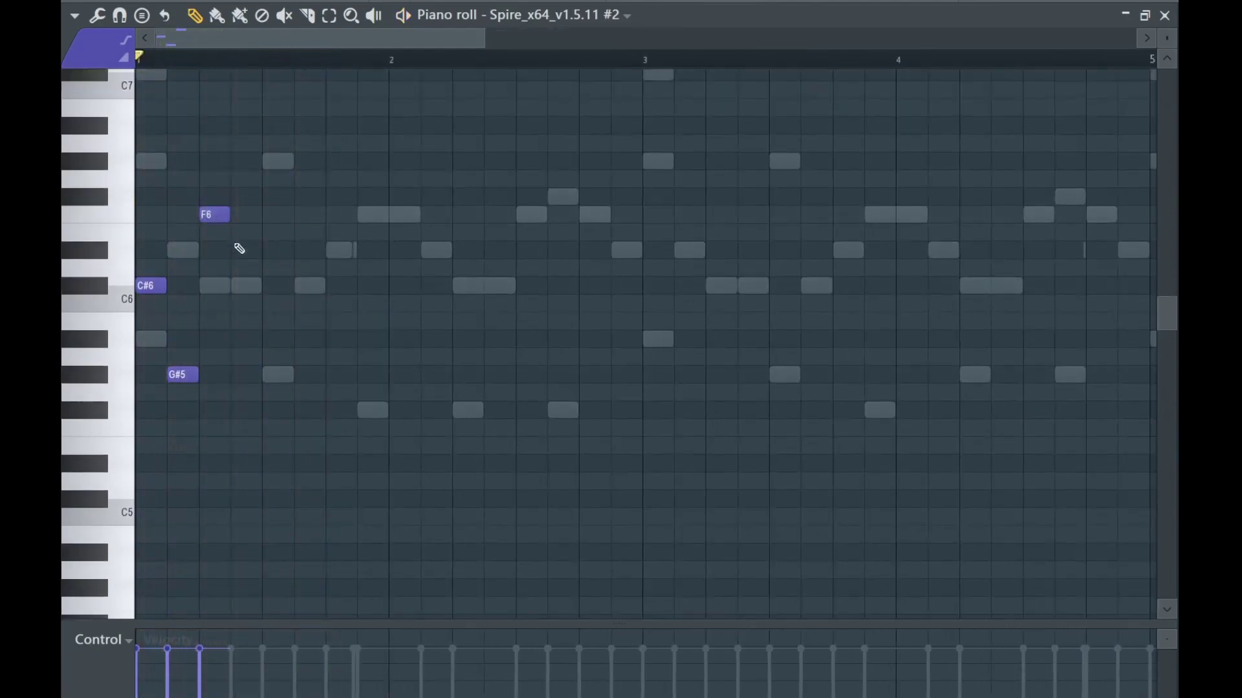
pyautogui.click(227, 252)
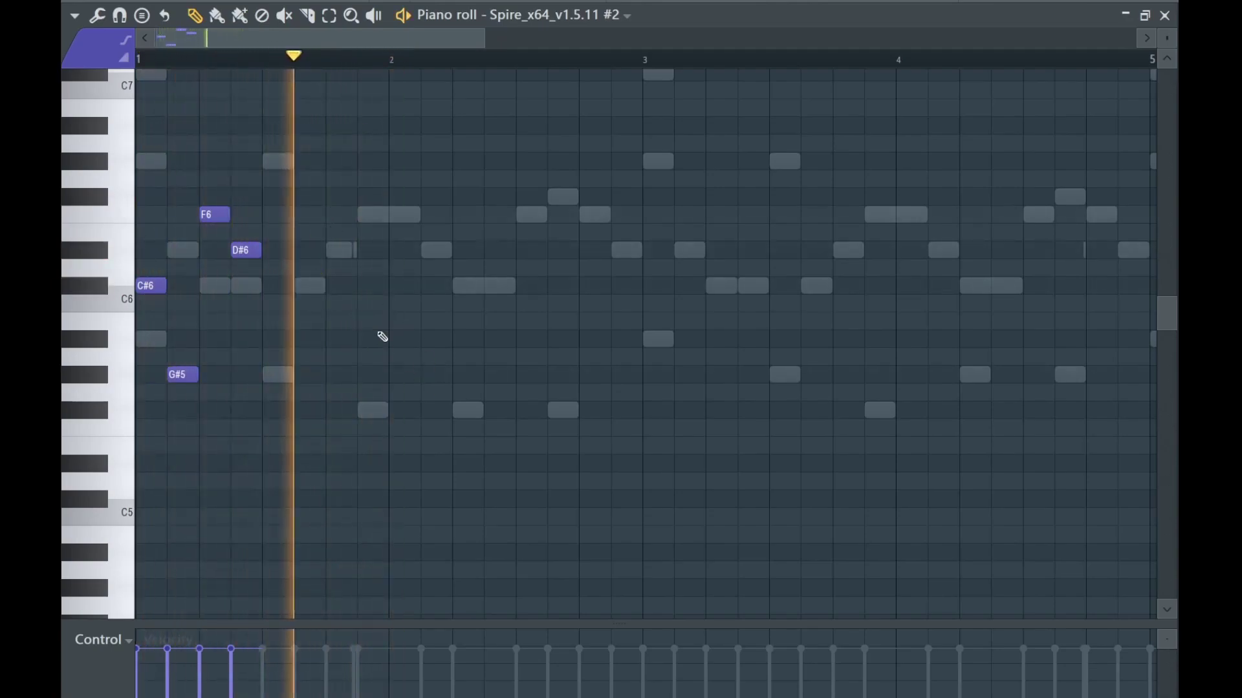
# Continue the Spire #2 melody with A#6 and G#6 at the end of bar 1, and F6, F#6 and G#6 in bar 2.
pyautogui.press('space')
pyautogui.scroll(3, 354, 214)
pyautogui.press('space')
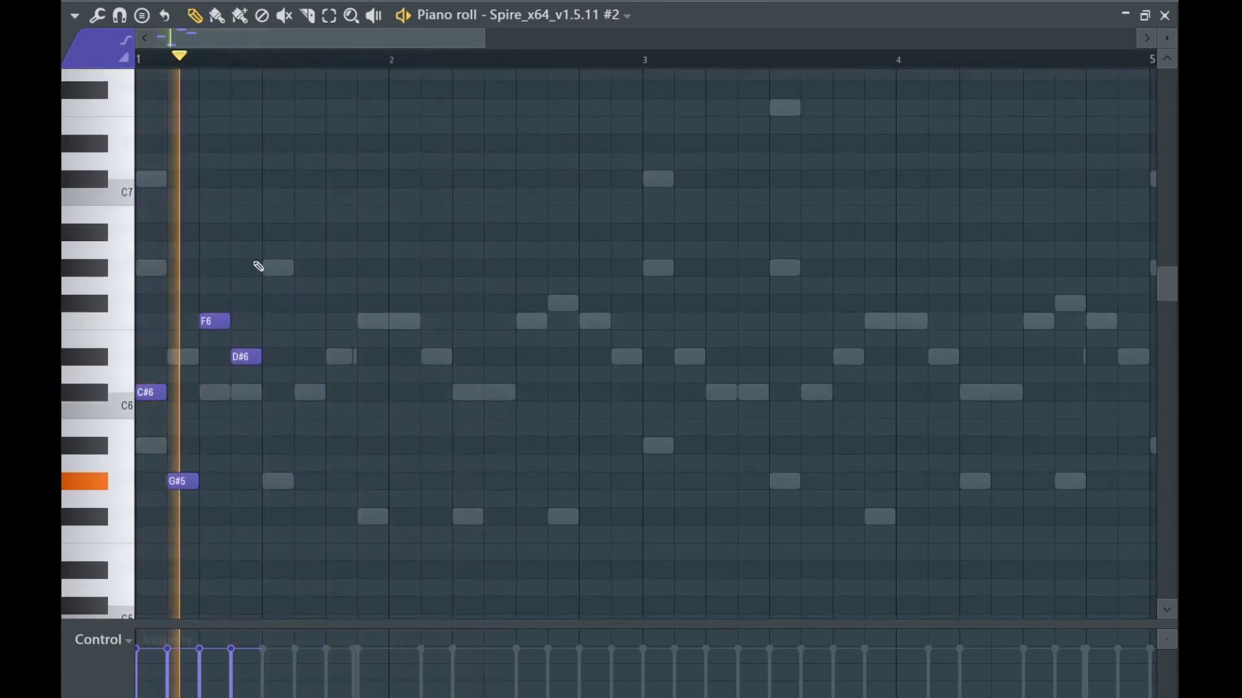
pyautogui.click(339, 232)
pyautogui.click(373, 268)
pyautogui.press('space')
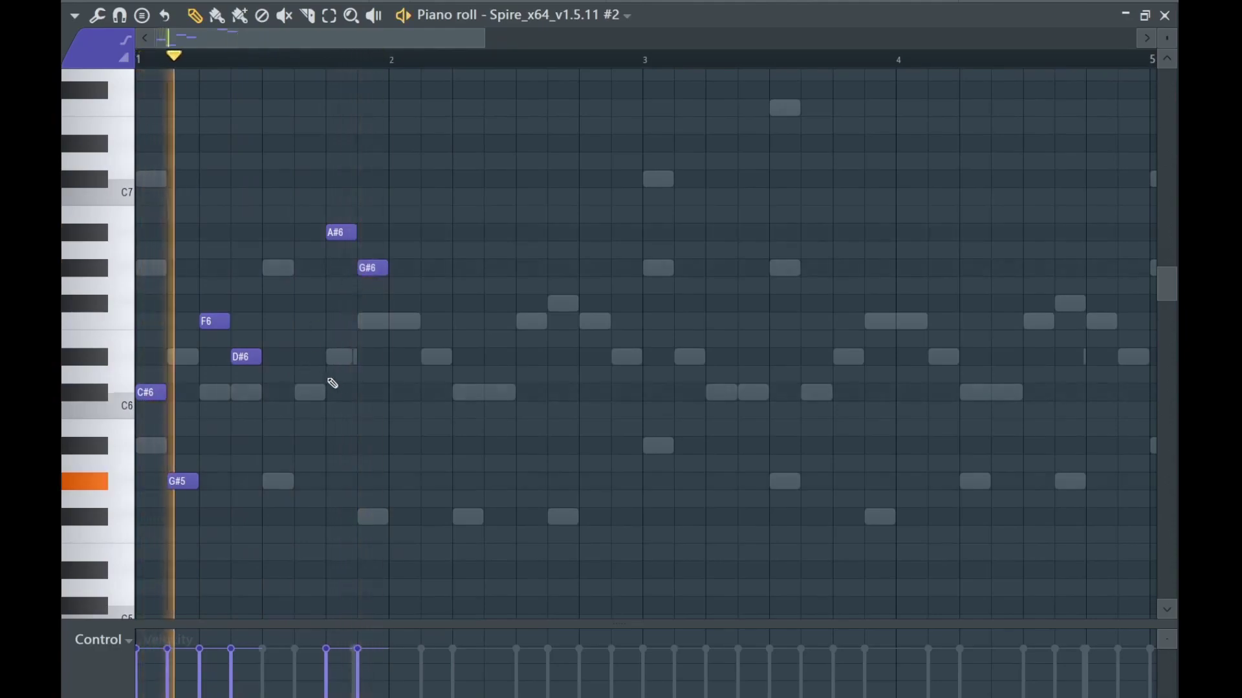
pyautogui.click(401, 321)
pyautogui.press('space')
pyautogui.click(424, 304)
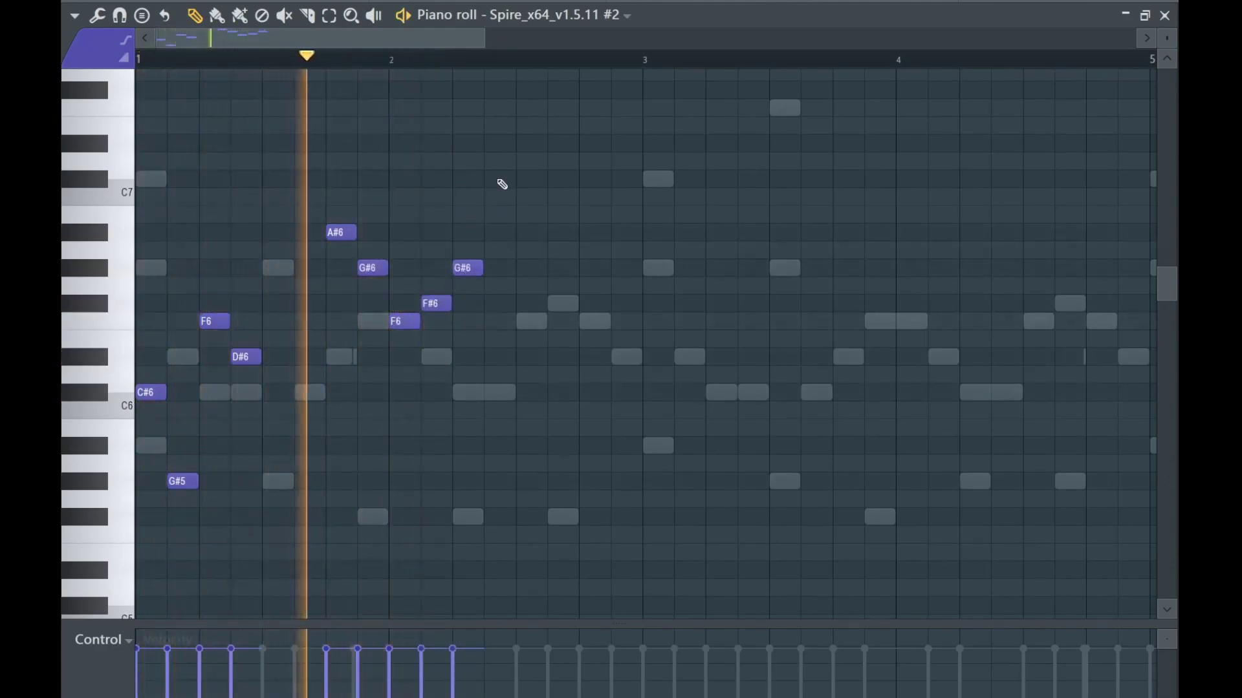
# Fill the second half of bar 2 with two C#6 notes followed by F6 and D#6.
pyautogui.press('space')
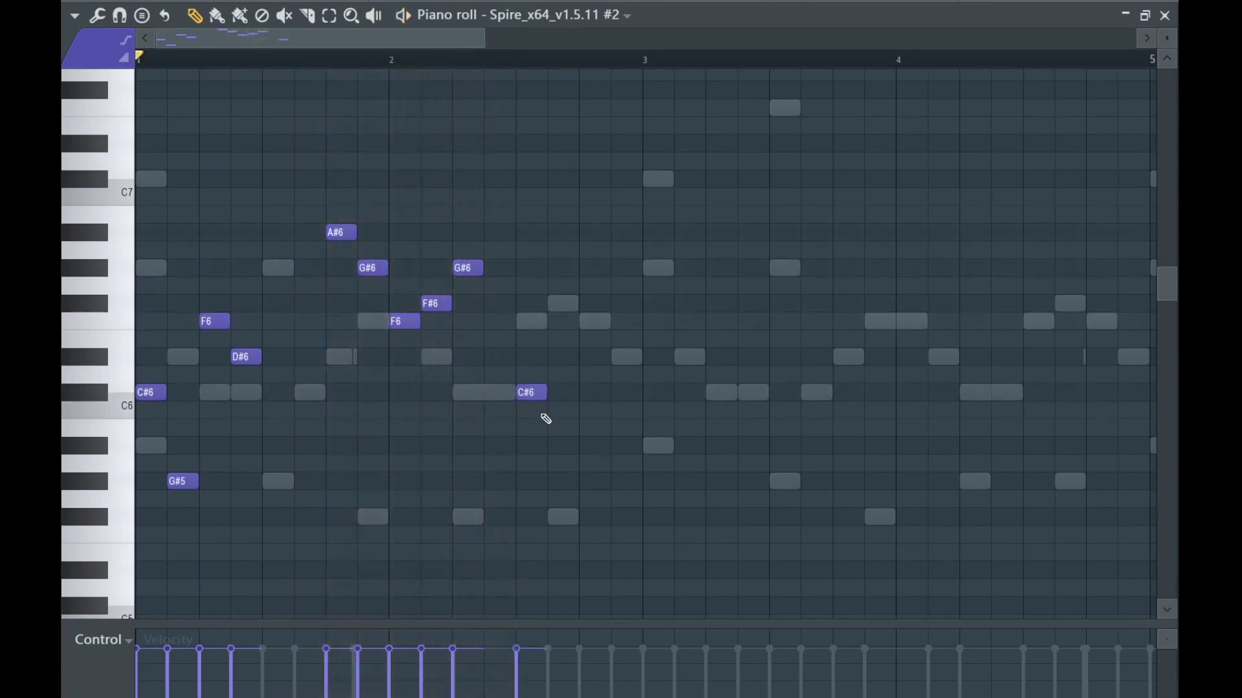
pyautogui.click(521, 58)
pyautogui.press('space')
pyautogui.press('space')
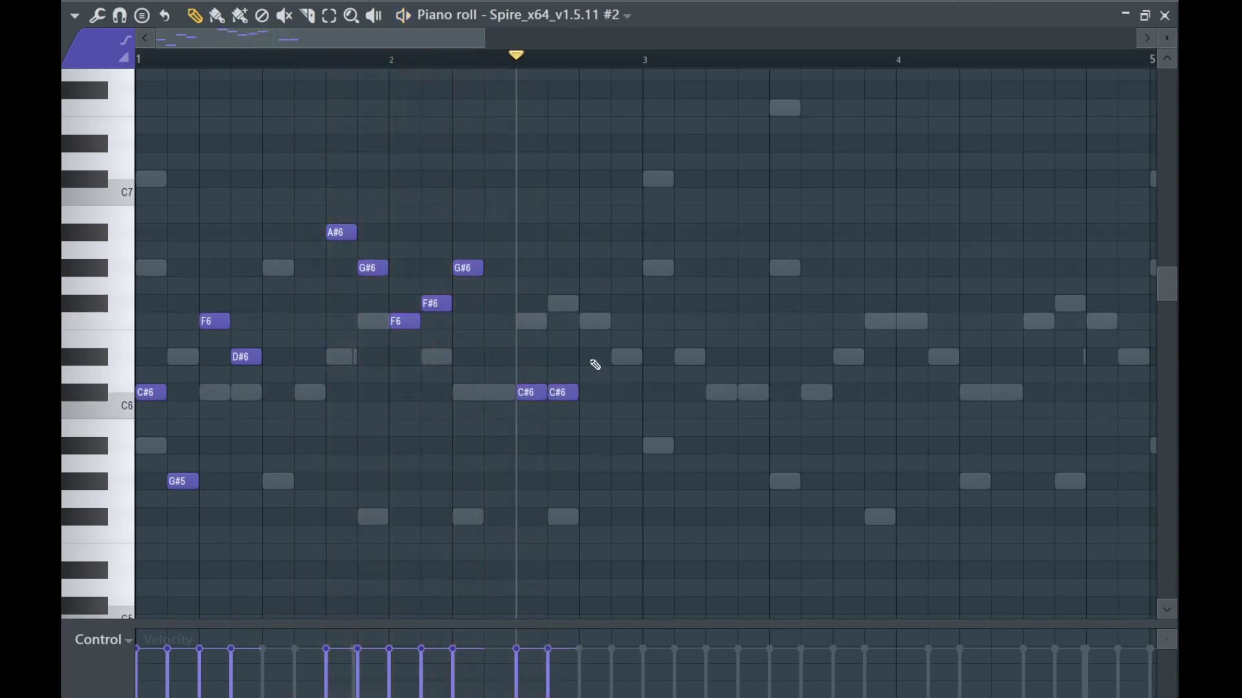
pyautogui.click(621, 356)
pyautogui.press('space')
pyautogui.scroll(2, 543, 427)
pyautogui.press('space')
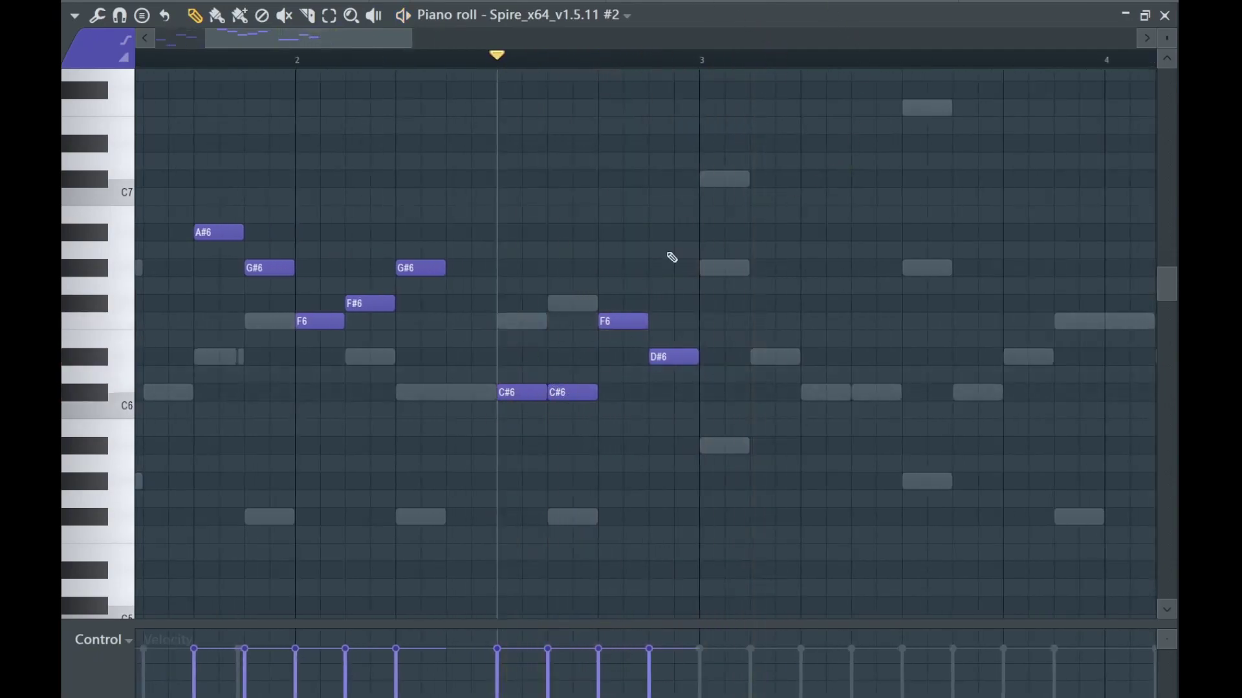
# Replace the first C#6 in the second half of bar 2 with two half-length C#6 notes, and play the passage.
pyautogui.scroll(2, 569, 436)
pyautogui.moveTo(663, 350); pyautogui.dragTo(432, 452)
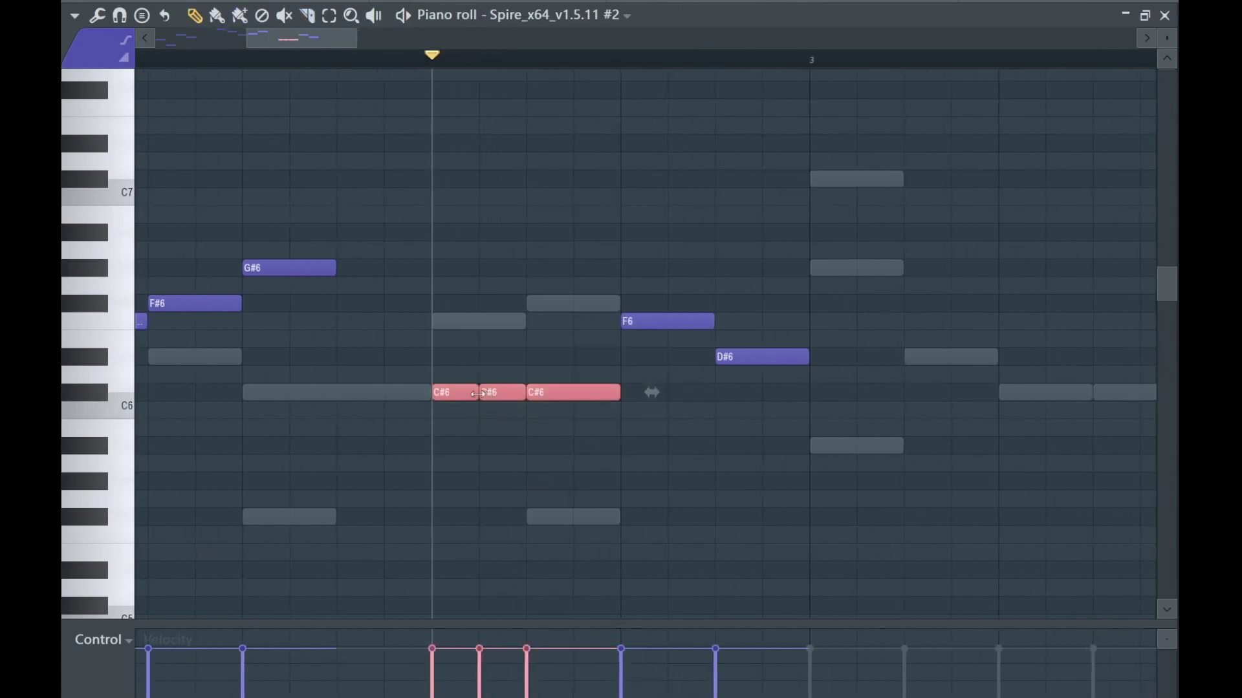
pyautogui.scroll(-3, 628, 415)
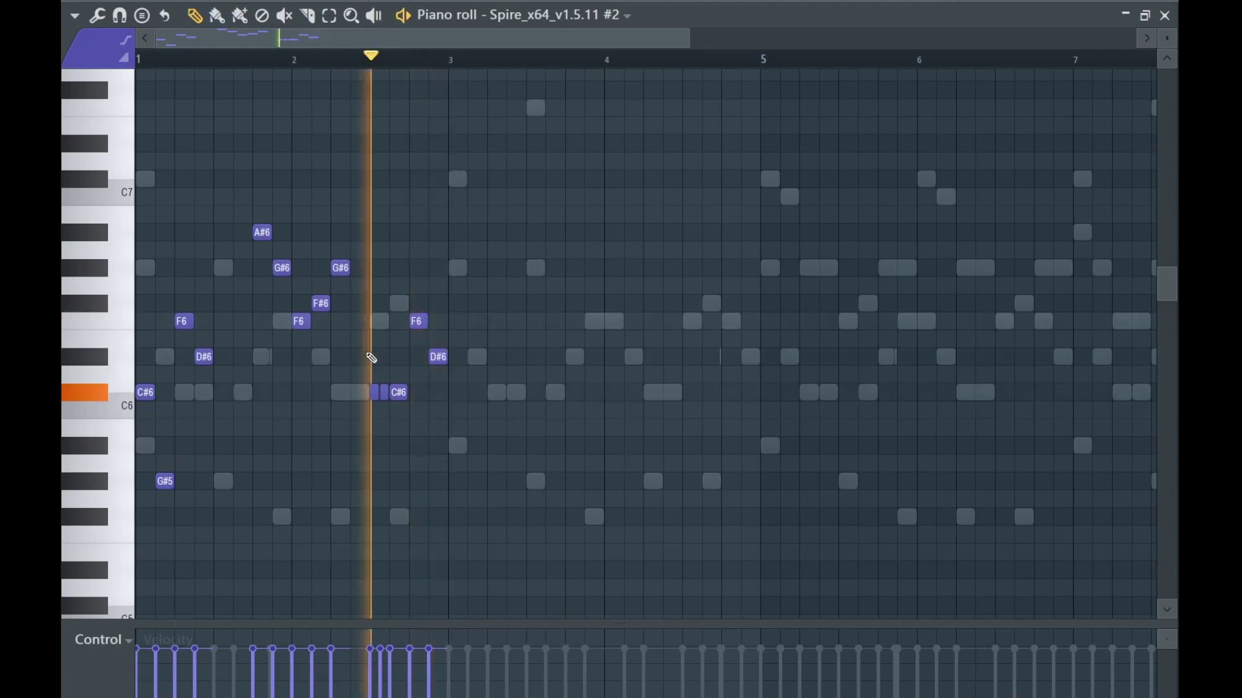
pyautogui.press('space')
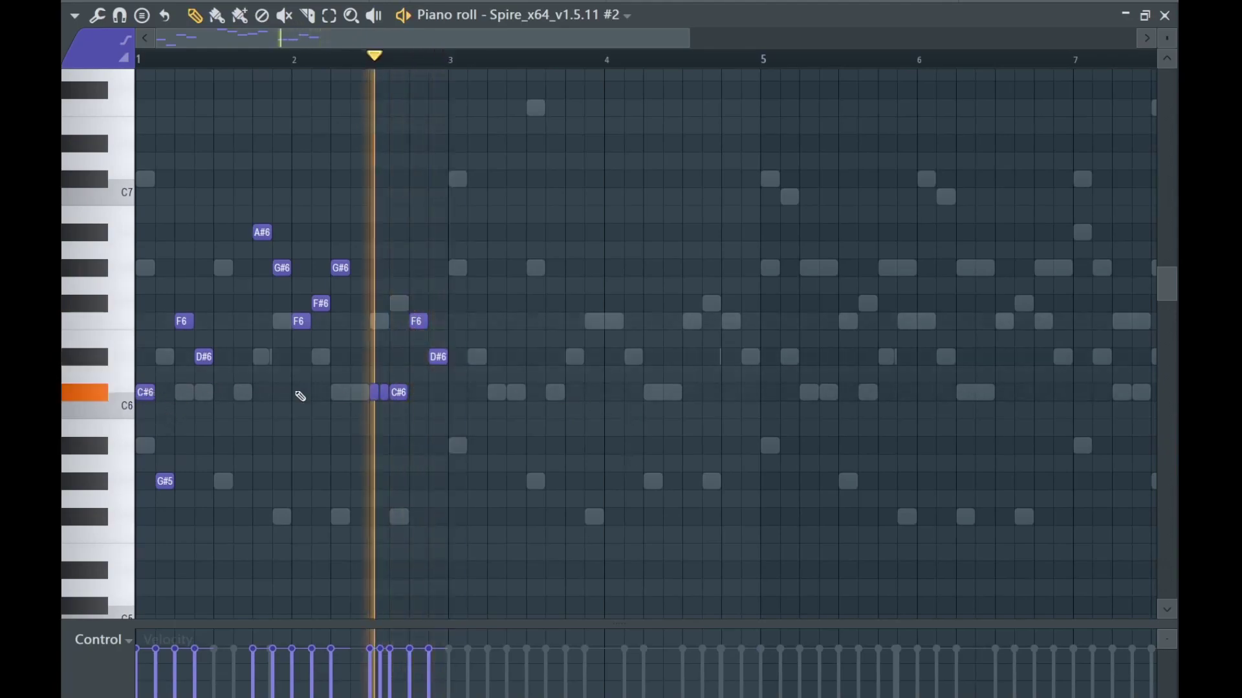
# Add G#6, F#6 and F6 at the start of bar 3, and D#6, F6, D#6 and C#6 in its second half.
pyautogui.scroll(2, 311, 383)
pyautogui.press('space')
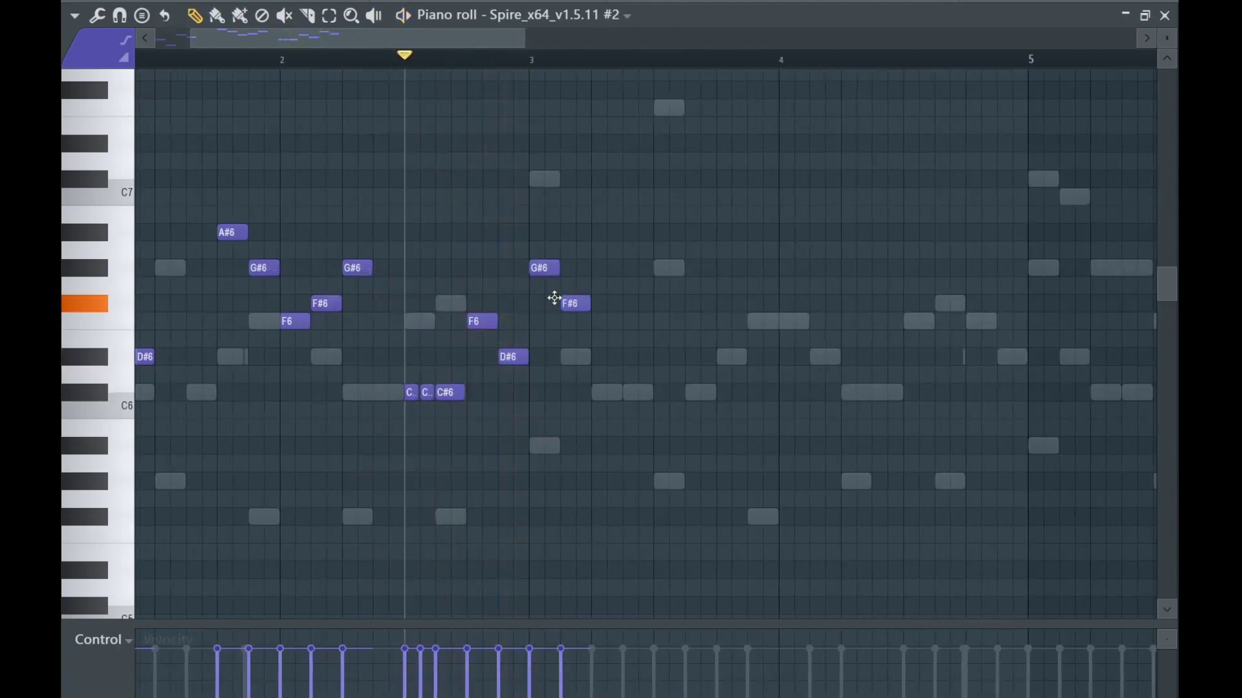
pyautogui.press('space')
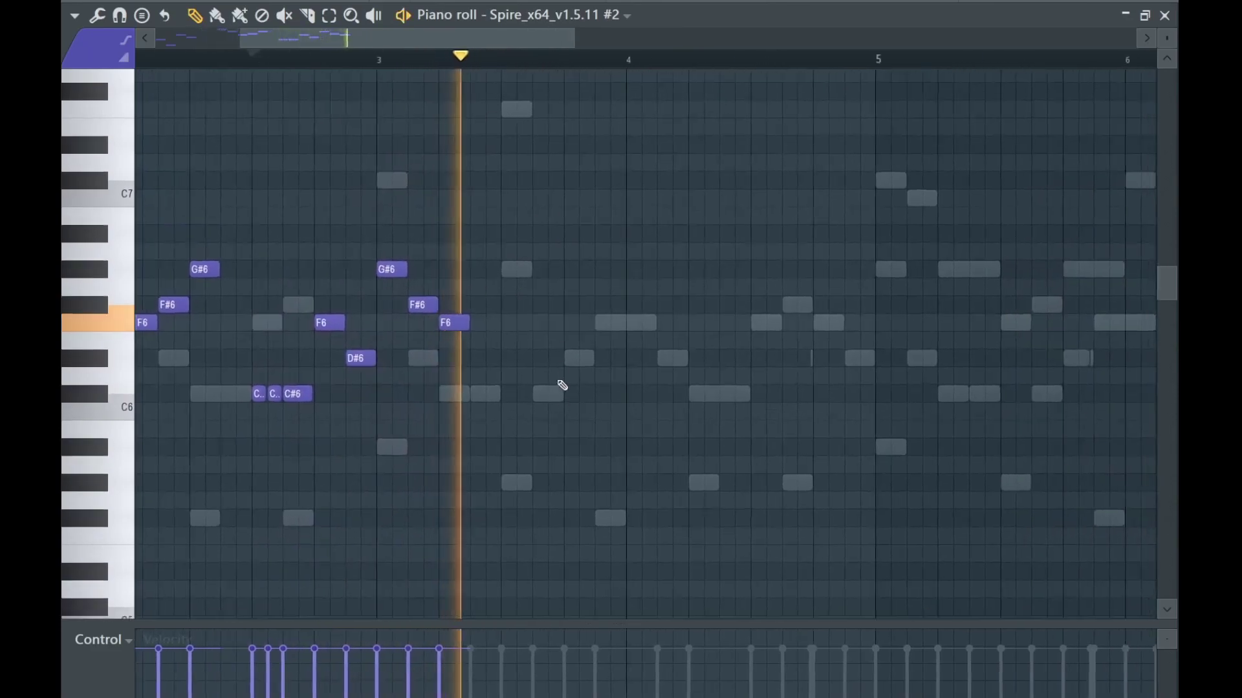
pyautogui.press('space')
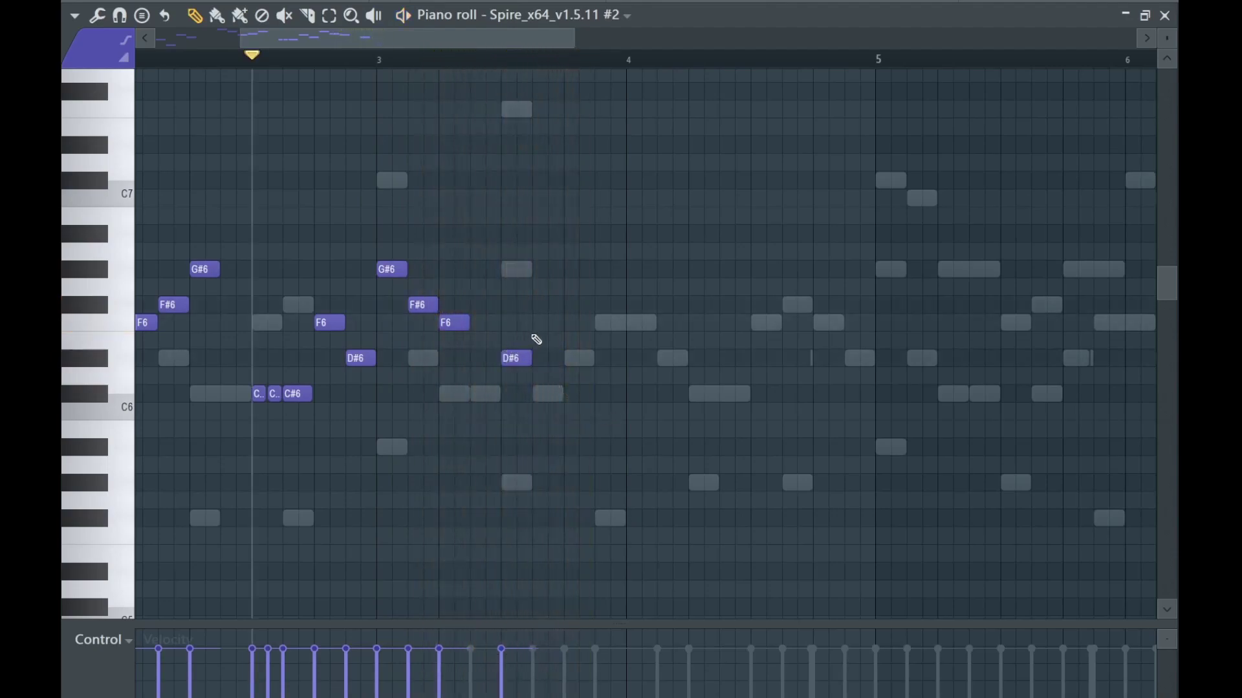
pyautogui.press('space')
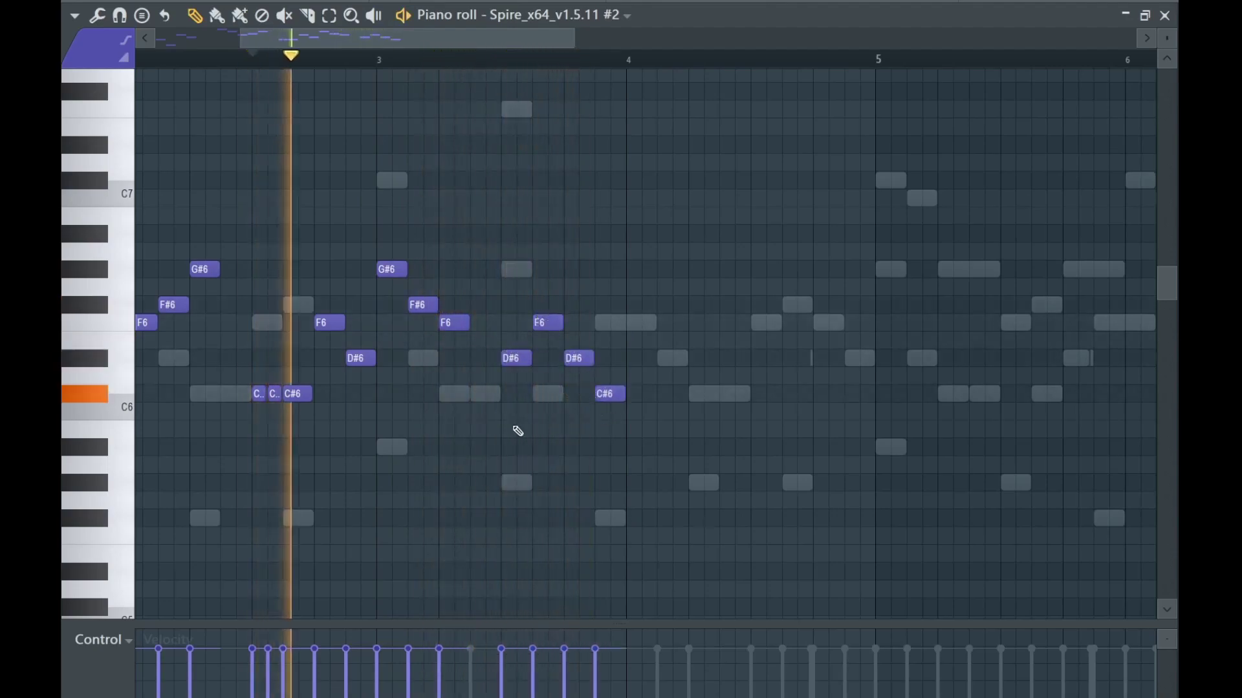
# Add an F#6 and an F6 note to bar 4 while playing back the melody.
pyautogui.scroll(-5, 471, 404)
pyautogui.scroll(7, 477, 388)
pyautogui.moveTo(507, 361); pyautogui.dragTo(617, 314)
pyautogui.press('space')
pyautogui.press('space')
pyautogui.scroll(-1, 568, 285)
pyautogui.scroll(-2, 570, 285)
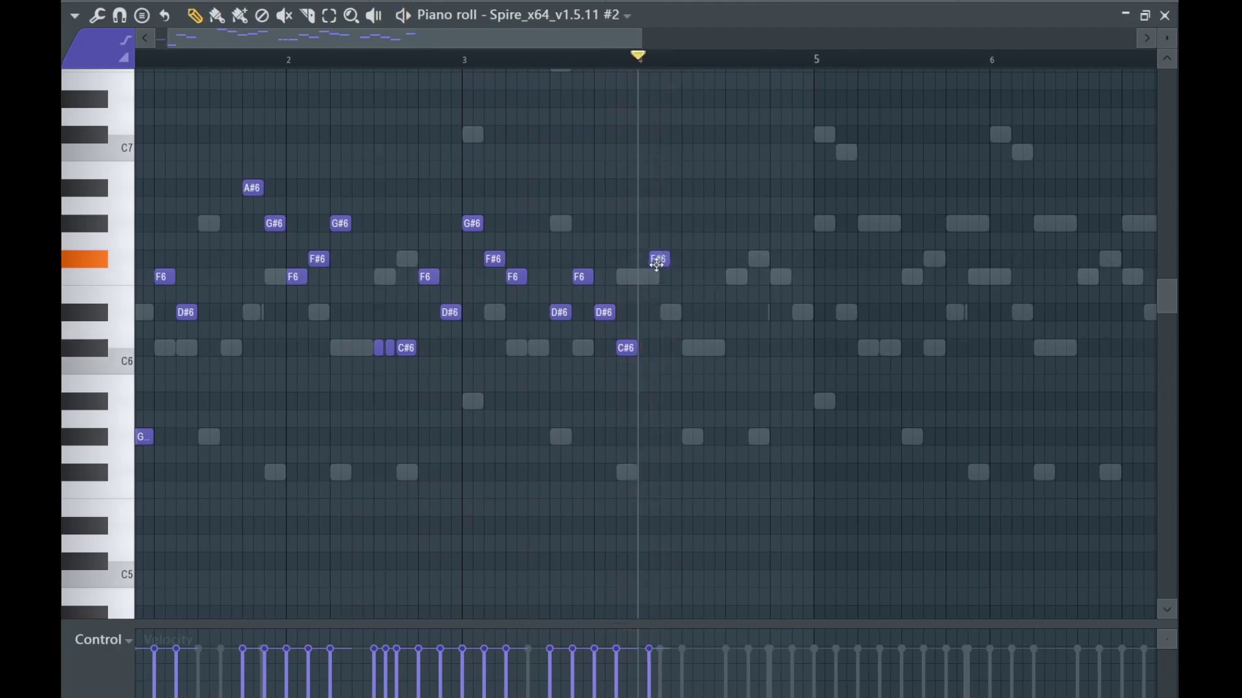
pyautogui.scroll(3, 712, 288)
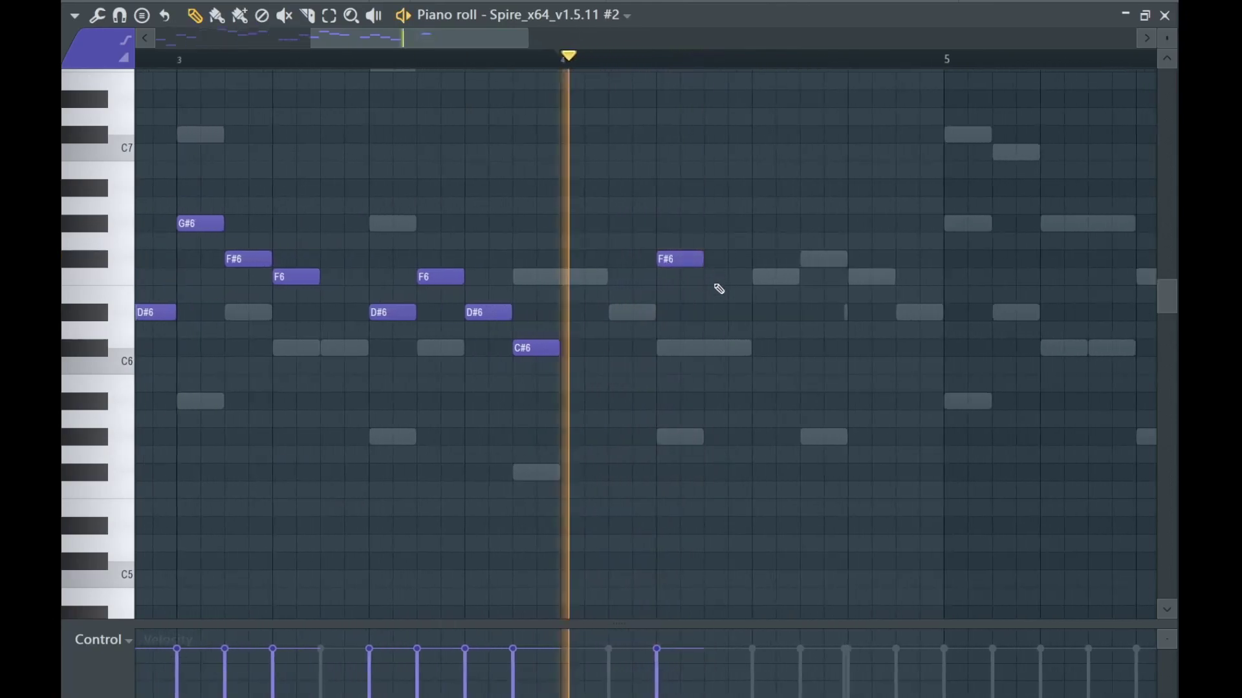
pyautogui.press('space')
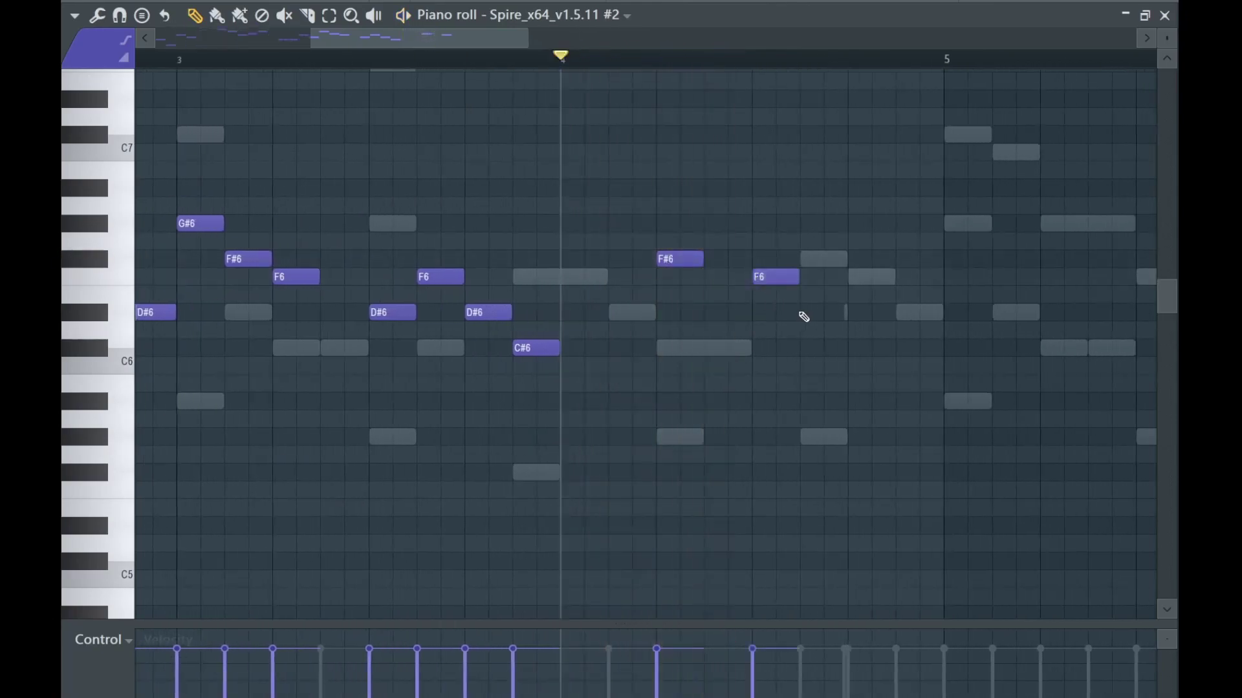
# Complete bar 4 with two D#6 notes and a C#6, and insert a G#5 between F#6 and F6.
pyautogui.moveTo(698, 260); pyautogui.dragTo(745, 278)
pyautogui.press('space')
pyautogui.press('space')
pyautogui.scroll(-3, 687, 314)
pyautogui.scroll(3, 554, 415)
pyautogui.click(558, 438)
pyautogui.moveTo(616, 438); pyautogui.dragTo(582, 436)
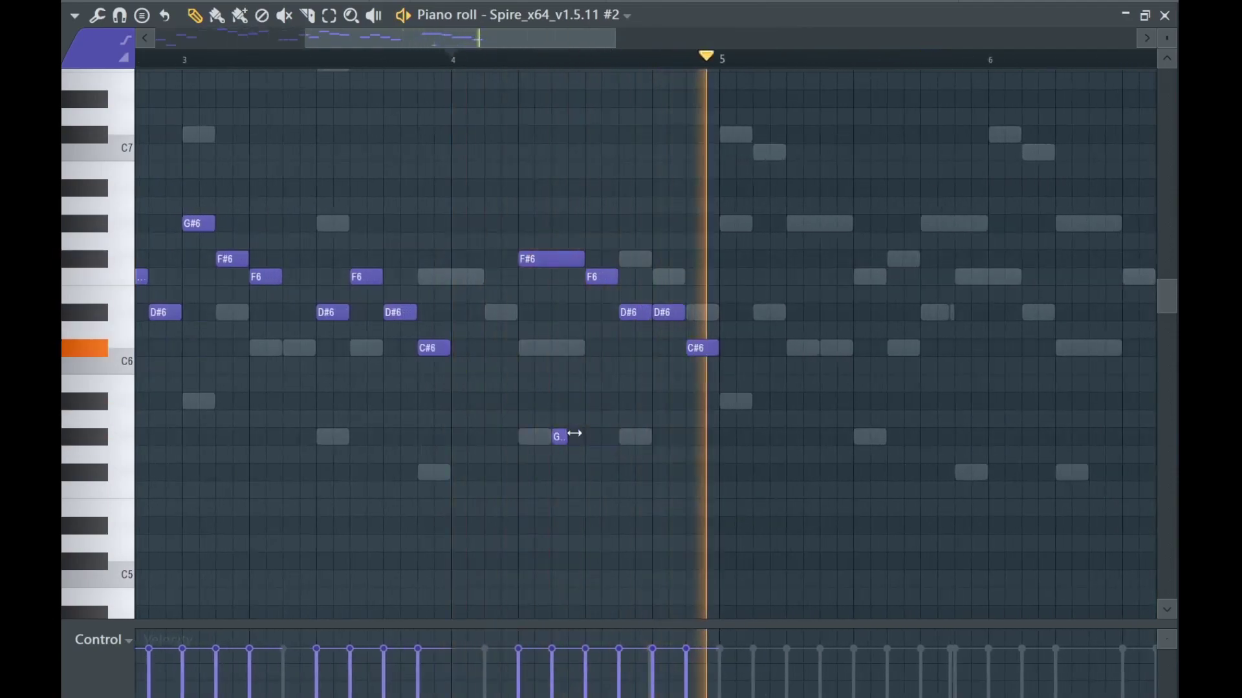
pyautogui.moveTo(584, 258); pyautogui.dragTo(550, 266)
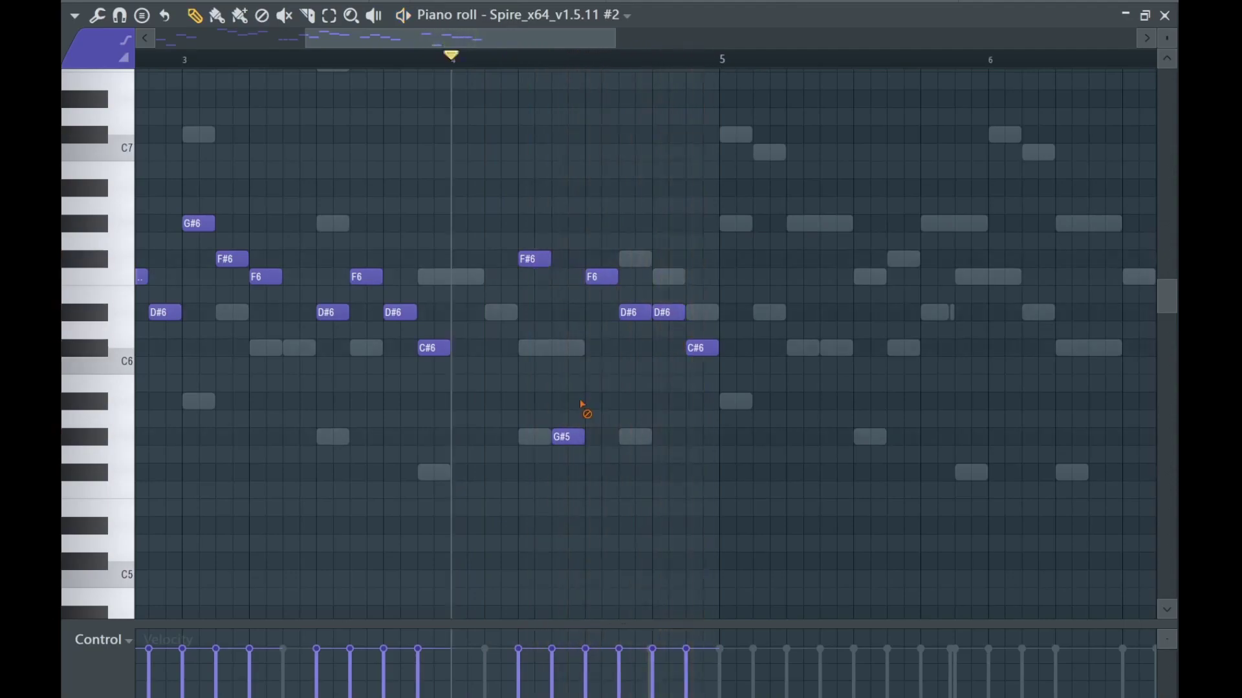
# Duplicate the four-bar Spire #2 melody into bars 5 to 8 and transpose all of it up one octave.
pyautogui.scroll(-3, 537, 412)
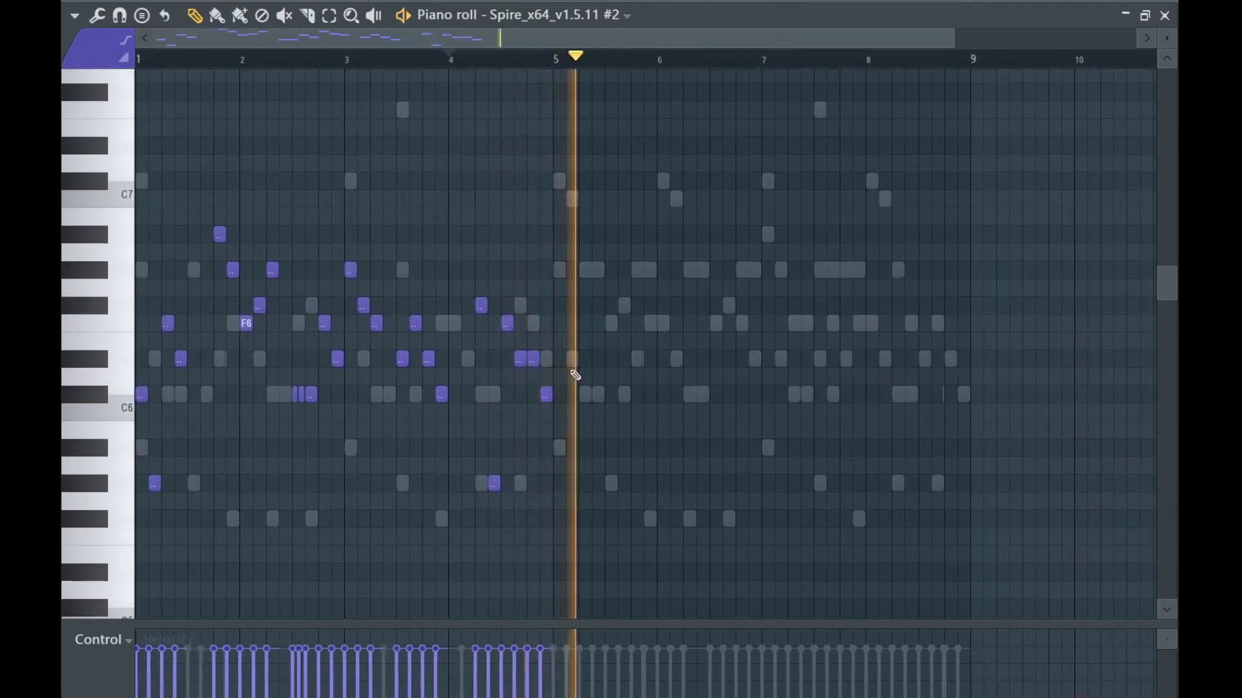
pyautogui.hotkey('ctrl', 'b')
pyautogui.scroll(4, 582, 371)
pyautogui.hotkey('ctrl', 'd')
pyautogui.scroll(-4, 537, 300)
pyautogui.scroll(-1, 409, 180)
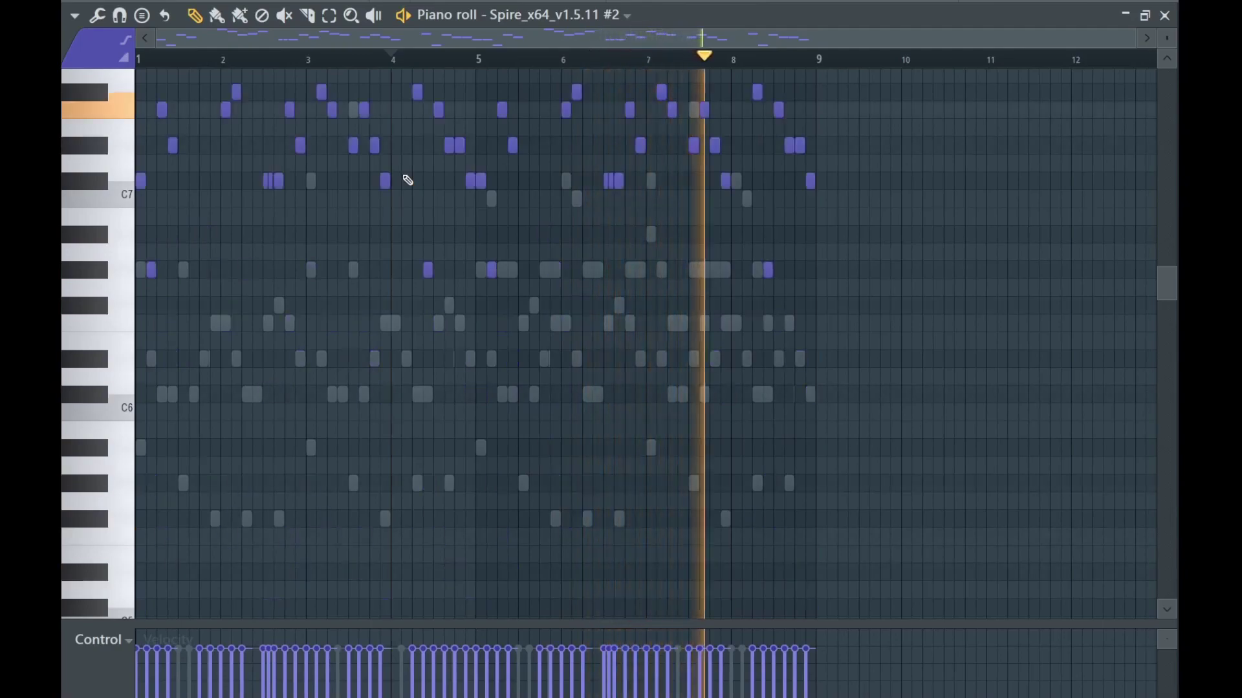
# Close the piano roll and move the Spire #2 channel up to the first position in the channel rack.
pyautogui.scroll(3, 408, 180)
pyautogui.press('F7')
pyautogui.hotkey('alt', 'Up')
pyautogui.hotkey('alt', 'Up')
pyautogui.hotkey('alt', 'Up')
# Move the Spire #2 mixer track to insert 1, set its volume to -7.8 dB and adjust its stereo separation.
pyautogui.press('F9')
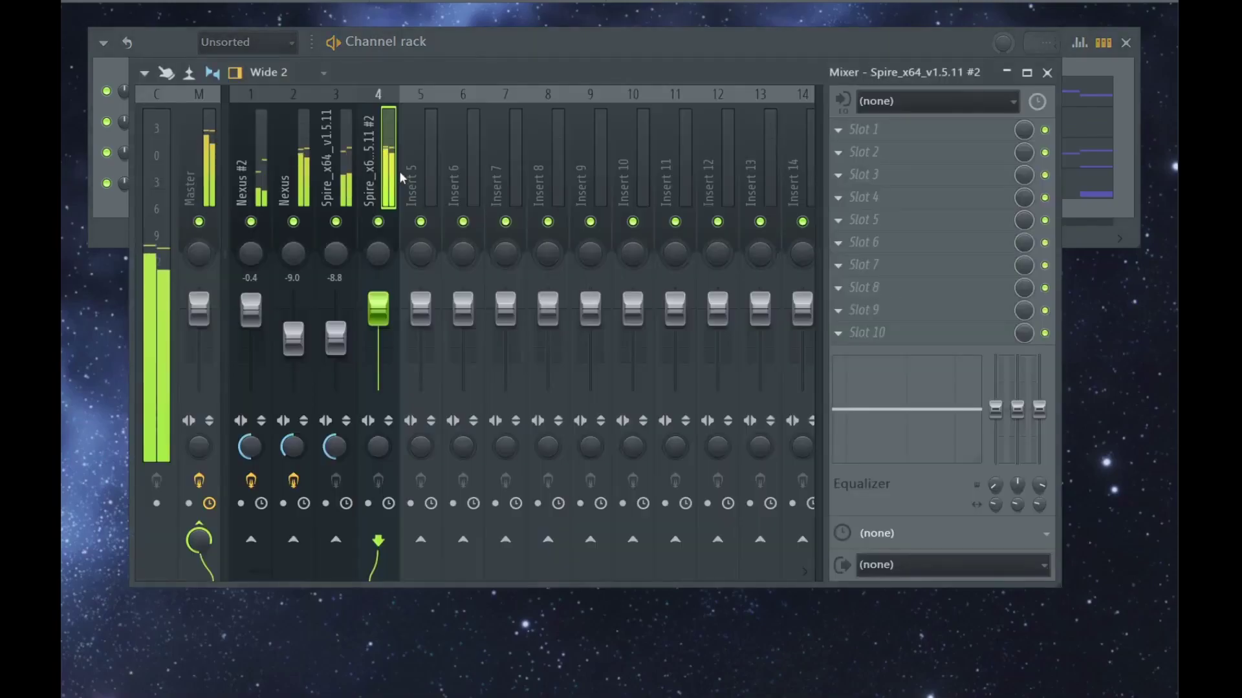
pyautogui.hotkey('alt', 'Left')
pyautogui.hotkey('alt', 'Left')
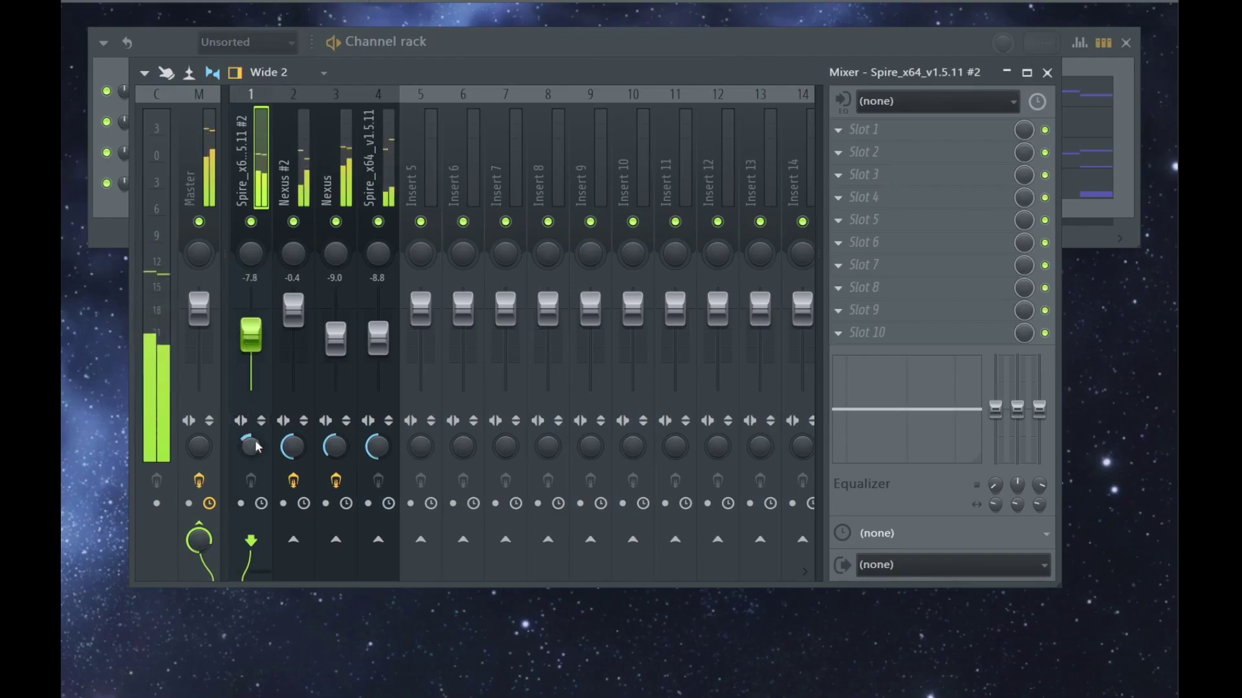
# Add a third Spire instance to the channel rack.
pyautogui.click(128, 213)
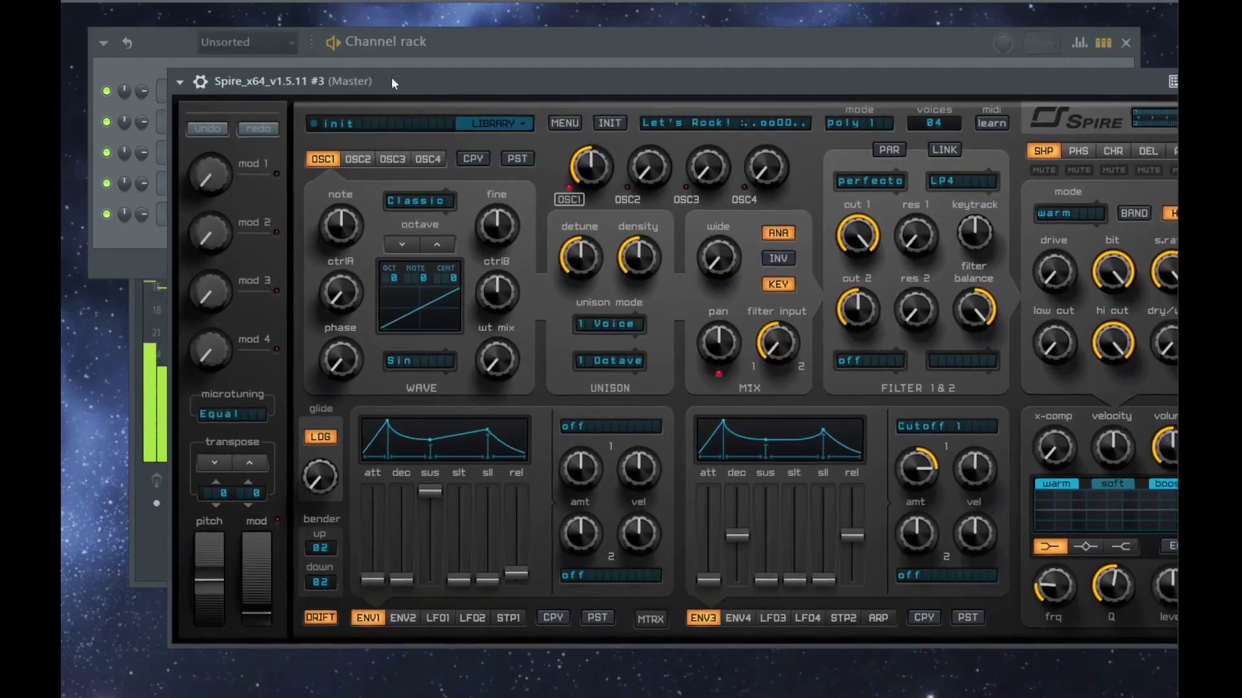
# Try several factory Leads presets in the third Spire instance, settle on LD Big Sound 07 and close the plugin.
pyautogui.click(363, 124)
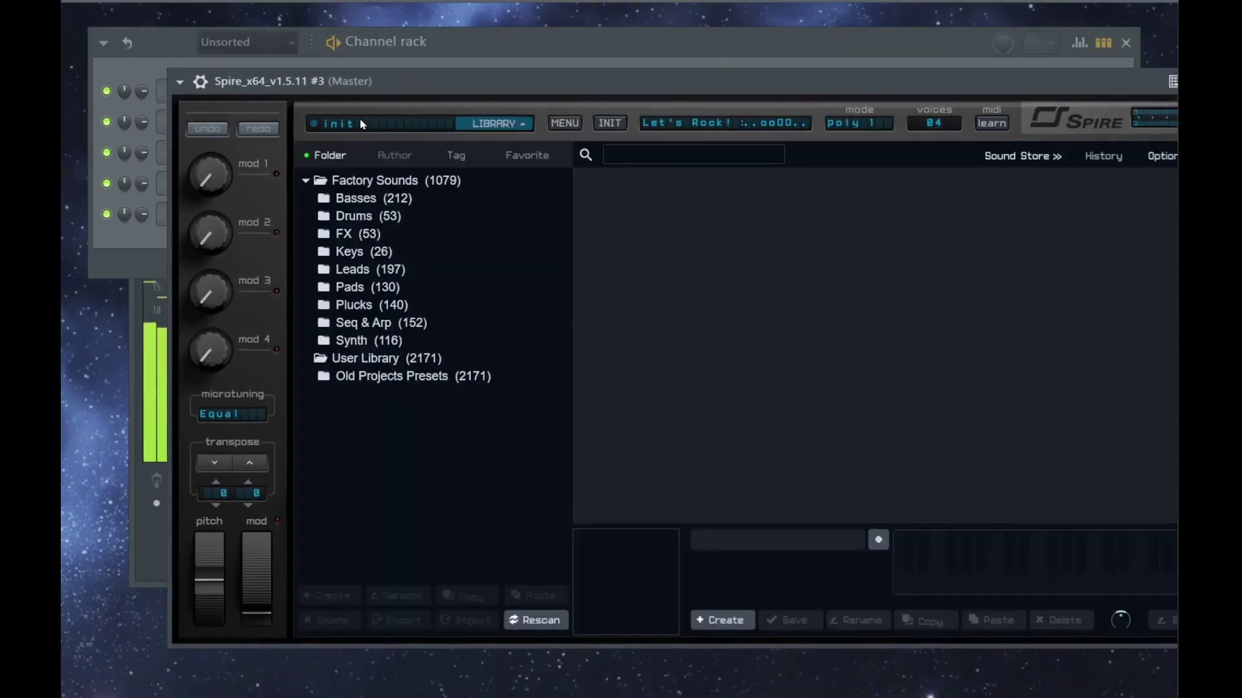
pyautogui.click(353, 271)
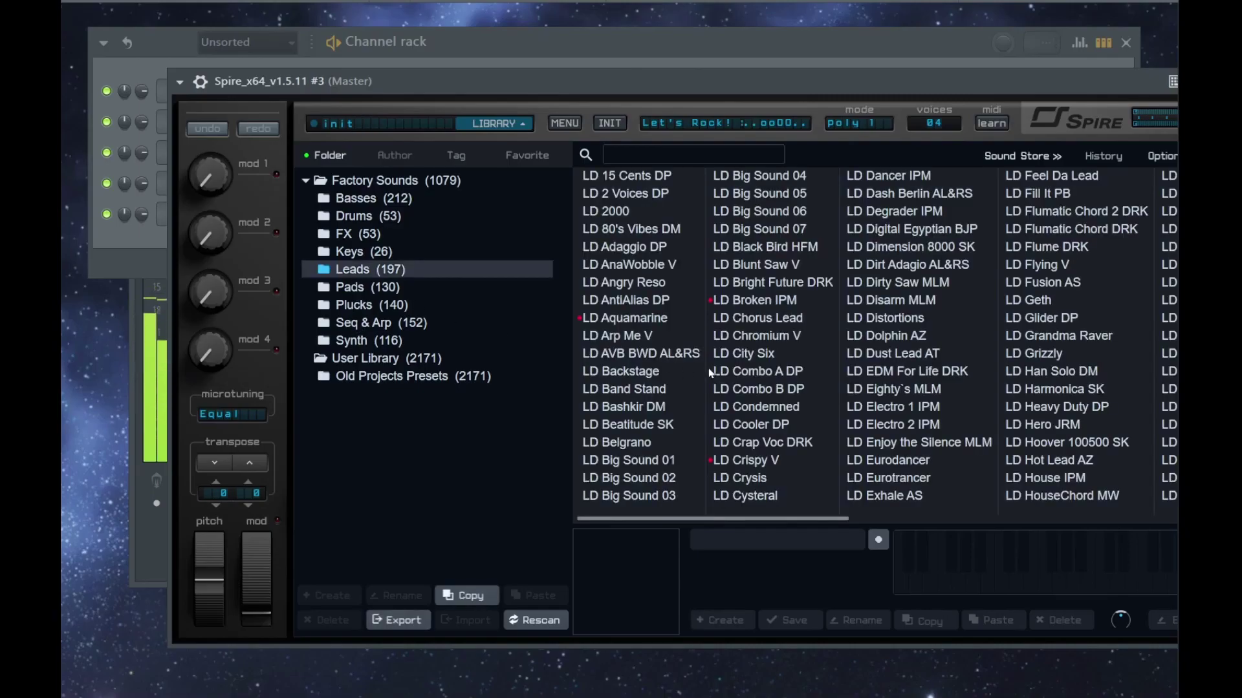
pyautogui.click(767, 460)
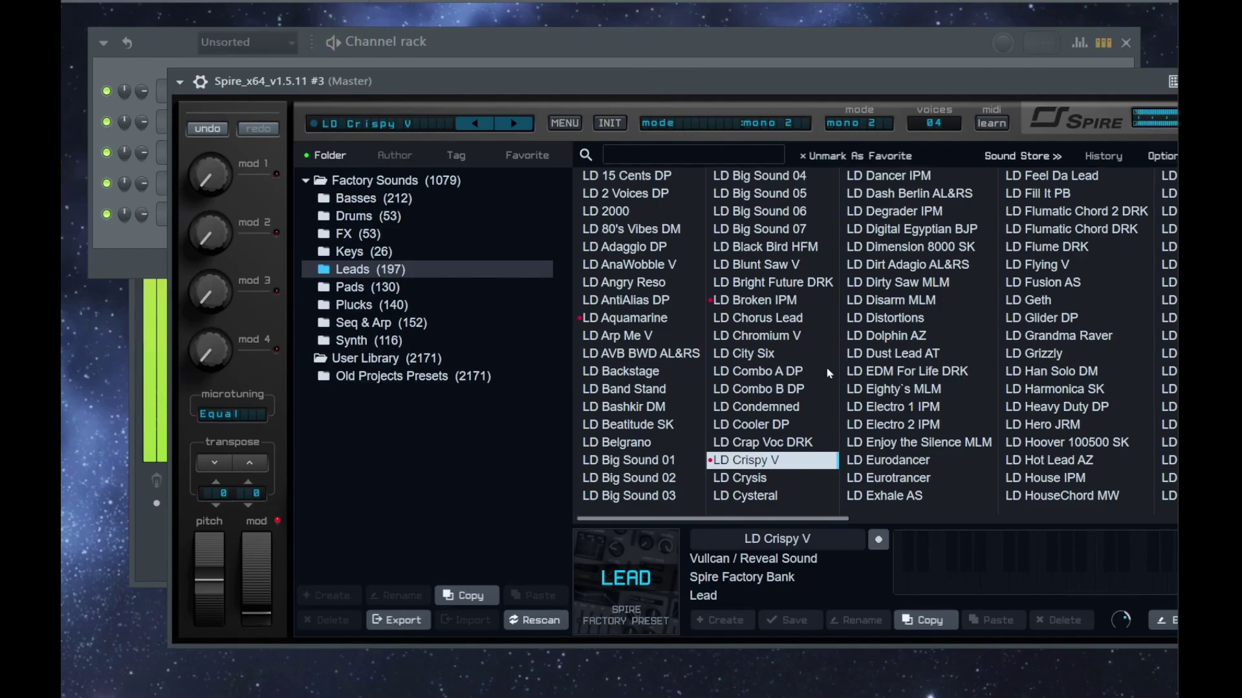
pyautogui.scroll(-5, 973, 359)
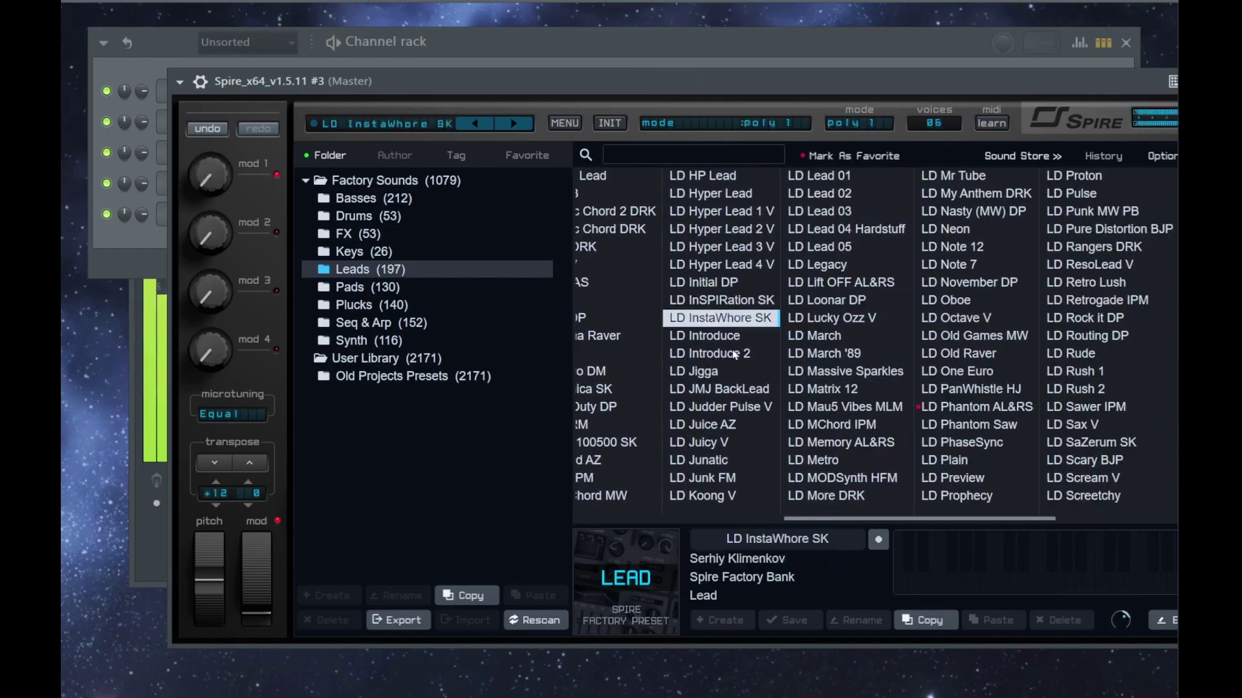
pyautogui.scroll(4, 689, 382)
pyautogui.click(776, 388)
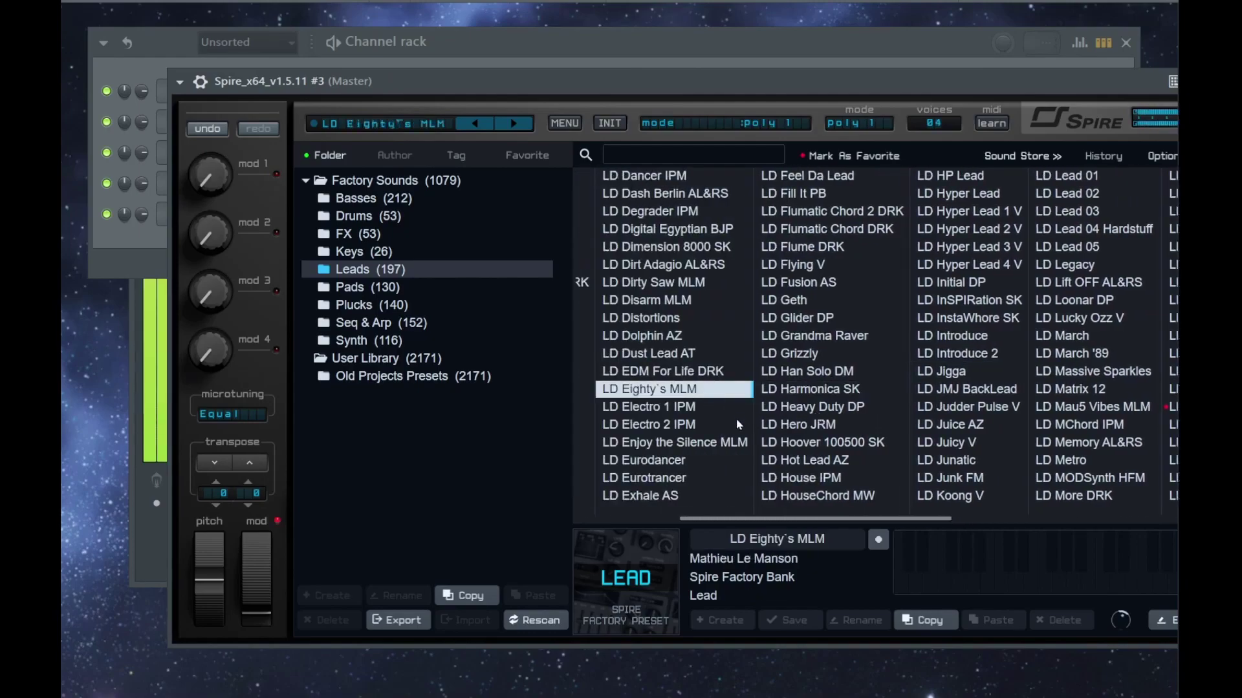
pyautogui.scroll(3, 740, 423)
pyautogui.click(769, 318)
pyautogui.click(776, 233)
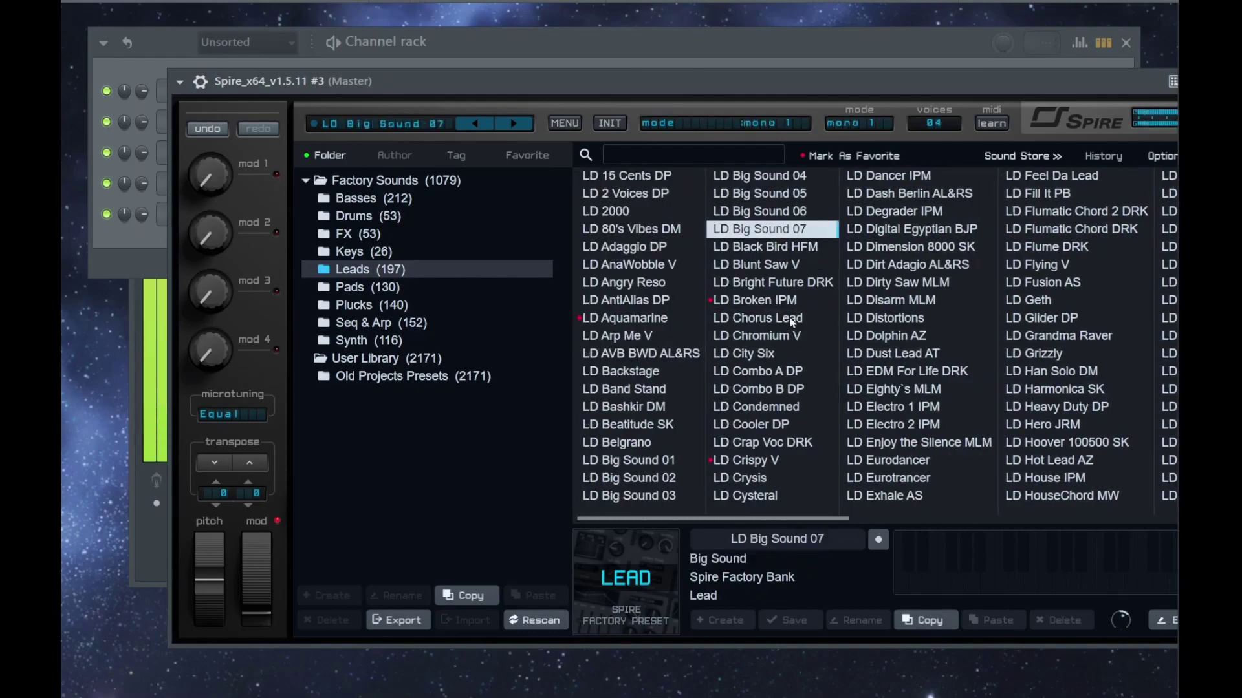
pyautogui.press('Escape')
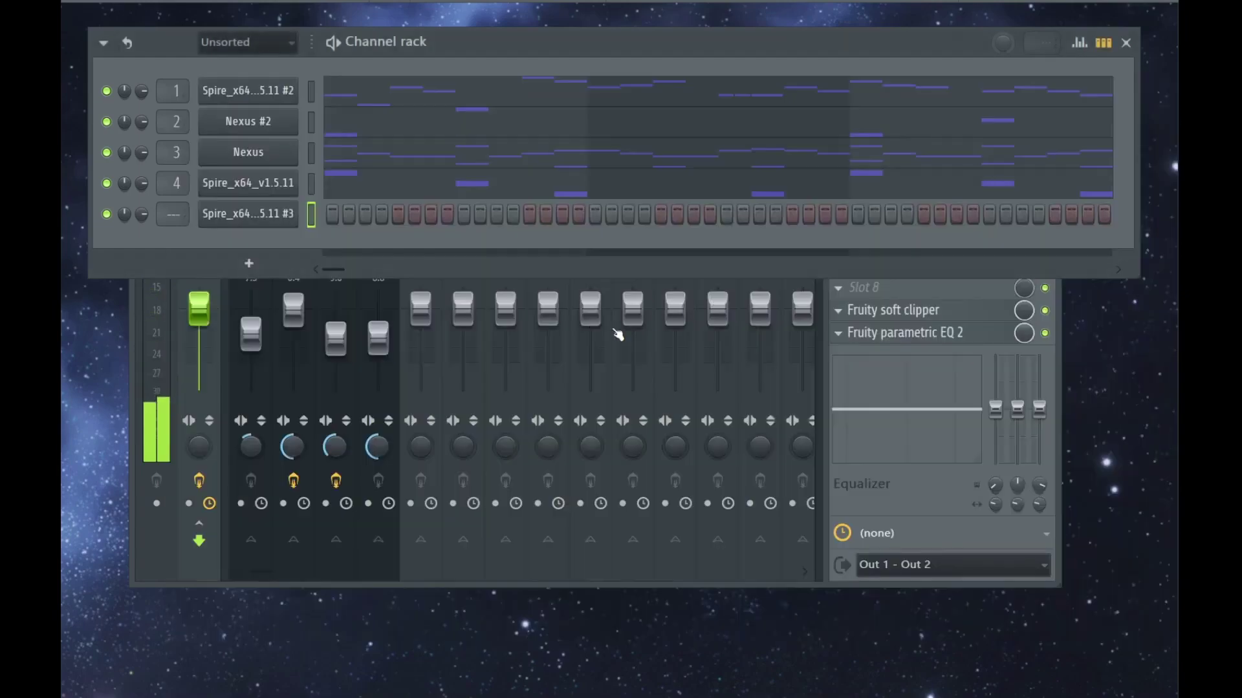
# In the Spire #3 piano roll, draw G#7 on beat 3 of bar 1, then D#7 and F7 on beats 1 and 3 of bar 2.
pyautogui.press('F7')
pyautogui.scroll(2, 153, 197)
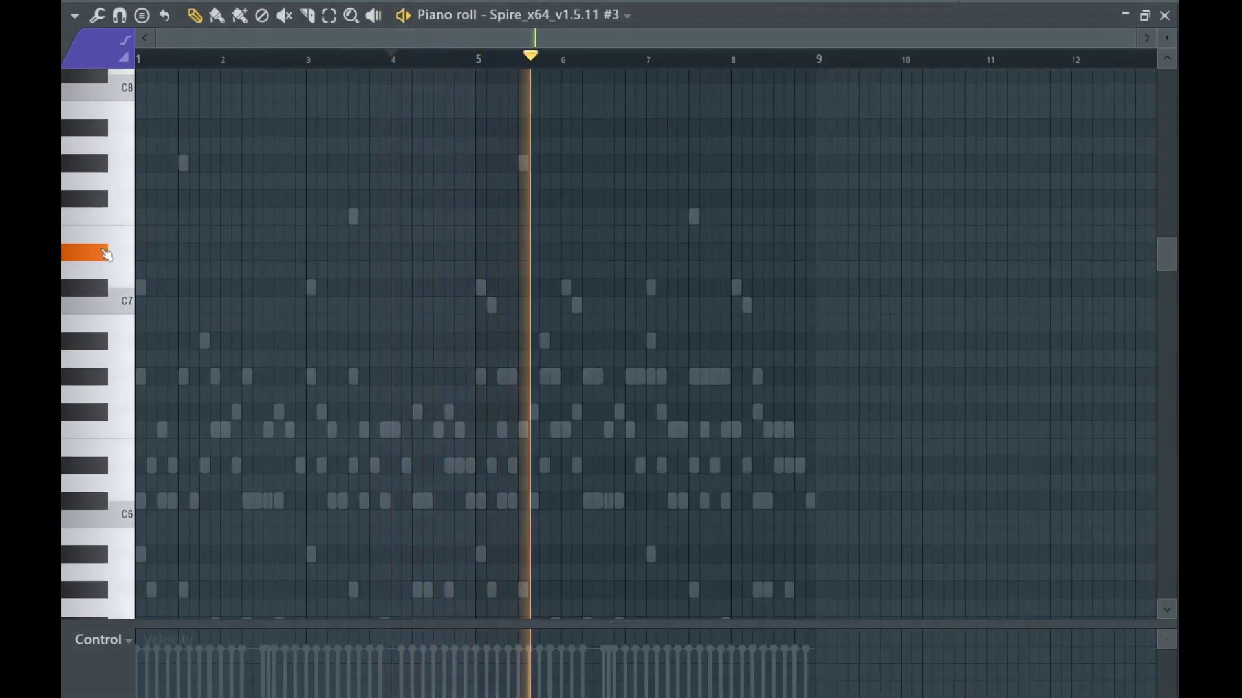
pyautogui.press('space')
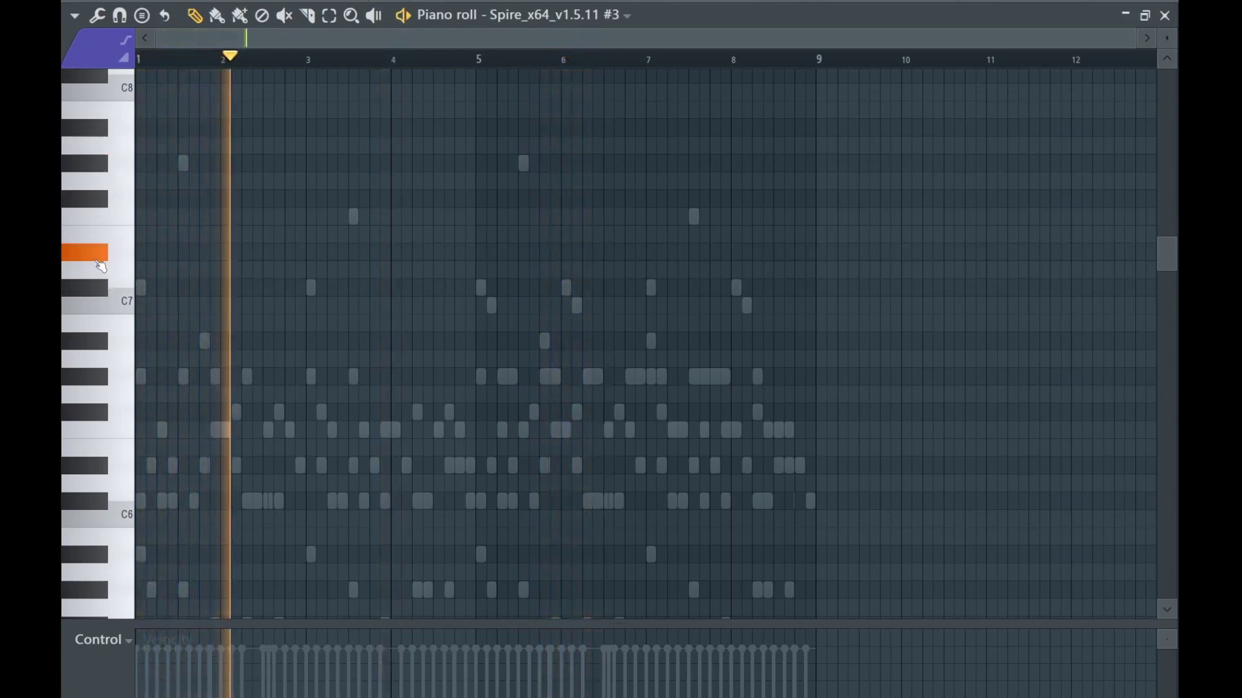
pyautogui.scroll(4, 102, 210)
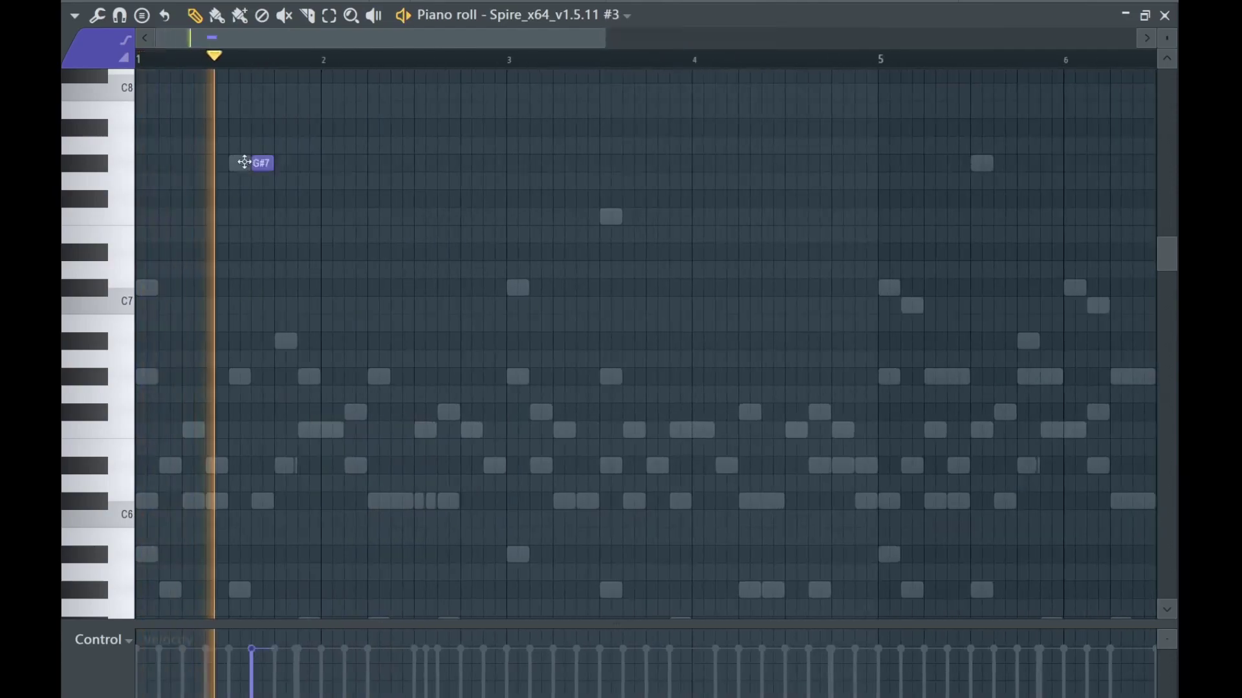
pyautogui.click(328, 252)
pyautogui.press('space')
pyautogui.press('space')
pyautogui.moveTo(250, 162); pyautogui.dragTo(297, 164)
pyautogui.moveTo(347, 255); pyautogui.dragTo(390, 253)
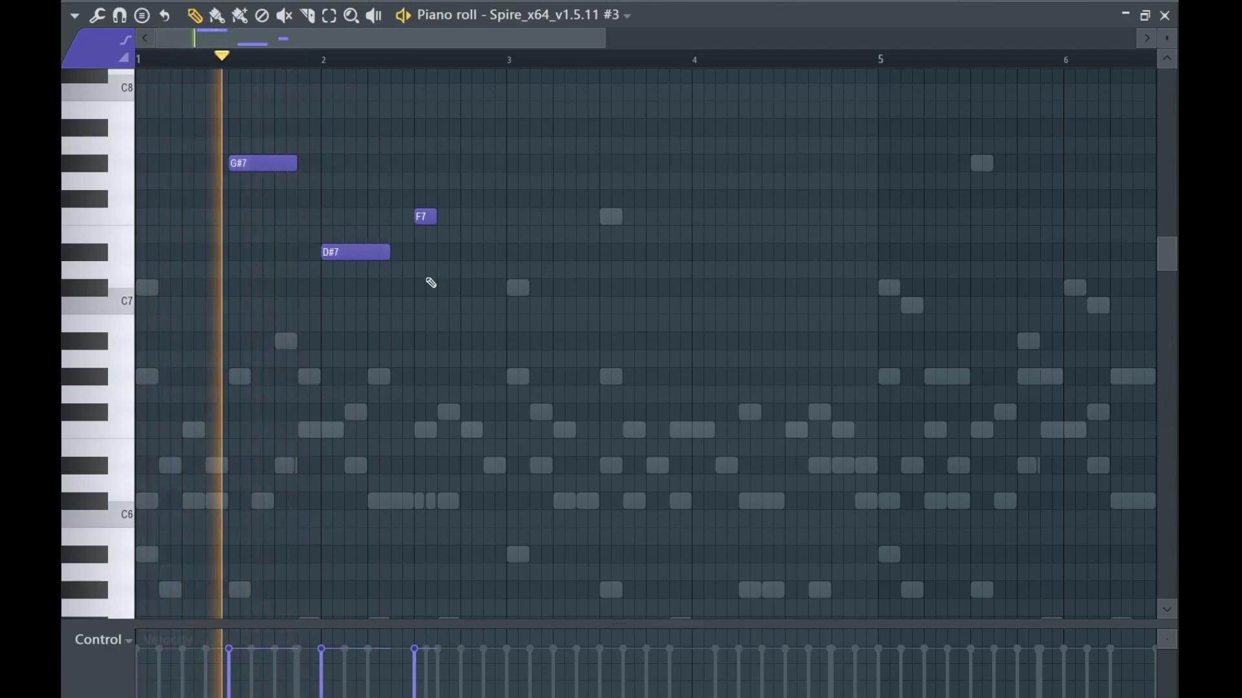
pyautogui.moveTo(434, 217); pyautogui.dragTo(482, 217)
# Add G#6 notes at the start of bars 1 and 3, and a C#7 in bar 3 ending together with the G#6.
pyautogui.scroll(-2, 490, 285)
pyautogui.press('space')
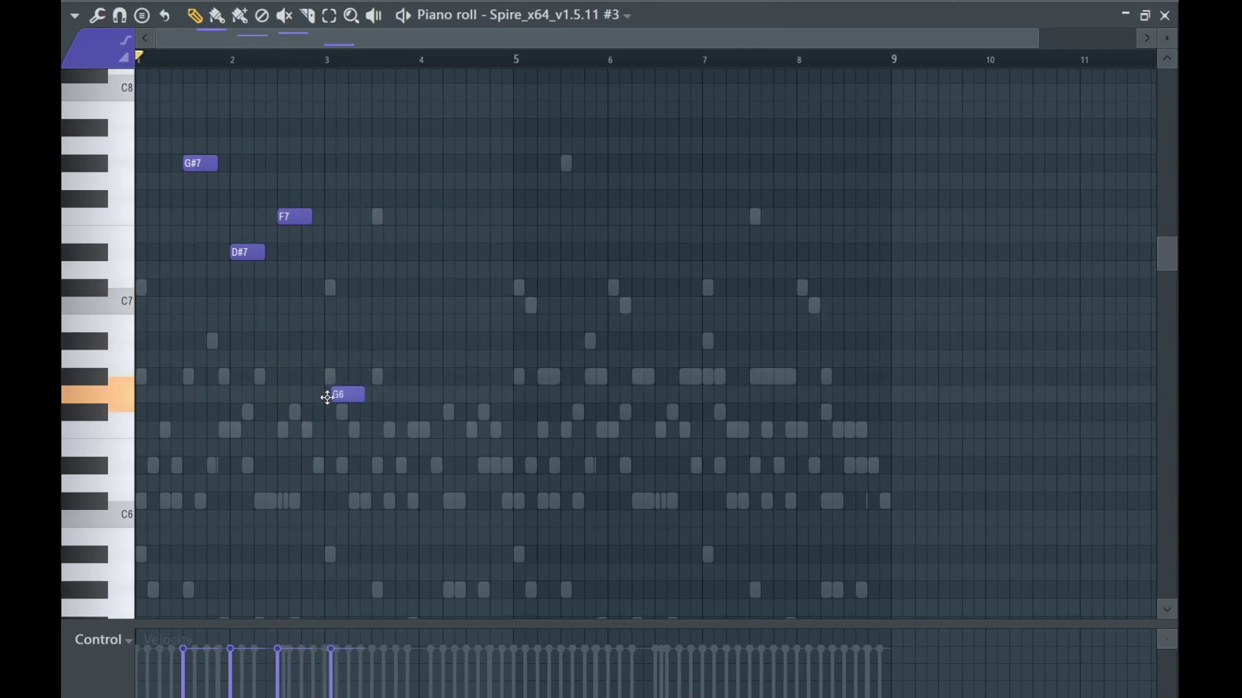
pyautogui.moveTo(144, 362); pyautogui.dragTo(108, 379)
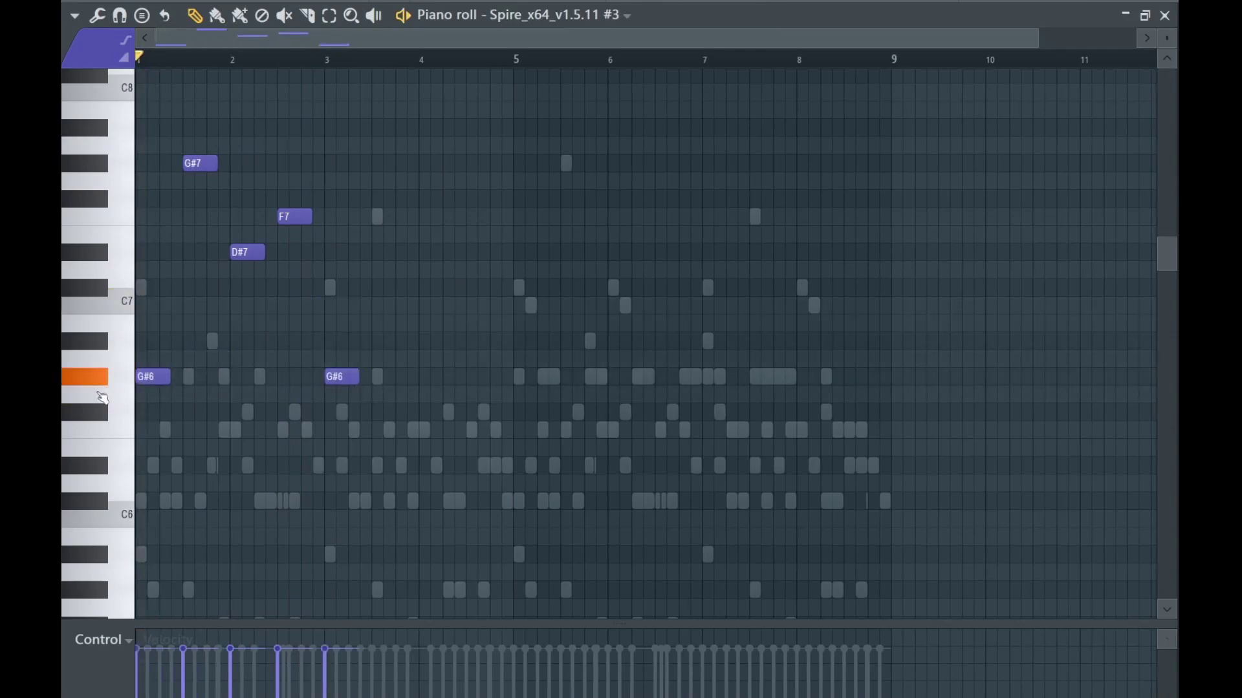
pyautogui.press('space')
pyautogui.scroll(3, 148, 323)
pyautogui.scroll(-3, 201, 291)
pyautogui.scroll(3, 287, 326)
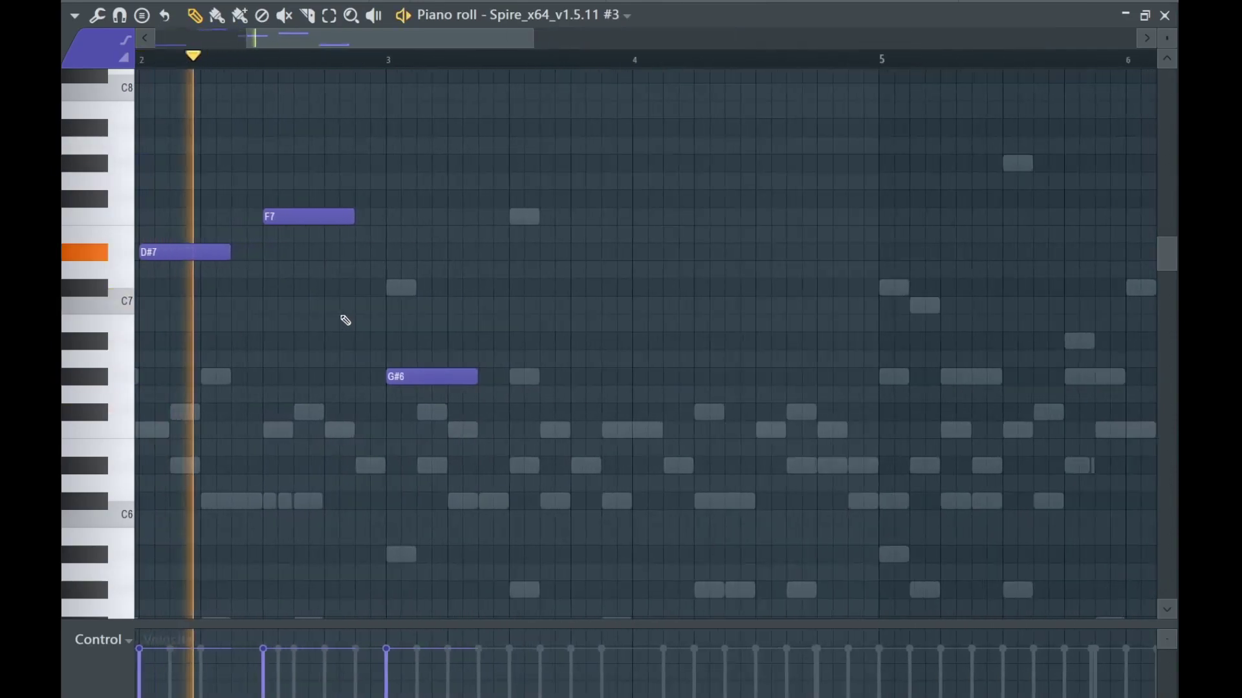
pyautogui.scroll(1, 342, 320)
pyautogui.click(447, 287)
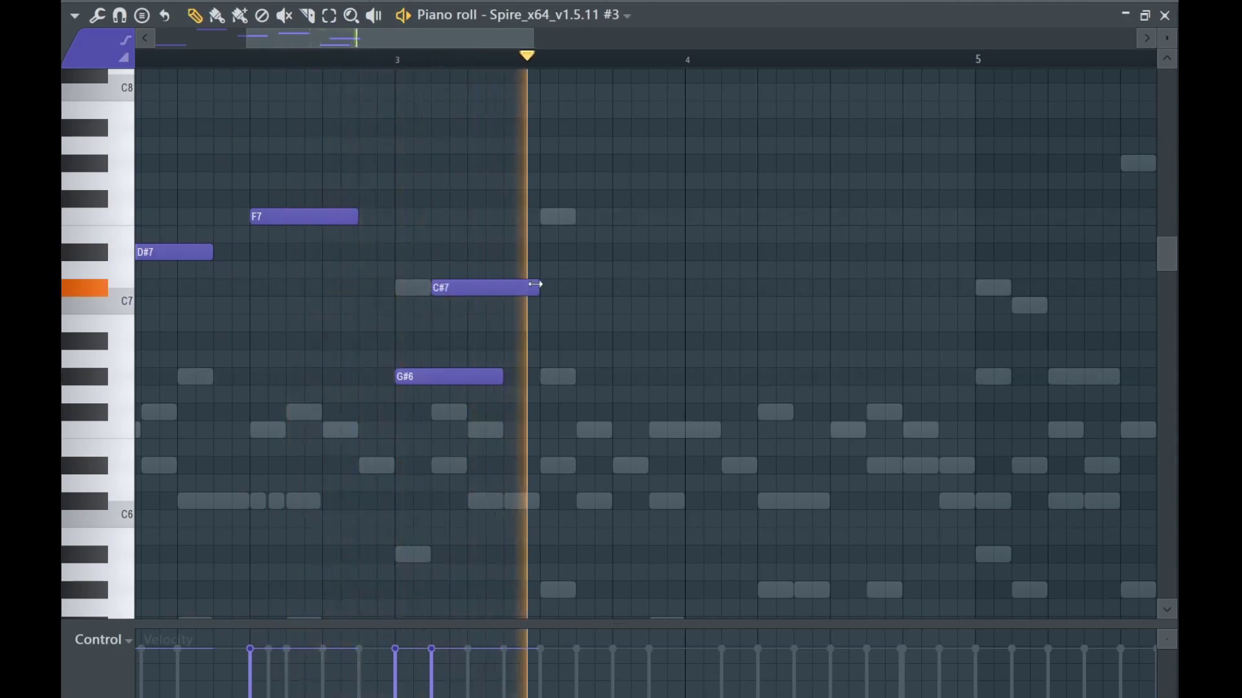
pyautogui.moveTo(535, 284); pyautogui.dragTo(503, 294)
pyautogui.scroll(-2, 355, 233)
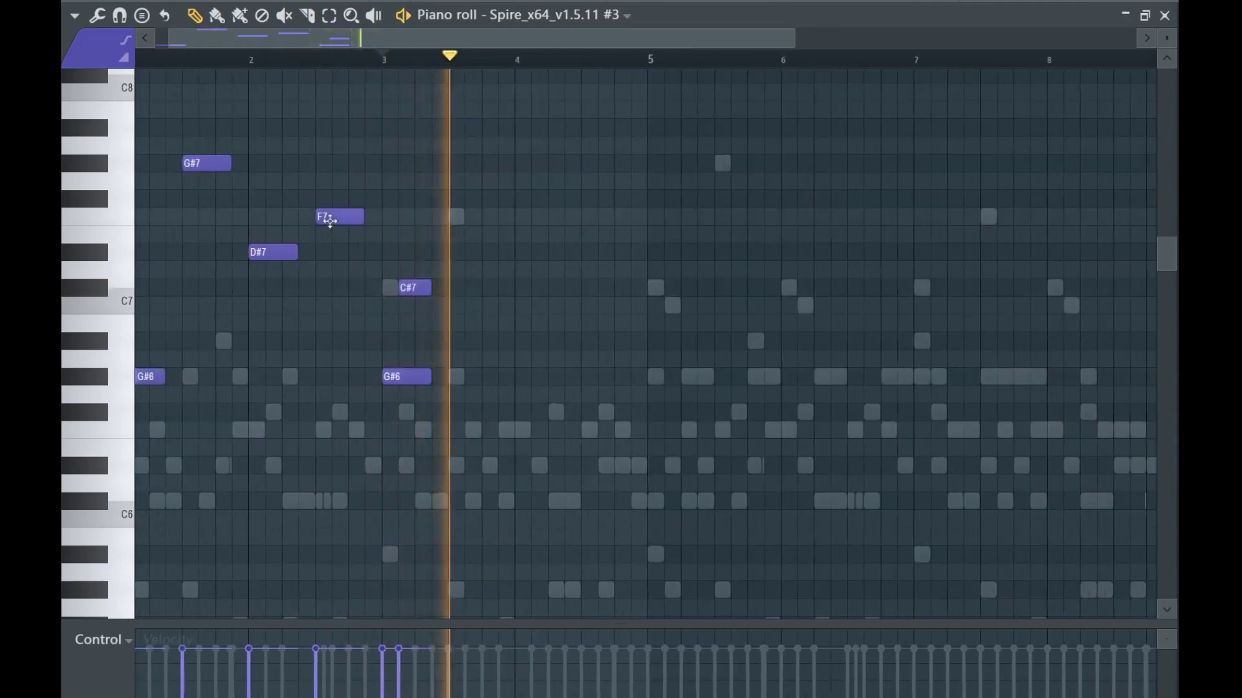
# Add G#7 on beat 3 of bar 3, followed by D#7 and C#7 on beats 1 and 3 of bar 4.
pyautogui.scroll(2, 518, 282)
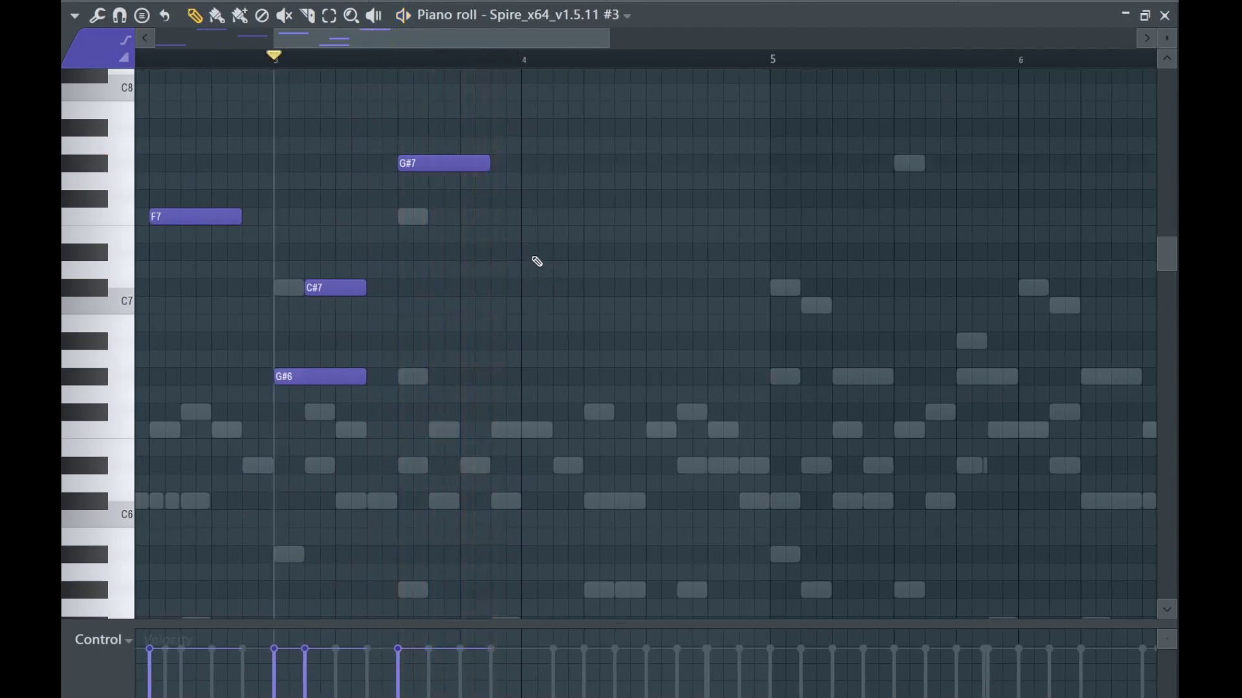
pyautogui.press('space')
pyautogui.scroll(-3, 646, 285)
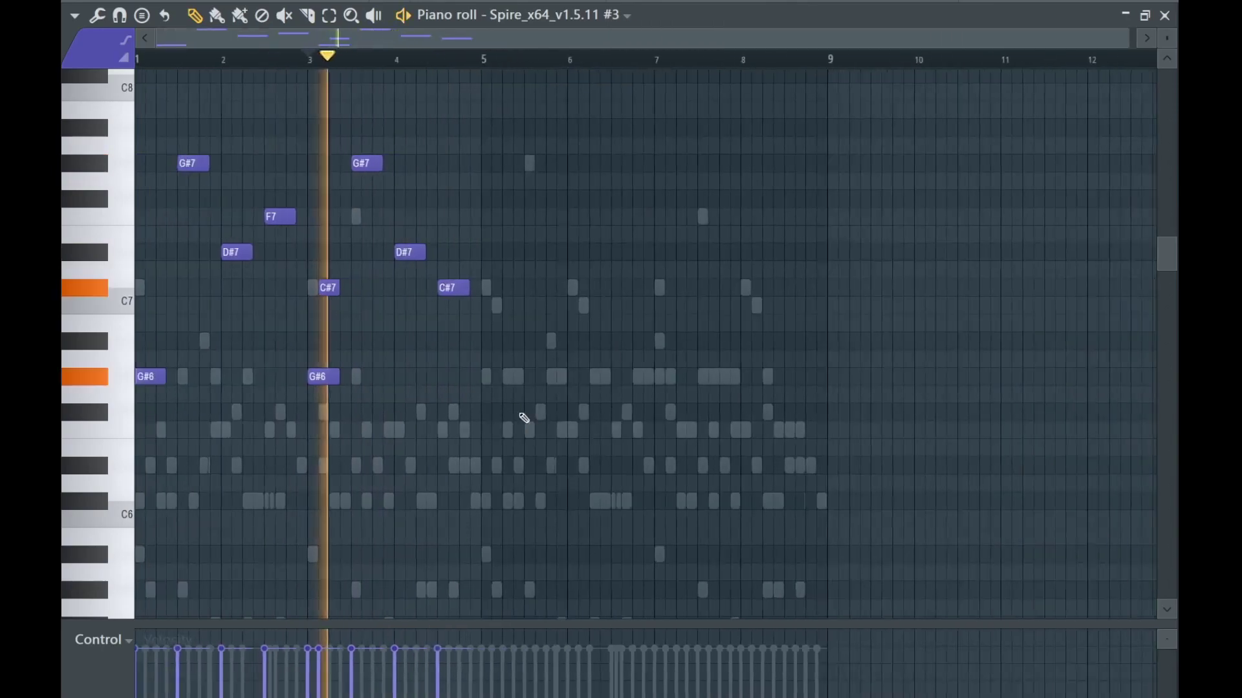
# Duplicate the four-bar melody into bars 5 to 8 and align the copy with the start of bar 5.
pyautogui.hotkey('ctrl', 'b')
pyautogui.scroll(2, 498, 323)
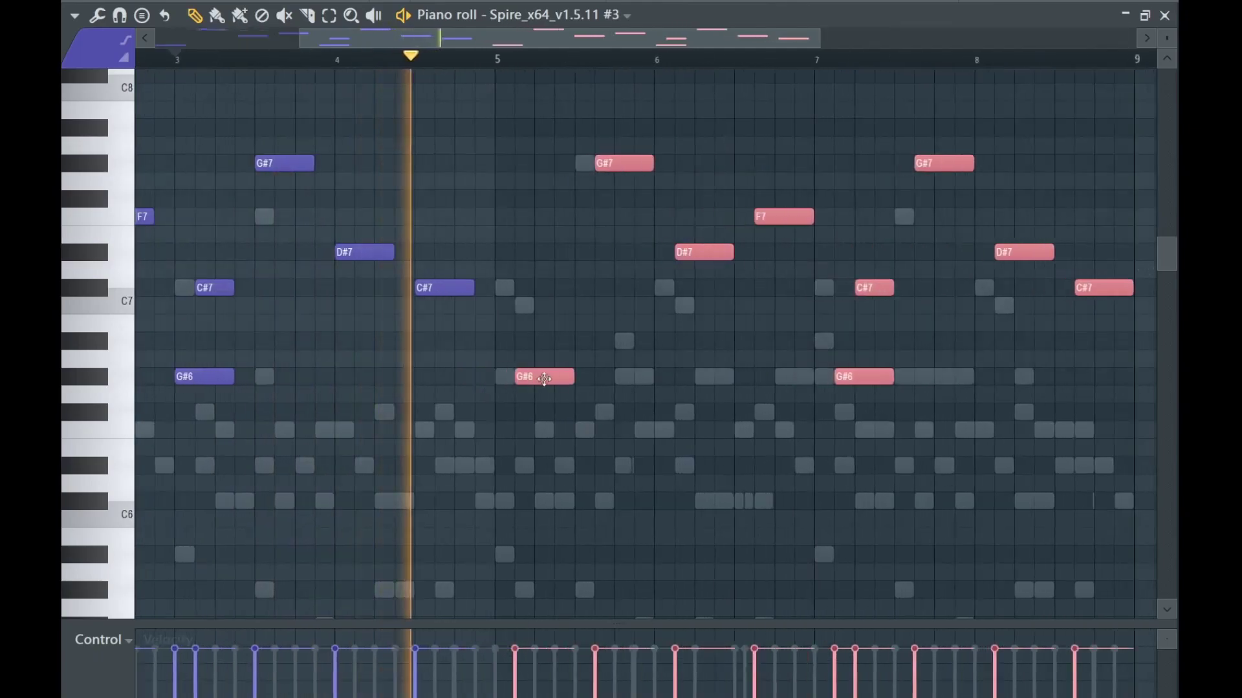
pyautogui.scroll(2, 569, 333)
# Add short C#7 and D#7 note pairs in both halves of bar 5.
pyautogui.click(619, 292)
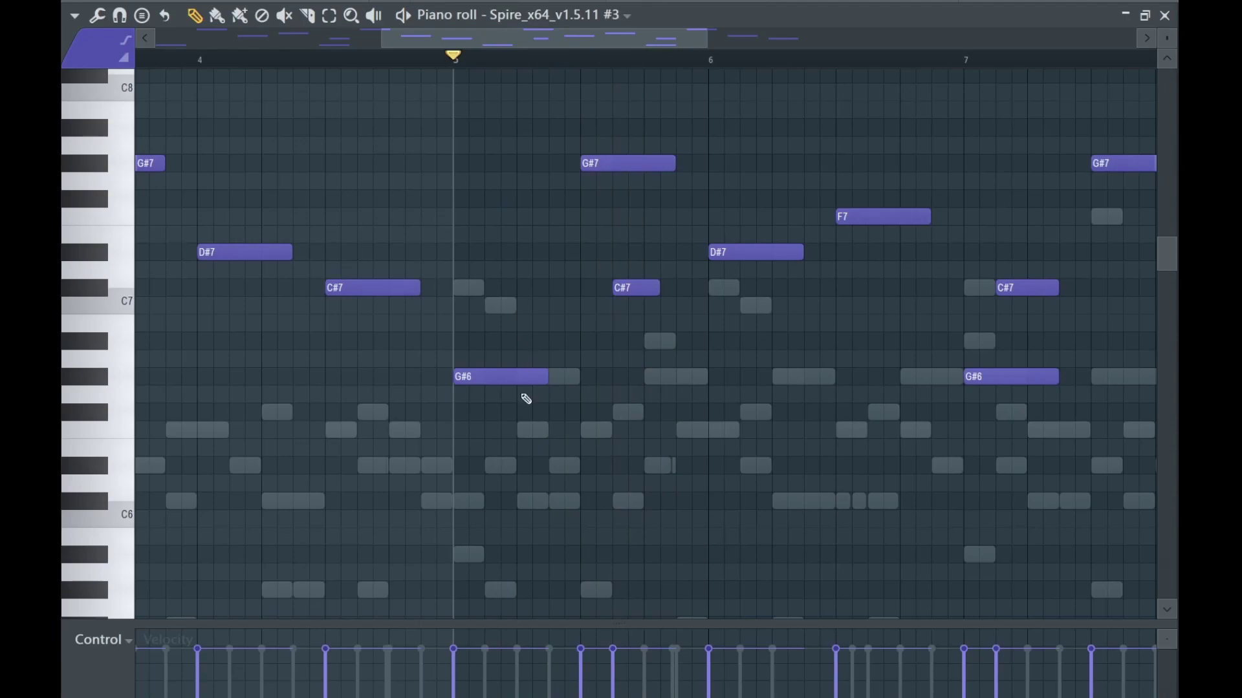
pyautogui.moveTo(514, 288); pyautogui.dragTo(498, 288)
pyautogui.click(534, 253)
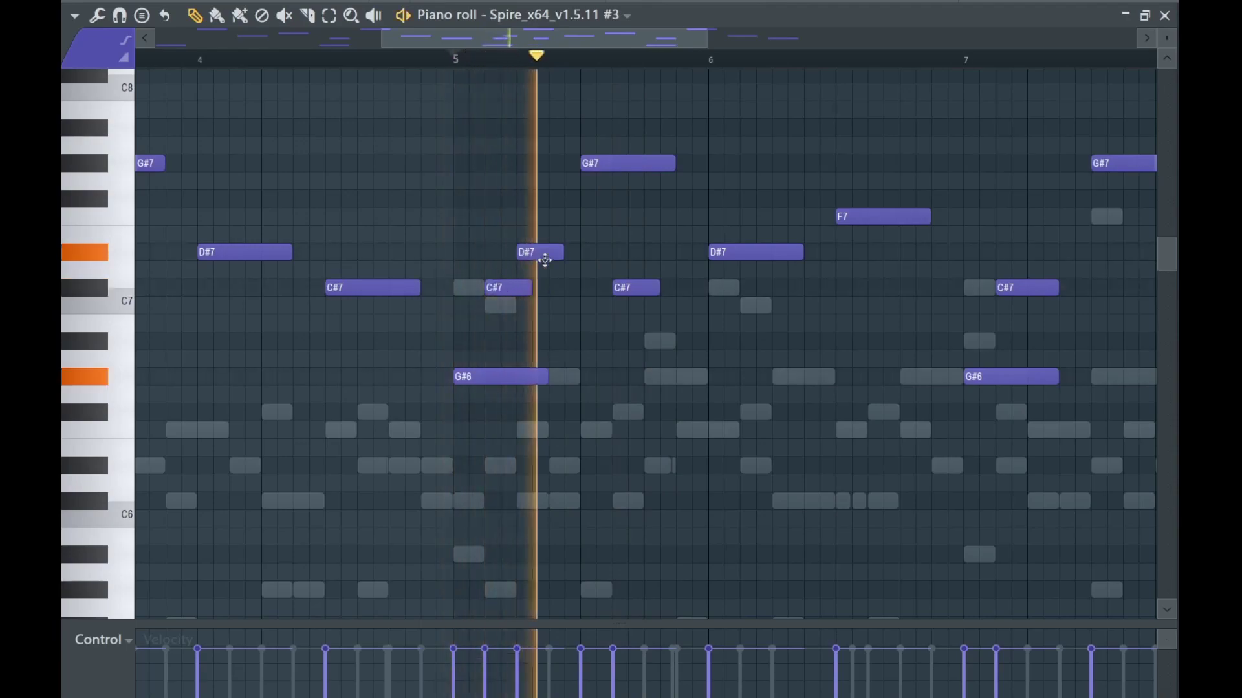
pyautogui.click(502, 266)
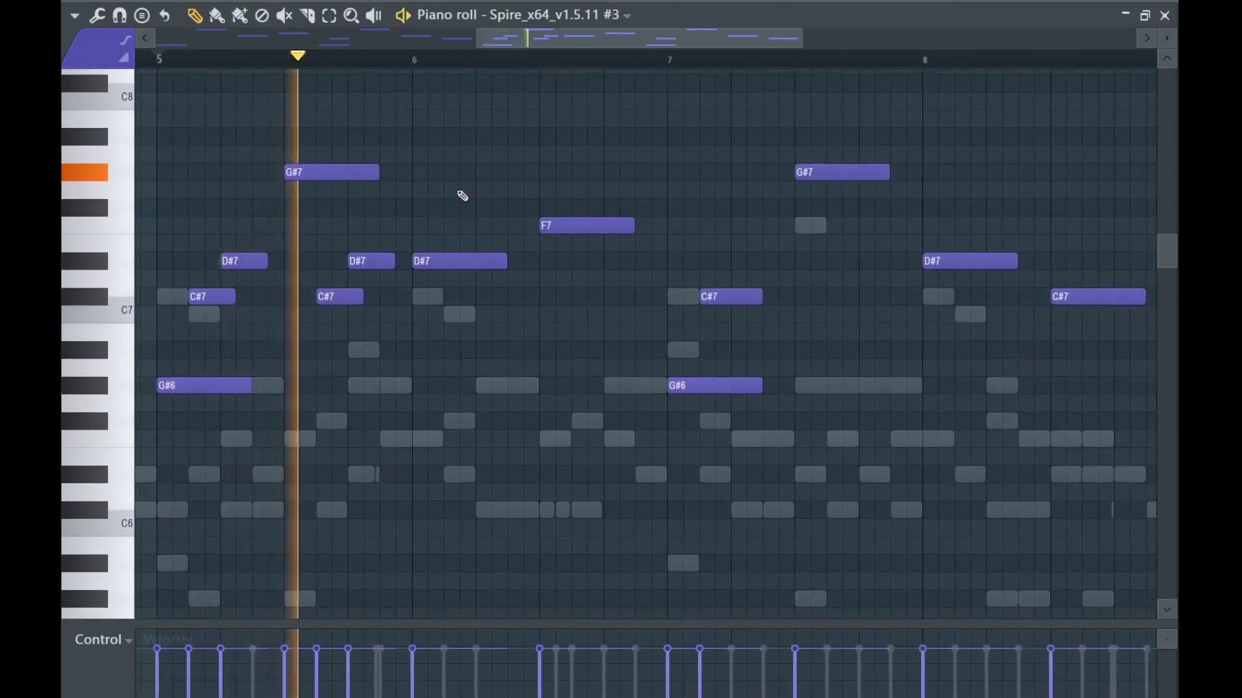
# Add a short C#7 and a short F#7 in the first half of bar 6.
pyautogui.click(448, 315)
pyautogui.press('space')
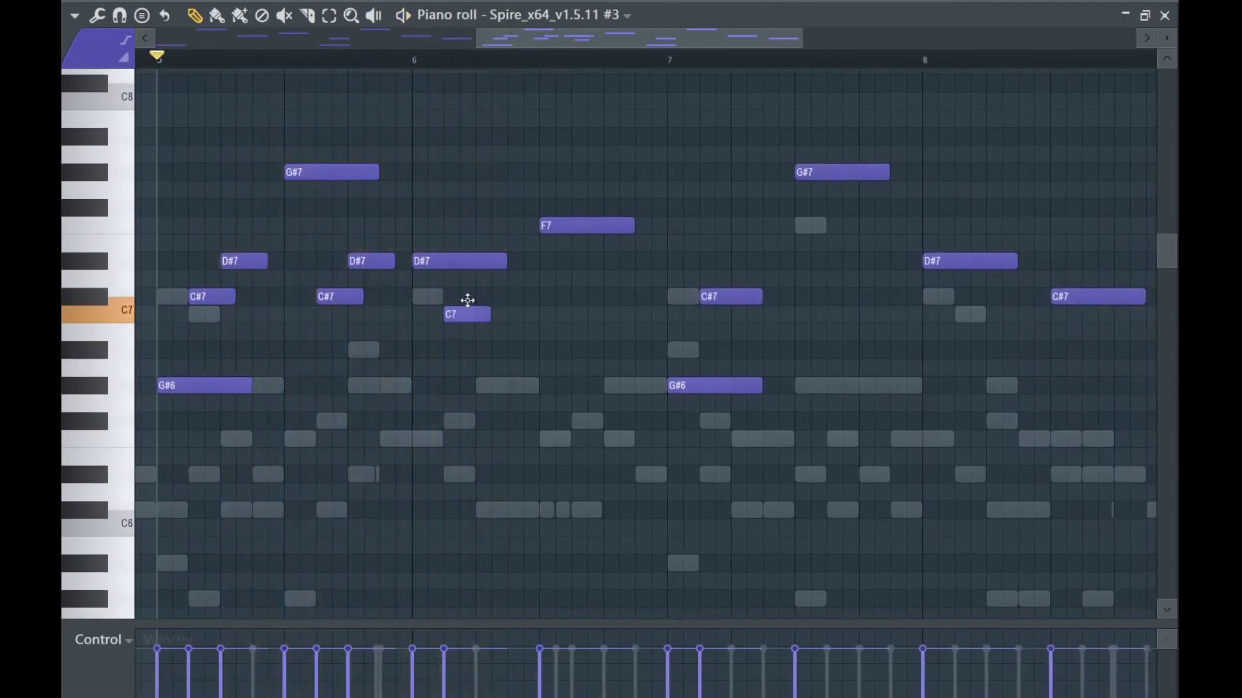
pyautogui.press('space')
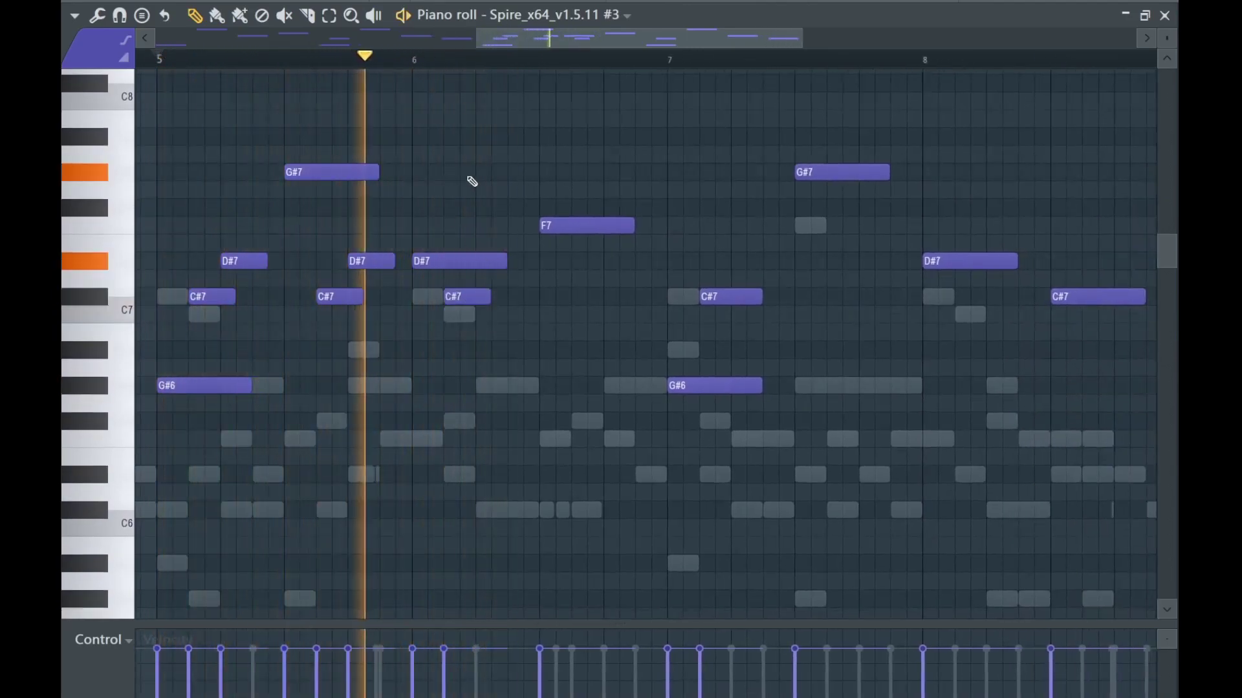
pyautogui.click(486, 176)
pyautogui.hscroll(1, 518, 174)
pyautogui.press('space')
pyautogui.moveTo(466, 182); pyautogui.dragTo(451, 217)
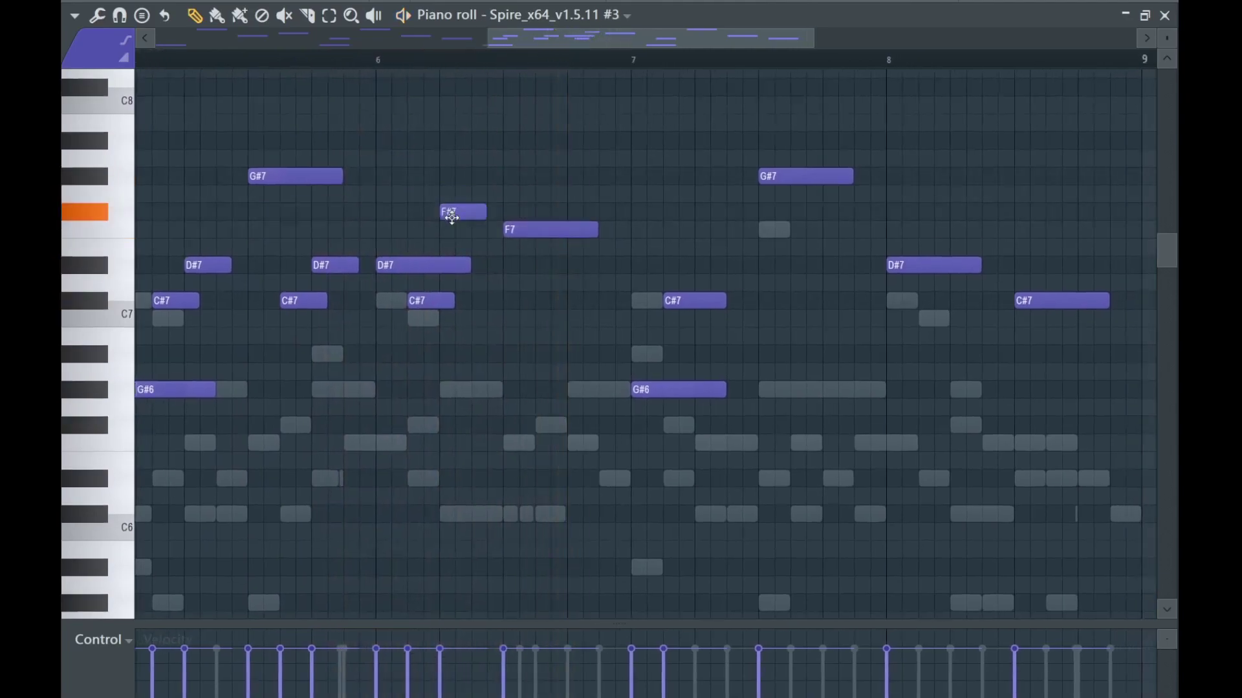
# Rework the second half of bar 6 with C#7, F#7 and an F7 on beat 4 that ends at bar 7.
pyautogui.press('space')
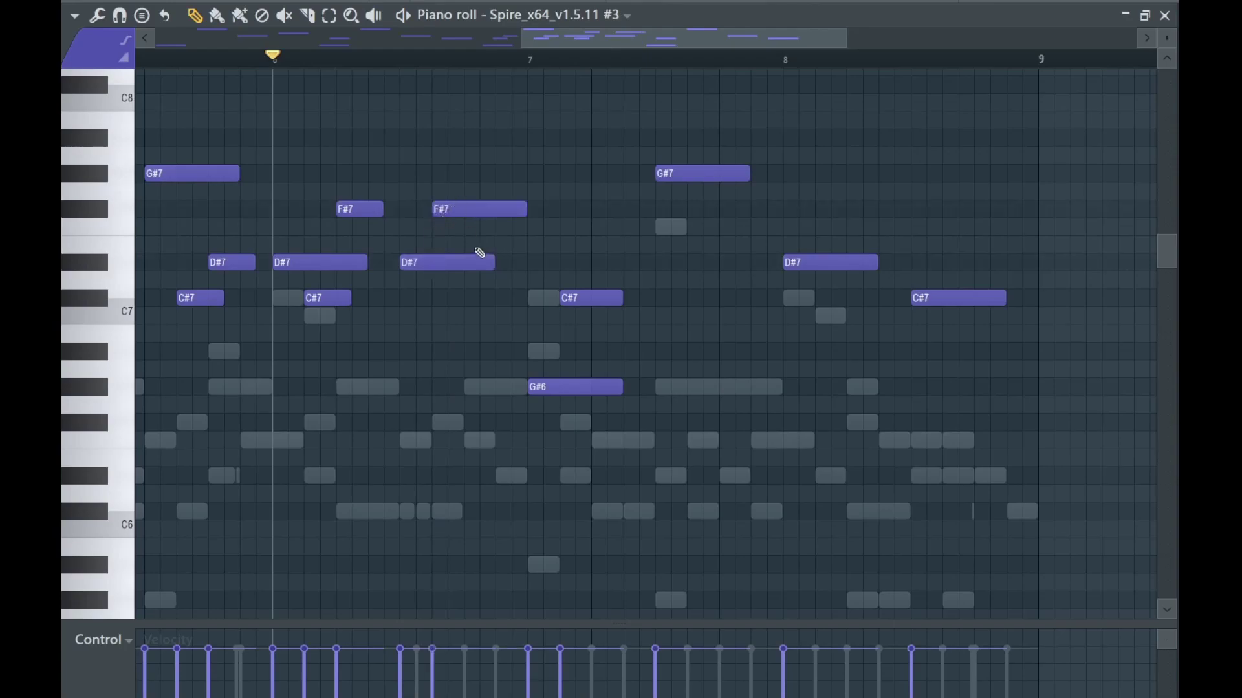
pyautogui.moveTo(471, 252); pyautogui.dragTo(471, 263)
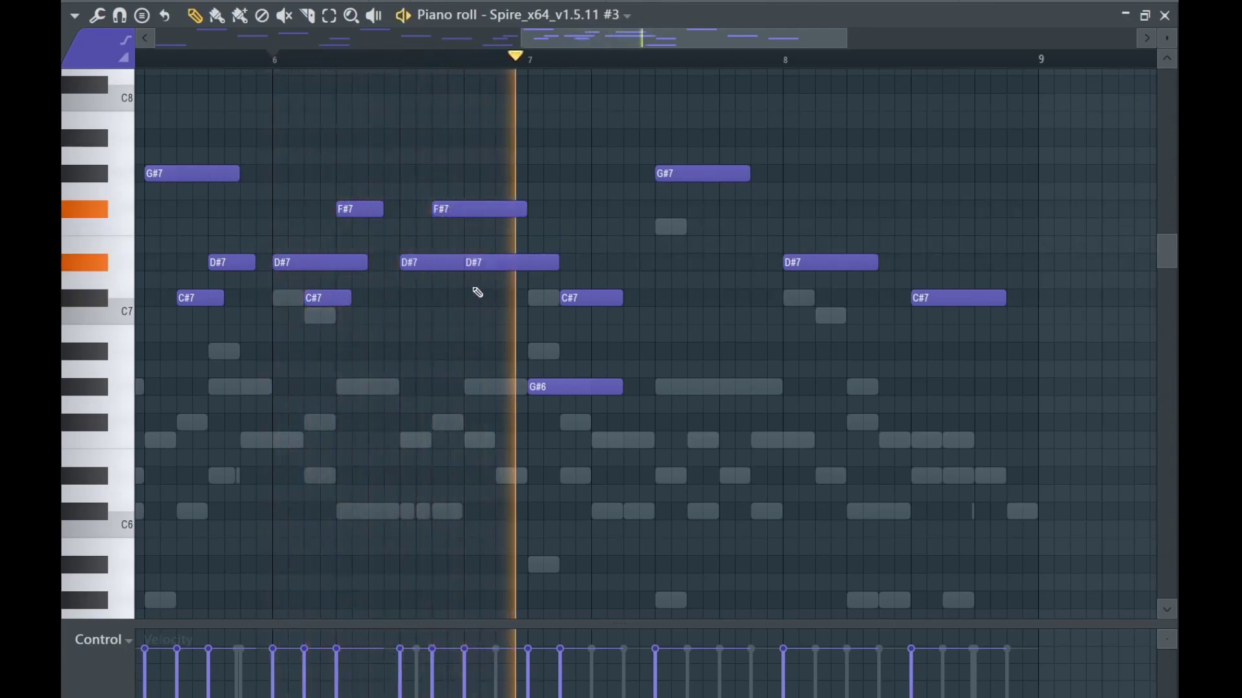
pyautogui.press('space')
pyautogui.press('space')
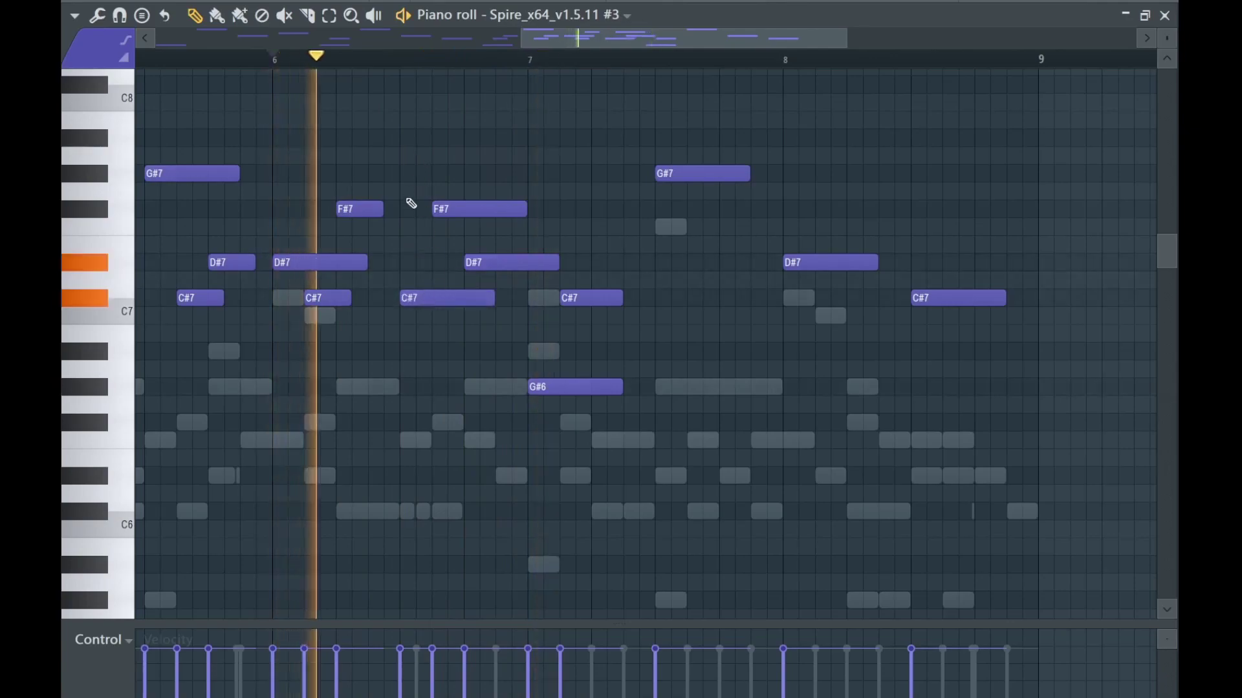
pyautogui.press('space')
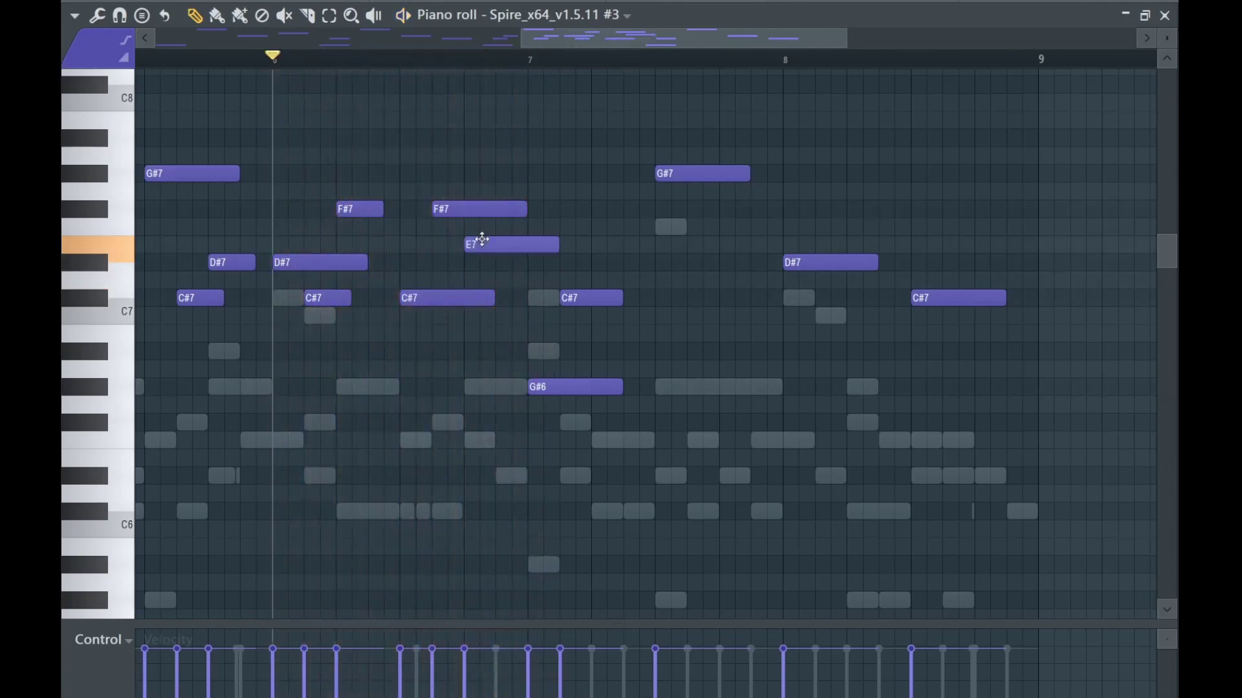
pyautogui.press('space')
pyautogui.scroll(-2, 530, 278)
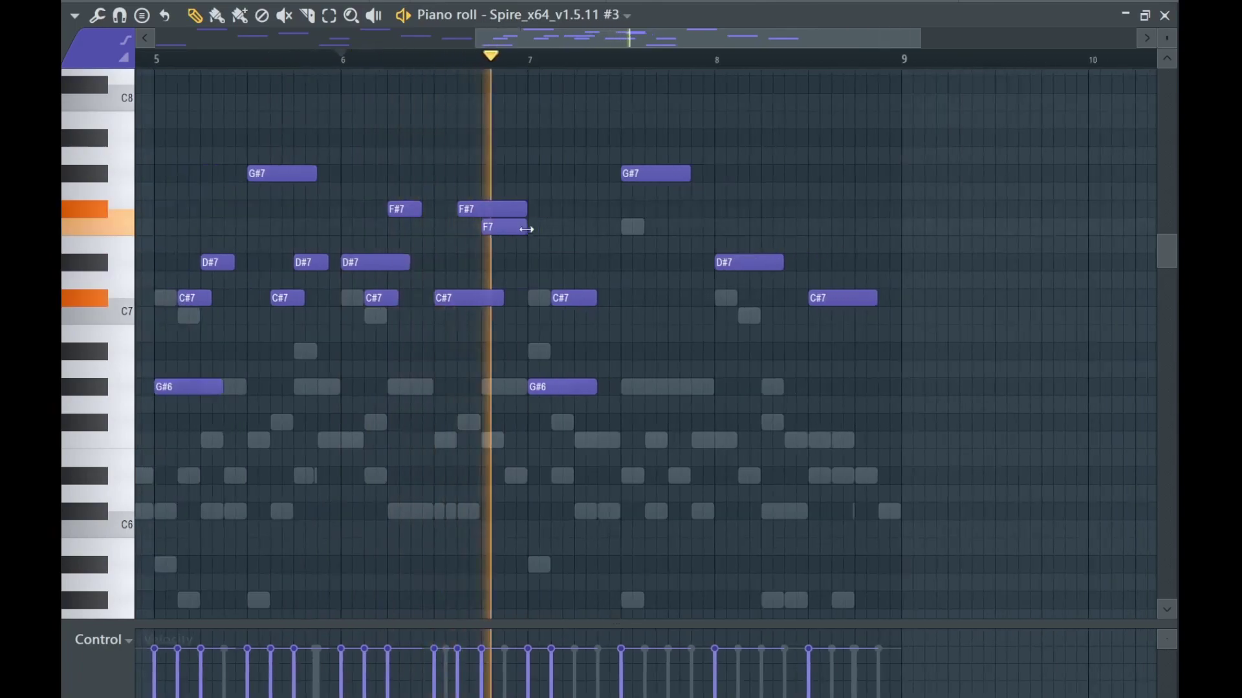
pyautogui.scroll(-3, 548, 241)
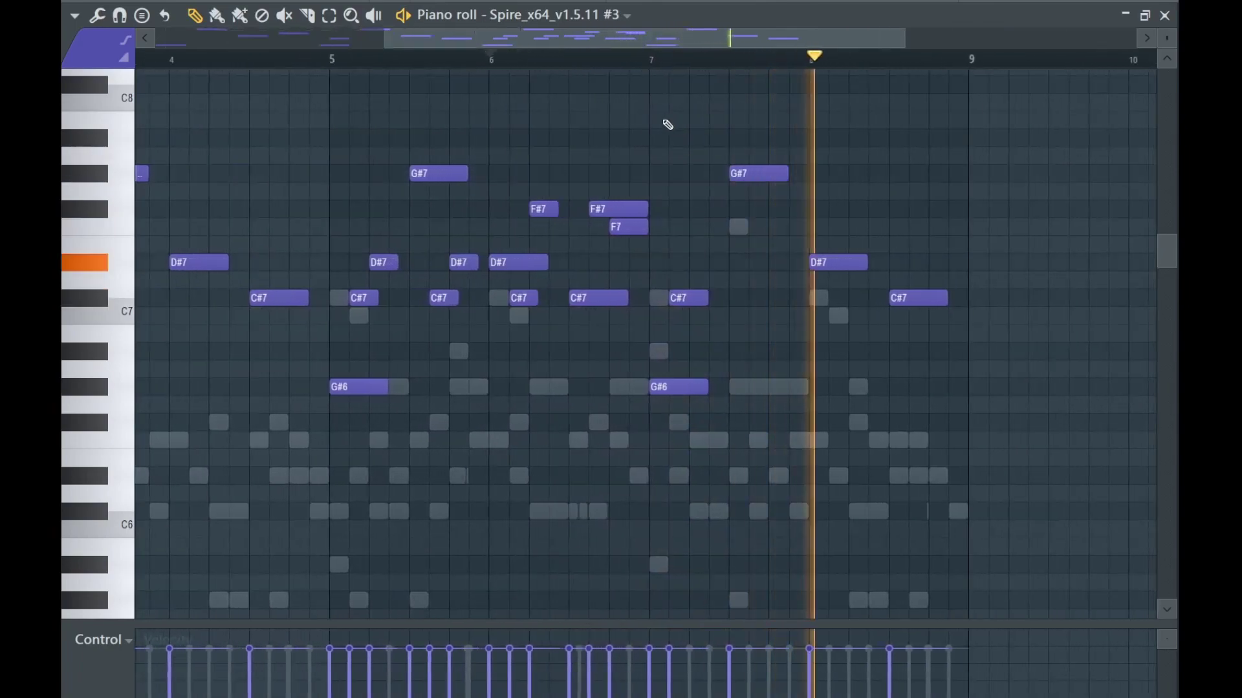
# Add a short G#7 one sixteenth after the start of bar 7 and play from that bar.
pyautogui.scroll(4, 637, 272)
pyautogui.press('space')
pyautogui.click(651, 60)
pyautogui.moveTo(670, 132); pyautogui.dragTo(419, 134)
pyautogui.moveTo(430, 176)
pyautogui.mouseDown()
pyautogui.moveTo(416, 178)
pyautogui.moveTo(435, 206)
pyautogui.moveTo(439, 176)
pyautogui.mouseUp()
pyautogui.press('space')
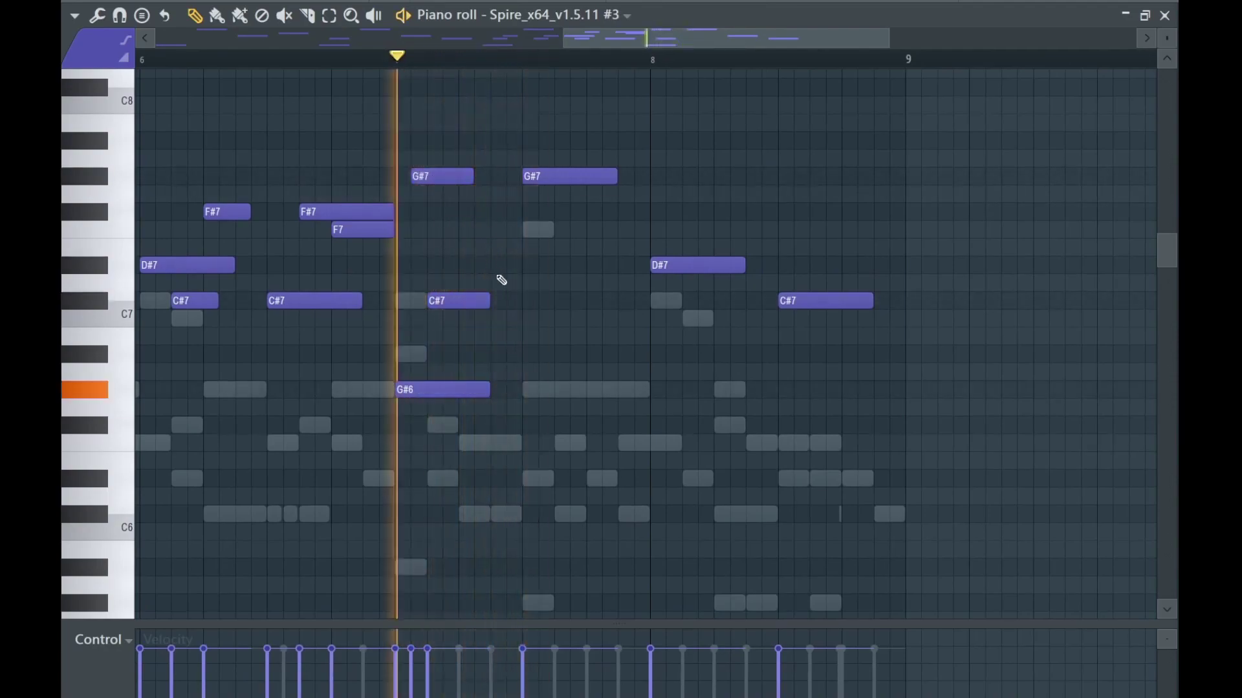
# Add an F7 note on beat 2 of bar 7 and play the bar back.
pyautogui.click(463, 211)
pyautogui.press('space')
pyautogui.press('space')
pyautogui.moveTo(488, 216); pyautogui.dragTo(488, 235)
pyautogui.press('space')
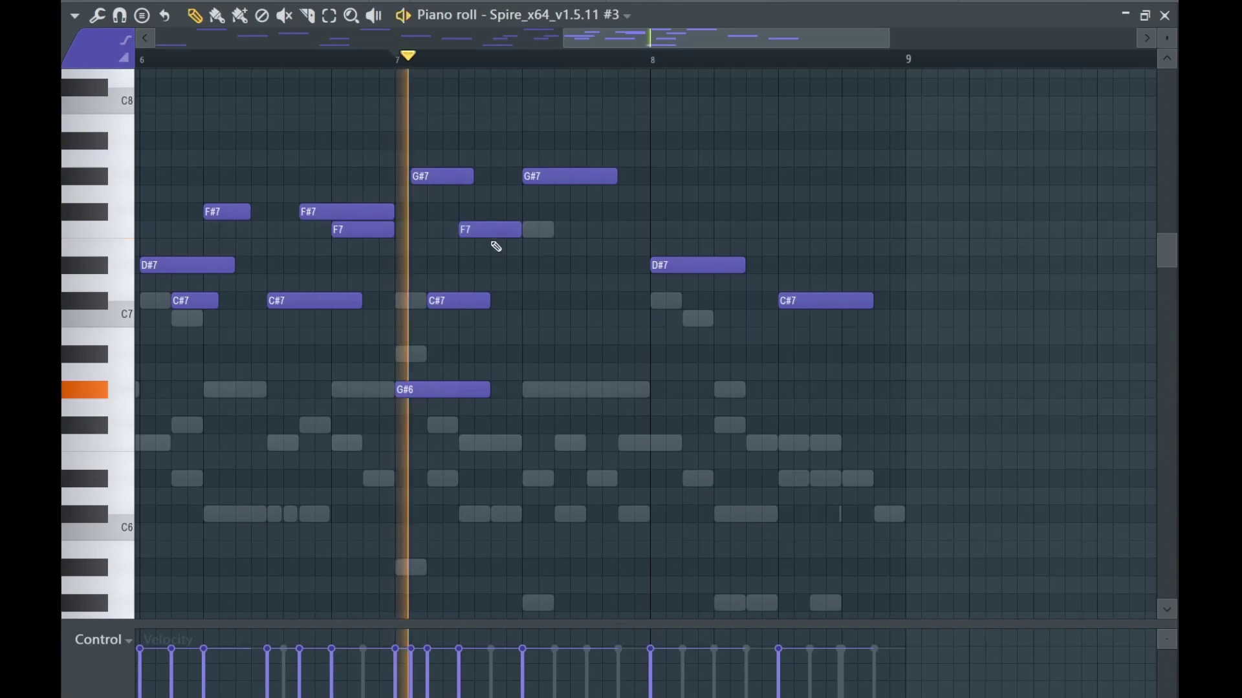
pyautogui.press('space')
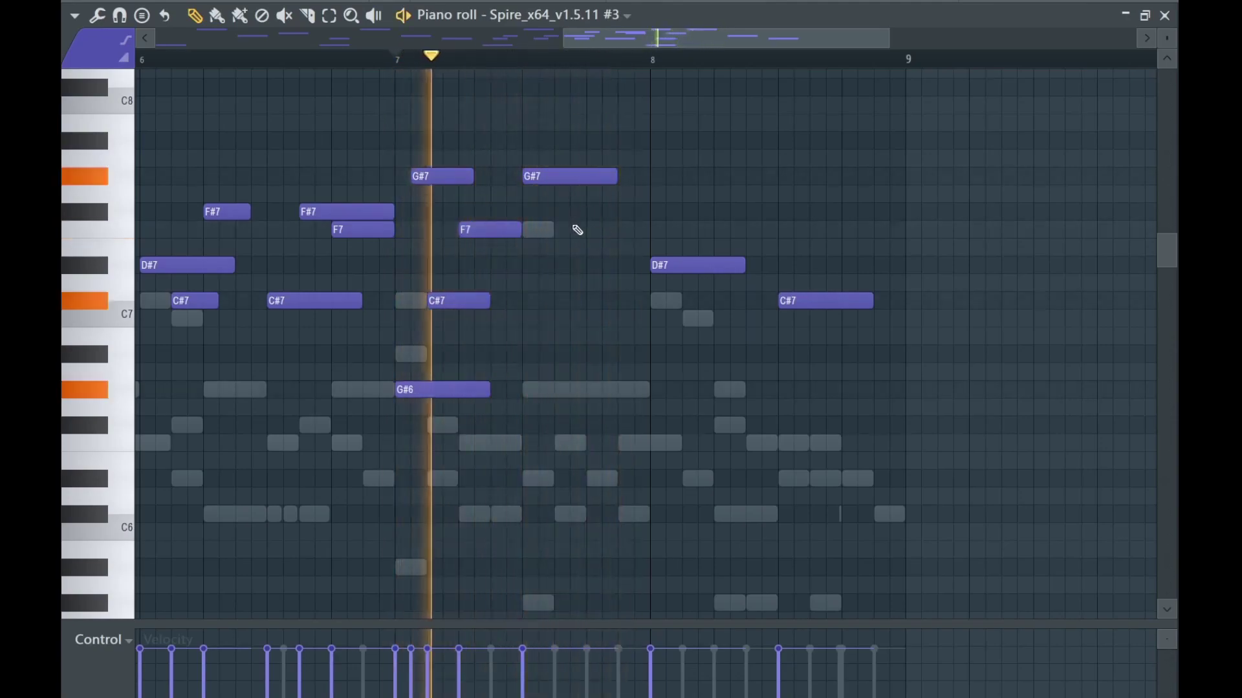
# Add another F7 on beat 4 of bar 7, ending at bar 8, and replay the passage.
pyautogui.press('space')
pyautogui.moveTo(571, 266)
pyautogui.mouseDown()
pyautogui.moveTo(560, 231)
pyautogui.moveTo(582, 249)
pyautogui.moveTo(593, 230)
pyautogui.moveTo(604, 238)
pyautogui.mouseUp()
pyautogui.press('space')
pyautogui.press('space')
pyautogui.press('space')
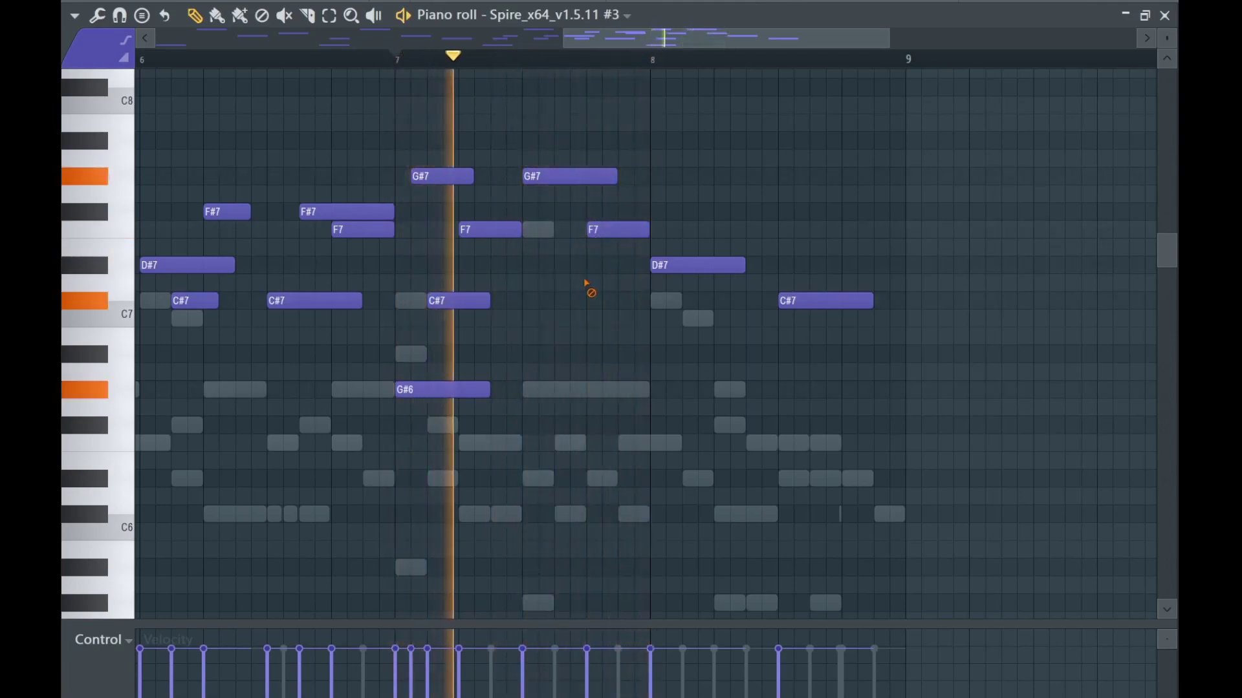
# Rework bar 8 with D#7 notes on beats 1, 2 and 3, an F7 half a beat into the bar and C#7 on beat 4.
pyautogui.press('space')
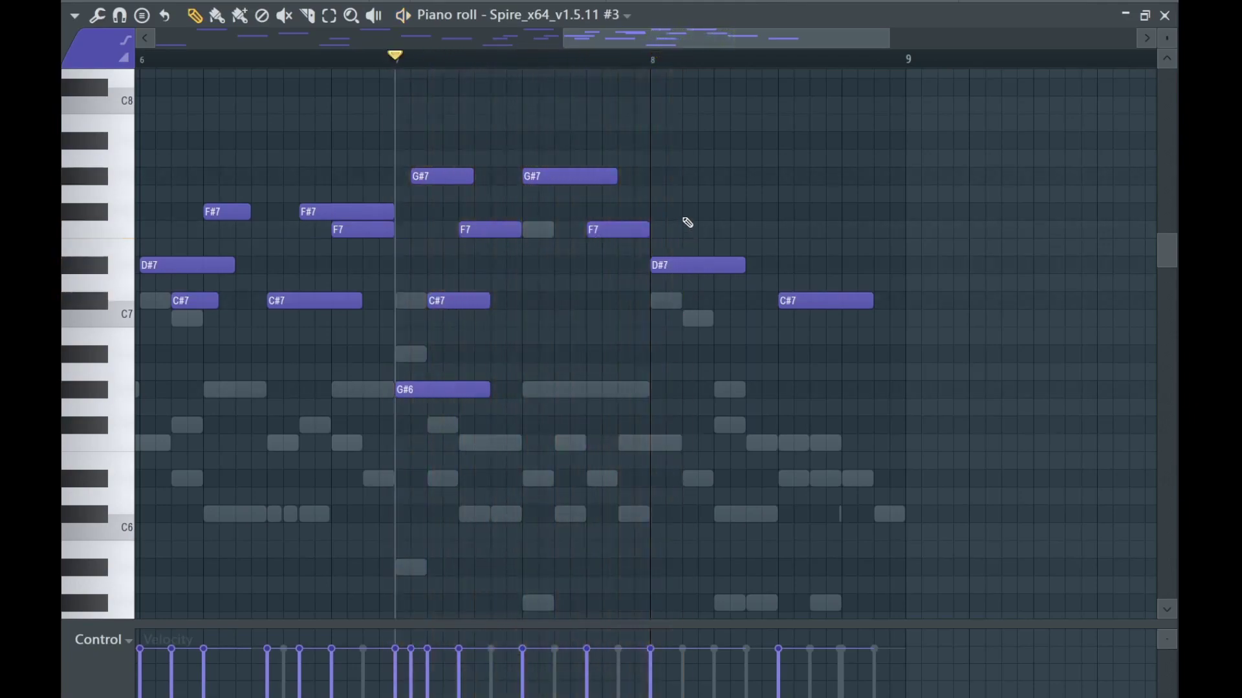
pyautogui.click(689, 228)
pyautogui.press('space')
pyautogui.moveTo(789, 327); pyautogui.dragTo(625, 348)
pyautogui.rightClick(543, 278)
pyautogui.press('space')
pyautogui.click(555, 347)
pyautogui.press('space')
pyautogui.press('space')
pyautogui.scroll(2, 548, 353)
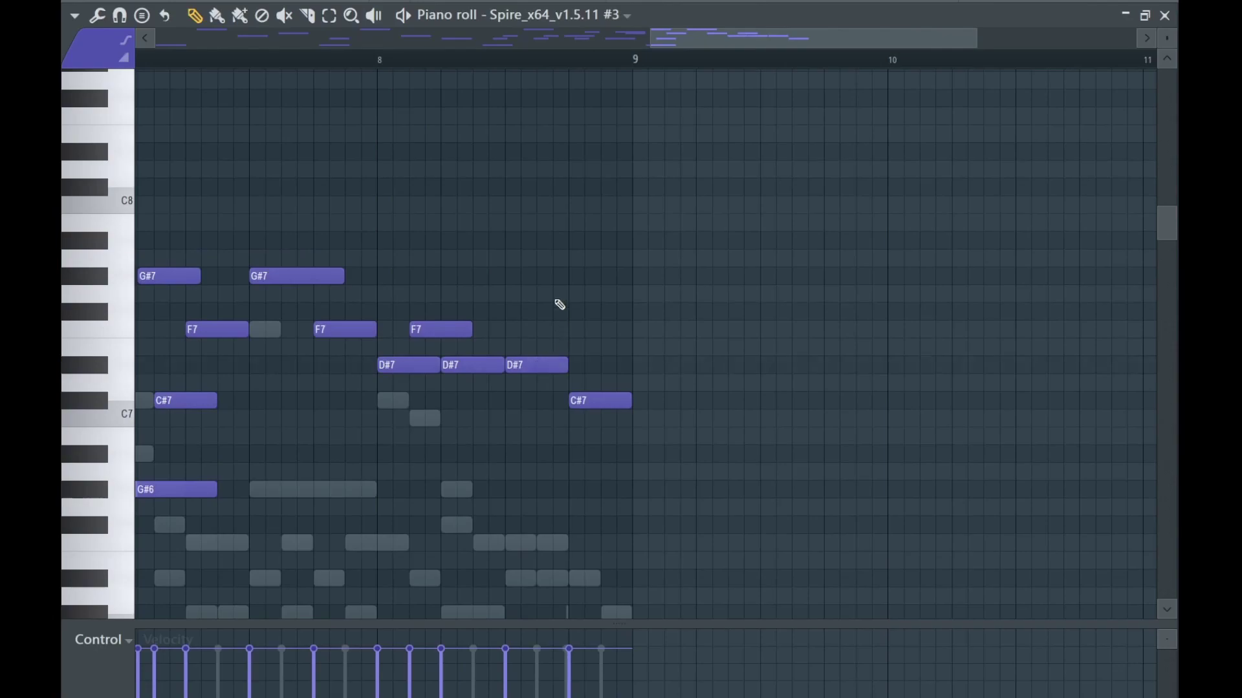
# Add a short C#8 in bar 8, half a beat after beat 3, and replay the ending.
pyautogui.click(507, 188)
pyautogui.press('space')
pyautogui.click(510, 60)
pyautogui.press('space')
pyautogui.press('space')
pyautogui.moveTo(564, 188); pyautogui.dragTo(539, 189)
pyautogui.press('space')
pyautogui.press('space')
pyautogui.press('space')
pyautogui.press('space')
# Play the full eight-bar Spire #3 counter-melody from bar 1 together with the other layers.
pyautogui.scroll(-3, 403, 220)
pyautogui.moveTo(189, 65); pyautogui.dragTo(96, 78)
pyautogui.press('space')
pyautogui.press('F7')
pyautogui.press('F6')
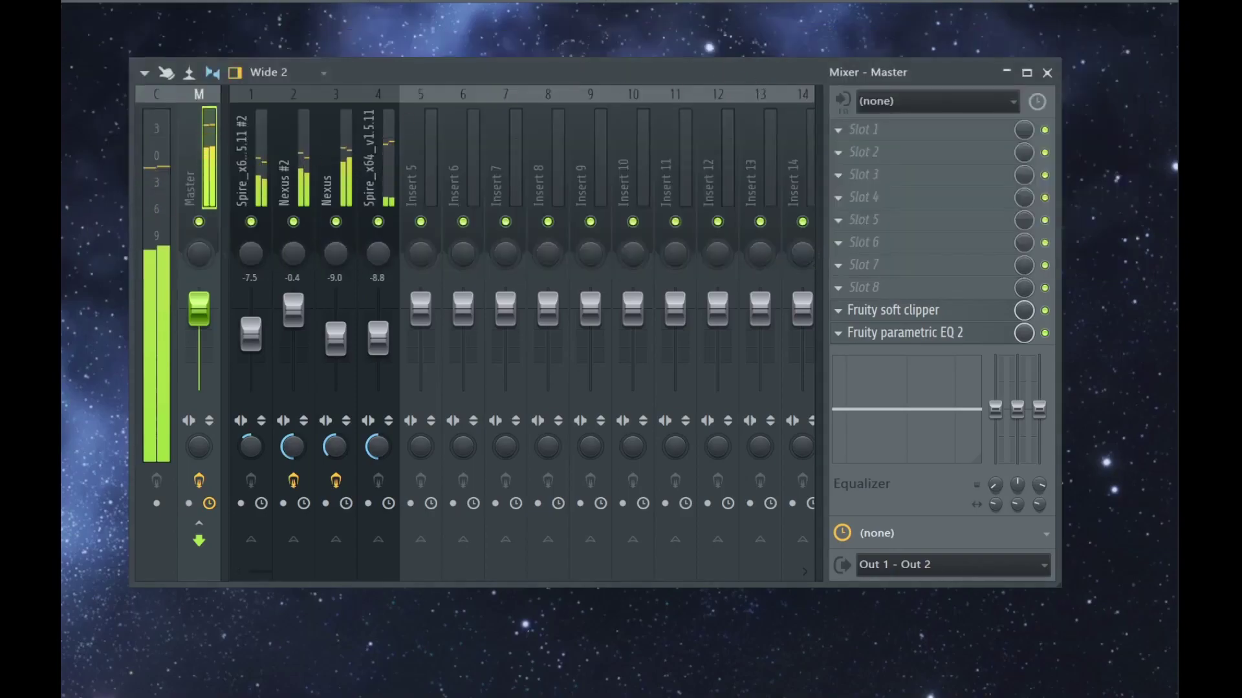
pyautogui.press('F6')
pyautogui.press('F7')
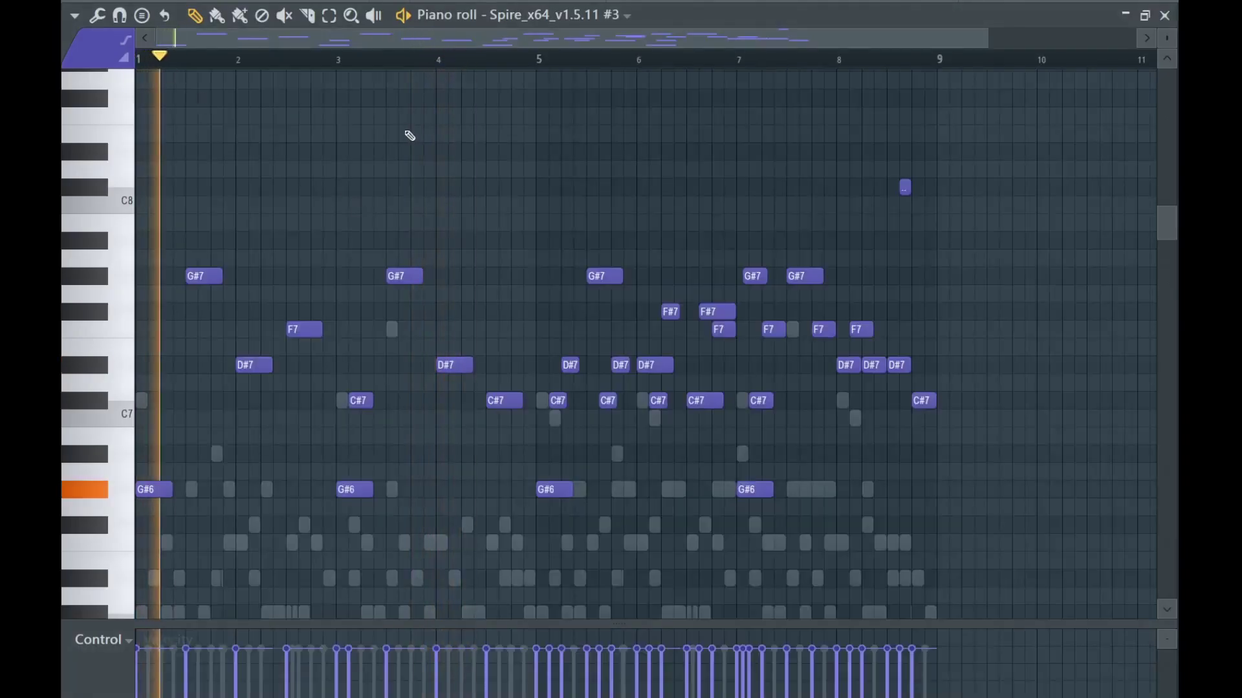
pyautogui.press('F7')
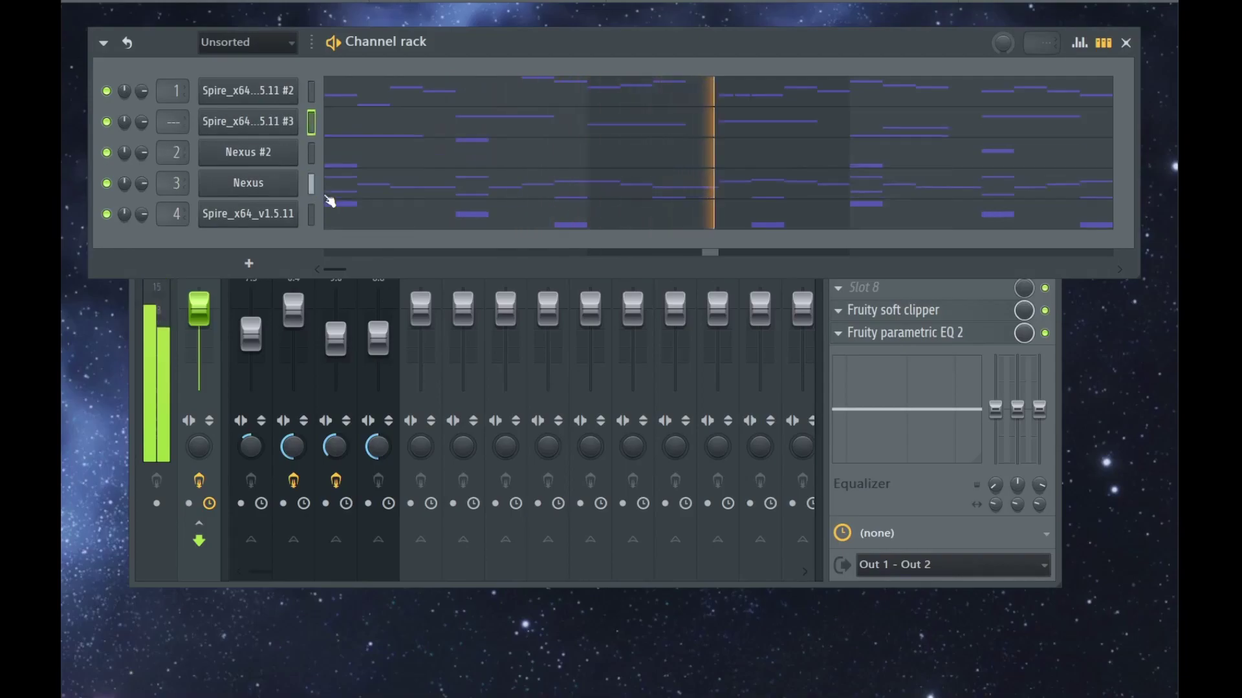
# Route Spire #3 to mixer insert 1, lower its level to about -7.8 dB and increase its stereo separation.
pyautogui.press('F9')
pyautogui.click(327, 198)
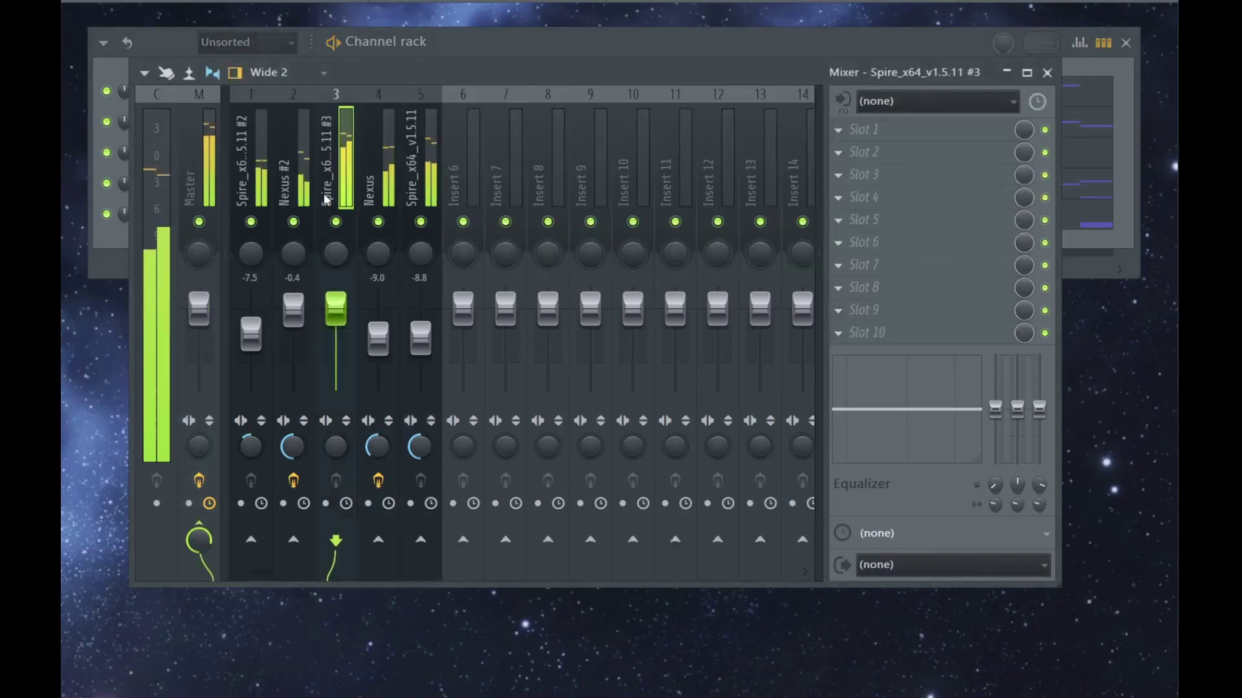
pyautogui.hotkey('alt', 'Left')
pyautogui.hotkey('alt', 'Left')
pyautogui.moveTo(250, 317); pyautogui.dragTo(262, 341)
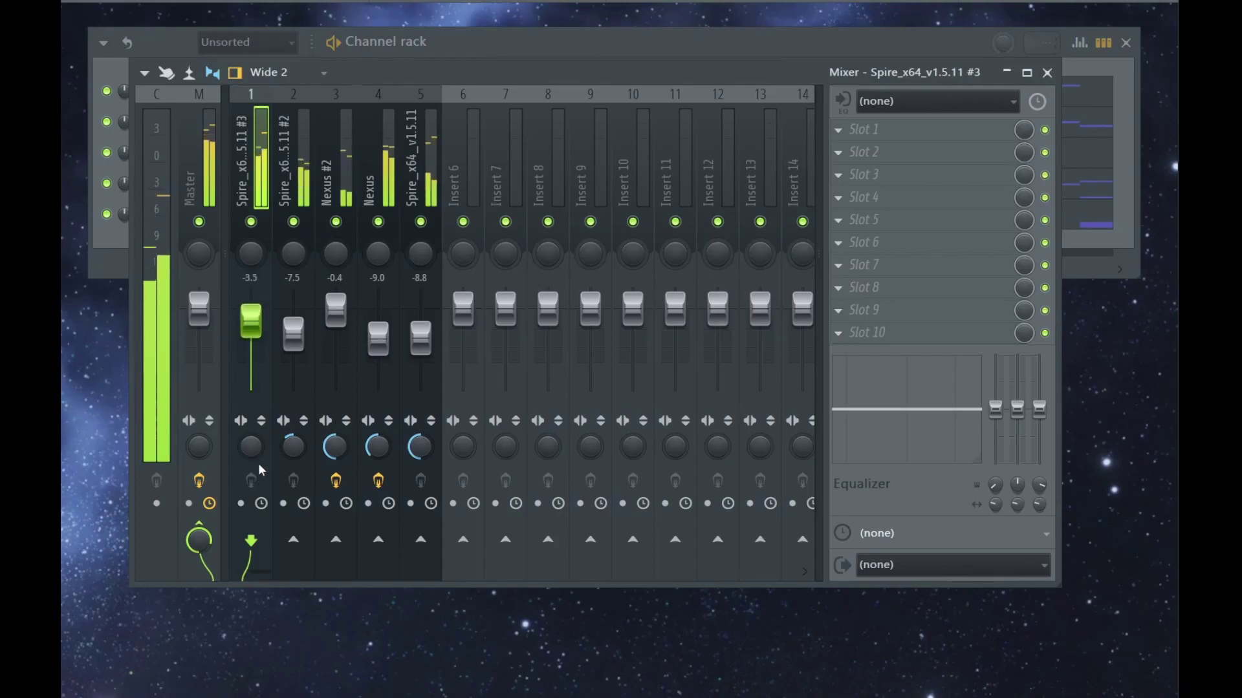
pyautogui.moveTo(263, 341); pyautogui.dragTo(262, 433)
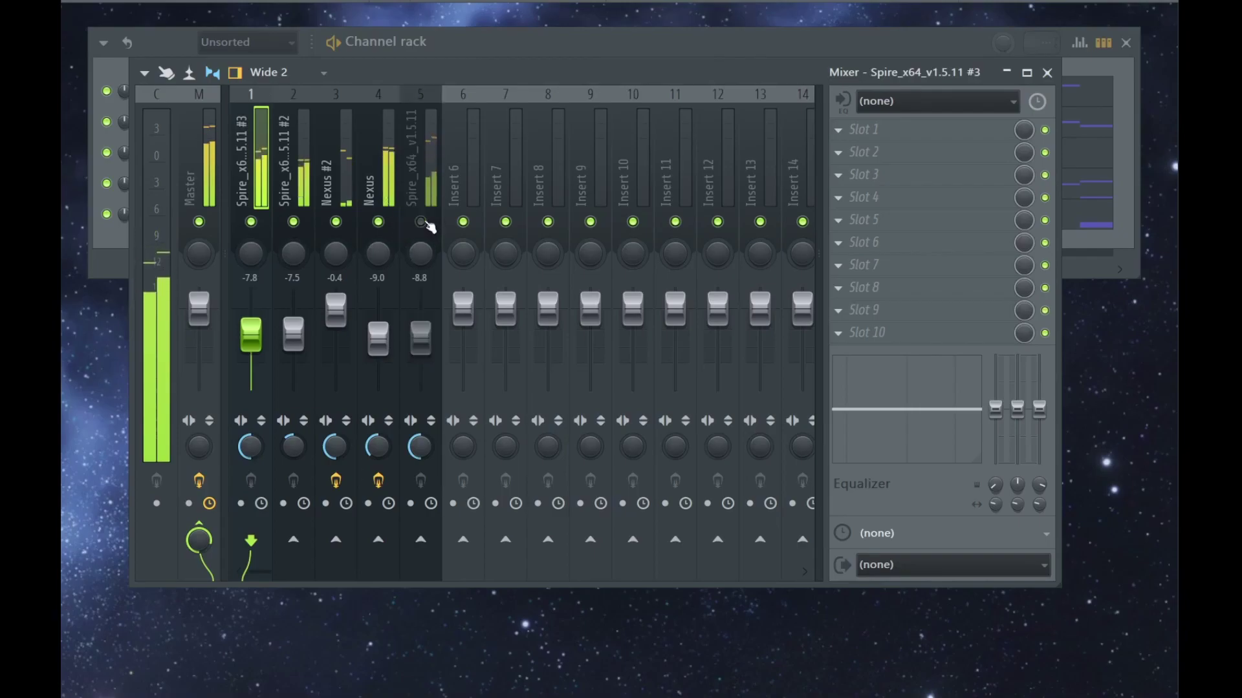
# Raise the Nexus track to -7.3 dB and audition Nexus #2 solo before restoring the full mix.
pyautogui.click(293, 222)
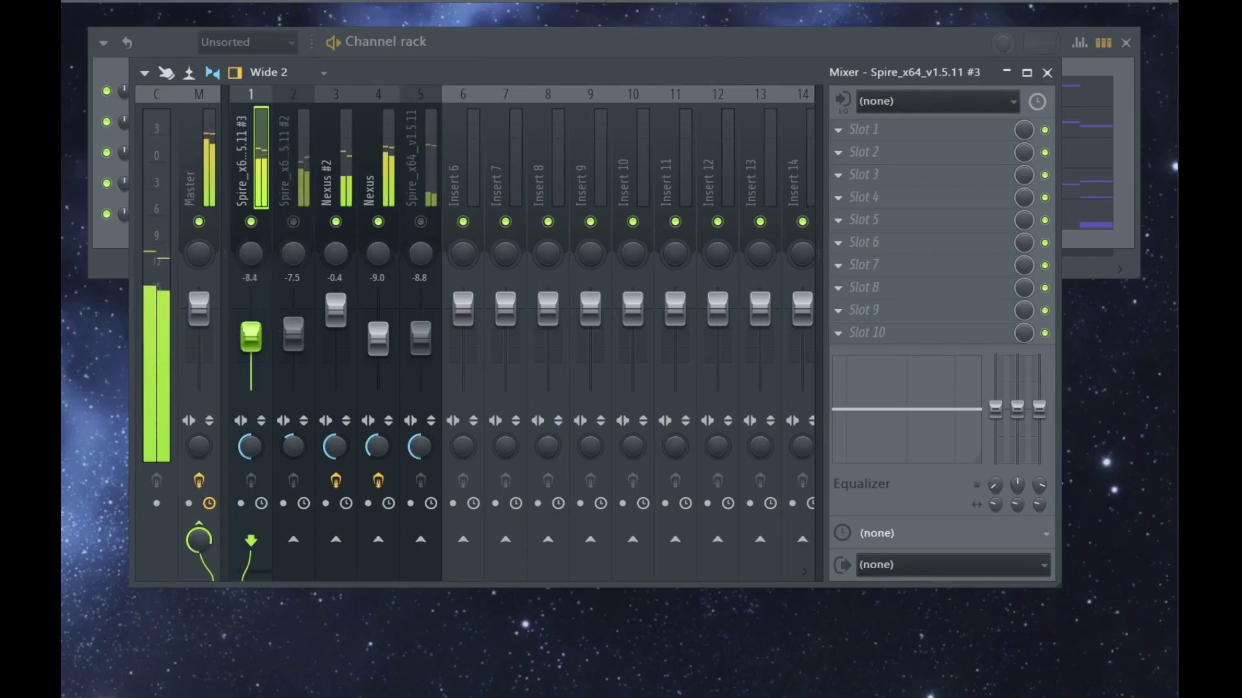
pyautogui.moveTo(378, 338); pyautogui.dragTo(336, 310)
pyautogui.rightClick(337, 223)
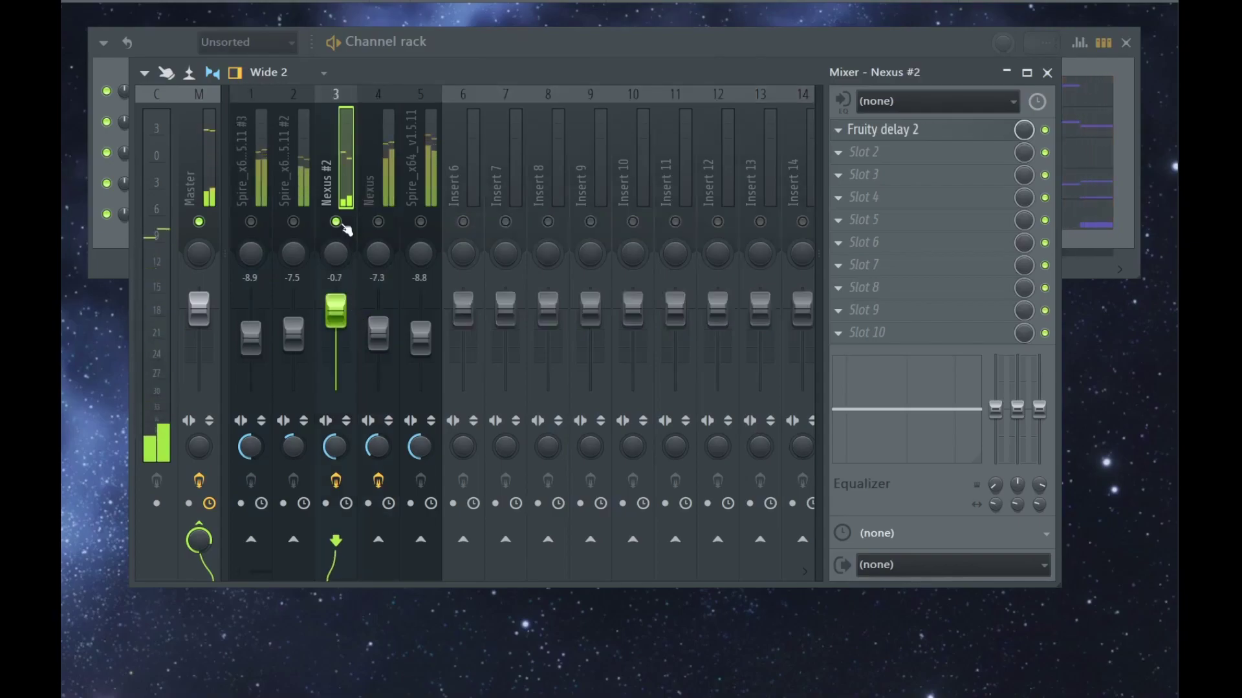
pyautogui.rightClick(336, 222)
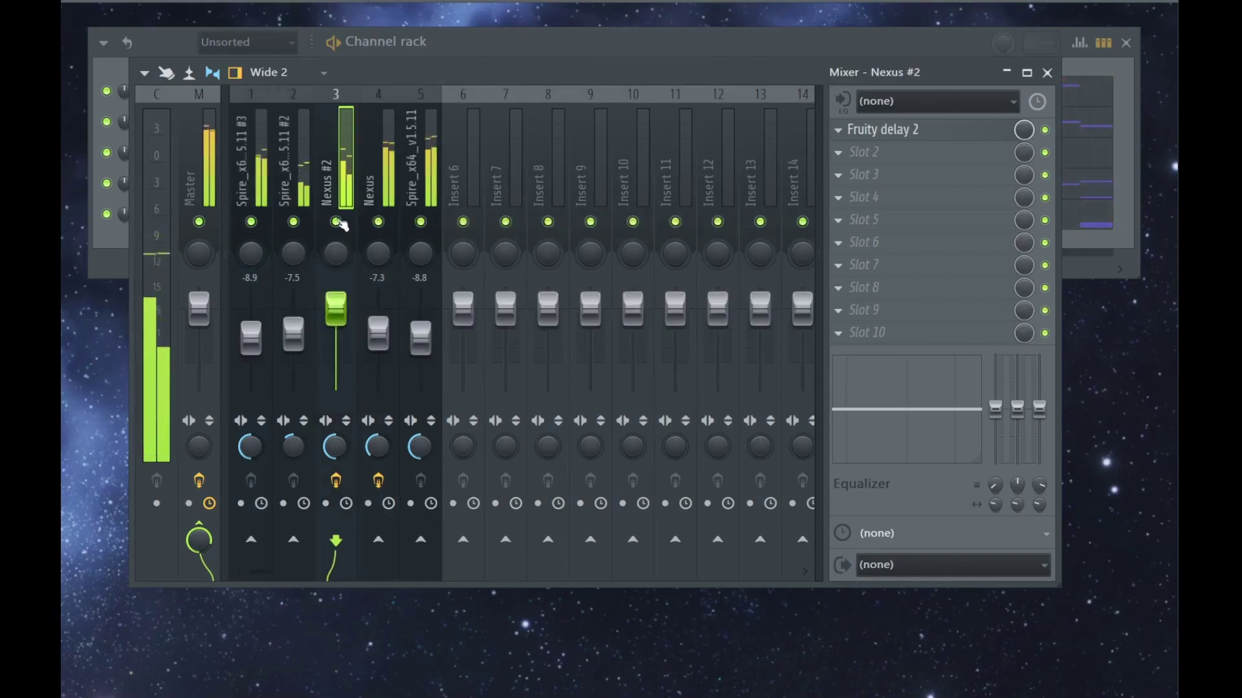
# Add a fourth Spire channel and paste the Nexus channel's notes into it.
pyautogui.click(112, 254)
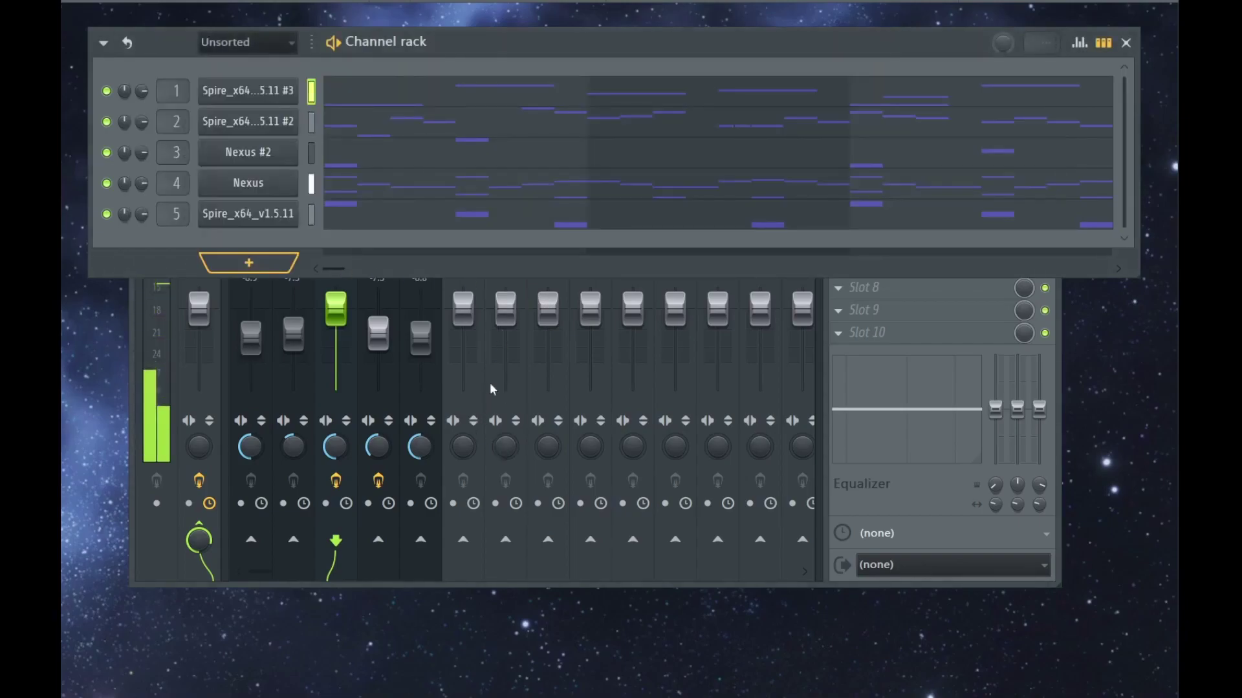
pyautogui.click(433, 428)
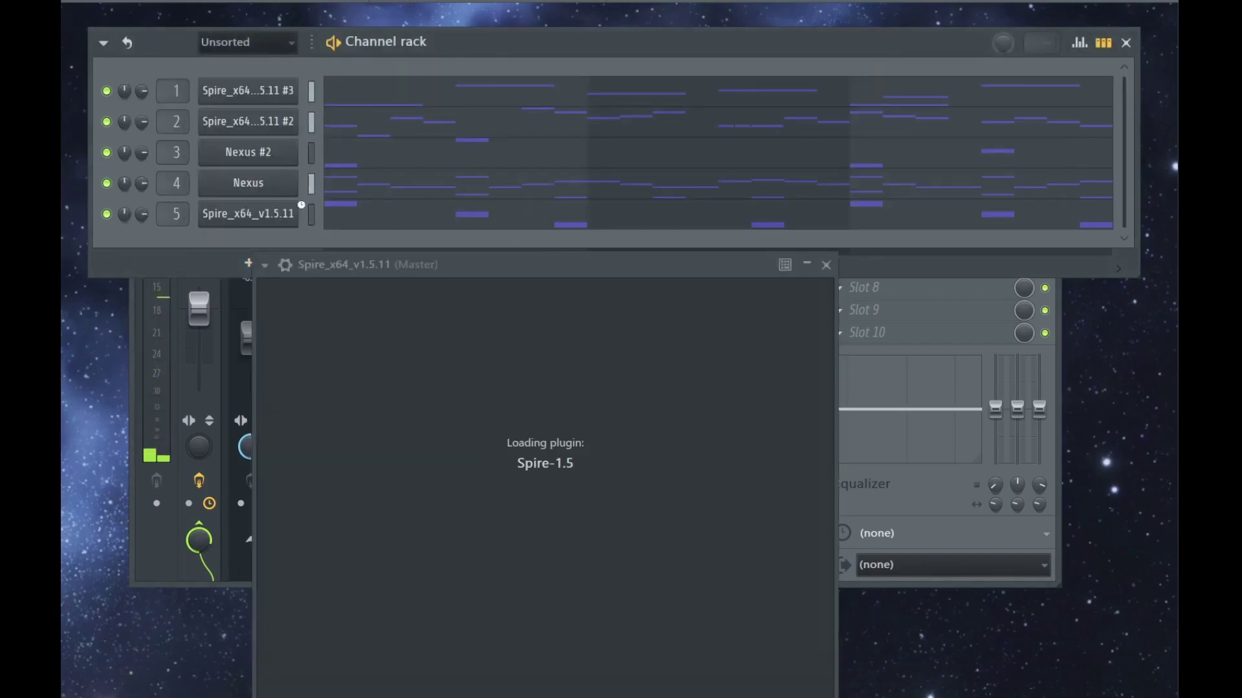
pyautogui.press('Escape')
pyautogui.click(312, 186)
pyautogui.hotkey('ctrl', 'c')
pyautogui.click(313, 247)
pyautogui.hotkey('ctrl', 'v')
# Mute every channel except the new Spire #4 and bring its full plugin window into view.
pyautogui.click(106, 183)
pyautogui.click(226, 247)
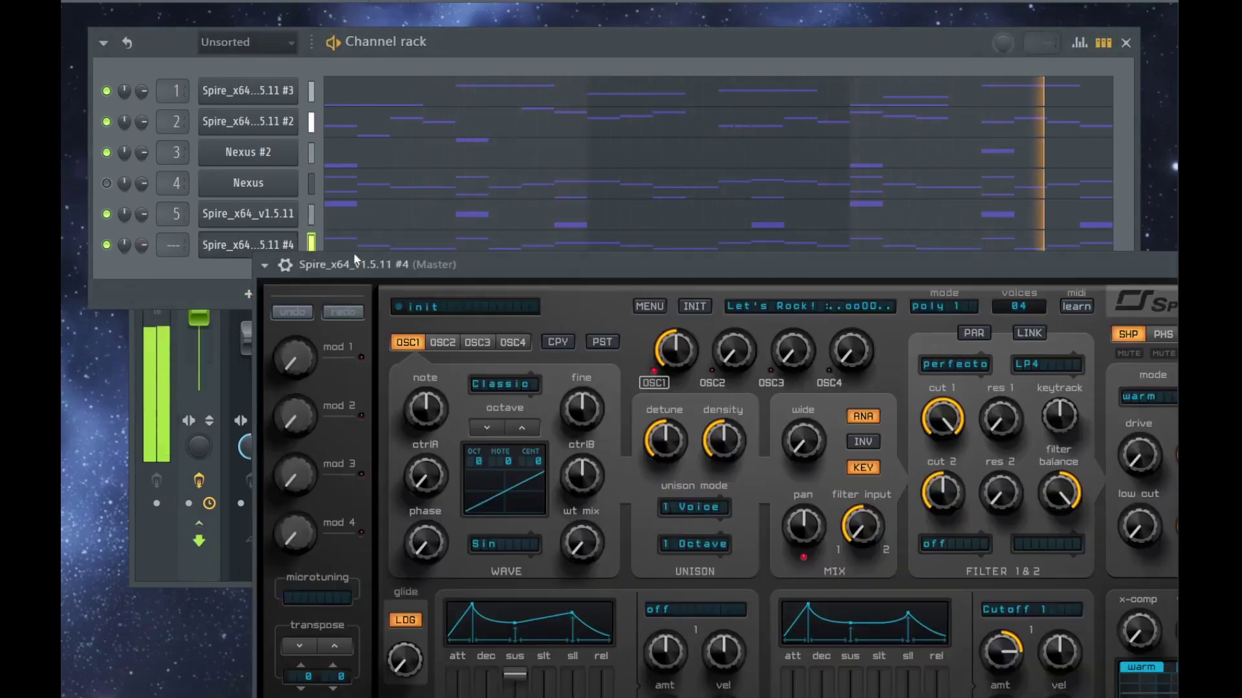
pyautogui.click(107, 153)
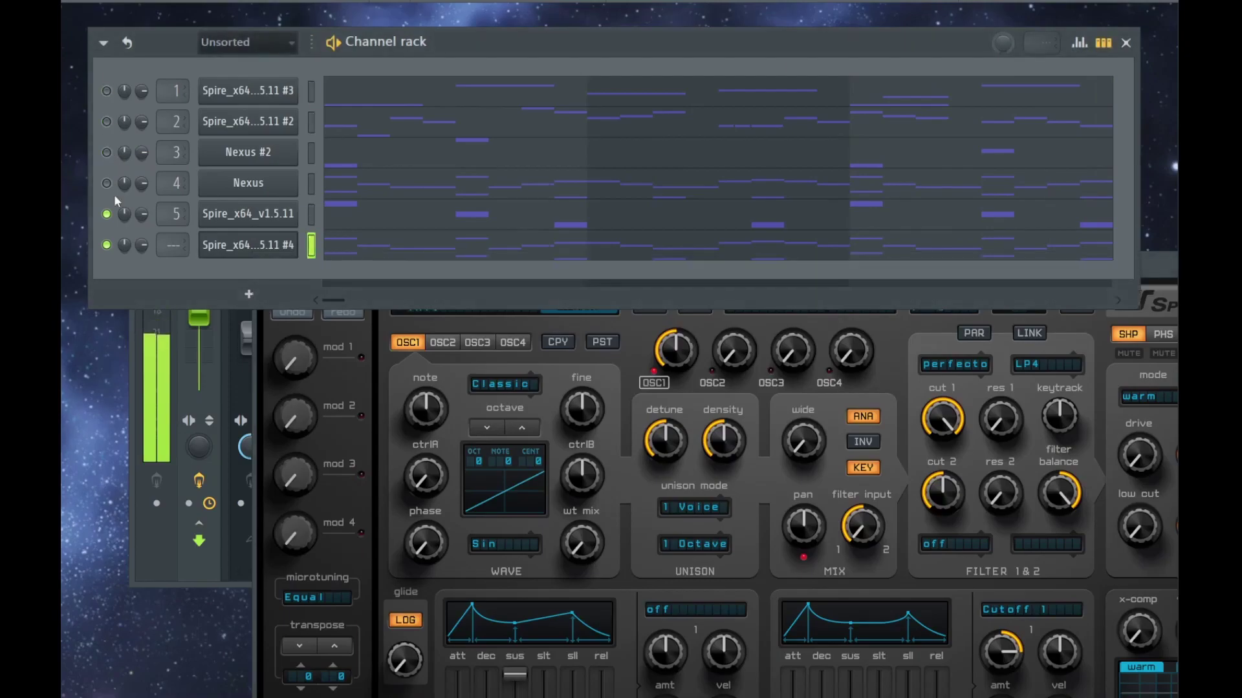
pyautogui.click(359, 361)
pyautogui.moveTo(491, 277); pyautogui.dragTo(355, 119)
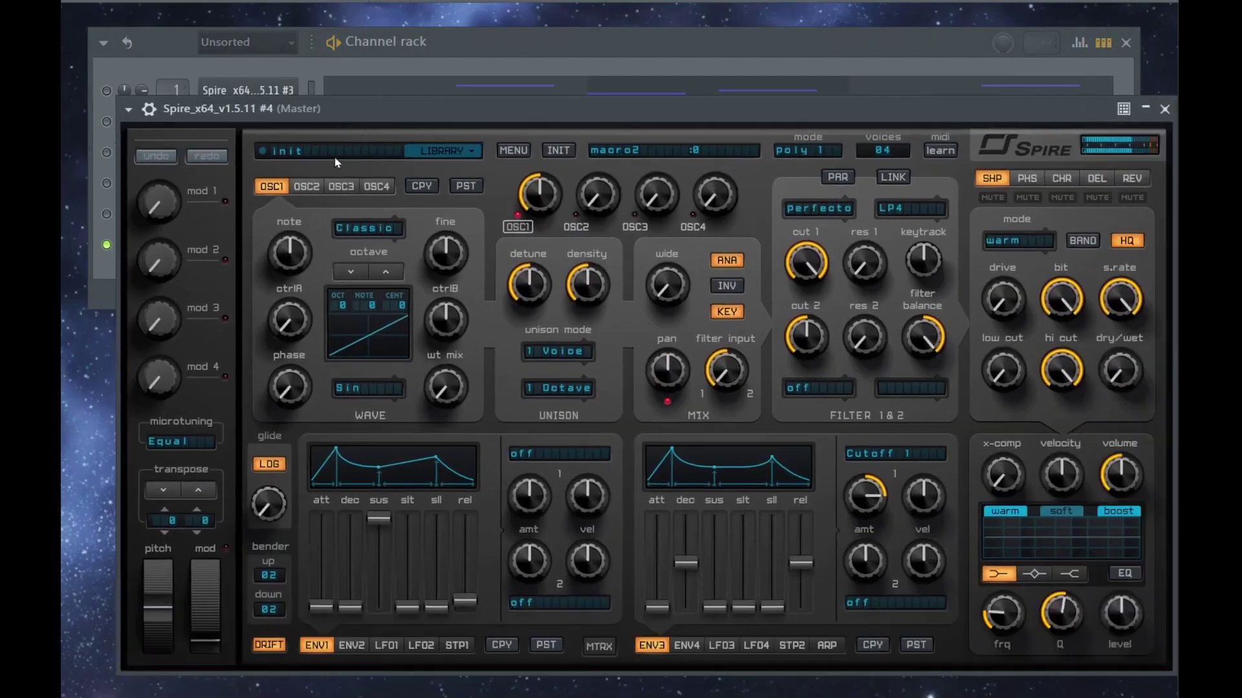
# Open Spire #4's preset library and audition presets from Keys, Pads and Leads, including KEY DeepOrgan FL and LD AnaWobble V.
pyautogui.click(313, 159)
pyautogui.click(314, 280)
pyautogui.click(597, 316)
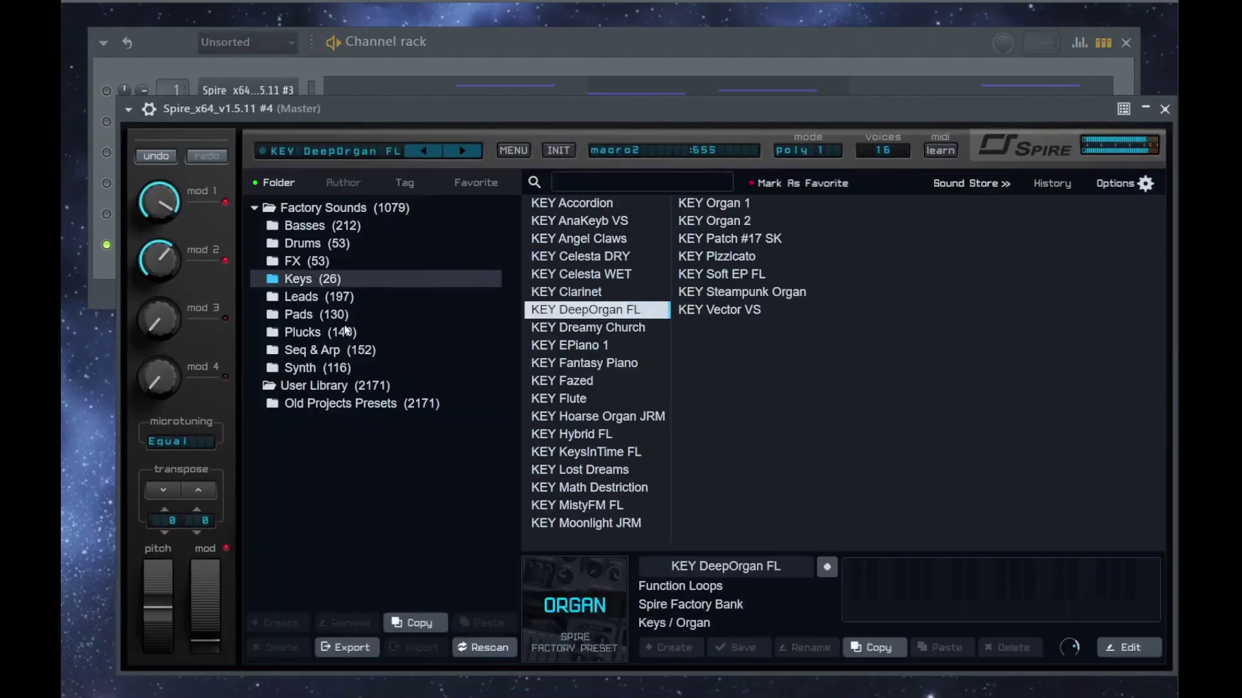
pyautogui.click(333, 315)
pyautogui.click(622, 330)
pyautogui.click(320, 296)
pyautogui.click(621, 293)
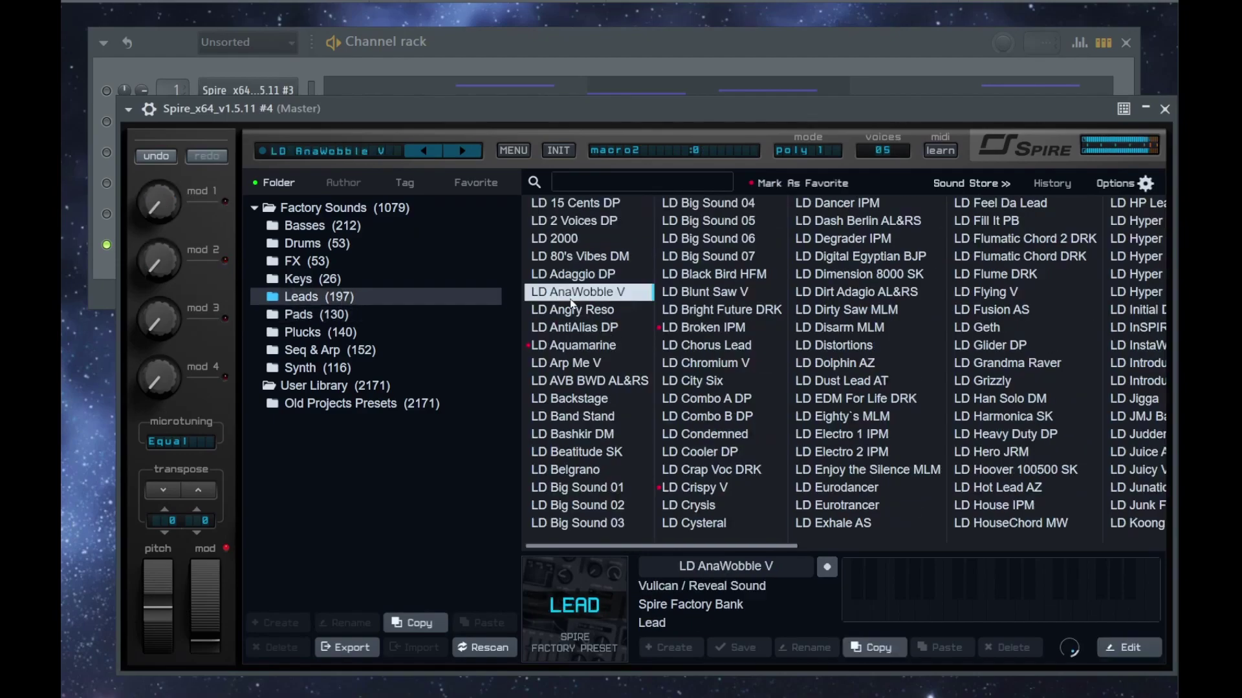
# Browse the other factory folders and audition several Basses presets, including BA Bass Tape DP.
pyautogui.click(295, 260)
pyautogui.click(304, 243)
pyautogui.click(320, 332)
pyautogui.click(328, 226)
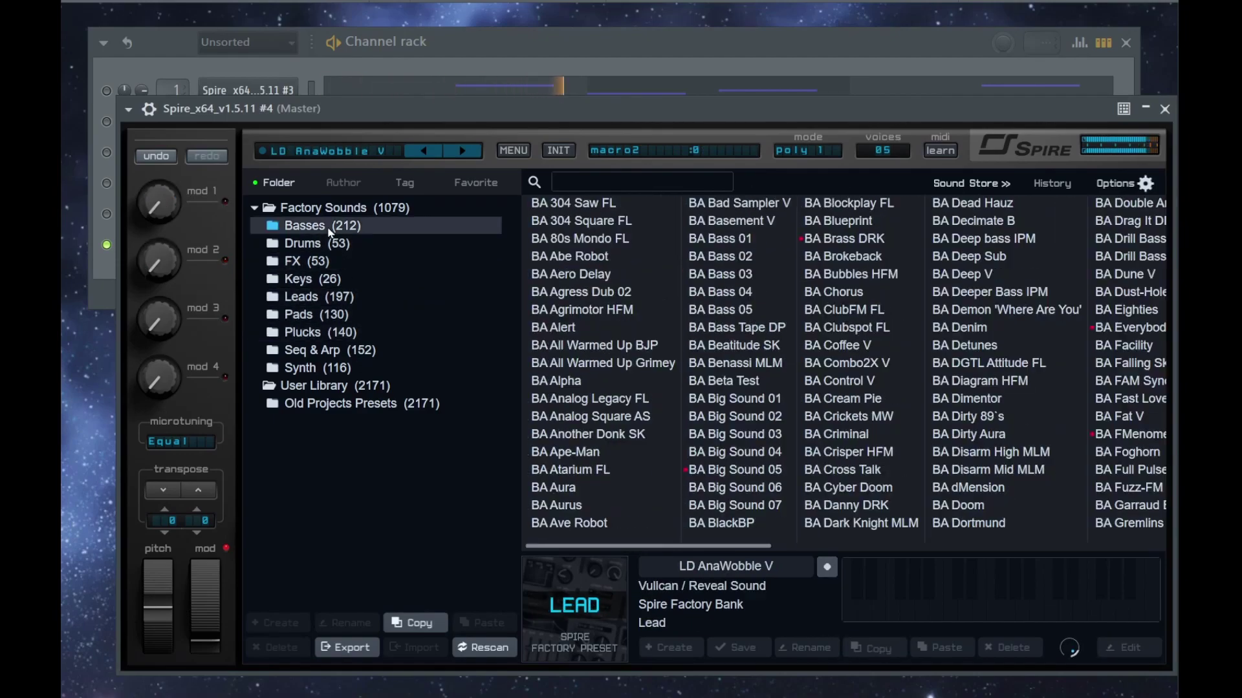
pyautogui.click(627, 313)
pyautogui.click(744, 331)
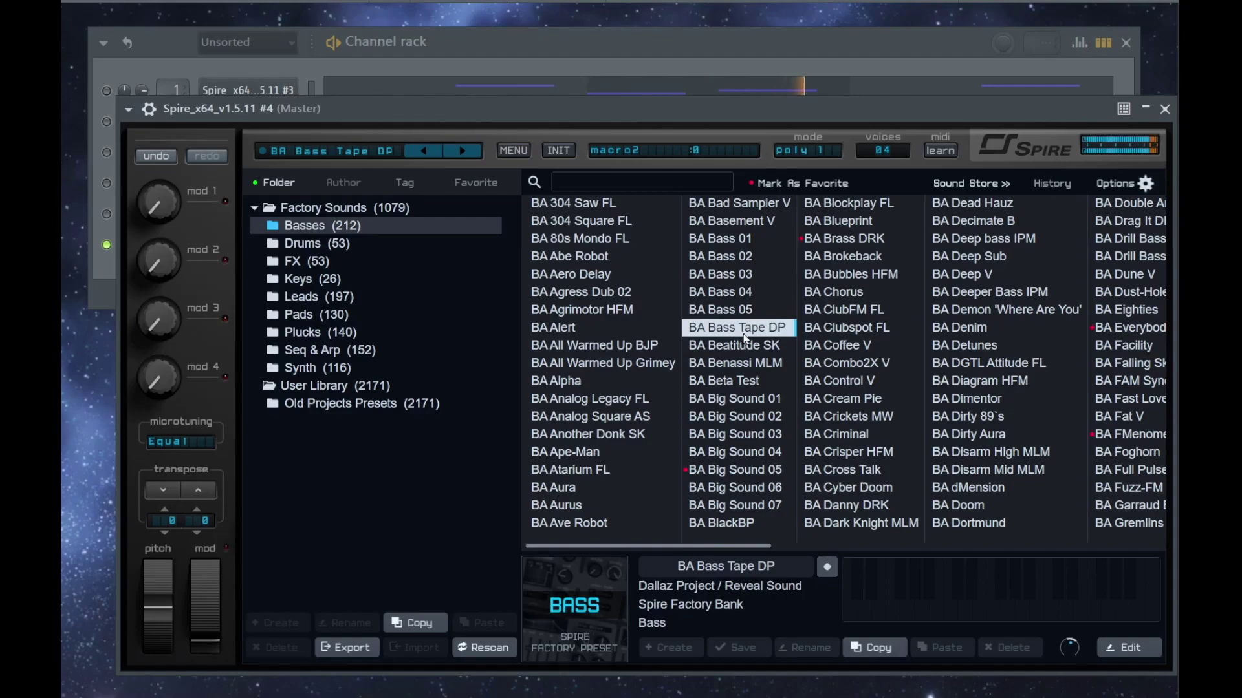
pyautogui.click(763, 383)
pyautogui.click(759, 435)
pyautogui.click(878, 441)
pyautogui.scroll(-10, 898, 337)
# Audition several presets in the Plucks folder, including PL AVB AL&RS.
pyautogui.click(320, 331)
pyautogui.click(650, 363)
pyautogui.click(810, 222)
pyautogui.scroll(8, 809, 221)
pyautogui.click(718, 275)
pyautogui.click(588, 399)
pyautogui.scroll(-5, 749, 406)
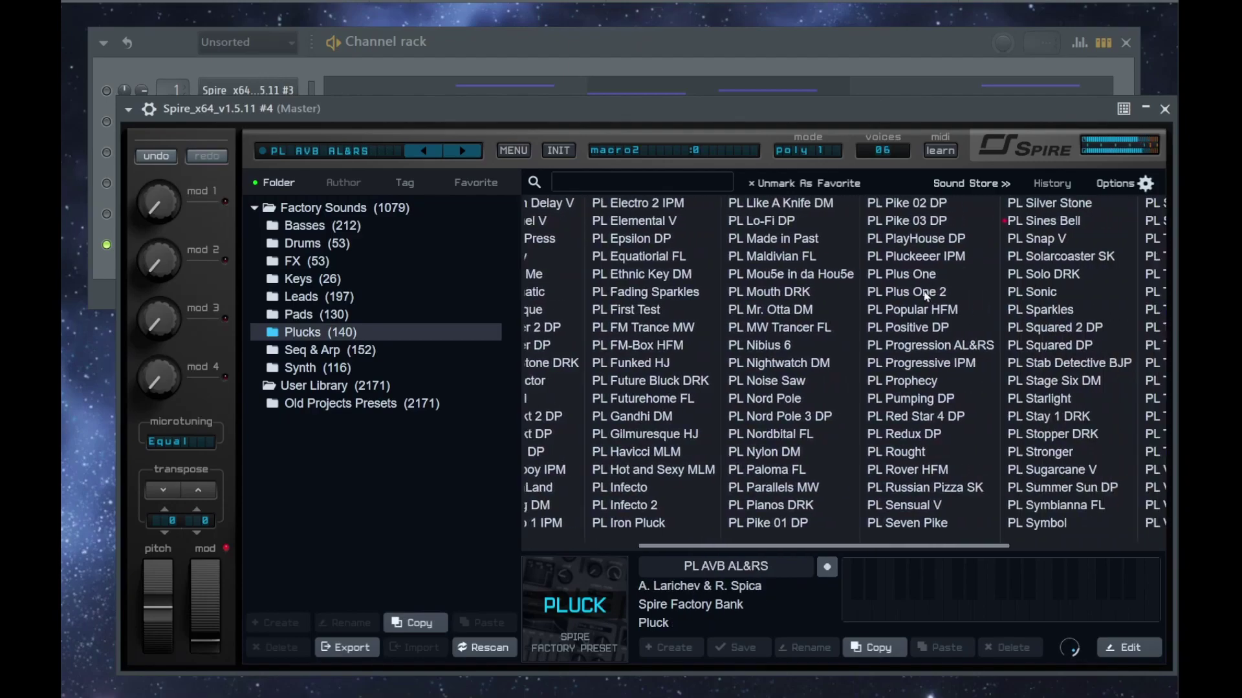
# Load the PL Sines Bell pluck preset in Spire #4 and close the plugin.
pyautogui.click(996, 222)
pyautogui.click(995, 239)
pyautogui.click(975, 226)
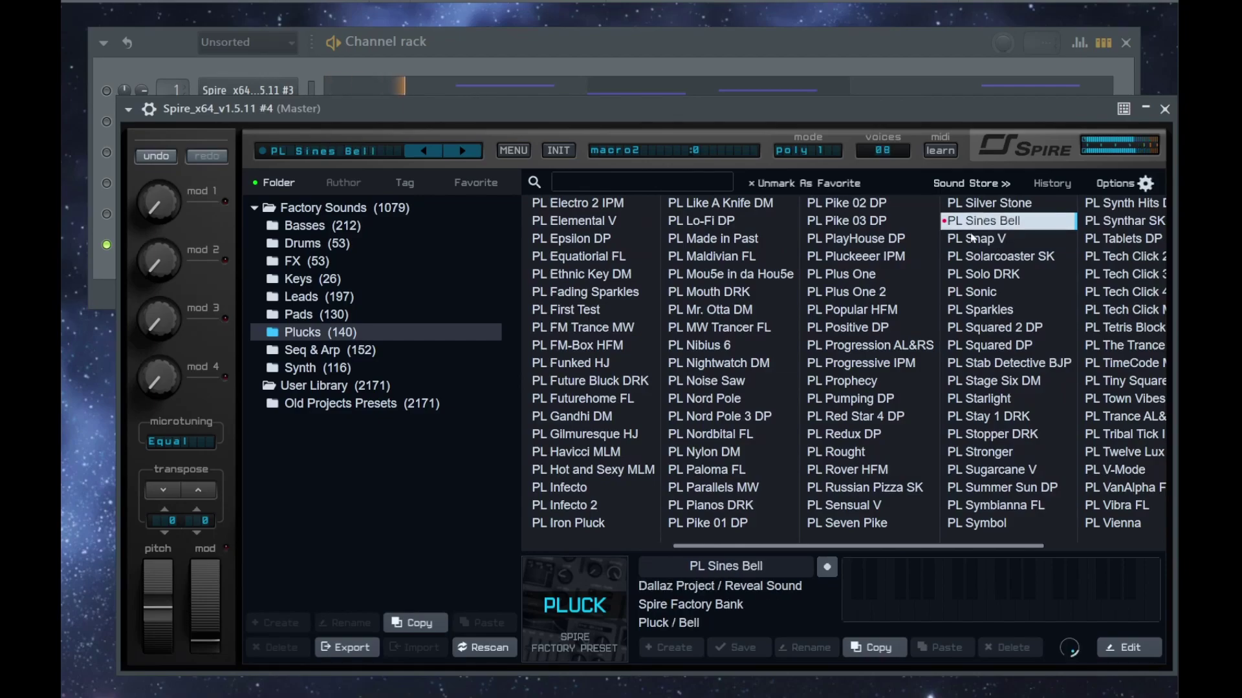
pyautogui.press('Escape')
# Unmute all the channels and compare the layers with the Spire mixer tracks temporarily muted.
pyautogui.moveTo(107, 214); pyautogui.dragTo(106, 91)
pyautogui.click(165, 537)
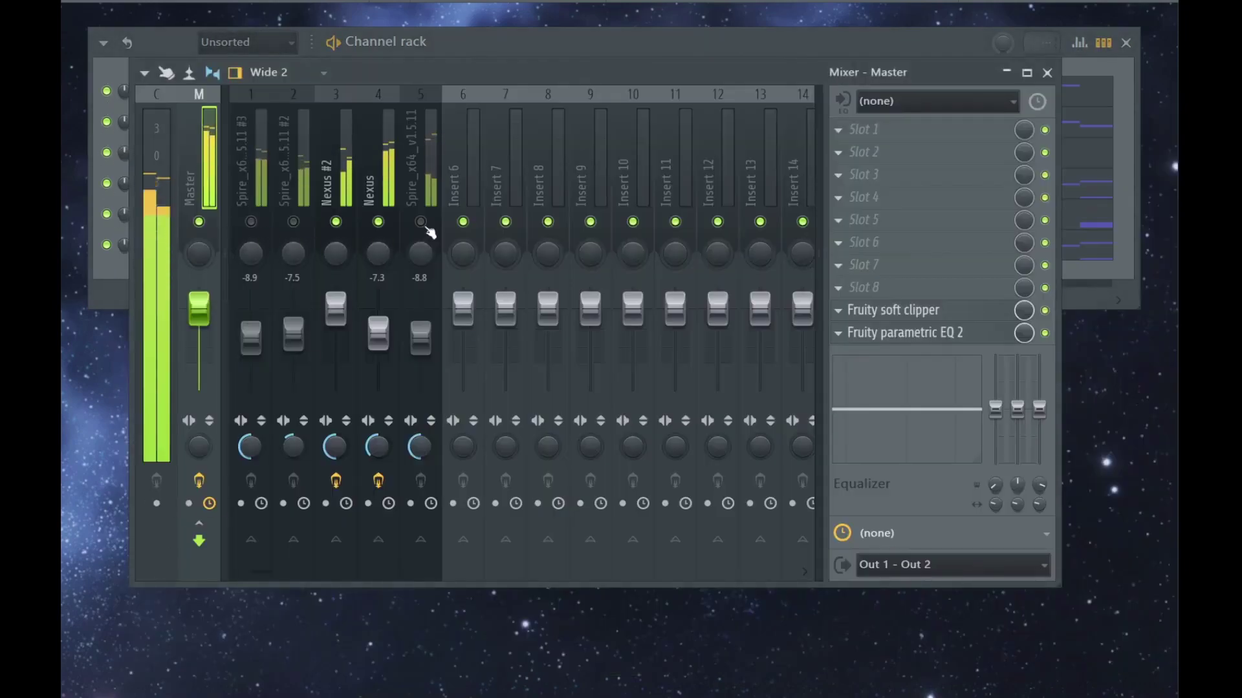
pyautogui.click(122, 296)
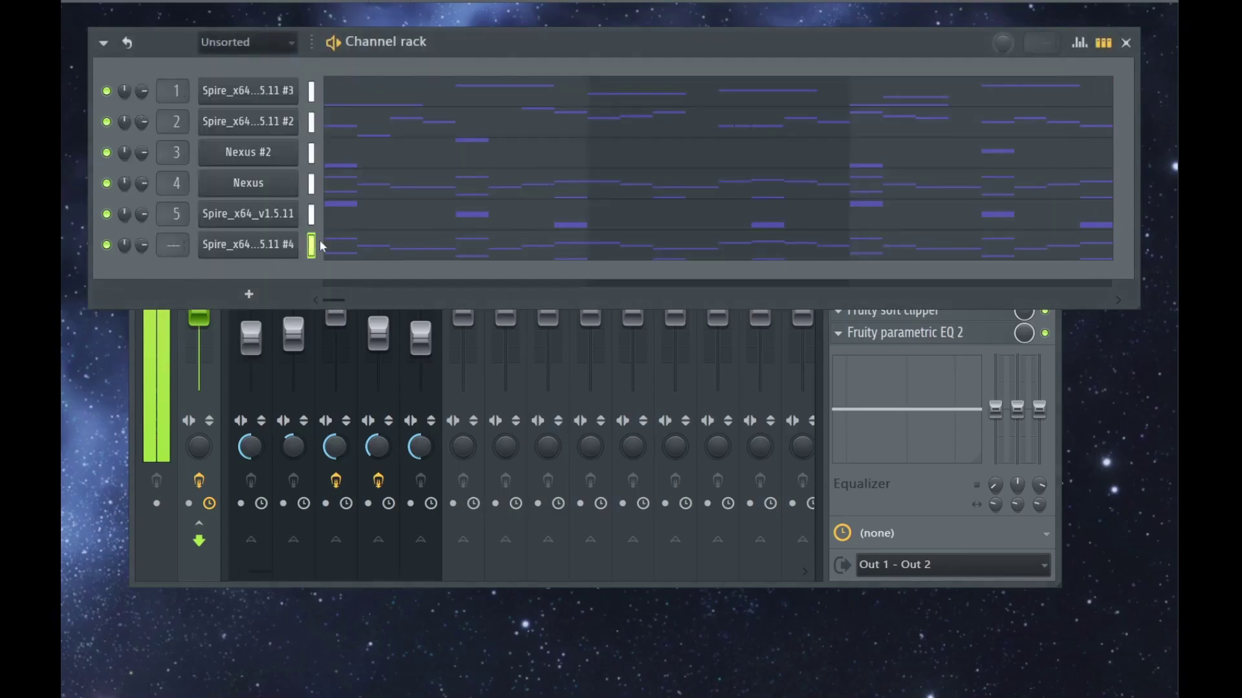
# Route Spire #4 to its own mixer track and move it to insert 5, beside Nexus.
pyautogui.hotkey('ctrl', 'l')
pyautogui.press('F9')
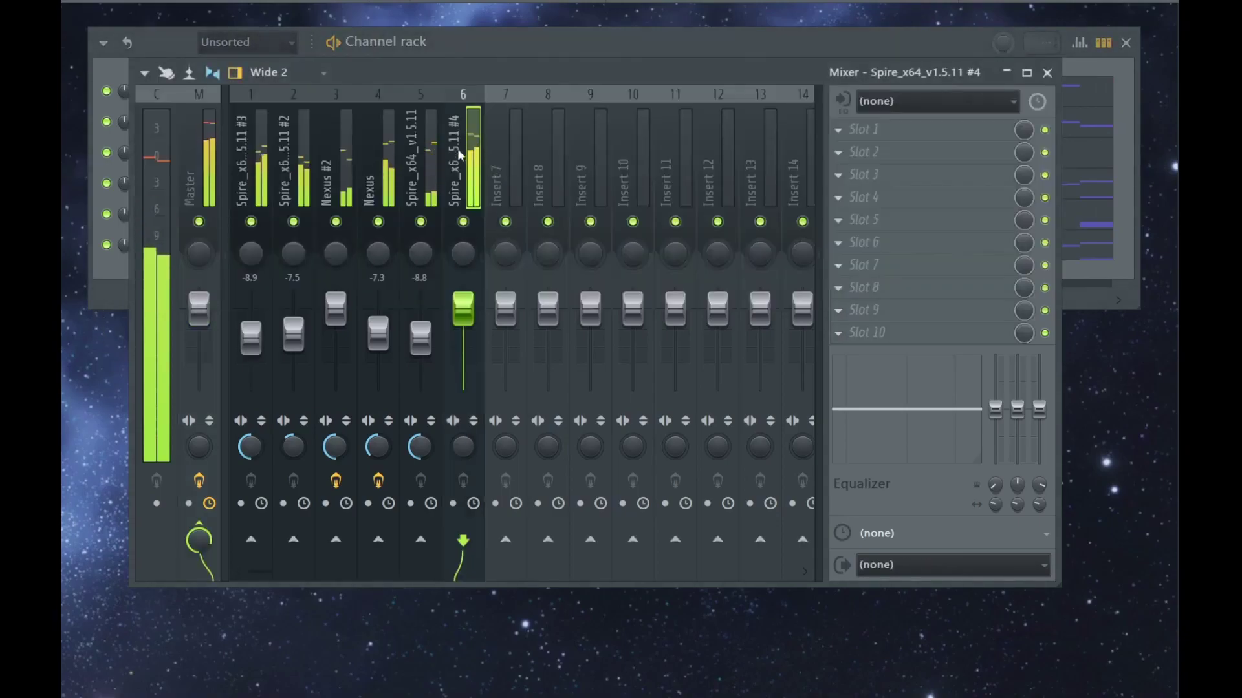
pyautogui.hotkey('alt', 'Left')
pyautogui.press('F6')
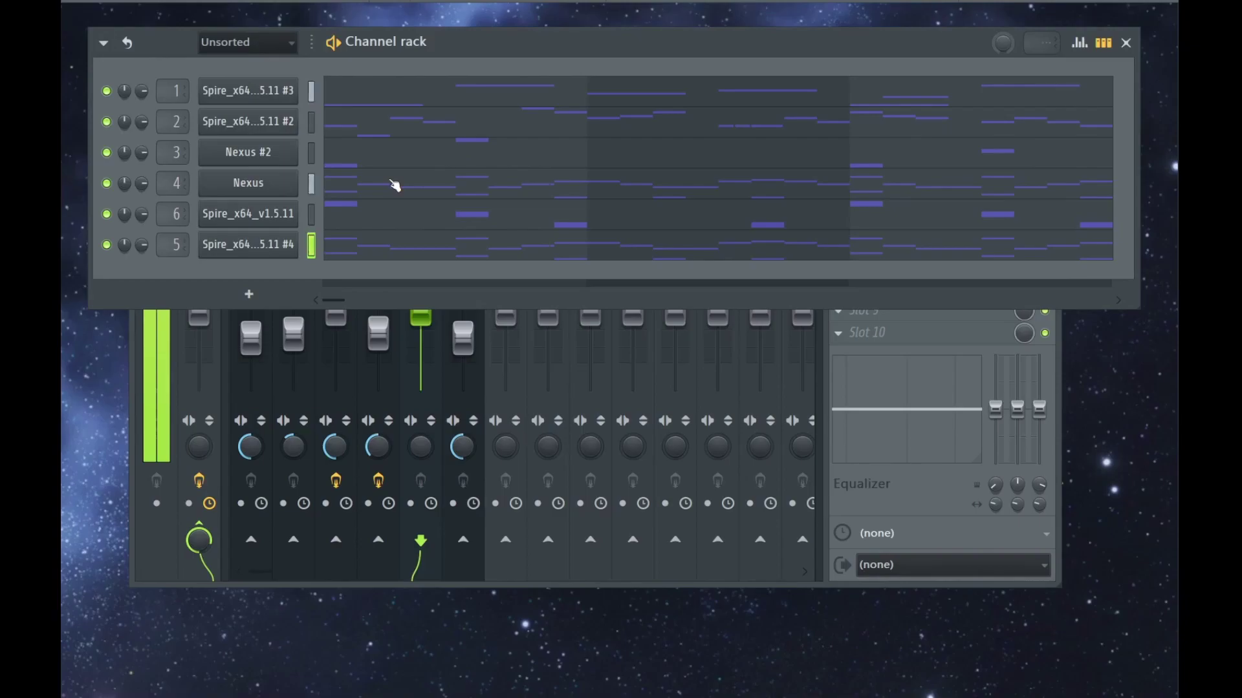
pyautogui.press('F9')
# Set Spire #4 to -5.4 dB, Spire #2 to -6.4 dB and the original Spire to -9.9 dB, muting Spire #2.
pyautogui.moveTo(461, 336); pyautogui.dragTo(423, 329)
pyautogui.moveTo(294, 334); pyautogui.dragTo(294, 330)
pyautogui.click(293, 221)
pyautogui.moveTo(421, 321); pyautogui.dragTo(421, 328)
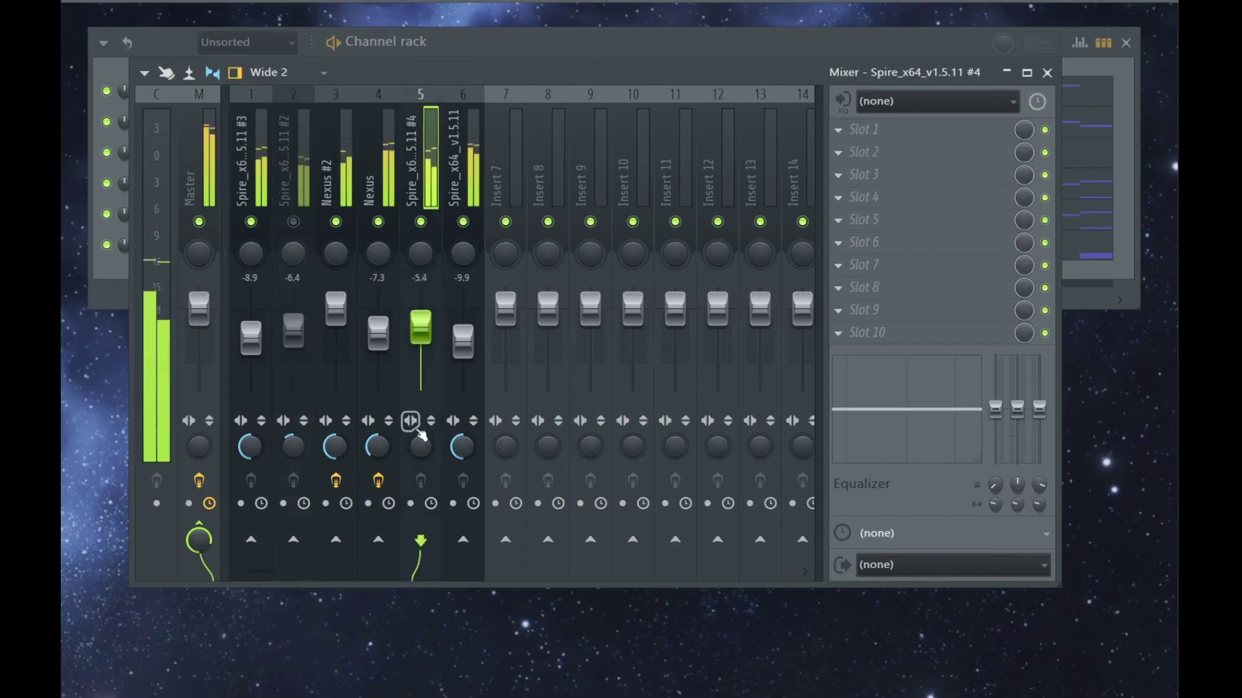
# Leave only Nexus and Spire #4 unmuted, increase Spire #4's stereo separation, and set Nexus to -6.1 dB and Spire #4 to -8.1 dB.
pyautogui.click(336, 222)
pyautogui.click(251, 222)
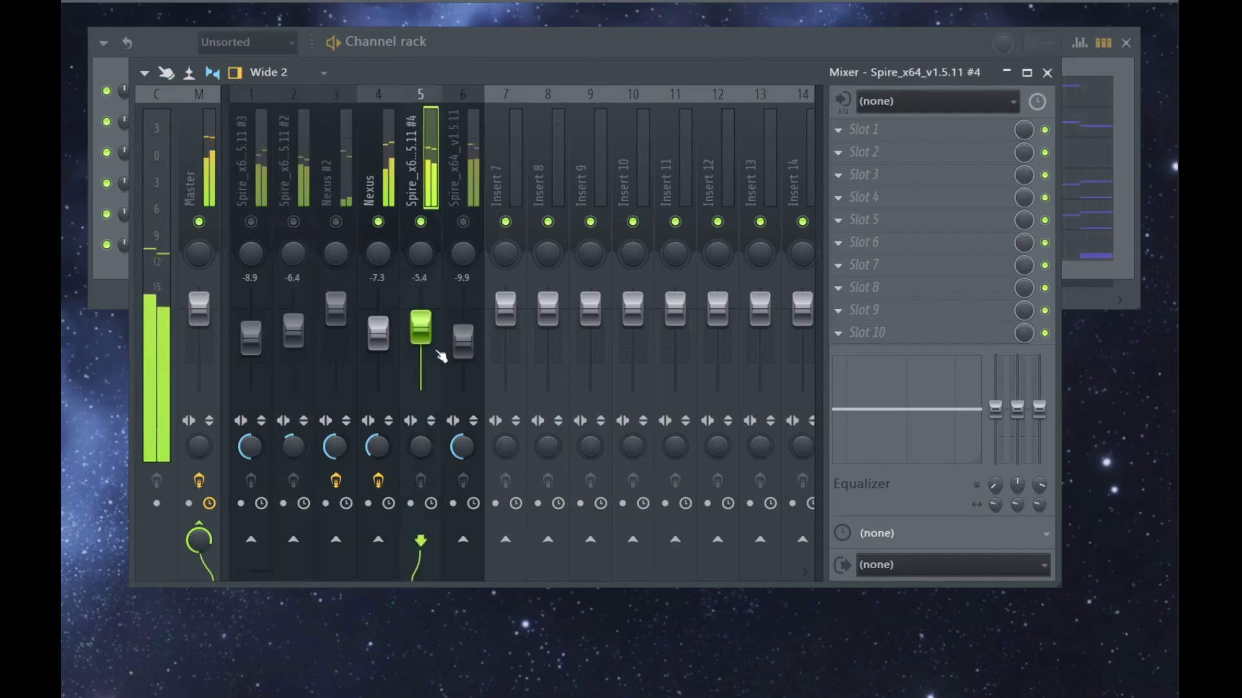
pyautogui.moveTo(421, 447); pyautogui.dragTo(421, 457)
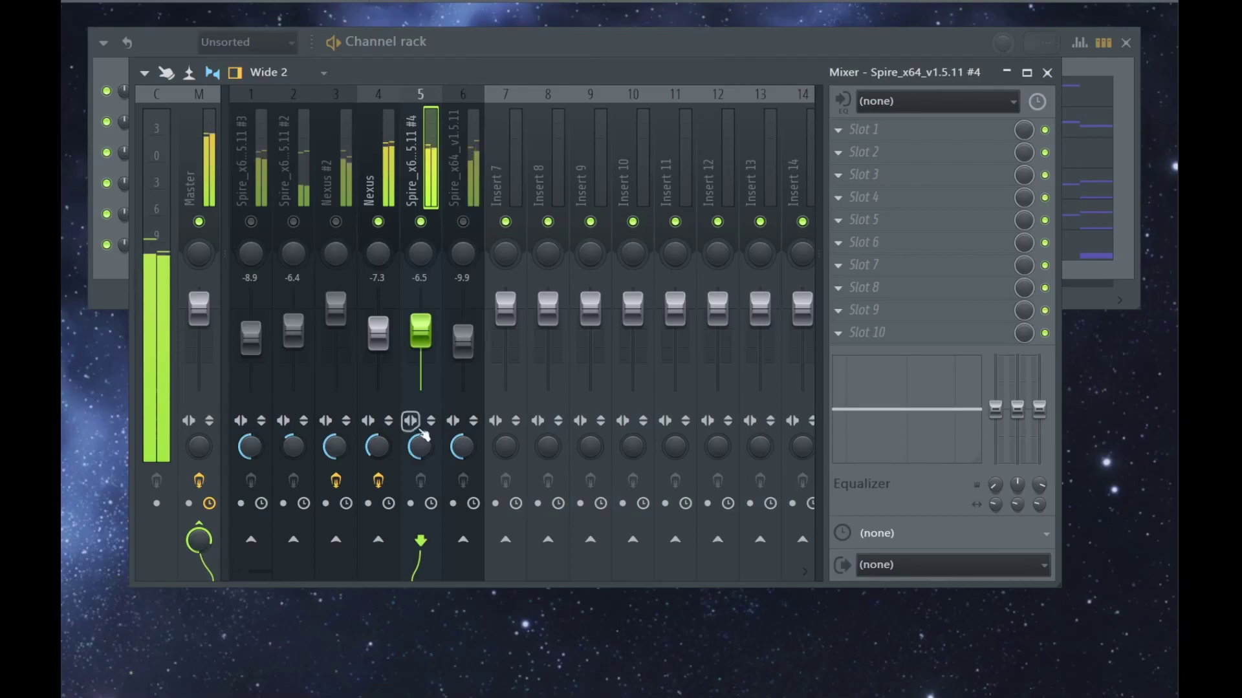
pyautogui.moveTo(391, 344); pyautogui.dragTo(391, 341)
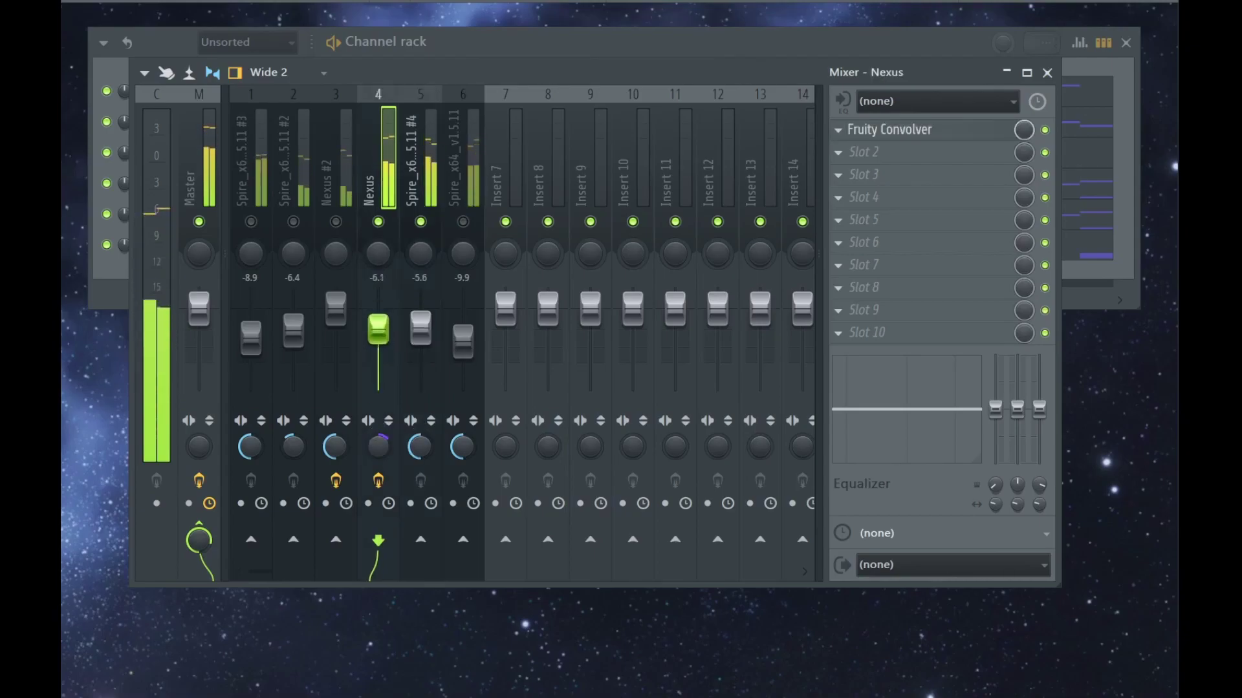
pyautogui.moveTo(420, 328); pyautogui.dragTo(421, 331)
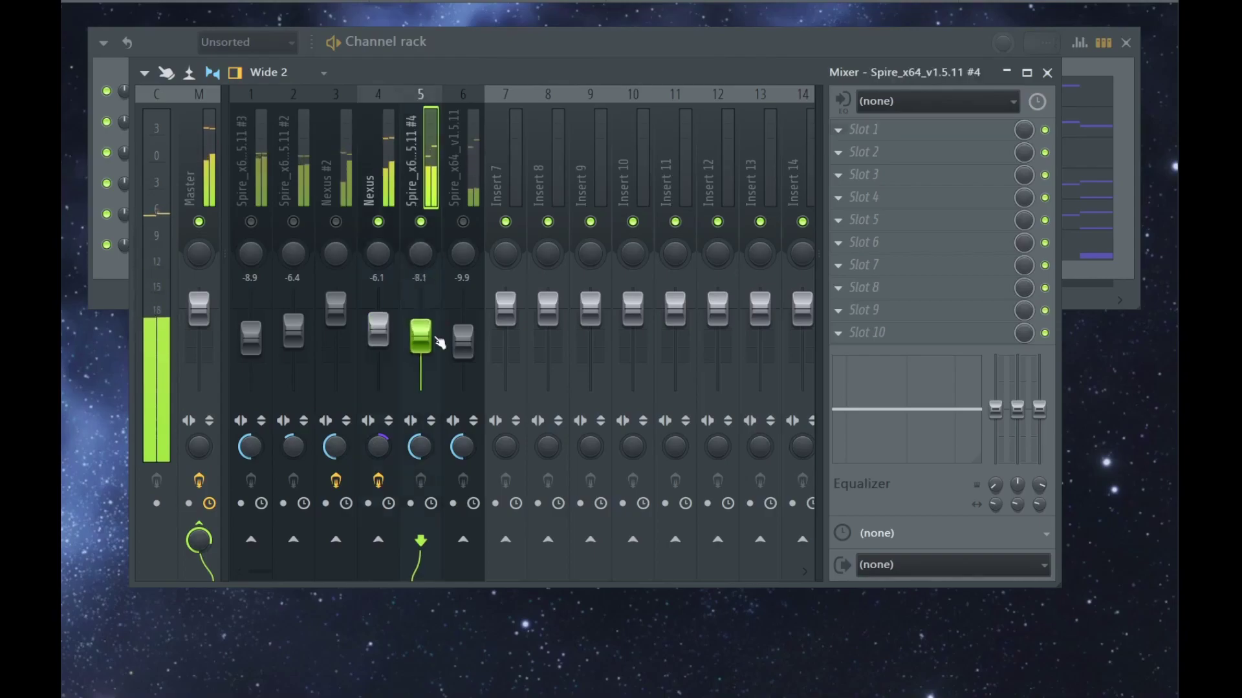
# Insert Fruity parametric EQ 2 ahead of the Convolver on the Nexus track, cutting the lows and boosting the highs.
pyautogui.click(389, 170)
pyautogui.moveTo(871, 154); pyautogui.dragTo(871, 153)
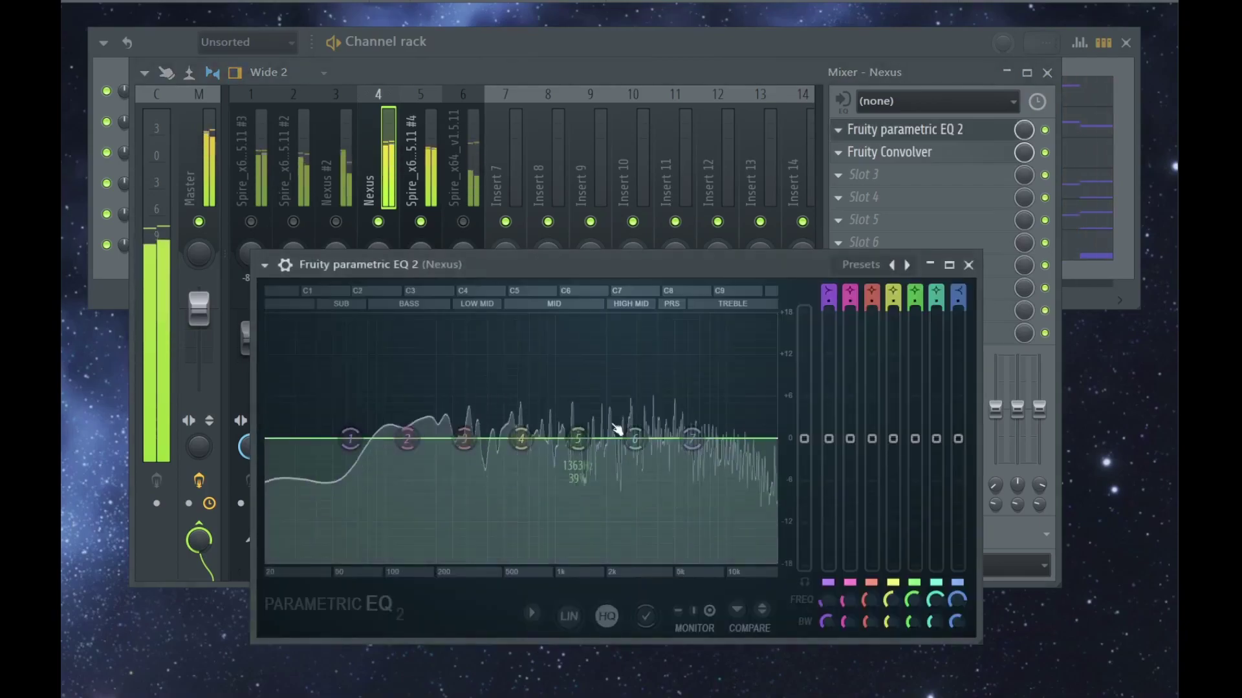
pyautogui.moveTo(655, 439); pyautogui.dragTo(655, 396)
pyautogui.moveTo(407, 439); pyautogui.dragTo(422, 459)
pyautogui.moveTo(350, 439); pyautogui.dragTo(382, 562)
pyautogui.moveTo(422, 459); pyautogui.dragTo(410, 430)
pyautogui.moveTo(463, 440); pyautogui.dragTo(474, 460)
pyautogui.moveTo(410, 430); pyautogui.dragTo(408, 417)
pyautogui.moveTo(521, 439); pyautogui.dragTo(575, 430)
pyautogui.moveTo(635, 439); pyautogui.dragTo(631, 430)
pyautogui.moveTo(655, 395); pyautogui.dragTo(660, 386)
pyautogui.click(968, 265)
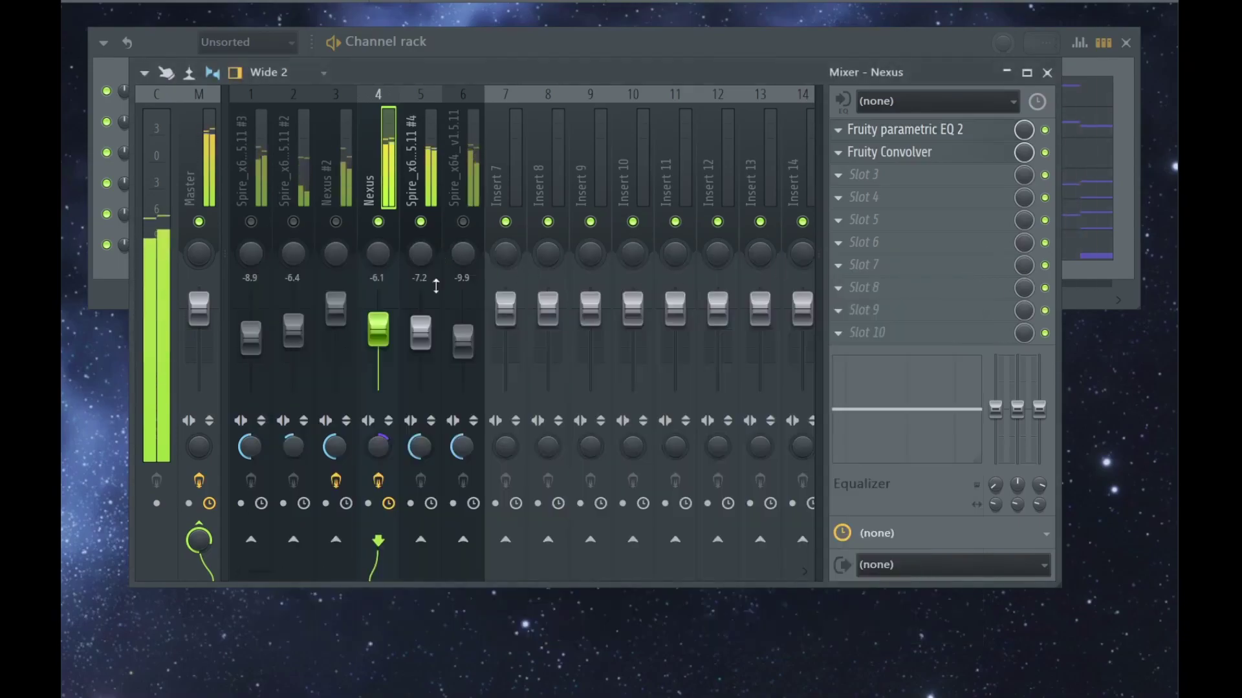
# Set Nexus to -6.8 dB and Spire #4 to -7.8 dB, and unmute the original Spire on insert 6.
pyautogui.click(419, 242)
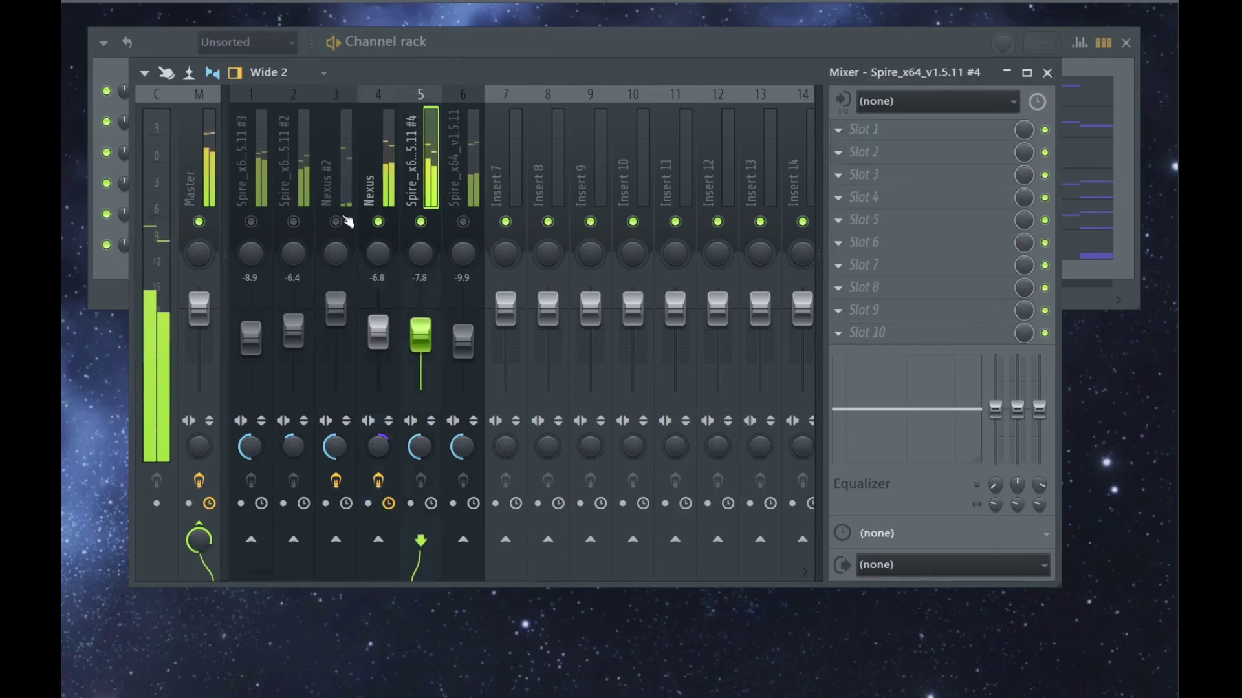
pyautogui.click(455, 220)
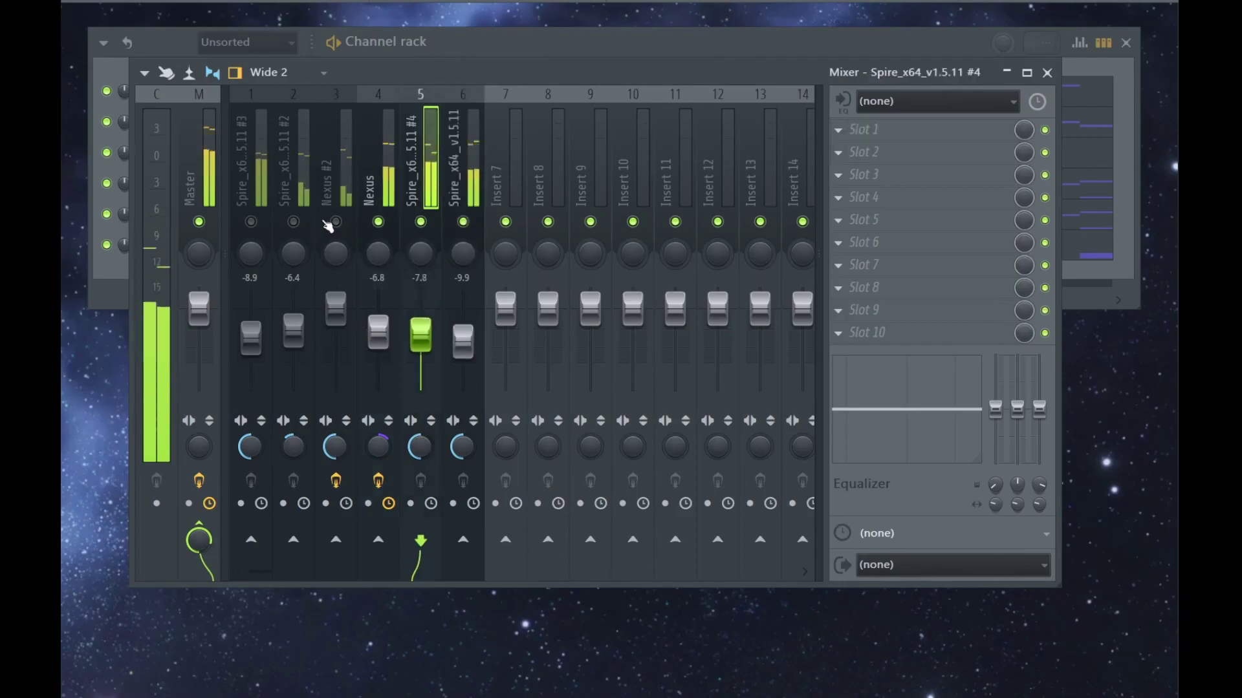
# Unmute the Spire #2 track in the mixer and select it.
pyautogui.click(293, 221)
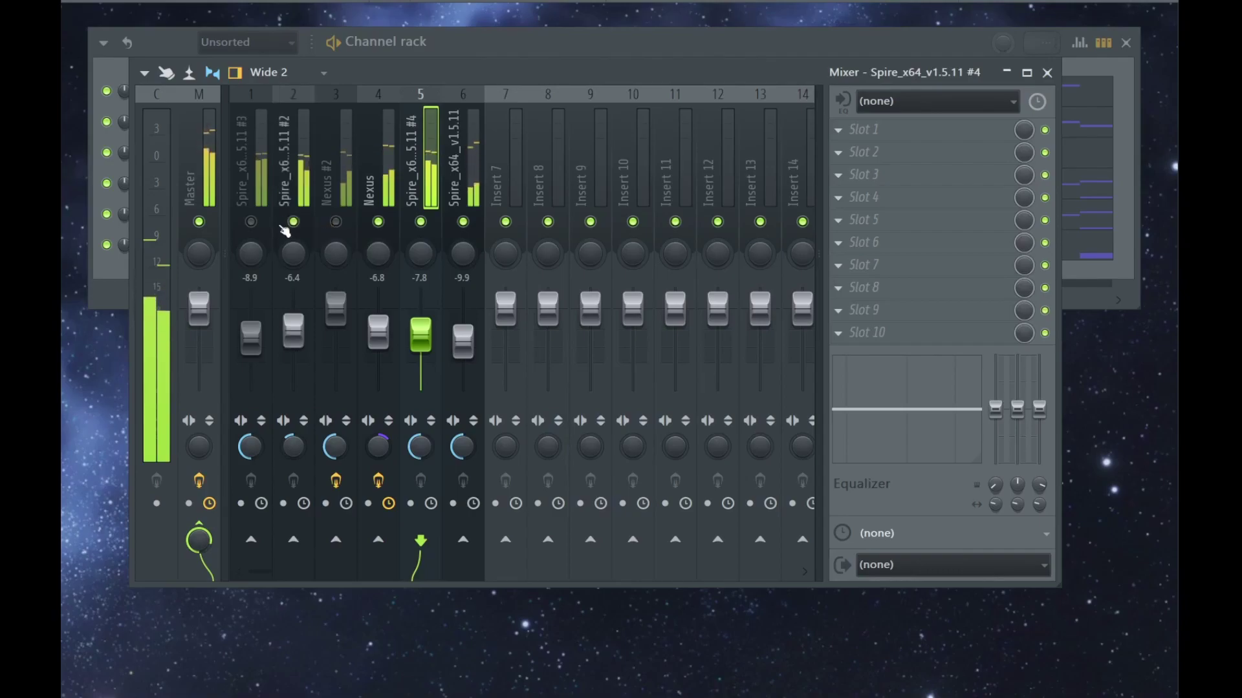
pyautogui.click(291, 237)
pyautogui.click(114, 270)
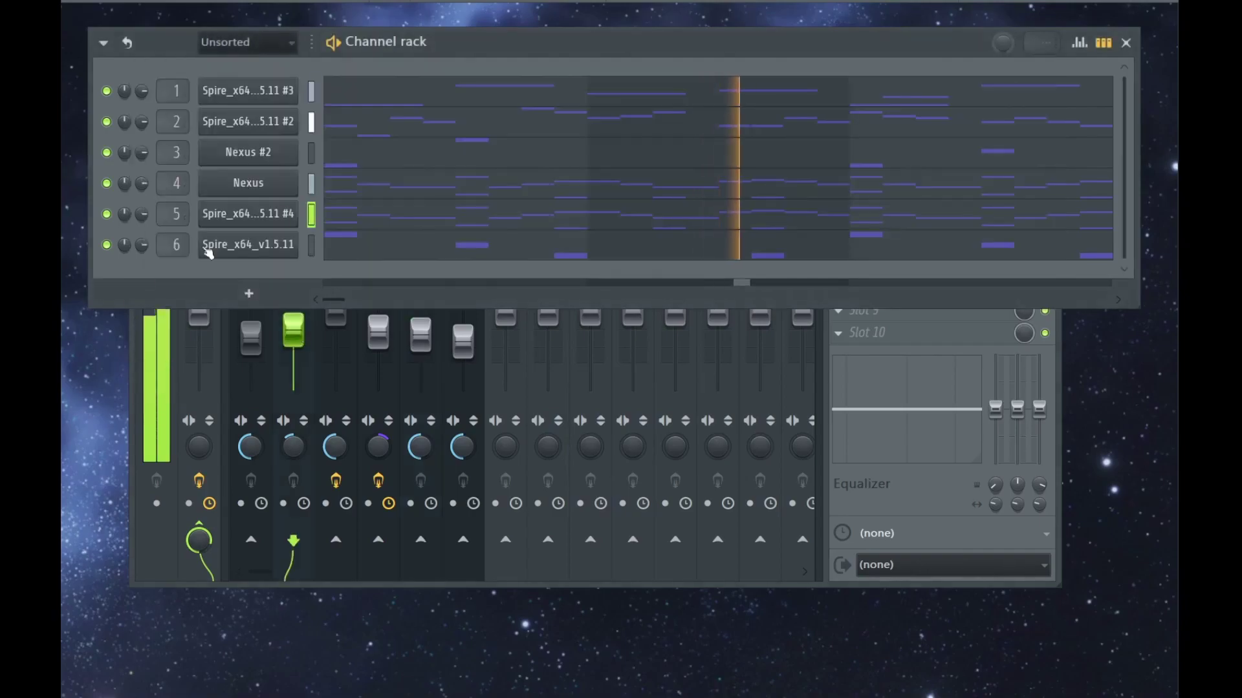
# Try Spire #2's notes in higher octaves, then shift them down two octaves.
pyautogui.click(344, 119)
pyautogui.hotkey('ctrl', 'Up')
pyautogui.hotkey('ctrl', 'Up')
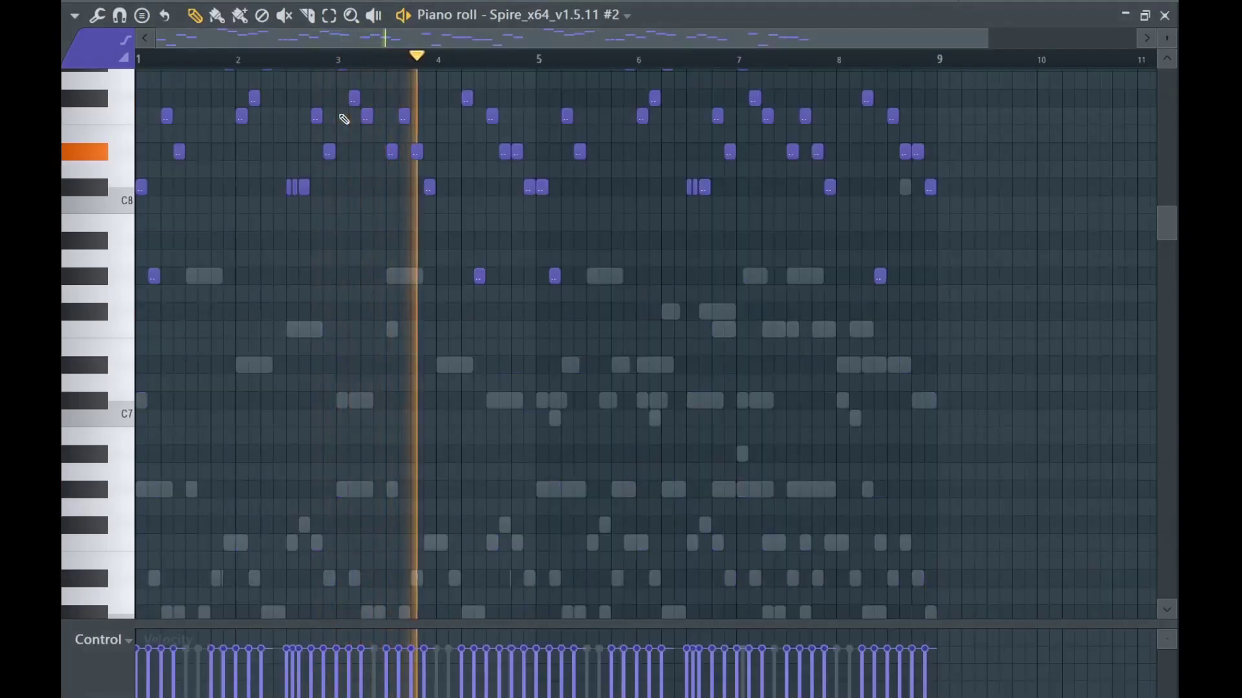
pyautogui.hotkey('ctrl', 'Down')
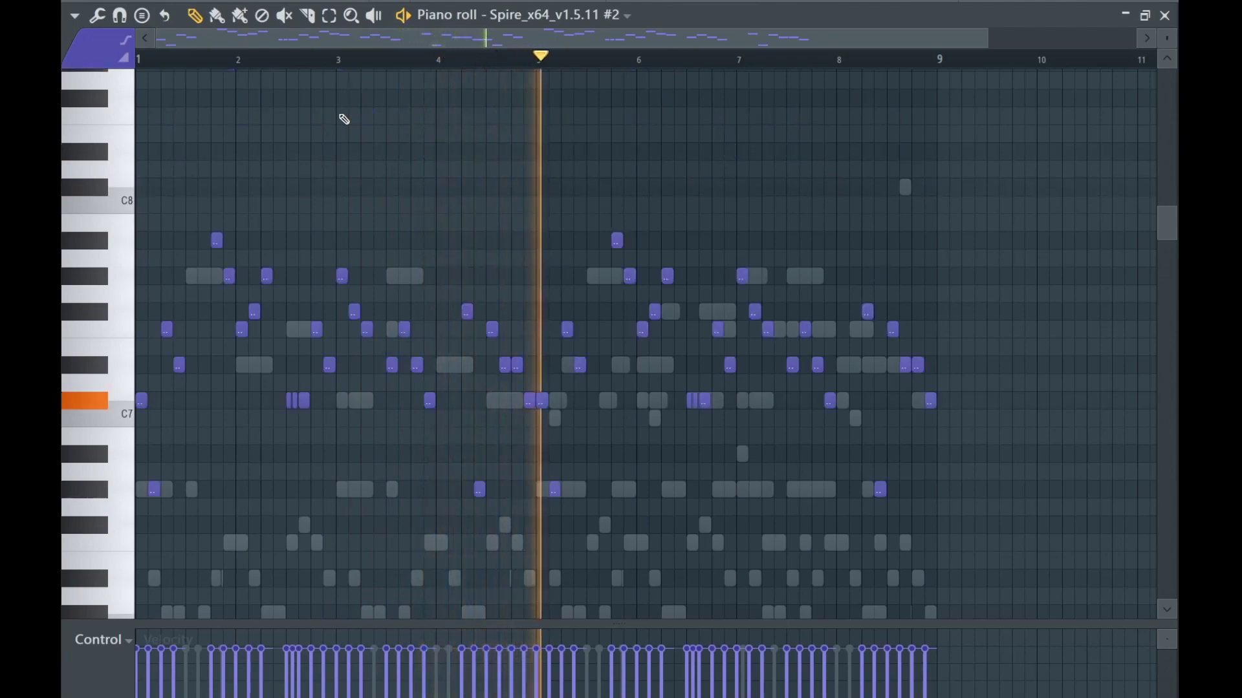
pyautogui.hotkey('ctrl', 'Down')
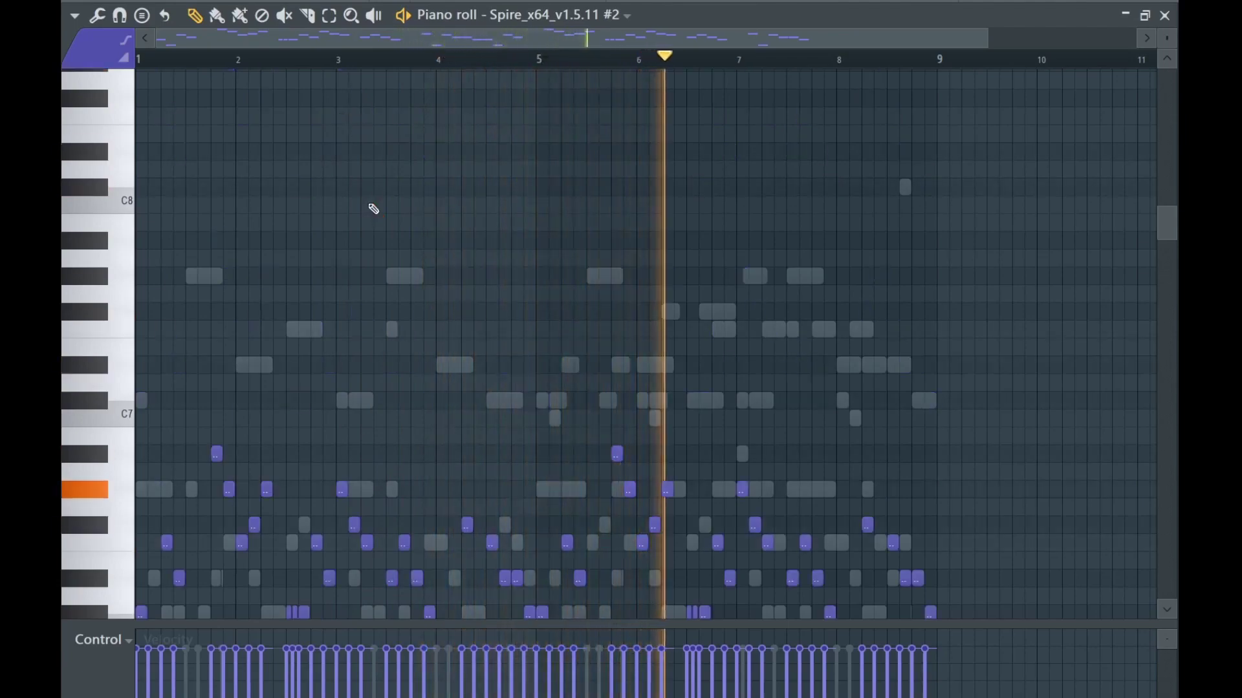
pyautogui.press('Escape')
# Browse Spire #2's lead presets forward from LD Phantom AL&RS to LD Preview.
pyautogui.click(269, 121)
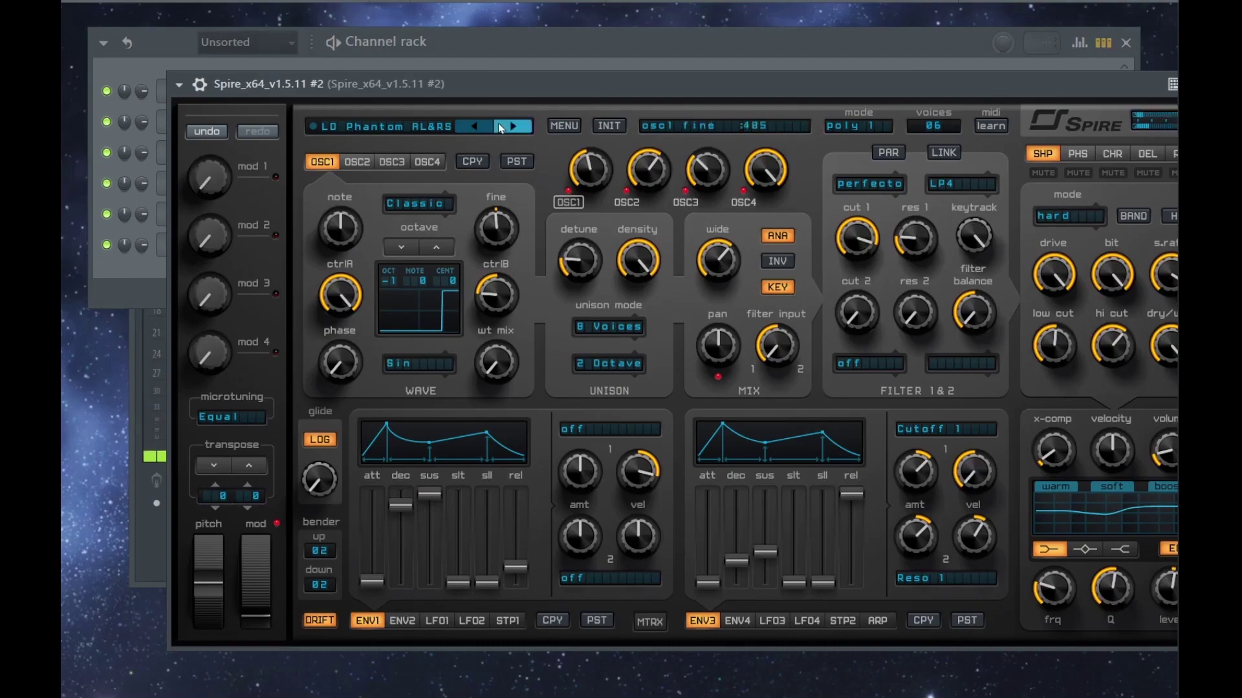
pyautogui.click(499, 126)
pyautogui.click(498, 126)
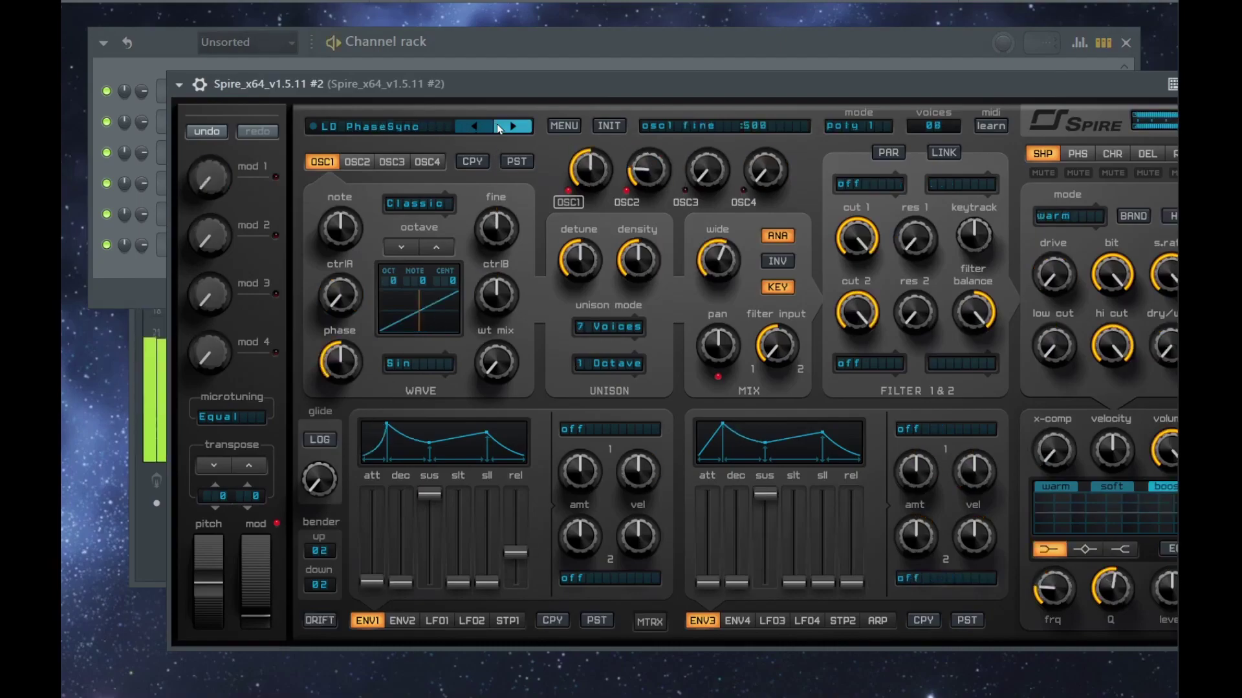
pyautogui.click(498, 126)
pyautogui.click(498, 126)
pyautogui.click(498, 127)
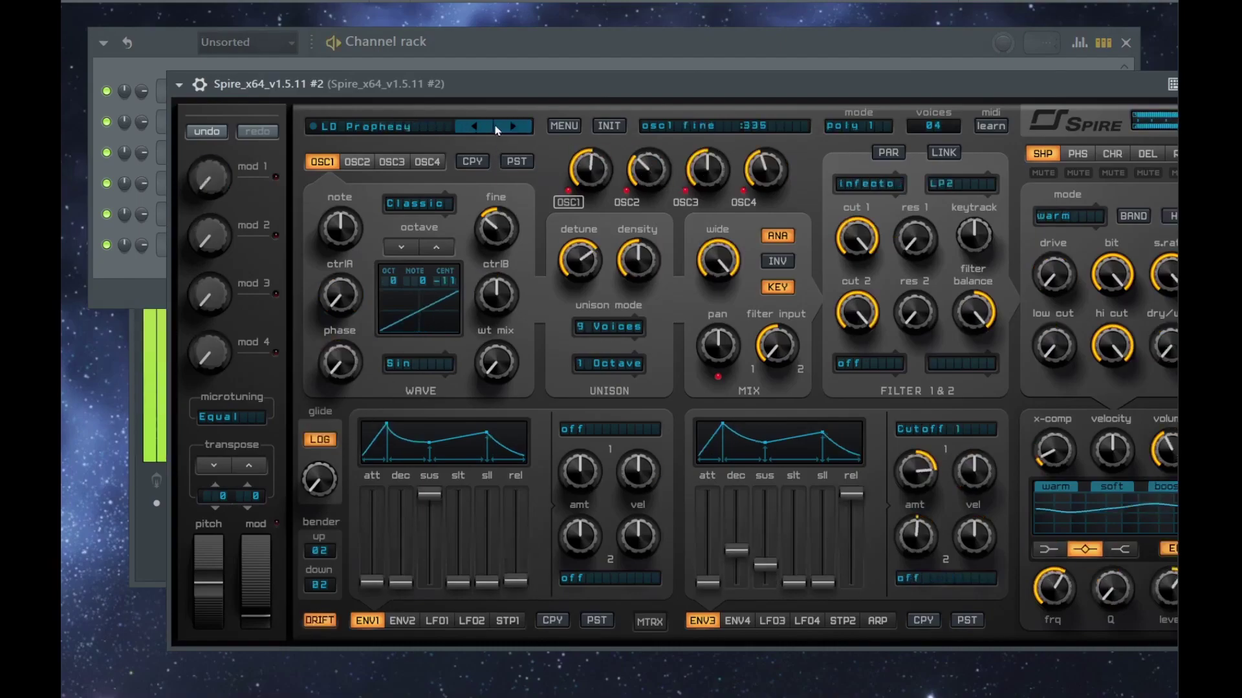
pyautogui.click(496, 128)
pyautogui.moveTo(469, 90); pyautogui.dragTo(452, 84)
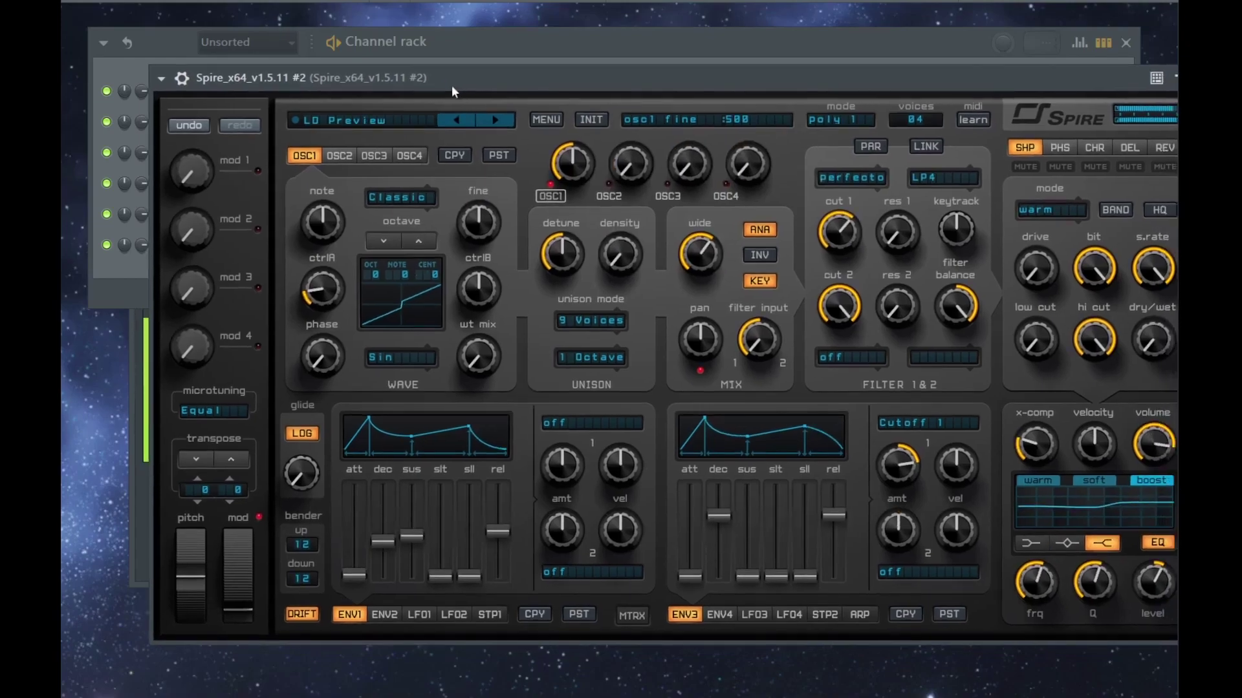
pyautogui.press('Escape')
# Unmute Spire #3 in the mixer, setting it to -10.9 dB and Spire #2 to -5.1 dB.
pyautogui.click(157, 582)
pyautogui.click(249, 188)
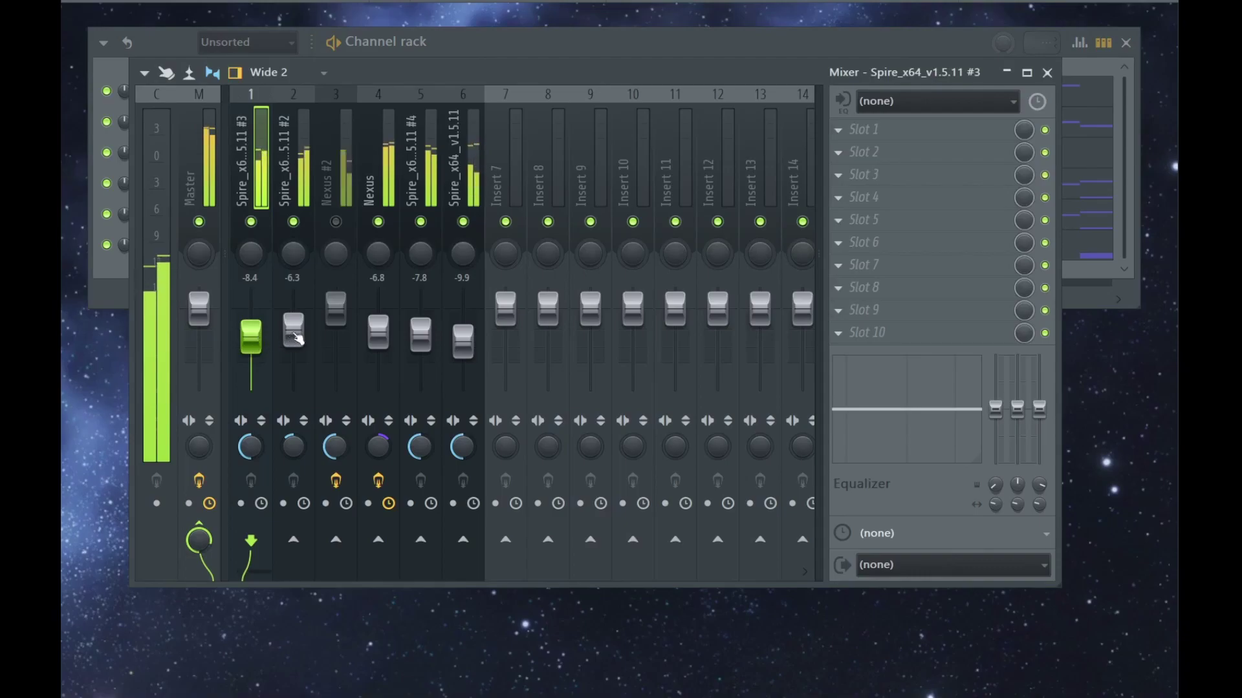
pyautogui.click(304, 424)
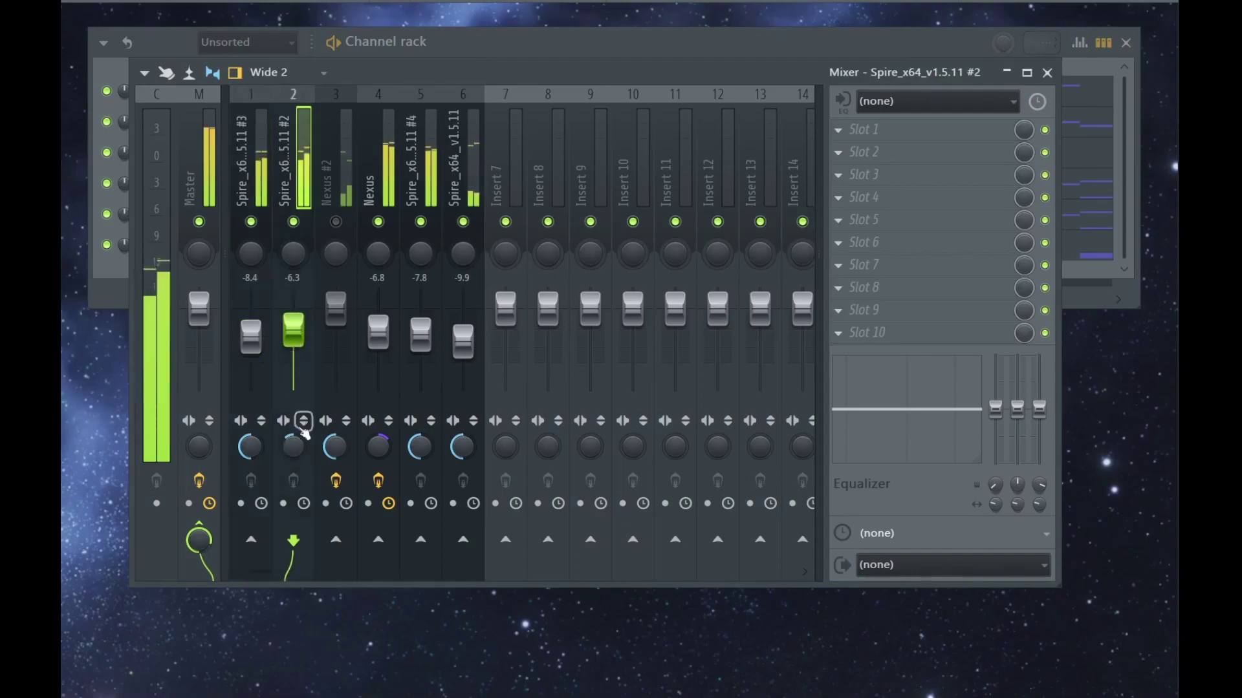
pyautogui.moveTo(258, 337); pyautogui.dragTo(293, 324)
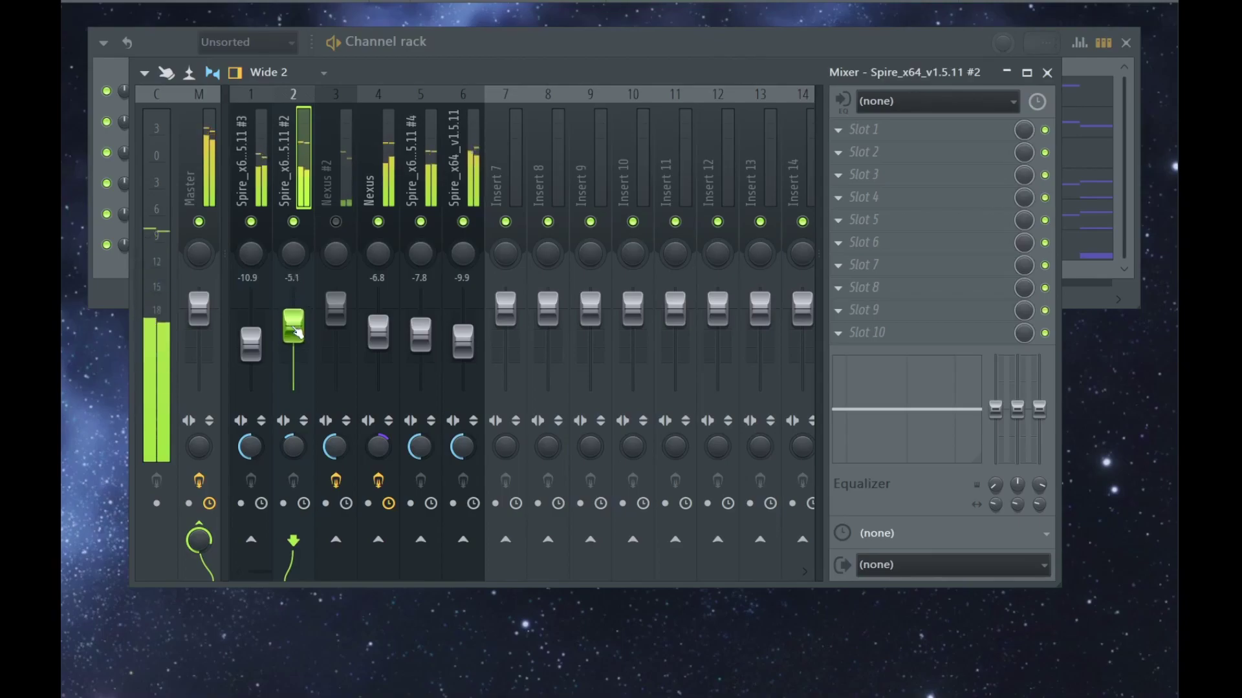
# Raise Spire #2's notes by one octave.
pyautogui.click(116, 294)
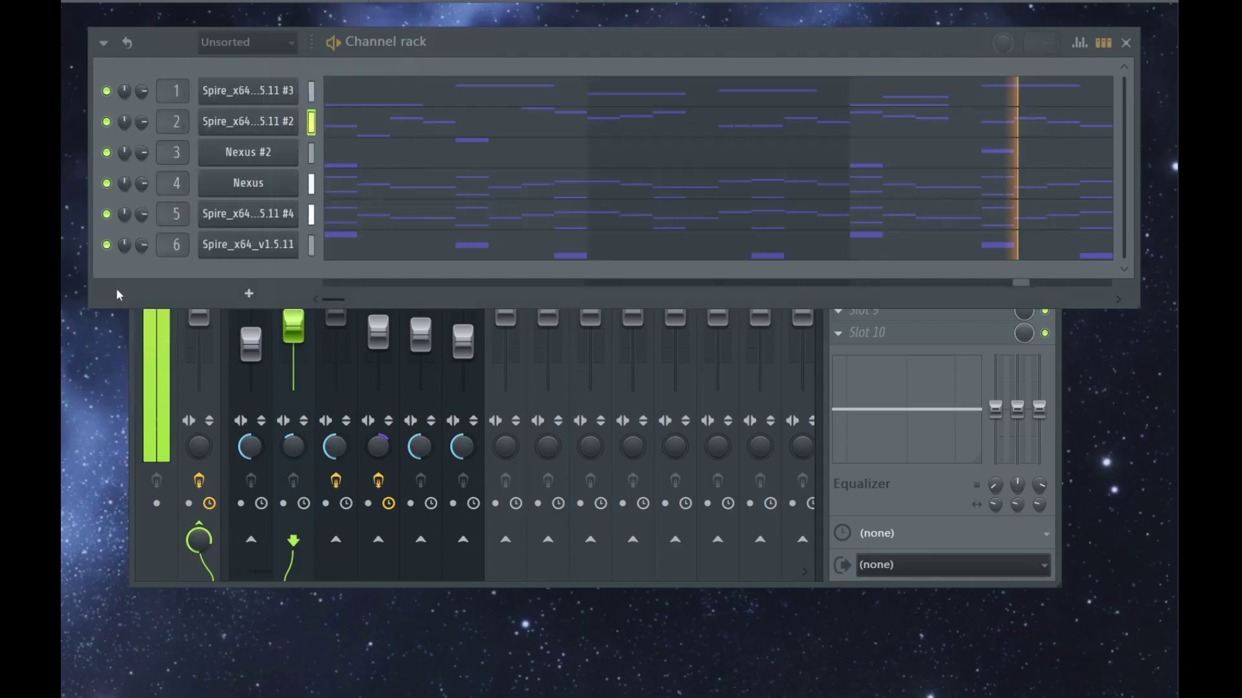
pyautogui.click(349, 127)
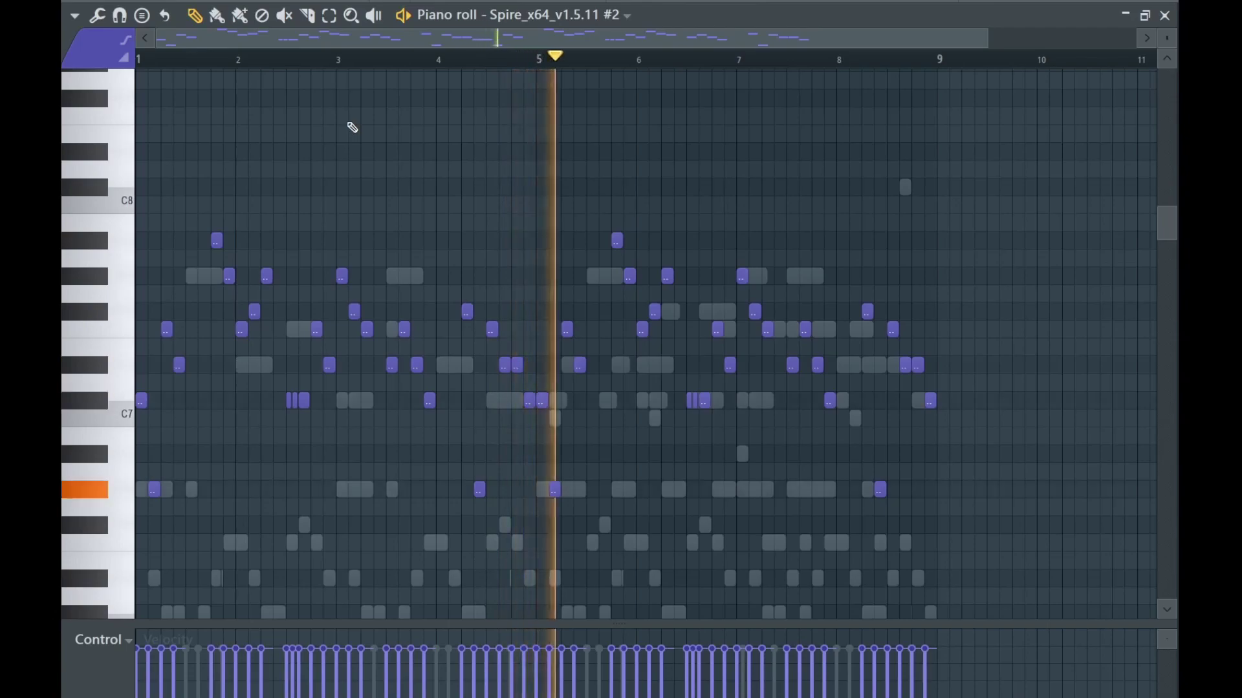
pyautogui.press('Escape')
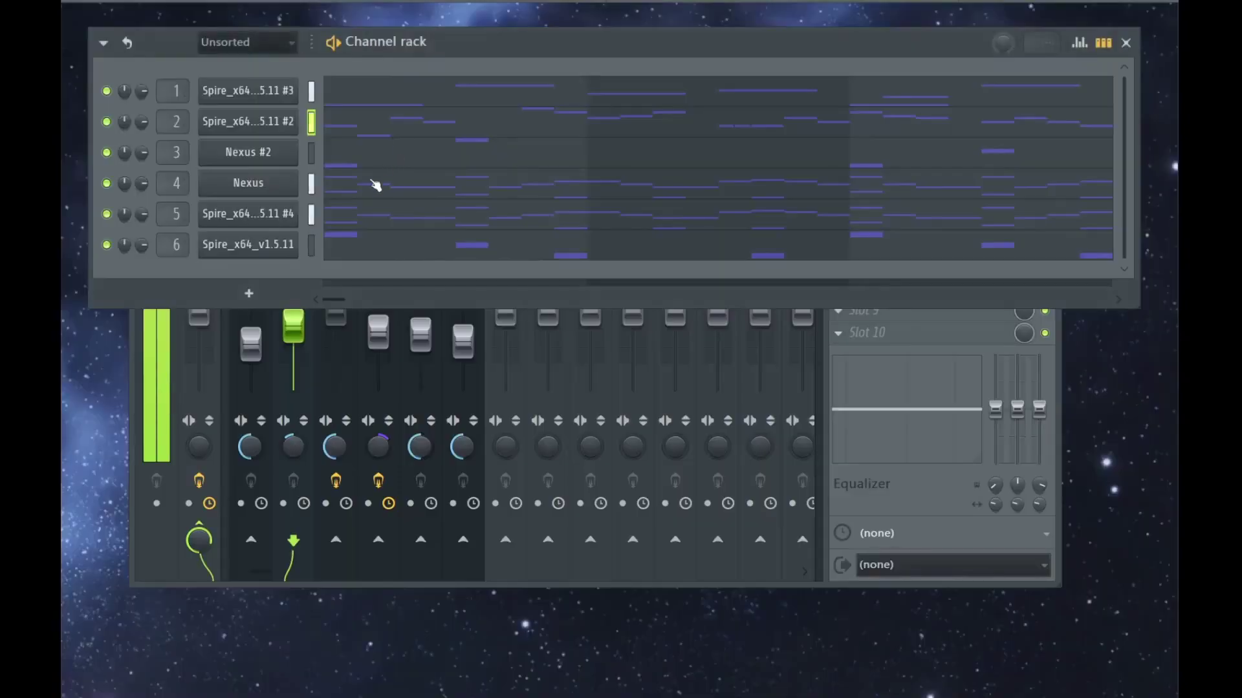
# Advance Spire #2 to the LD Proton preset.
pyautogui.click(251, 132)
pyautogui.click(496, 120)
pyautogui.click(495, 121)
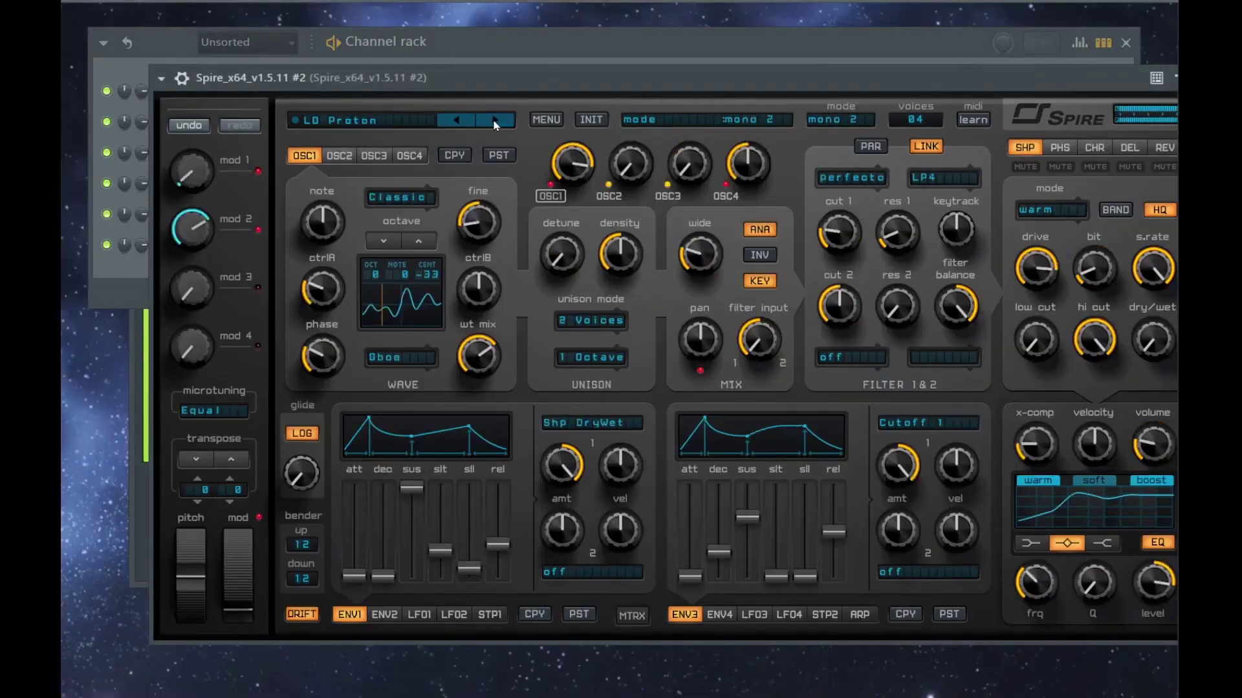
# Silence all channels except Spire #2 and the original Spire, and switch Spire #2 to the LD Pulse preset.
pyautogui.click(111, 127)
pyautogui.click(106, 183)
pyautogui.click(107, 214)
pyautogui.click(279, 124)
pyautogui.click(274, 126)
pyautogui.click(498, 123)
pyautogui.click(467, 126)
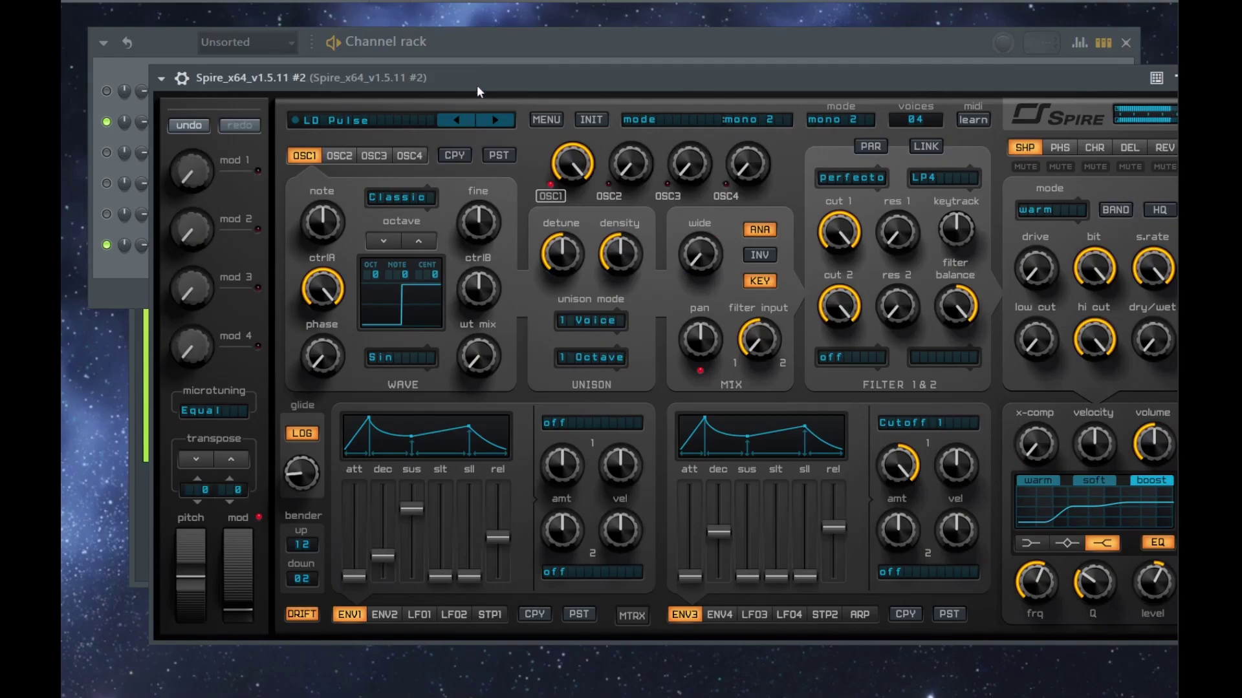
pyautogui.moveTo(476, 87); pyautogui.dragTo(456, 80)
pyautogui.press('Escape')
# Lower Spire #2's notes by one octave.
pyautogui.click(351, 118)
pyautogui.hotkey('ctrl', 'Down')
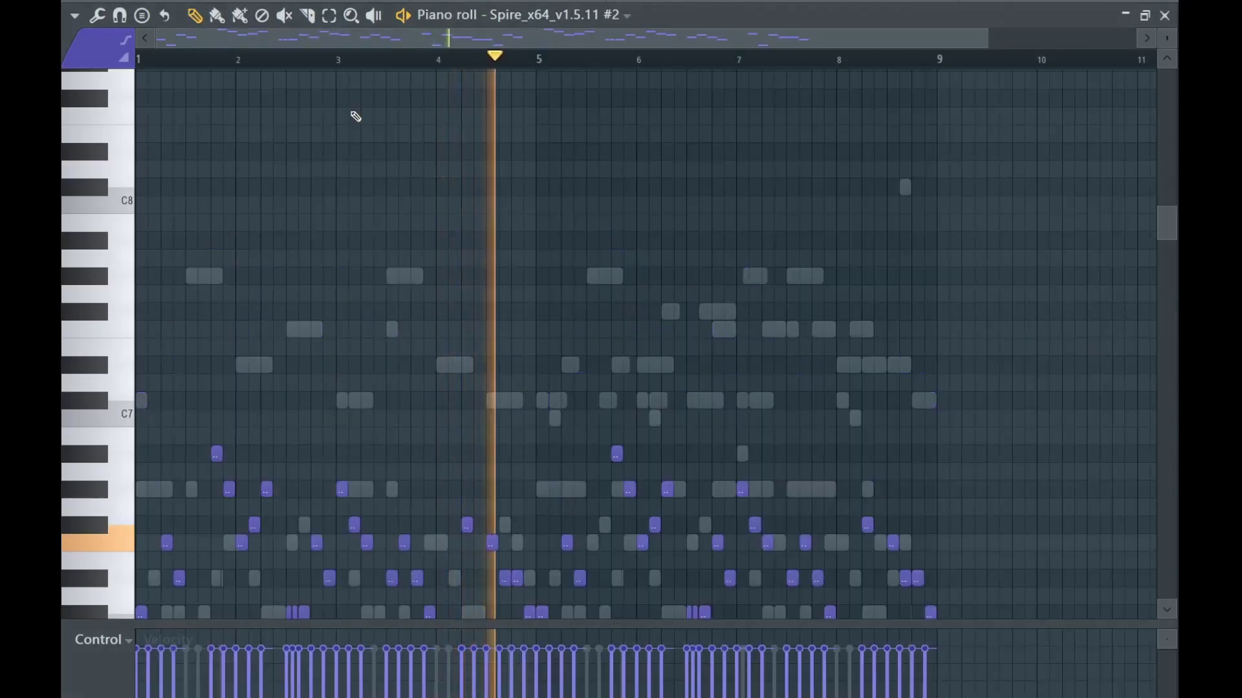
pyautogui.press('Escape')
# Re-enable all silenced channels, and unmute Nexus #2 in the mixer with its level set to -2.2 dB.
pyautogui.click(151, 540)
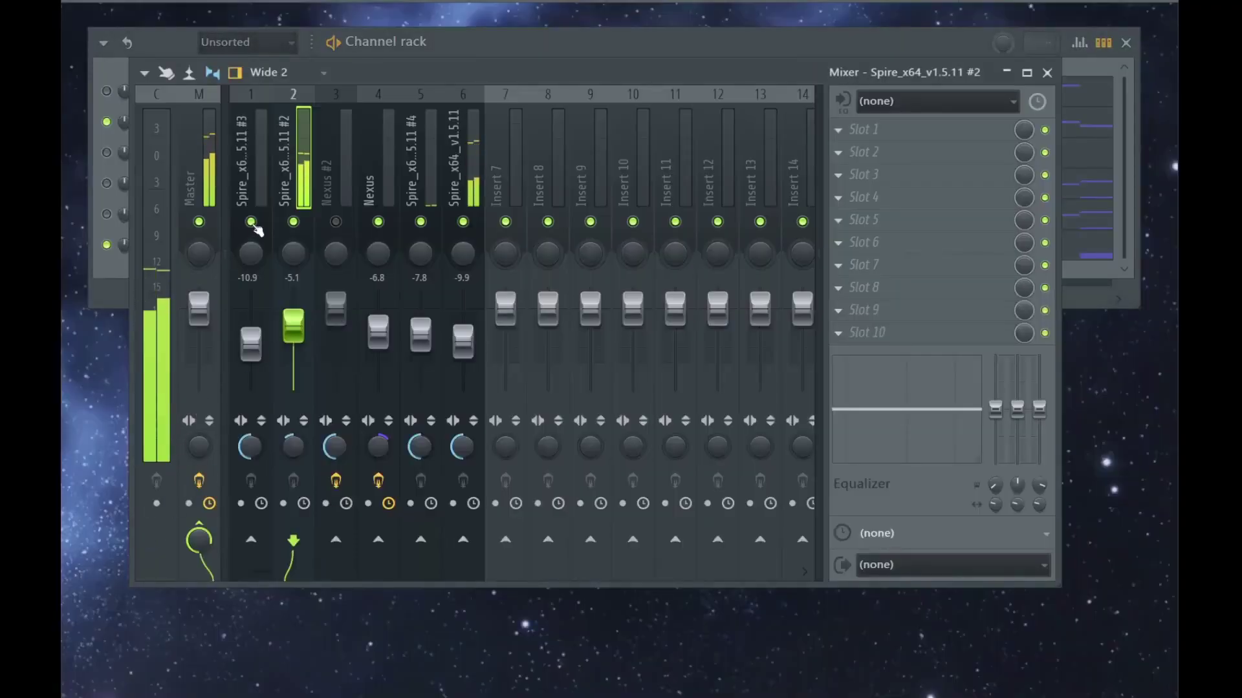
pyautogui.click(106, 142)
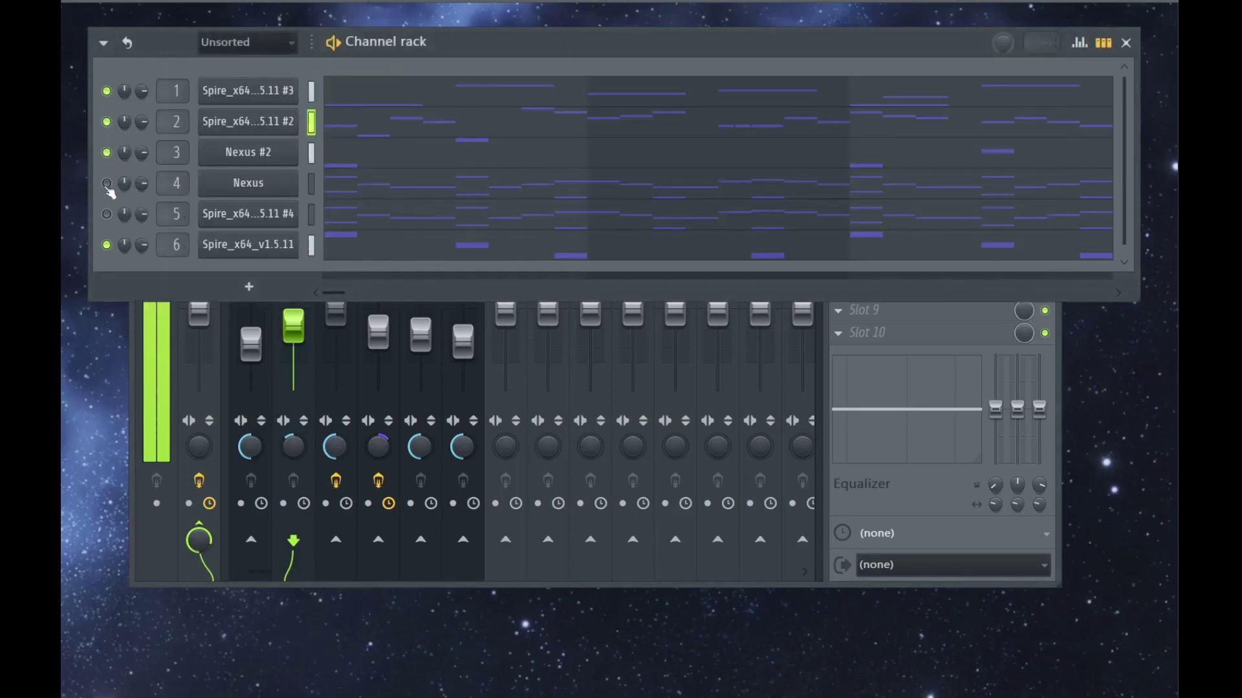
pyautogui.click(235, 386)
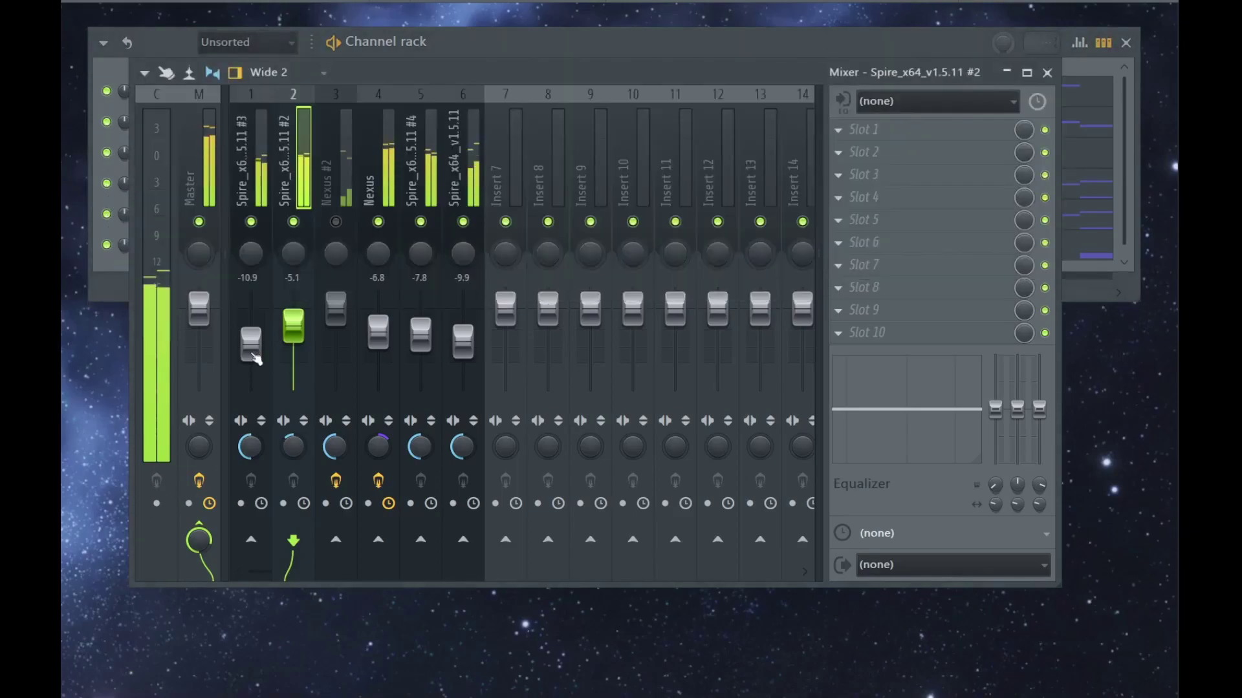
pyautogui.click(336, 222)
pyautogui.moveTo(339, 313); pyautogui.dragTo(350, 327)
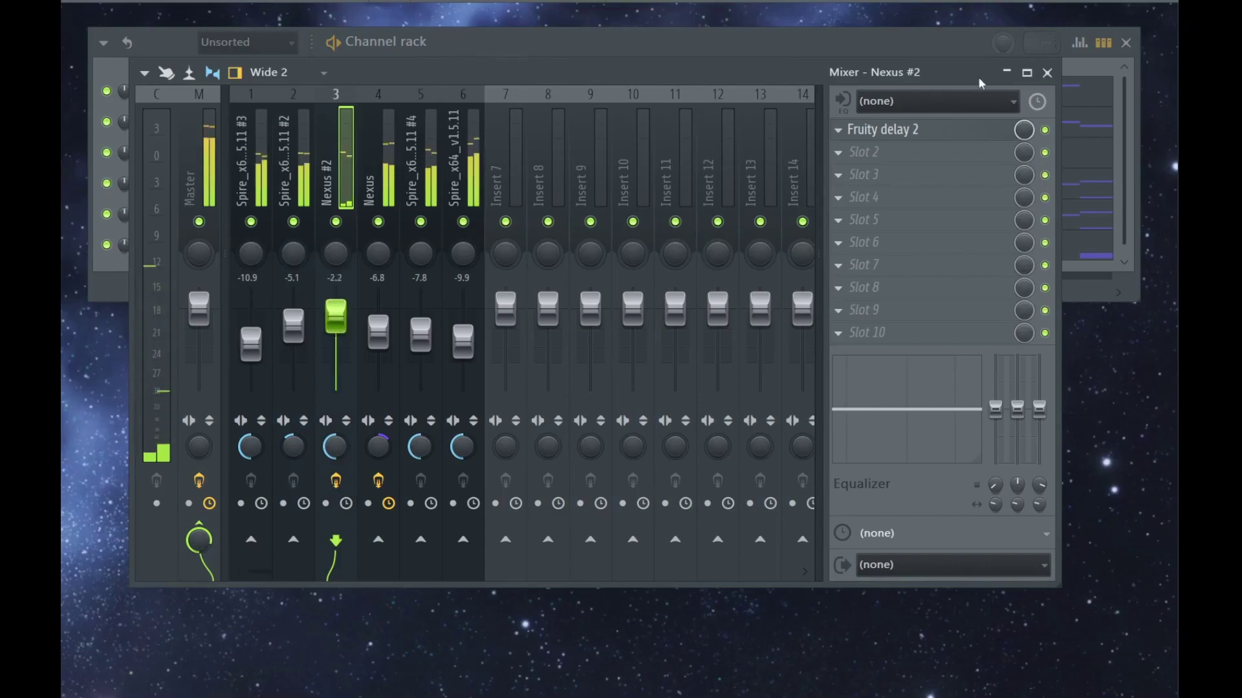
# Add another Nexus channel and load the Andromeda Pad preset in it.
pyautogui.click(500, 151)
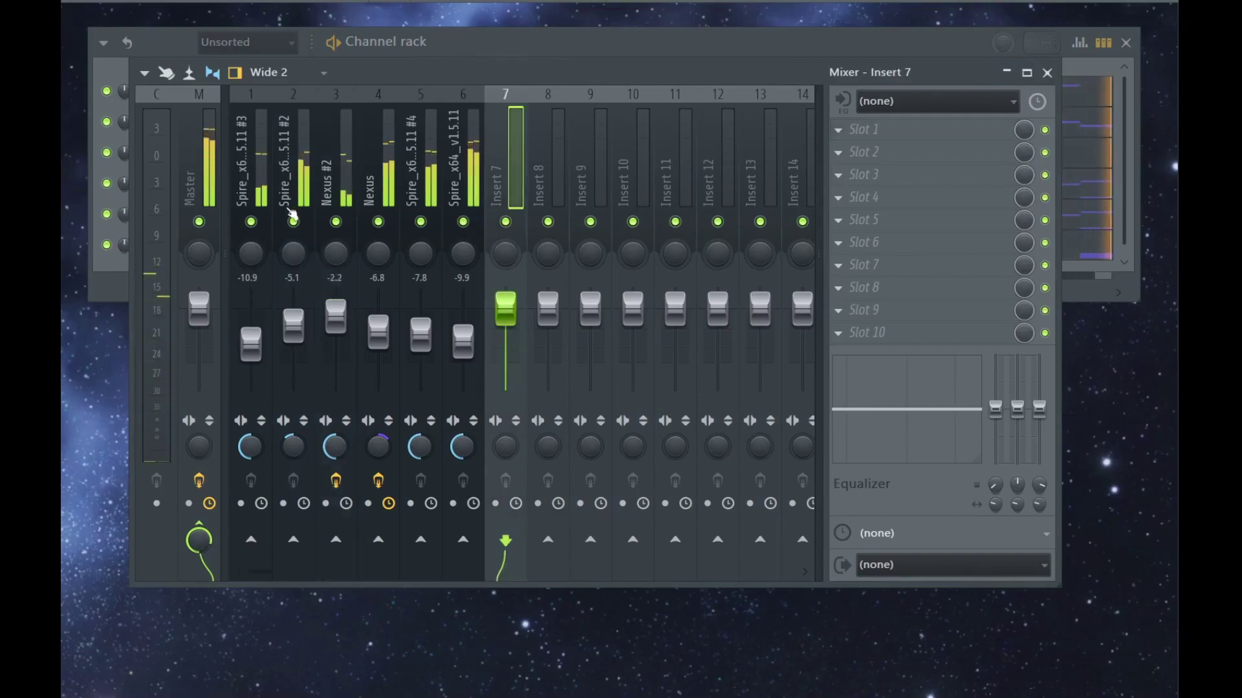
pyautogui.press('F6')
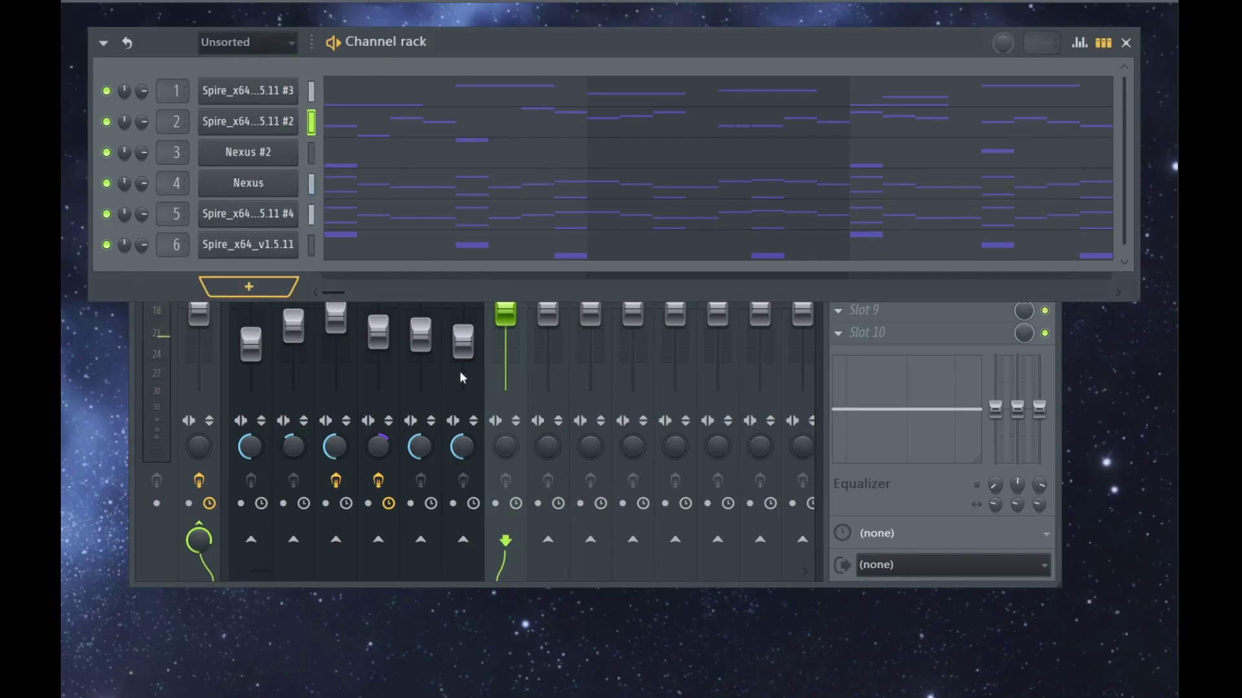
pyautogui.click(248, 183)
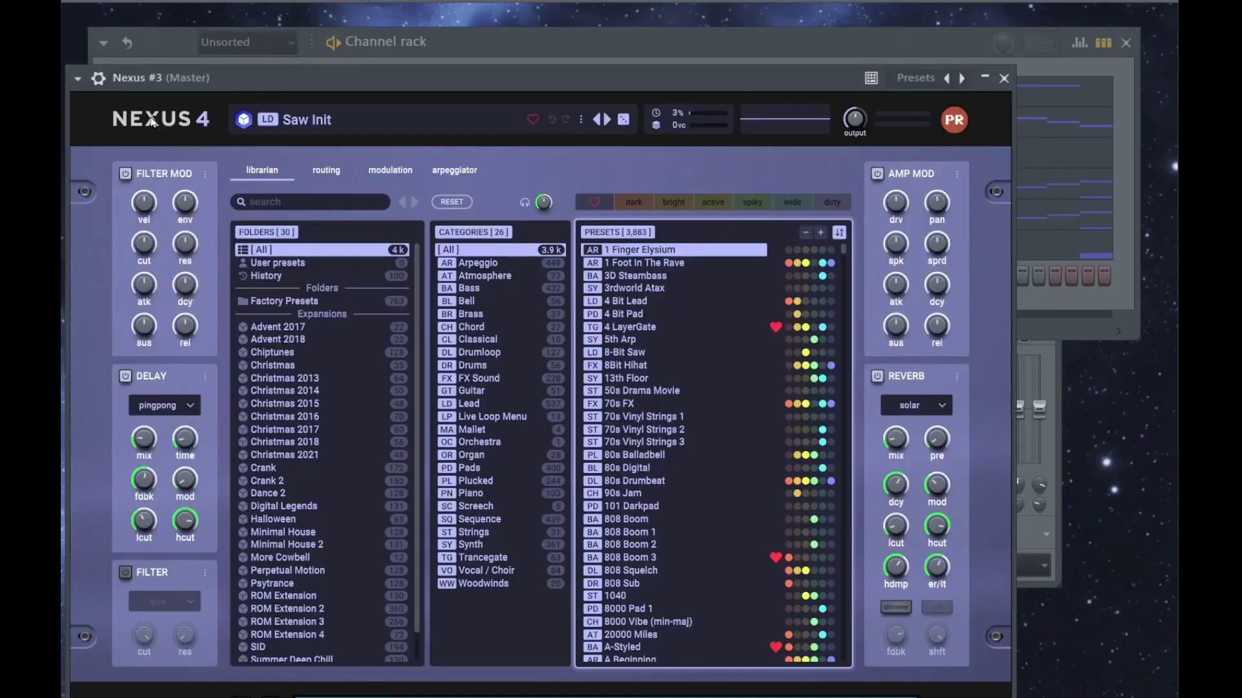
pyautogui.click(286, 203)
pyautogui.write('androm')
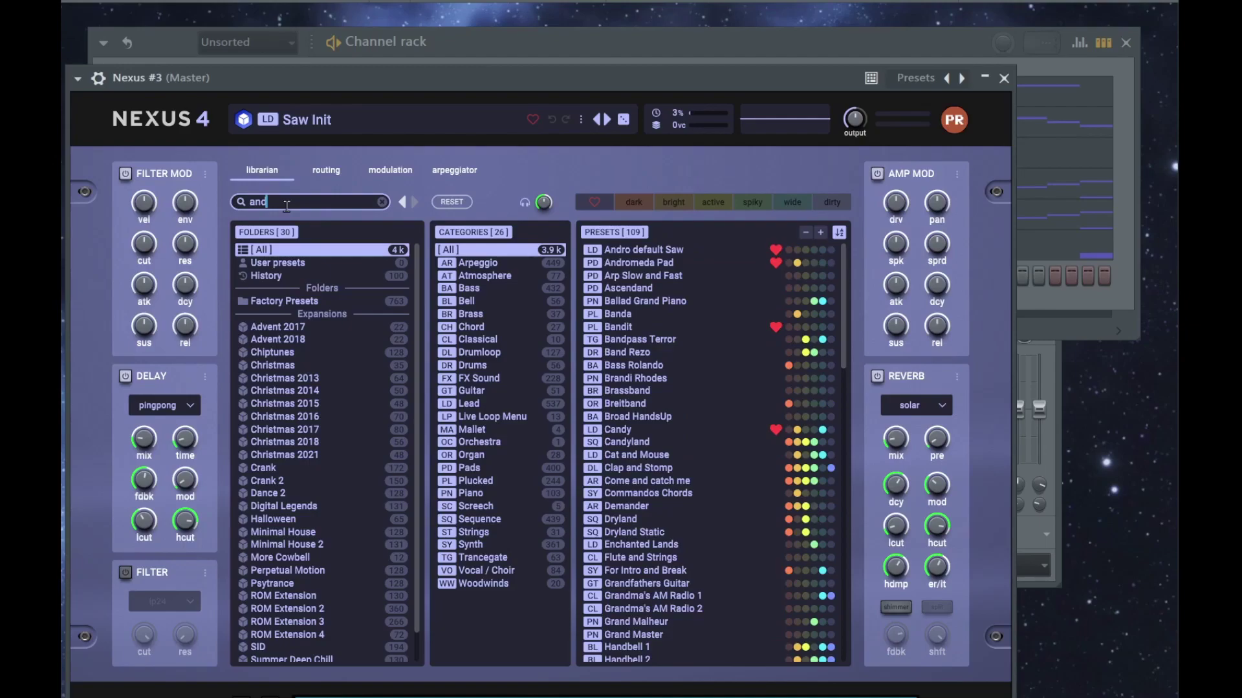
pyautogui.click(617, 252)
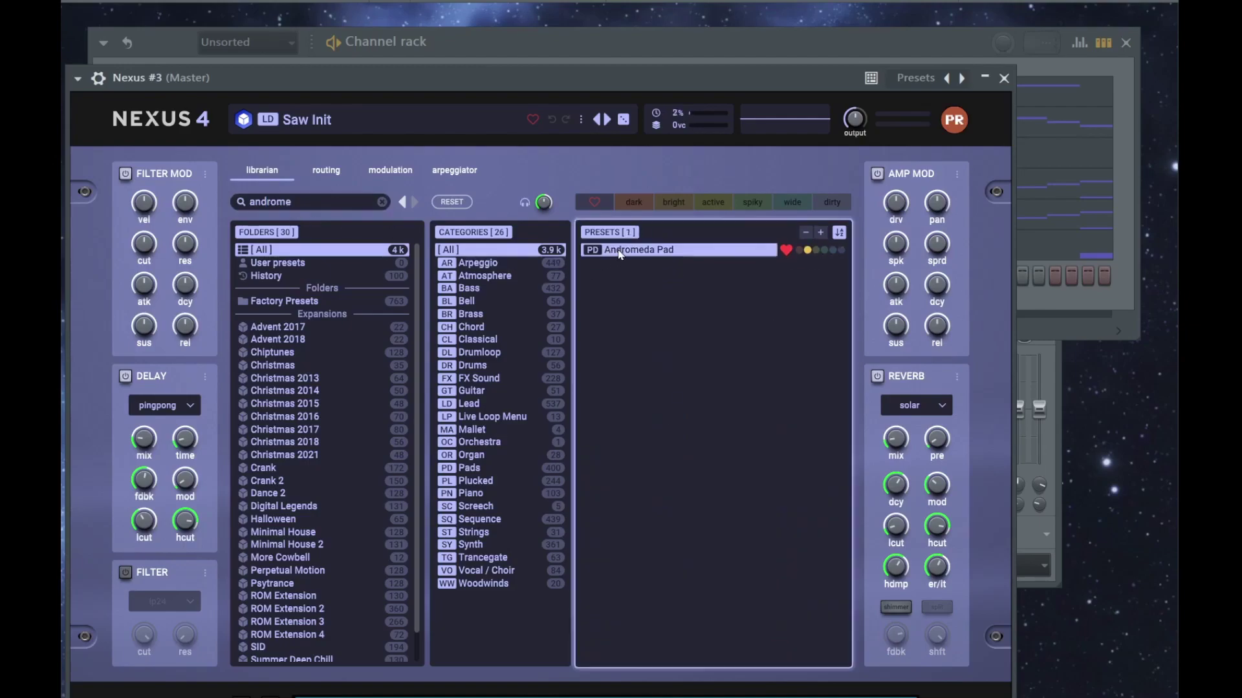
pyautogui.press('Escape')
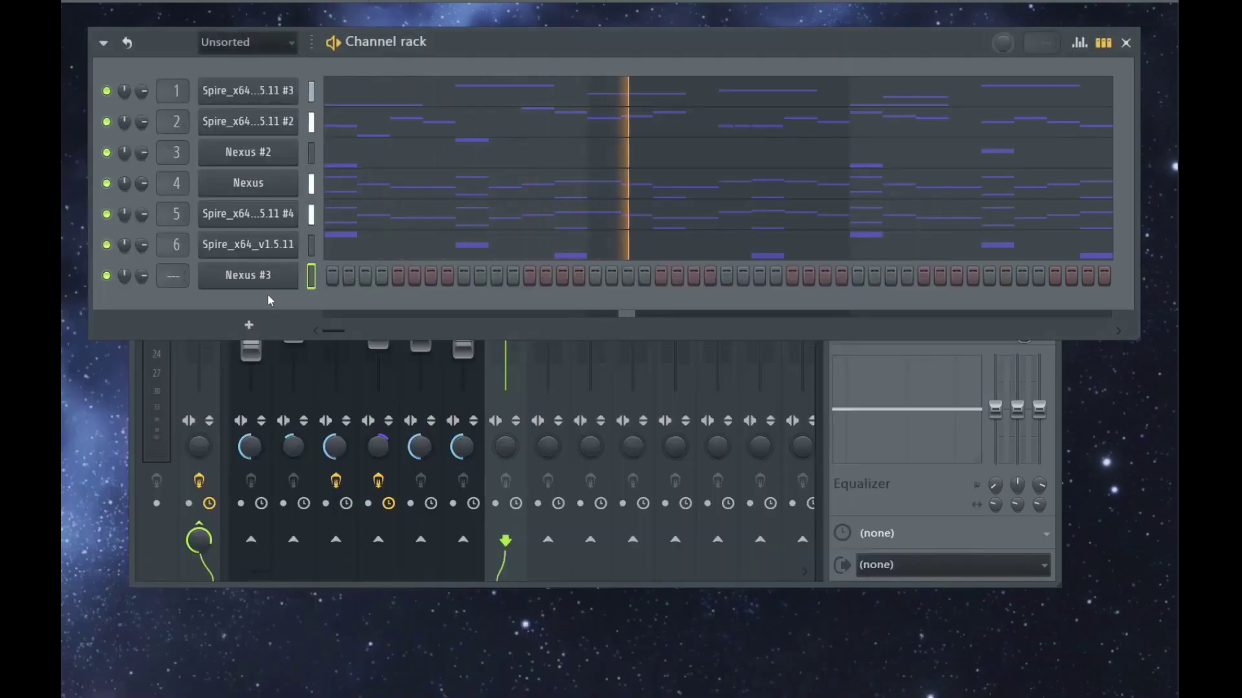
# Draw one-bar notes C#7, G#7, C#7 and C#8 across bars 1 to 4 of the new Nexus pad.
pyautogui.press('F7')
pyautogui.press('space')
pyautogui.moveTo(175, 169); pyautogui.dragTo(89, 198)
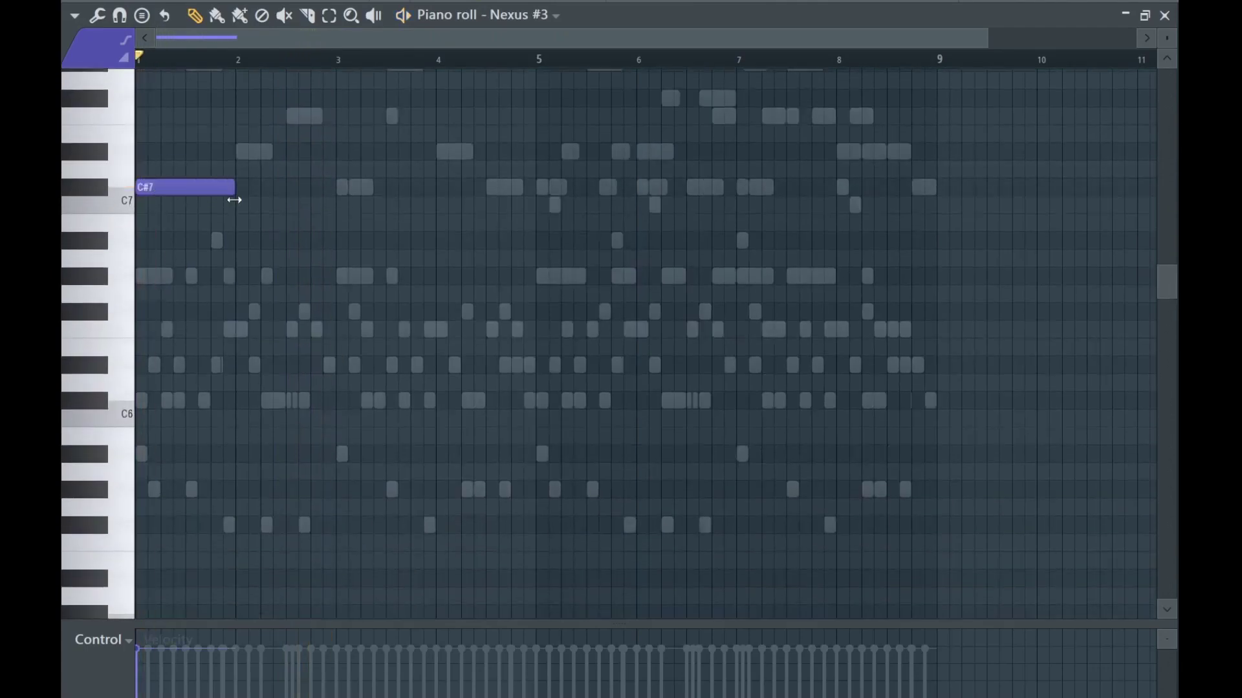
pyautogui.scroll(4, 250, 236)
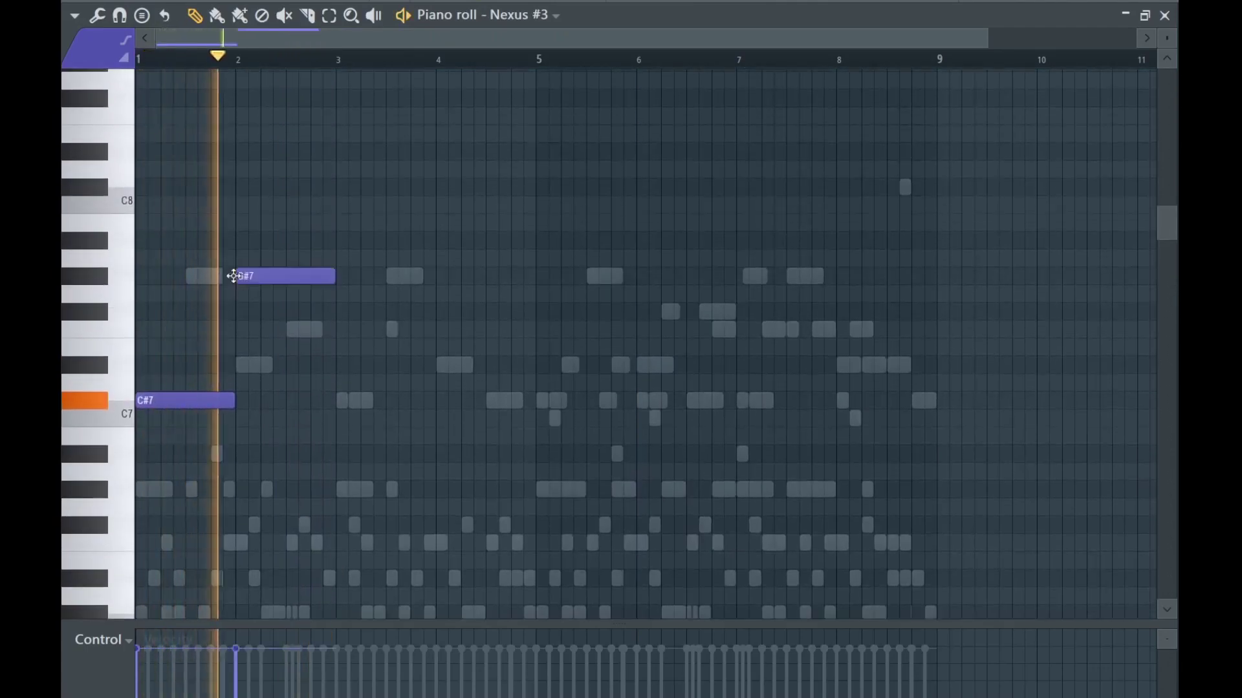
pyautogui.click(337, 404)
pyautogui.click(440, 188)
# Duplicate the four pad notes into bars 5 to 8 and add one-bar F7 notes in bars 5 and 6.
pyautogui.hotkey('ctrl', 'b')
pyautogui.hotkey('ctrl', 'd')
pyautogui.click(536, 315)
pyautogui.moveTo(535, 321); pyautogui.dragTo(460, 324)
pyautogui.click(490, 320)
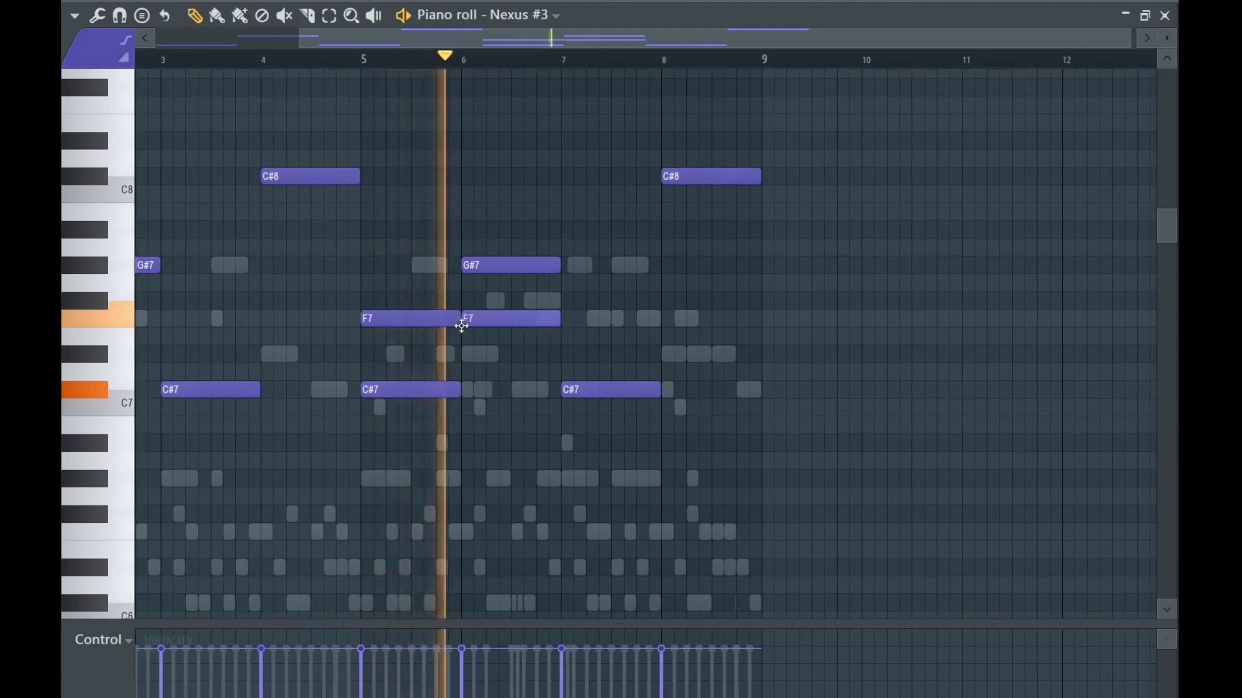
# Add a short C#8 ending bar 6, F8 and G#7 in bar 7, and C#7, G#7 and G#8 in bar 8.
pyautogui.click(519, 181)
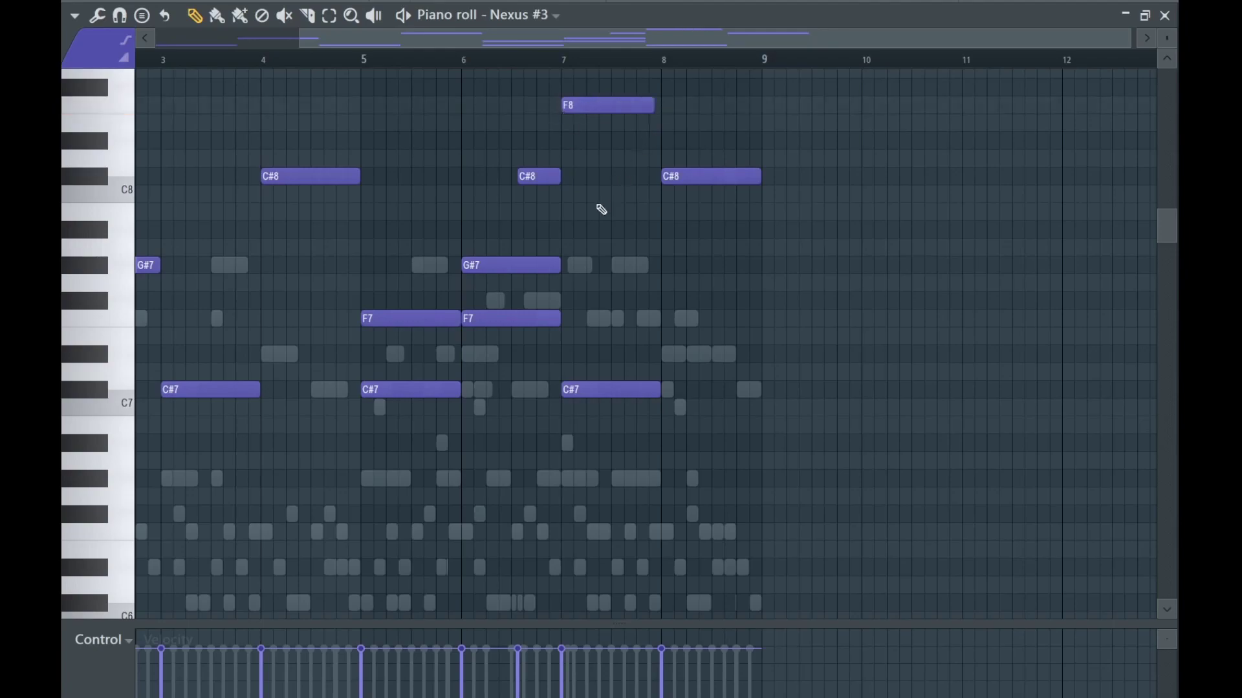
pyautogui.moveTo(557, 251); pyautogui.dragTo(560, 276)
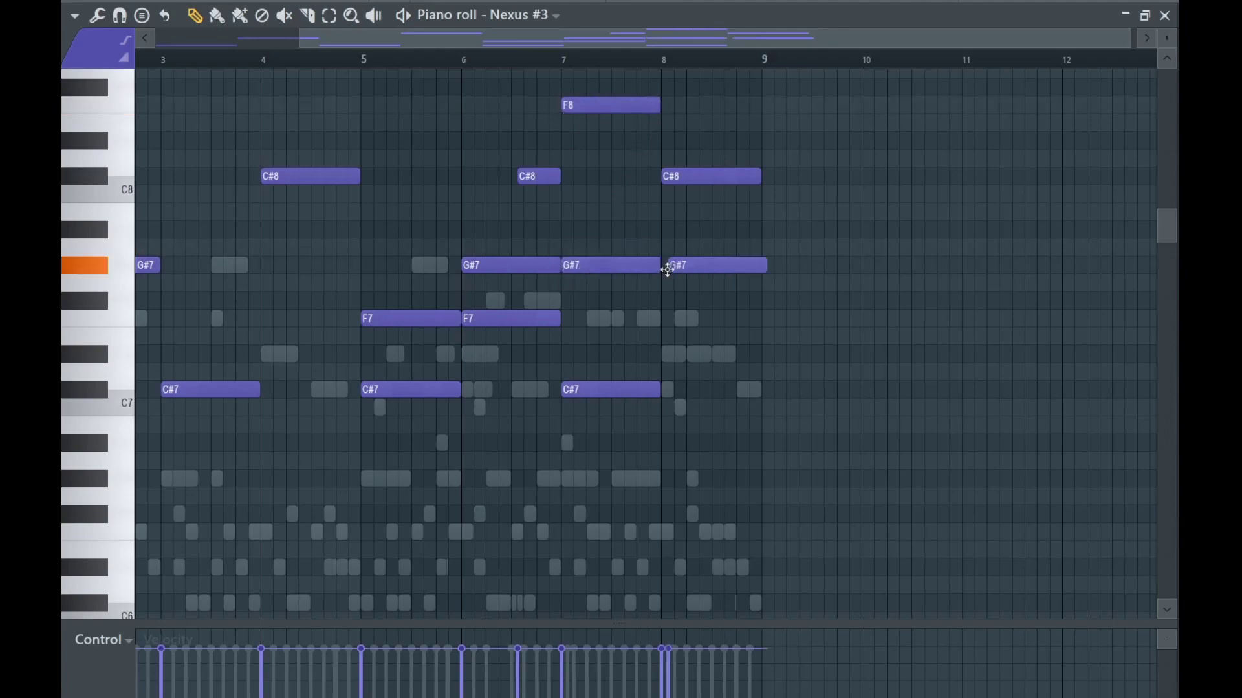
pyautogui.scroll(3, 660, 244)
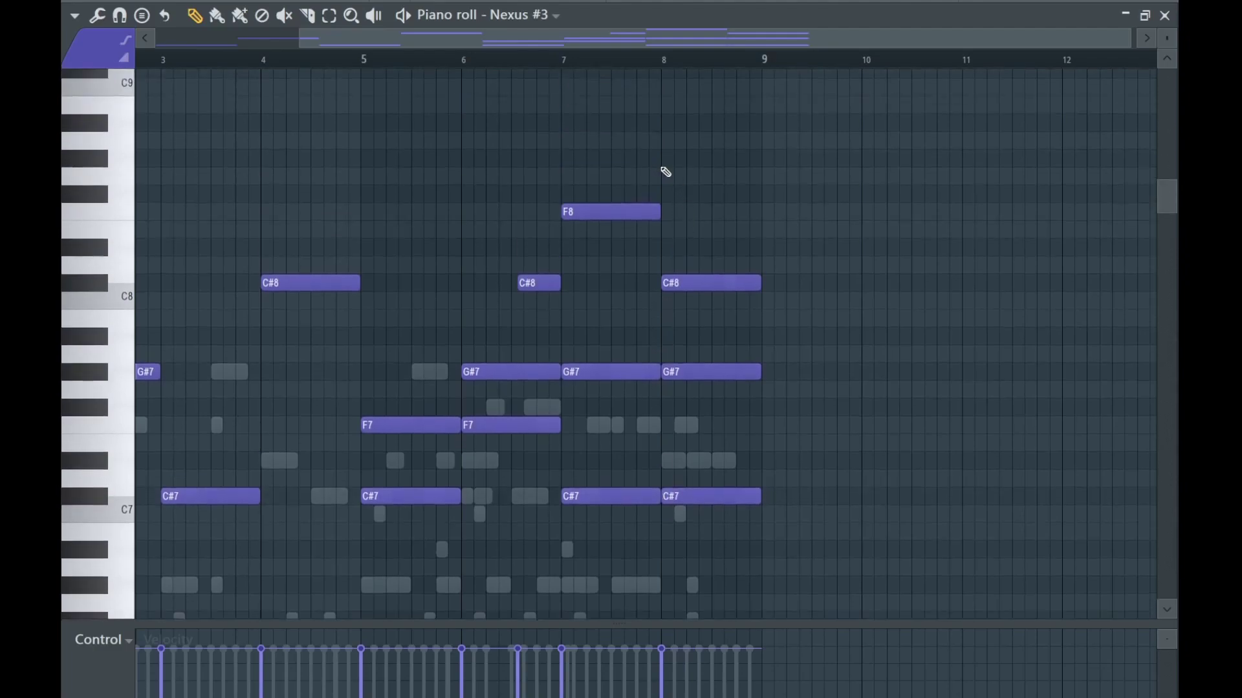
pyautogui.scroll(-2, 455, 196)
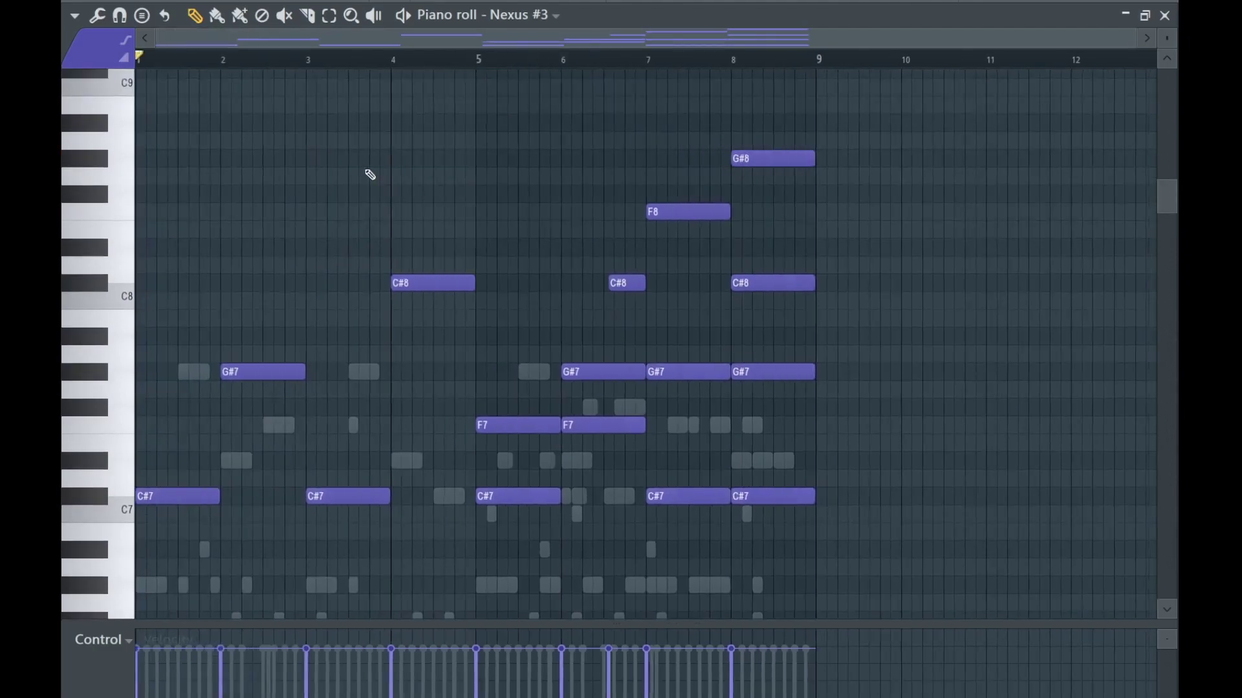
# Play the pattern and lower the Nexus #3 mixer track's level to -8.0 dB.
pyautogui.press('space')
pyautogui.press('F7')
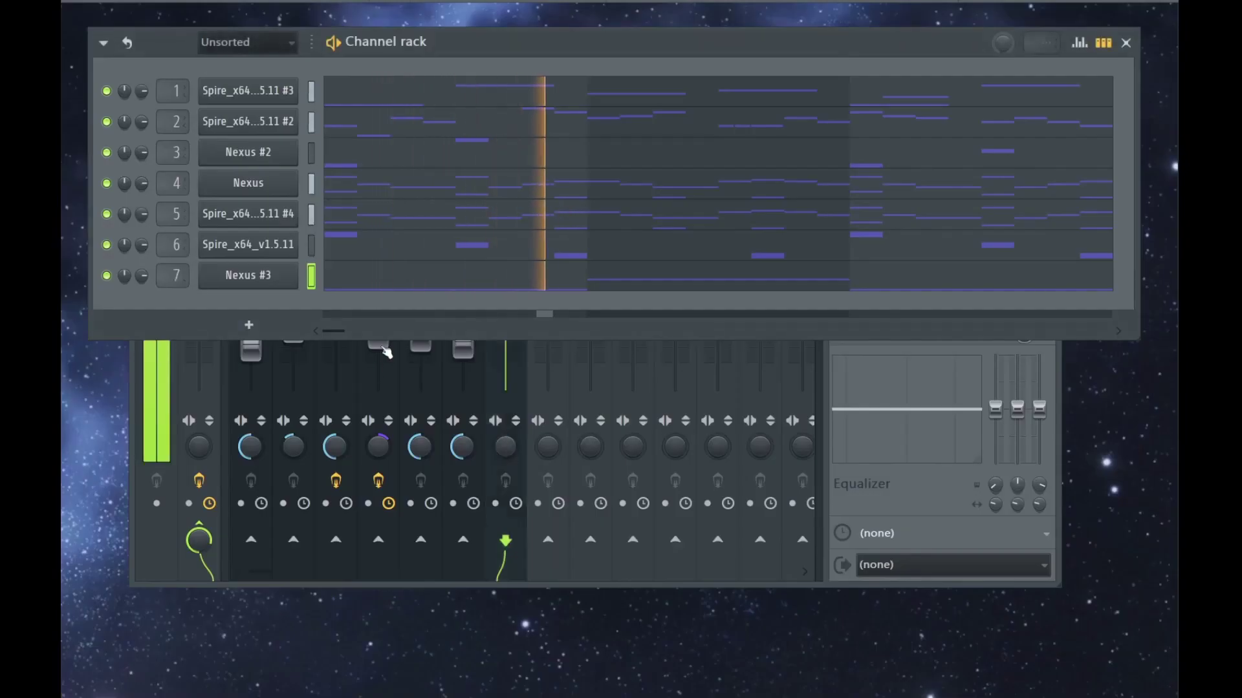
pyautogui.press('F9')
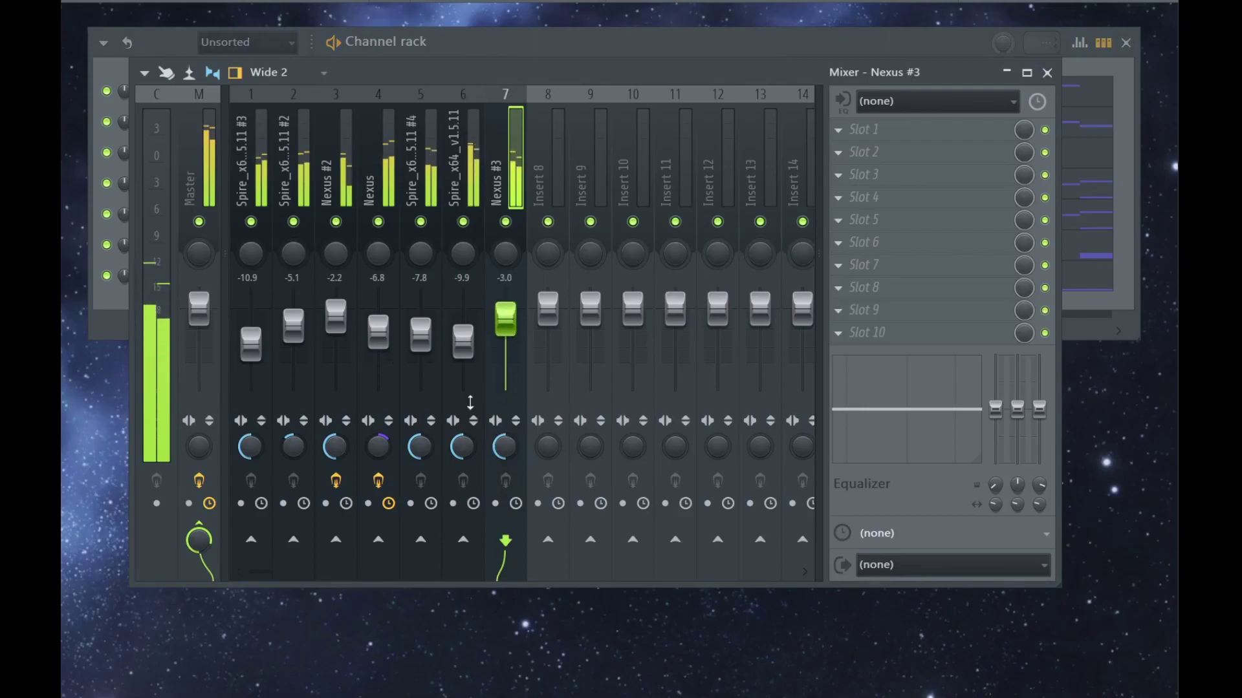
pyautogui.click(1047, 73)
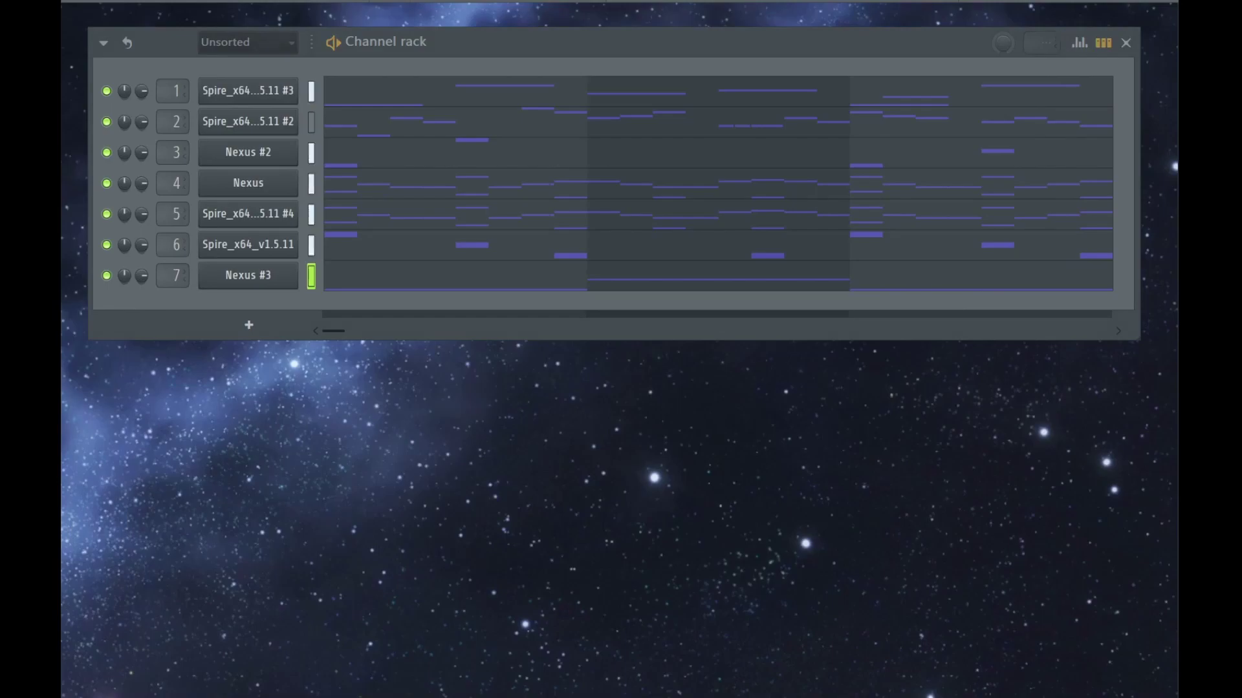
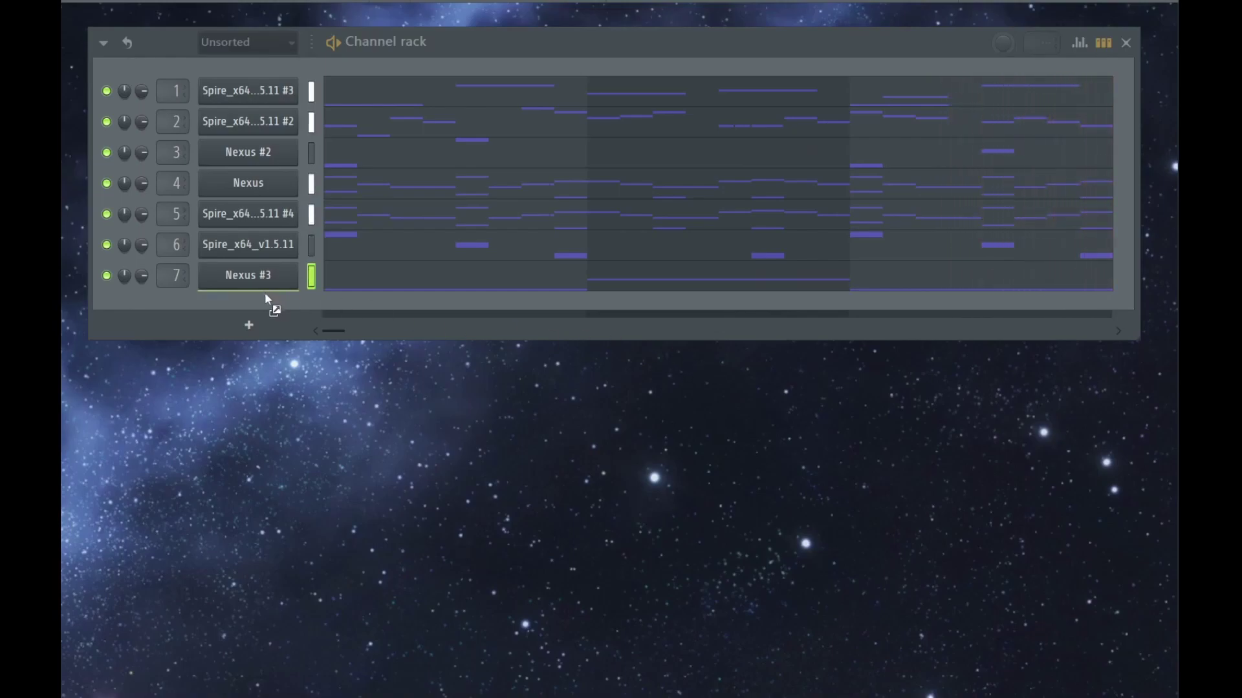
# Add the crispy clap sample as a new channel below Nexus #3 and look over its sampler settings.
pyautogui.moveTo(267, 298); pyautogui.dragTo(322, 309)
pyautogui.click(281, 307)
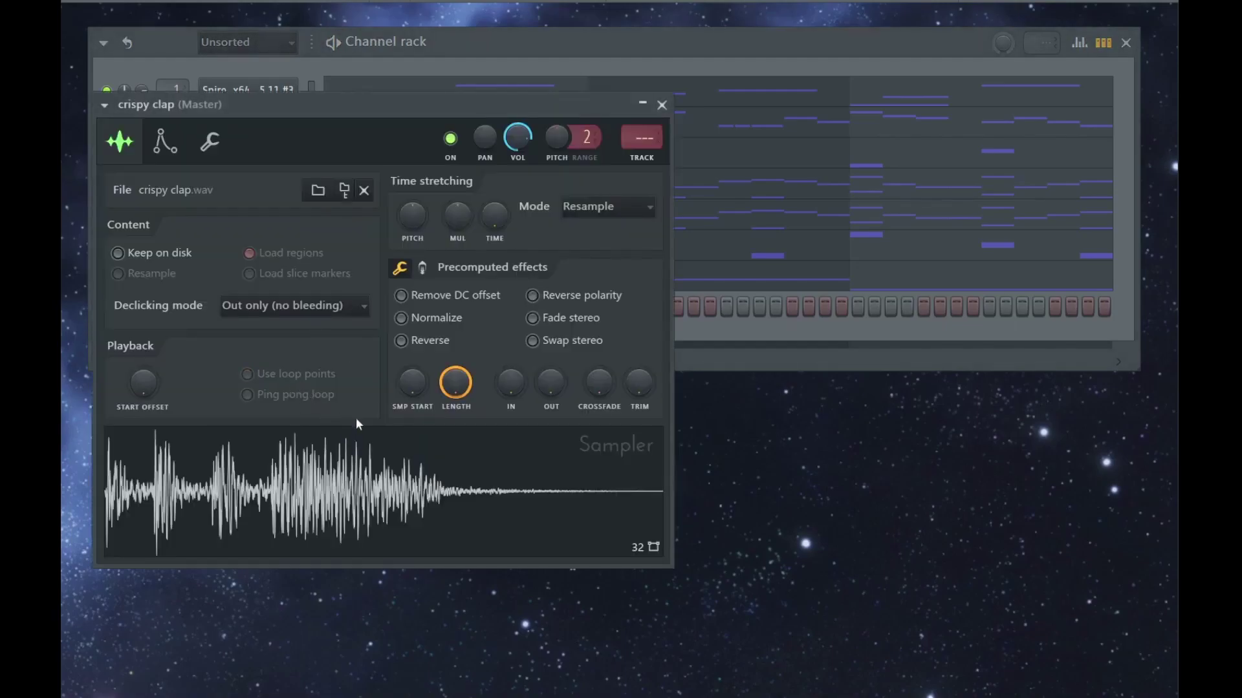
pyautogui.press('Escape')
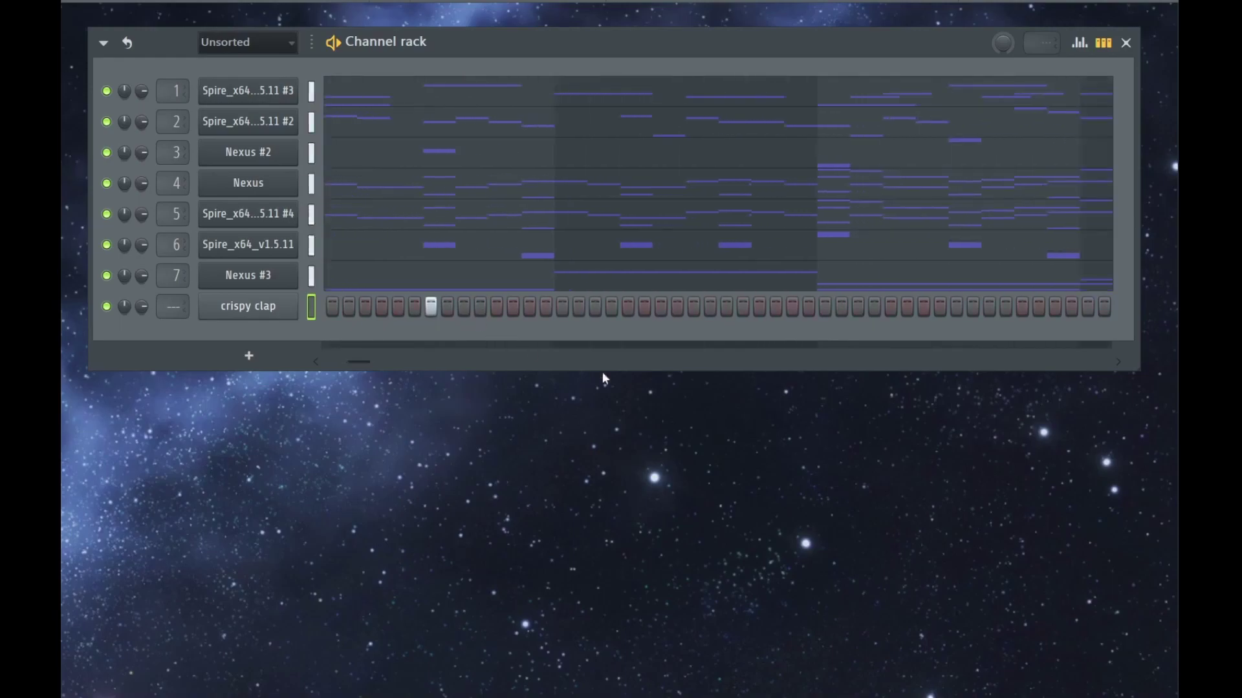
# Place a crispy clap on the third beat of all eight bars and raise the clap velocities to maximum.
pyautogui.click(743, 307)
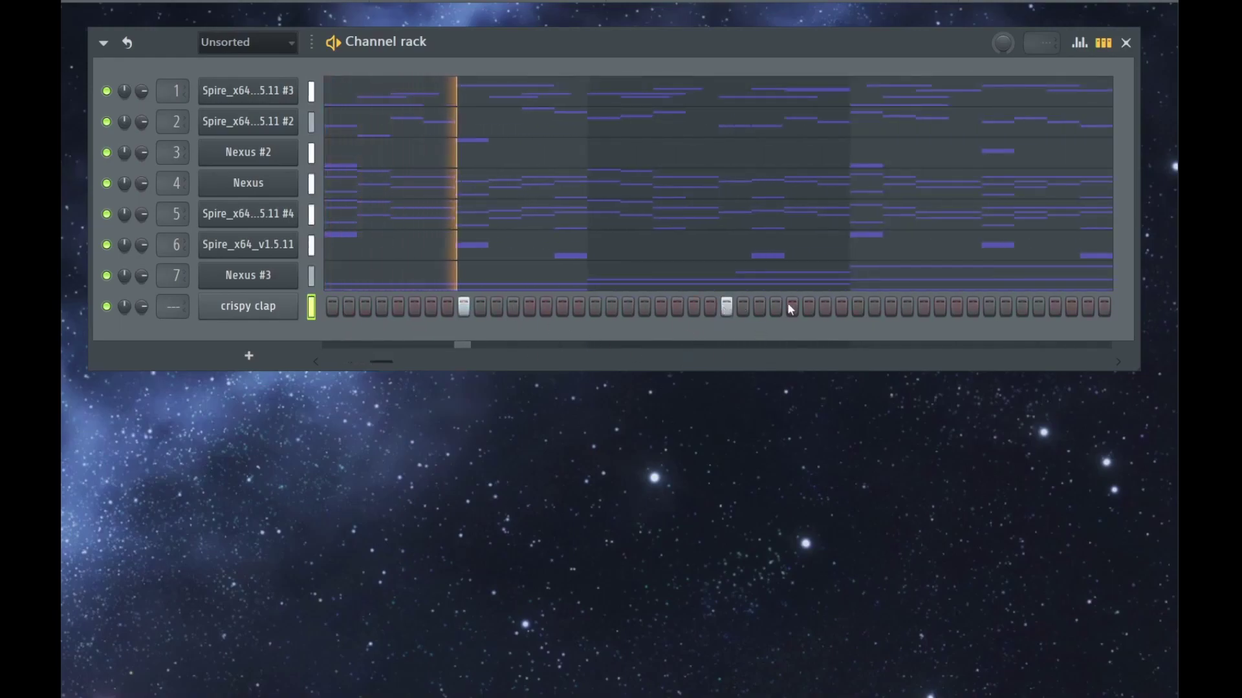
pyautogui.click(854, 311)
pyautogui.press('F7')
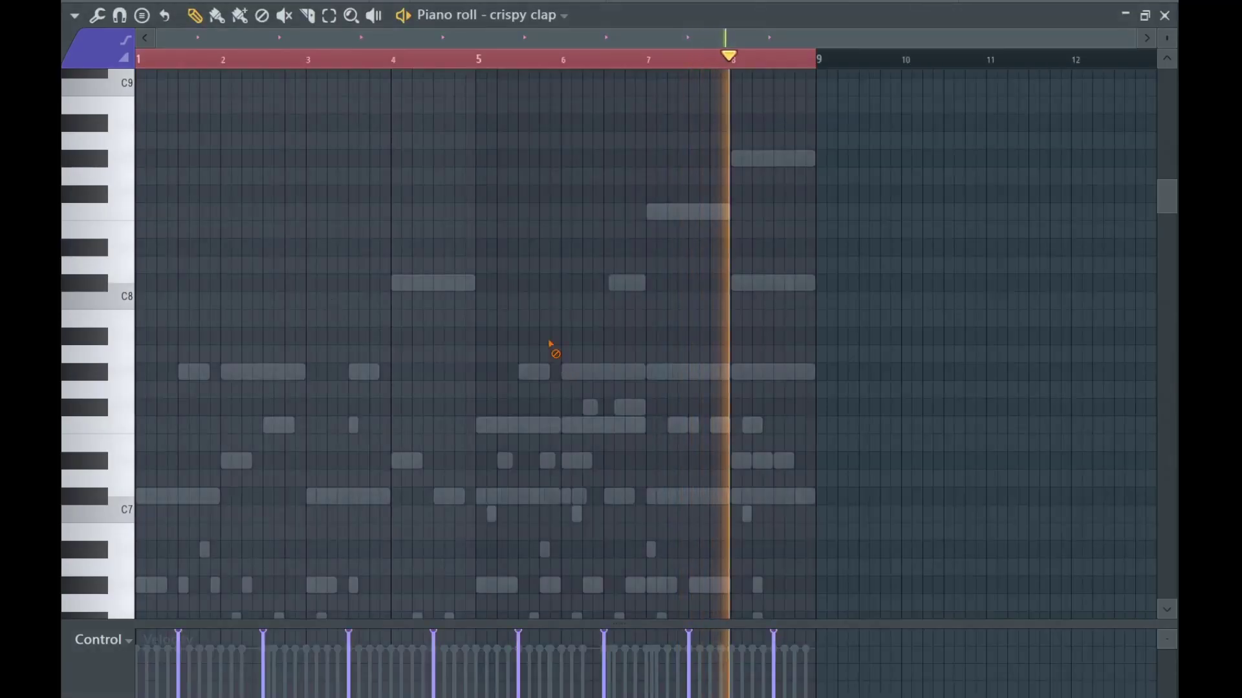
pyautogui.press('F7')
# Solo the Nexus mixer track to listen to the melody layer on its own.
pyautogui.press('F6')
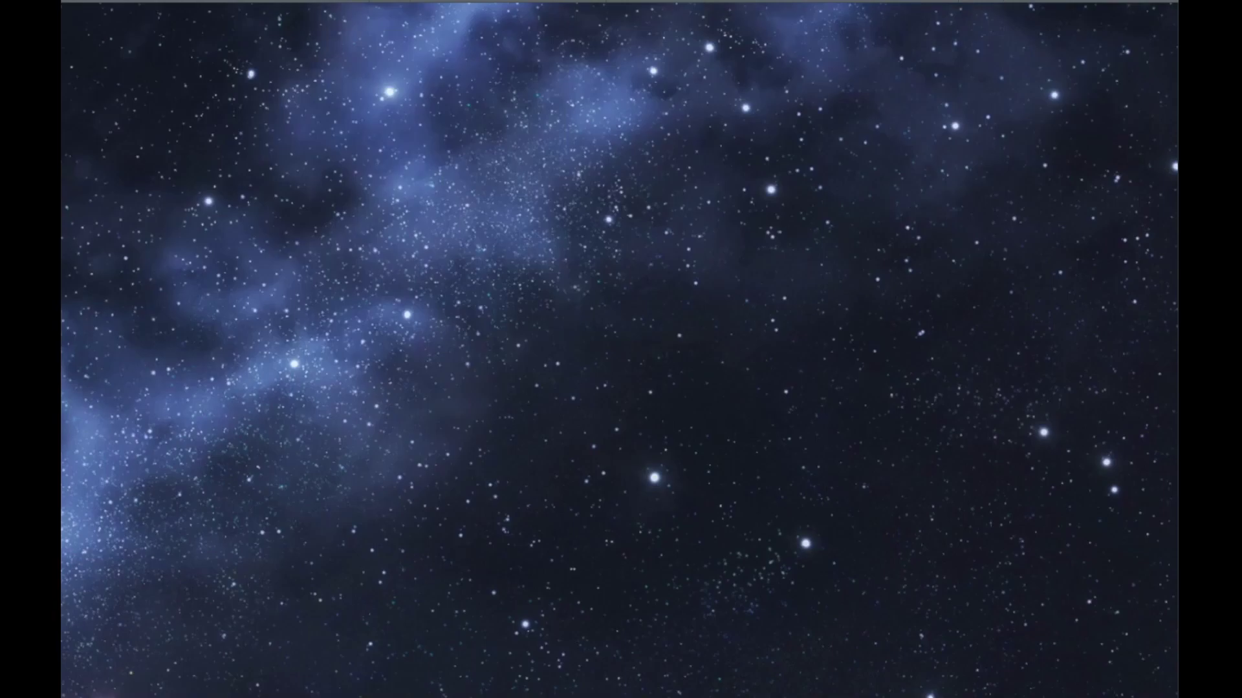
pyautogui.press('F6')
pyautogui.press('F9')
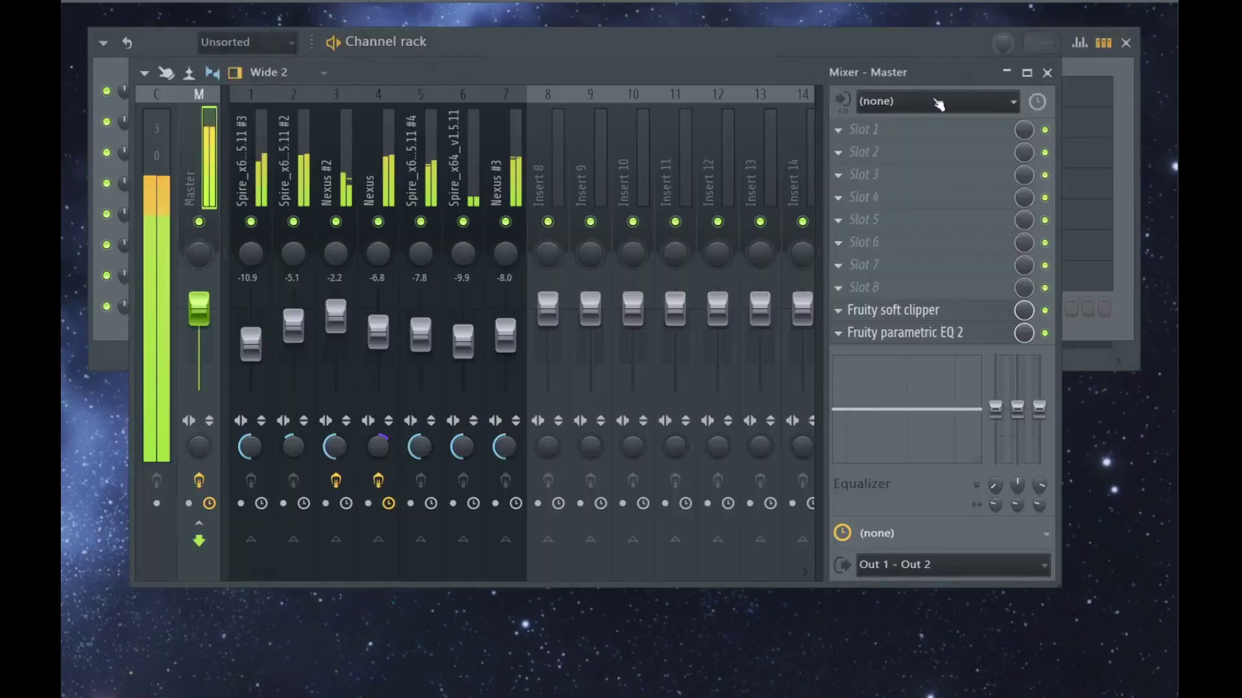
pyautogui.click(378, 221)
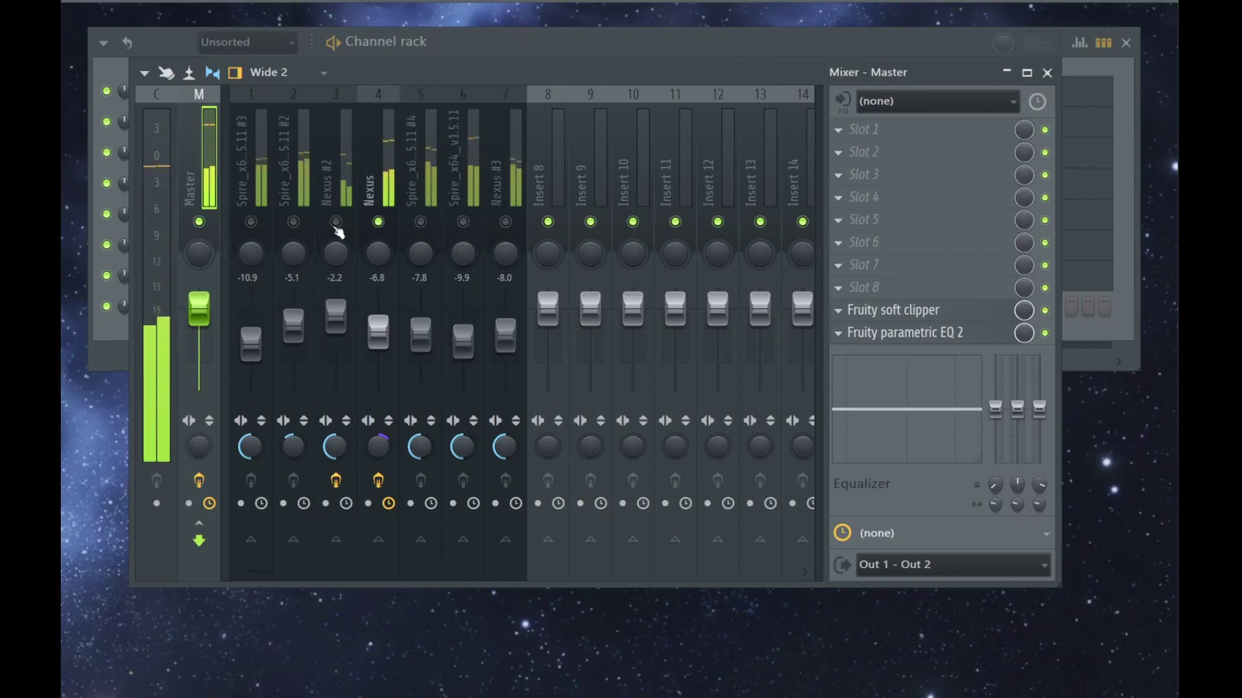
pyautogui.click(1047, 73)
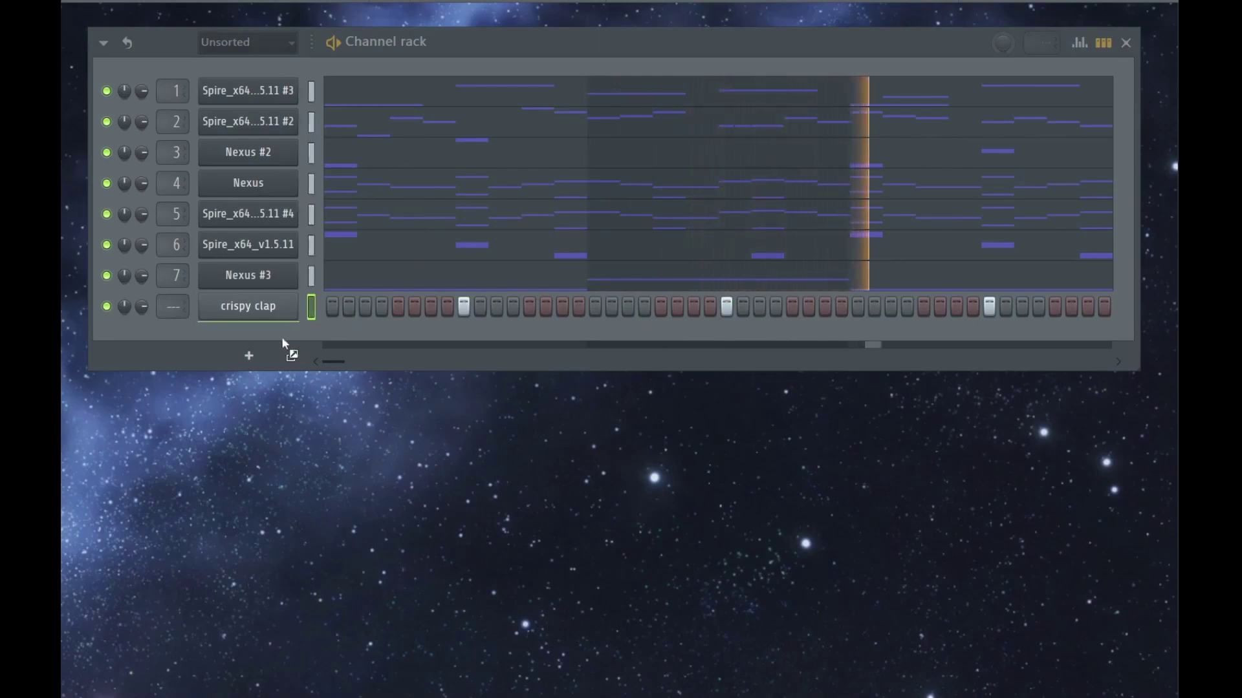
# Add the kick 3ds, snare vinso and hh dp samples as new drum channels.
pyautogui.moveTo(274, 289); pyautogui.dragTo(274, 291)
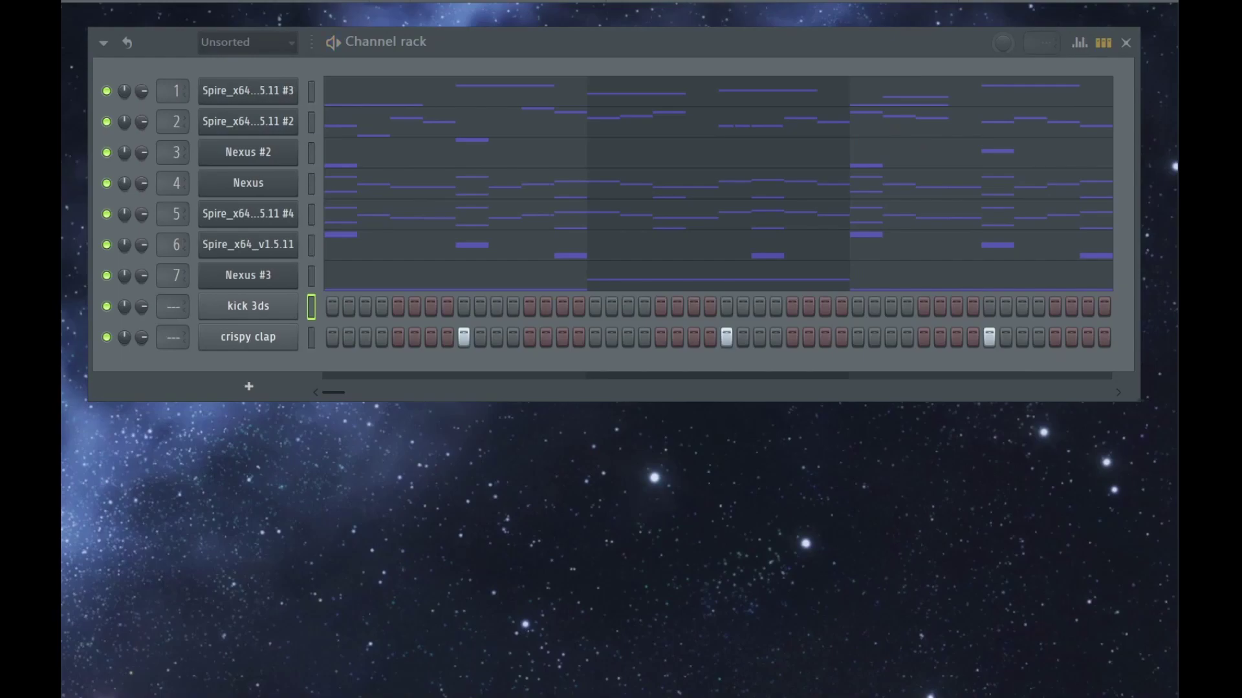
pyautogui.moveTo(289, 357); pyautogui.dragTo(288, 358)
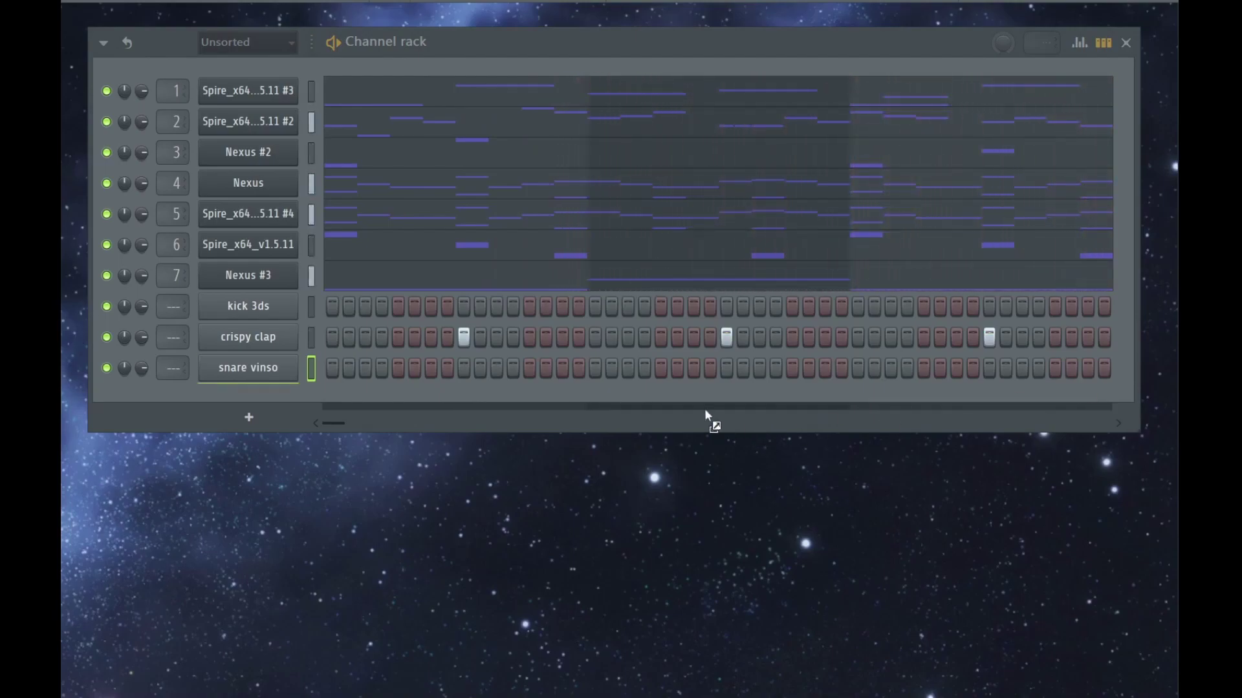
pyautogui.moveTo(282, 397); pyautogui.dragTo(282, 397)
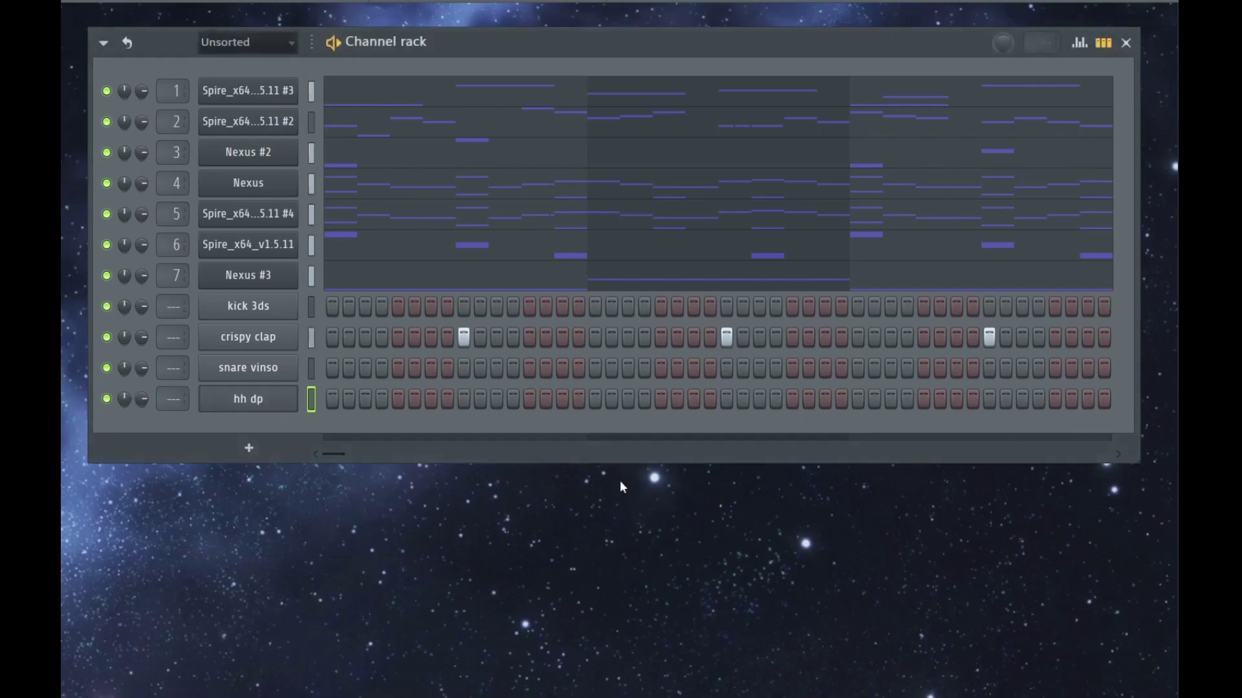
# Fill the hh dp channel with a hit on every second step across the eight bars.
pyautogui.click(262, 409)
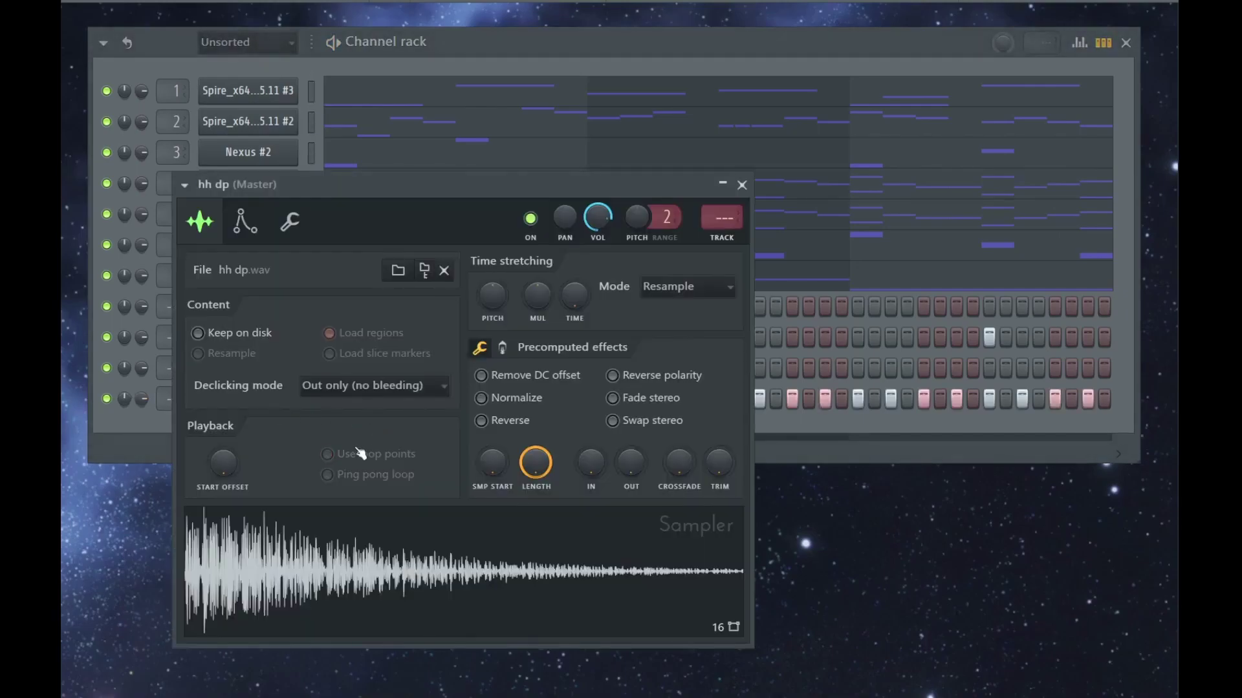
pyautogui.click(744, 188)
pyautogui.press('F7')
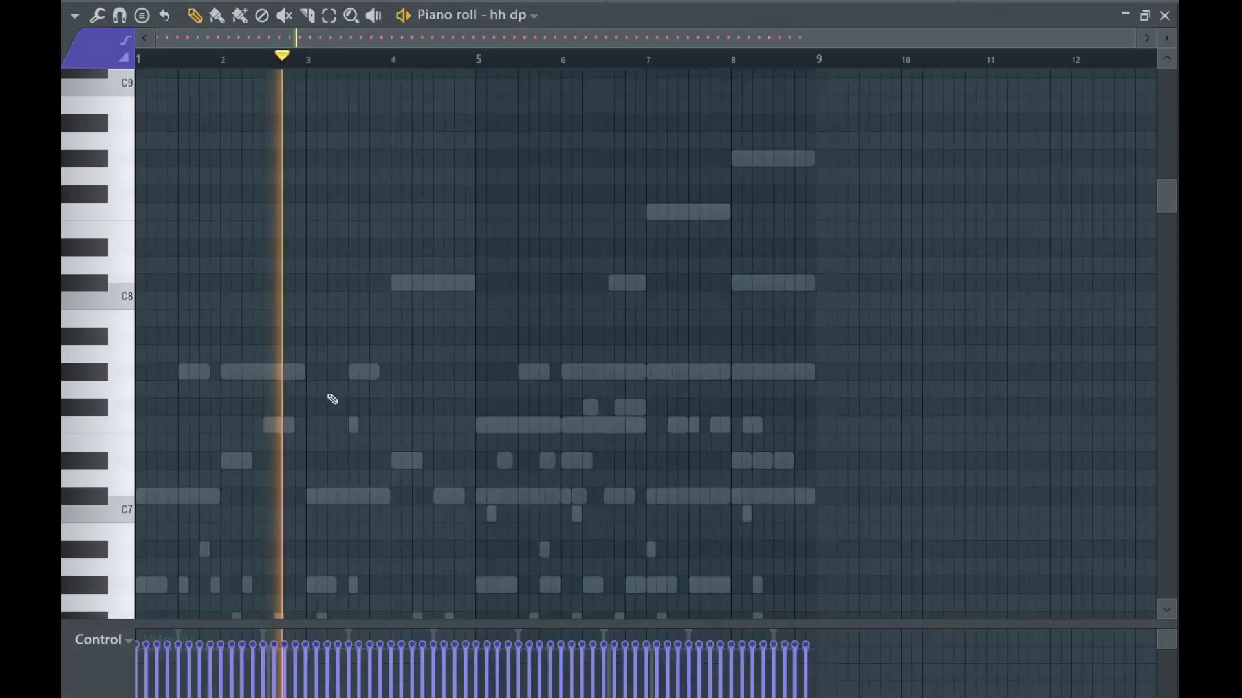
# Move all hi-hat notes down to A#4 and raise their velocities to maximum.
pyautogui.scroll(-10, 316, 388)
pyautogui.hotkey('ctrl', 'a')
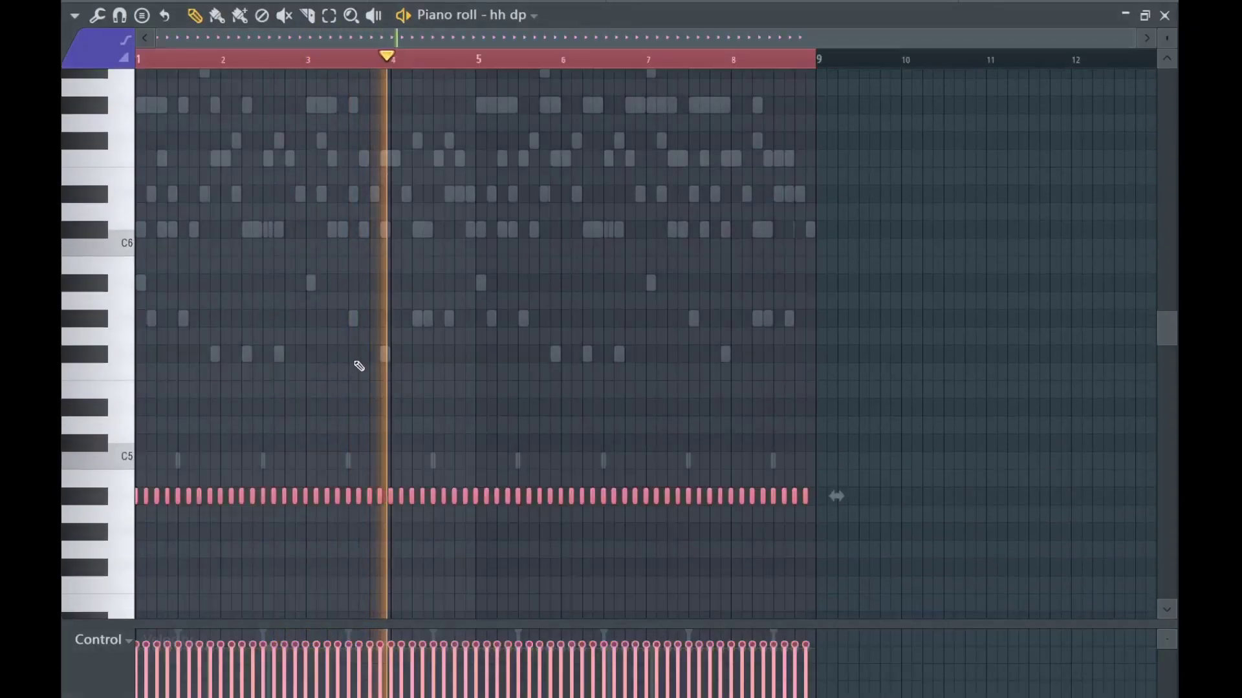
pyautogui.hotkey('ctrl', 'z')
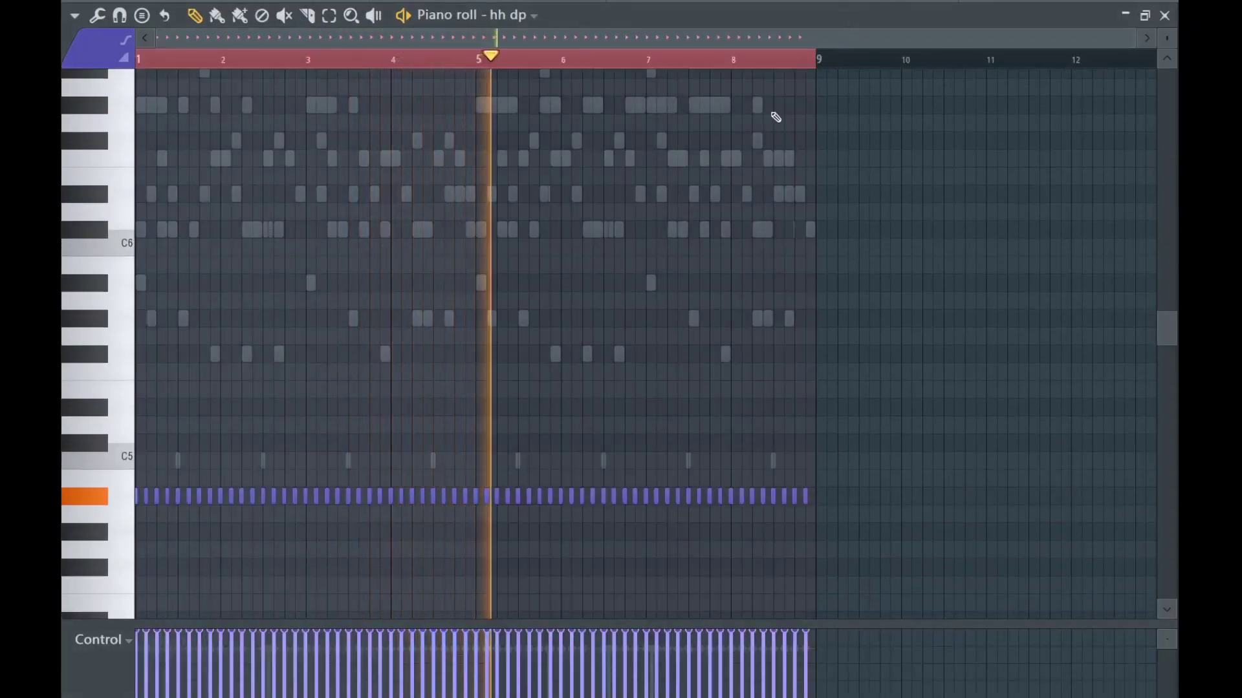
# Add an extra A#4 hi-hat midway between the third and fourth hits of bar 1.
pyautogui.scroll(3, 666, 183)
pyautogui.scroll(-2, 229, 280)
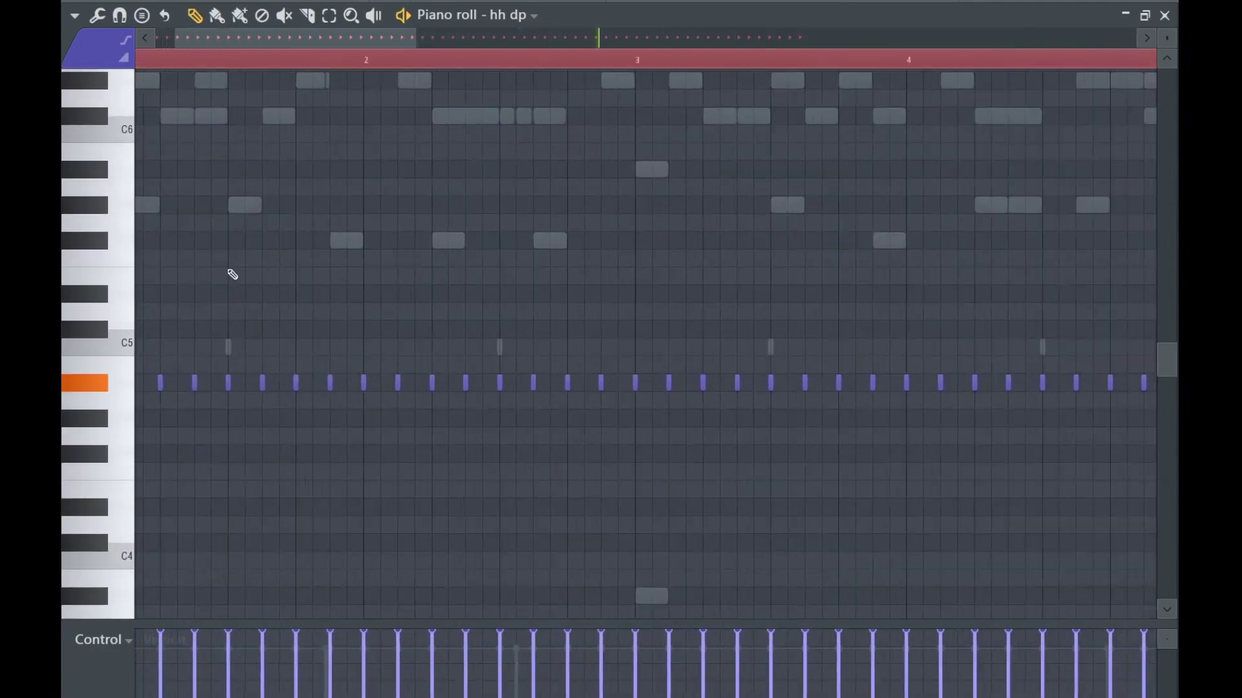
pyautogui.scroll(2, 499, 245)
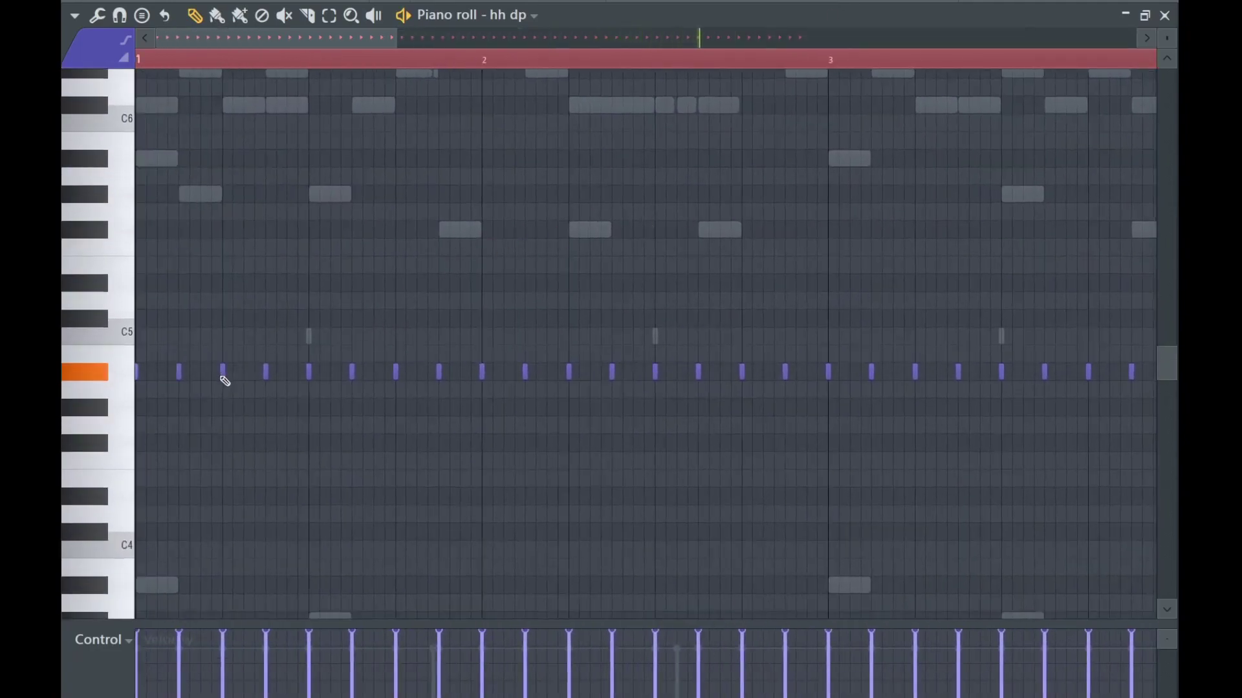
pyautogui.press('space')
pyautogui.scroll(-2, 226, 358)
pyautogui.scroll(2, 227, 355)
pyautogui.press('space')
pyautogui.press('space')
pyautogui.click(309, 274)
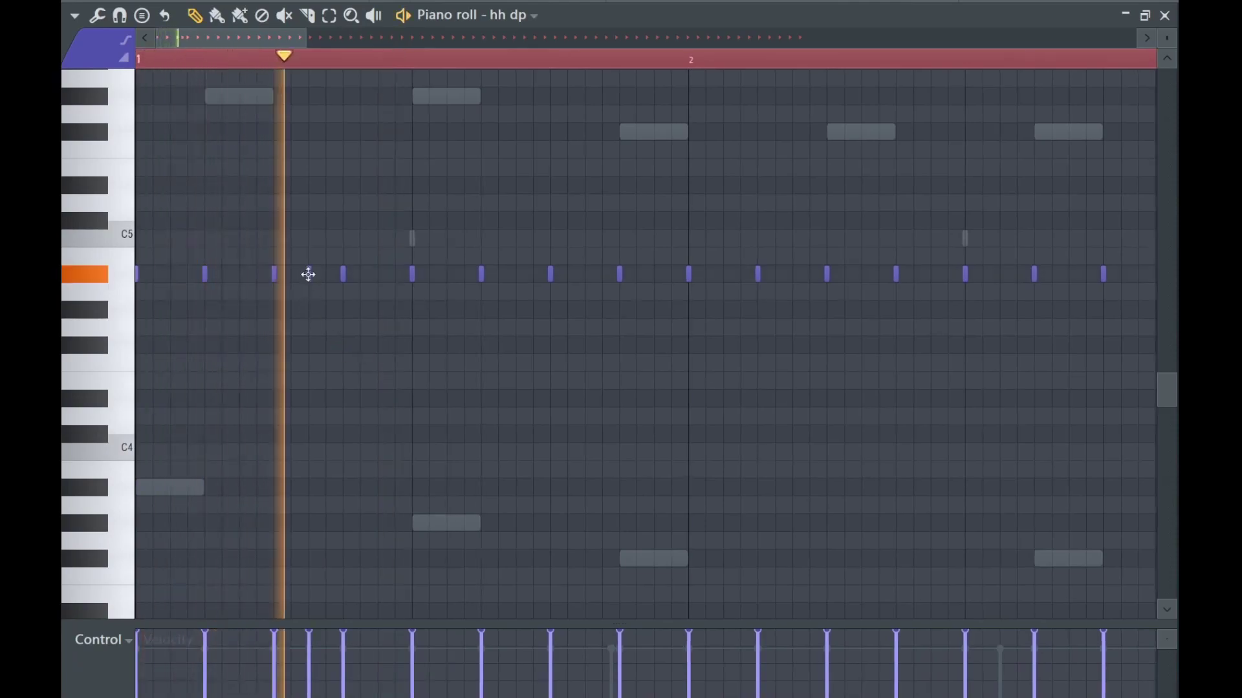
pyautogui.scroll(2, 308, 278)
pyautogui.press('space')
pyautogui.scroll(-3, 634, 340)
pyautogui.press('space')
pyautogui.scroll(1, 534, 323)
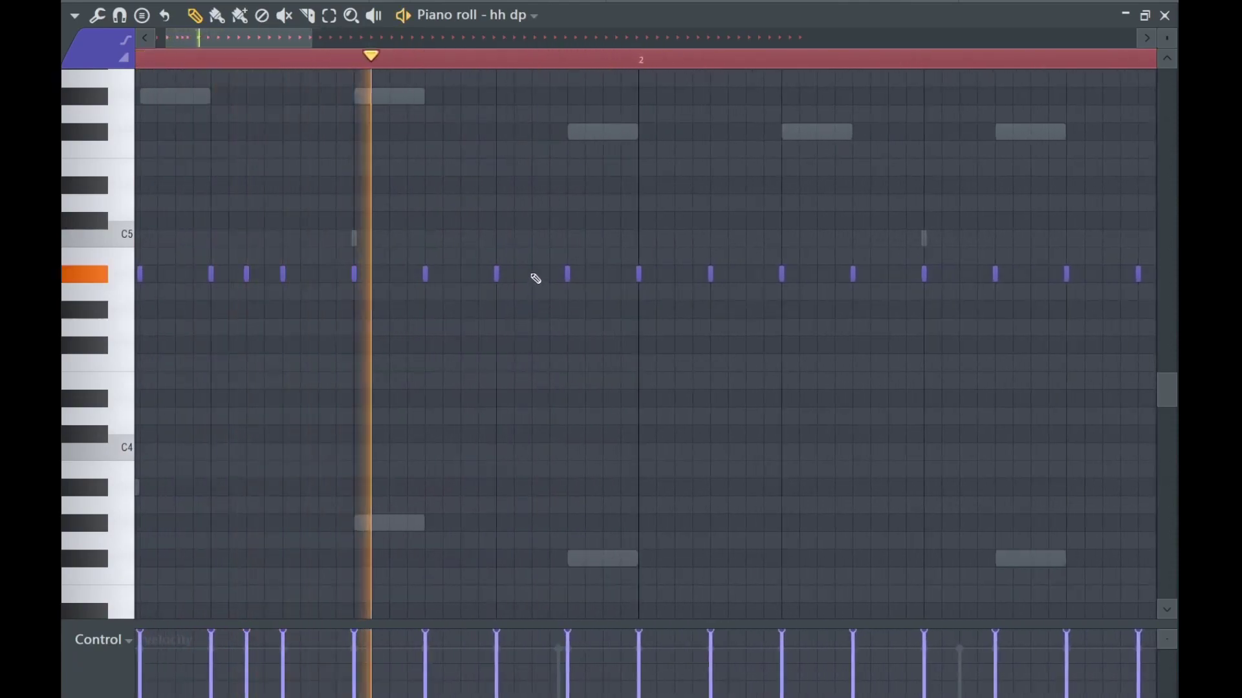
# Add a fast roll of four A#4 hi-hats, spaced 1/64 apart, right after the seventh hit of bar 1.
pyautogui.click(531, 275)
pyautogui.scroll(3, 521, 304)
pyautogui.click(503, 274)
pyautogui.moveTo(515, 340); pyautogui.dragTo(365, 360)
# Add one hi-hat midway between hits seven and eight of bar 3 and three between hits five and six of bar 4.
pyautogui.scroll(-2, 365, 360)
pyautogui.moveTo(860, 383); pyautogui.dragTo(505, 394)
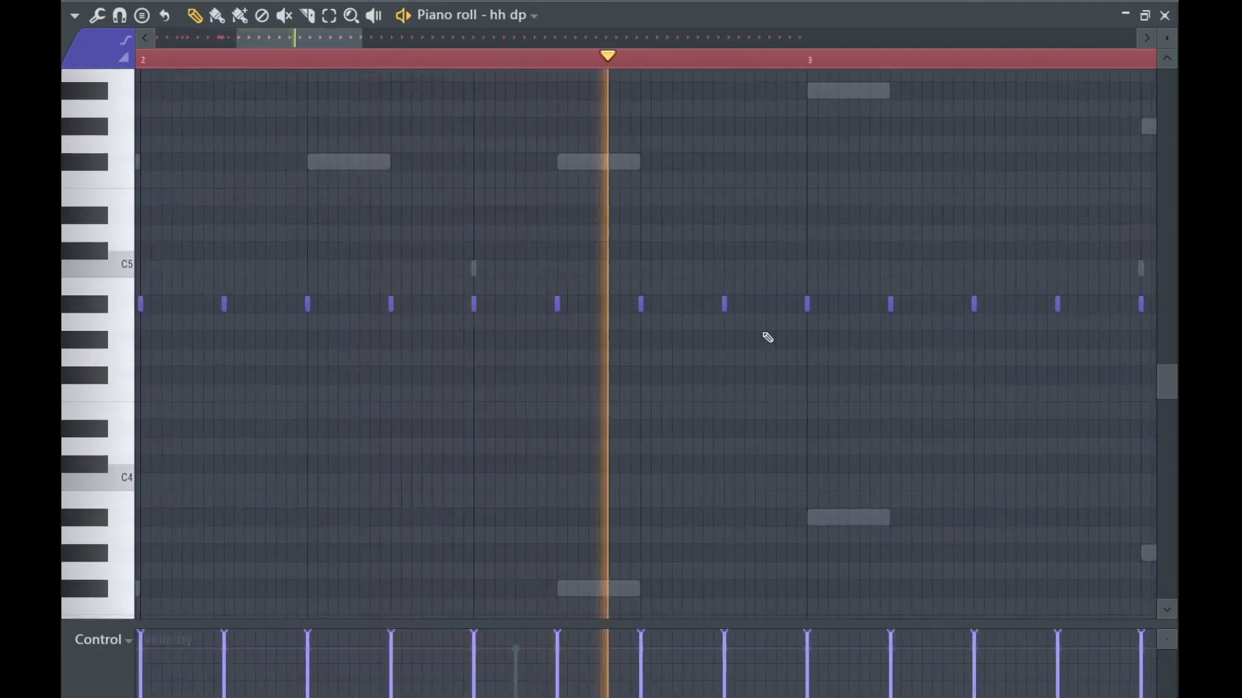
pyautogui.moveTo(831, 334); pyautogui.dragTo(371, 354)
pyautogui.click(888, 327)
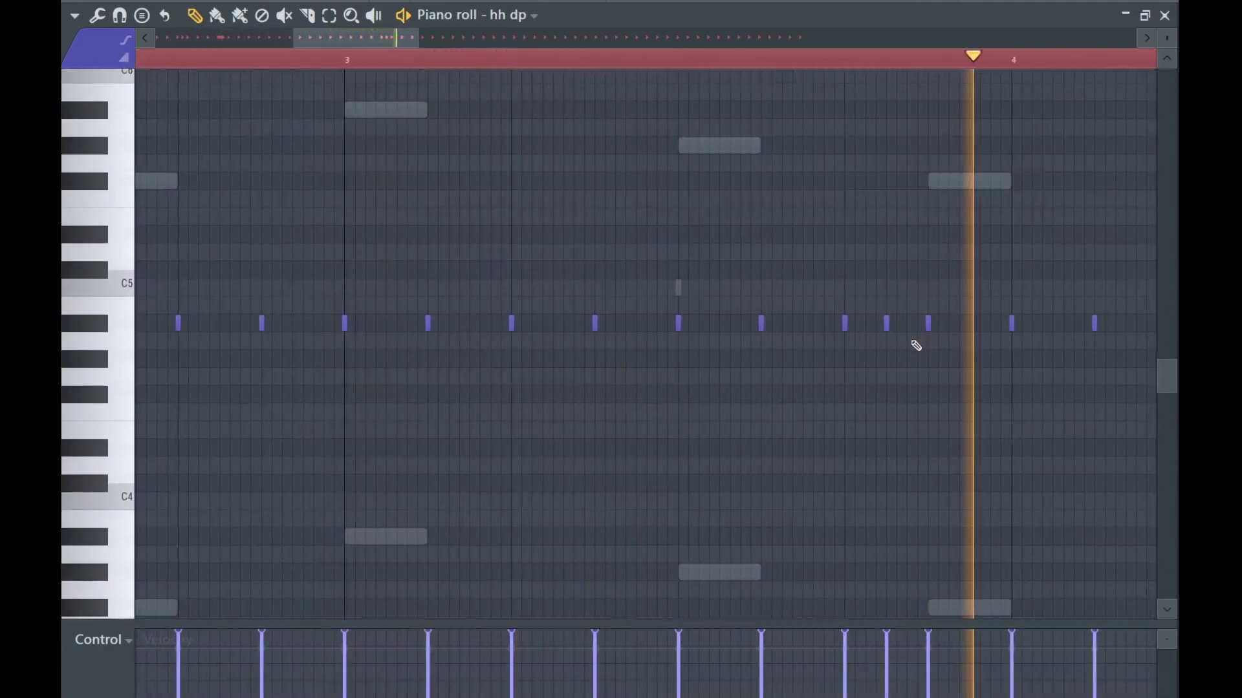
pyautogui.scroll(-1, 742, 360)
pyautogui.click(499, 295)
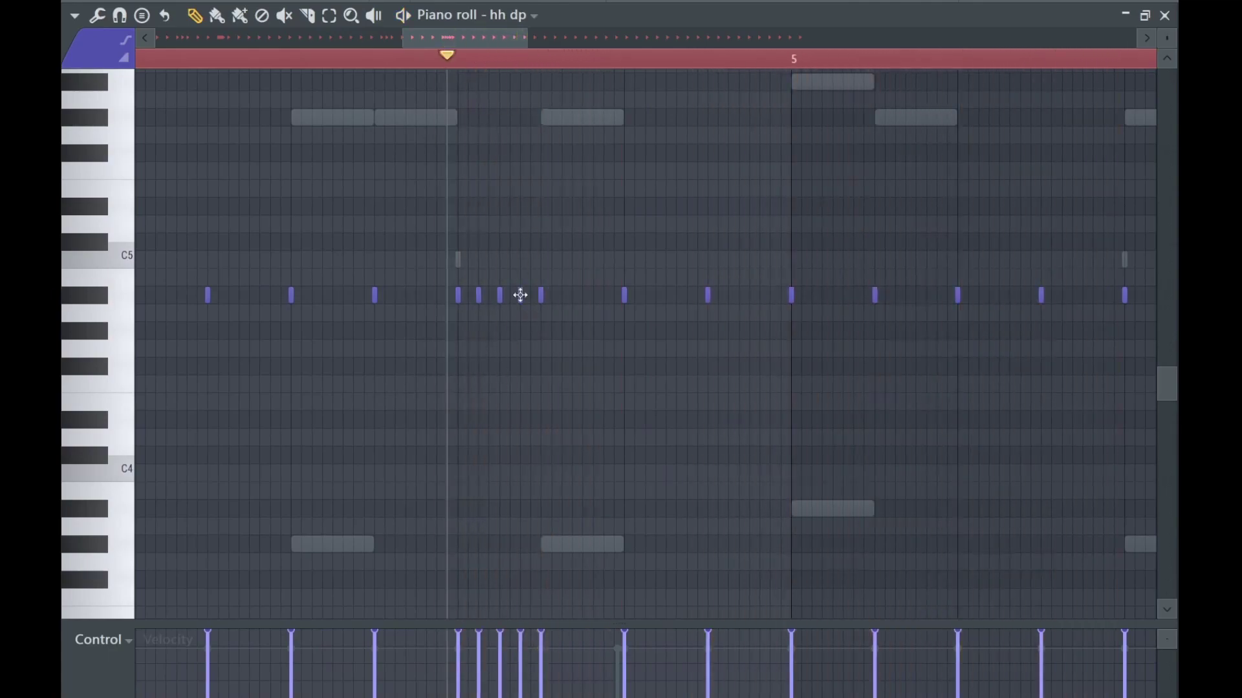
# Add a roll of four 1/64-spaced hi-hats after the seventh hit of bar 4 and repeat it after the eighth.
pyautogui.scroll(1, 544, 310)
pyautogui.press('space')
pyautogui.click(687, 295)
pyautogui.scroll(2, 663, 309)
pyautogui.click(662, 296)
pyautogui.click(646, 296)
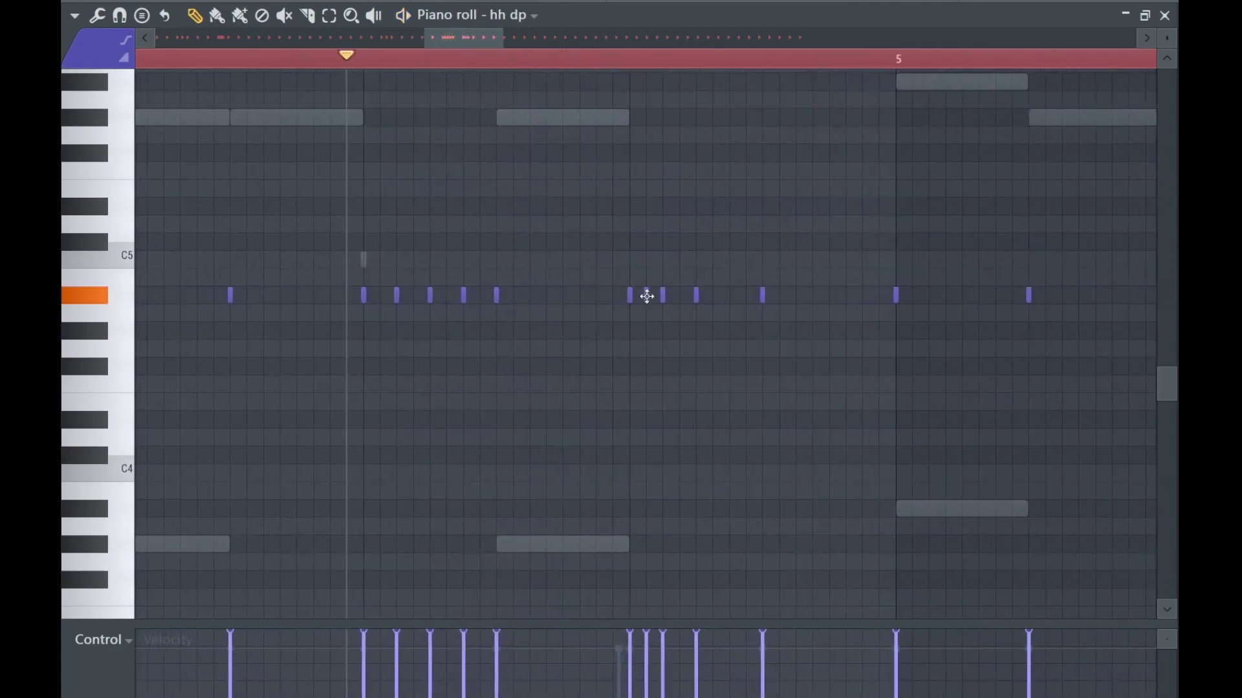
pyautogui.scroll(2, 653, 323)
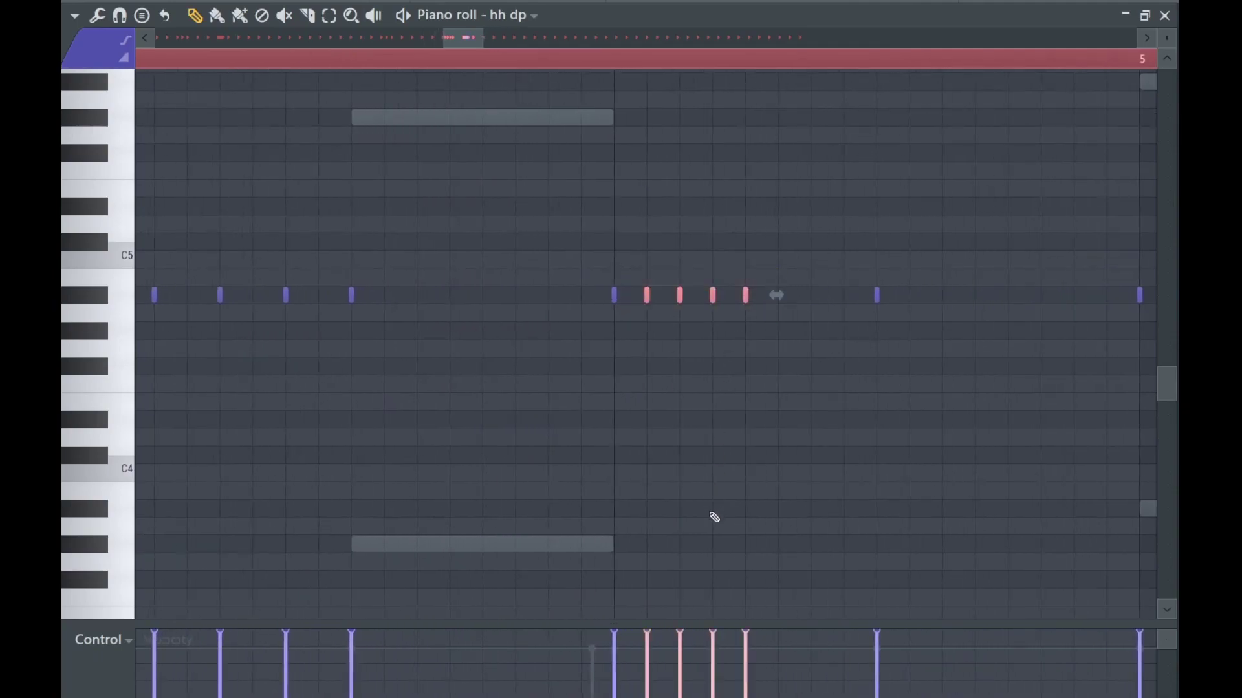
pyautogui.hotkey('ctrl', 'd')
pyautogui.press('space')
# Ramp the velocities downward across the two fast hi-hat rolls at the end of bar 4.
pyautogui.hscroll(2, 672, 434)
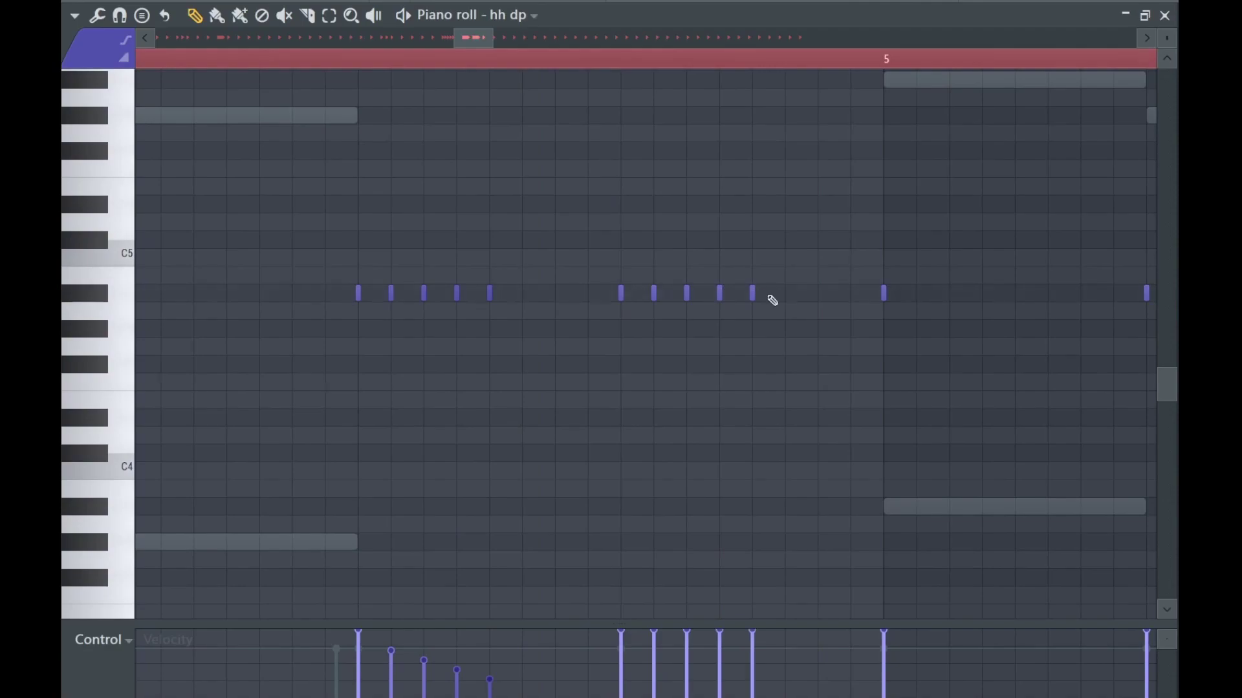
pyautogui.moveTo(775, 275); pyautogui.dragTo(650, 324)
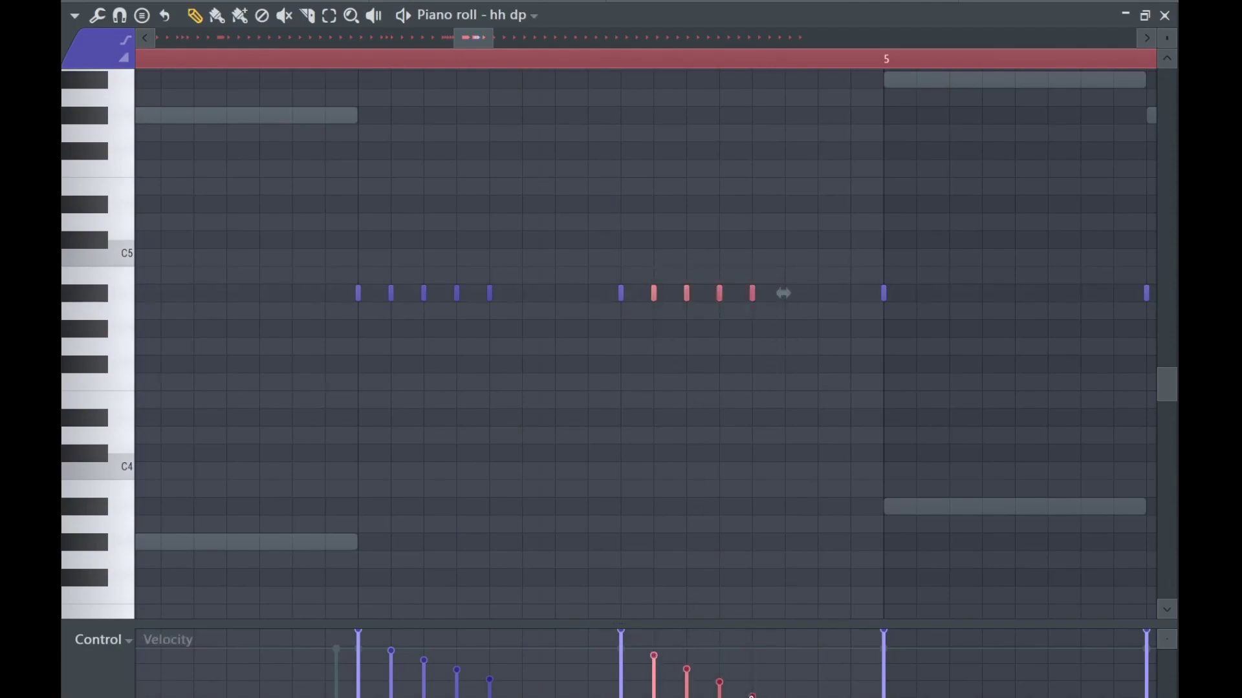
pyautogui.hotkey('ctrl', 'd')
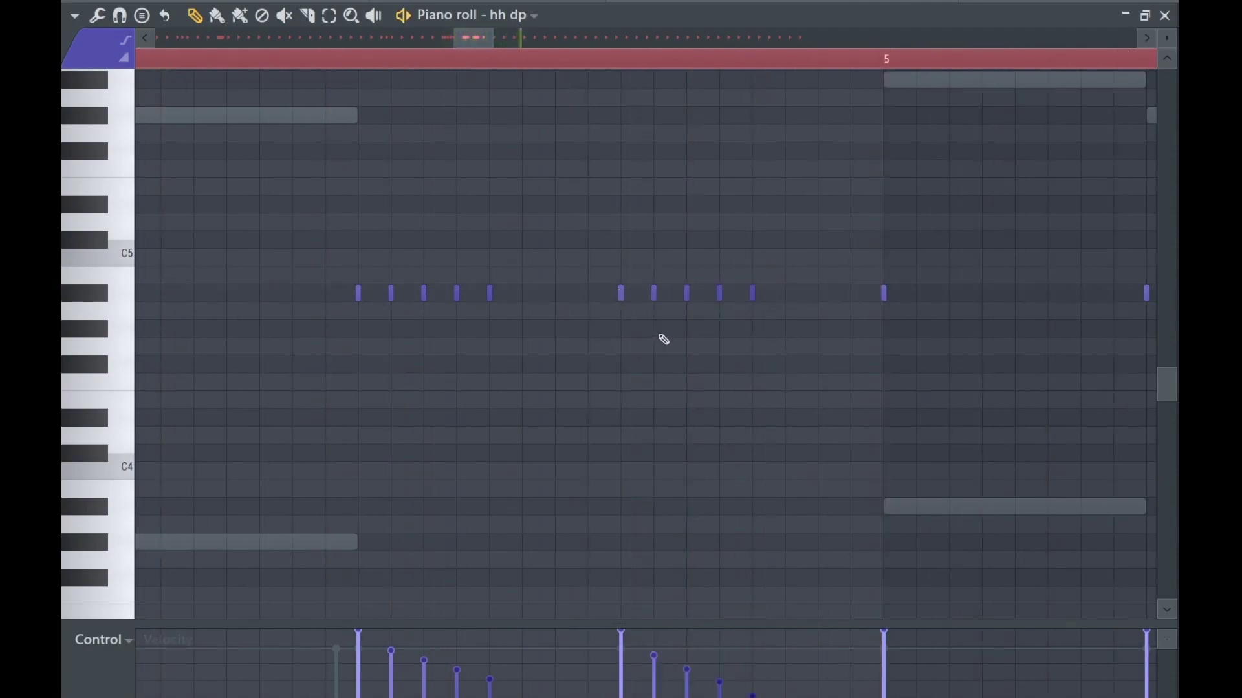
# Delete the plain hi-hats in bars 5 to 8 and duplicate the bars 1 to 4 pattern in their place.
pyautogui.scroll(-2, 628, 308)
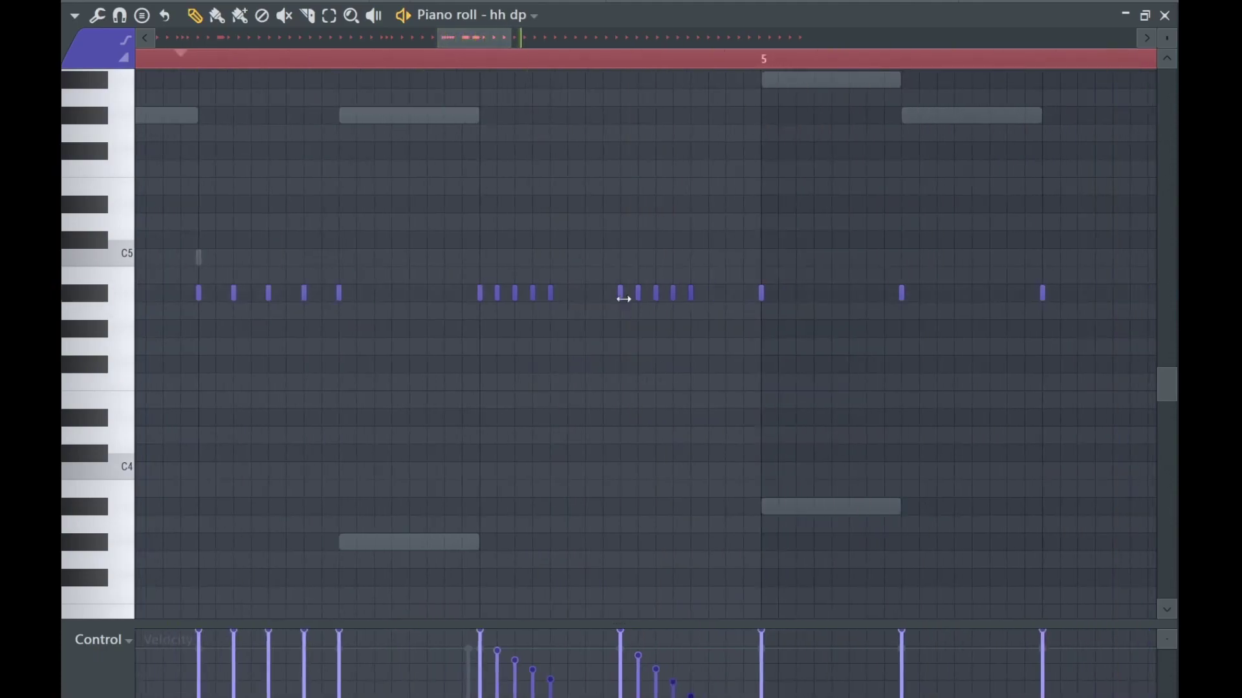
pyautogui.scroll(-4, 605, 391)
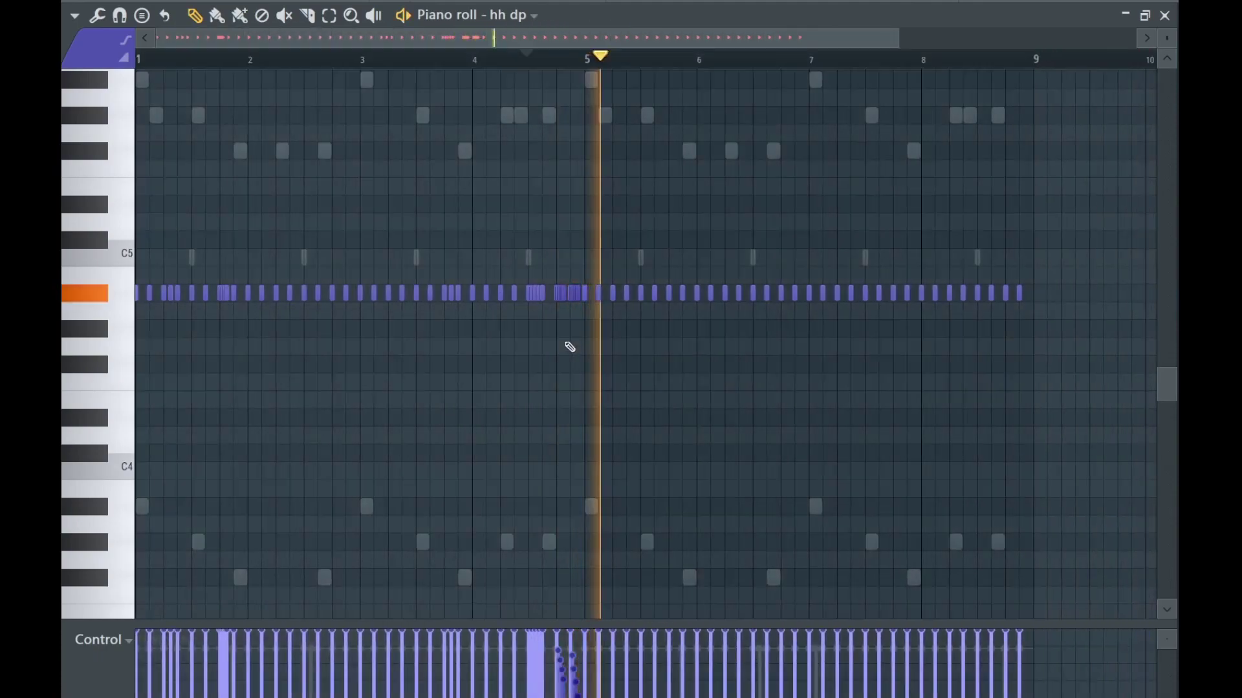
pyautogui.moveTo(584, 287)
pyautogui.mouseDown()
pyautogui.moveTo(895, 316)
pyautogui.moveTo(1026, 304)
pyautogui.mouseUp()
pyautogui.press('Delete')
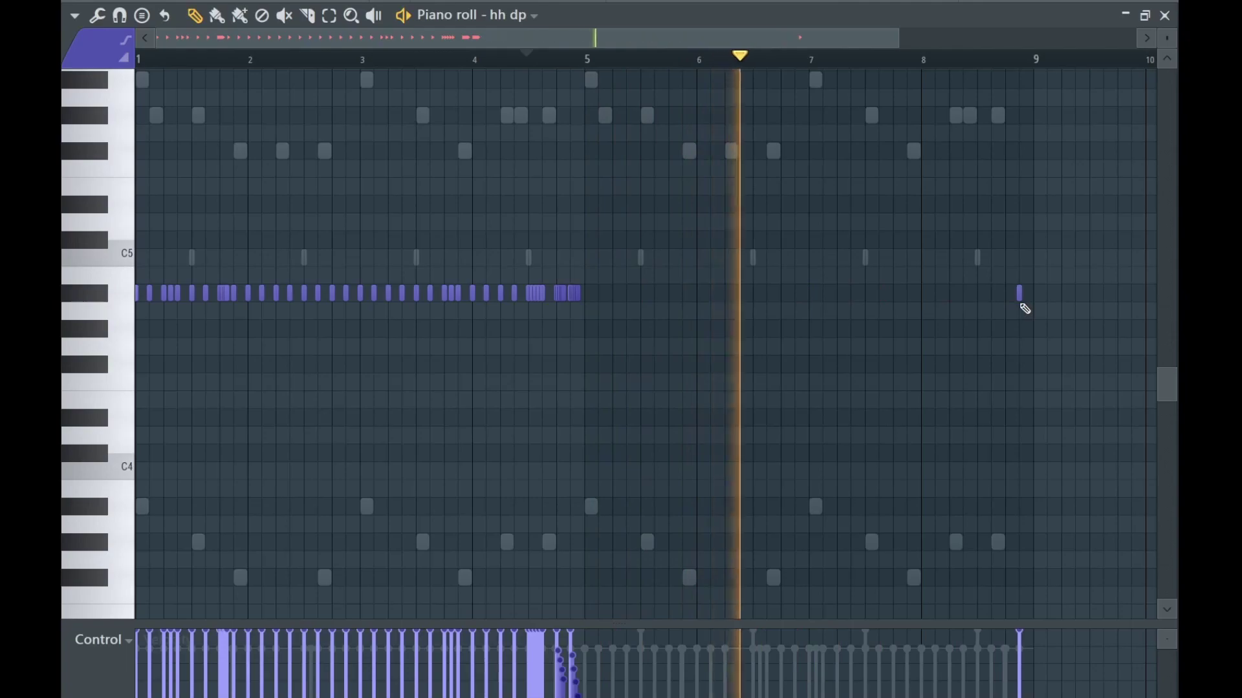
pyautogui.hotkey('ctrl', 'z')
pyautogui.scroll(4, 618, 313)
pyautogui.scroll(-3, 608, 362)
pyautogui.hotkey('ctrl', 'd')
pyautogui.scroll(3, 507, 410)
# Add a descending run of three hi-hats on F#4, E4 and D4 across the first two hits of bar 5.
pyautogui.press('space')
pyautogui.click(430, 363)
pyautogui.scroll(2, 432, 360)
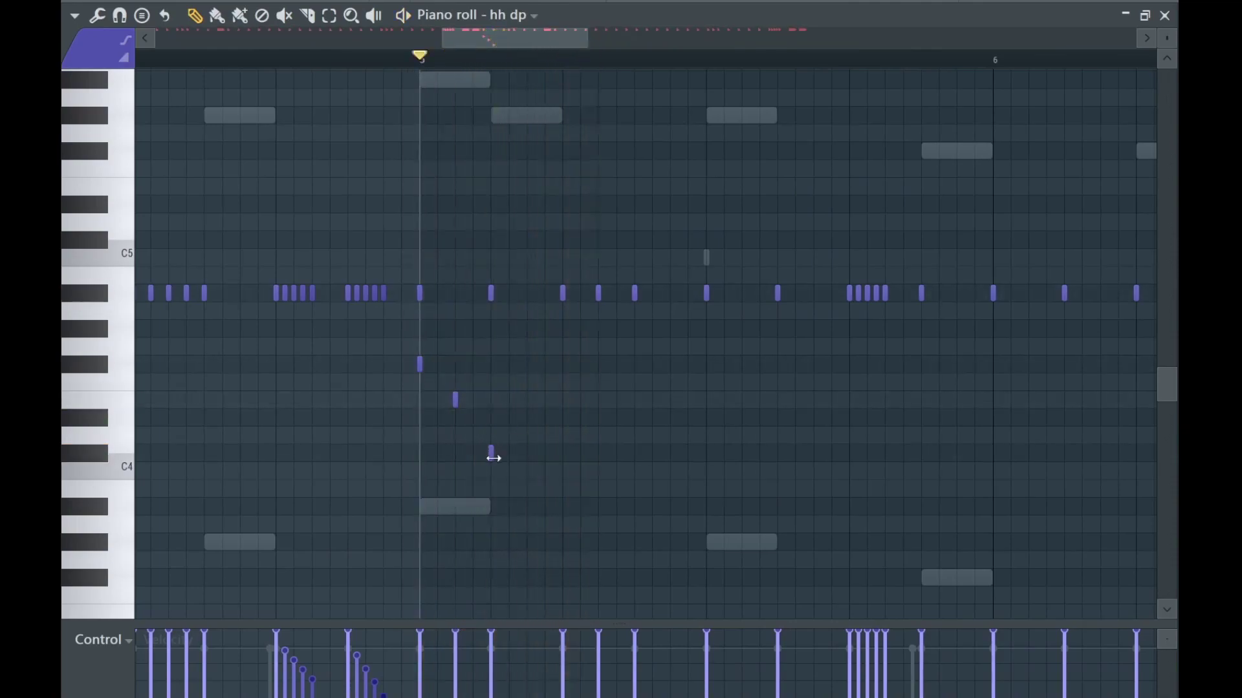
pyautogui.click(390, 350)
pyautogui.click(537, 507)
pyautogui.press('space')
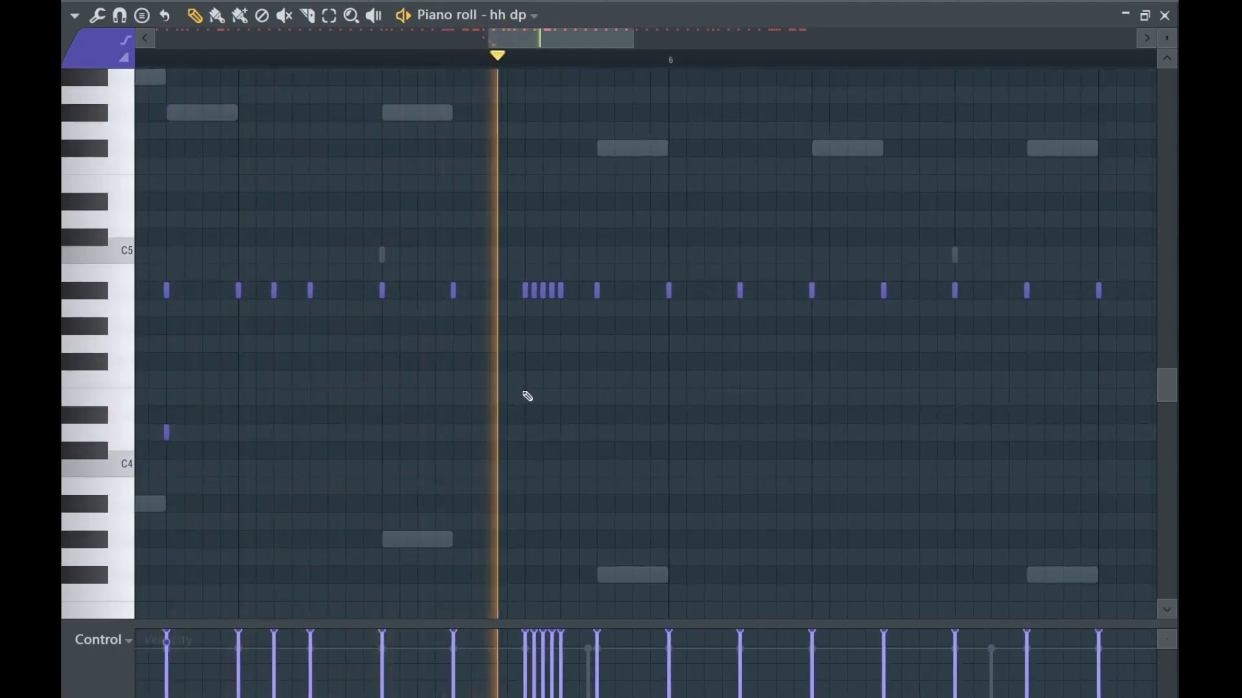
# Add a fast roll of five low hi-hats on D#4 starting at the third hit of bar 6.
pyautogui.click(813, 416)
pyautogui.press('space')
pyautogui.scroll(3, 822, 439)
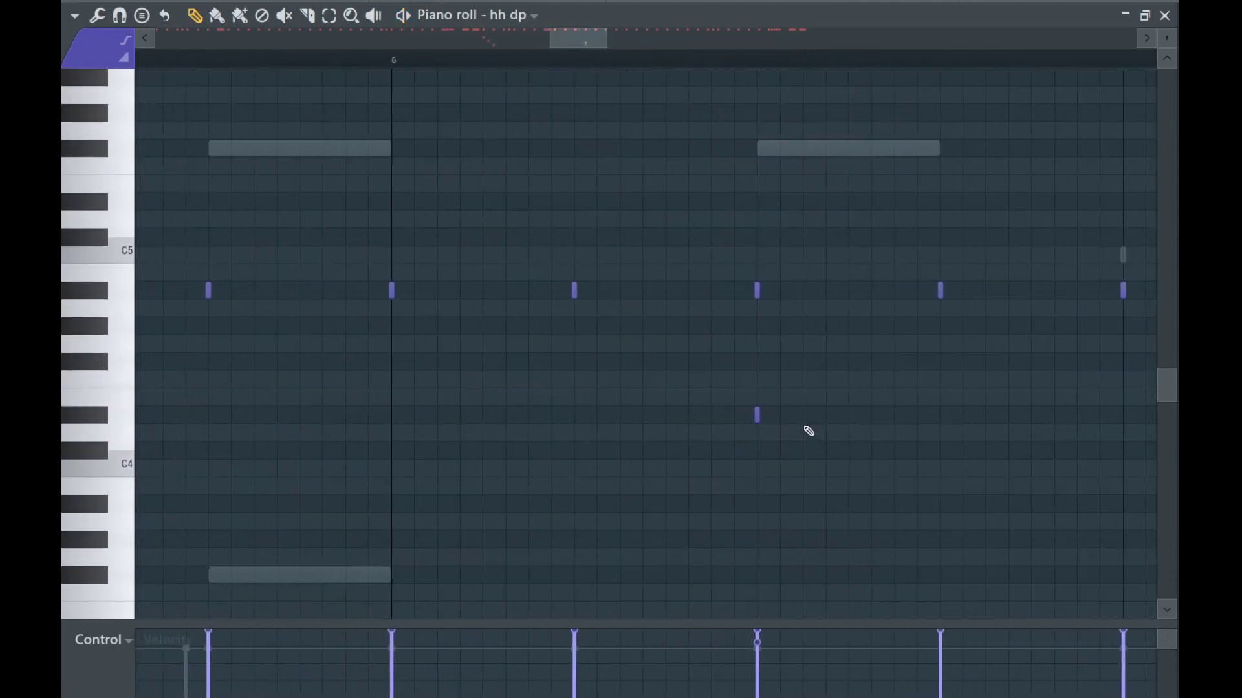
pyautogui.click(756, 60)
pyautogui.press('space')
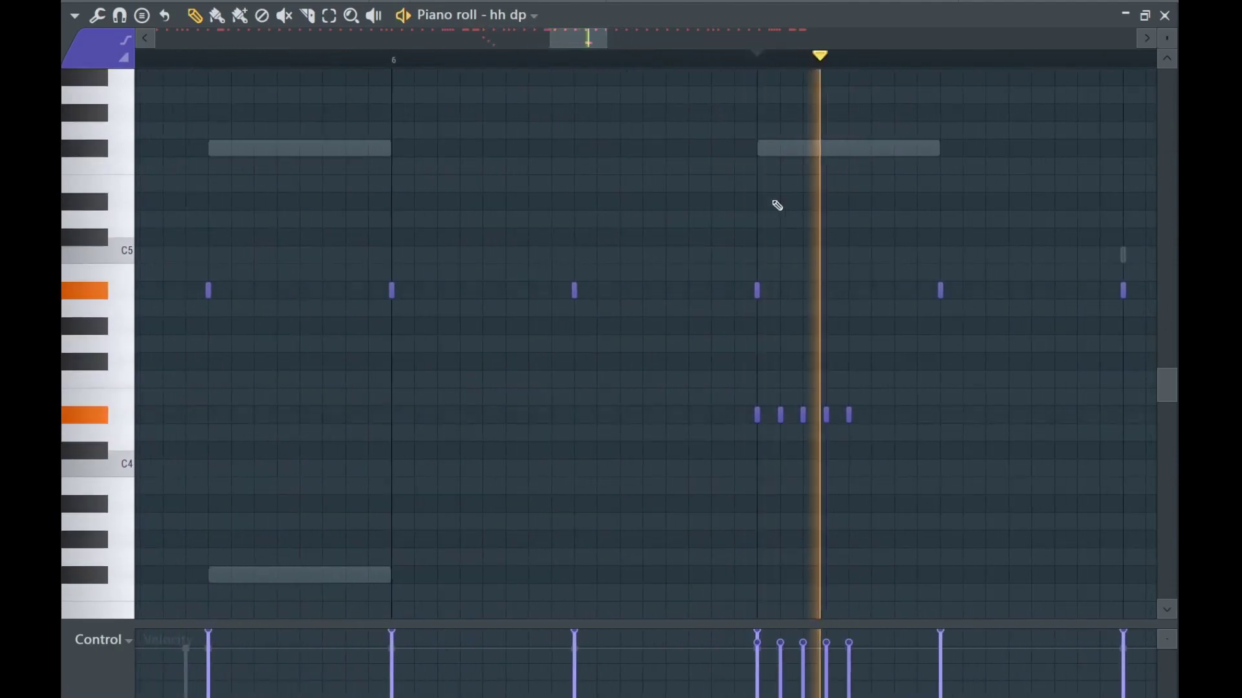
pyautogui.scroll(-4, 857, 469)
pyautogui.scroll(3, 869, 489)
pyautogui.moveTo(953, 473); pyautogui.dragTo(487, 421)
pyautogui.press('space')
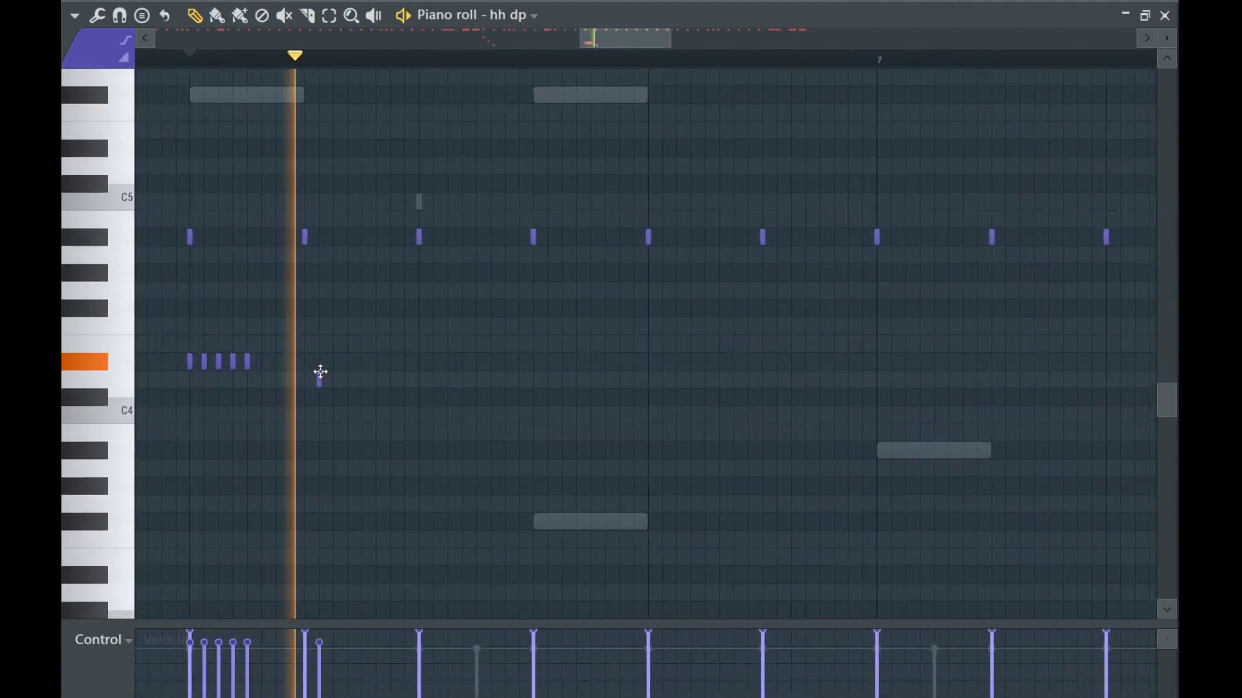
# Add a low hi-hat at the fourth hit of bar 6 and lower it together with the roll to C#4.
pyautogui.click(302, 360)
pyautogui.scroll(-2, 479, 433)
pyautogui.moveTo(472, 336); pyautogui.dragTo(347, 382)
pyautogui.hotkey('shift', 'Down')
pyautogui.hotkey('shift', 'Down')
pyautogui.hotkey('ctrl', 'd')
pyautogui.moveTo(557, 405); pyautogui.dragTo(383, 412)
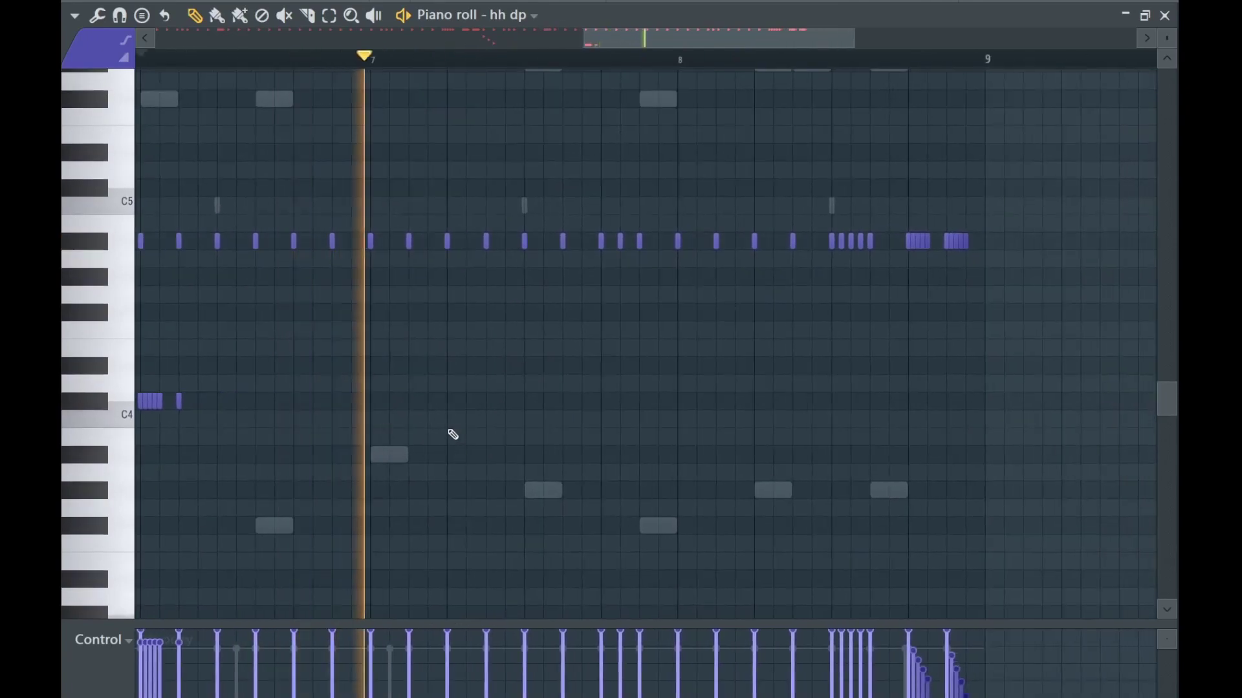
# Add low C#4 hi-hats near the seventh and eighth hits of bar 7 and play the pattern back.
pyautogui.click(601, 401)
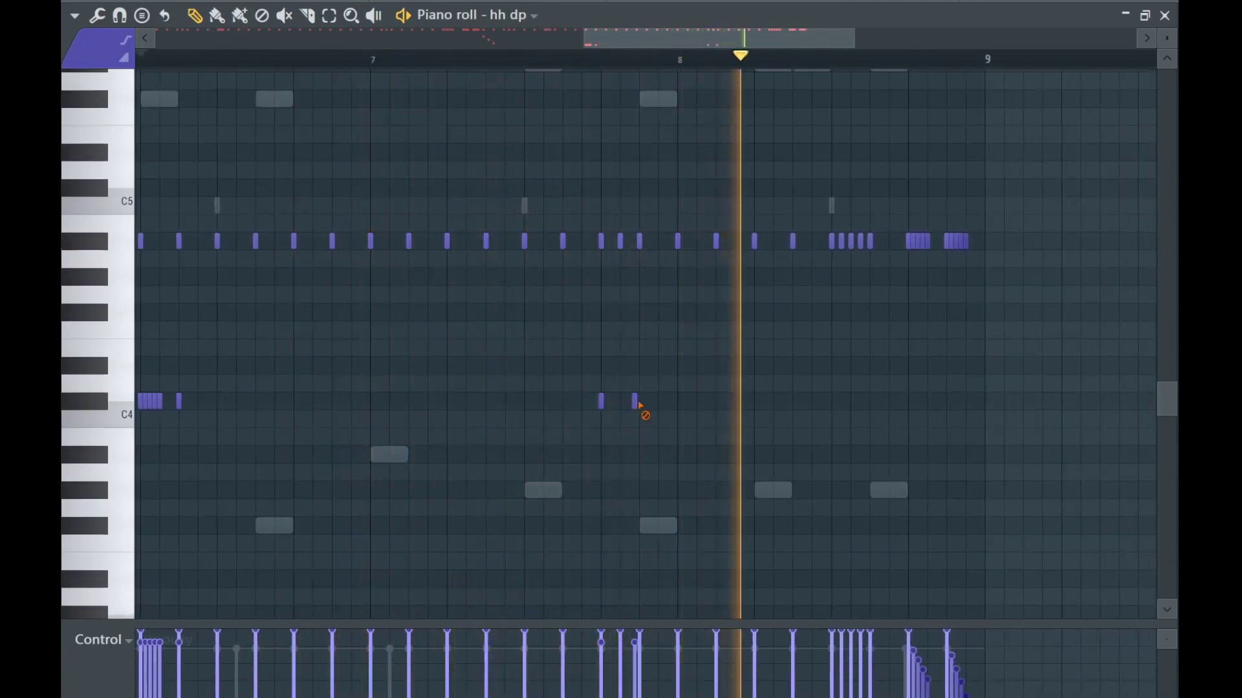
pyautogui.press('space')
pyautogui.scroll(-3, 550, 510)
pyautogui.press('space')
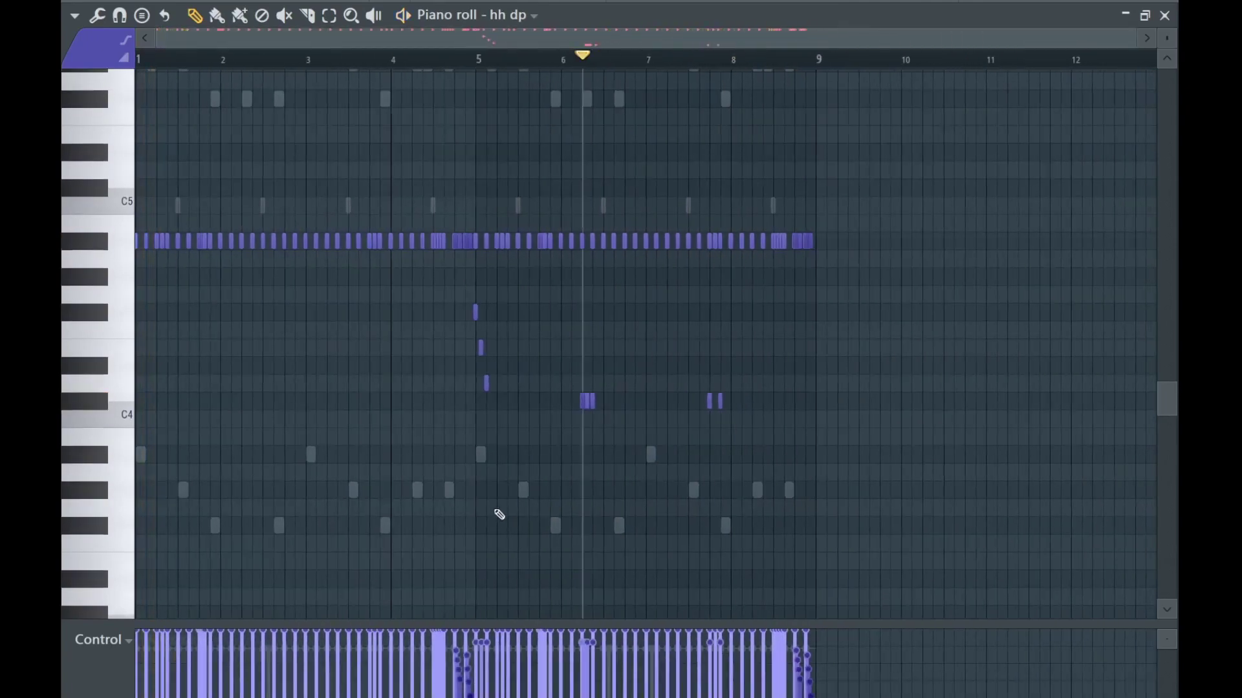
pyautogui.press('space')
# Open the kick 3ds notes and add C5 kicks on step 15 of bar 1 and steps 5 and 11 of bar 2.
pyautogui.press('F6')
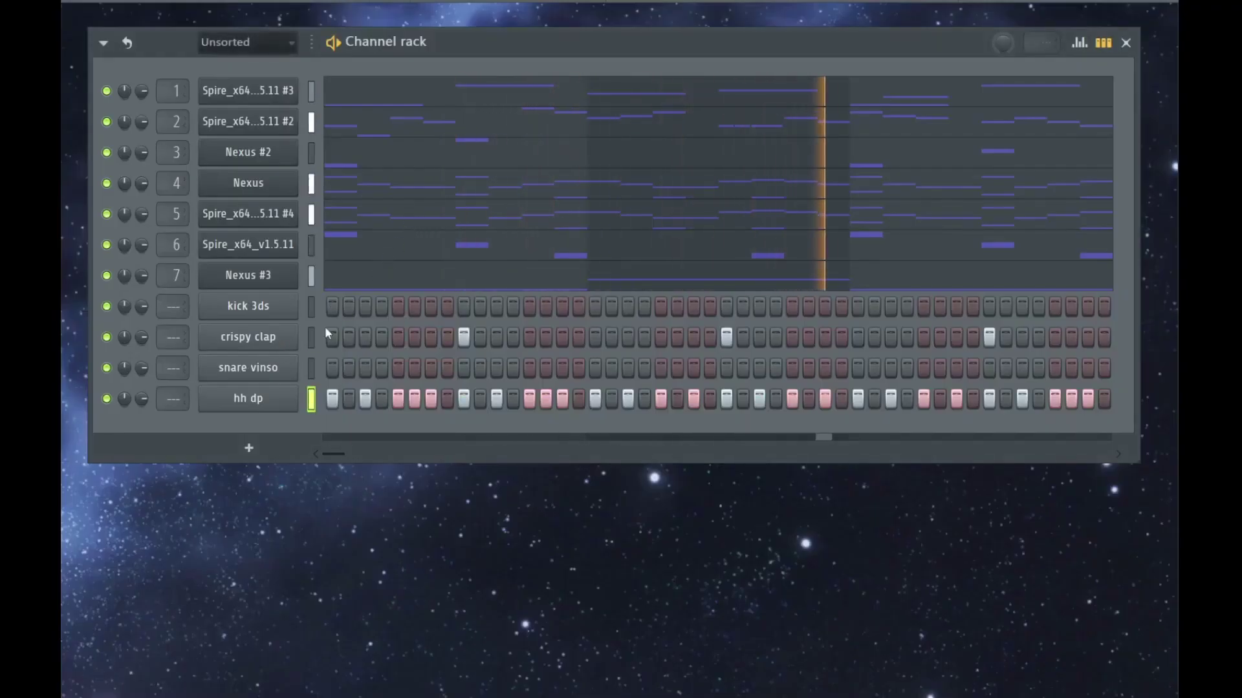
pyautogui.press('F7')
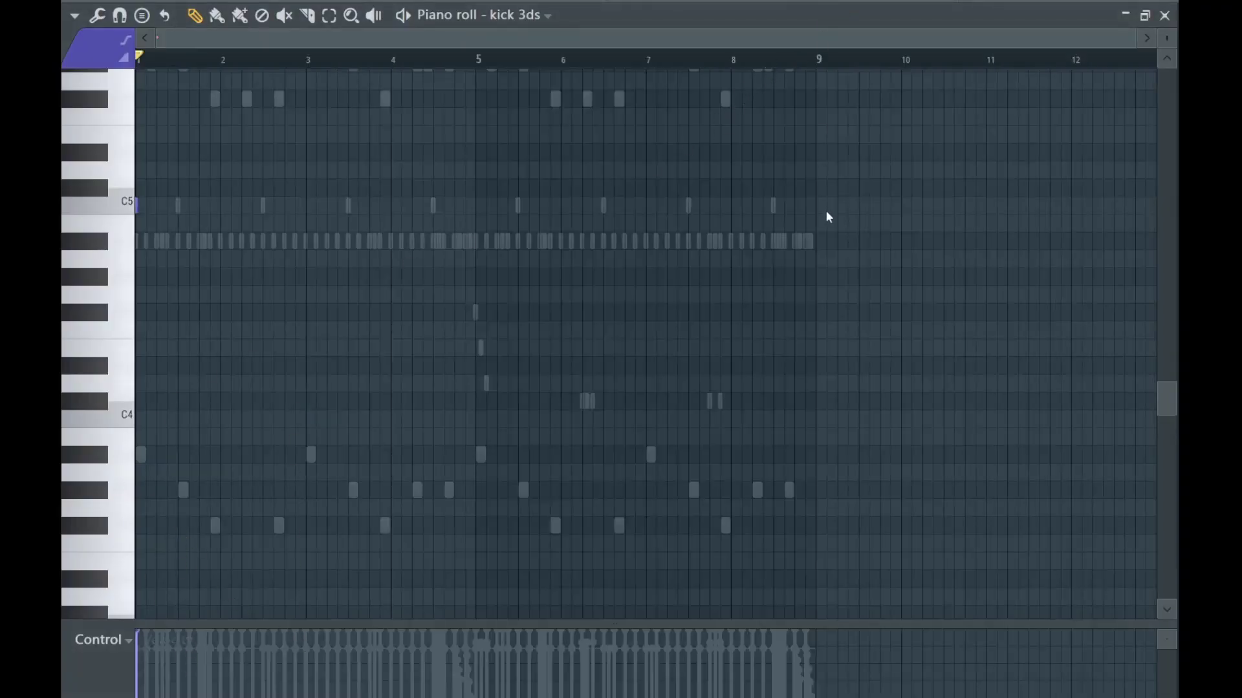
pyautogui.scroll(3, 182, 312)
pyautogui.scroll(1, 193, 234)
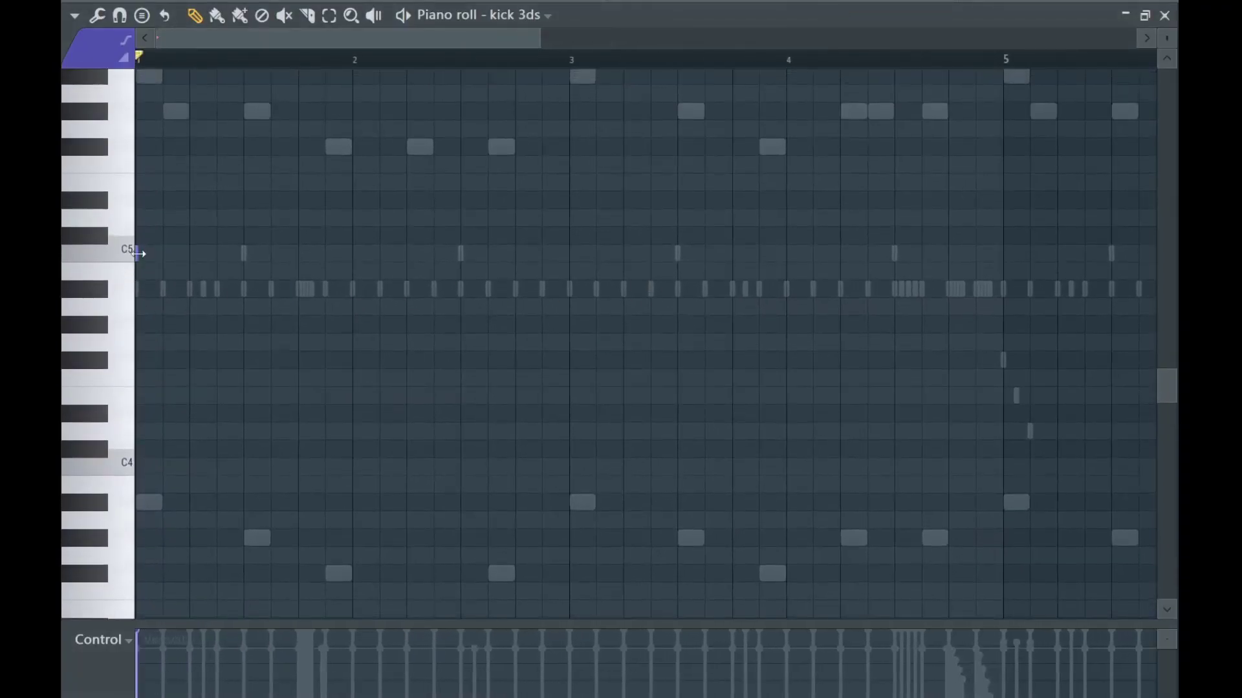
pyautogui.press('space')
pyautogui.click(325, 253)
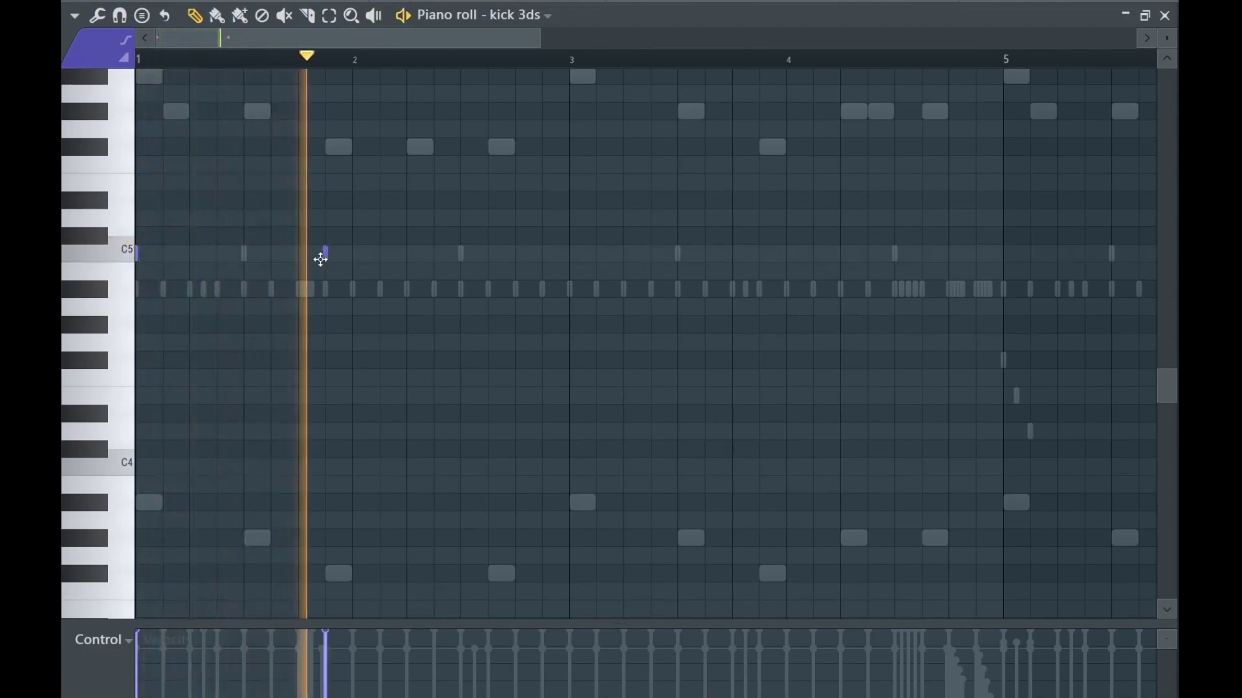
pyautogui.click(407, 253)
pyautogui.click(489, 253)
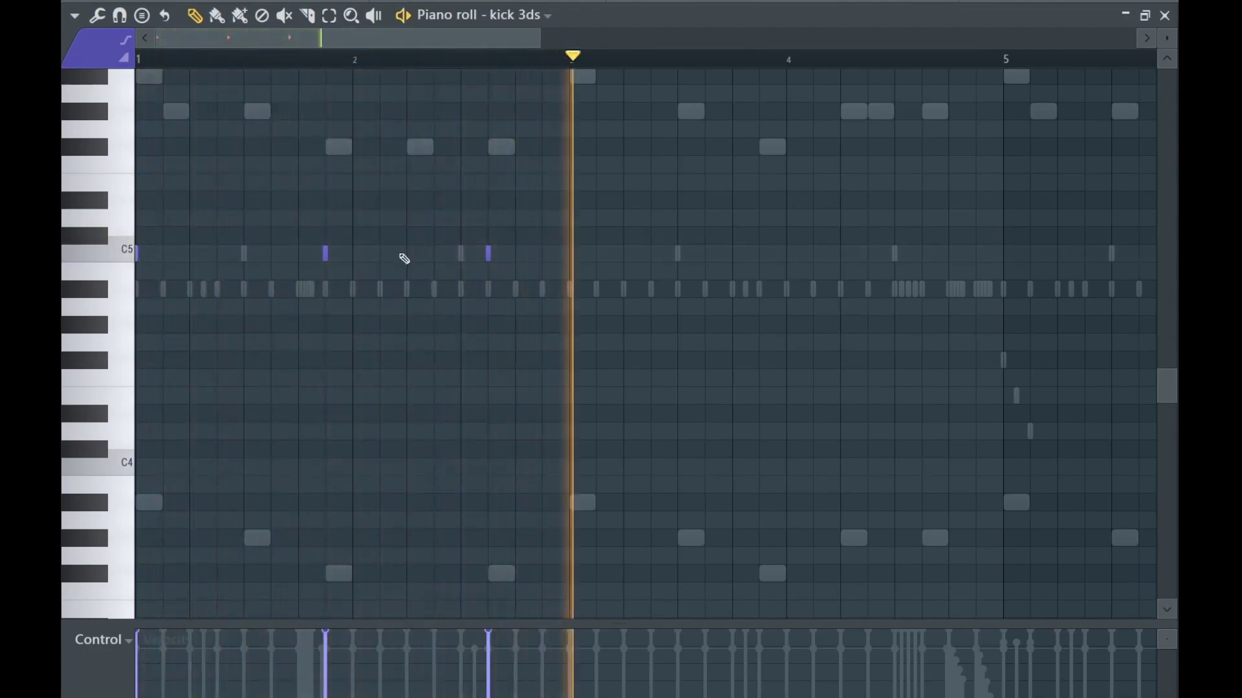
# Add kicks at the start of bar 3, on steps 5 and 11 of bar 4, and at the start of bar 5.
pyautogui.click(582, 255)
pyautogui.click(844, 256)
pyautogui.click(926, 256)
pyautogui.moveTo(1015, 288); pyautogui.dragTo(629, 304)
pyautogui.click(618, 272)
# Add kicks on step 13 of bar 5, steps 5 and 11 of bars 6 and 8, and steps 1, 13 and 15 of bar 7.
pyautogui.moveTo(832, 316); pyautogui.dragTo(661, 316)
pyautogui.click(608, 270)
pyautogui.press('z')
pyautogui.press('z')
pyautogui.press('z')
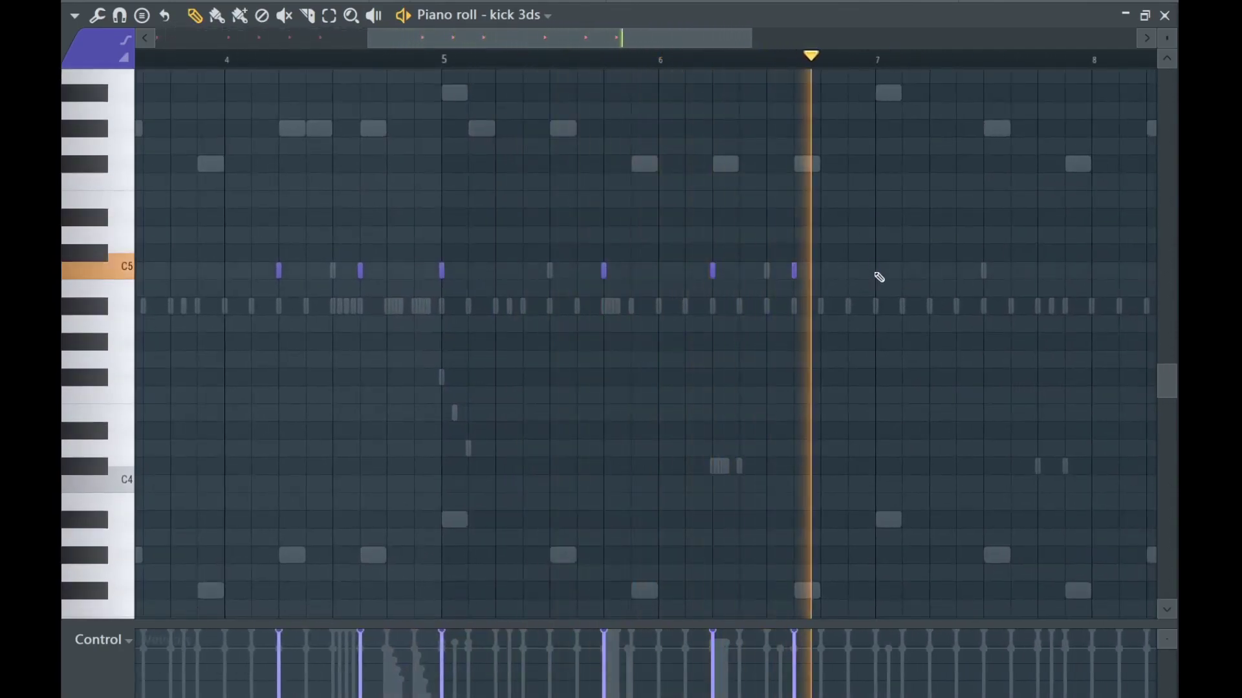
pyautogui.press('z')
pyautogui.press('z')
pyautogui.press('z')
pyautogui.click(834, 273)
pyautogui.scroll(-3, 668, 343)
pyautogui.press('space')
pyautogui.press('space')
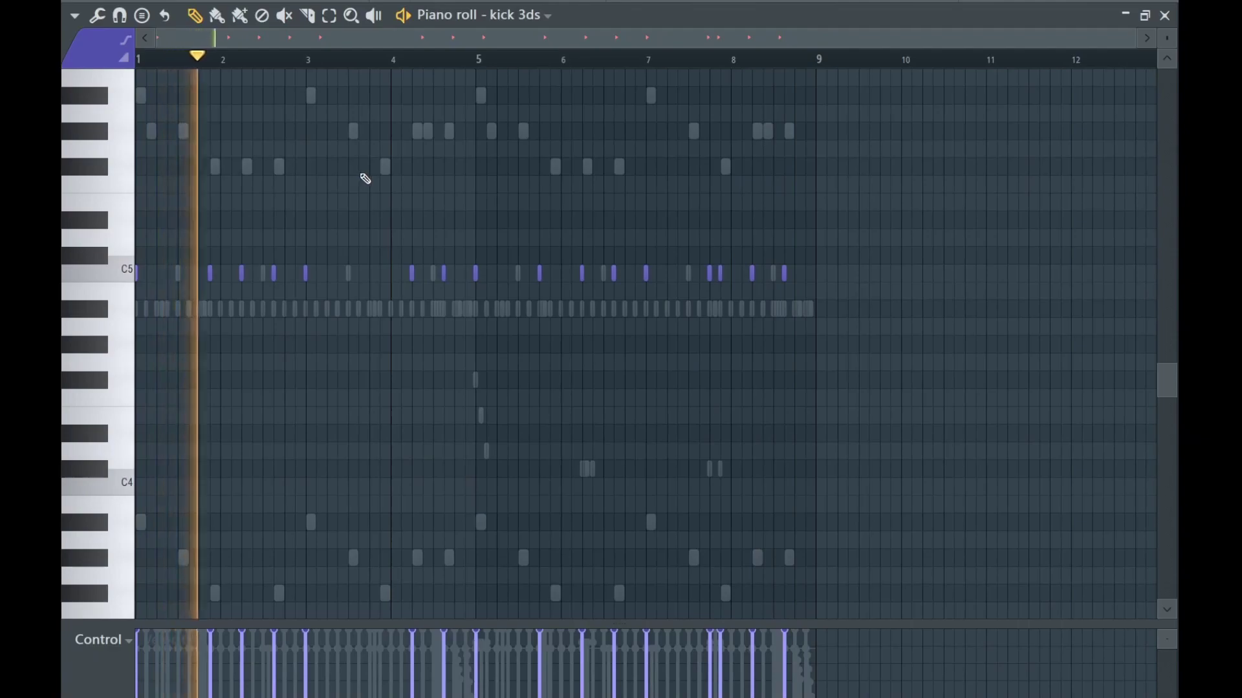
# Place a snare vinso hit on step 5 of bar 1 and check the snare's sampler settings.
pyautogui.press('F7')
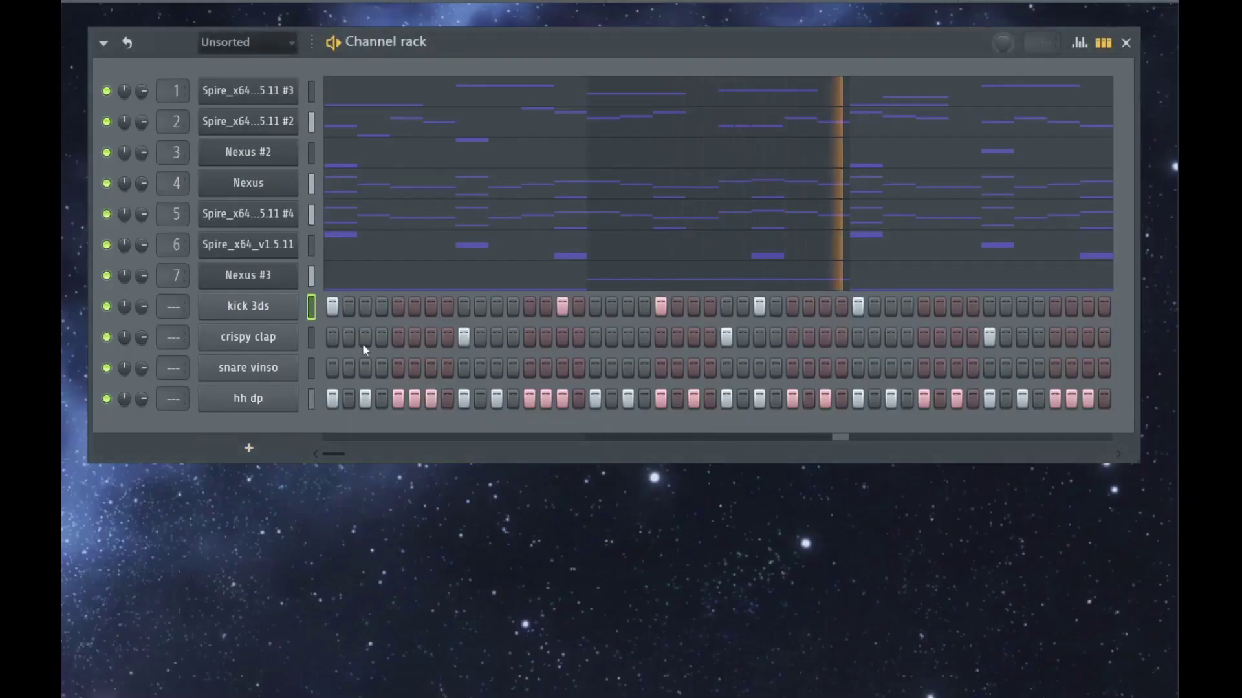
pyautogui.click(396, 368)
pyautogui.click(272, 368)
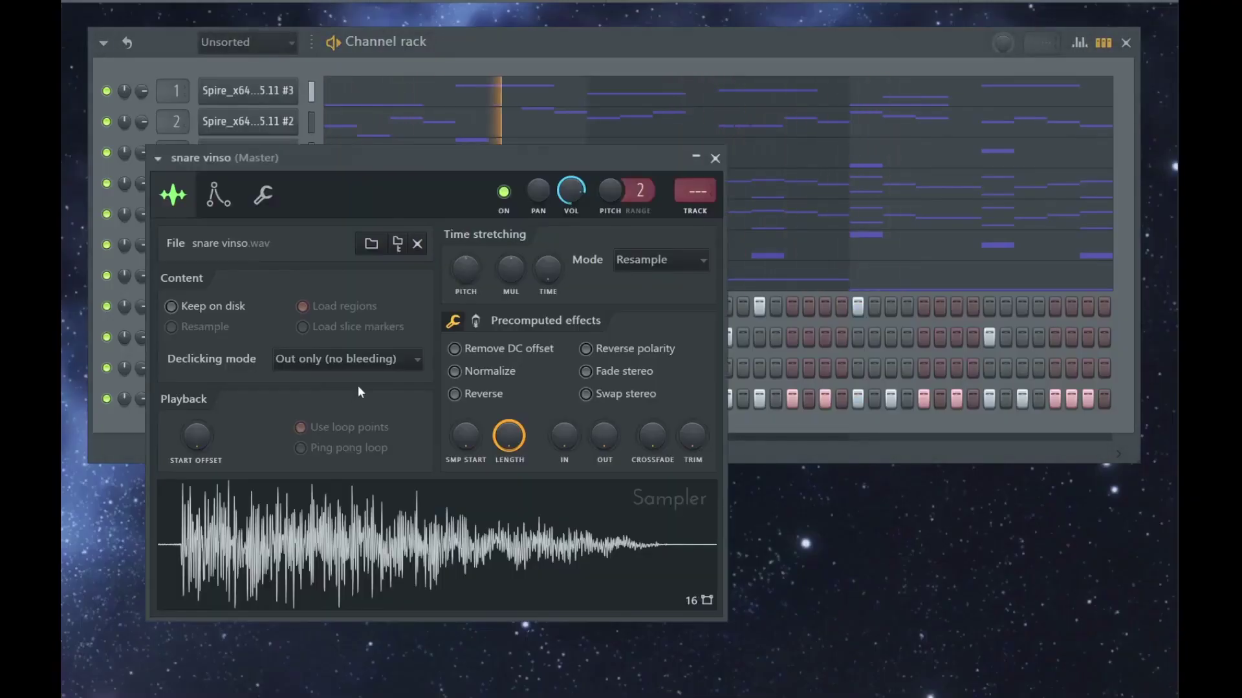
pyautogui.press('Escape')
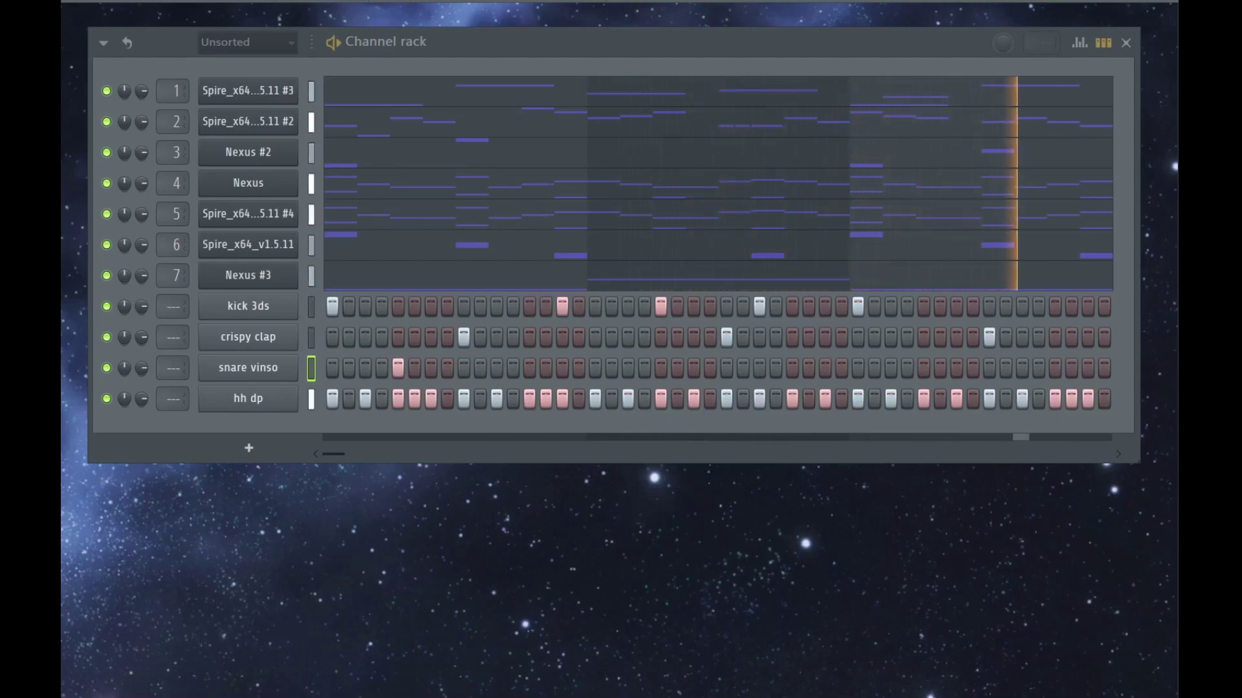
# Add the phi7i7p..ean snare sample as a new channel and place hits on step 15 of bar 3 and step 3 of bar 4.
pyautogui.moveTo(251, 386); pyautogui.dragTo(333, 369)
pyautogui.press('space')
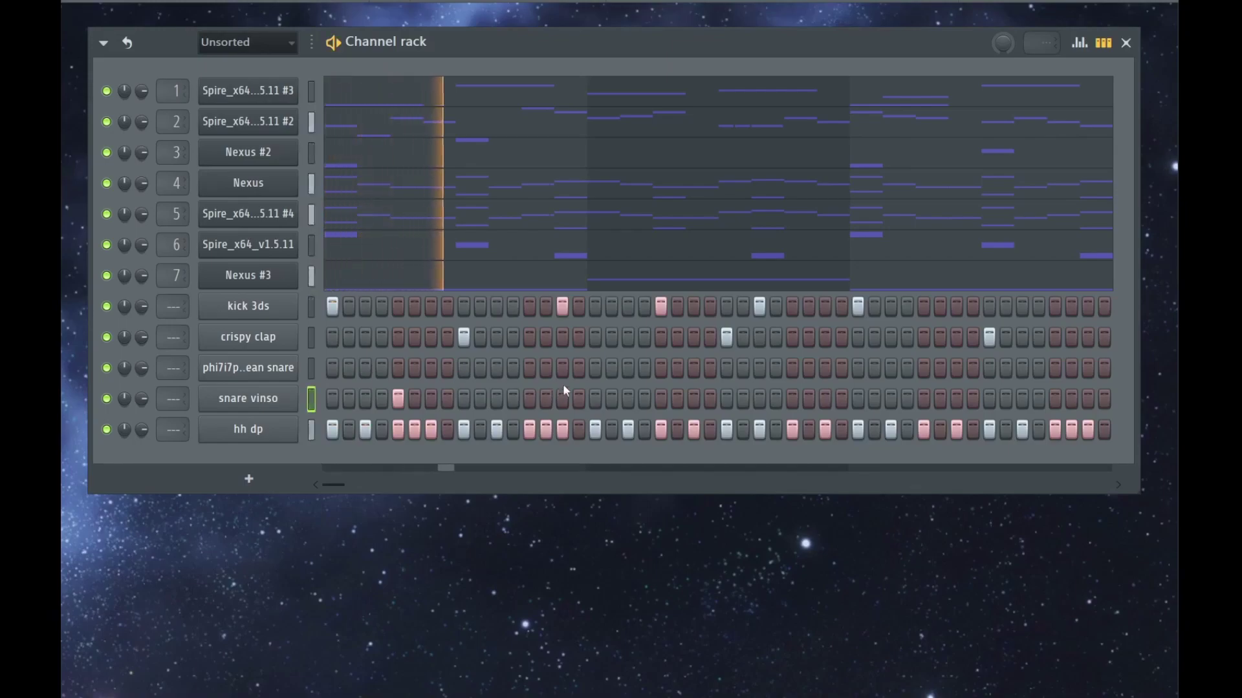
pyautogui.click(627, 367)
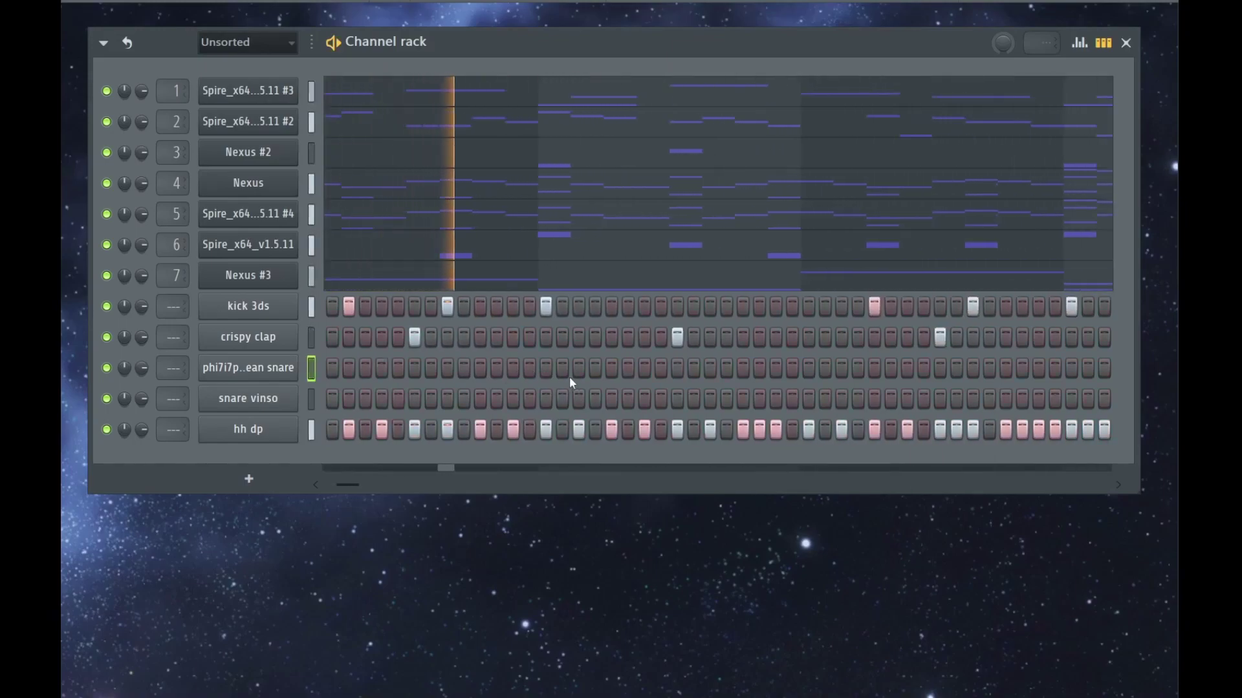
pyautogui.click(644, 367)
pyautogui.click(710, 367)
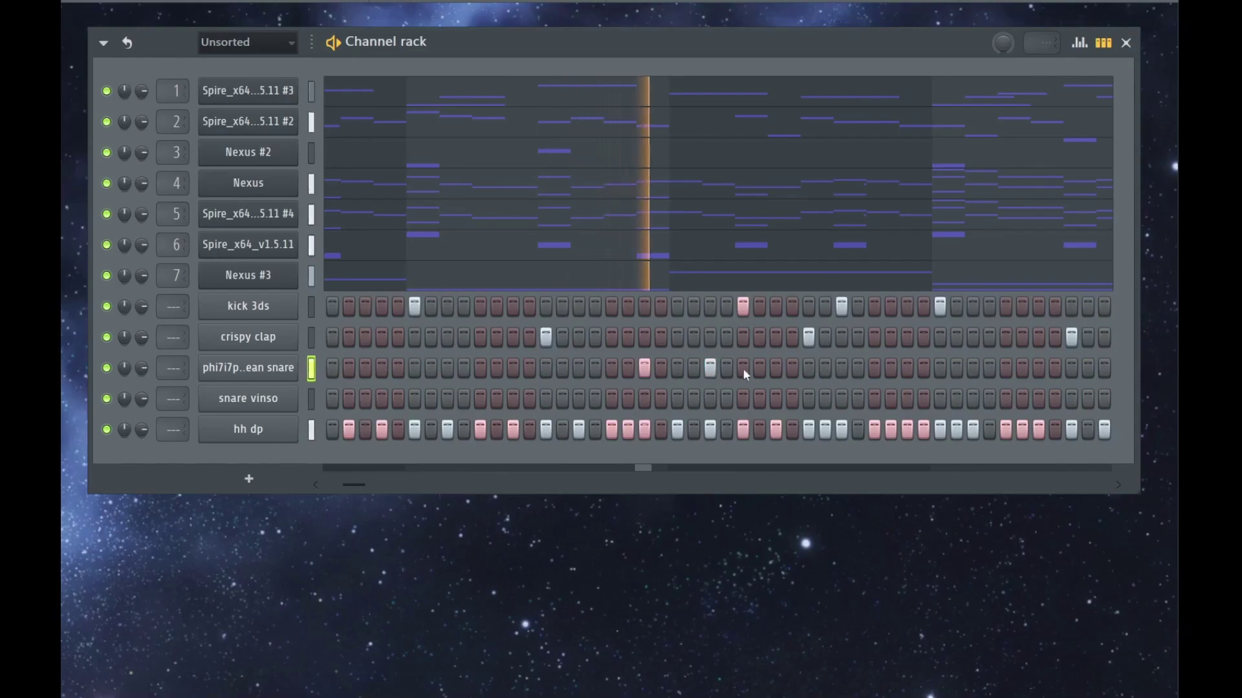
# Add more hits to the clean snare row through to the end of the eight-bar pattern.
pyautogui.click(627, 368)
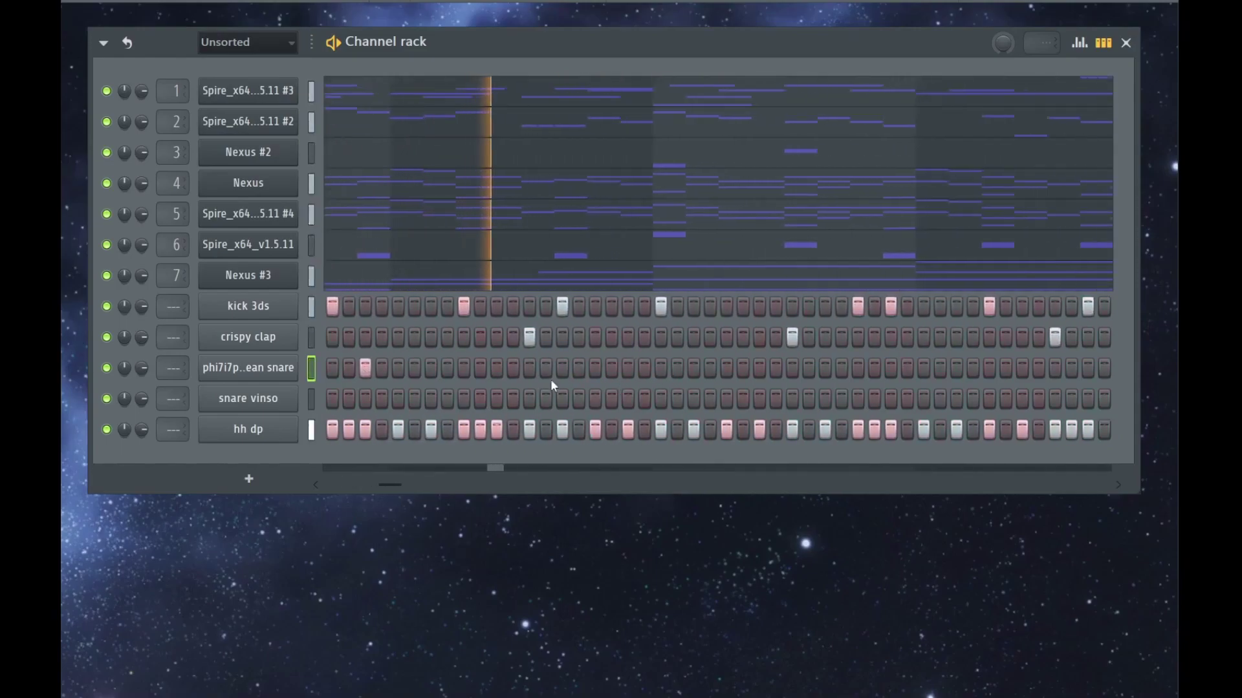
pyautogui.click(644, 367)
pyautogui.click(841, 368)
pyautogui.click(809, 368)
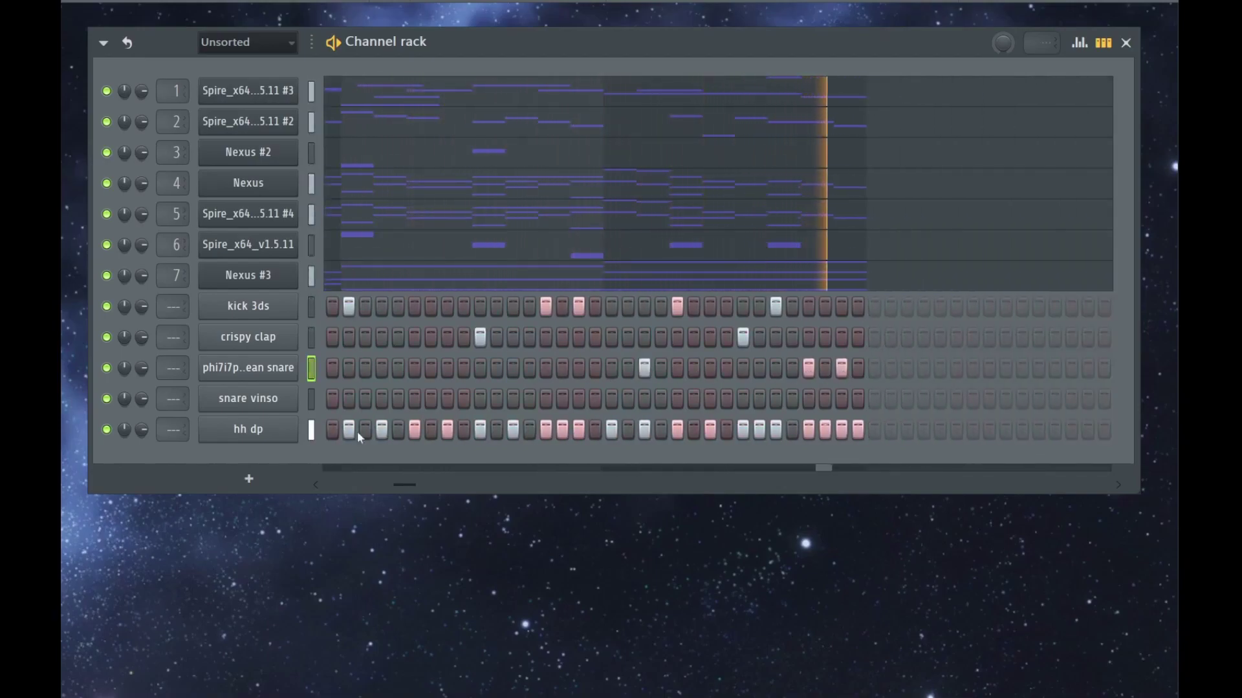
# Program offbeat snare vinso hits across the eight-bar pattern.
pyautogui.click(360, 485)
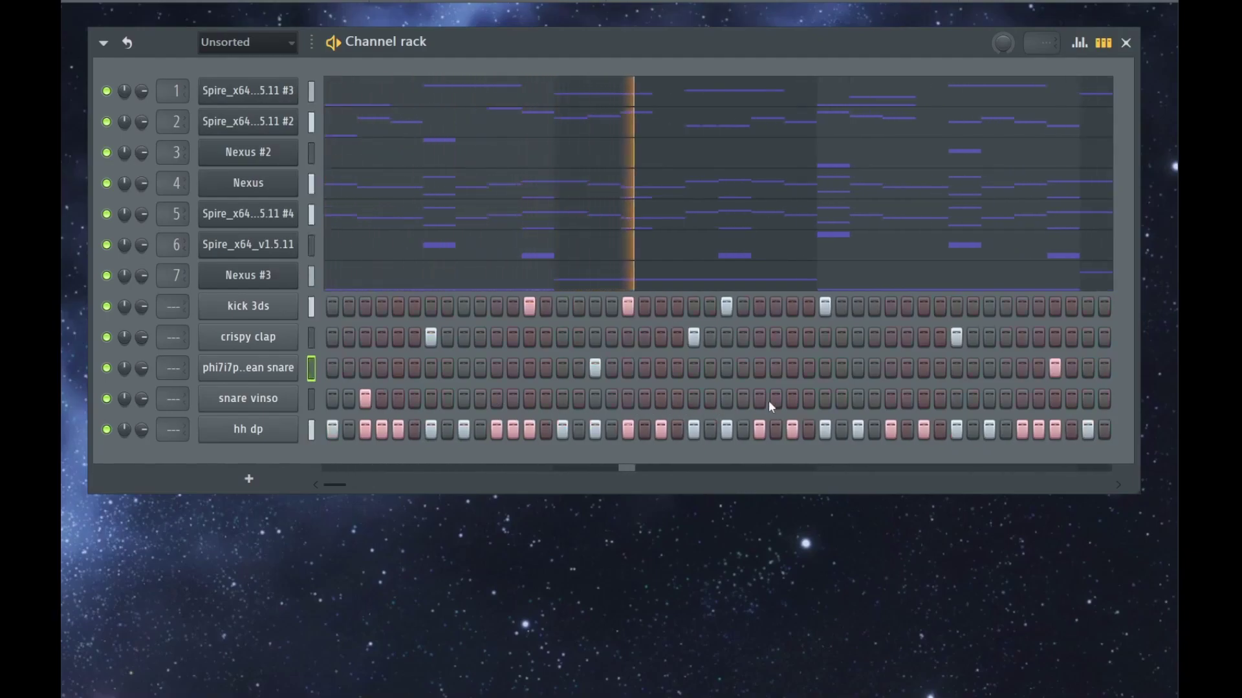
pyautogui.click(712, 401)
pyautogui.click(809, 399)
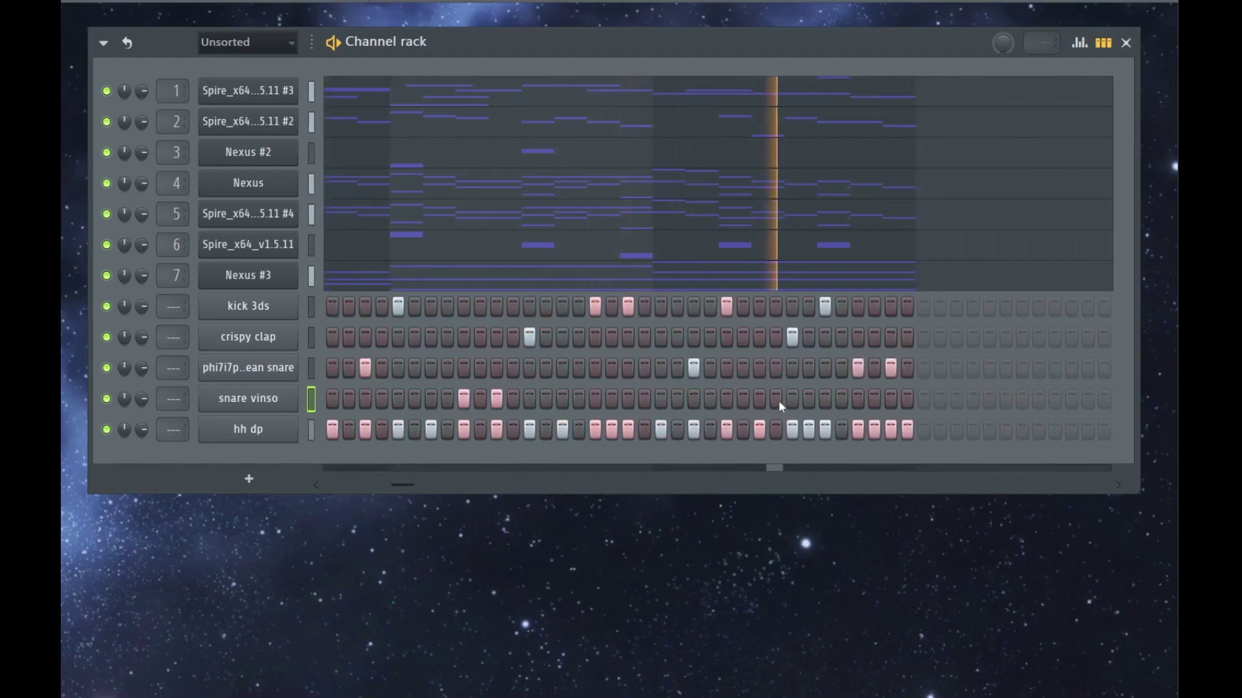
# Review the snare vinso and clean snare notes in the piano roll while the pattern plays.
pyautogui.press('F7')
pyautogui.press('space')
pyautogui.scroll(6, 433, 408)
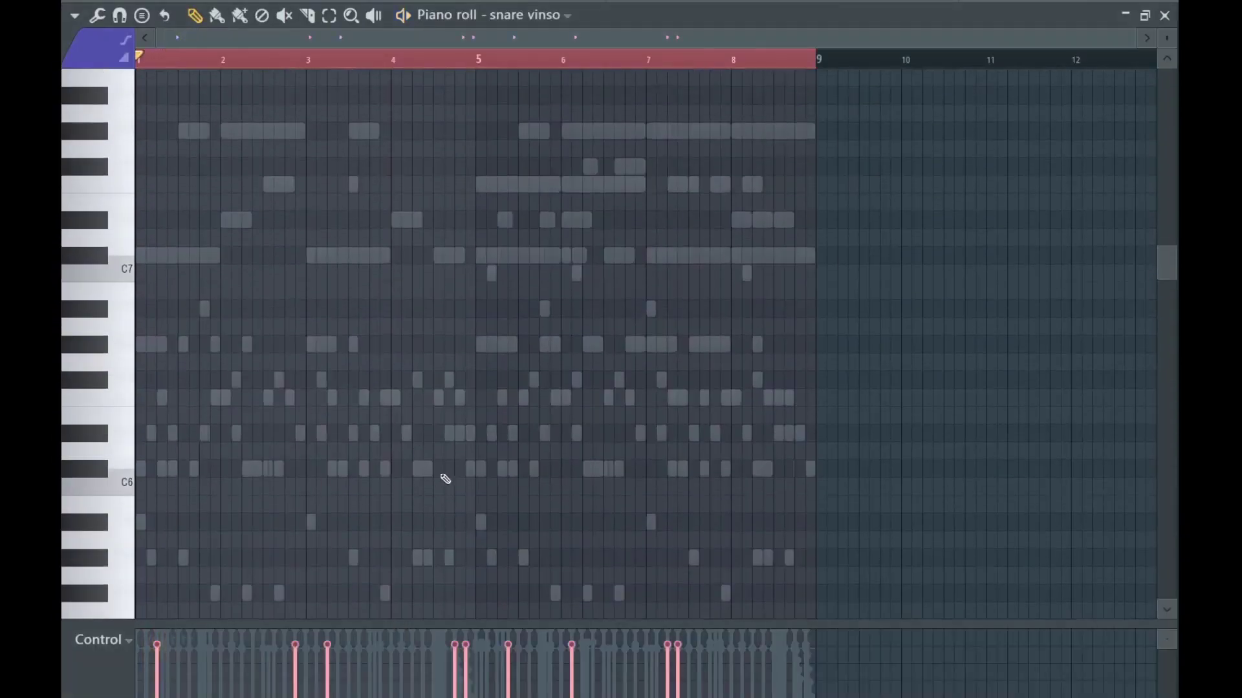
pyautogui.scroll(-5, 446, 479)
pyautogui.press('space')
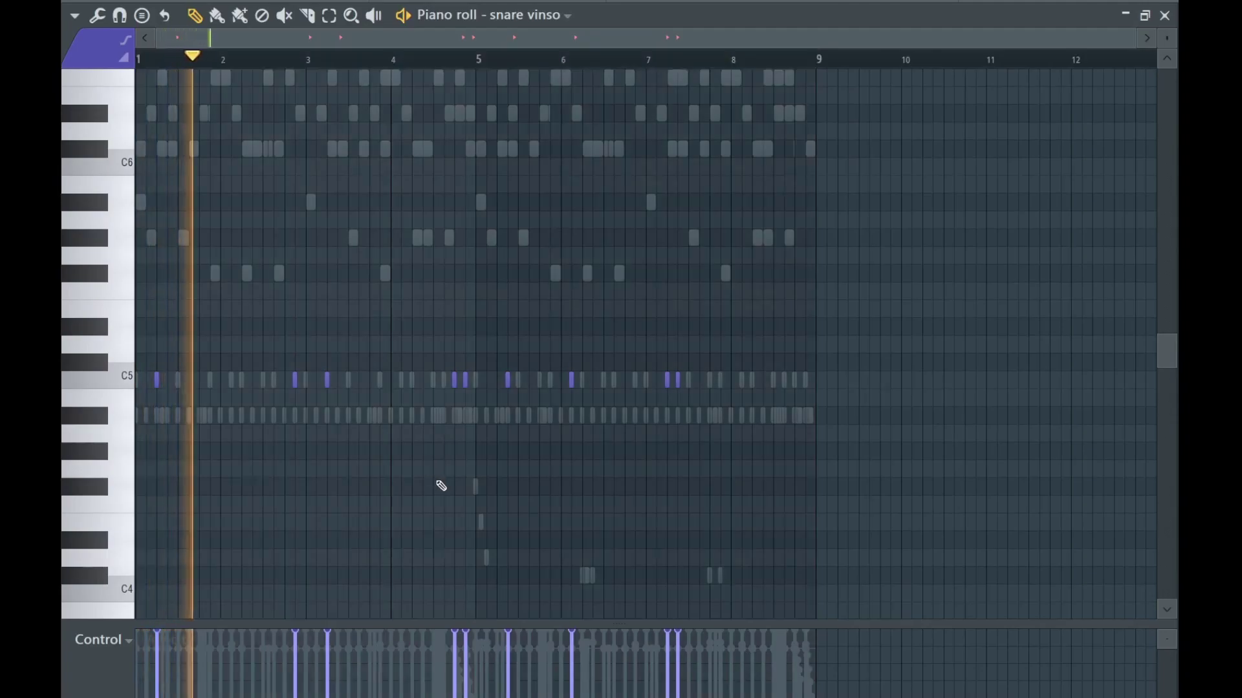
pyautogui.press('F7')
pyautogui.click(240, 362)
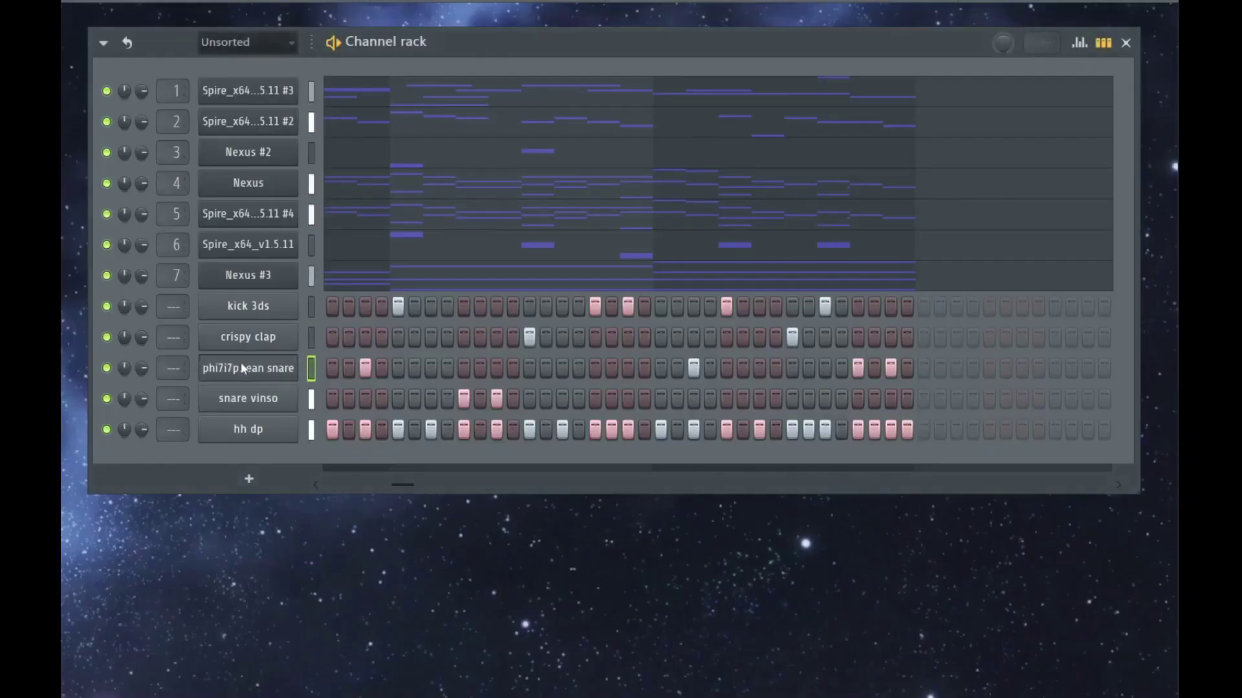
pyautogui.press('F7')
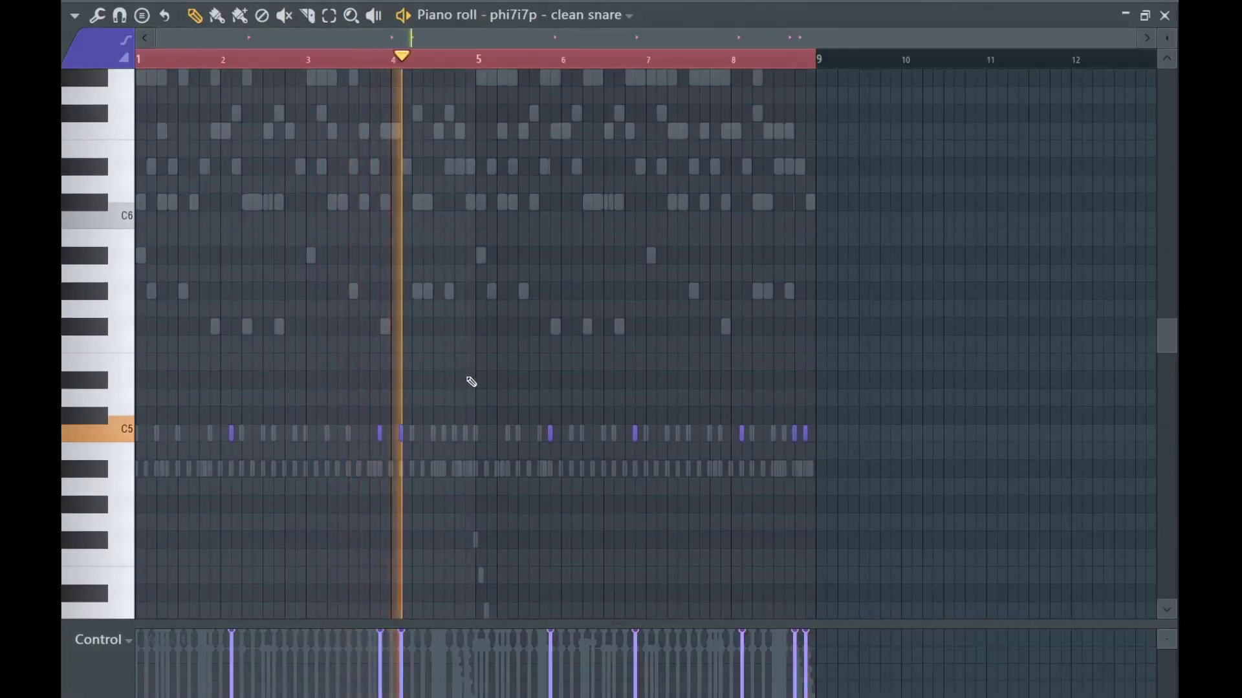
pyautogui.press('F7')
# Load the phi7i7p perfect OH and metallic OH samples as new channels below hh dp.
pyautogui.moveTo(393, 482); pyautogui.dragTo(106, 483)
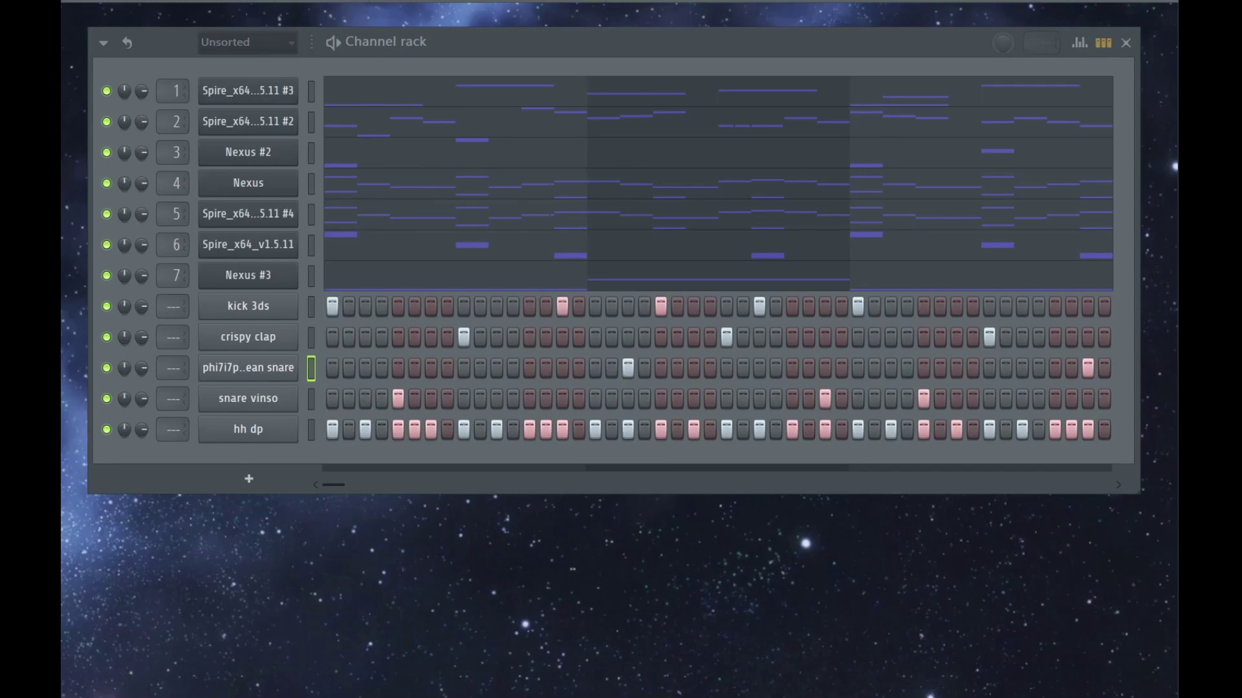
pyautogui.moveTo(291, 461); pyautogui.dragTo(258, 453)
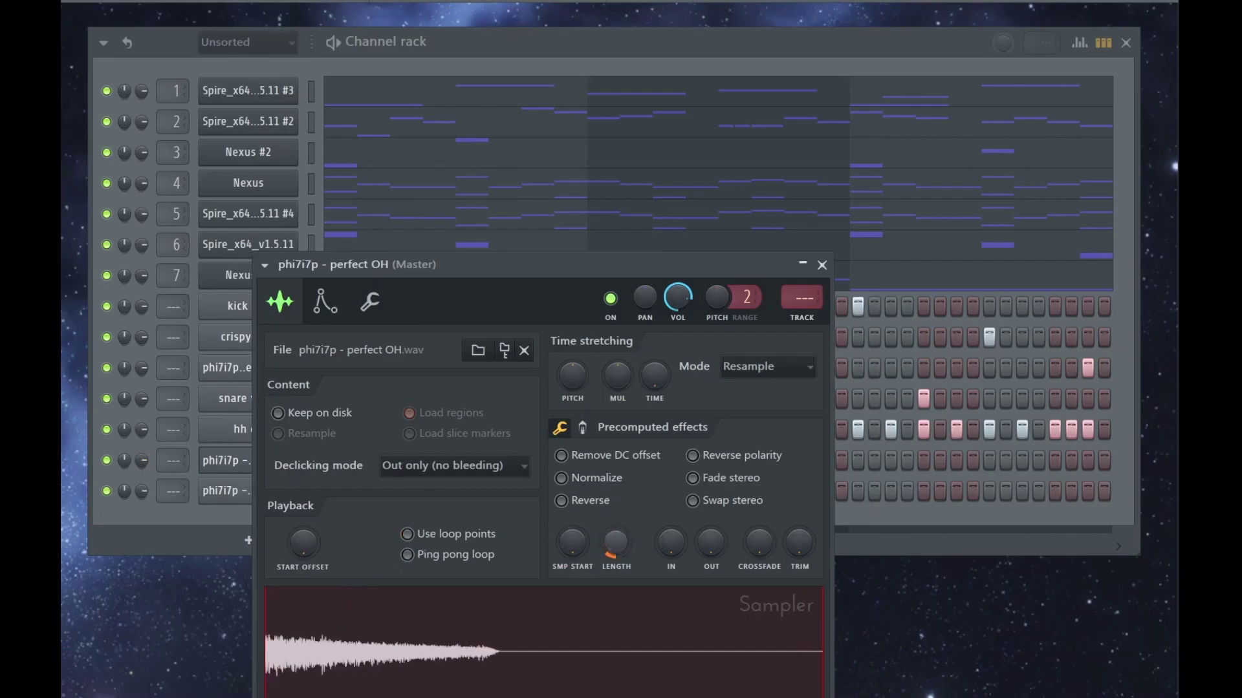
pyautogui.press('Escape')
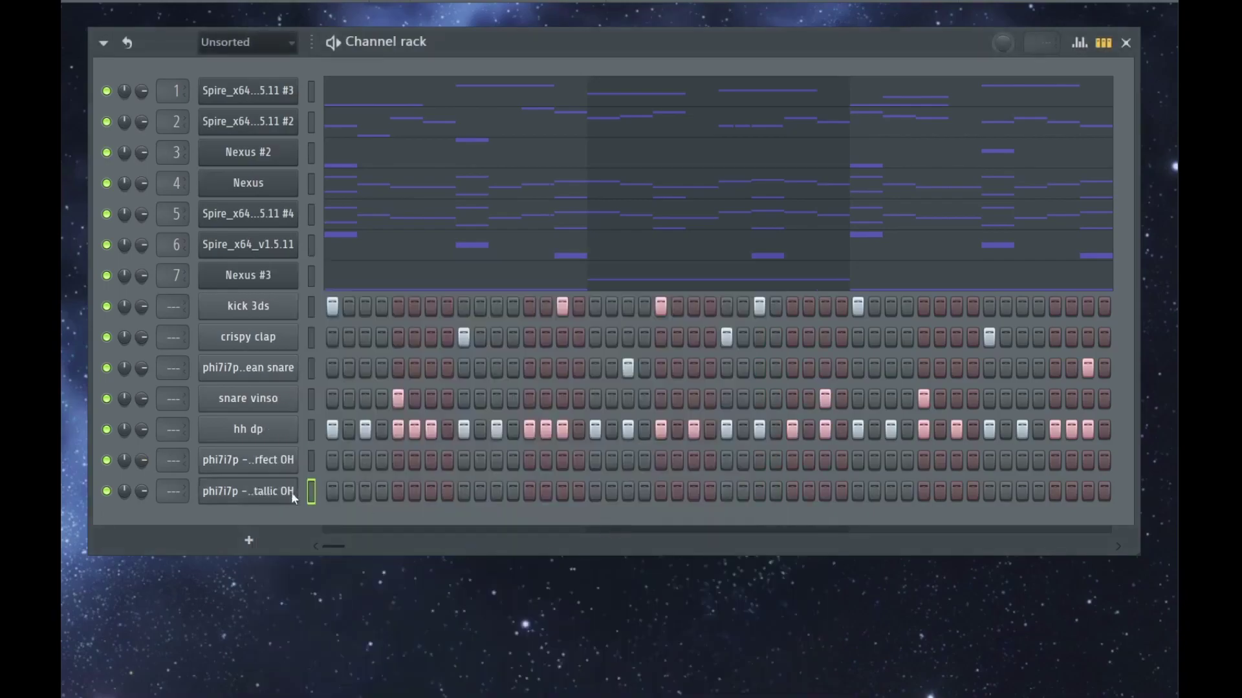
pyautogui.press('F7')
pyautogui.press('F7')
pyautogui.click(287, 491)
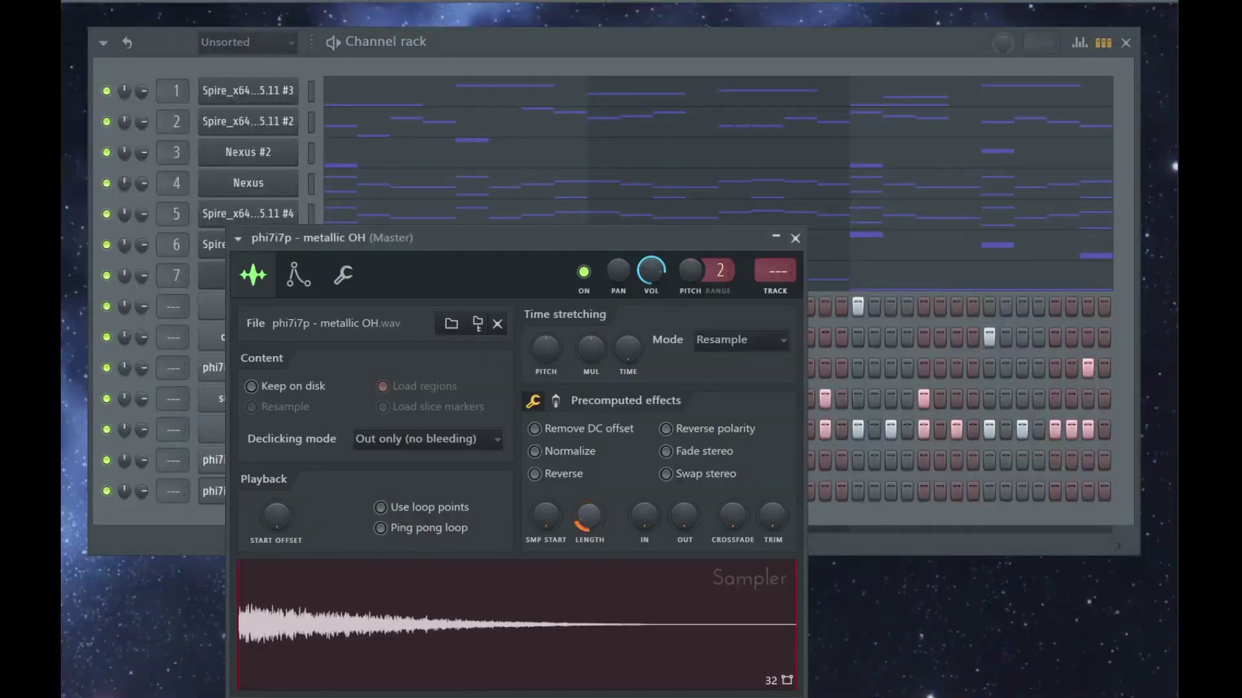
pyautogui.press('Escape')
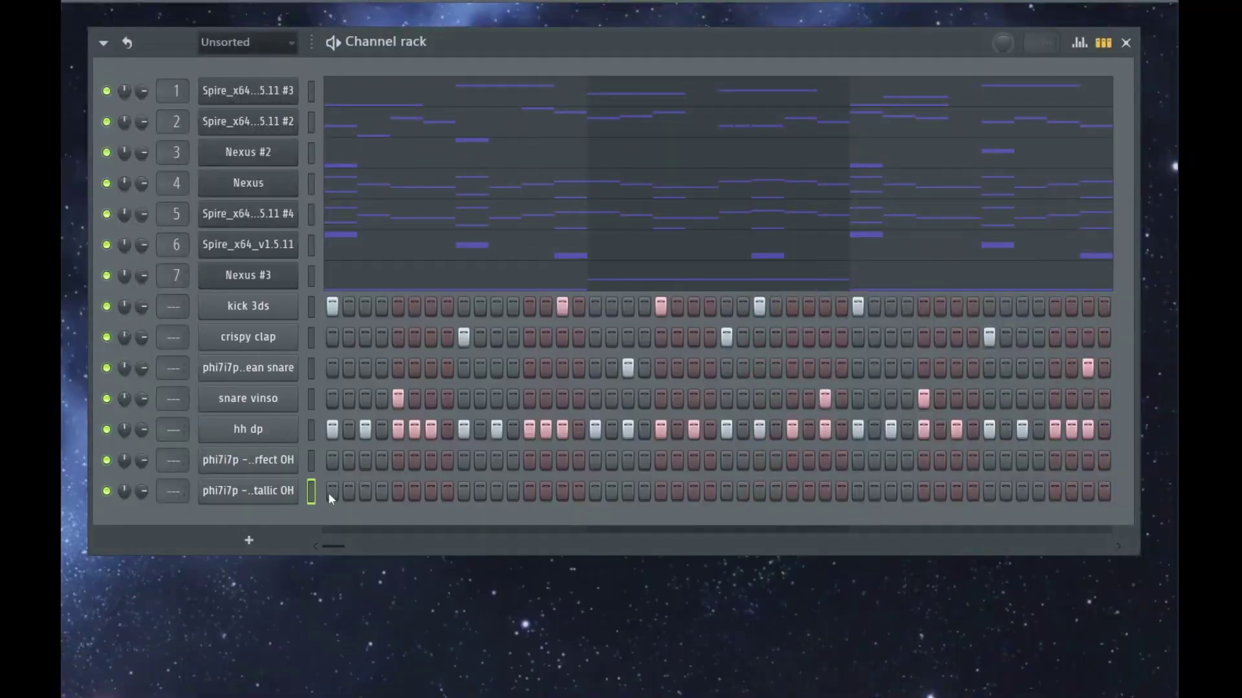
# Place metallic OH hits across the first four bars of the pattern during playback.
pyautogui.press('space')
pyautogui.press('F9')
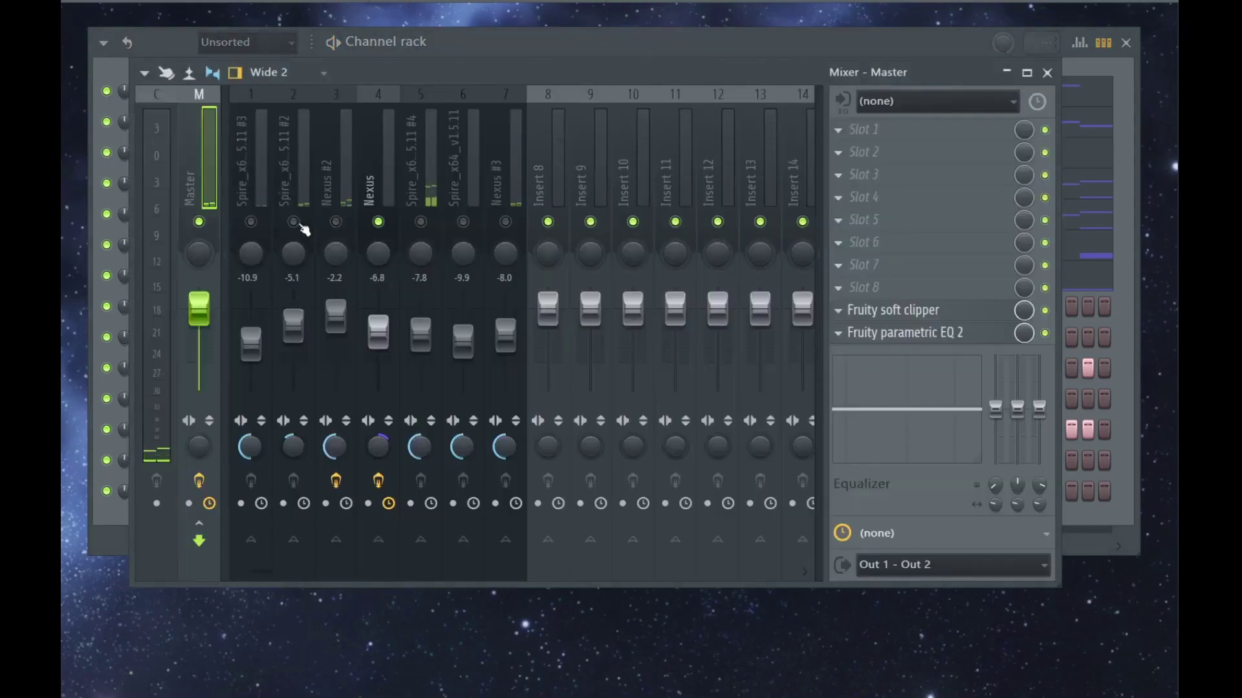
pyautogui.press('space')
pyautogui.press('F6')
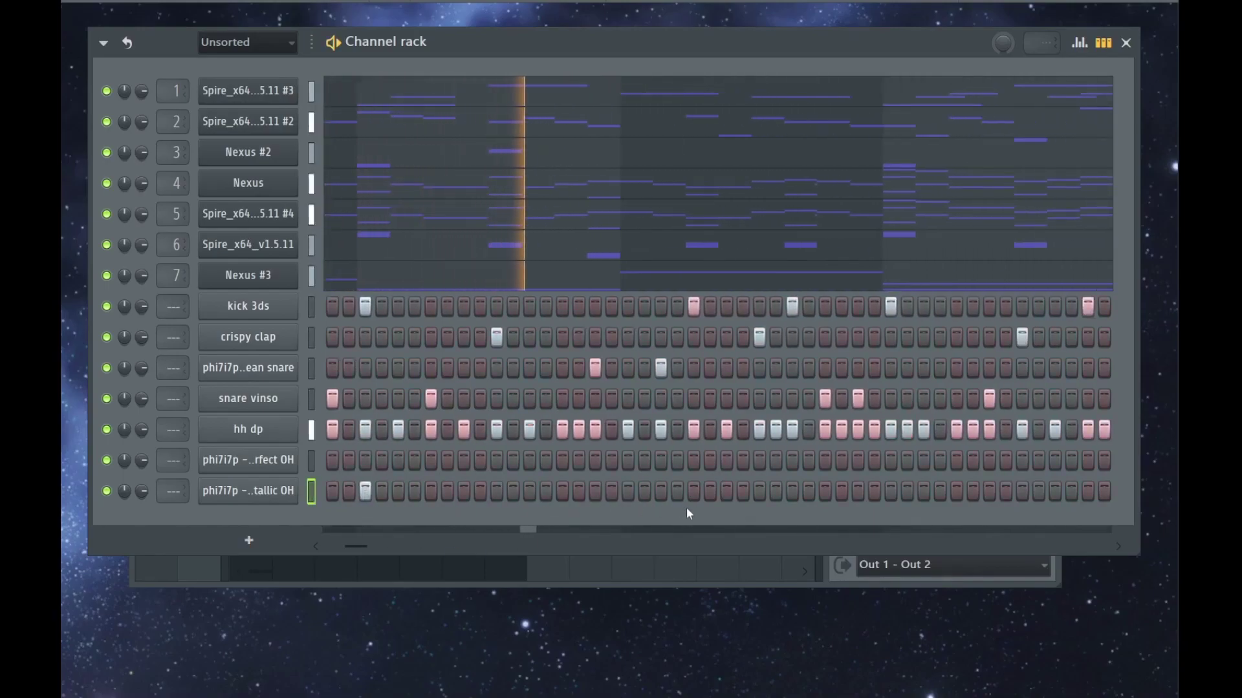
pyautogui.click(693, 492)
pyautogui.click(791, 492)
pyautogui.press('space')
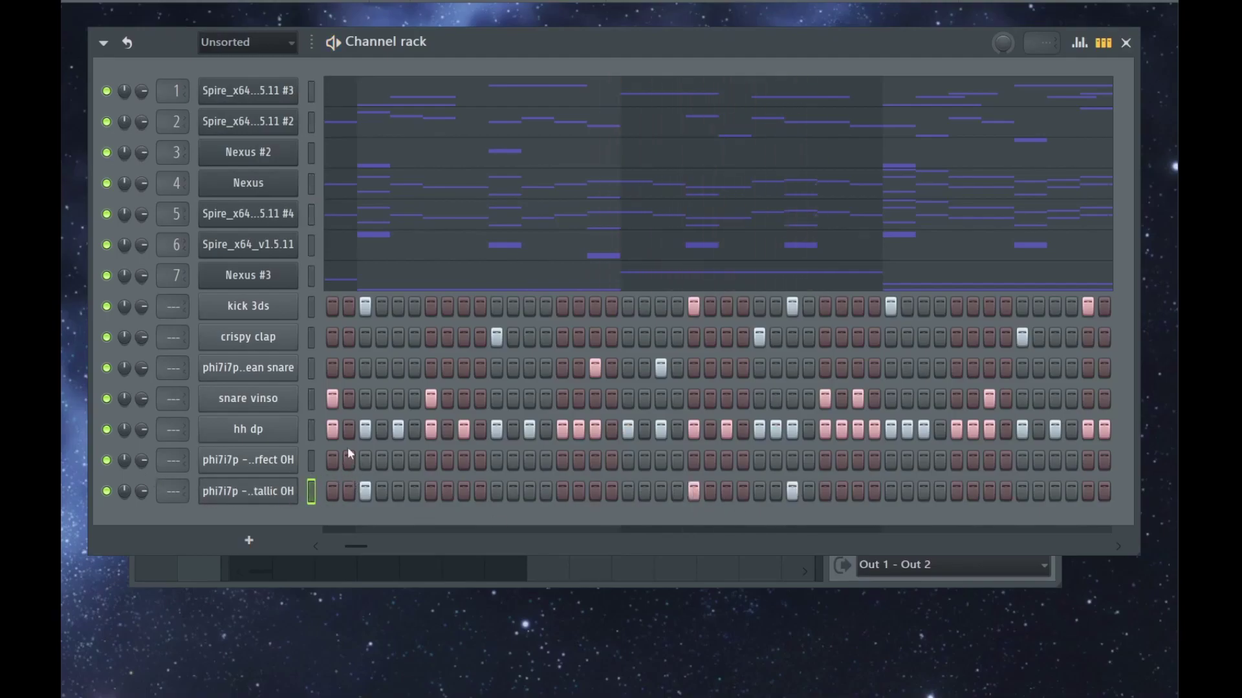
# Duplicate the metallic OH notes from the first four bars into bars 5 to 8.
pyautogui.press('F7')
pyautogui.moveTo(542, 319); pyautogui.dragTo(134, 466)
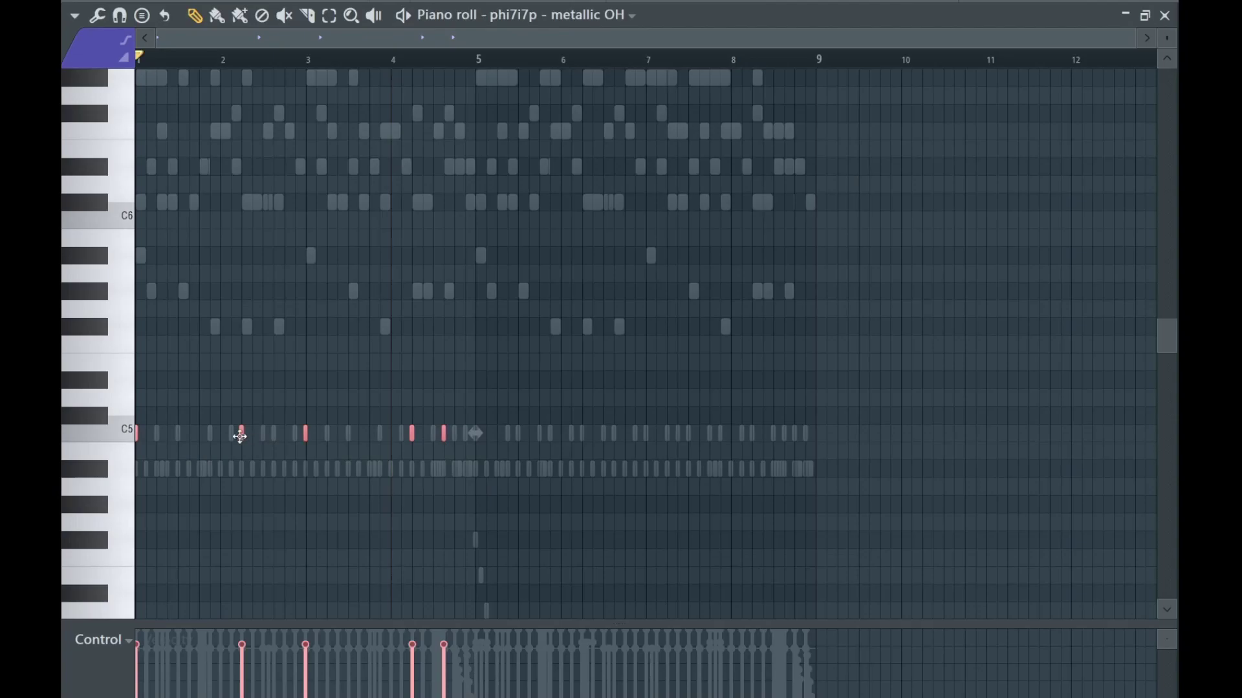
pyautogui.hotkey('ctrl', 'a')
pyautogui.scroll(1, 580, 349)
pyautogui.hotkey('ctrl', 'd')
pyautogui.press('F7')
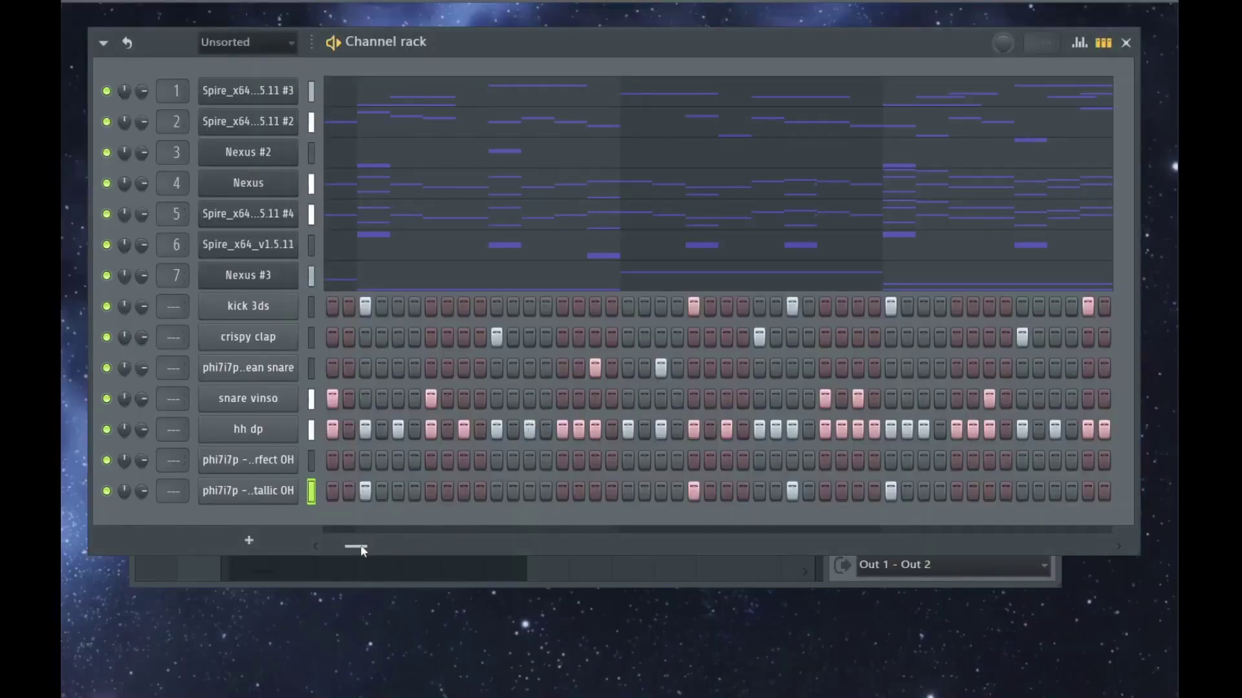
# Place perfect OH hits across the first four bars of the pattern, removing any unwanted hit.
pyautogui.moveTo(364, 544); pyautogui.dragTo(137, 535)
pyautogui.press('space')
pyautogui.click(270, 460)
pyautogui.press('Escape')
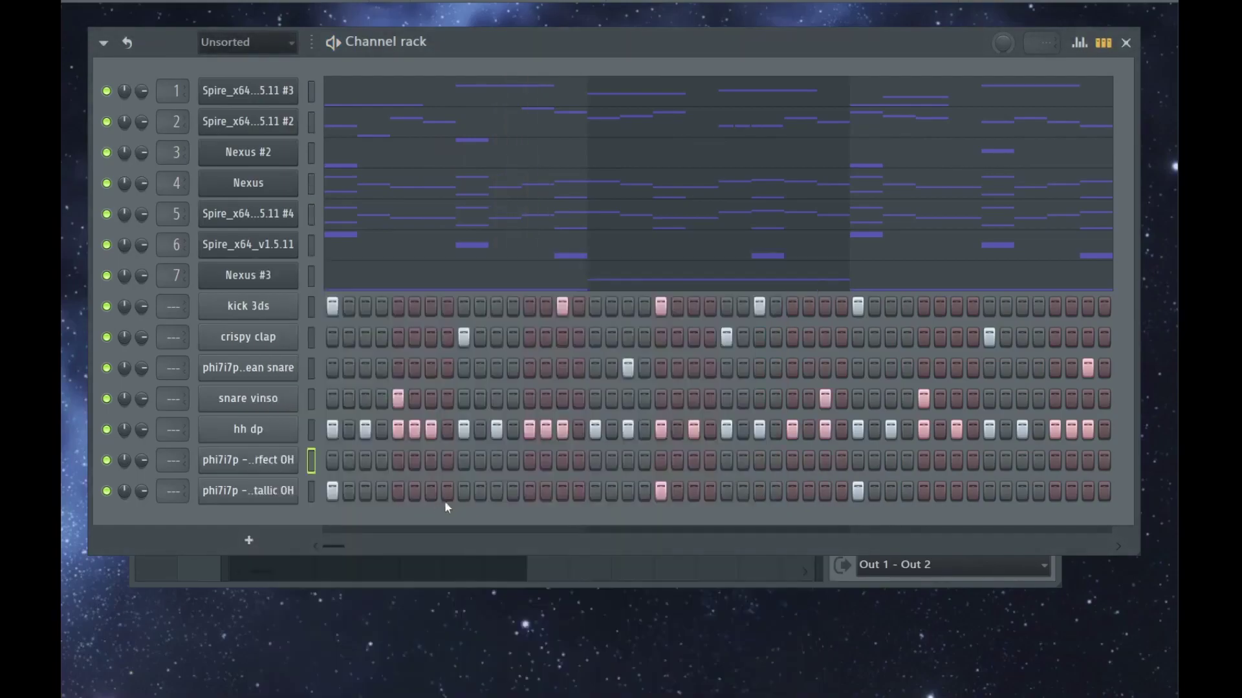
pyautogui.click(398, 460)
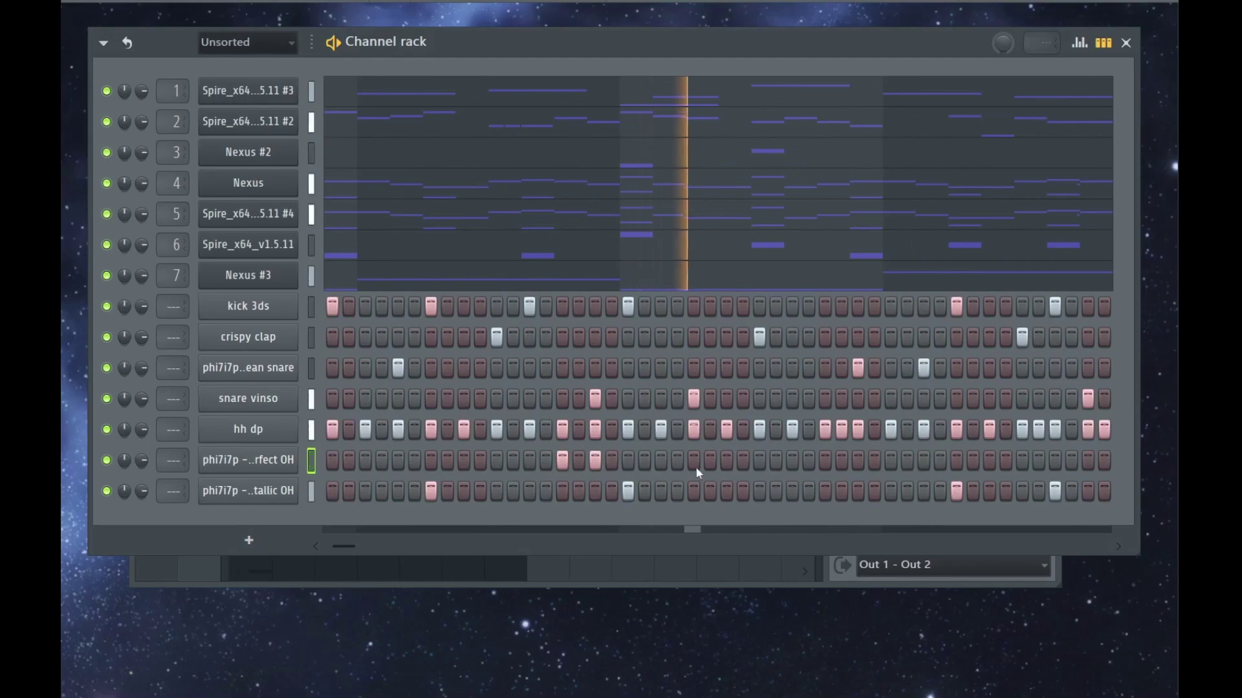
pyautogui.click(595, 461)
pyautogui.rightClick(595, 461)
pyautogui.click(562, 460)
pyautogui.press('space')
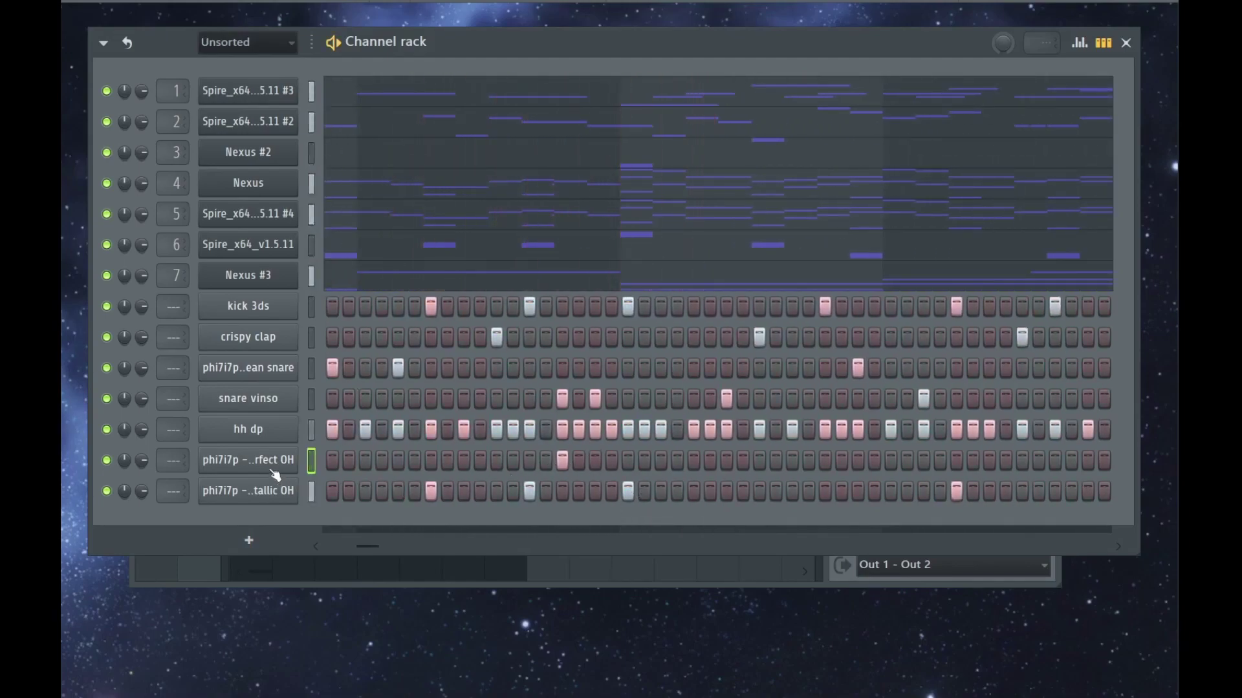
# Copy the four perfect OH notes from bars 1 to 4 into bars 5 to 8.
pyautogui.press('F7')
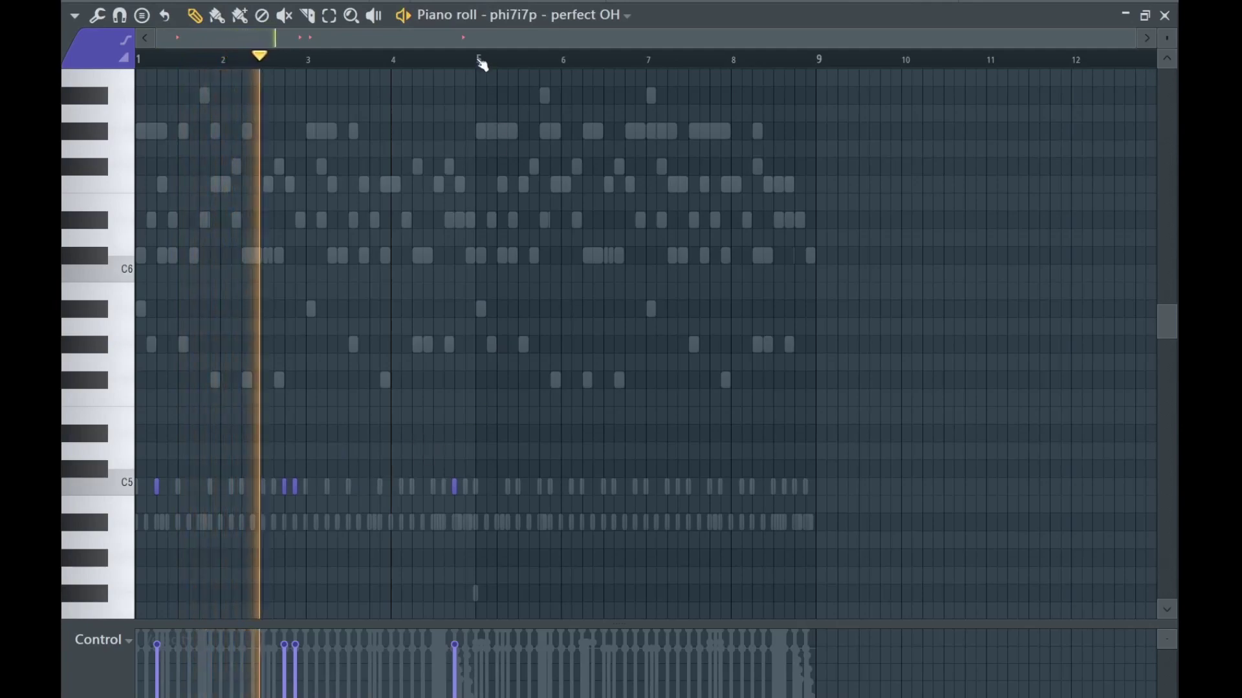
pyautogui.keyDown('ctrl'); pyautogui.moveTo(498, 280); pyautogui.dragTo(139, 537); pyautogui.keyUp('ctrl')
pyautogui.keyDown('shift'); pyautogui.moveTo(157, 491); pyautogui.dragTo(498, 502); pyautogui.keyUp('shift')
pyautogui.click(534, 402)
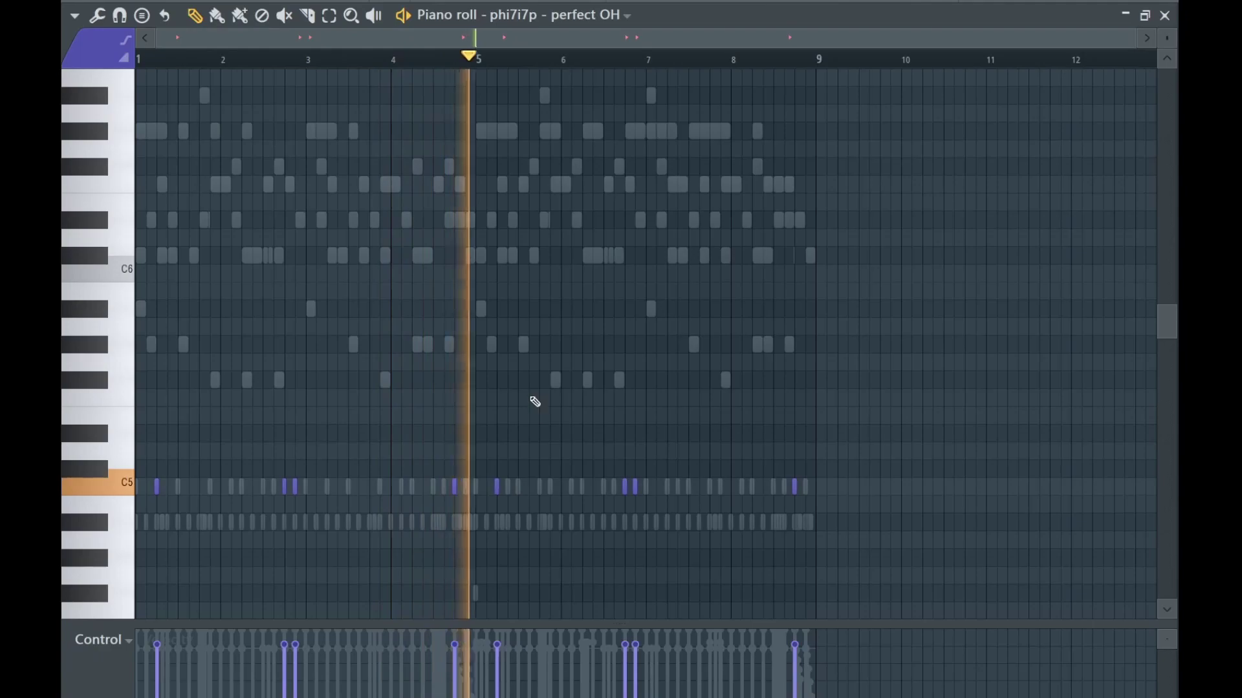
pyautogui.press('F6')
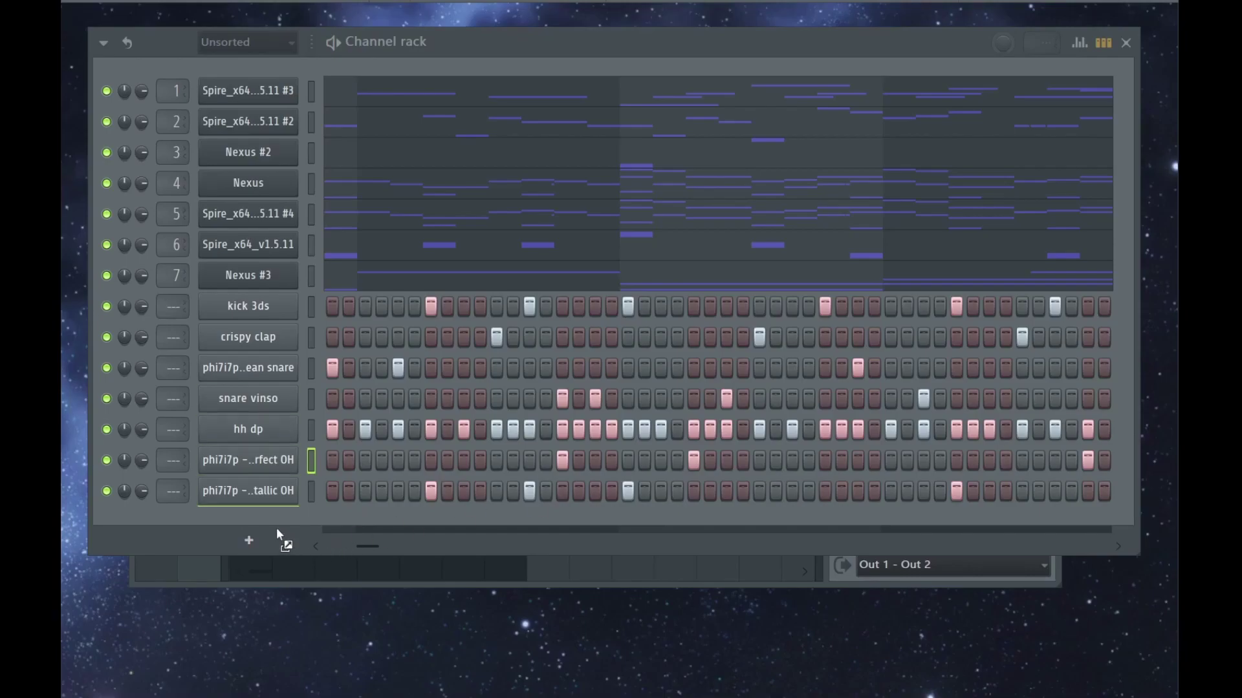
# Load the love this chant sample as a new channel and place its hits in the first four bars.
pyautogui.moveTo(277, 529); pyautogui.dragTo(279, 530)
pyautogui.moveTo(366, 577); pyautogui.dragTo(330, 576)
pyautogui.click(253, 522)
pyautogui.press('Escape')
pyautogui.press('space')
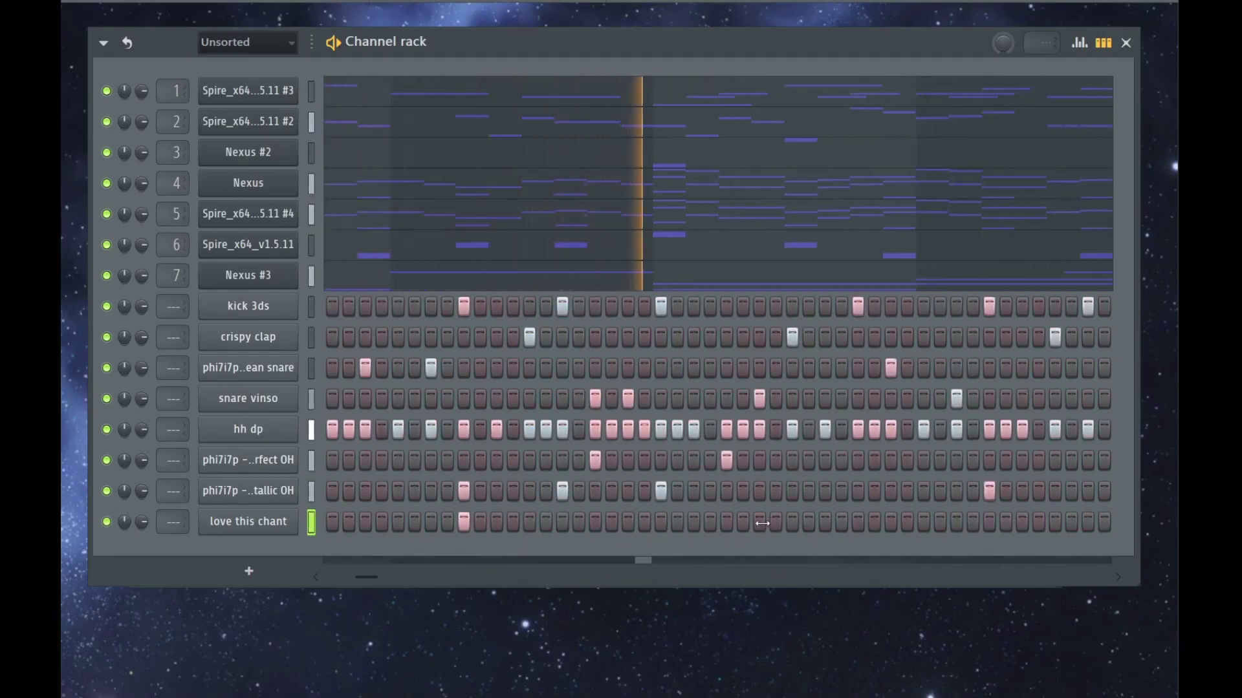
# Copy the three love this chant notes from the first four bars into bars 5 to 8.
pyautogui.press('F7')
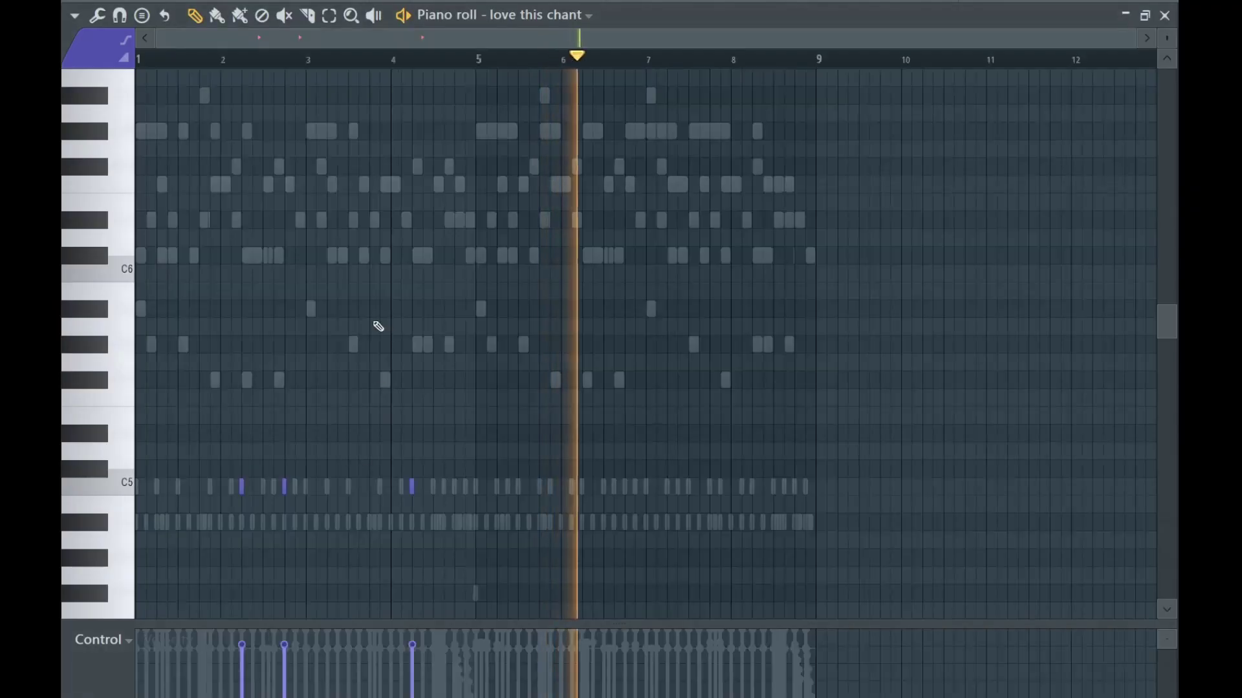
pyautogui.keyDown('ctrl'); pyautogui.moveTo(603, 230); pyautogui.dragTo(231, 550); pyautogui.keyUp('ctrl')
pyautogui.press('space')
pyautogui.moveTo(242, 486)
pyautogui.keyDown('shift'); pyautogui.mouseDown()
pyautogui.moveTo(593, 504)
pyautogui.moveTo(585, 477)
pyautogui.mouseUp(); pyautogui.keyUp('shift')
pyautogui.press('space')
pyautogui.click(543, 396)
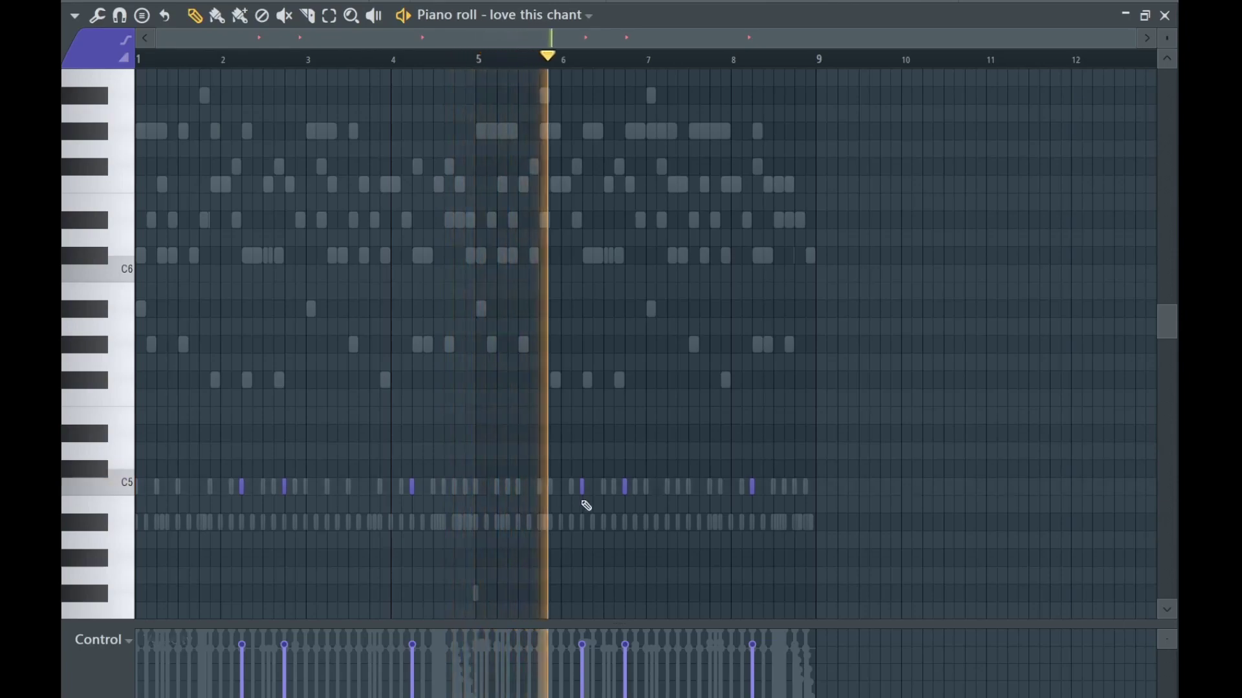
pyautogui.press('F7')
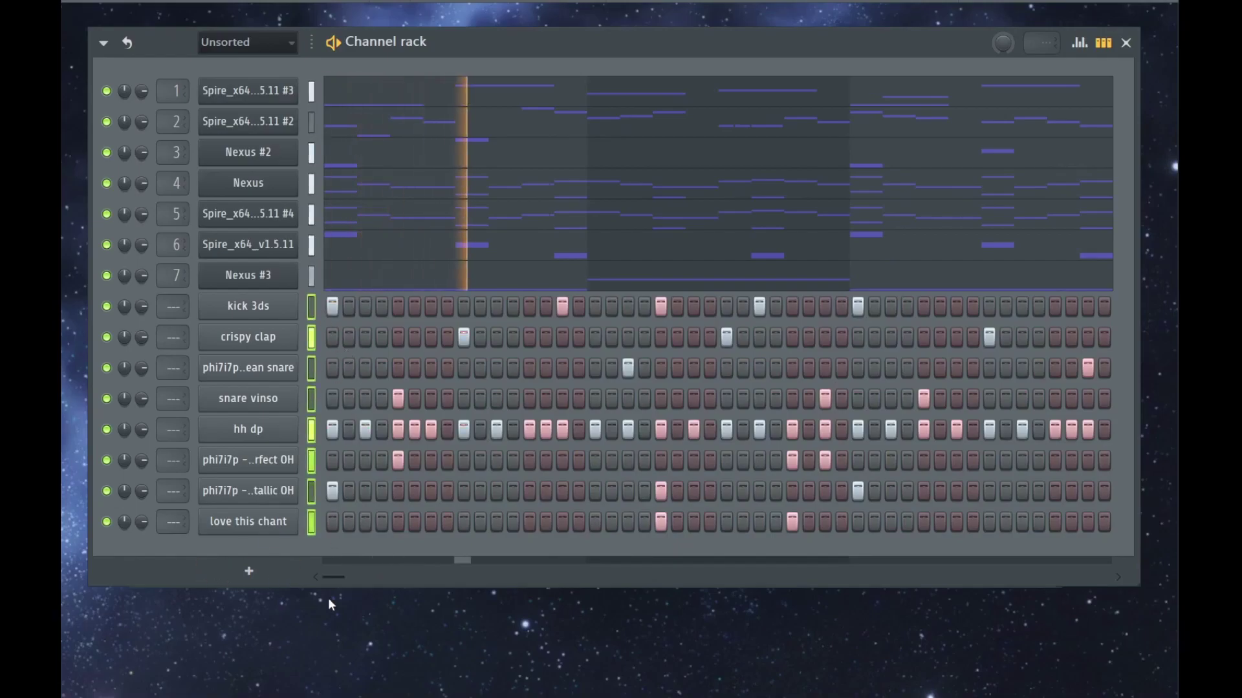
# Route the drum and chant channels to mixer tracks 8 to 15 and narrow the stereo separation of kick 3ds.
pyautogui.press('F9')
pyautogui.click(496, 449)
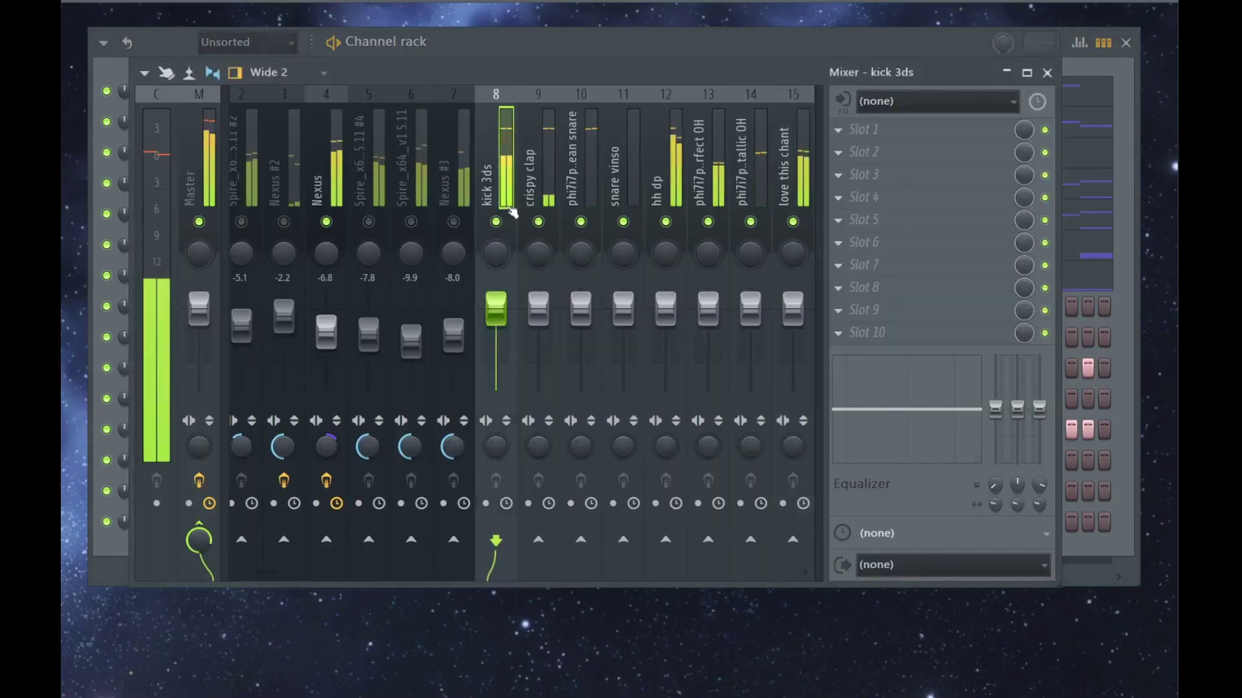
# Widen the crispy clap track, set its level to -1.4 dB and boost its high EQ band.
pyautogui.moveTo(538, 446); pyautogui.dragTo(548, 464)
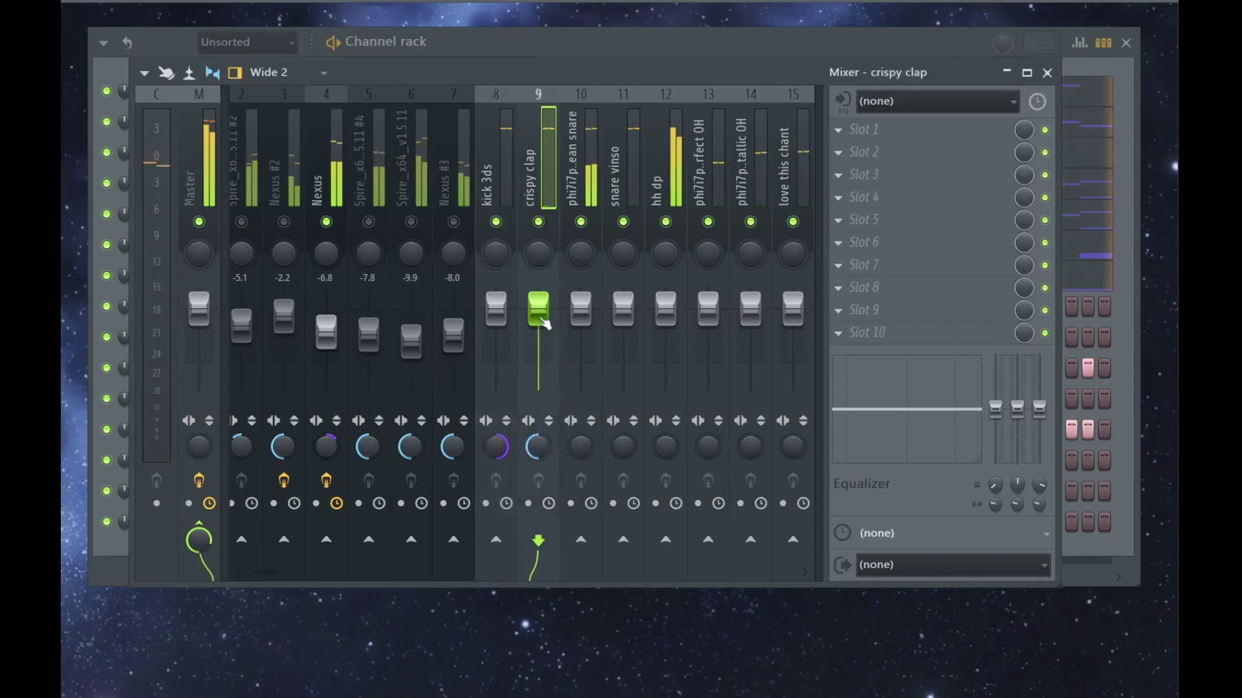
pyautogui.moveTo(544, 320); pyautogui.dragTo(544, 326)
pyautogui.moveTo(907, 409)
pyautogui.mouseDown()
pyautogui.moveTo(907, 399)
pyautogui.moveTo(907, 410)
pyautogui.mouseUp()
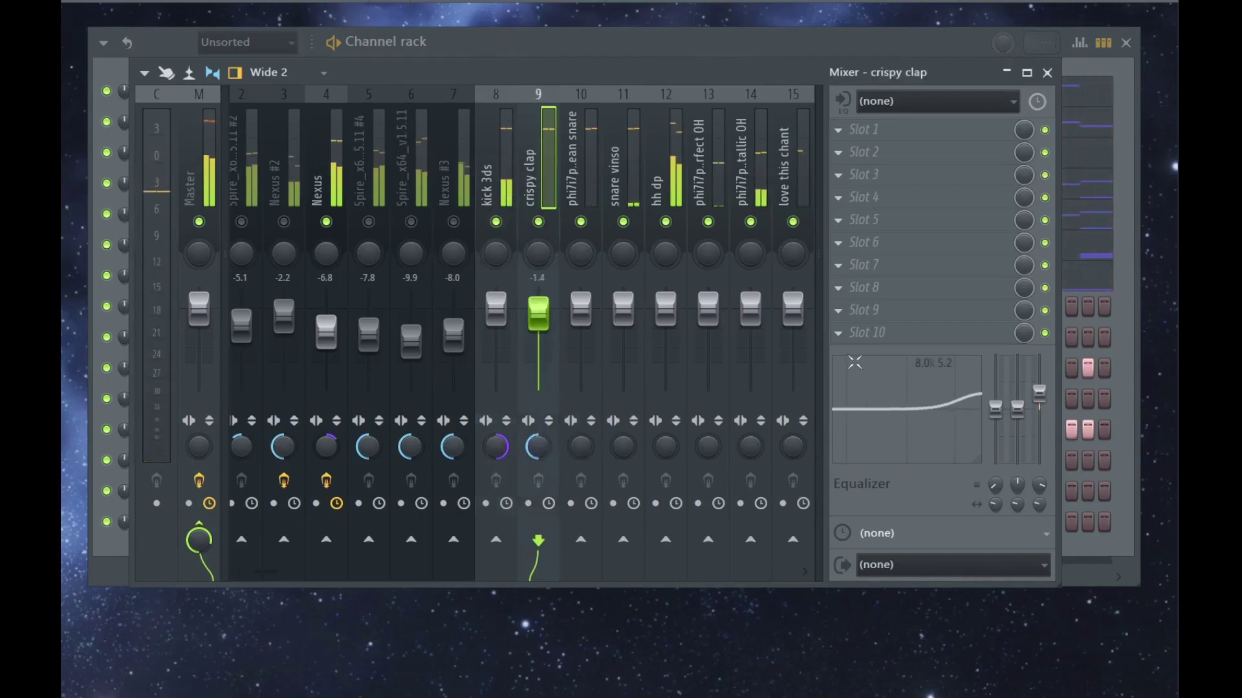
# Widen the clean snare and snare vinso tracks and lower their levels to -3.1 dB and -2.5 dB.
pyautogui.click(591, 202)
pyautogui.moveTo(582, 327); pyautogui.dragTo(582, 339)
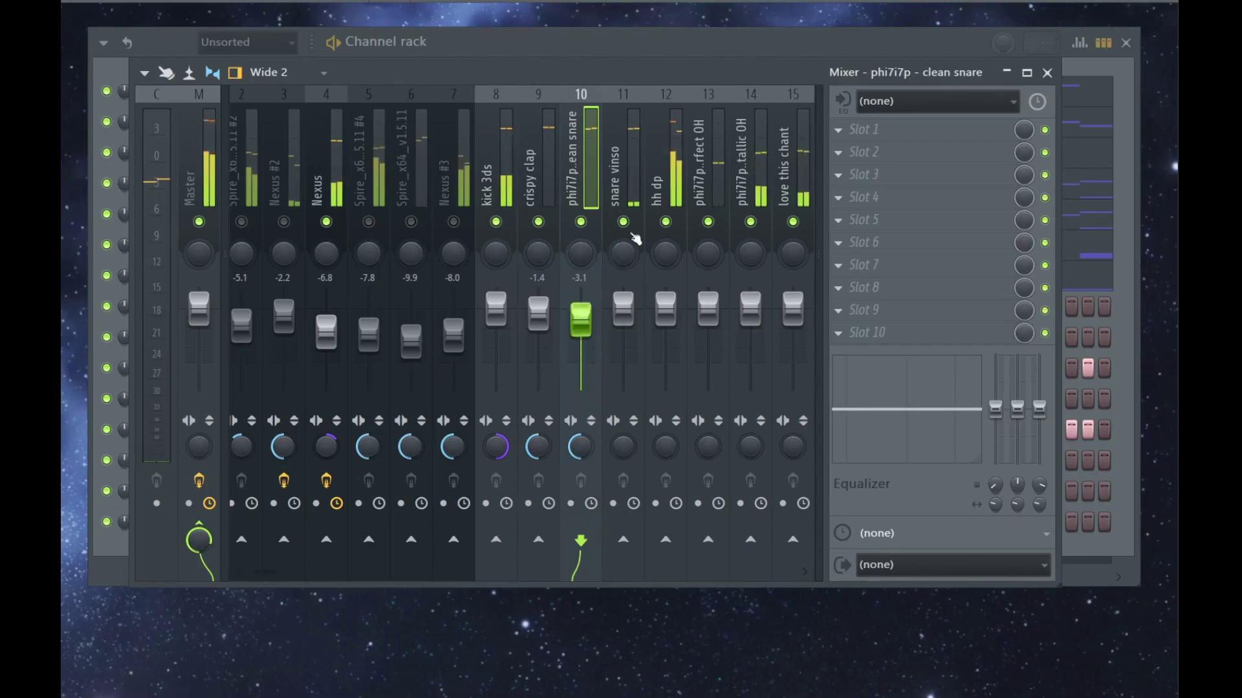
pyautogui.click(617, 265)
pyautogui.hscroll(3, 631, 166)
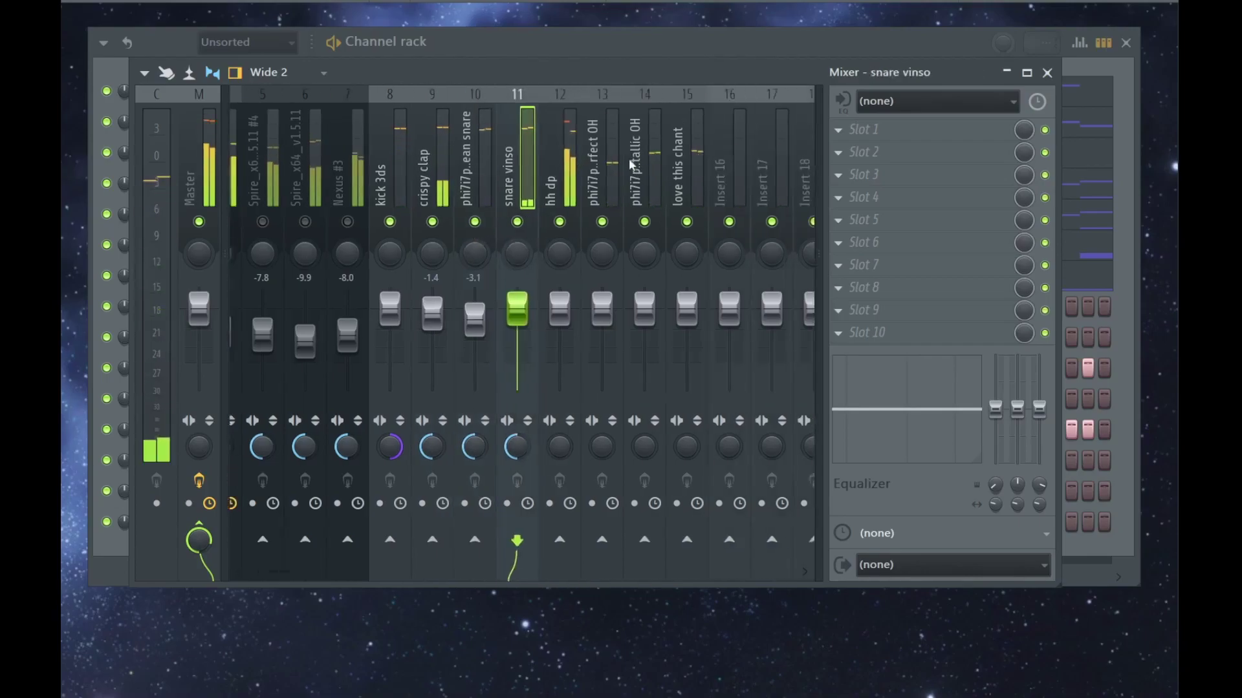
# Pan the clean snare and hh dp right and snare vinso left, with hh dp widened and slightly lowered.
pyautogui.moveTo(458, 258); pyautogui.dragTo(462, 252)
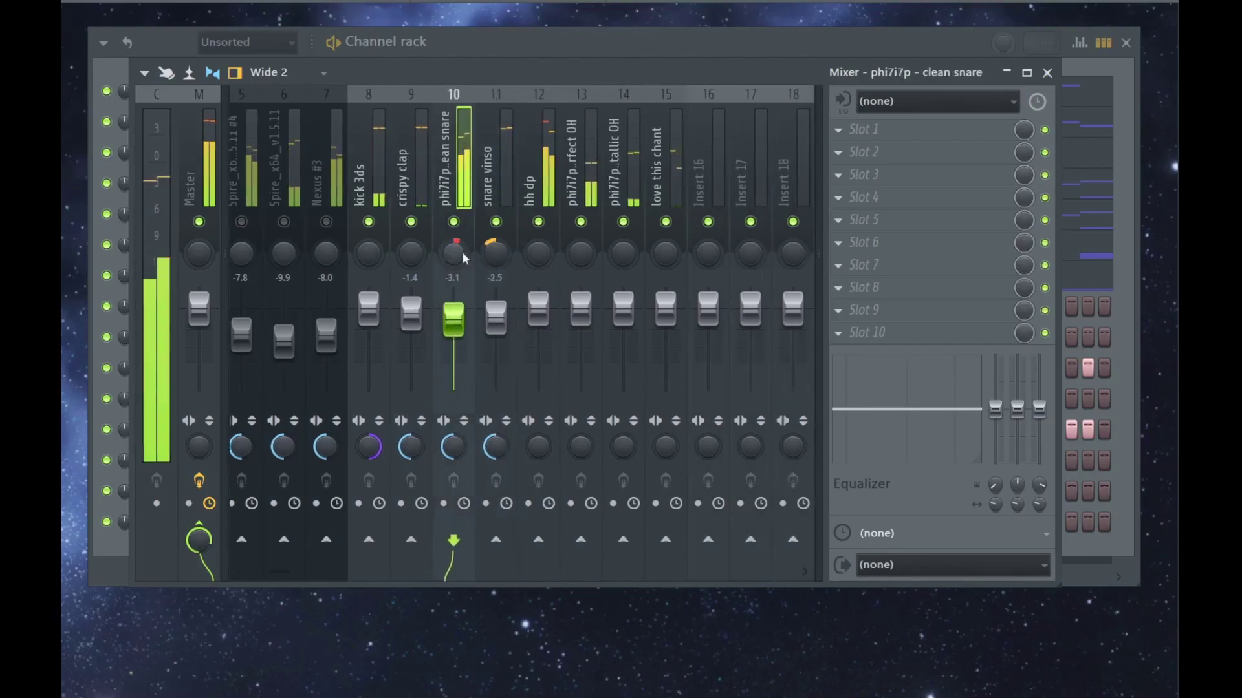
pyautogui.click(496, 258)
pyautogui.click(543, 297)
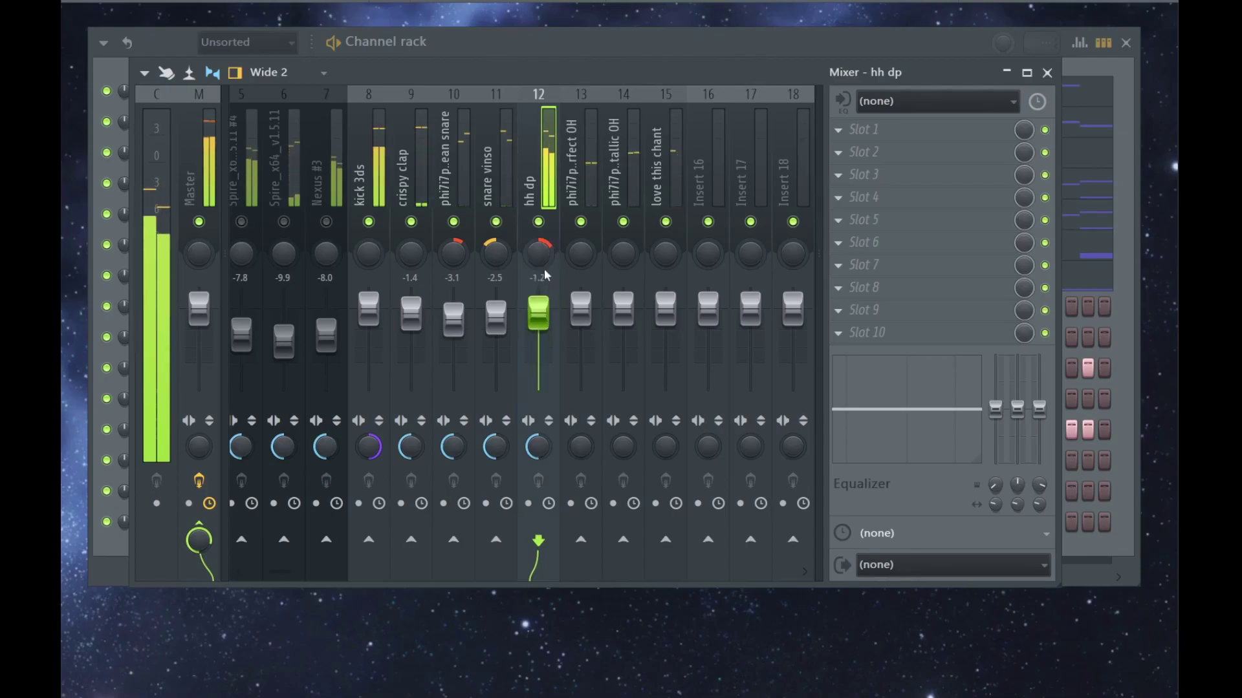
# Widen the stereo separation of the perfect OH, metallic OH and chant mixer tracks and set the chant level to 0.1 dB.
pyautogui.click(590, 197)
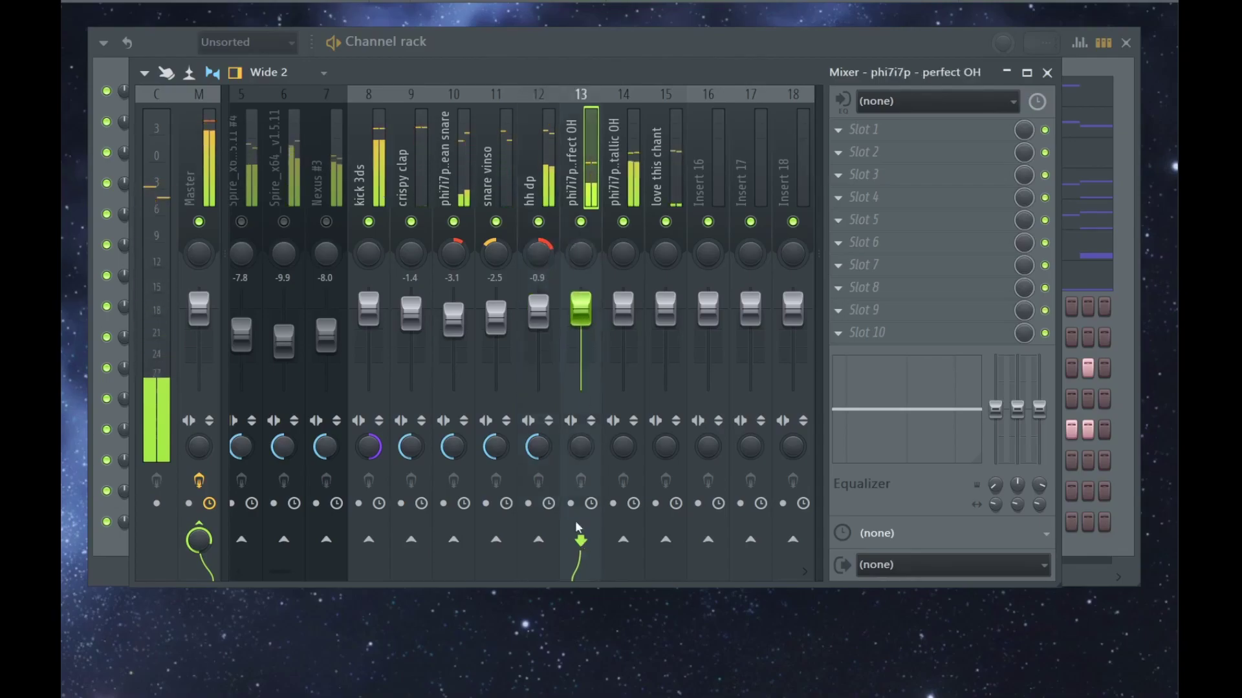
pyautogui.moveTo(623, 446); pyautogui.dragTo(623, 492)
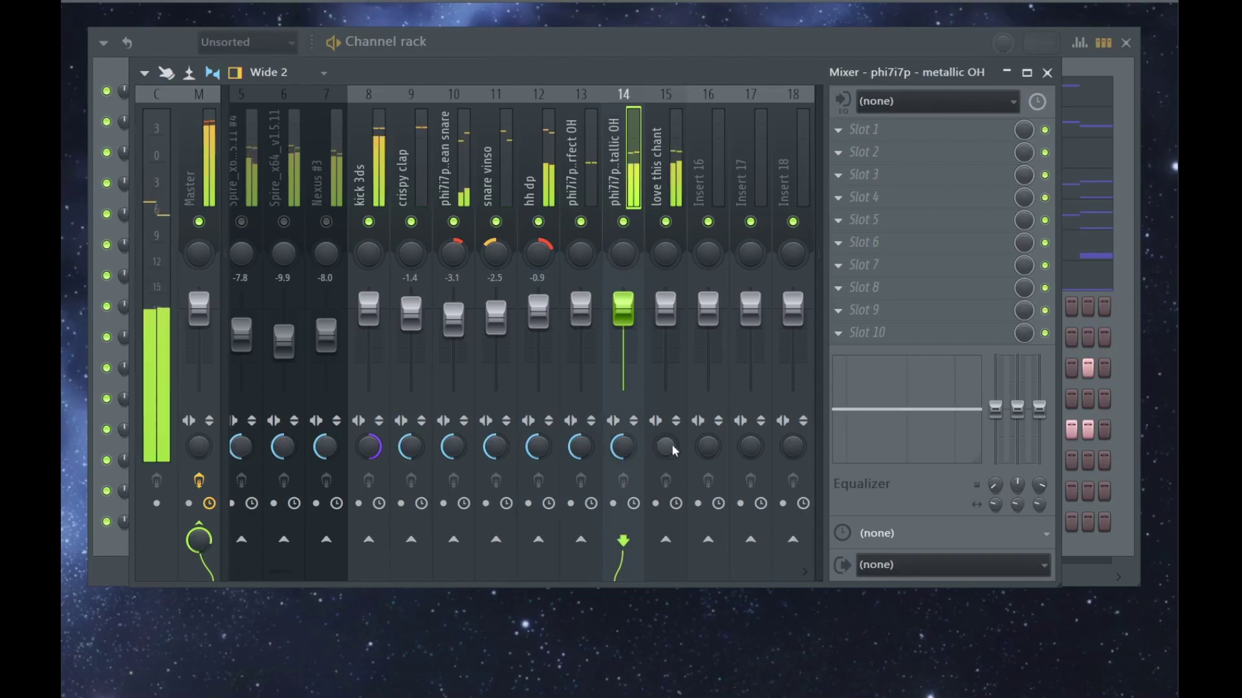
pyautogui.click(679, 283)
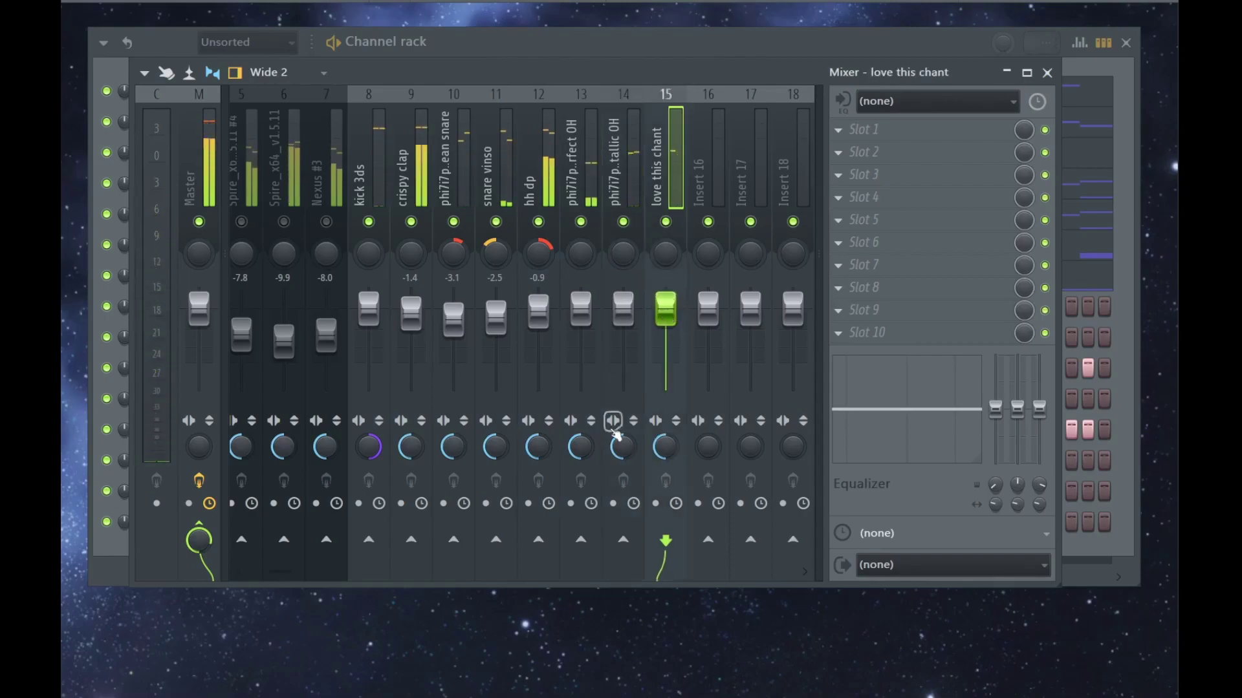
pyautogui.click(380, 145)
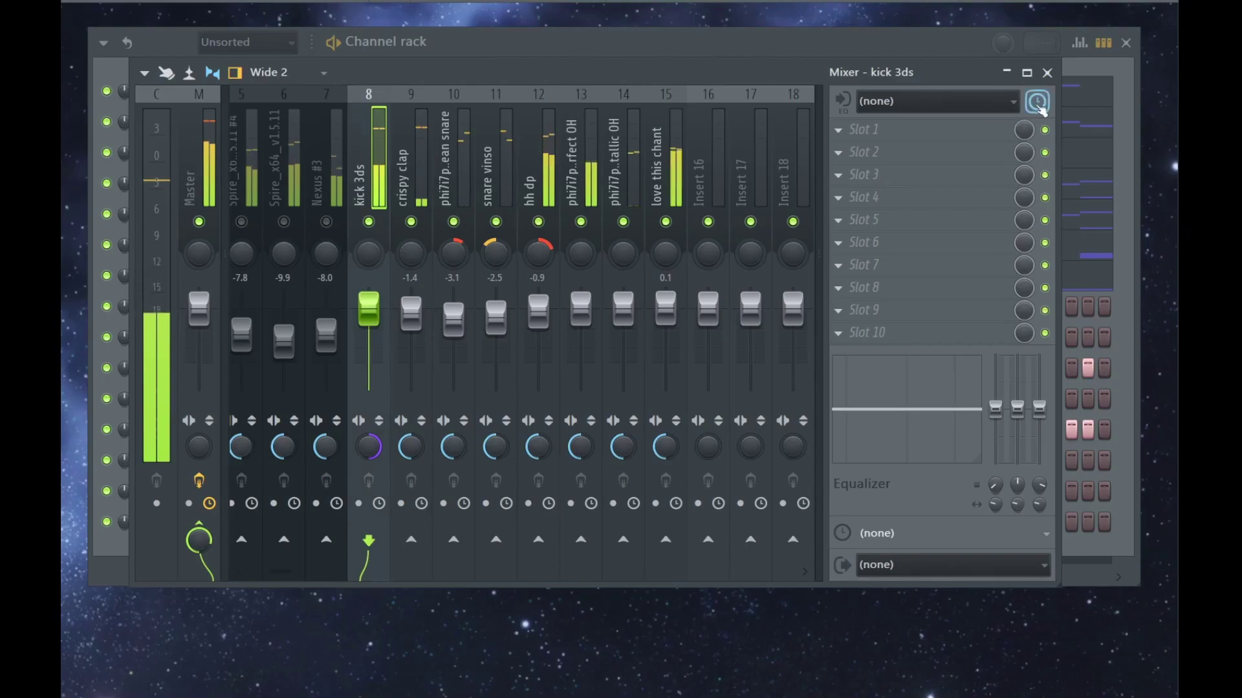
# Unmute mixer tracks 1 to 3 and audition the mix by toggling the Spire_x64_v1.5.11 and Nexus #3 tracks.
pyautogui.click(1046, 72)
pyautogui.press('F9')
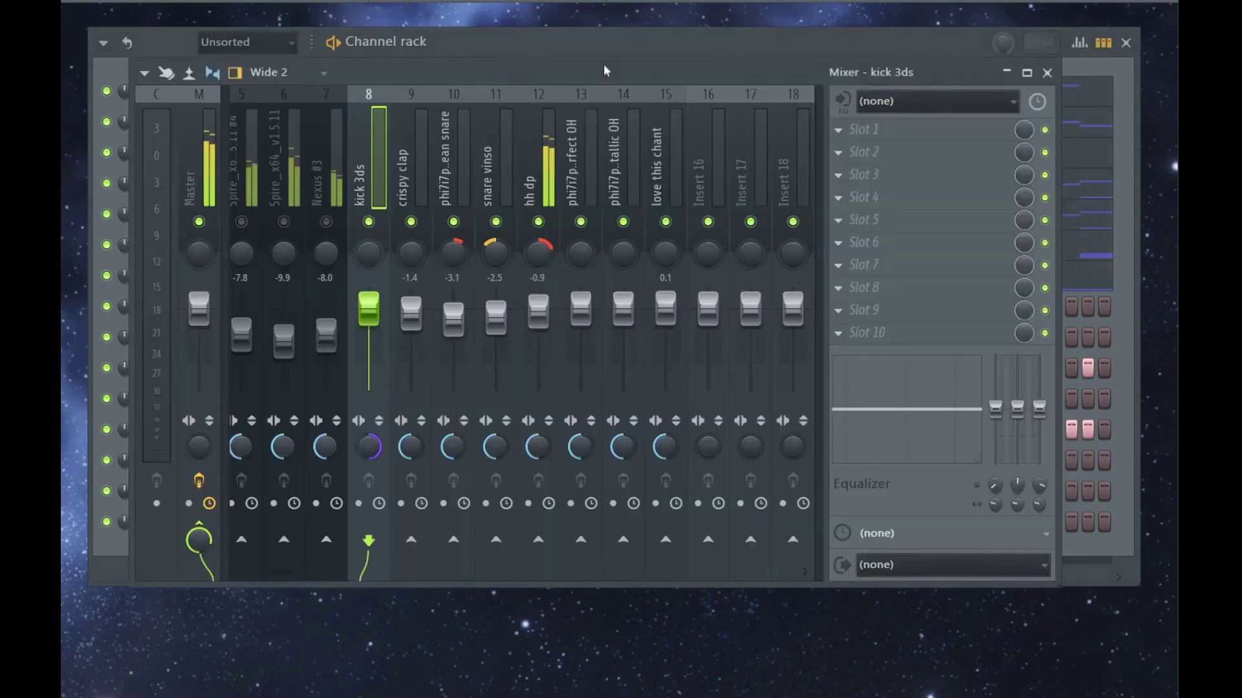
pyautogui.hscroll(-4, 317, 226)
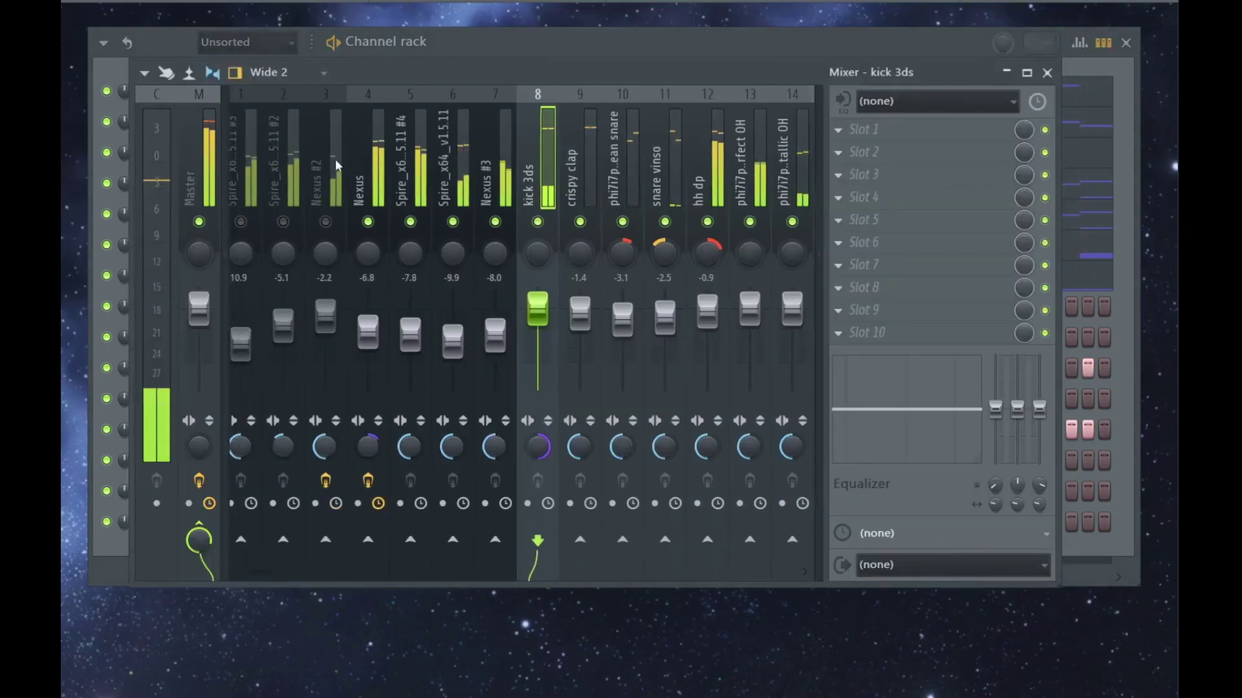
pyautogui.click(293, 221)
pyautogui.click(251, 221)
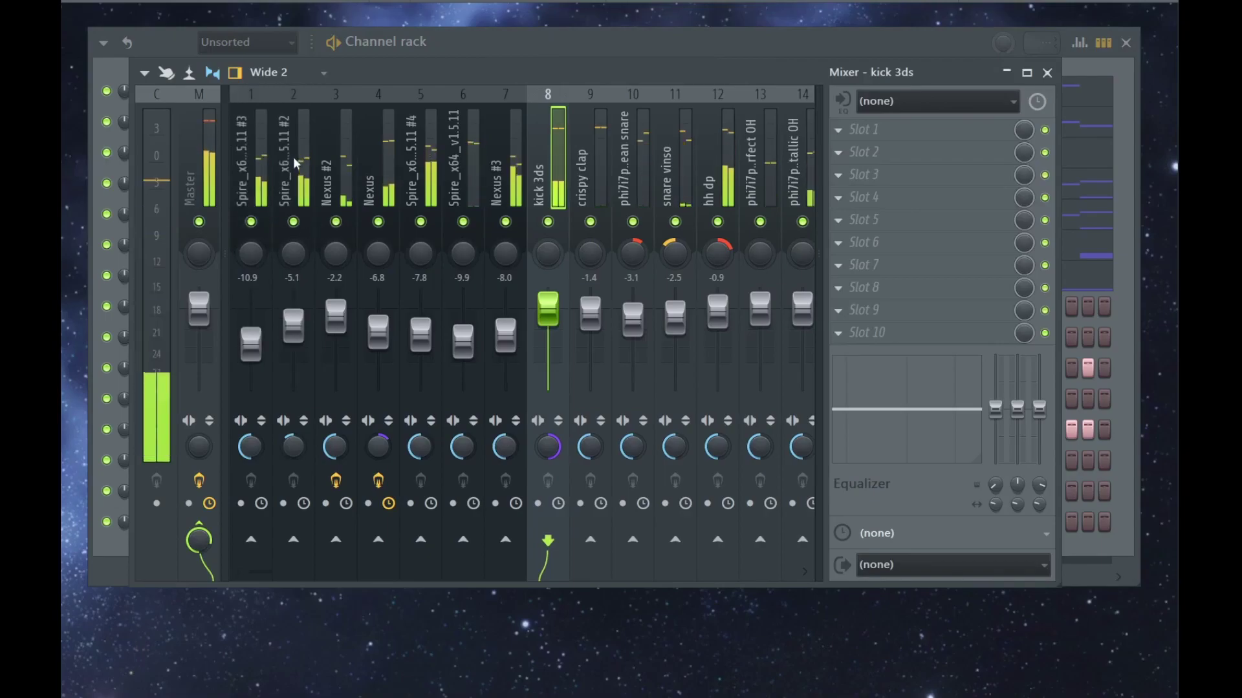
pyautogui.click(463, 222)
pyautogui.click(505, 222)
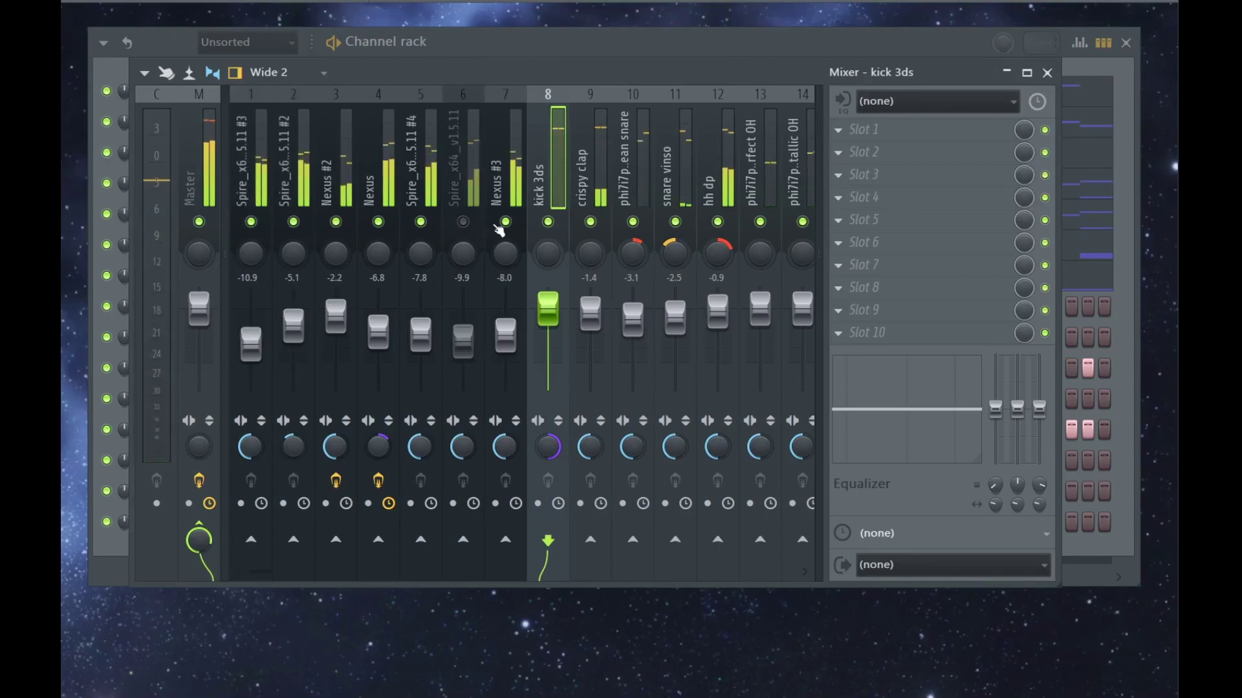
pyautogui.press('F9')
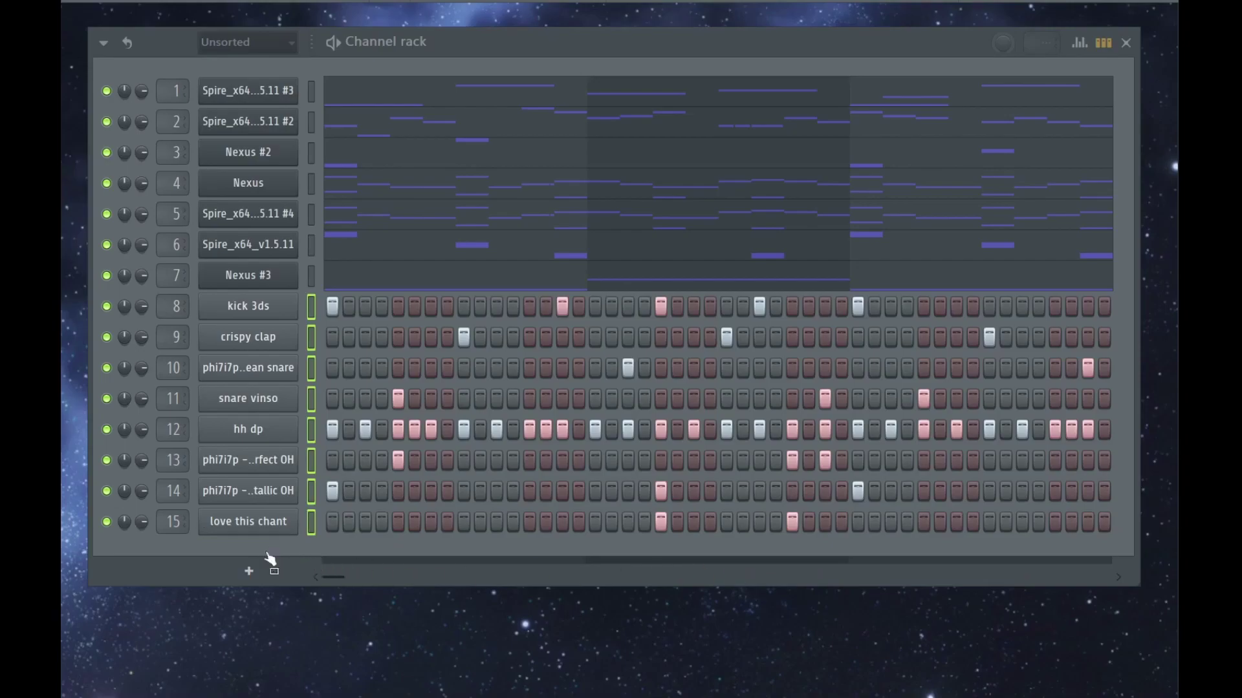
# Add the 808 whitearmor sample as a new channel and give its volume envelope full hold and a short release.
pyautogui.moveTo(266, 557); pyautogui.dragTo(268, 558)
pyautogui.click(164, 142)
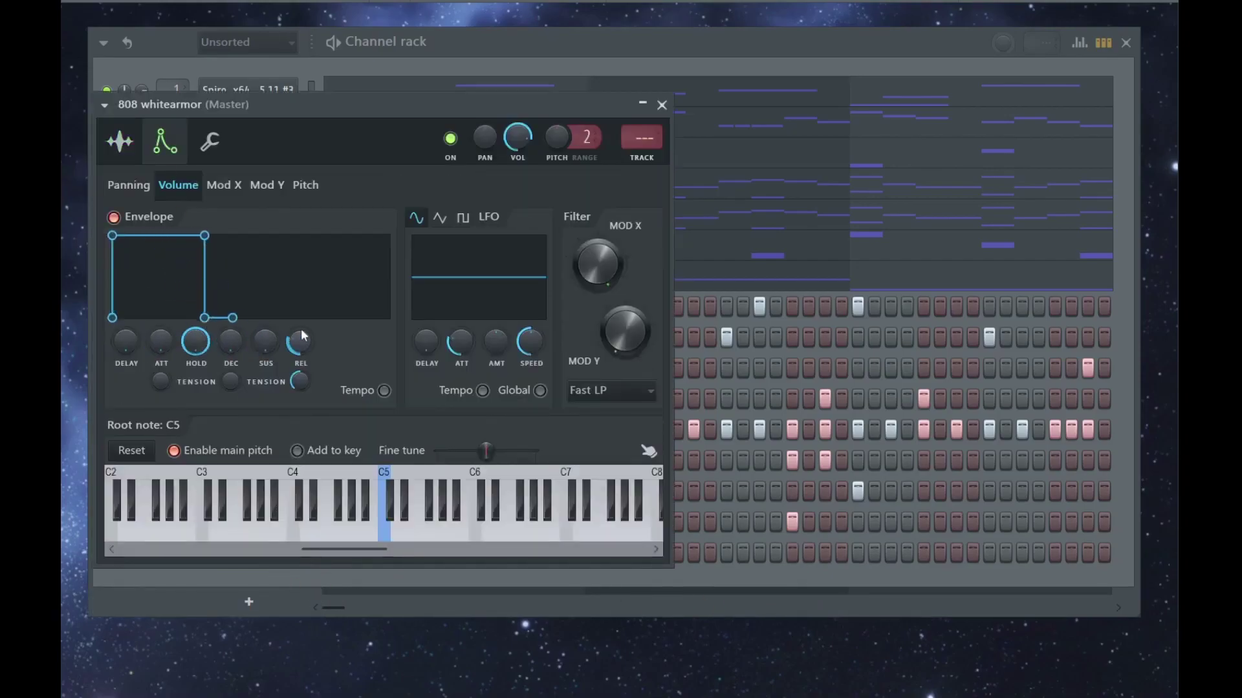
pyautogui.moveTo(301, 330); pyautogui.dragTo(301, 343)
pyautogui.press('Escape')
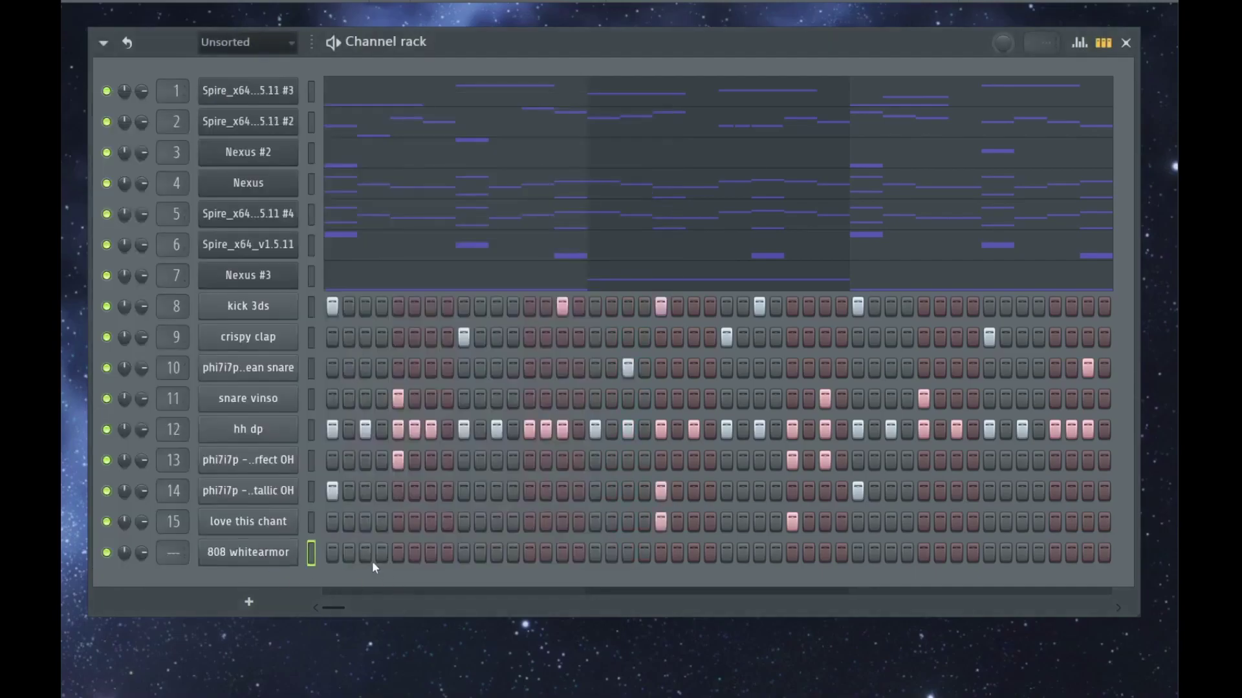
# Place short A#5, G#5 and F#5 notes for 808 whitearmor through bars 1 to 4, following the ghosted bass notes.
pyautogui.press('F7')
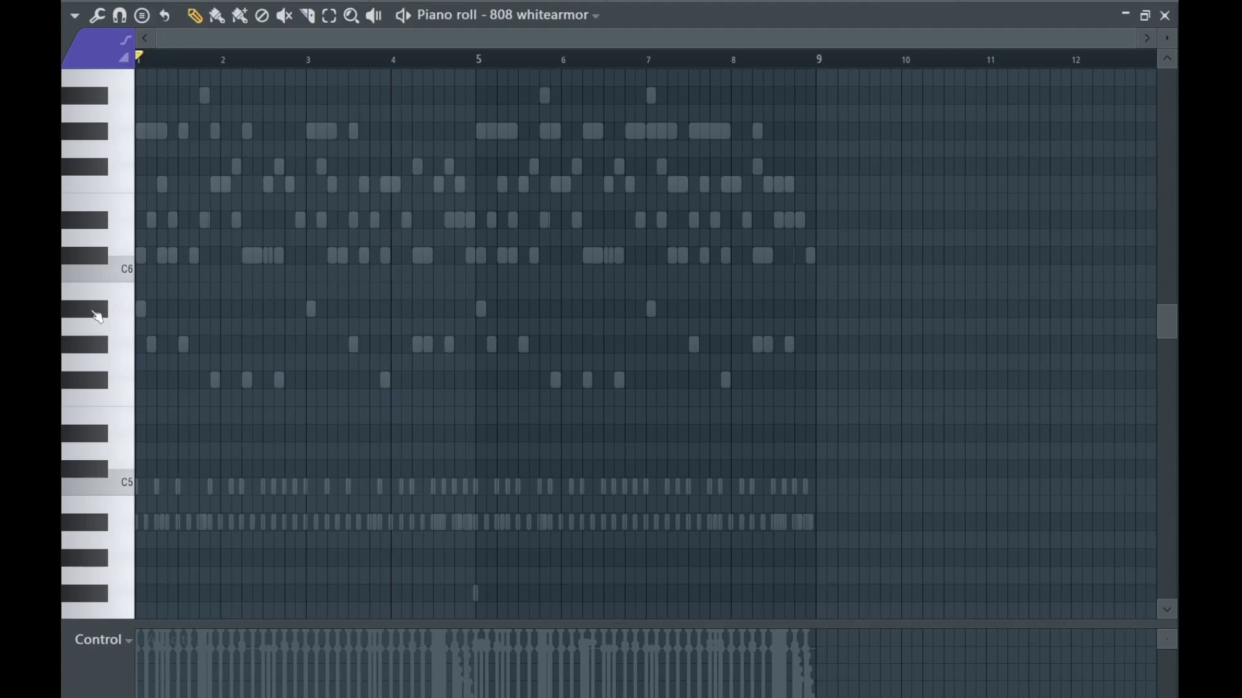
pyautogui.scroll(2, 155, 291)
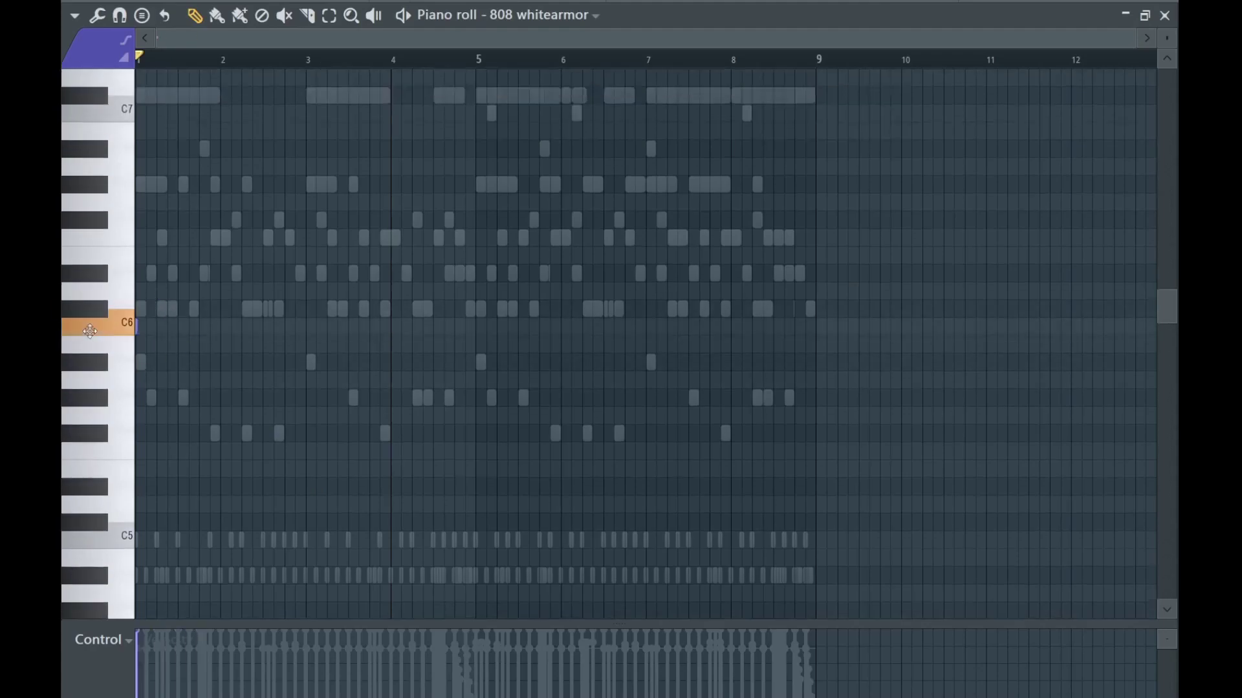
pyautogui.scroll(-1, 322, 414)
pyautogui.press('space')
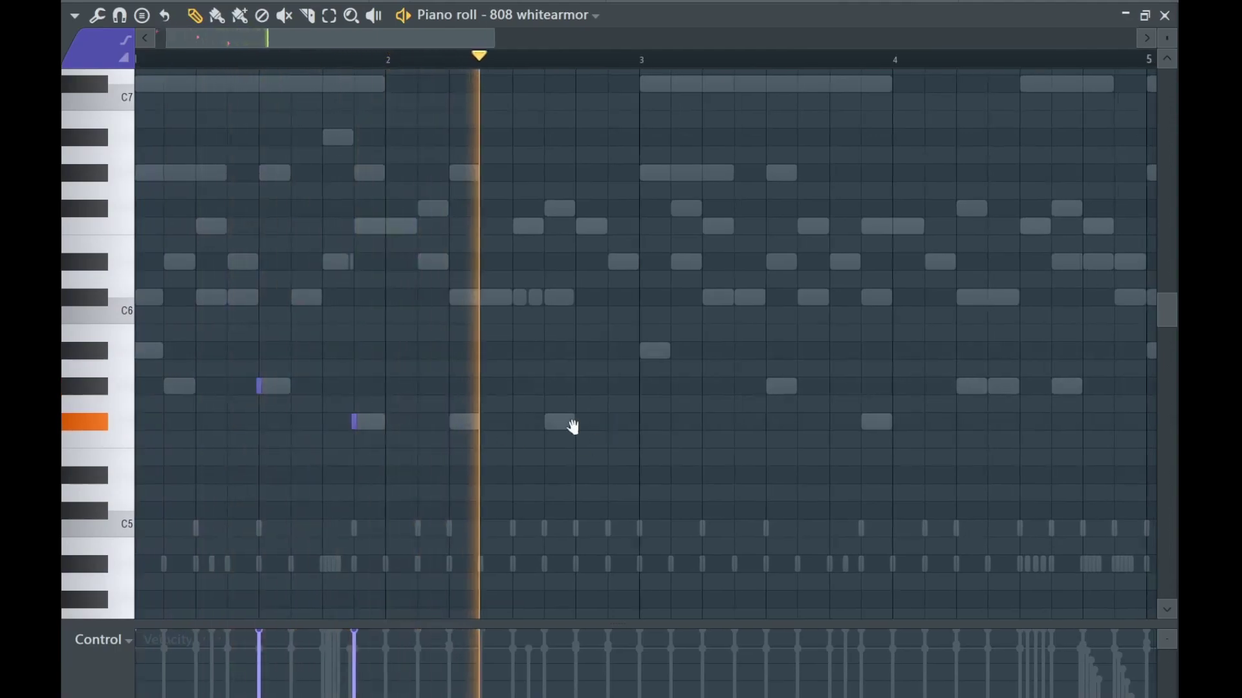
pyautogui.moveTo(595, 427); pyautogui.dragTo(362, 427)
pyautogui.click(410, 353)
pyautogui.click(537, 388)
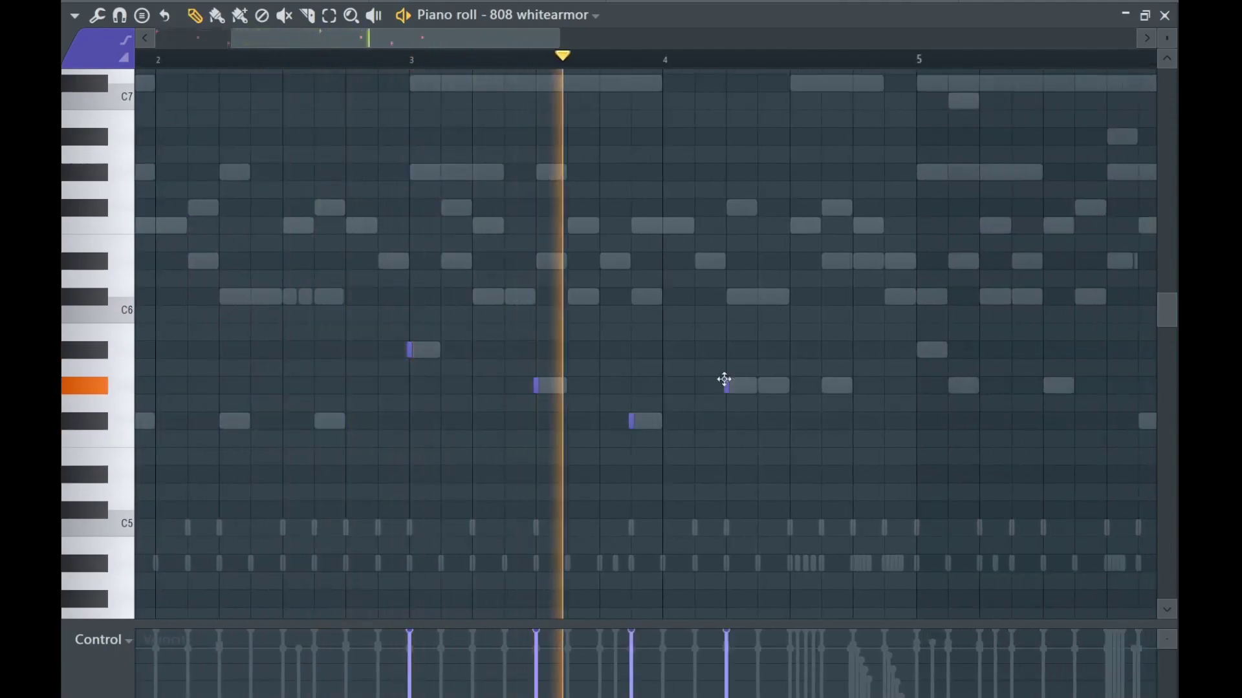
pyautogui.scroll(-2, 673, 446)
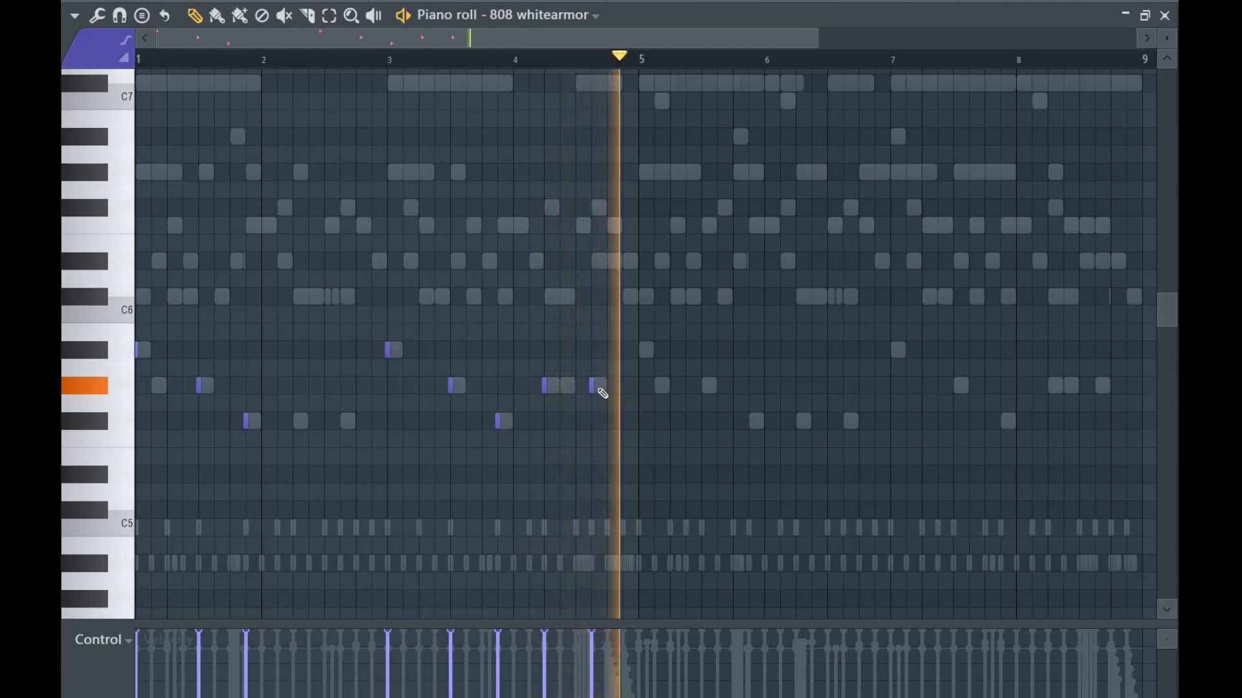
# Stretch the 808 notes into a legato line and repeat the four-bar pattern across bars 5 to 8.
pyautogui.hotkey('ctrl', 'l')
pyautogui.press('space')
pyautogui.scroll(3, 646, 404)
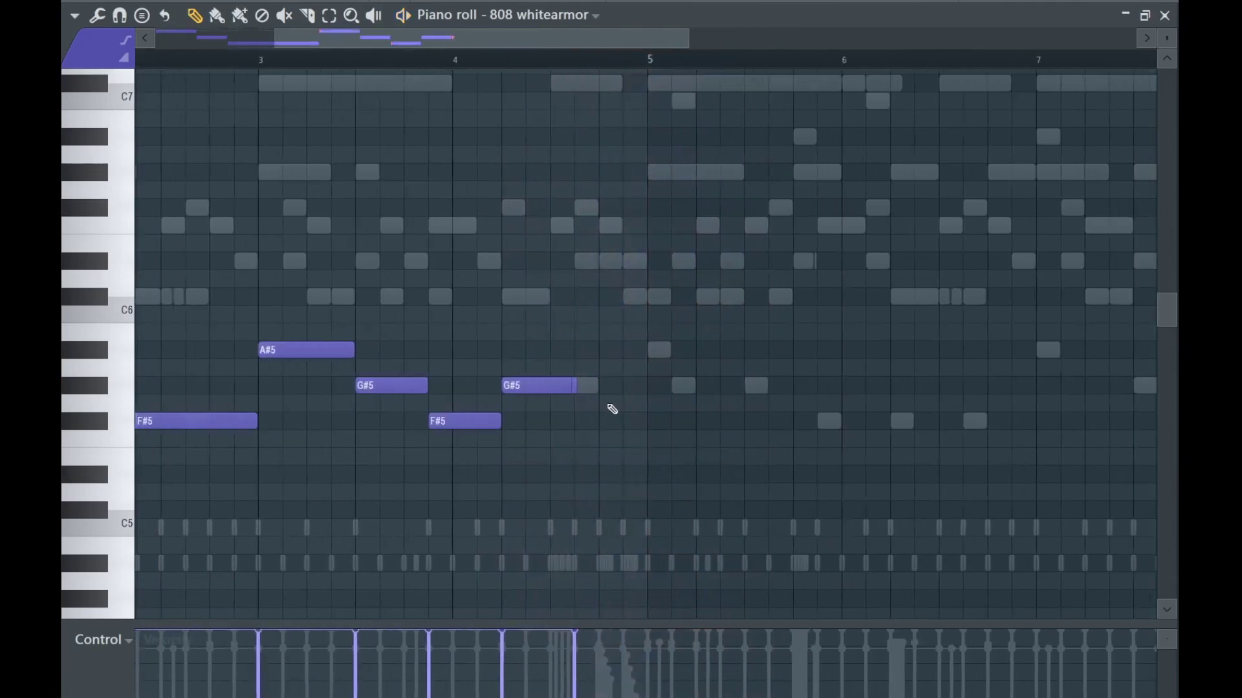
pyautogui.scroll(-3, 637, 427)
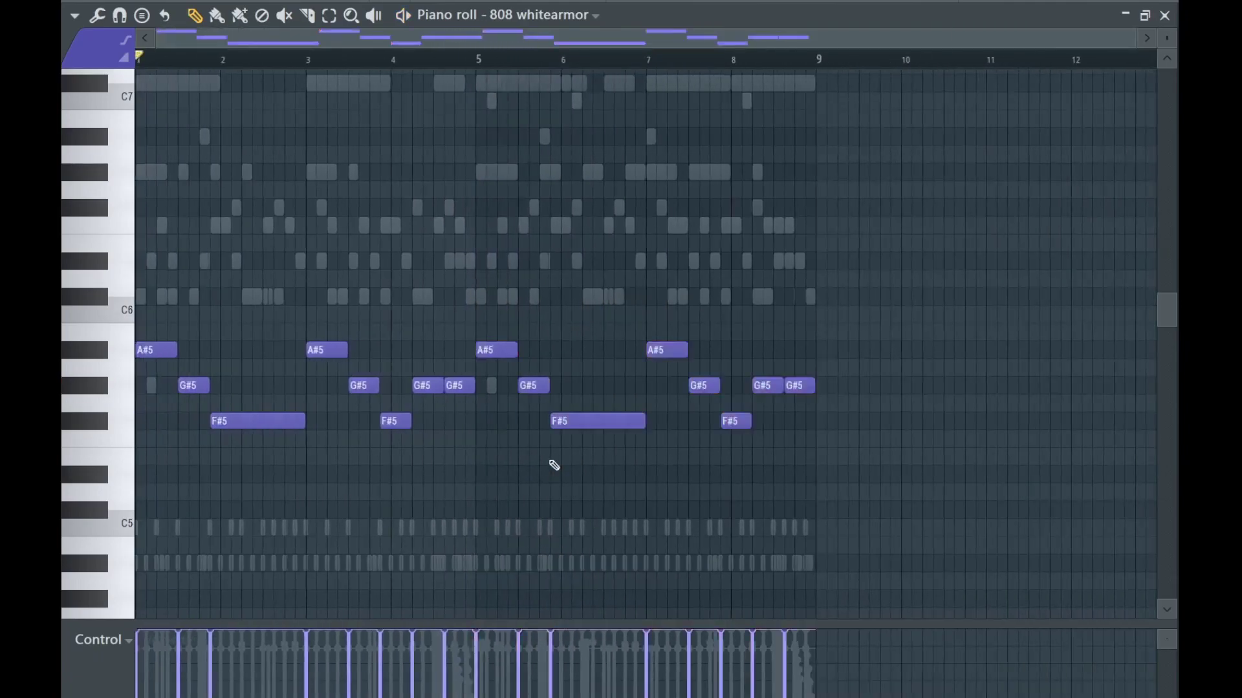
# Mute the seven melody channels and transpose the 808 pattern up one octave to A#6, G#6 and F#6.
pyautogui.scroll(-3, 526, 484)
pyautogui.press('space')
pyautogui.press('F6')
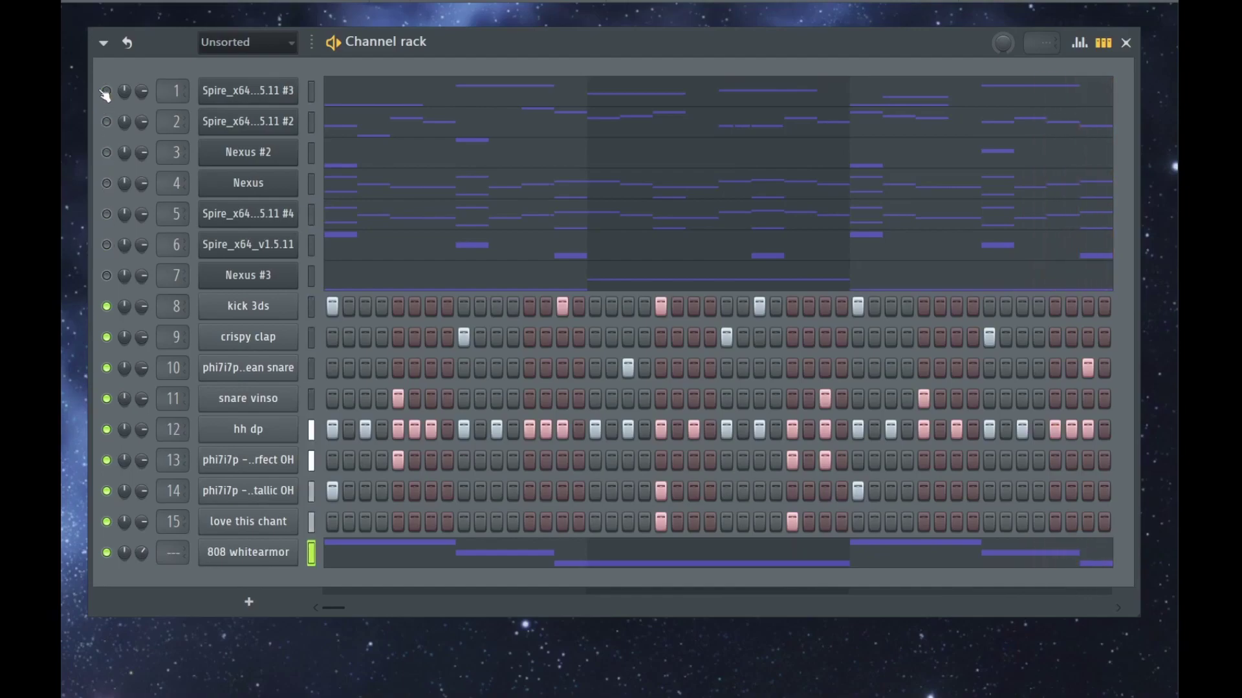
pyautogui.click(382, 561)
pyautogui.scroll(4, 233, 358)
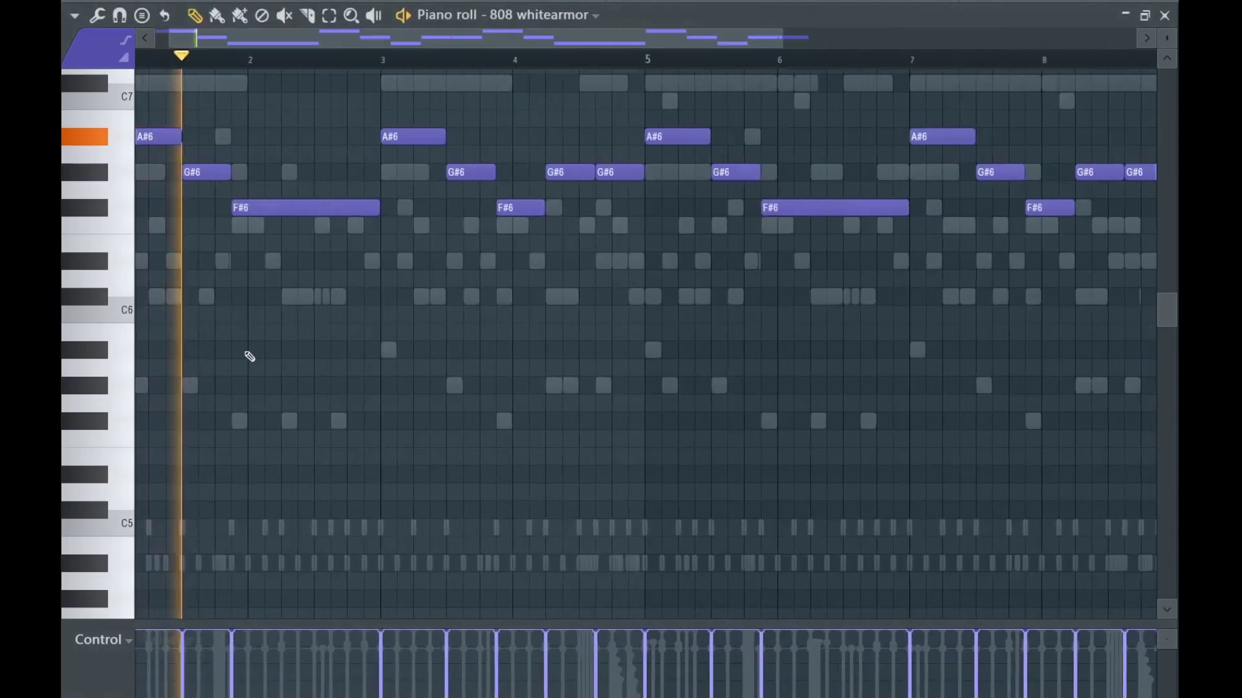
# Cut off the second half of the first long F#6 note and add a shorter F#6 note ending at bar 3.
pyautogui.click(338, 299)
pyautogui.rightClick(339, 299)
pyautogui.press('space')
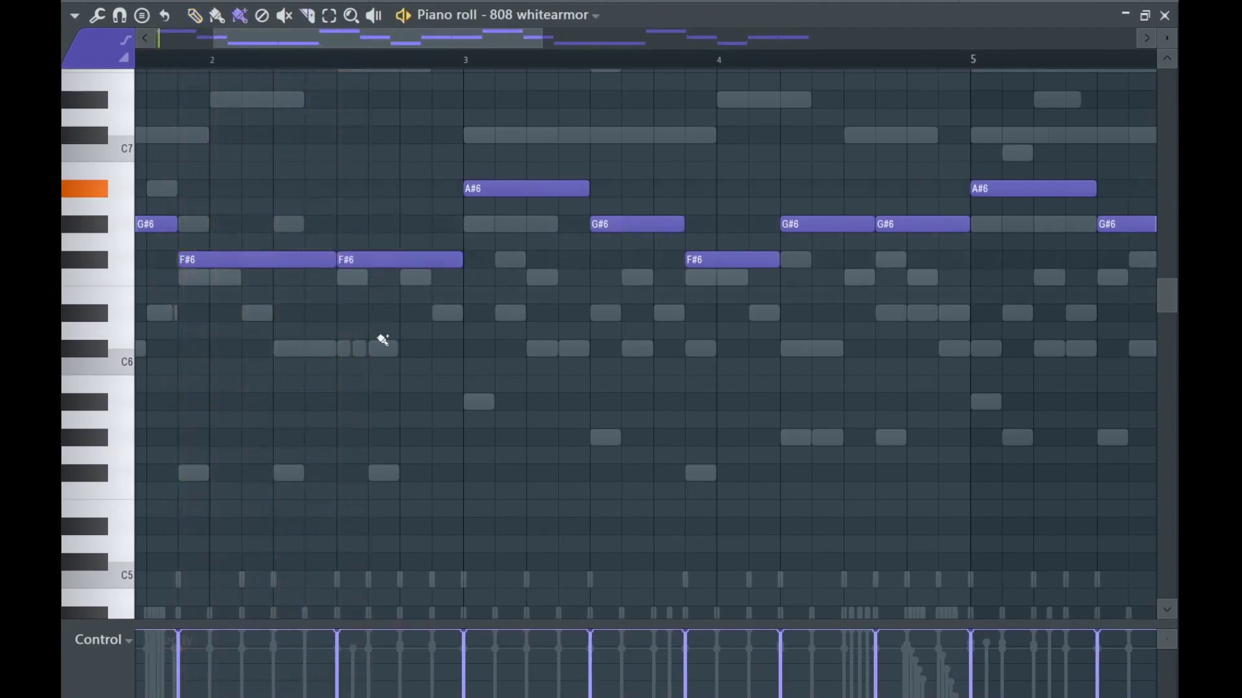
pyautogui.press('space')
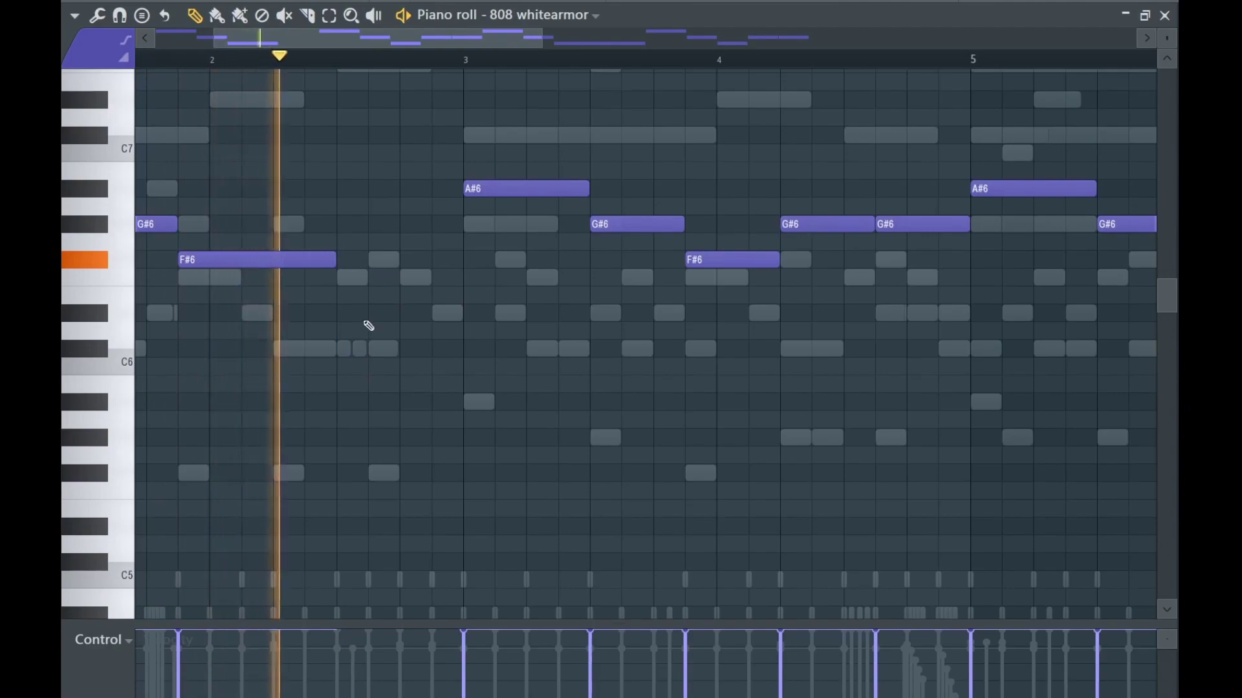
pyautogui.press('space')
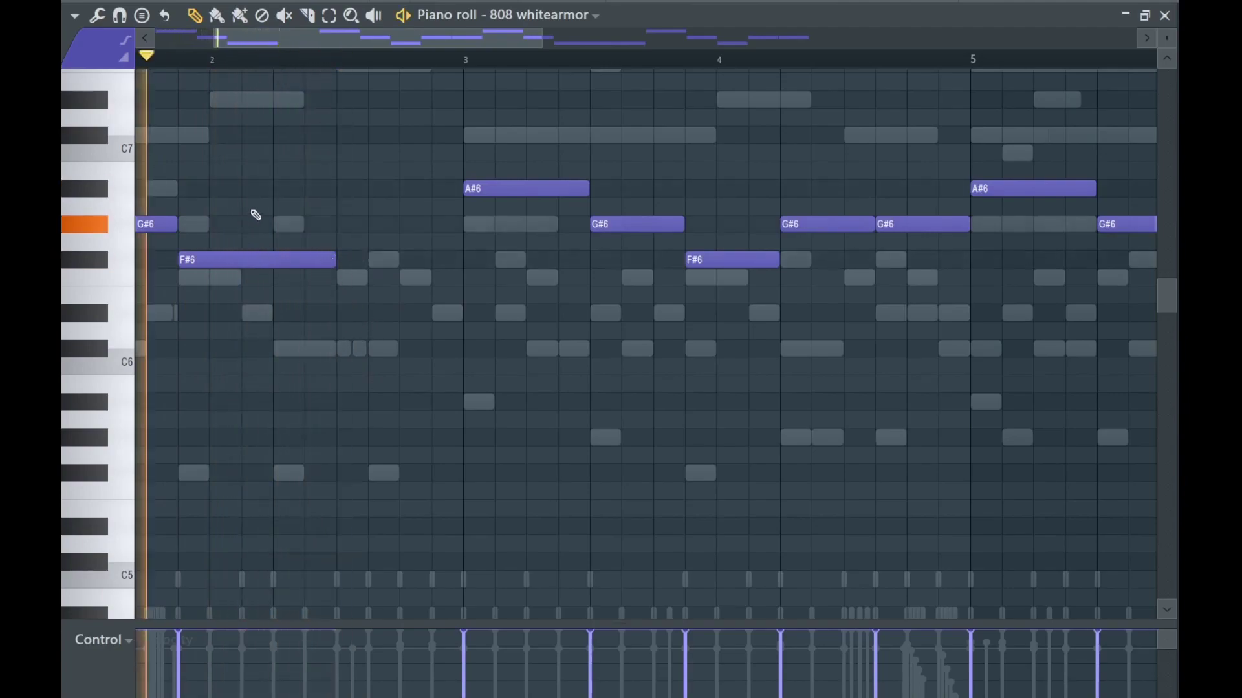
pyautogui.click(384, 259)
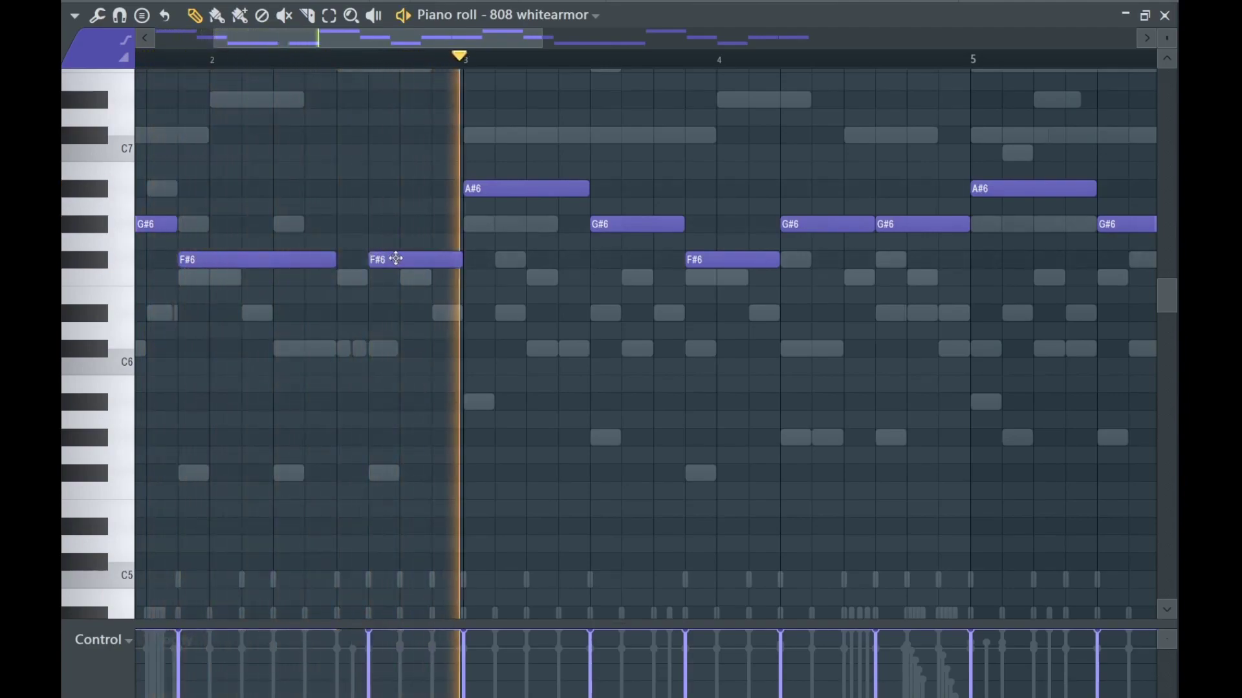
# Divide the F#6 note running from bar 1 into bar 2 into three shorter F#6 notes.
pyautogui.moveTo(300, 278); pyautogui.dragTo(418, 302)
pyautogui.press('space')
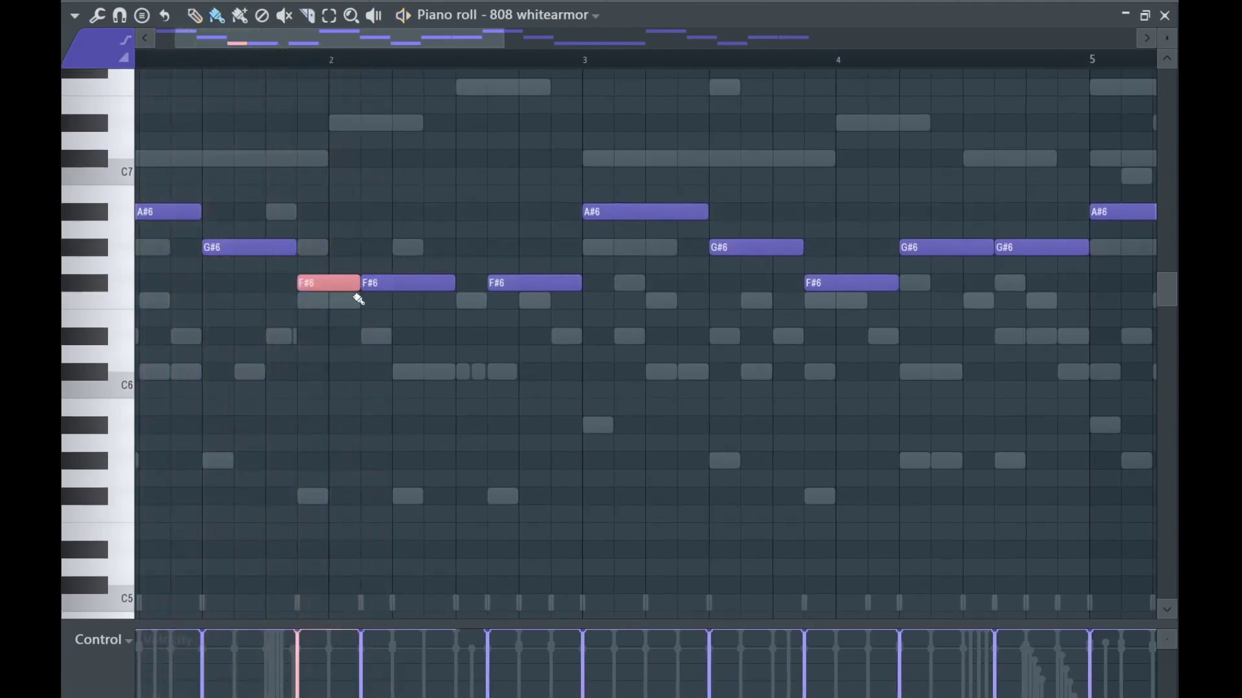
pyautogui.scroll(3, 359, 291)
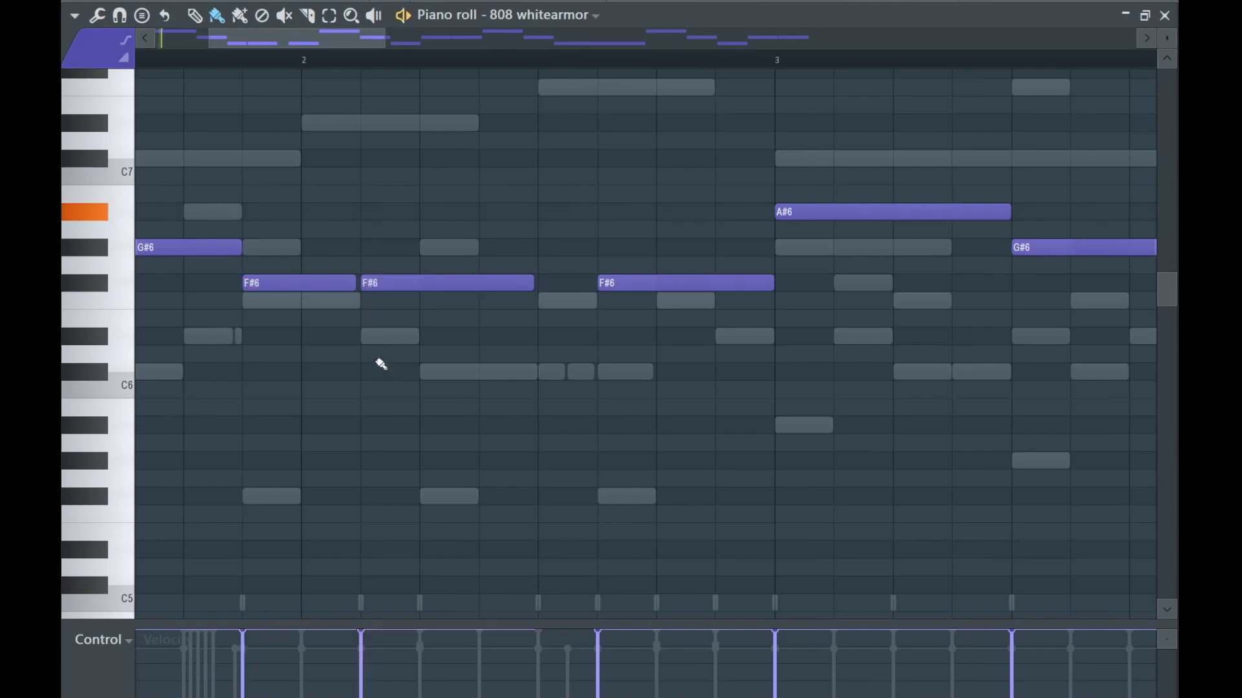
pyautogui.scroll(-5, 393, 410)
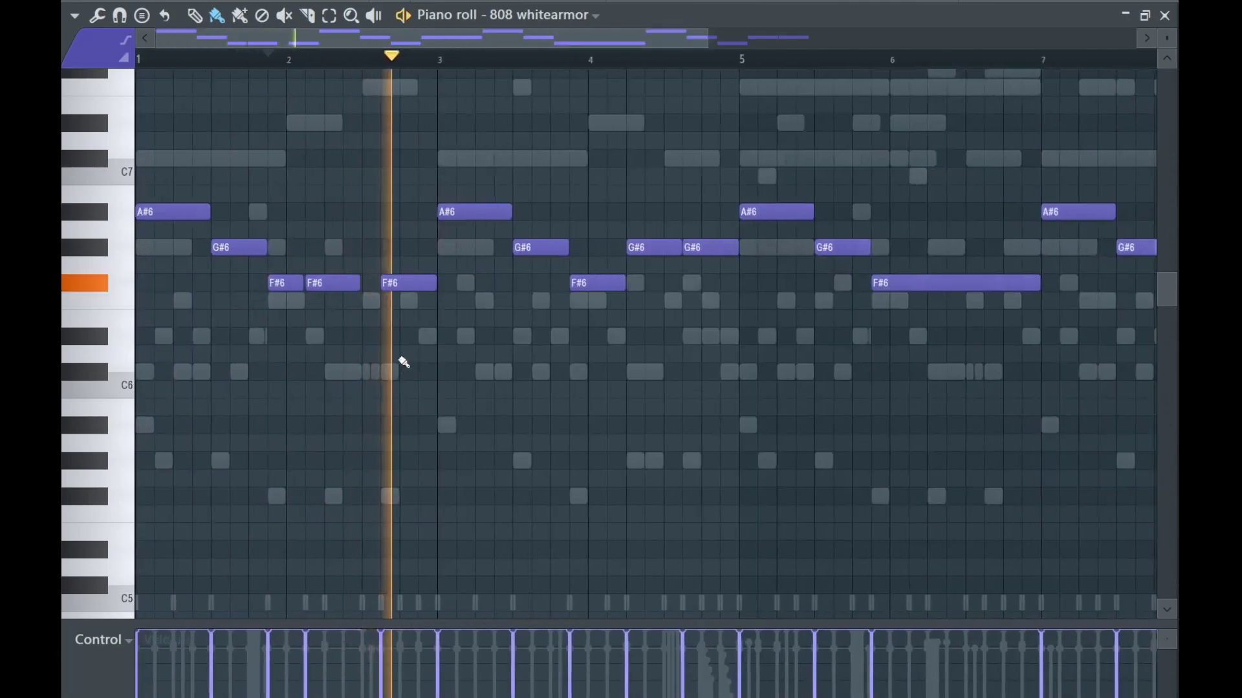
pyautogui.scroll(4, 311, 302)
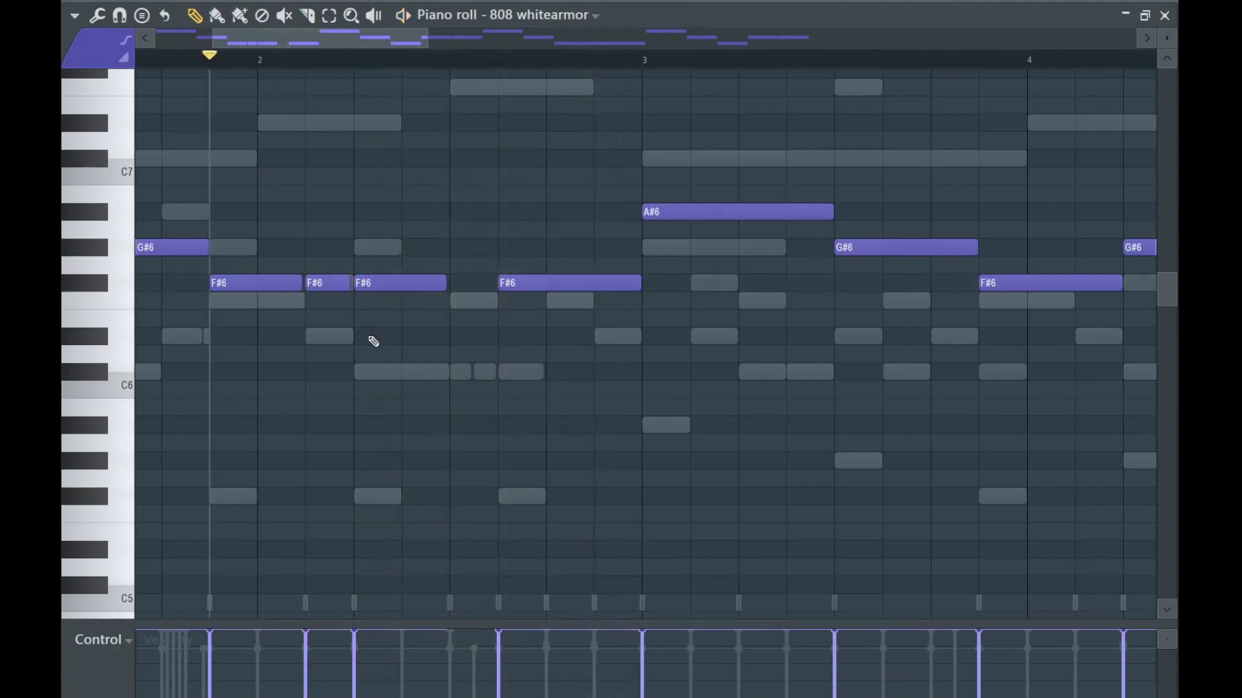
pyautogui.scroll(-3, 414, 342)
# Raise the last 808 note of bar 2 to F#7 and add a short F#6 slide note at its start.
pyautogui.moveTo(380, 258); pyautogui.dragTo(394, 318)
pyautogui.hotkey('ctrl', 'Up')
pyautogui.keyDown('ctrl'); pyautogui.click(382, 291); pyautogui.keyUp('ctrl')
pyautogui.press('s')
pyautogui.click(374, 282)
pyautogui.moveTo(381, 283); pyautogui.dragTo(415, 286)
pyautogui.scroll(-2, 413, 310)
pyautogui.scroll(2, 313, 299)
pyautogui.moveTo(322, 284); pyautogui.dragTo(277, 291)
pyautogui.press('space')
pyautogui.press('space')
pyautogui.moveTo(443, 347); pyautogui.dragTo(621, 391)
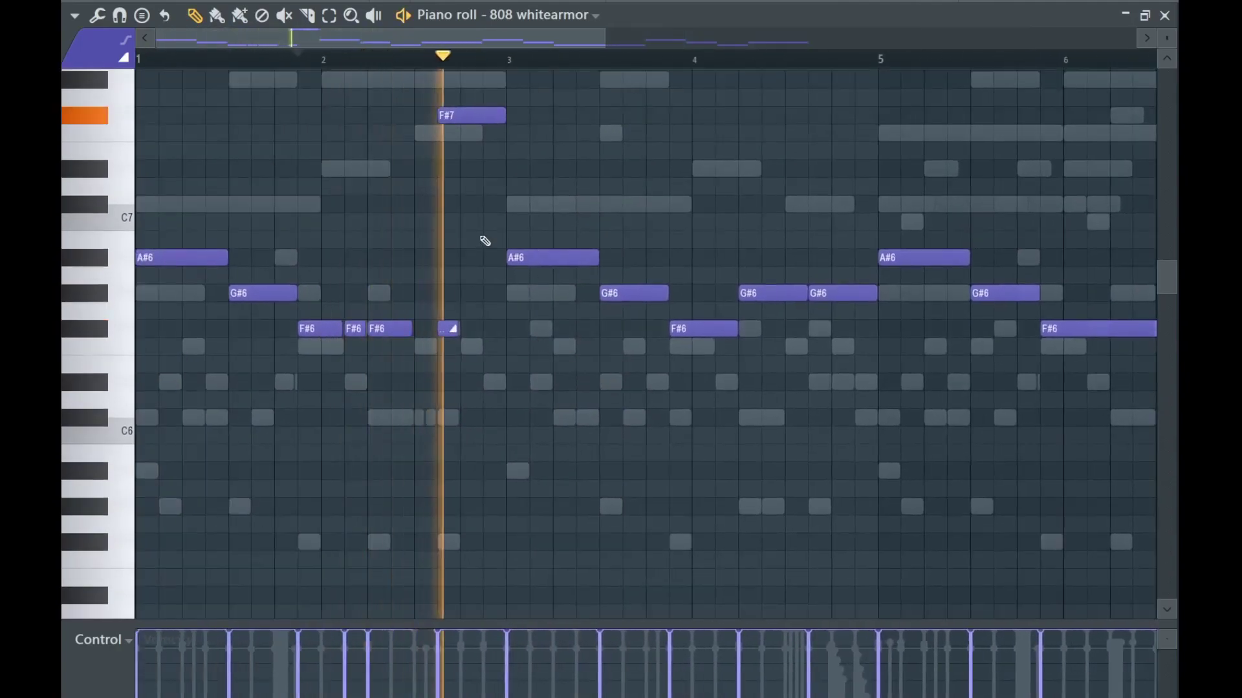
# Transpose the whole 808 pattern down one octave and play it back.
pyautogui.hotkey('ctrl', 'Down')
pyautogui.scroll(-2, 511, 228)
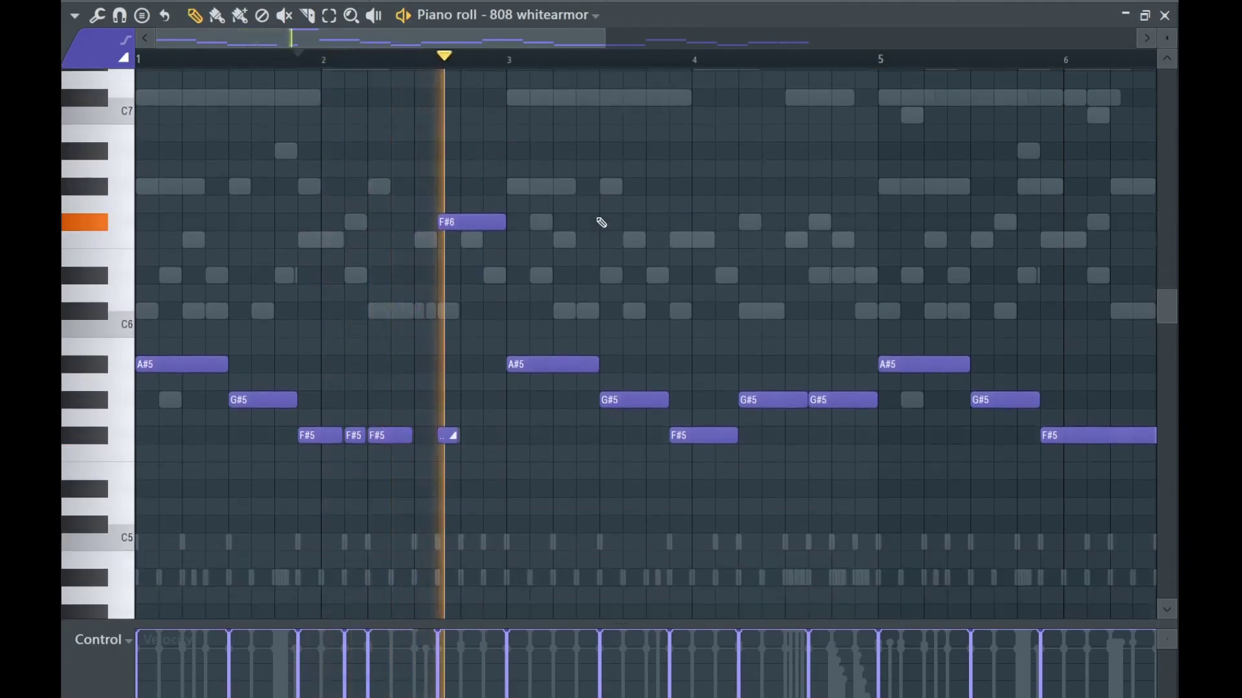
pyautogui.scroll(3, 569, 259)
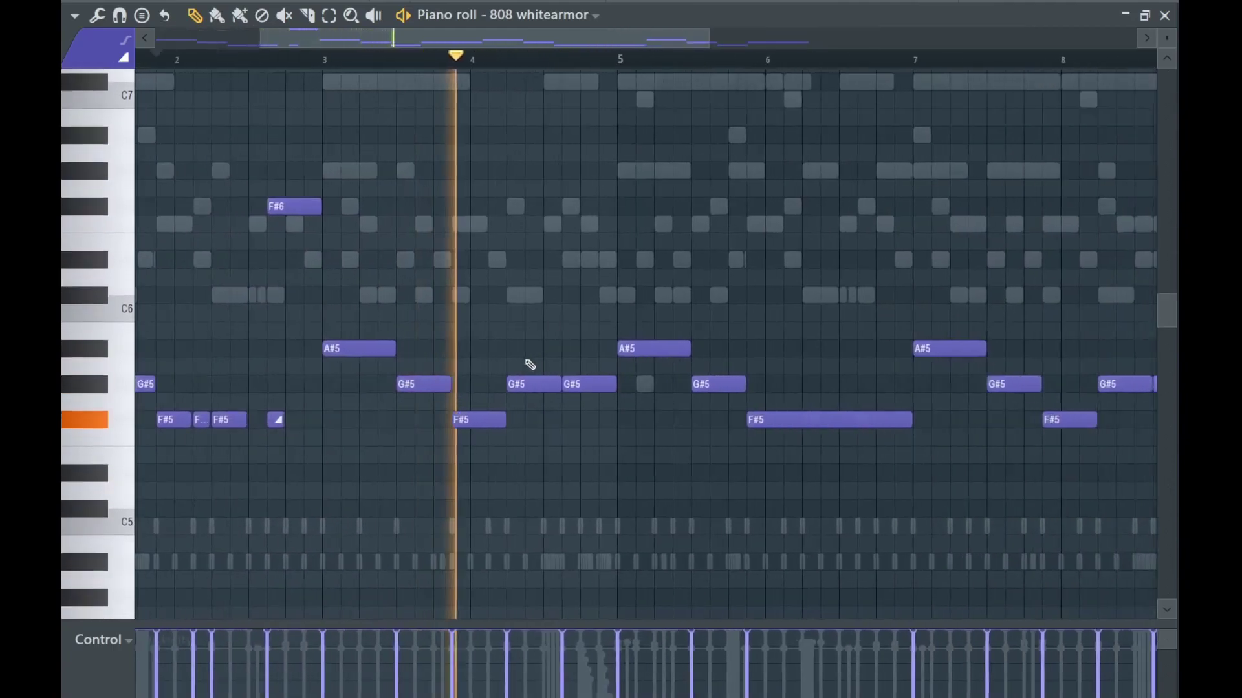
pyautogui.scroll(-5, 690, 283)
# Slice the long F#5 note in bar 6 into two notes.
pyautogui.moveTo(720, 338); pyautogui.dragTo(441, 300)
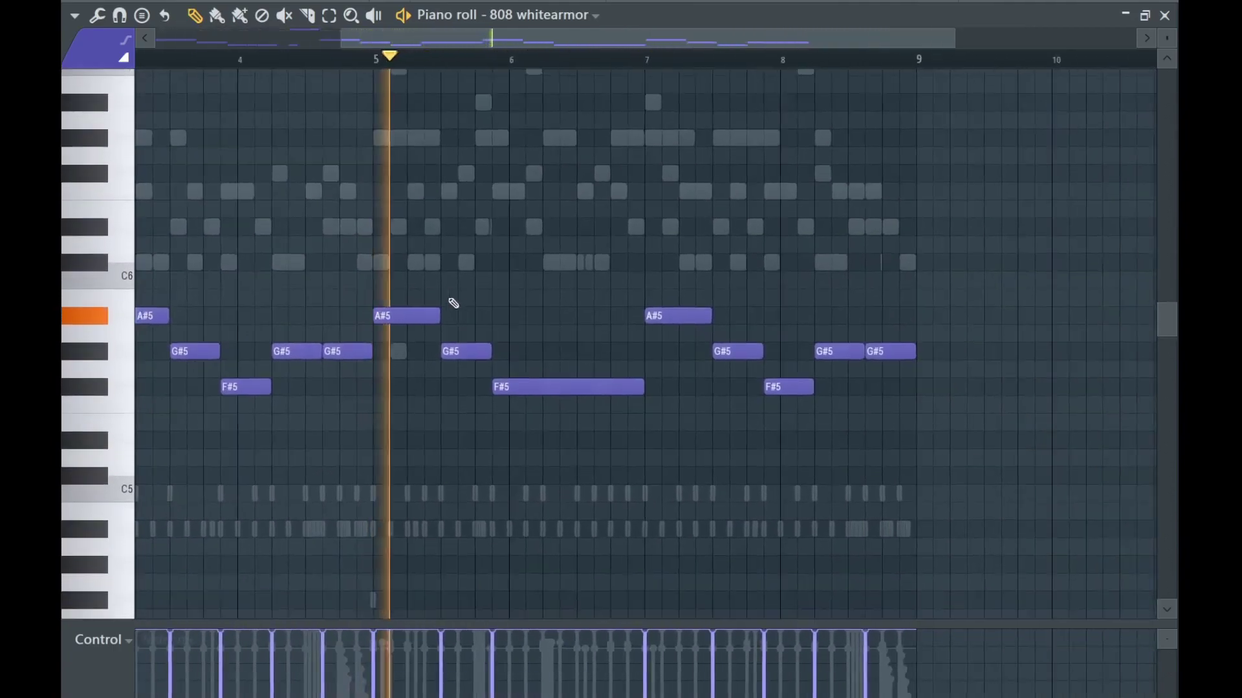
pyautogui.scroll(5, 479, 310)
pyautogui.press('c')
pyautogui.moveTo(746, 379); pyautogui.dragTo(750, 417)
pyautogui.moveTo(1052, 447); pyautogui.dragTo(612, 403)
# Slice off the end of the A#5 note in bar 7 and replace it with a short A#5 slide note.
pyautogui.moveTo(521, 252); pyautogui.dragTo(532, 308)
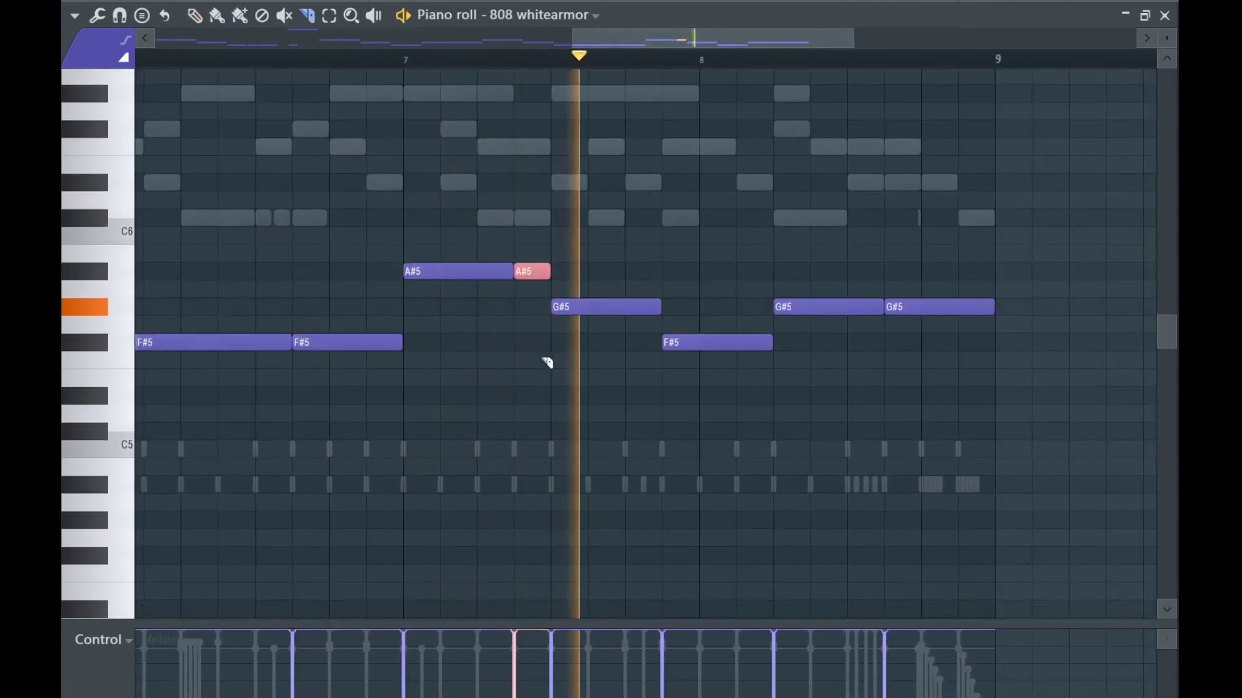
pyautogui.press('Delete')
pyautogui.rightClick(521, 273)
pyautogui.press('space')
pyautogui.press('space')
pyautogui.press('s')
pyautogui.click(526, 269)
pyautogui.moveTo(620, 274); pyautogui.dragTo(547, 284)
pyautogui.press('space')
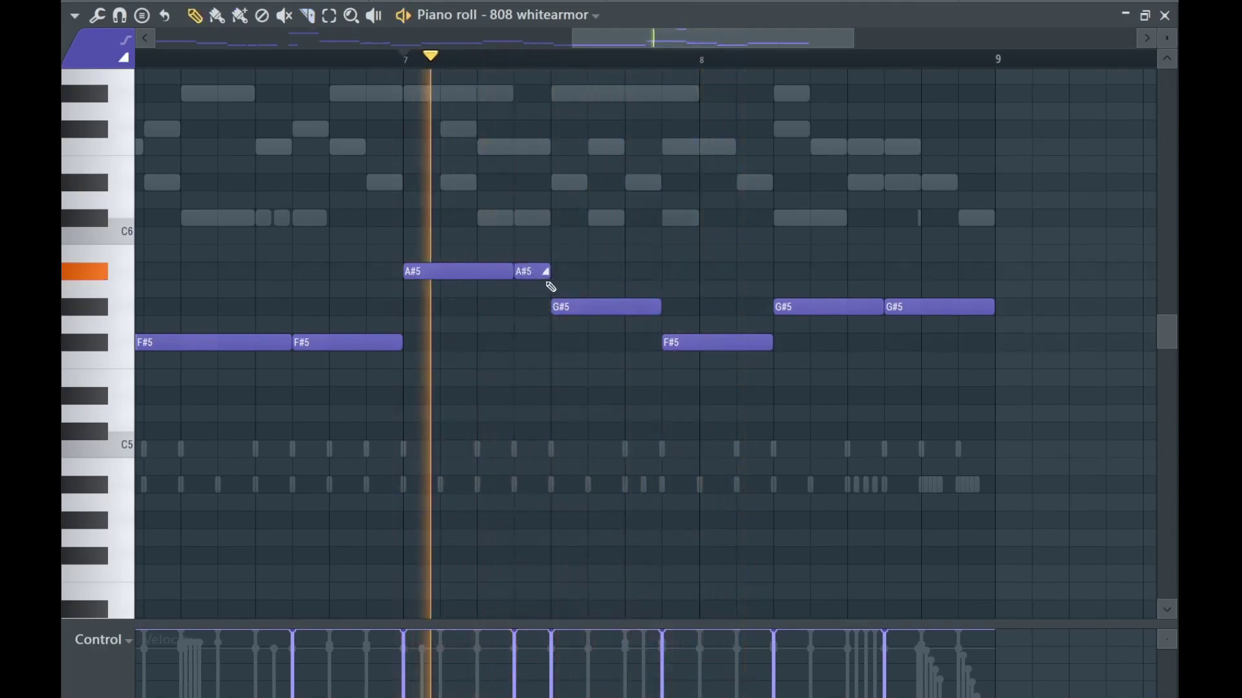
pyautogui.moveTo(632, 273); pyautogui.dragTo(391, 252)
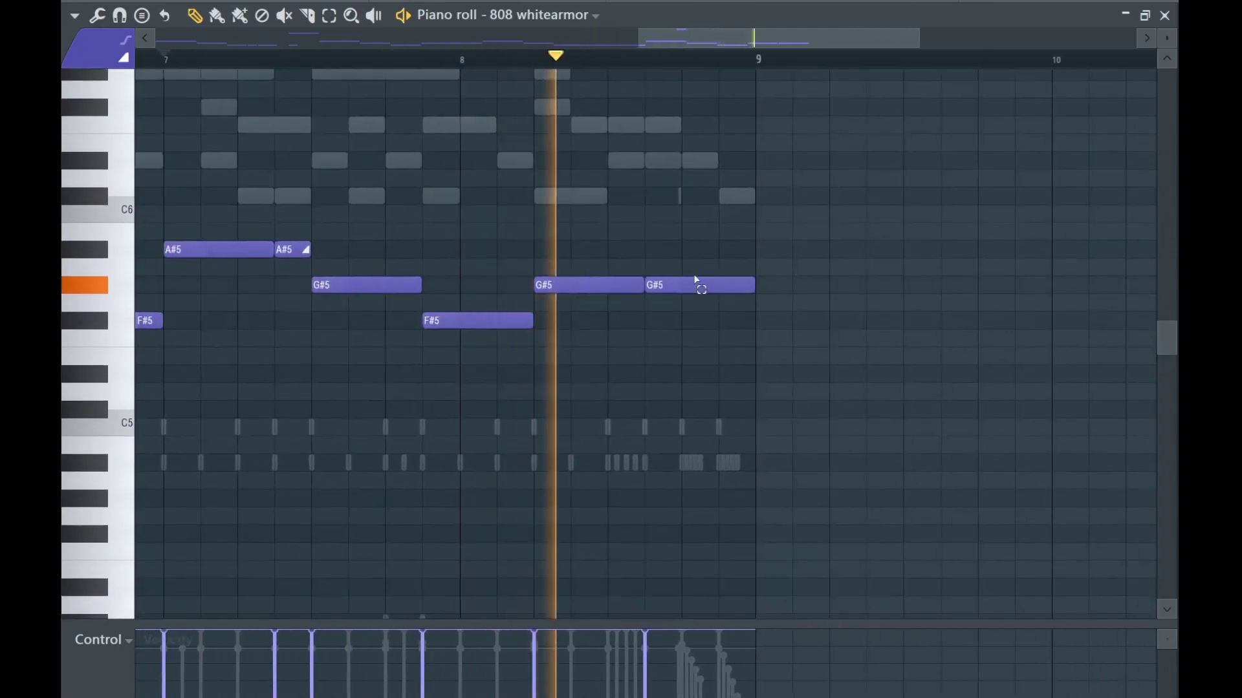
# Raise the last G#5 note of the 808 pattern in bar 8 by one octave and stop playback.
pyautogui.keyDown('ctrl'); pyautogui.click(696, 280); pyautogui.keyUp('ctrl')
pyautogui.hotkey('ctrl', 'Up')
pyautogui.keyDown('ctrl'); pyautogui.click(706, 293); pyautogui.keyUp('ctrl')
pyautogui.scroll(-3, 706, 293)
pyautogui.scroll(-2, 558, 224)
pyautogui.scroll(2, 347, 177)
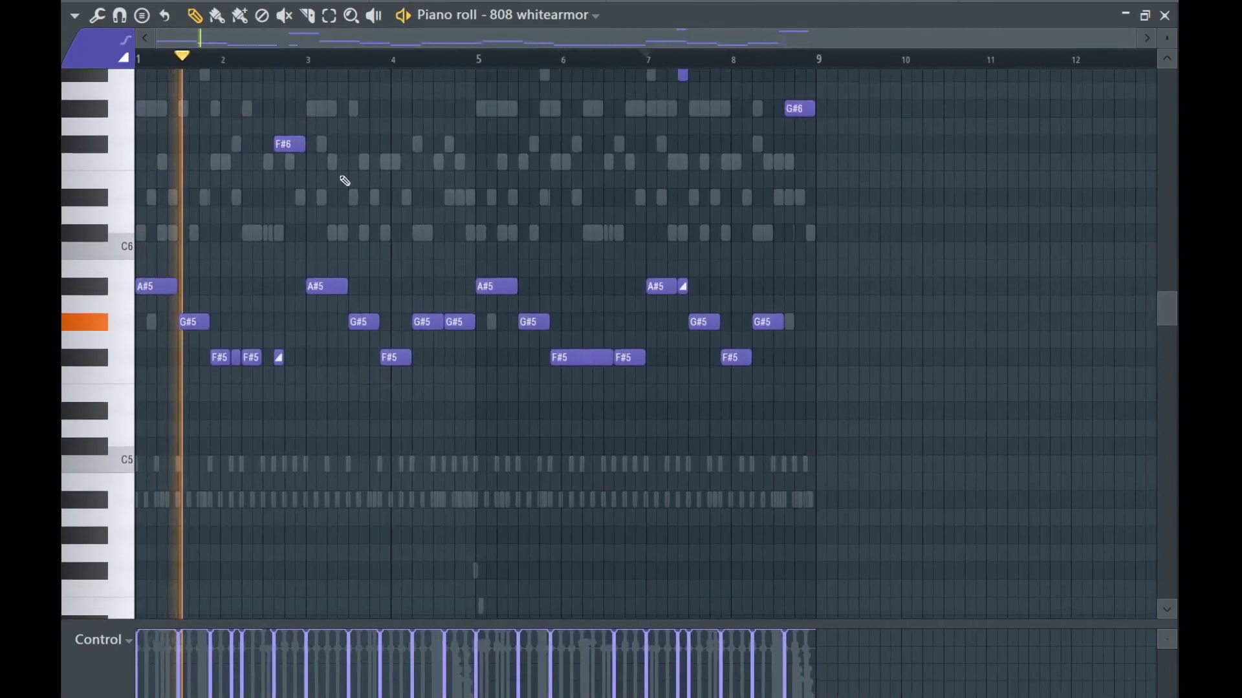
pyautogui.press('space')
# Route the 808 whitearmor channel to mixer track 16 and split the pattern by channel for arranging in the playlist.
pyautogui.press('F7')
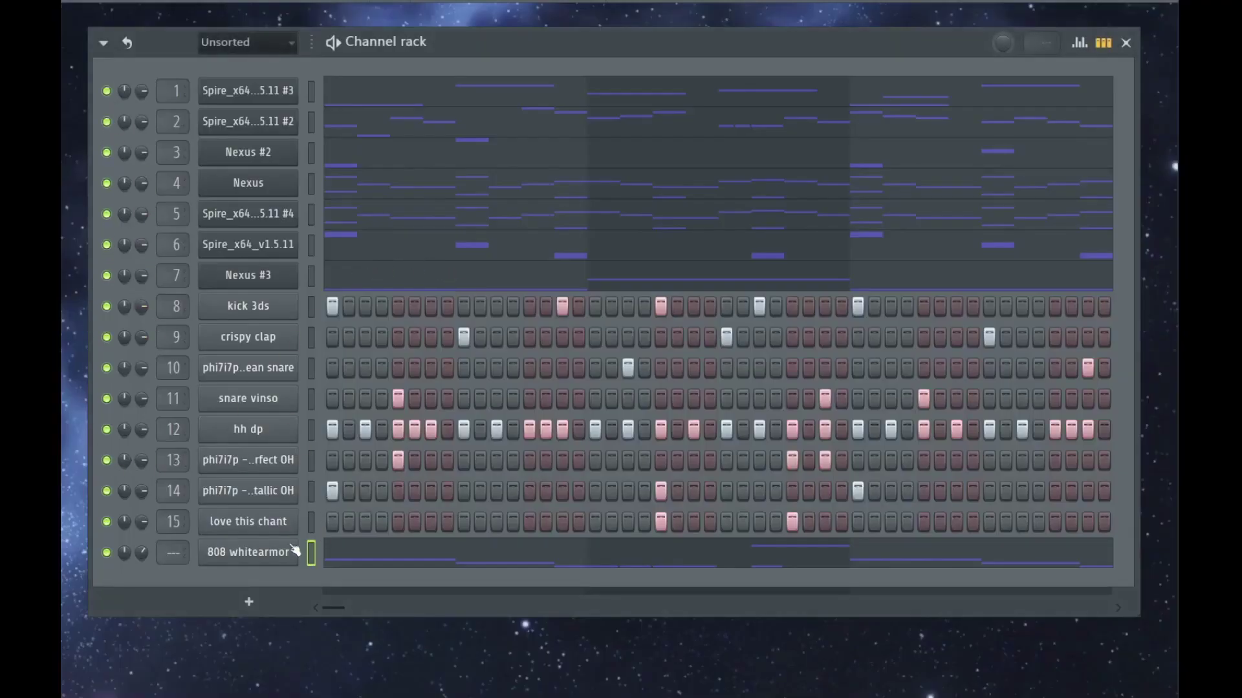
pyautogui.press('F9')
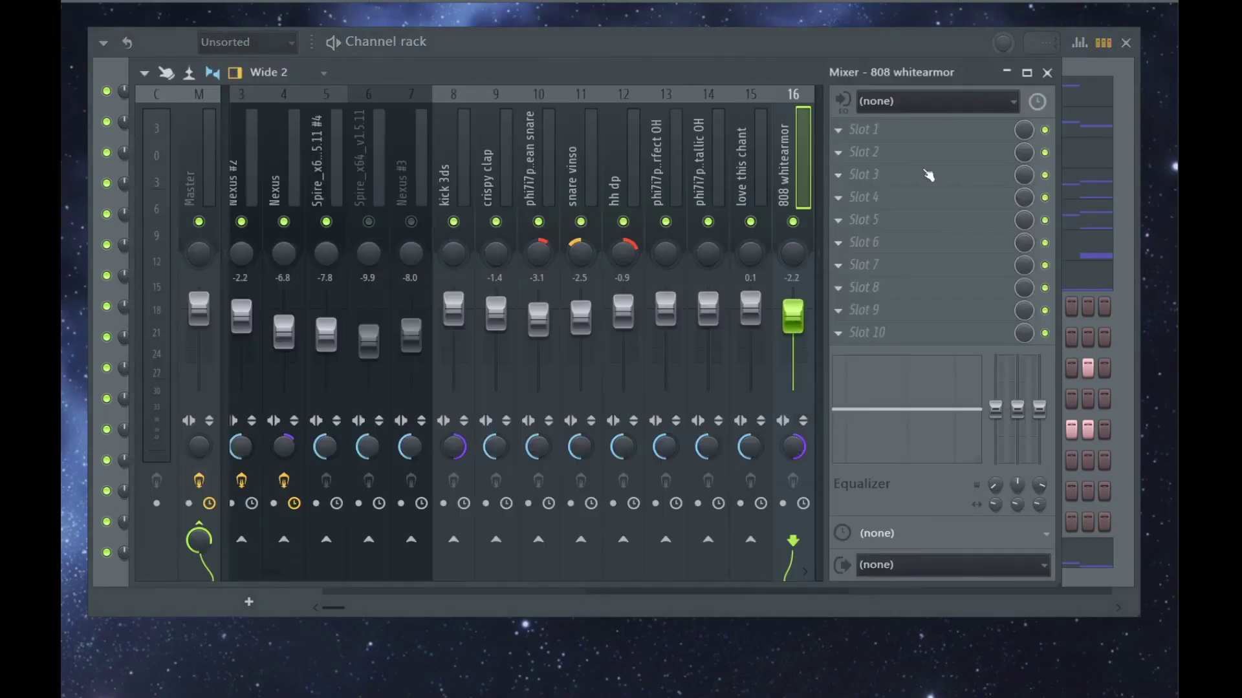
pyautogui.click(1048, 73)
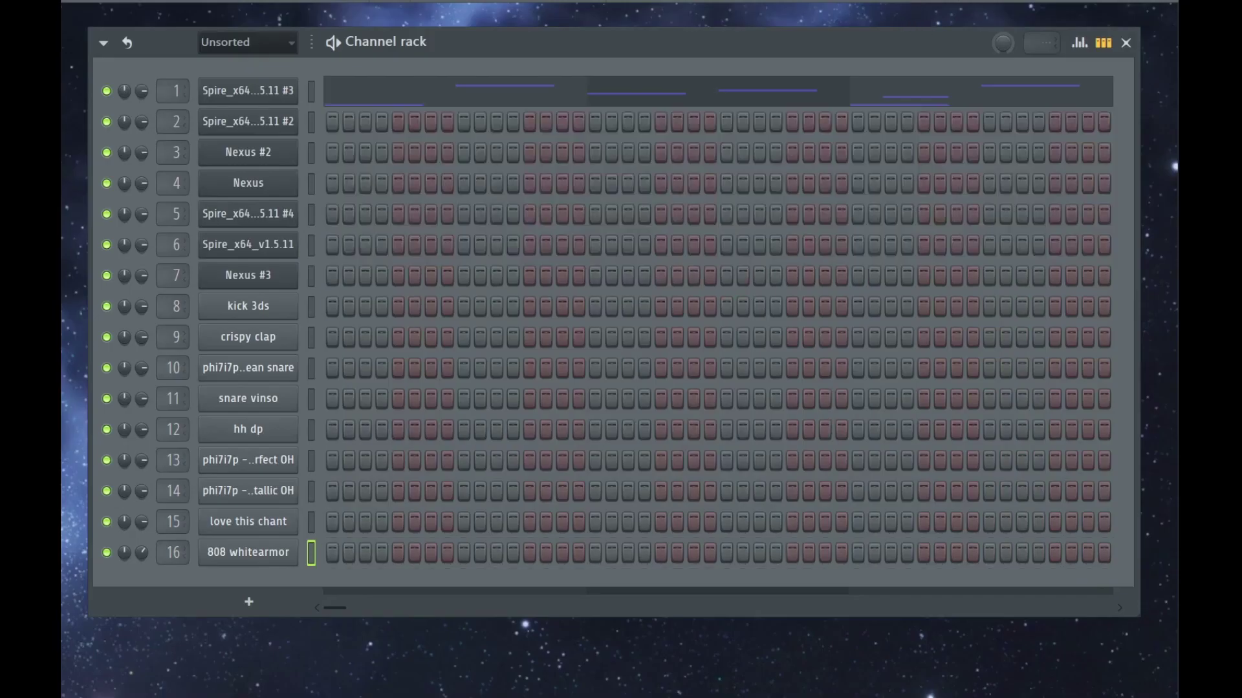
pyautogui.press('F5')
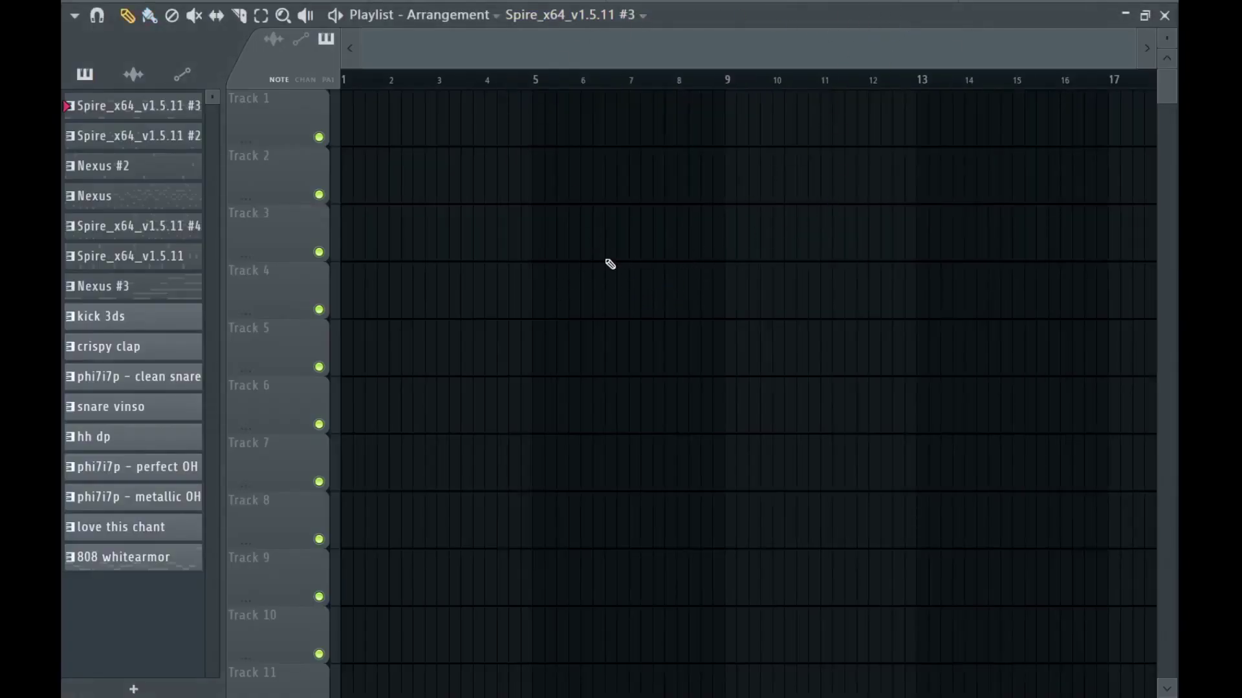
# Place the Nexus pattern on Track 4 and Spire_x64_v1.5.11 #4 on Track 5, both starting at bar 1.
pyautogui.moveTo(130, 196); pyautogui.dragTo(346, 297)
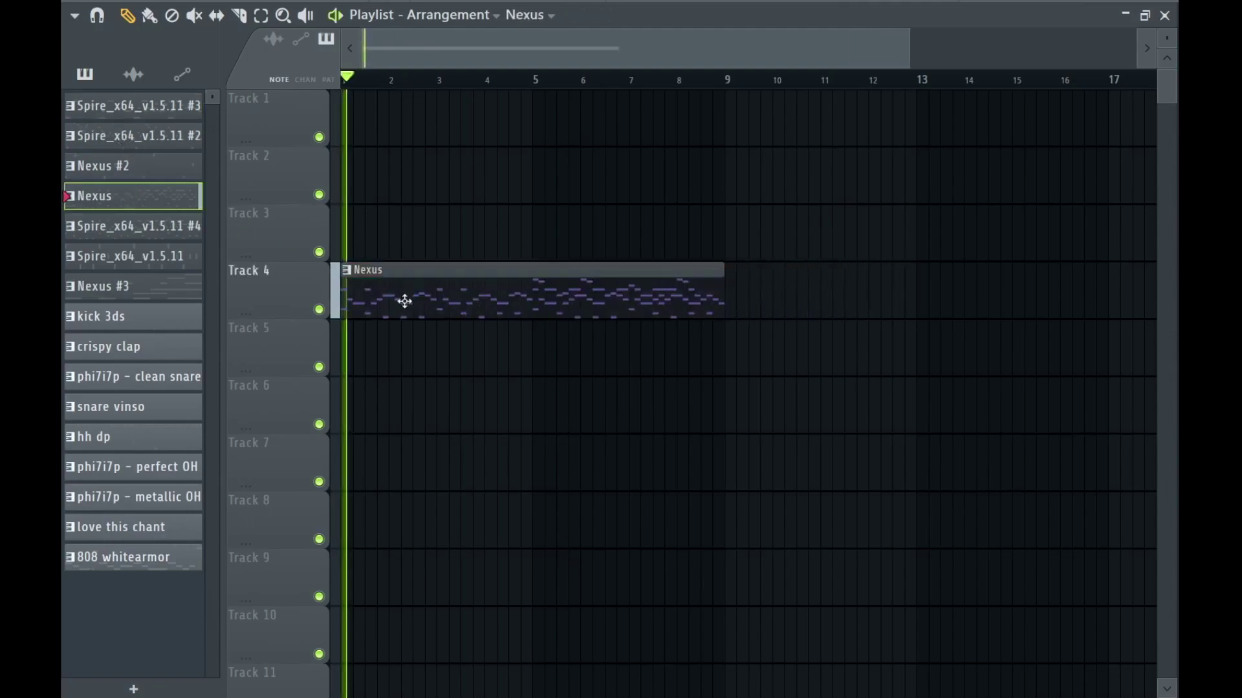
pyautogui.scroll(-2, 406, 299)
pyautogui.moveTo(126, 231); pyautogui.dragTo(360, 352)
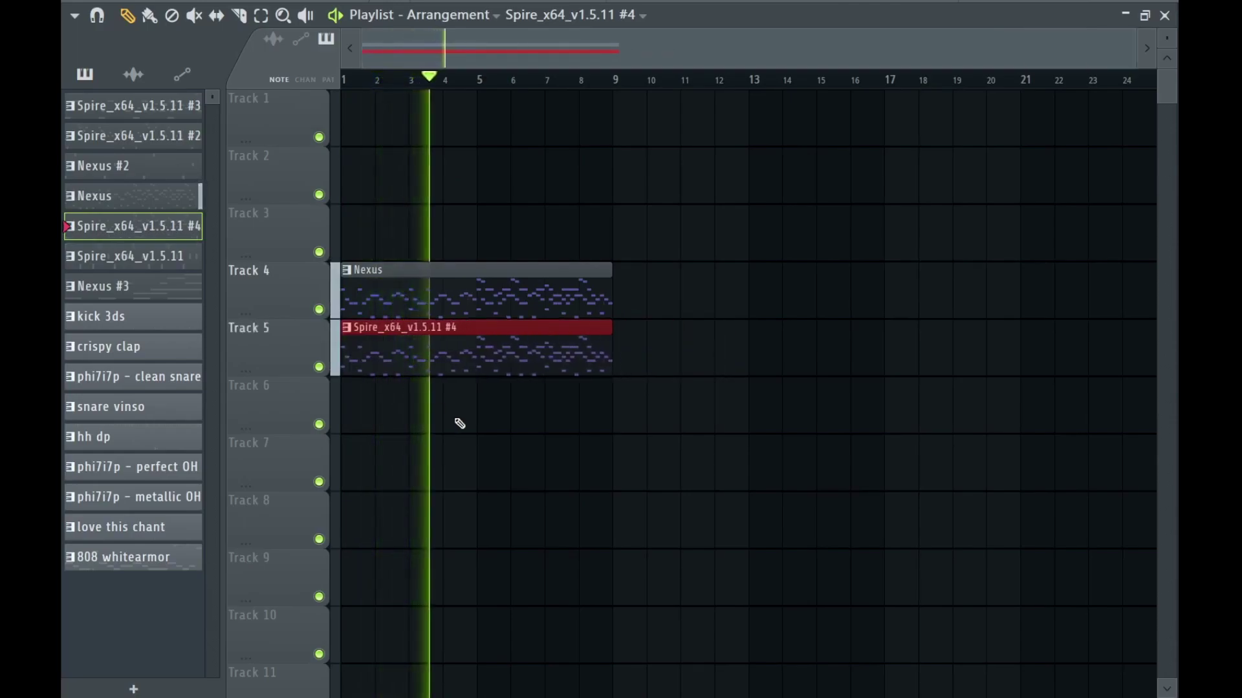
pyautogui.press('space')
# Place Spire_x64_v1.5.11 on Track 6 and trim it to run from bar 5 to about the middle of bar 8.
pyautogui.click(129, 256)
pyautogui.moveTo(408, 414); pyautogui.dragTo(398, 431)
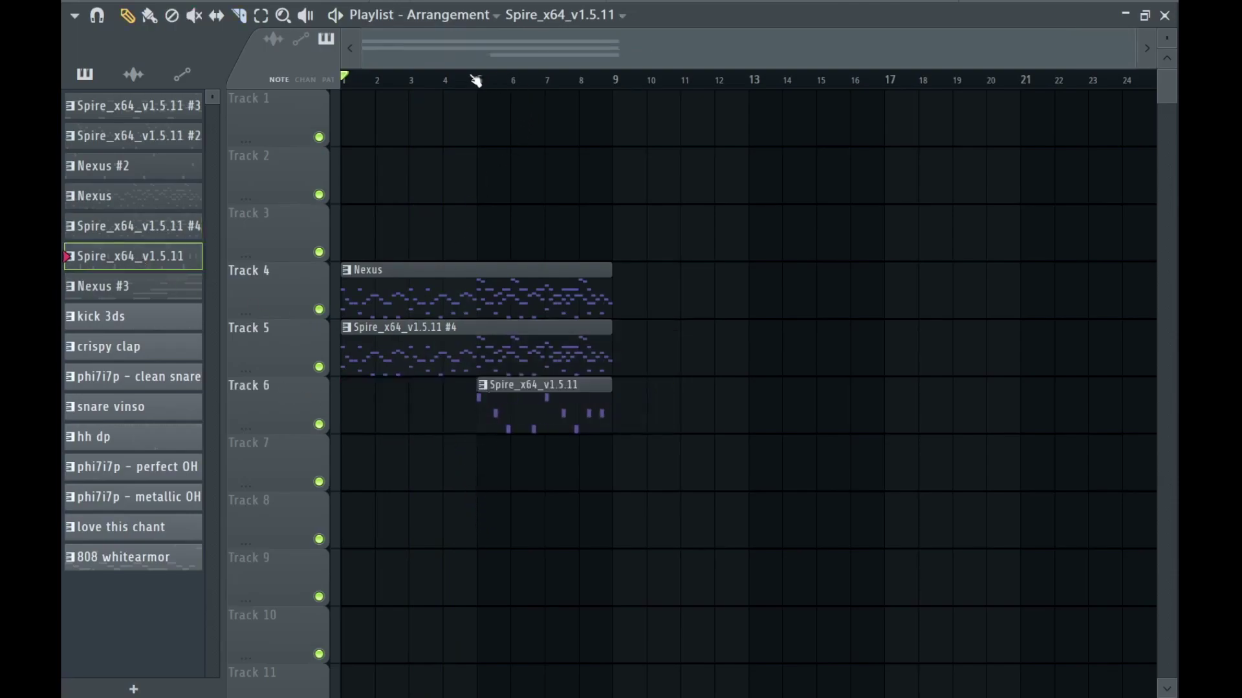
pyautogui.scroll(3, 588, 398)
pyautogui.moveTo(708, 418); pyautogui.dragTo(970, 377)
pyautogui.scroll(-2, 970, 377)
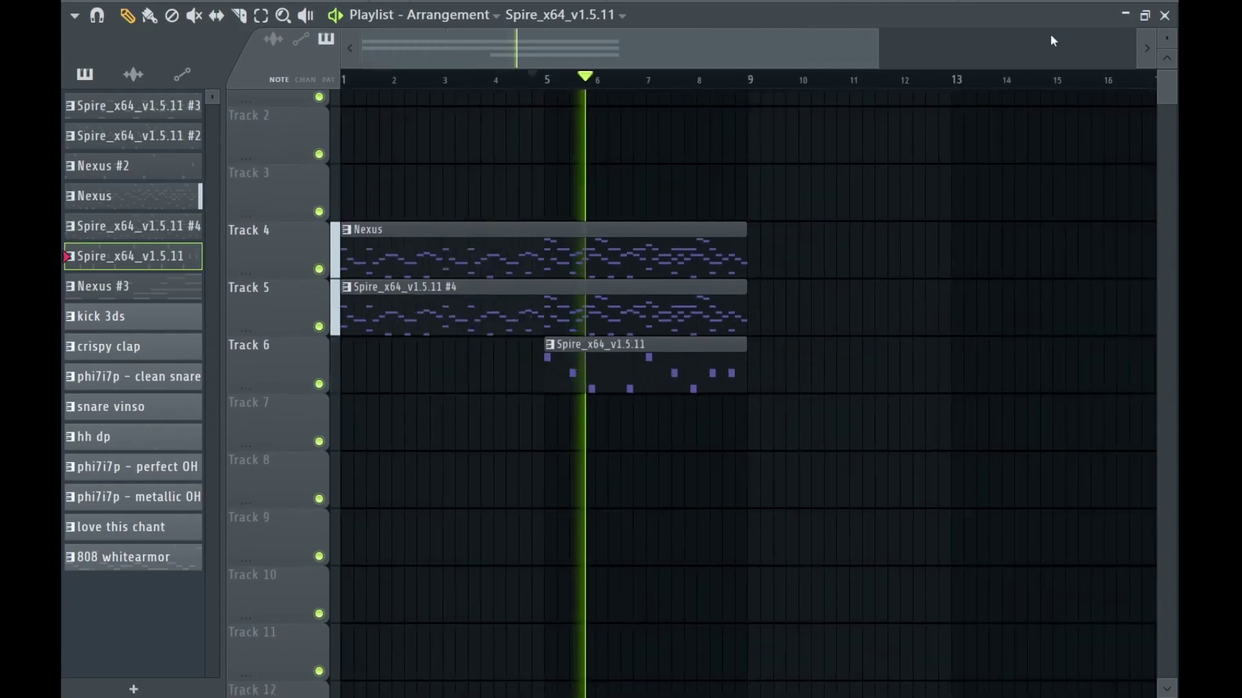
pyautogui.press('F9')
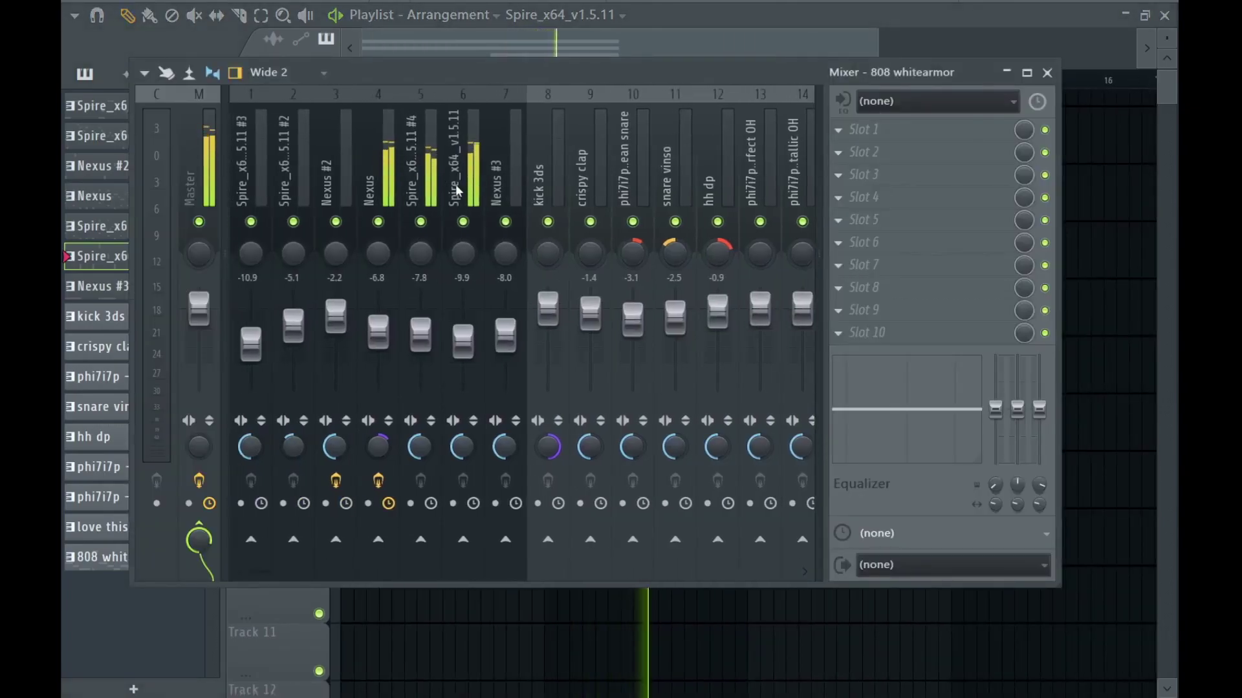
pyautogui.press('F9')
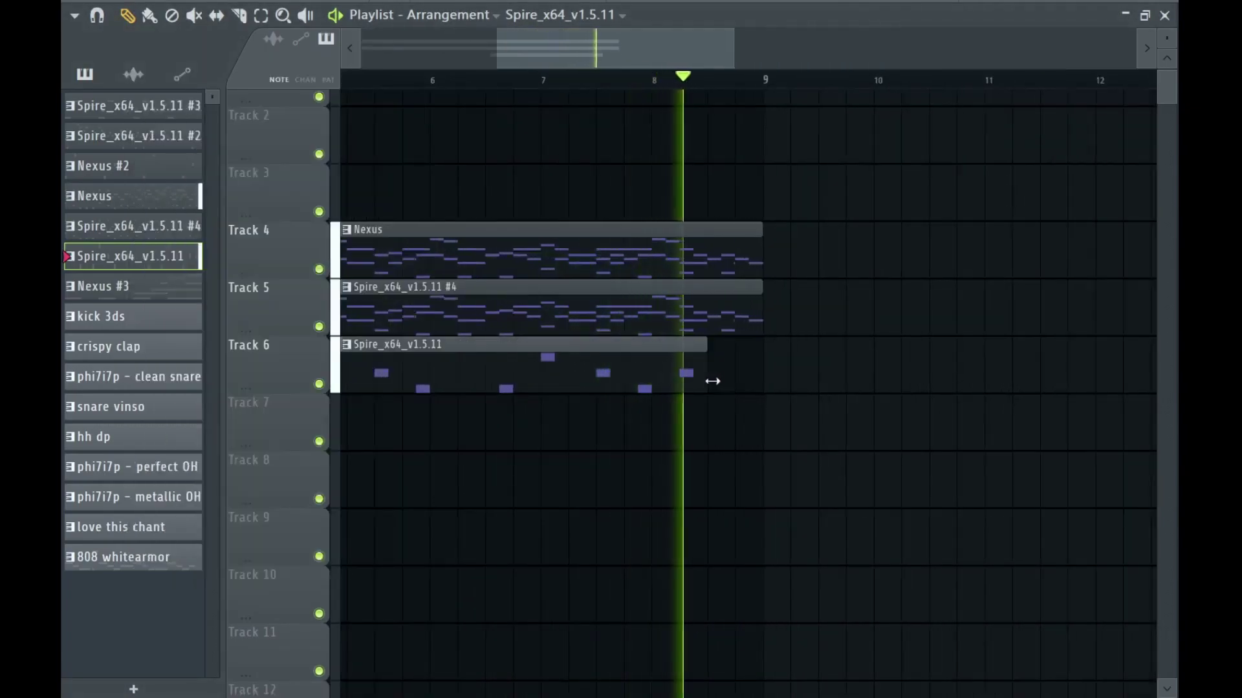
pyautogui.scroll(-3, 776, 394)
# Duplicate the Nexus and Spire_x64_v1.5.11 #4 clips twice so copies start at bars 9 and 17.
pyautogui.moveTo(452, 205); pyautogui.dragTo(410, 285)
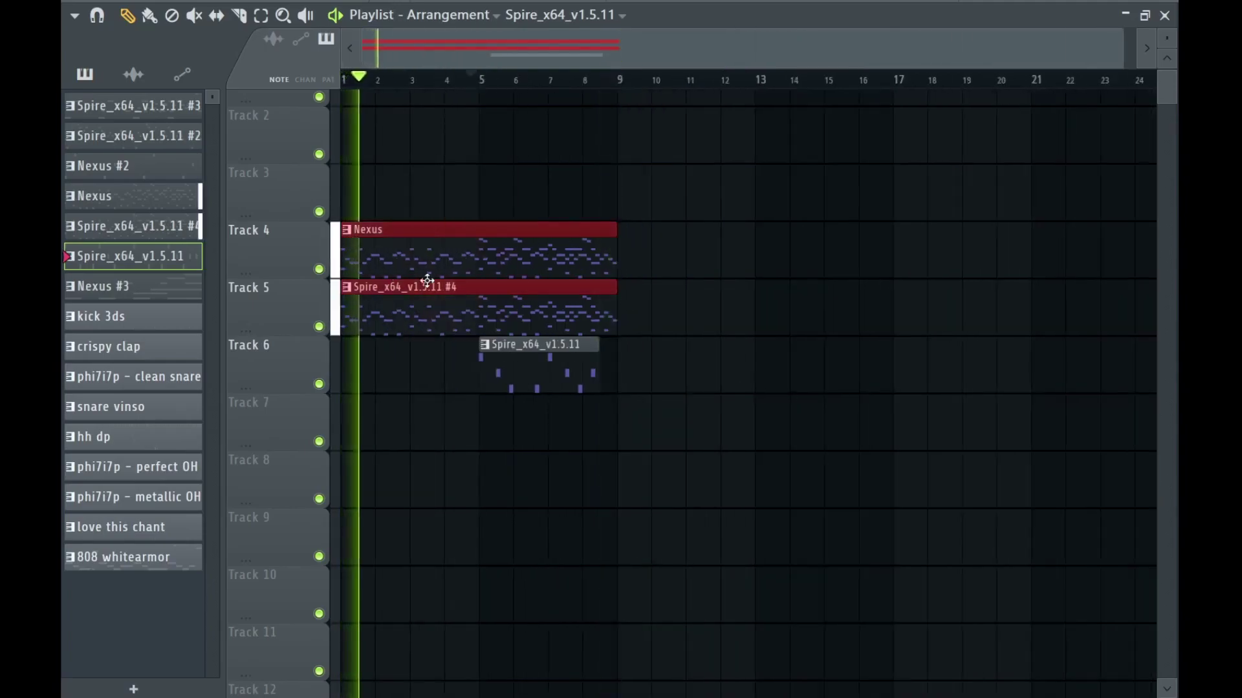
pyautogui.hotkey('ctrl', 'b')
pyautogui.scroll(-1, 728, 434)
pyautogui.rightClick(731, 440)
pyautogui.moveTo(731, 392); pyautogui.dragTo(652, 232)
pyautogui.hotkey('ctrl', 'v')
pyautogui.hotkey('ctrl', 'z')
pyautogui.hotkey('ctrl', 'b')
pyautogui.scroll(-1, 685, 411)
pyautogui.keyDown('ctrl'); pyautogui.click(665, 444); pyautogui.keyUp('ctrl')
pyautogui.scroll(4, 661, 388)
pyautogui.scroll(-3, 666, 413)
pyautogui.hscroll(-3, 647, 349)
pyautogui.scroll(-2, 477, 320)
# Place Nexus #3 on Track 6 at bar 17 and move the short Spire_x64_v1.5.11 clip to Track 7.
pyautogui.moveTo(174, 303); pyautogui.dragTo(723, 434)
pyautogui.press('Down')
pyautogui.press('Down')
pyautogui.moveTo(425, 423); pyautogui.dragTo(857, 522)
pyautogui.press('Up')
pyautogui.scroll(1, 585, 200)
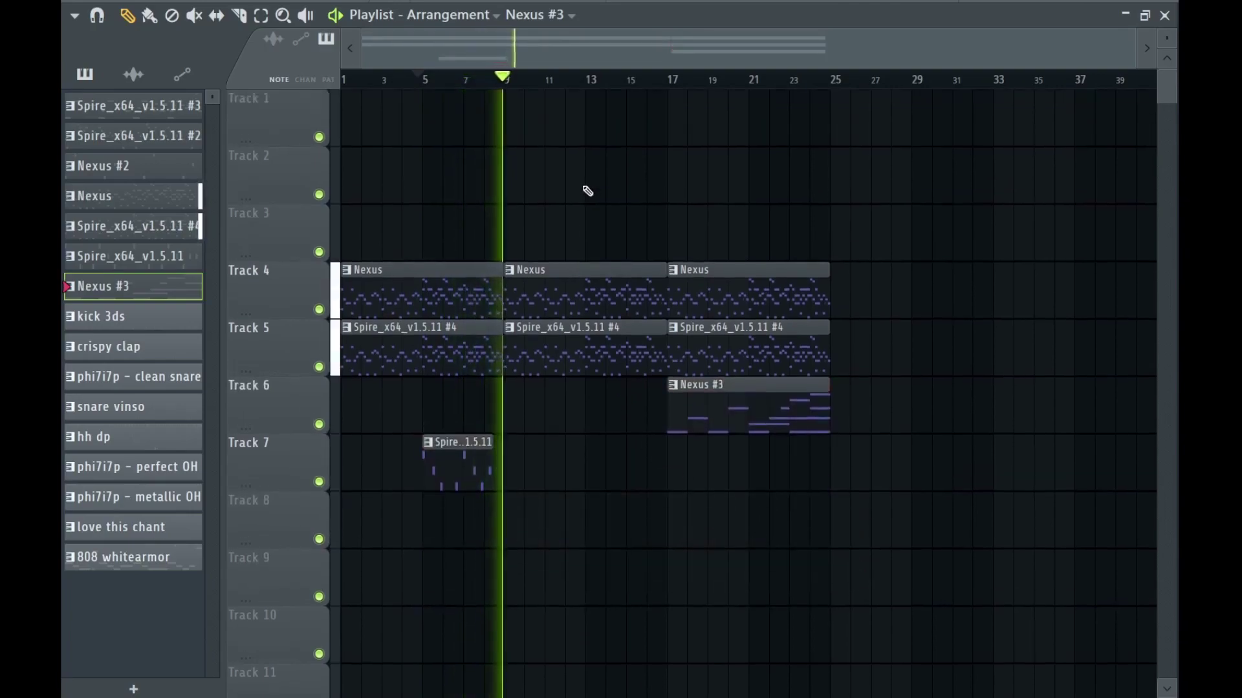
# Place Nexus #2 on Track 3 at bar 9 and duplicate it to bar 17.
pyautogui.moveTo(169, 167); pyautogui.dragTo(519, 230)
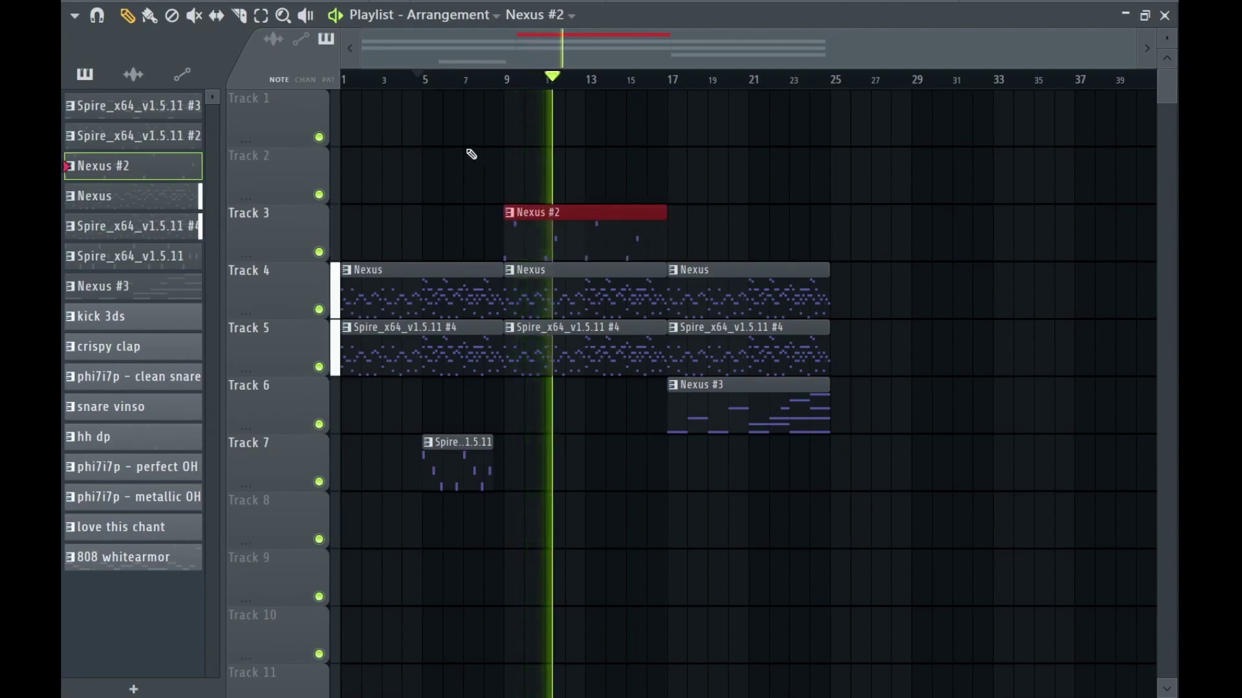
pyautogui.hotkey('ctrl', 'b')
pyautogui.hotkey('ctrl', 'd')
# Put a Spire_x64_v1.5.11 #2 clip on Track 2 at bar 17, leaving no copy at bar 9.
pyautogui.moveTo(169, 136); pyautogui.dragTo(480, 165)
pyautogui.moveTo(530, 172); pyautogui.dragTo(567, 172)
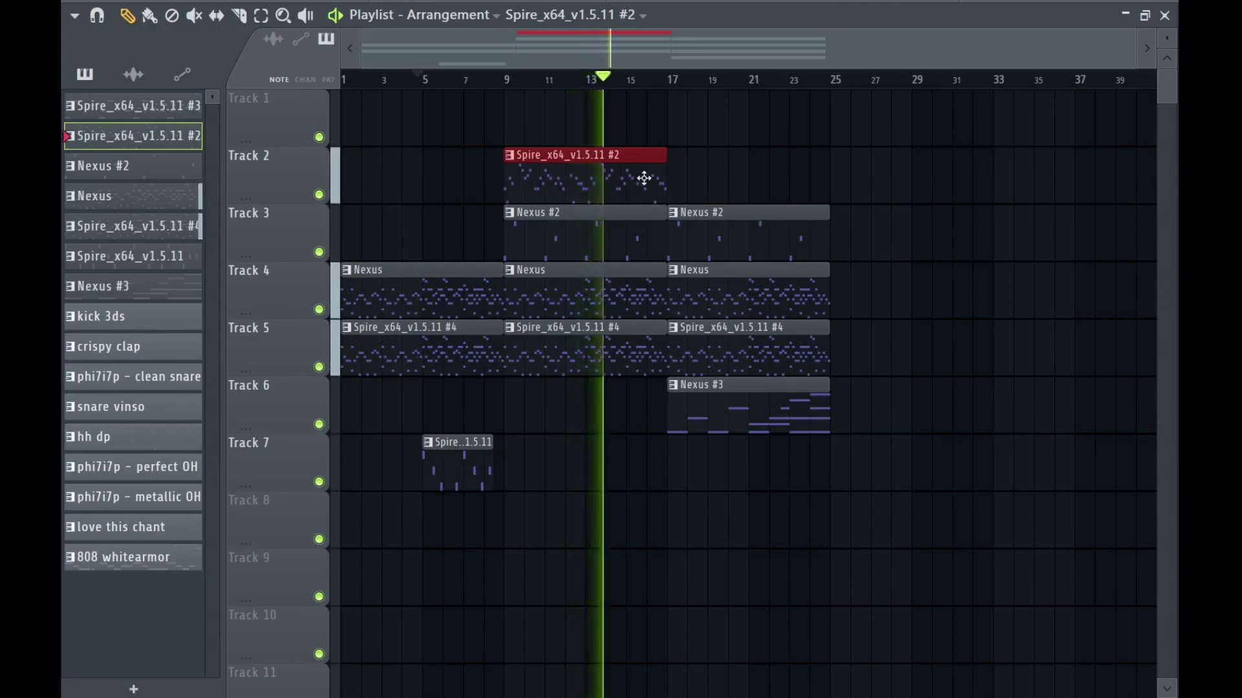
pyautogui.hotkey('ctrl', 'b')
pyautogui.rightClick(576, 181)
# Place Spire_x64_v1.5.11 #3 on Track 1 at bar 9 and duplicate it to bar 17.
pyautogui.click(132, 105)
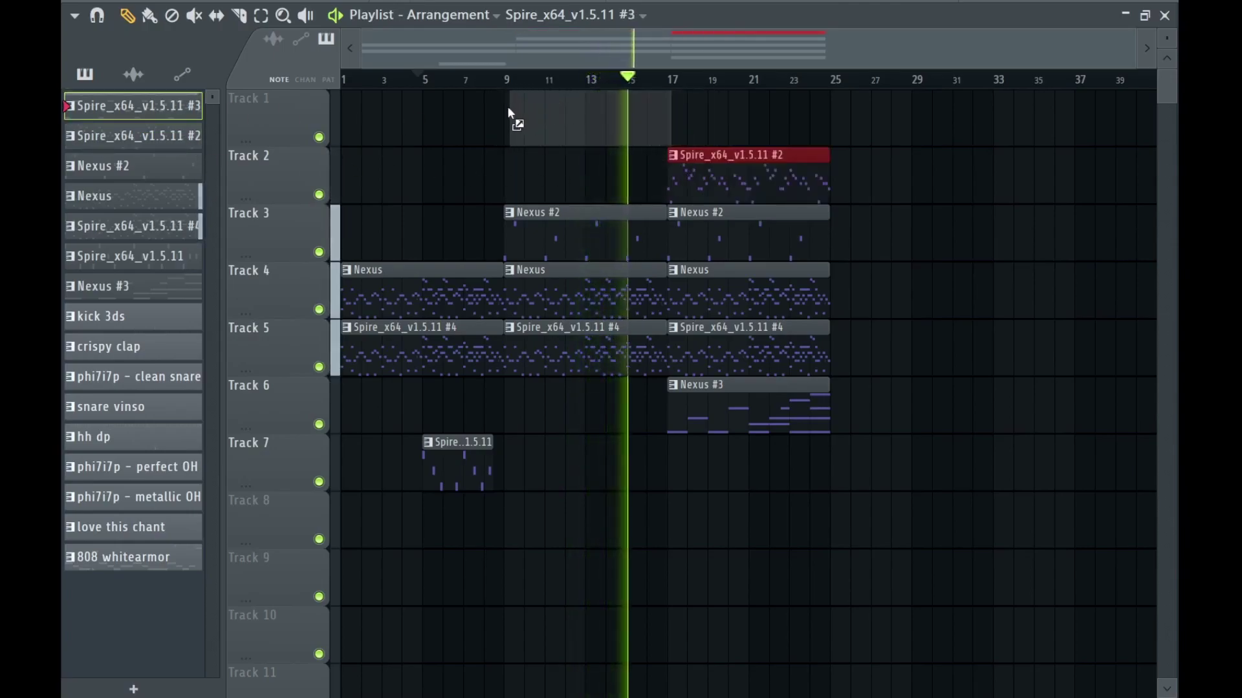
pyautogui.click(508, 111)
pyautogui.hotkey('ctrl', 'b')
pyautogui.hotkey('ctrl', 'd')
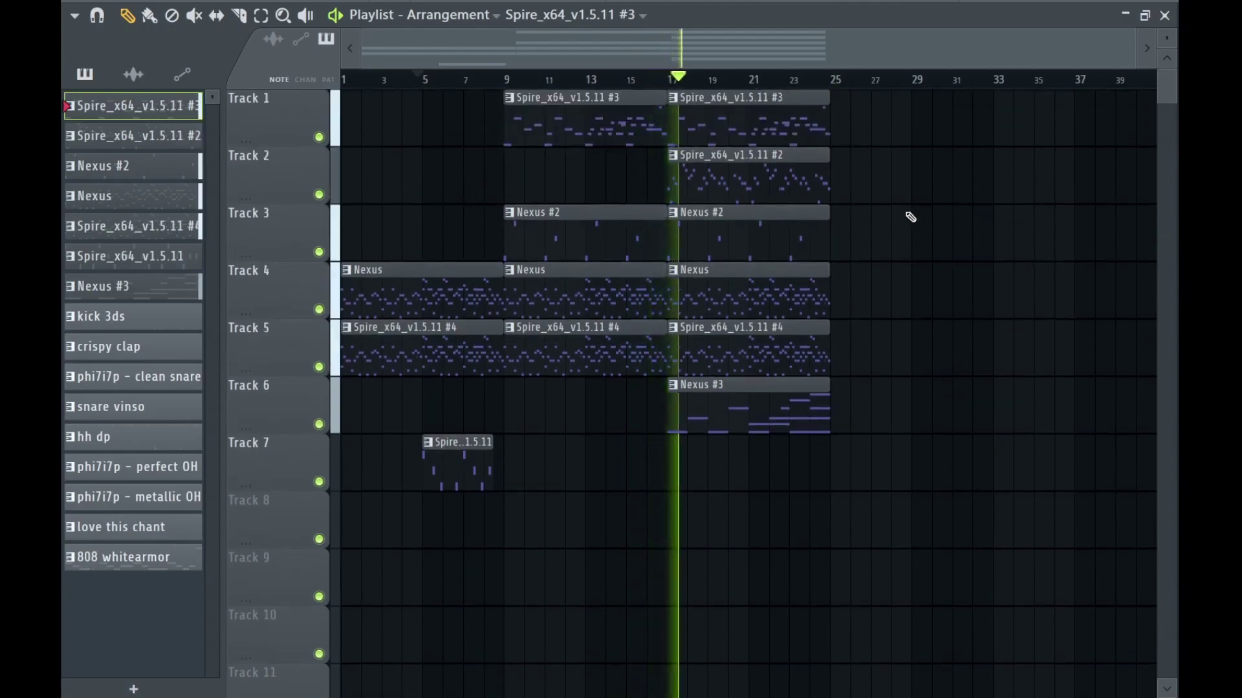
# Place the 808 whitearmor pattern on Track 8 at bar 9 and duplicate it to bar 17.
pyautogui.hscroll(4, 727, 205)
pyautogui.scroll(-1, 646, 280)
pyautogui.scroll(-1, 596, 282)
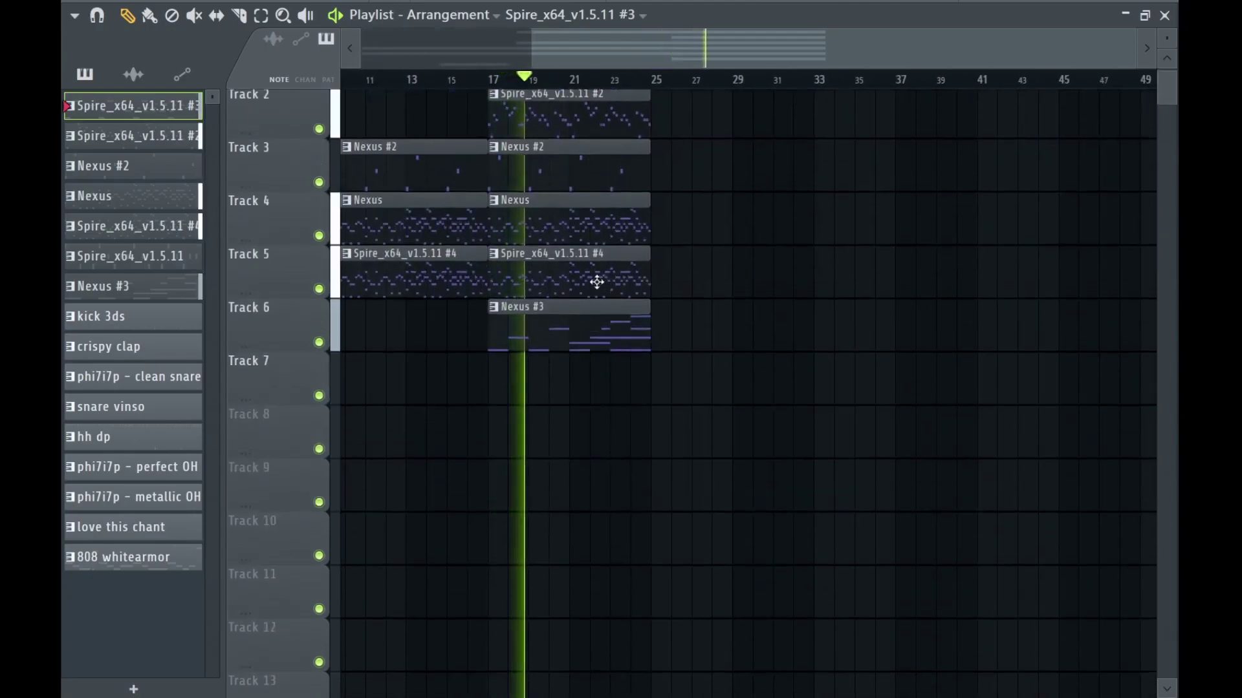
pyautogui.hscroll(-5, 596, 282)
pyautogui.scroll(1, 719, 328)
pyautogui.scroll(-2, 695, 451)
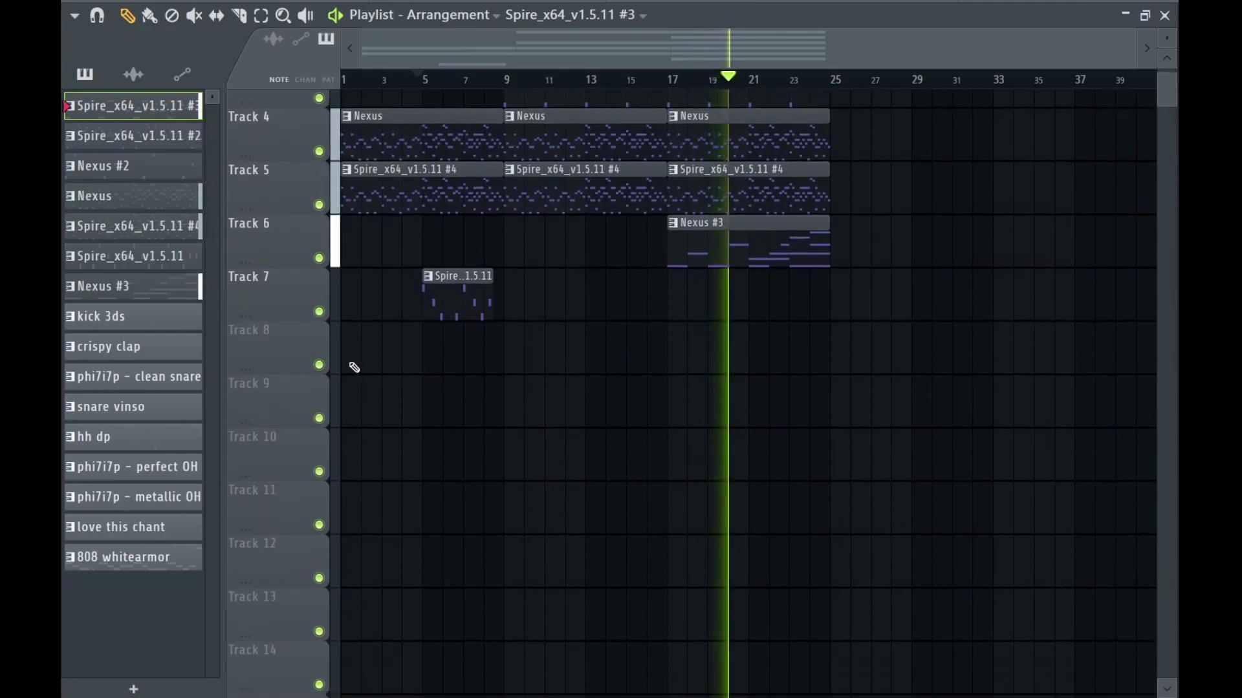
pyautogui.moveTo(167, 557); pyautogui.dragTo(505, 358)
pyautogui.hotkey('ctrl', 'b')
pyautogui.rightClick(663, 493)
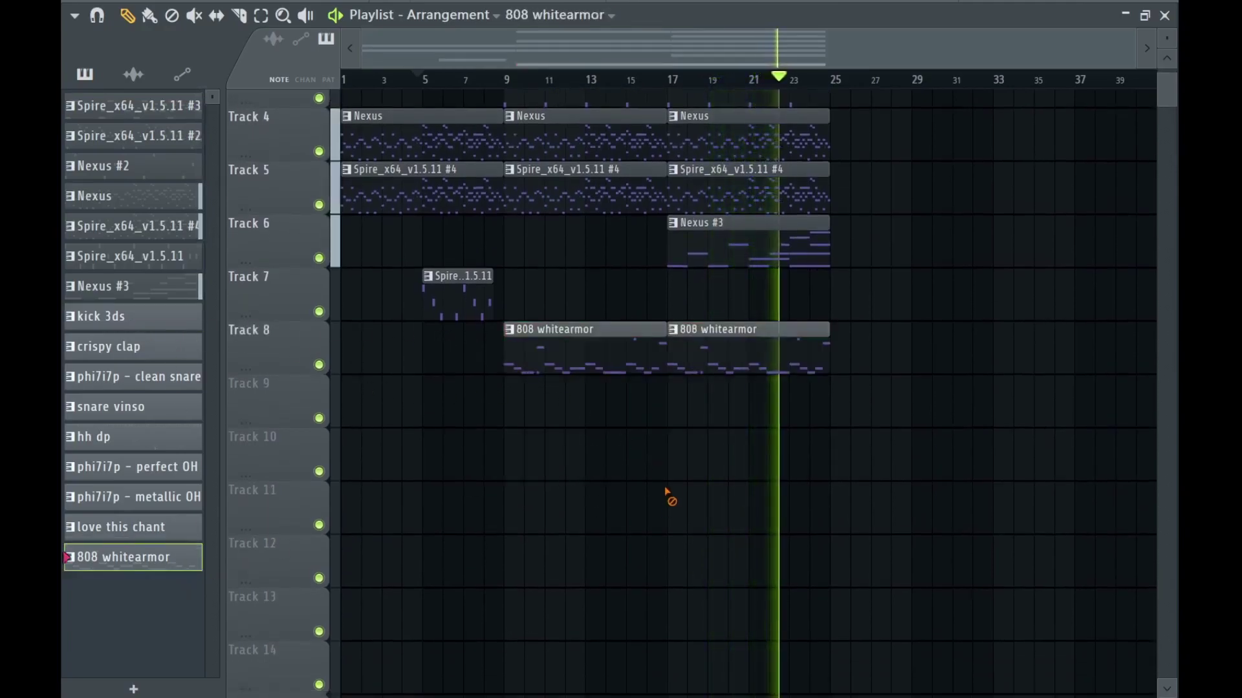
# Pan Spire_x64_v1.5.11 #2 right and #3 left in the mixer, and set the #2 level to -3.5 dB.
pyautogui.press('F9')
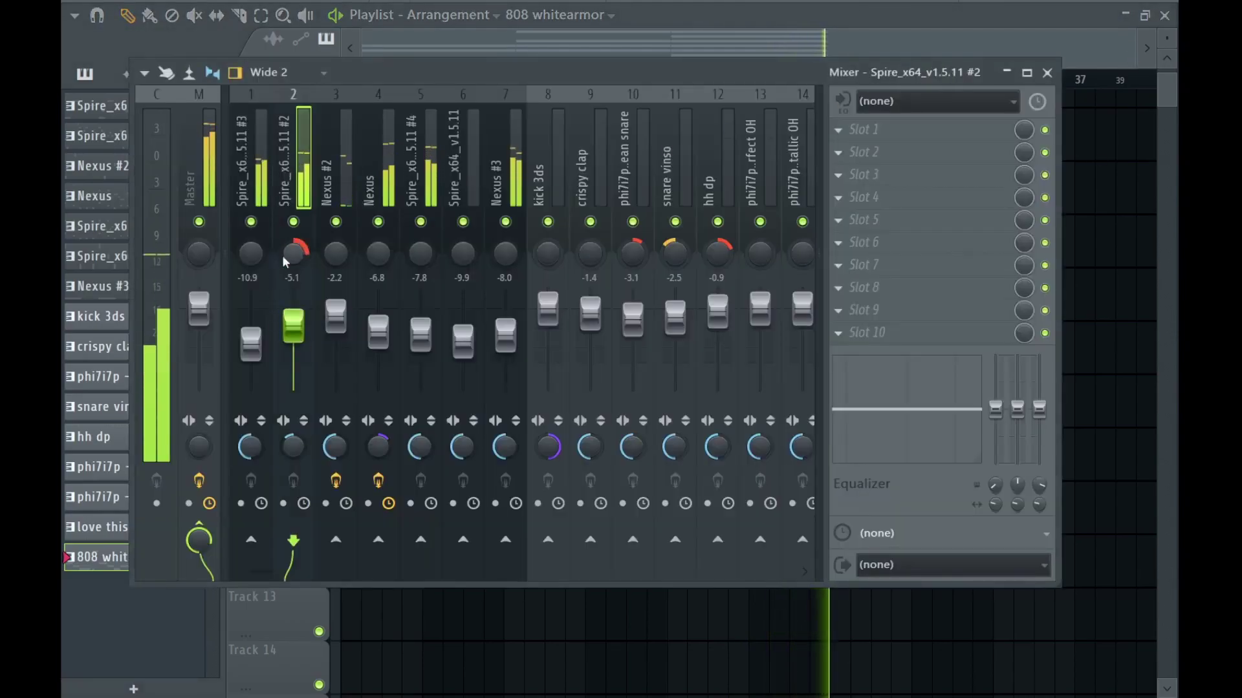
pyautogui.press('F9')
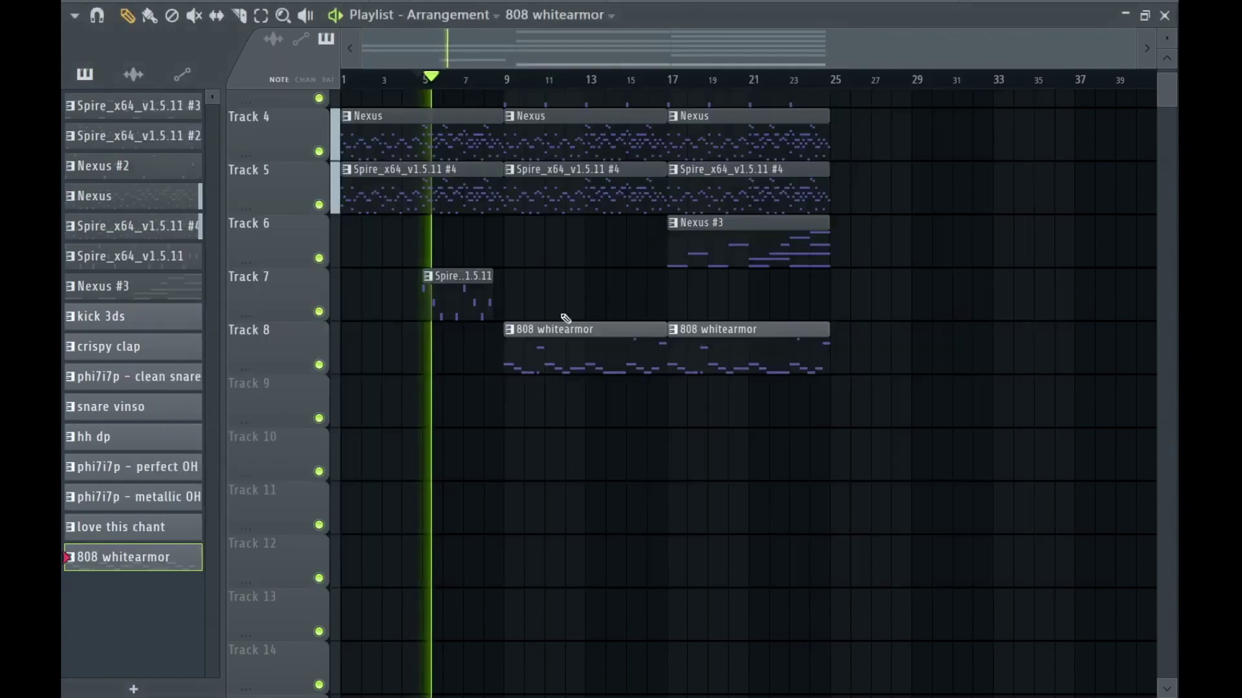
pyautogui.press('space')
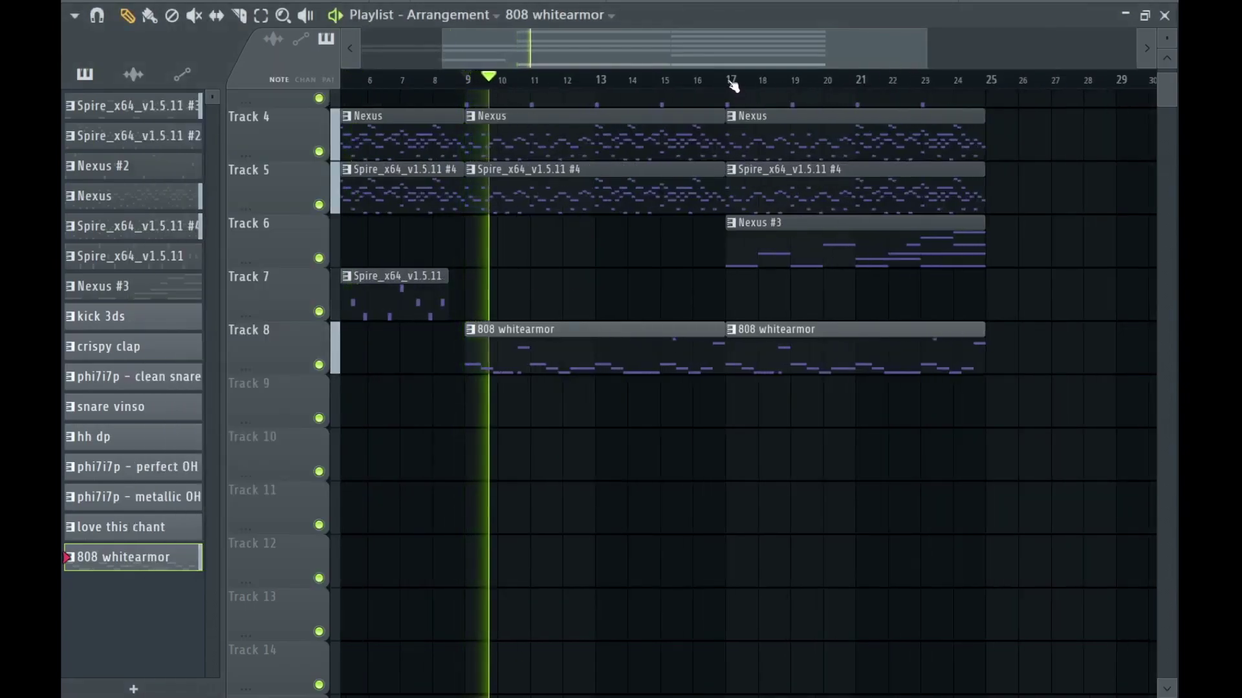
pyautogui.click(733, 82)
pyautogui.press('F9')
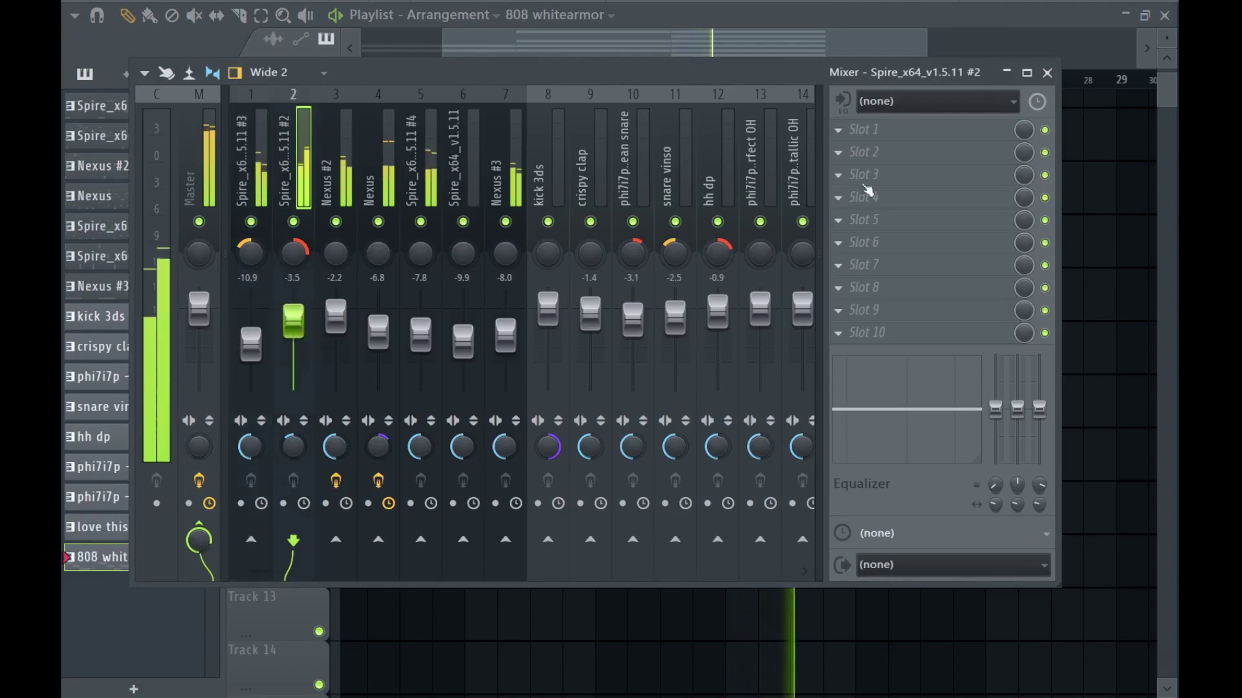
pyautogui.click(1048, 73)
# Add a Spire_x64_v1.5.11 clip on Track 7 at bar 25 and extend it to the end of bar 32.
pyautogui.scroll(2, 743, 283)
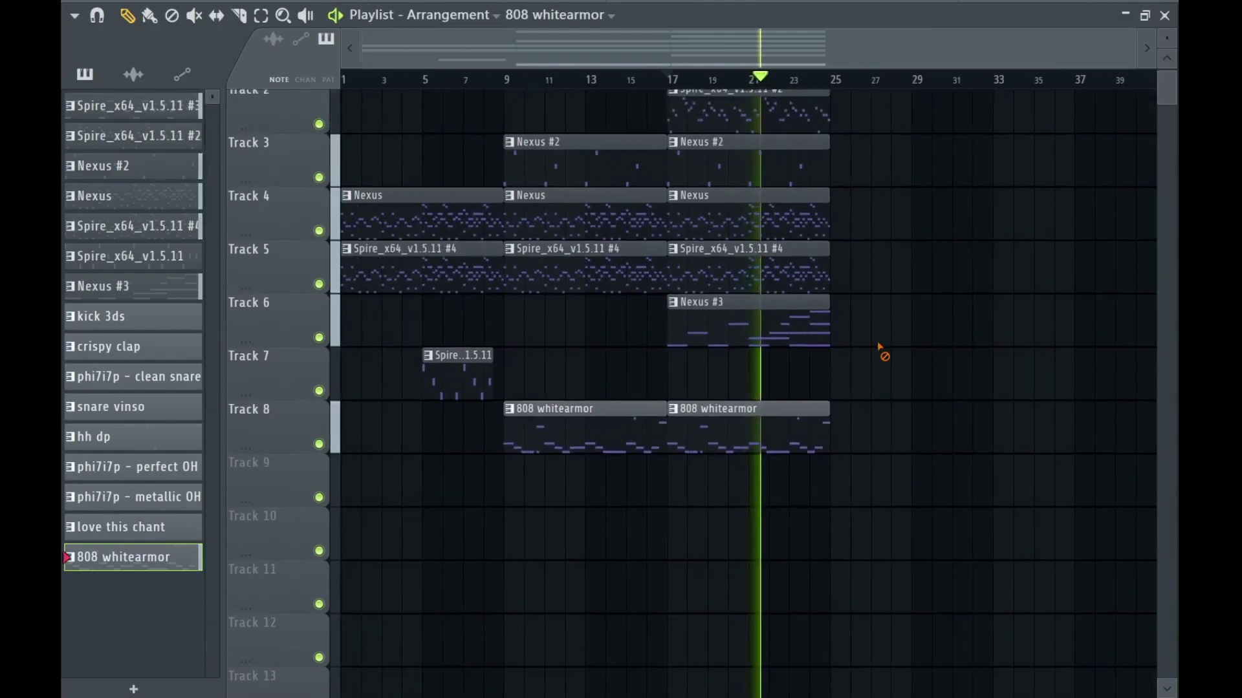
pyautogui.moveTo(750, 376)
pyautogui.mouseDown()
pyautogui.moveTo(638, 394)
pyautogui.moveTo(749, 395)
pyautogui.mouseUp()
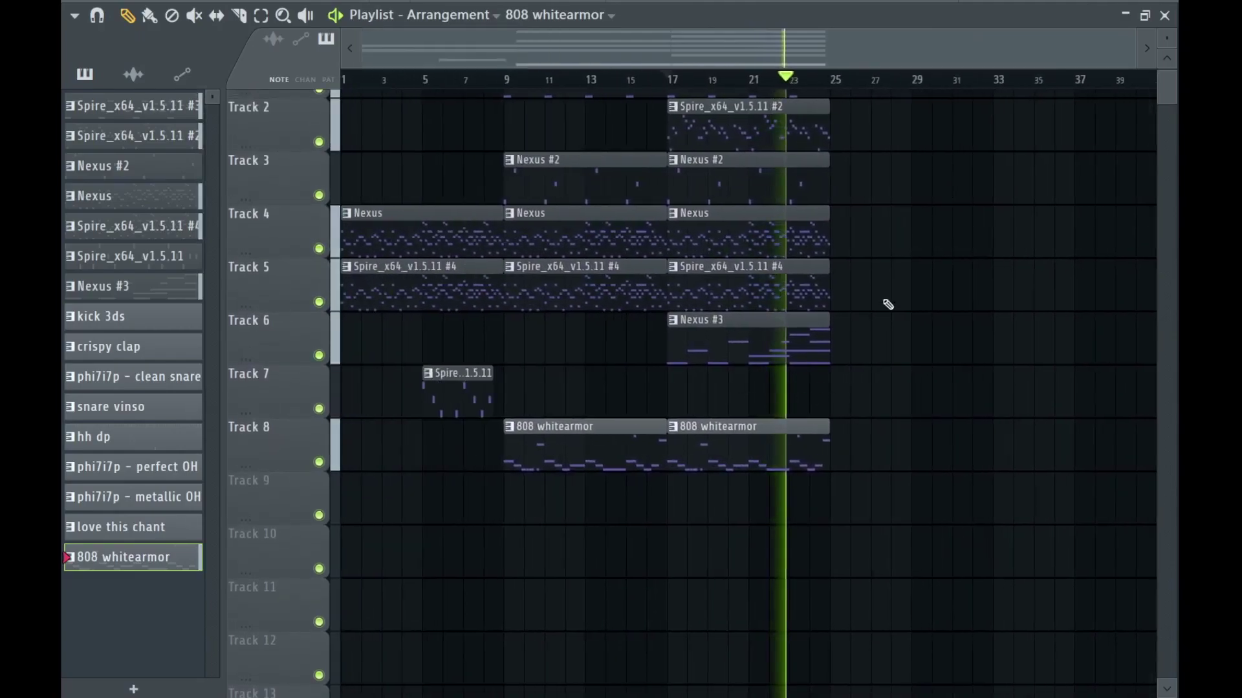
pyautogui.moveTo(923, 312); pyautogui.dragTo(804, 355)
pyautogui.hscroll(-2, 507, 418)
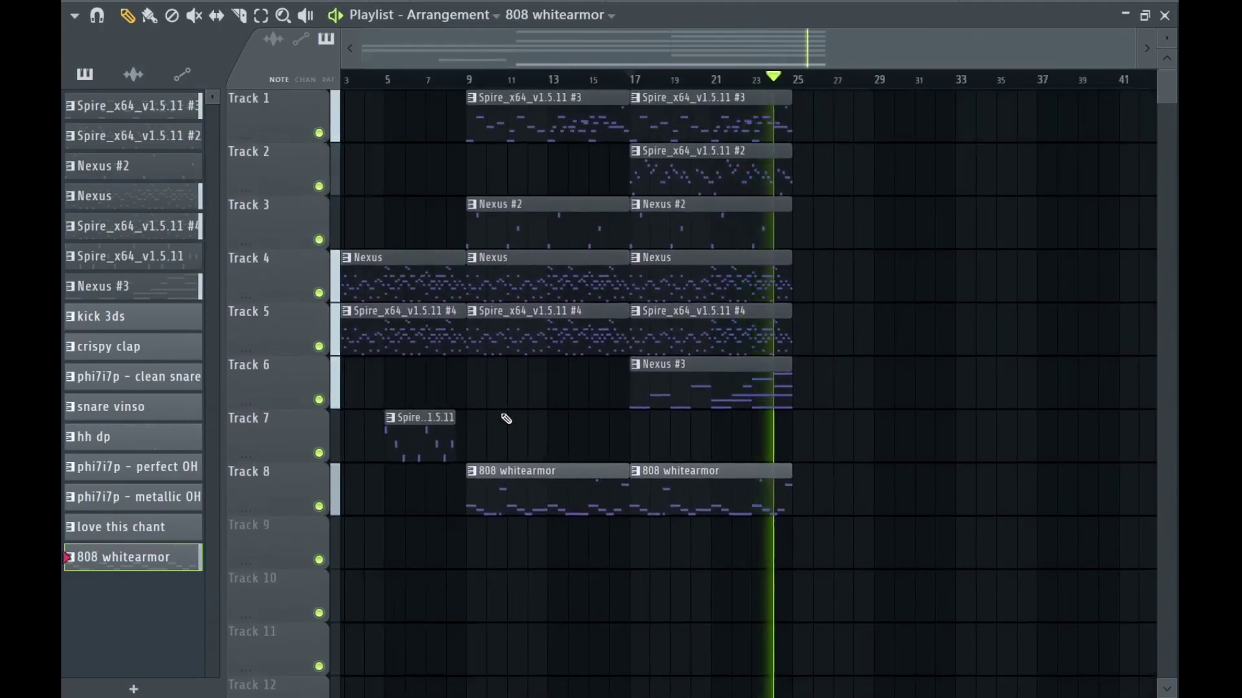
pyautogui.click(447, 420)
pyautogui.click(884, 438)
pyautogui.scroll(2, 884, 438)
pyautogui.moveTo(884, 438); pyautogui.dragTo(651, 444)
pyautogui.scroll(-3, 651, 413)
pyautogui.moveTo(715, 363); pyautogui.dragTo(809, 455)
pyautogui.scroll(2, 809, 455)
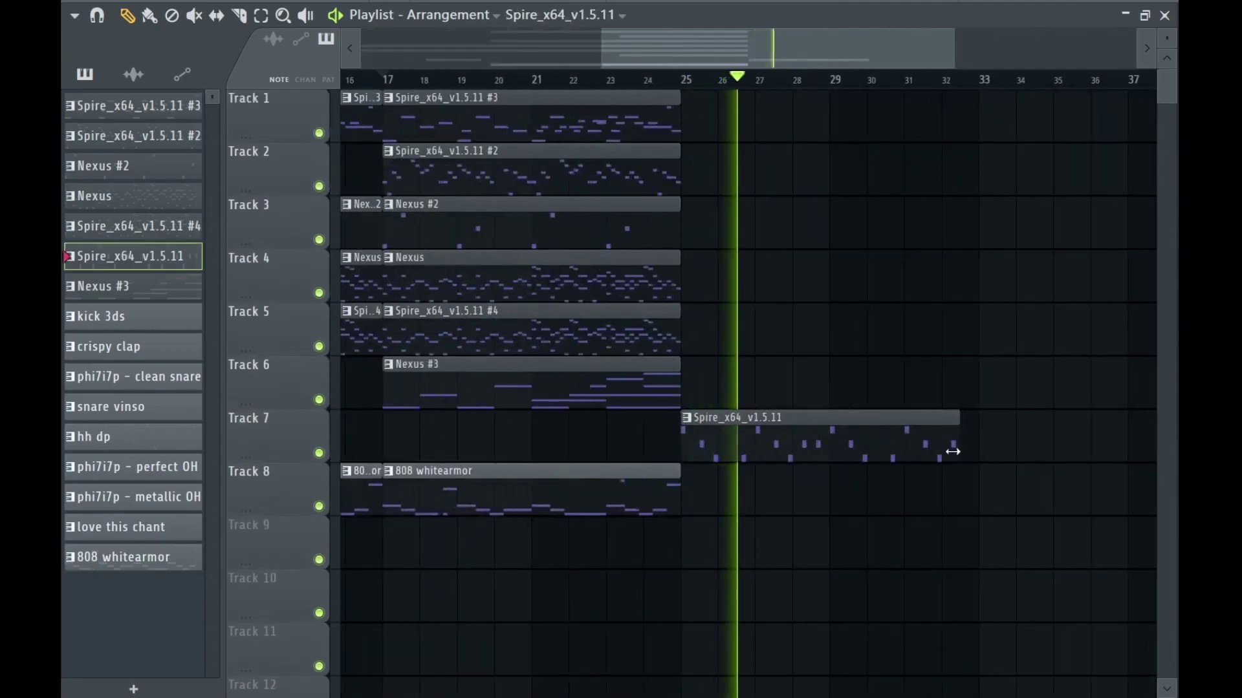
# Duplicate the bar 17 clips on Tracks 1 to 5 to bar 25.
pyautogui.scroll(-2, 890, 382)
pyautogui.moveTo(792, 282); pyautogui.dragTo(744, 327)
pyautogui.hotkey('ctrl', 'b')
pyautogui.moveTo(821, 227); pyautogui.dragTo(618, 227)
pyautogui.moveTo(587, 227); pyautogui.dragTo(560, 227)
pyautogui.moveTo(588, 119); pyautogui.dragTo(520, 210)
pyautogui.hotkey('ctrl', 'b')
pyautogui.scroll(3, 841, 226)
pyautogui.hscroll(2, 865, 258)
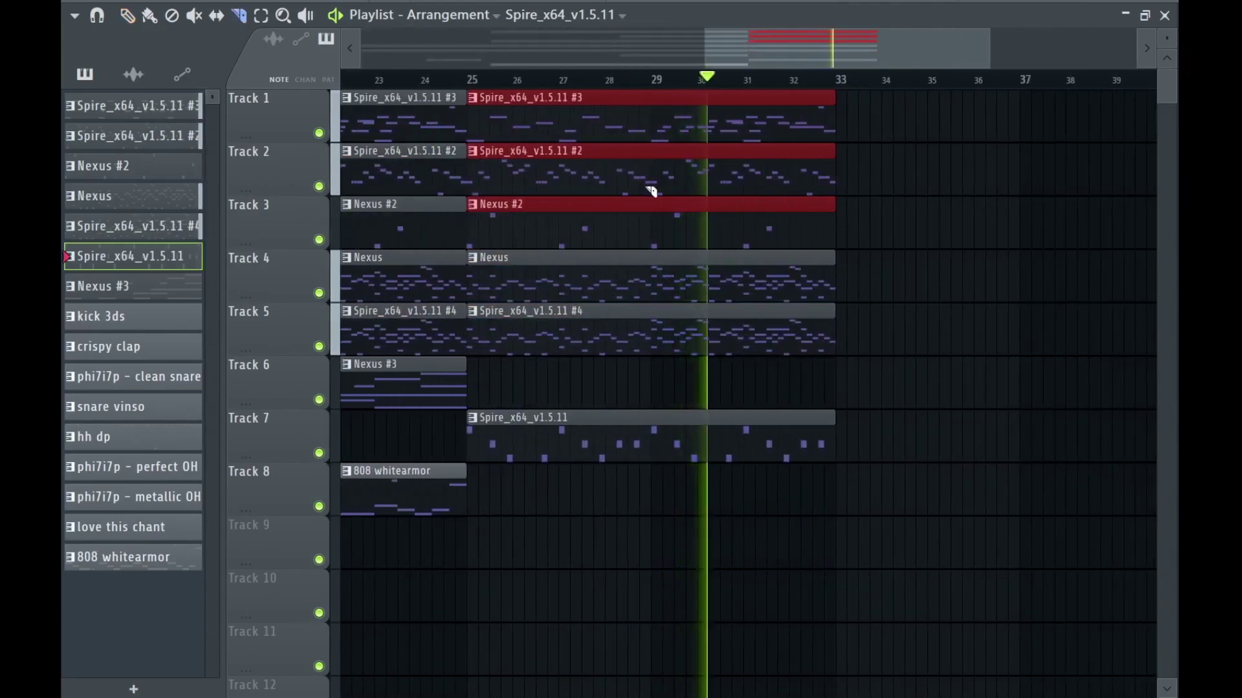
# Cut off the bar 25 Spire_x64_v1.5.11 #2 clip from bar 29 and the #3 clip from bar 31.
pyautogui.moveTo(651, 198); pyautogui.dragTo(652, 147)
pyautogui.press('b')
pyautogui.rightClick(751, 162)
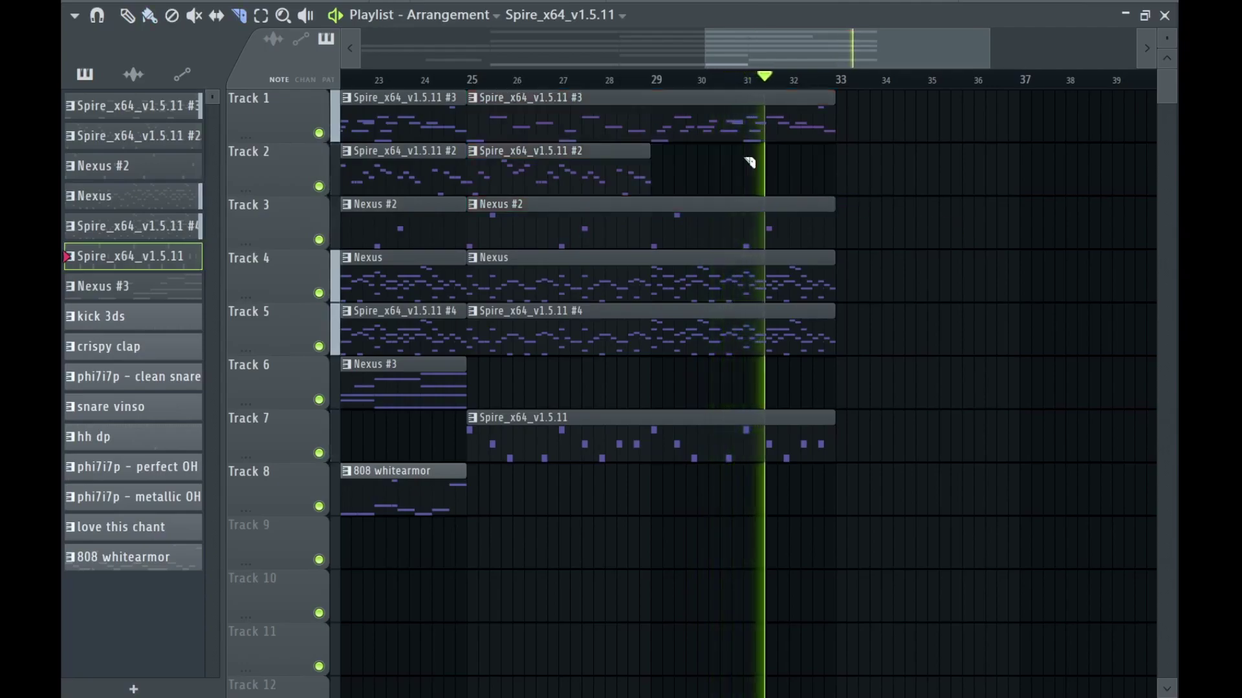
pyautogui.scroll(-3, 840, 186)
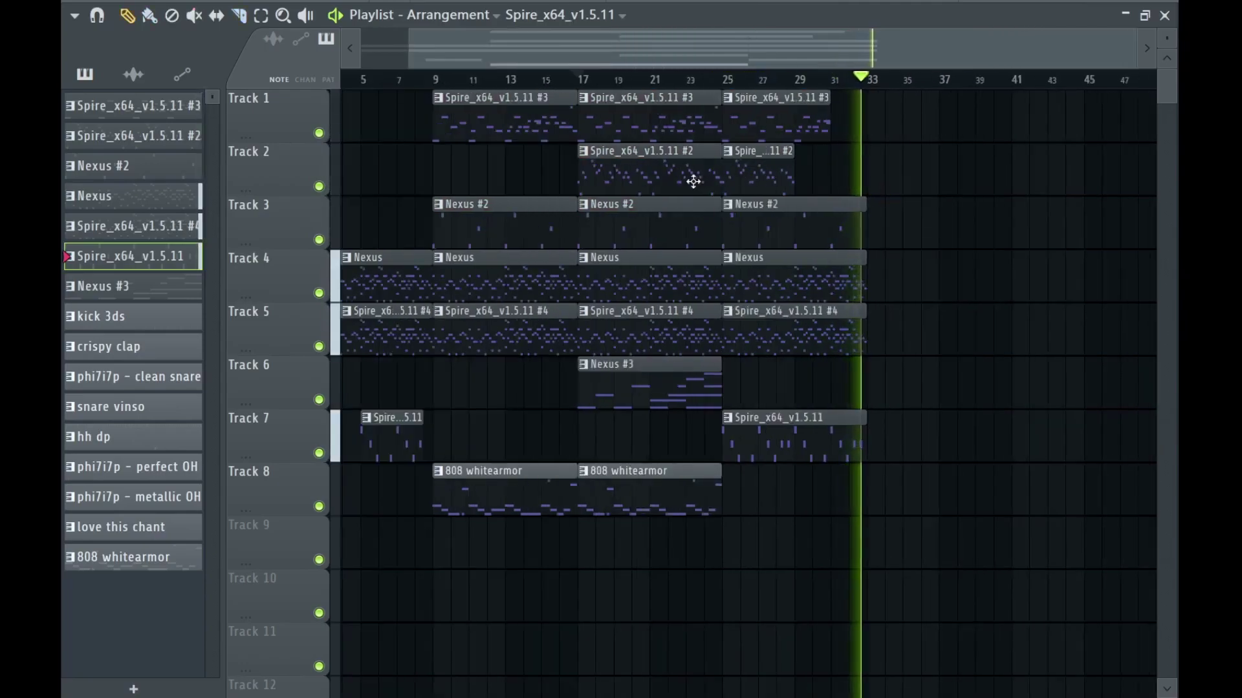
# Add a Spire_x64_v1.5.11 #3 clip on Track 1 at bar 33 and play from there.
pyautogui.click(955, 128)
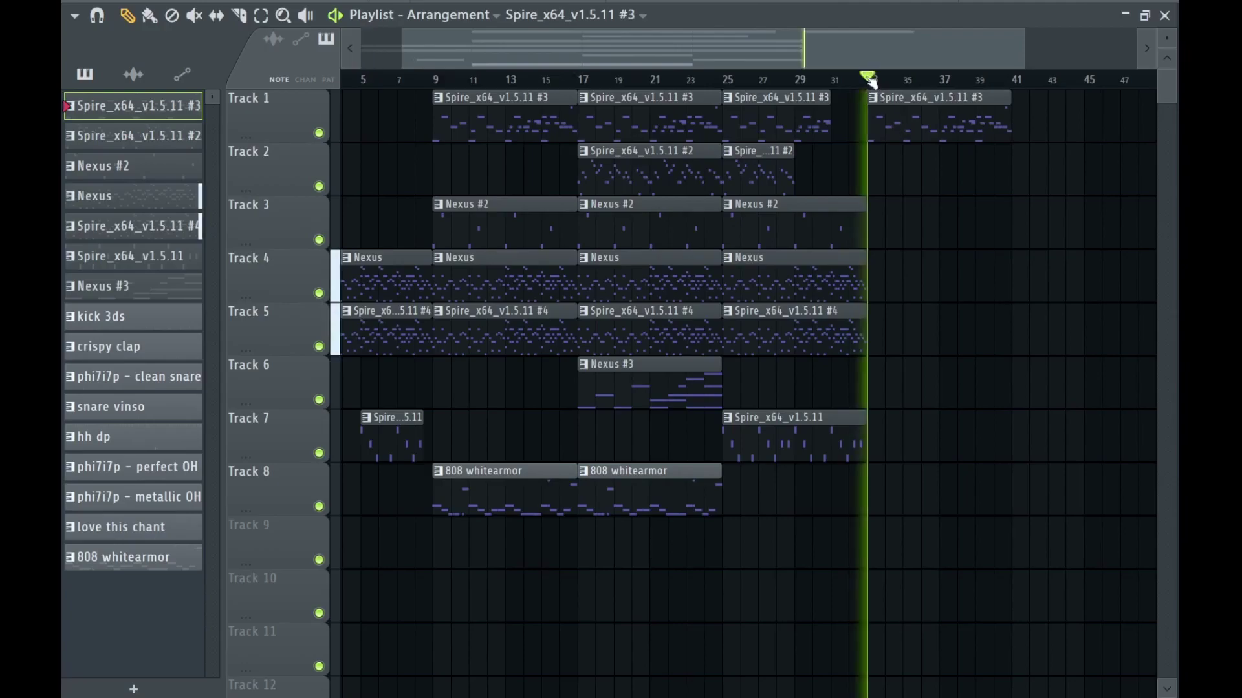
pyautogui.click(873, 82)
pyautogui.scroll(-1, 934, 335)
# Put a copy of the 808 whitearmor clip on Track 8 at bar 33 and trim its start to about bar 34.
pyautogui.hotkey('ctrl', 'b')
pyautogui.hotkey('ctrl', 'b')
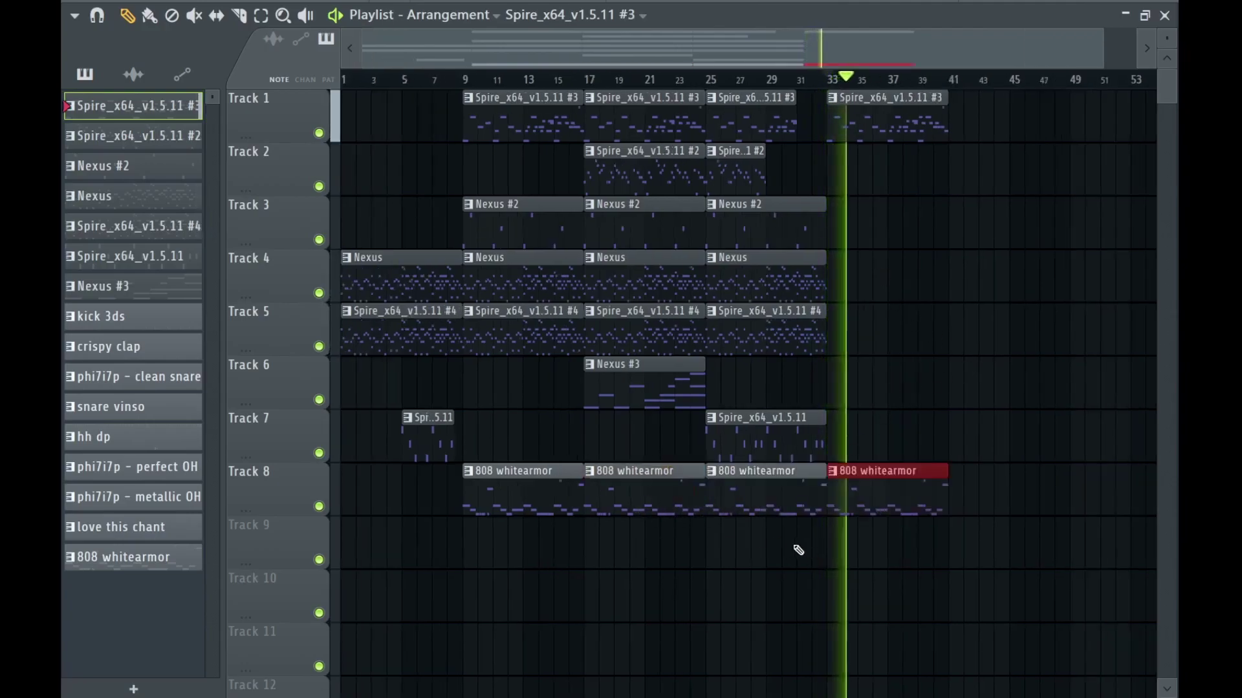
pyautogui.rightClick(790, 508)
pyautogui.scroll(3, 822, 505)
pyautogui.press('space')
pyautogui.press('space')
pyautogui.moveTo(836, 506); pyautogui.dragTo(898, 511)
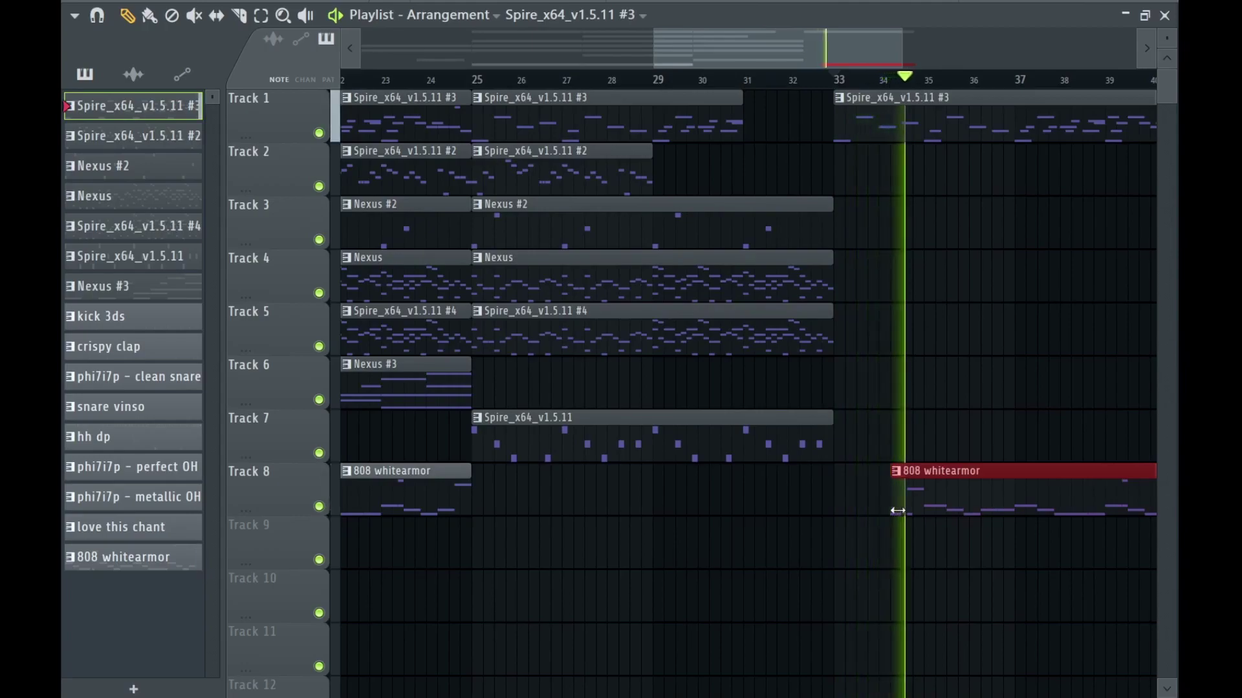
# Copy the Spire_x64_v1.5.11 #4 clip on Track 5 to bar 33 and duplicate the bar 33 clips on Tracks 1, 5 and 8 to bar 41.
pyautogui.scroll(-5, 919, 530)
pyautogui.click(678, 329)
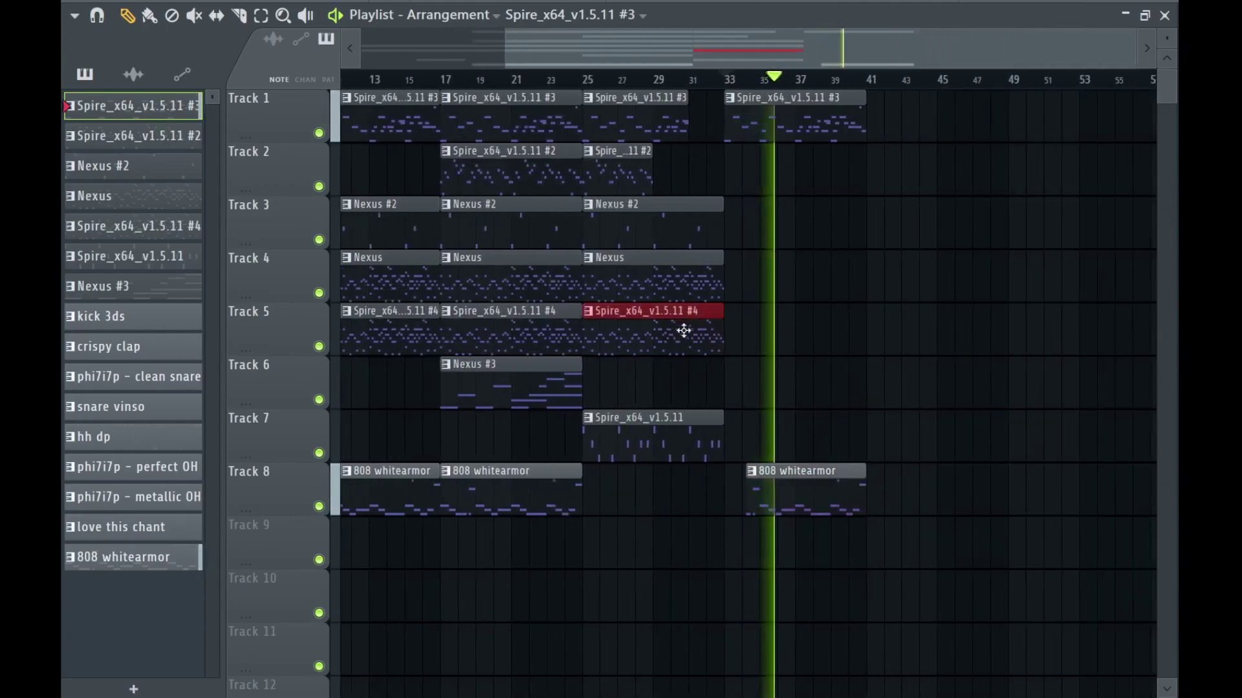
pyautogui.hotkey('ctrl', 'b')
pyautogui.rightClick(922, 349)
pyautogui.moveTo(850, 116); pyautogui.dragTo(734, 566)
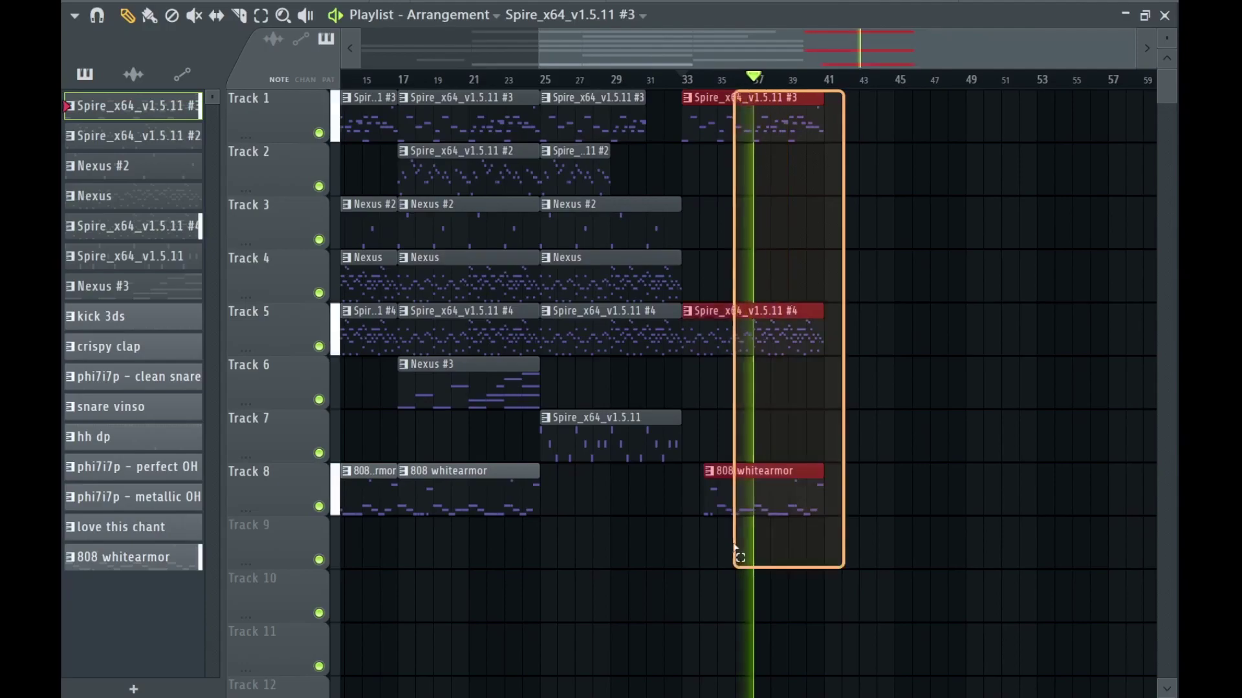
pyautogui.hotkey('ctrl', 'b')
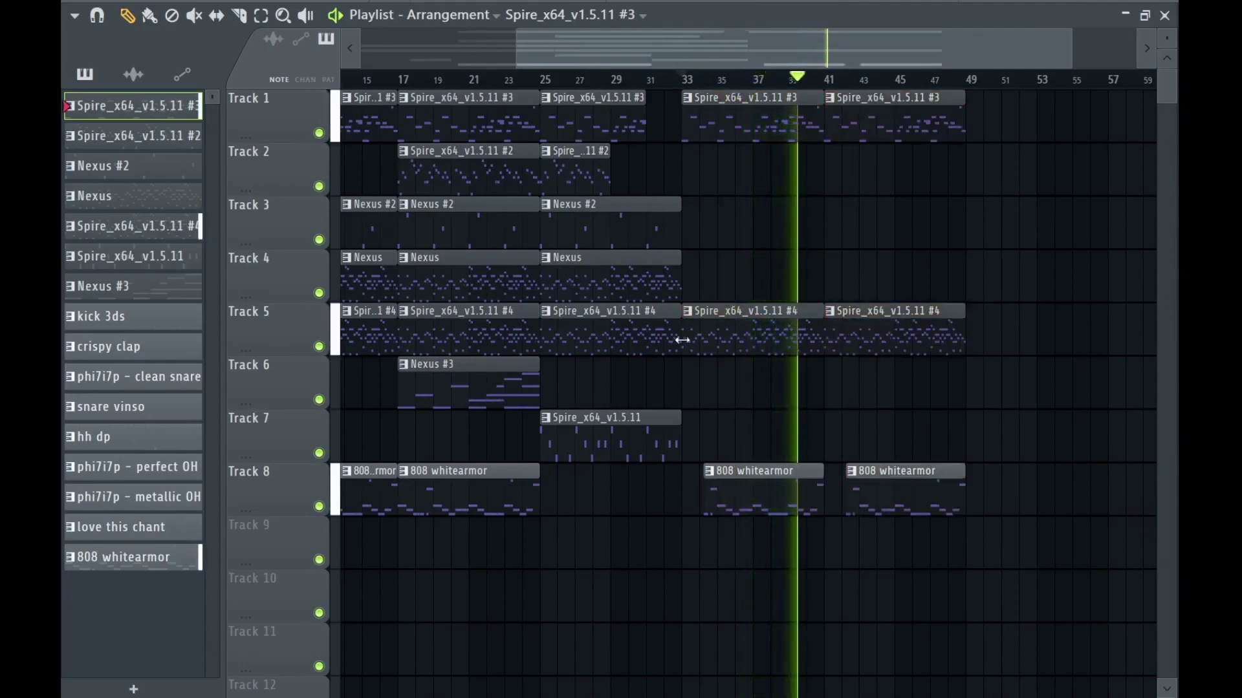
# Copy the Nexus #2 clip on Track 3 to bar 33 and fill bar 49 with copies on Tracks 1, 3, 5 and 8.
pyautogui.moveTo(591, 219); pyautogui.dragTo(725, 237)
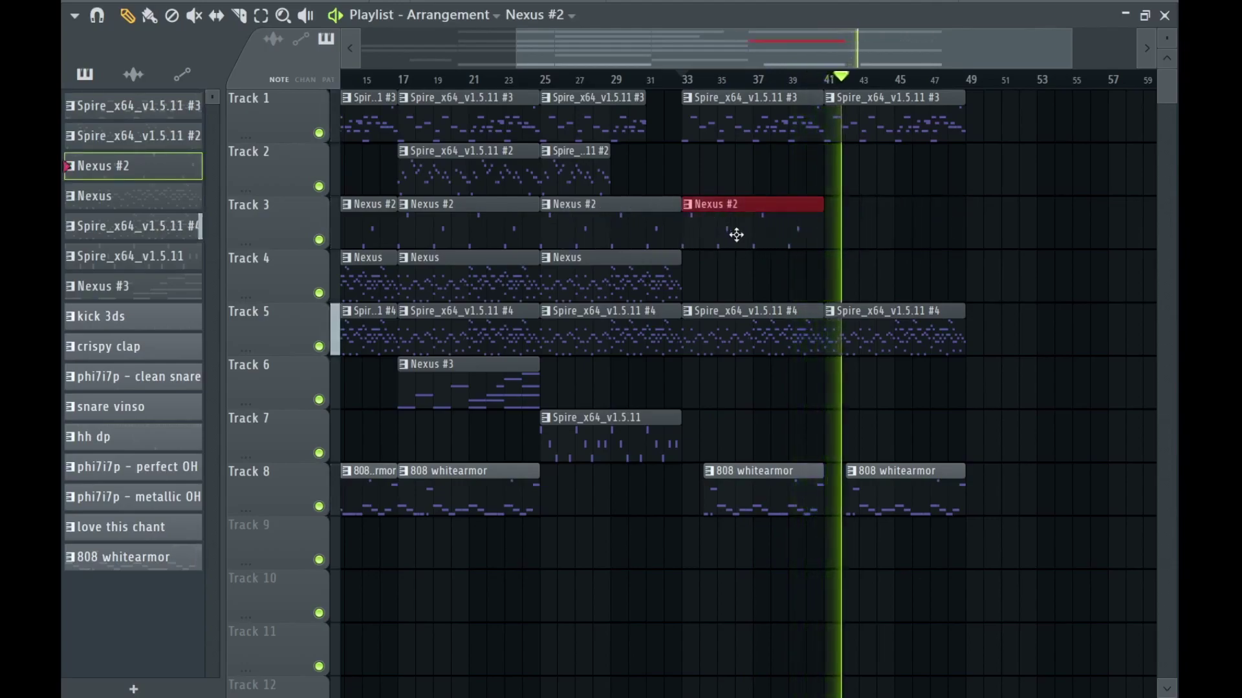
pyautogui.hotkey('ctrl', 'b')
pyautogui.moveTo(767, 120); pyautogui.dragTo(780, 579)
pyautogui.moveTo(776, 275); pyautogui.dragTo(799, 568)
pyautogui.scroll(3, 1092, 130)
pyautogui.moveTo(792, 118)
pyautogui.mouseDown()
pyautogui.moveTo(1092, 130)
pyautogui.moveTo(893, 150)
pyautogui.mouseUp()
pyautogui.scroll(-4, 892, 150)
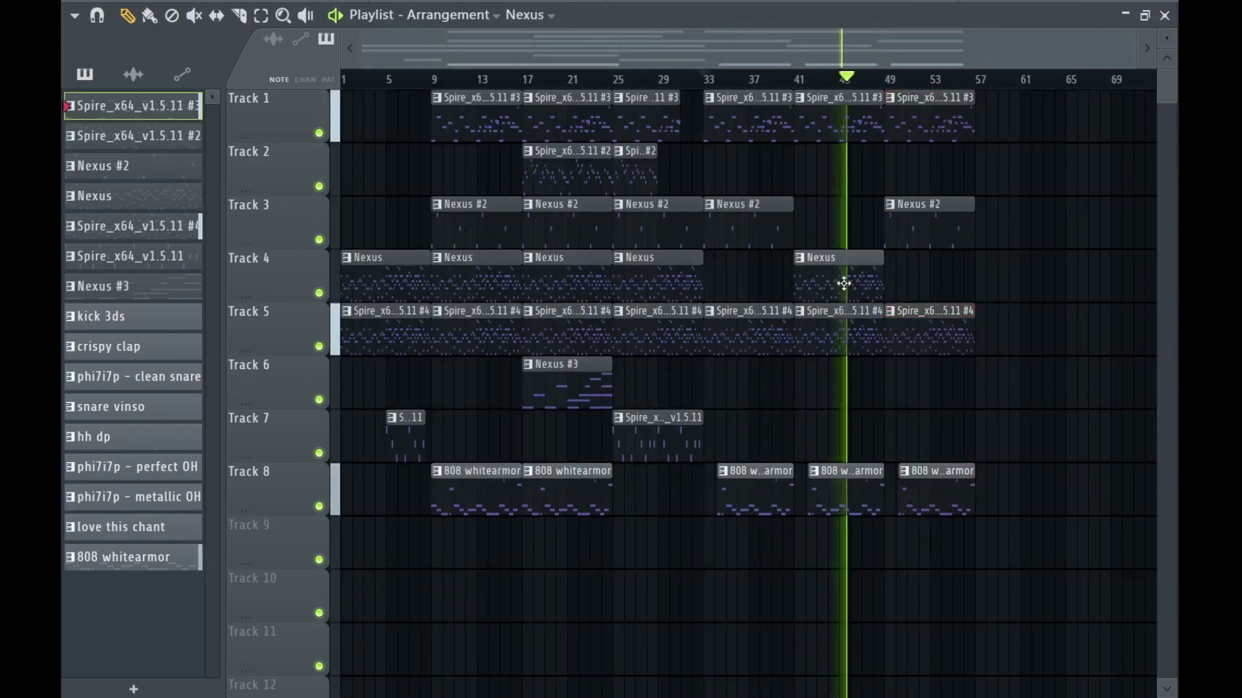
# Duplicate the Track 1, 5 and 8 clips to bar 57 and place the Nexus clip on Track 4 there instead of at bar 41.
pyautogui.scroll(3, 823, 283)
pyautogui.scroll(-3, 801, 276)
pyautogui.moveTo(834, 571); pyautogui.dragTo(989, 129)
pyautogui.scroll(3, 994, 133)
pyautogui.click(989, 129)
pyautogui.scroll(-3, 777, 269)
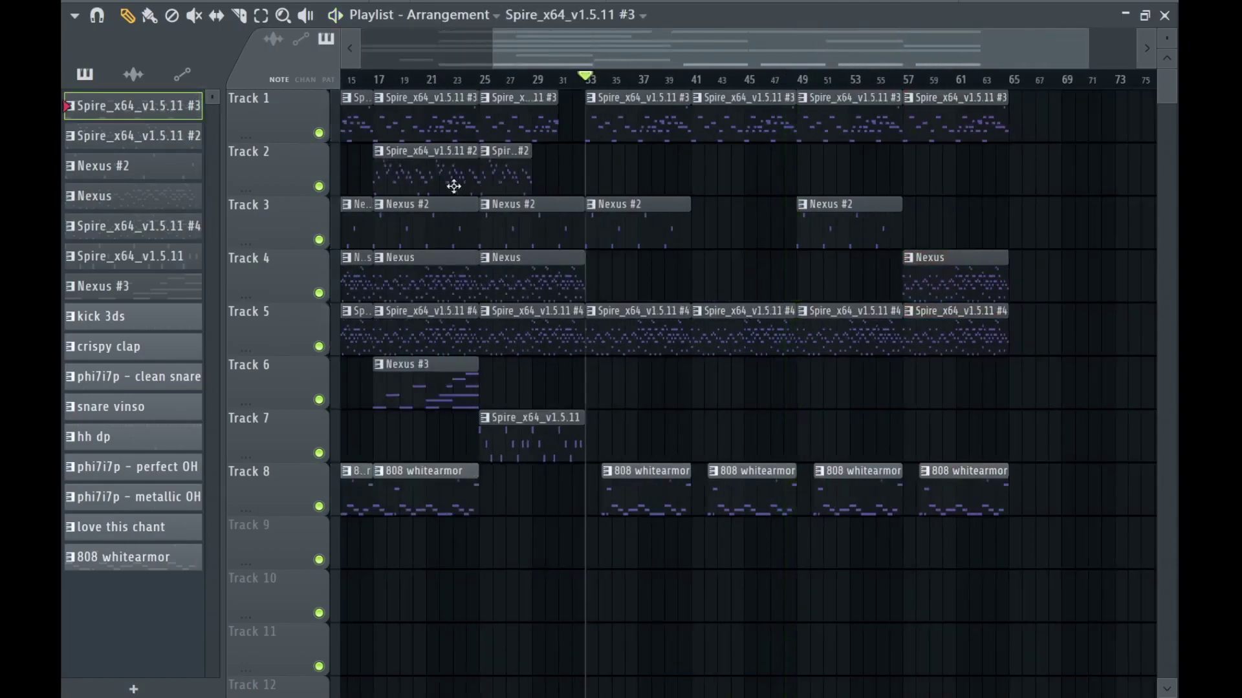
# Put Spire_x64_v1.5.11 #2 clips on Track 2 at bars 41 and 57 and play from about bar 41.
pyautogui.scroll(3, 710, 186)
pyautogui.moveTo(716, 188); pyautogui.dragTo(774, 188)
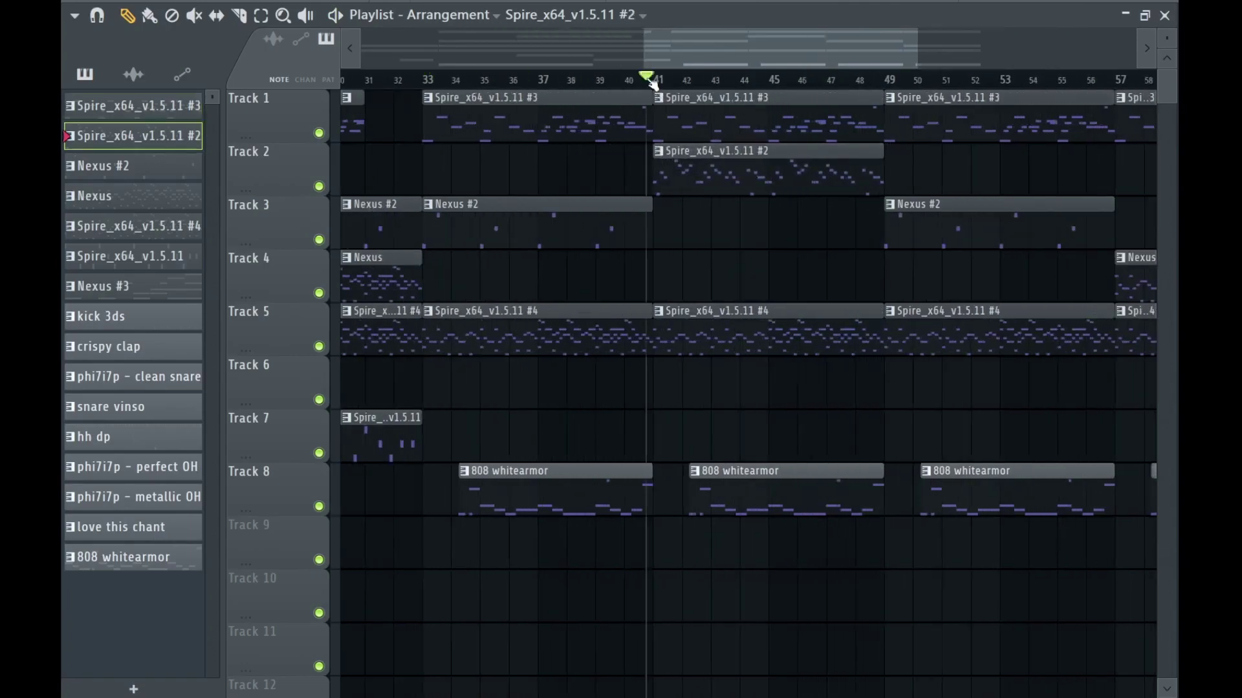
pyautogui.press('space')
pyautogui.scroll(-3, 658, 216)
pyautogui.moveTo(930, 182); pyautogui.dragTo(932, 182)
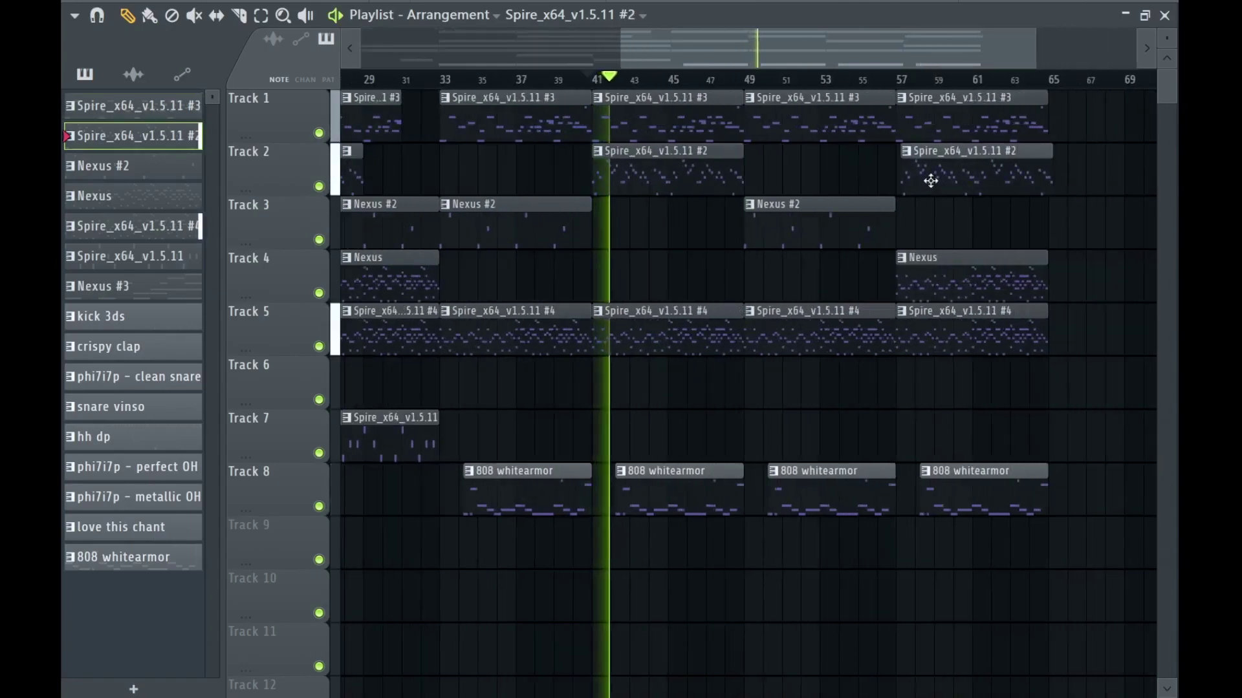
# Extend the second and fourth trimmed 808 whitearmor clips back to bars 41 and 57 and shorten their ends by about half a bar.
pyautogui.scroll(3, 817, 362)
pyautogui.keyDown('ctrl'); pyautogui.click(822, 491); pyautogui.keyUp('ctrl')
pyautogui.scroll(-2, 918, 550)
pyautogui.keyDown('ctrl'); pyautogui.click(1037, 479); pyautogui.keyUp('ctrl')
pyautogui.scroll(4, 842, 501)
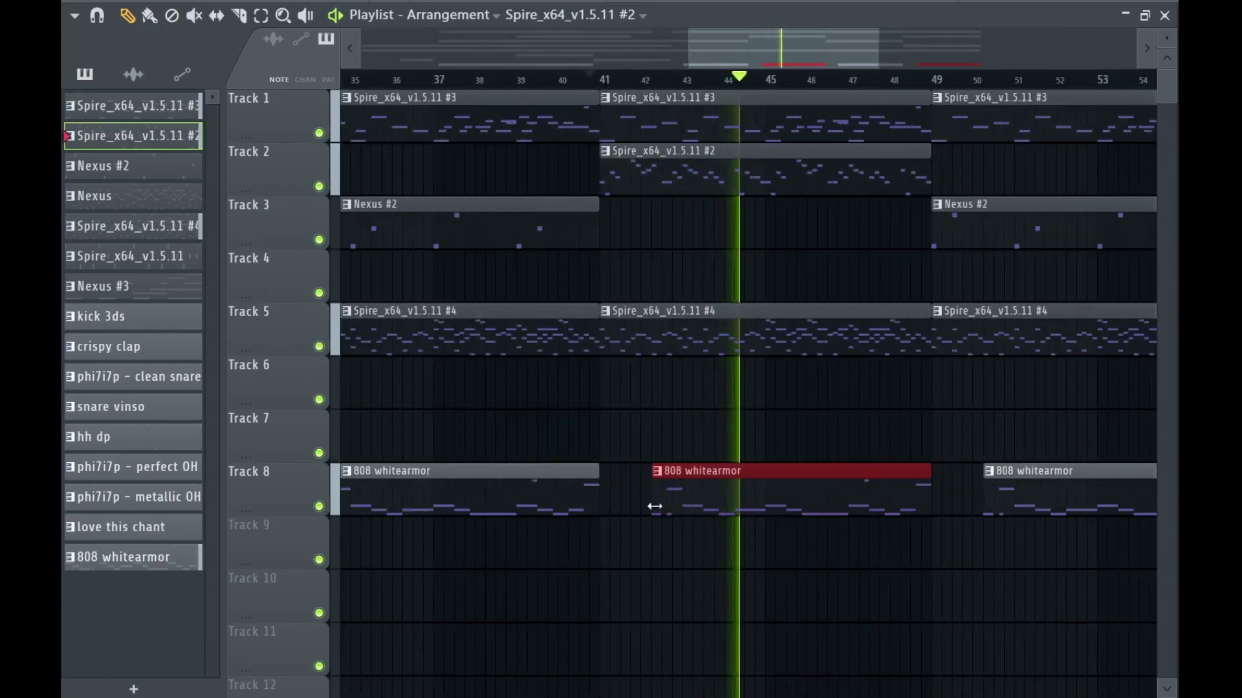
pyautogui.scroll(-3, 710, 375)
pyautogui.scroll(4, 767, 486)
pyautogui.scroll(3, 756, 479)
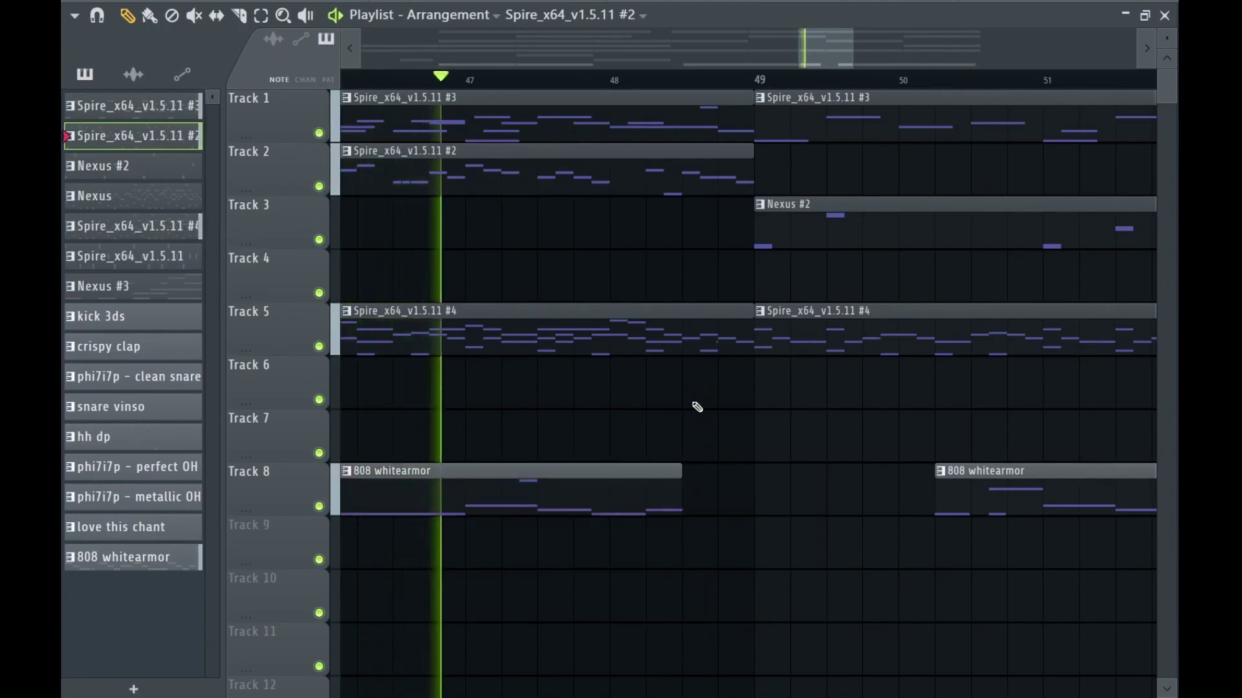
pyautogui.scroll(-4, 711, 408)
pyautogui.scroll(-3, 674, 397)
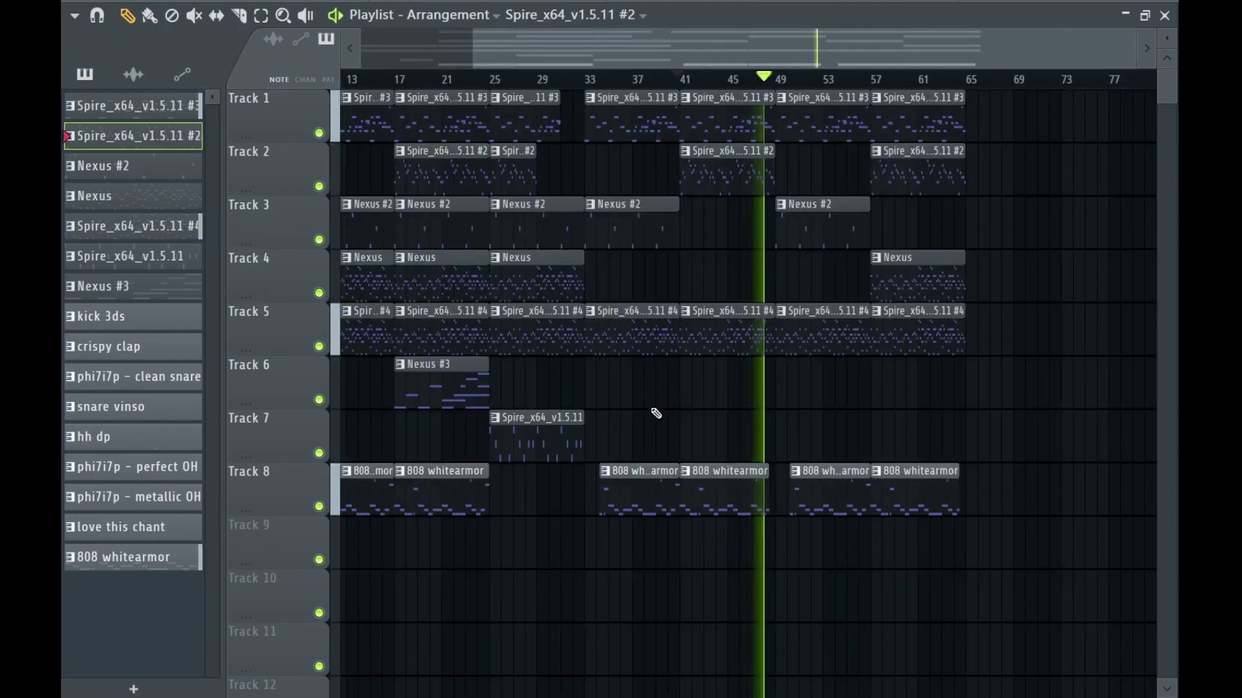
# Place kick 3ds clips on Track 9 at bars 17, 41 and 57.
pyautogui.scroll(-3, 656, 458)
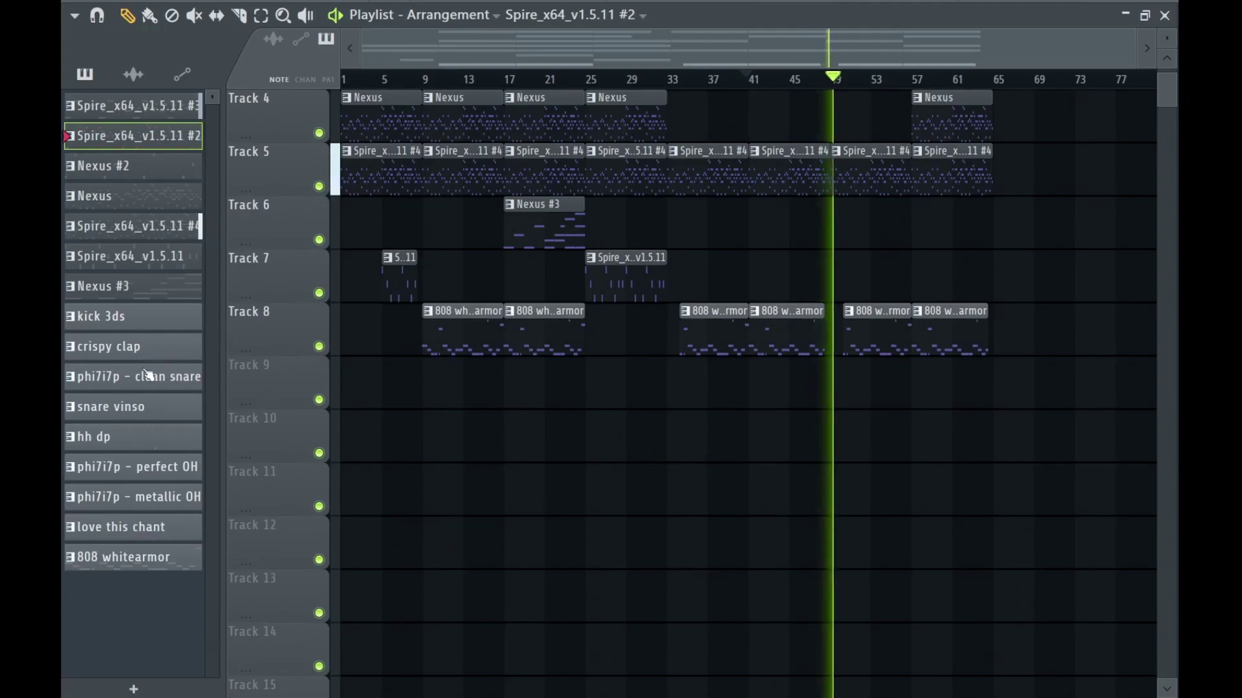
pyautogui.click(116, 316)
pyautogui.click(494, 388)
pyautogui.scroll(3, 494, 388)
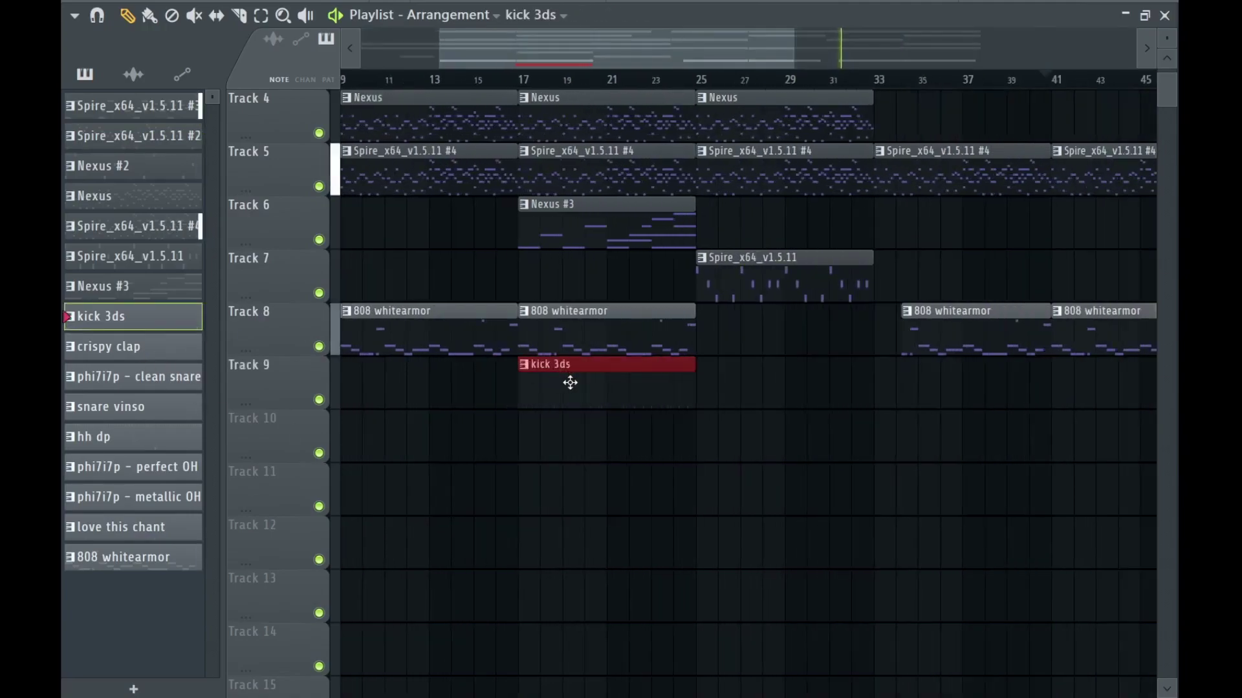
pyautogui.scroll(-3, 570, 382)
pyautogui.scroll(3, 799, 421)
pyautogui.moveTo(805, 395)
pyautogui.mouseDown()
pyautogui.moveTo(729, 383)
pyautogui.moveTo(919, 392)
pyautogui.mouseUp()
pyautogui.scroll(-3, 727, 393)
pyautogui.scroll(2, 919, 392)
pyautogui.scroll(-3, 904, 385)
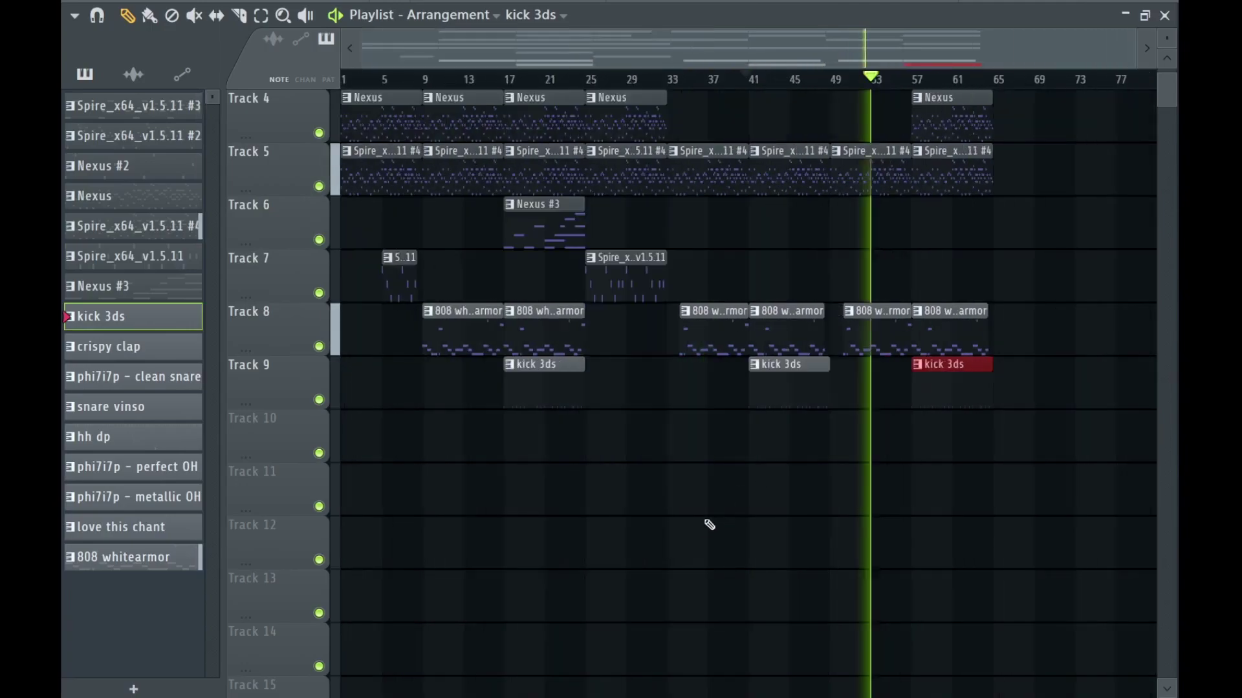
# Place the crispy clap pattern on Track 10 at bar 9 and repeat it up to bar 73.
pyautogui.moveTo(143, 354); pyautogui.dragTo(425, 437)
pyautogui.hotkey('ctrl', 'b')
pyautogui.hotkey('ctrl', 'b')
pyautogui.hotkey('ctrl', 'b')
pyautogui.hotkey('ctrl', 'b')
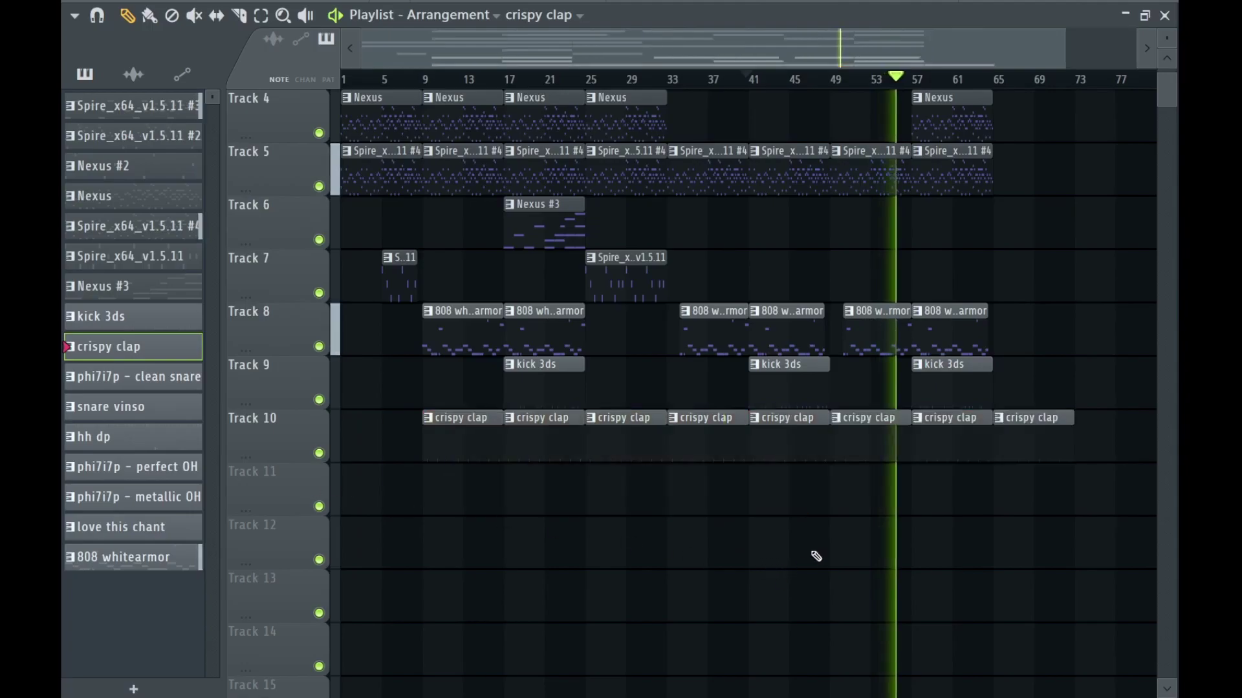
# Place the patterns from phi7i7p - clean snare to love this chant on Tracks 11 to 16 at bar 17, extending snare vinso to bar 25.
pyautogui.scroll(3, 823, 505)
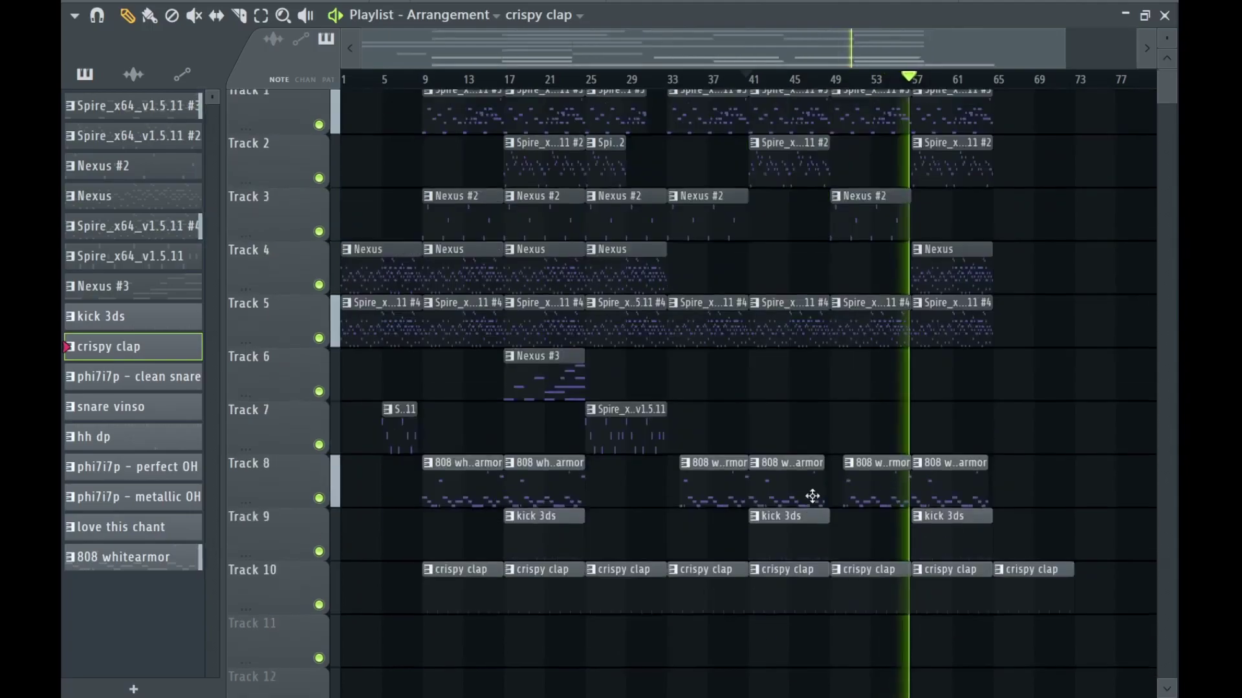
pyautogui.scroll(-4, 817, 486)
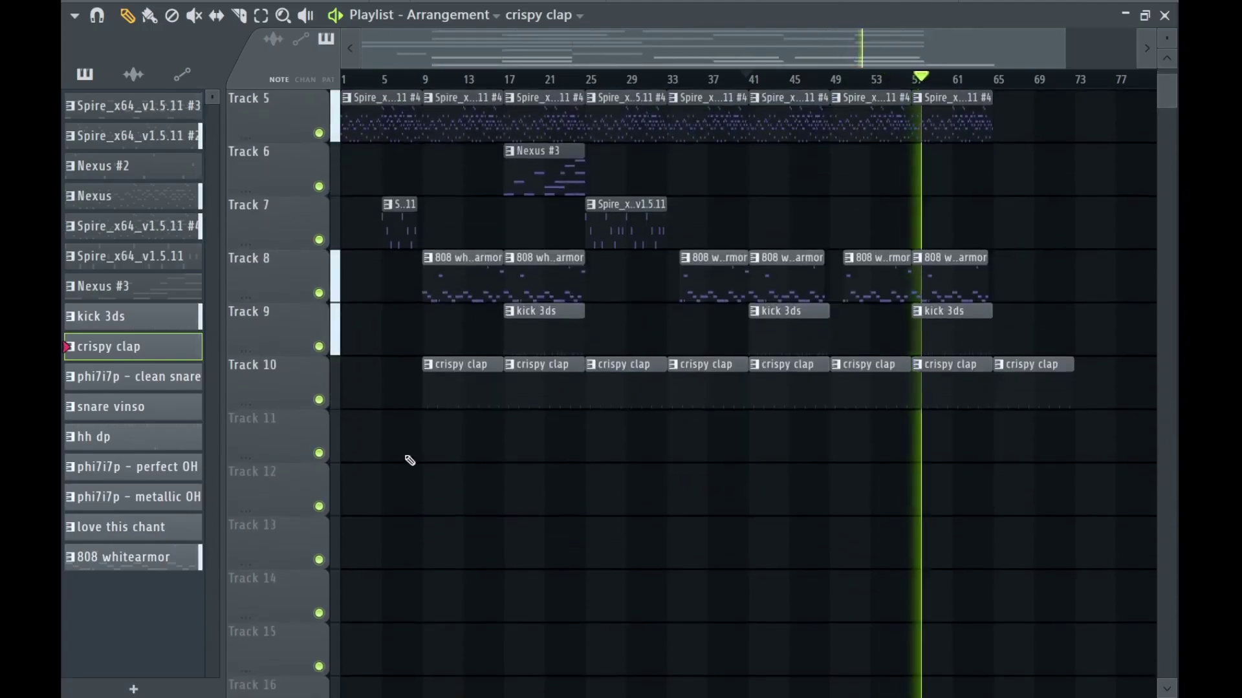
pyautogui.keyDown('shift'); pyautogui.click(129, 533); pyautogui.keyUp('shift')
pyautogui.moveTo(118, 381); pyautogui.dragTo(570, 431)
pyautogui.scroll(3, 506, 474)
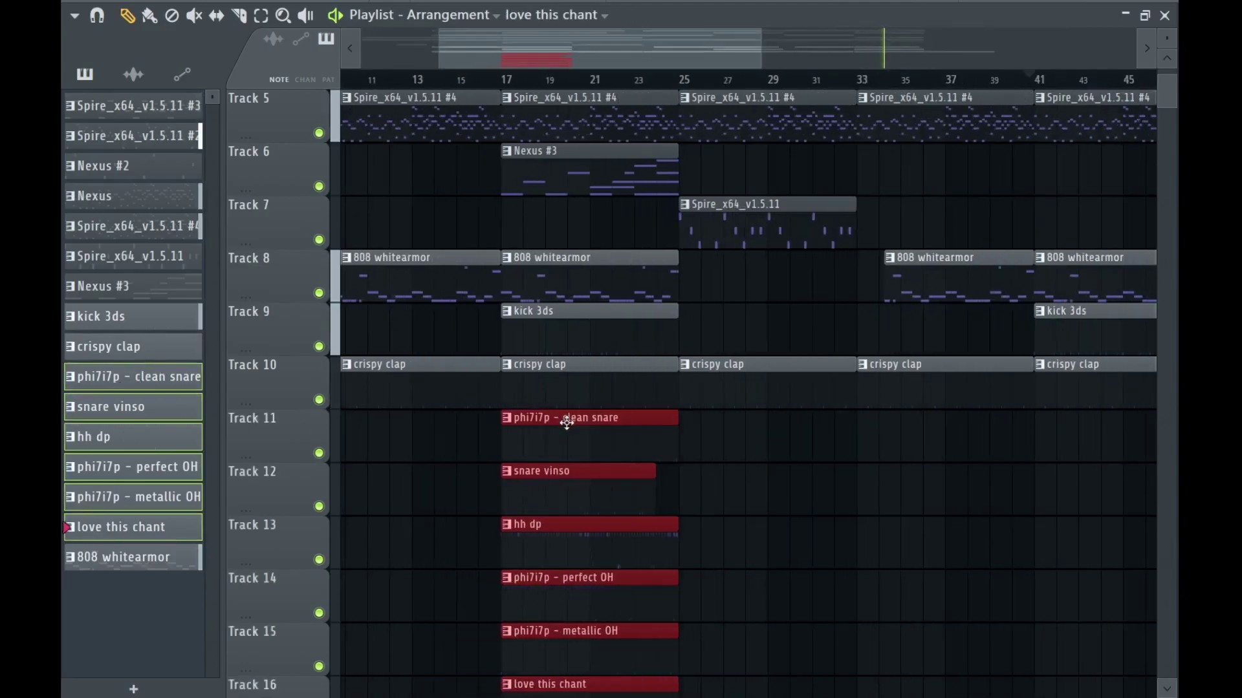
pyautogui.click(567, 422)
pyautogui.scroll(3, 633, 497)
pyautogui.scroll(-8, 669, 496)
pyautogui.scroll(1, 604, 457)
pyautogui.scroll(3, 540, 435)
pyautogui.hscroll(-3, 562, 448)
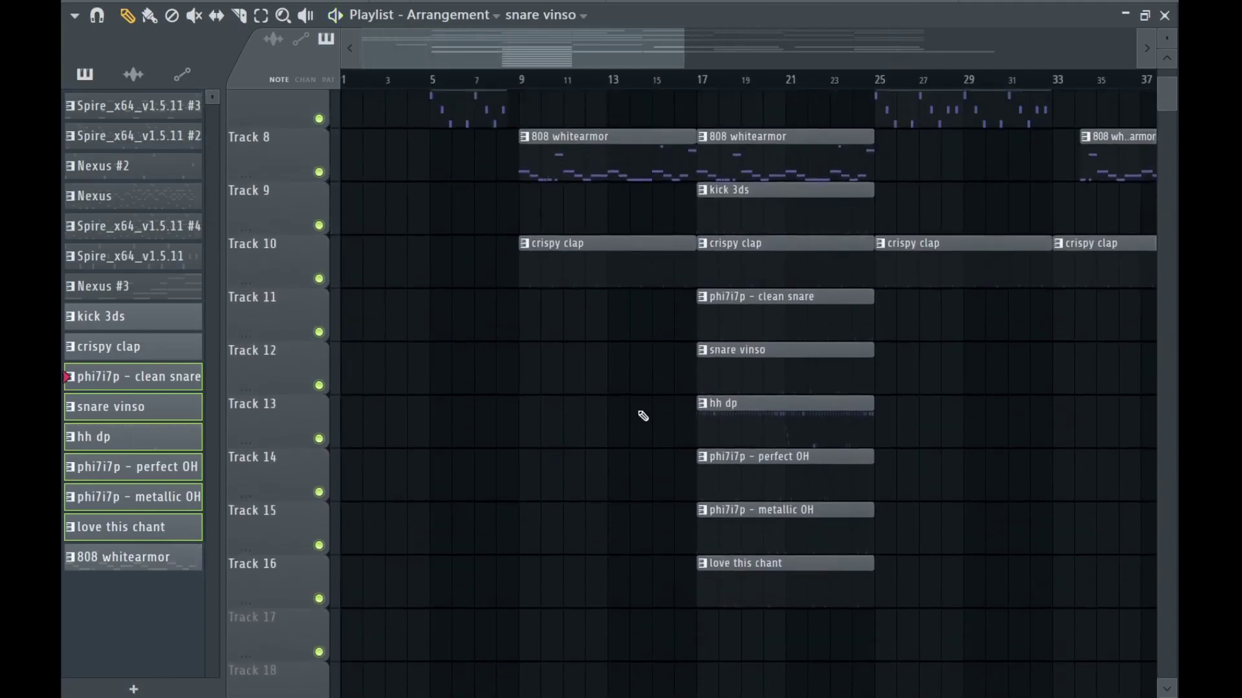
# Copy the bar 17 clips on Tracks 12 to 16 to bar 9, clear the selection and start playback.
pyautogui.moveTo(673, 384); pyautogui.dragTo(913, 642)
pyautogui.moveTo(768, 374); pyautogui.dragTo(535, 349)
pyautogui.scroll(3, 547, 355)
pyautogui.hotkey('ctrl', 'd')
pyautogui.press('space')
# Set the 808 whitearmor mixer volume to -2.3 dB and pan the love this chant track slightly left.
pyautogui.press('F9')
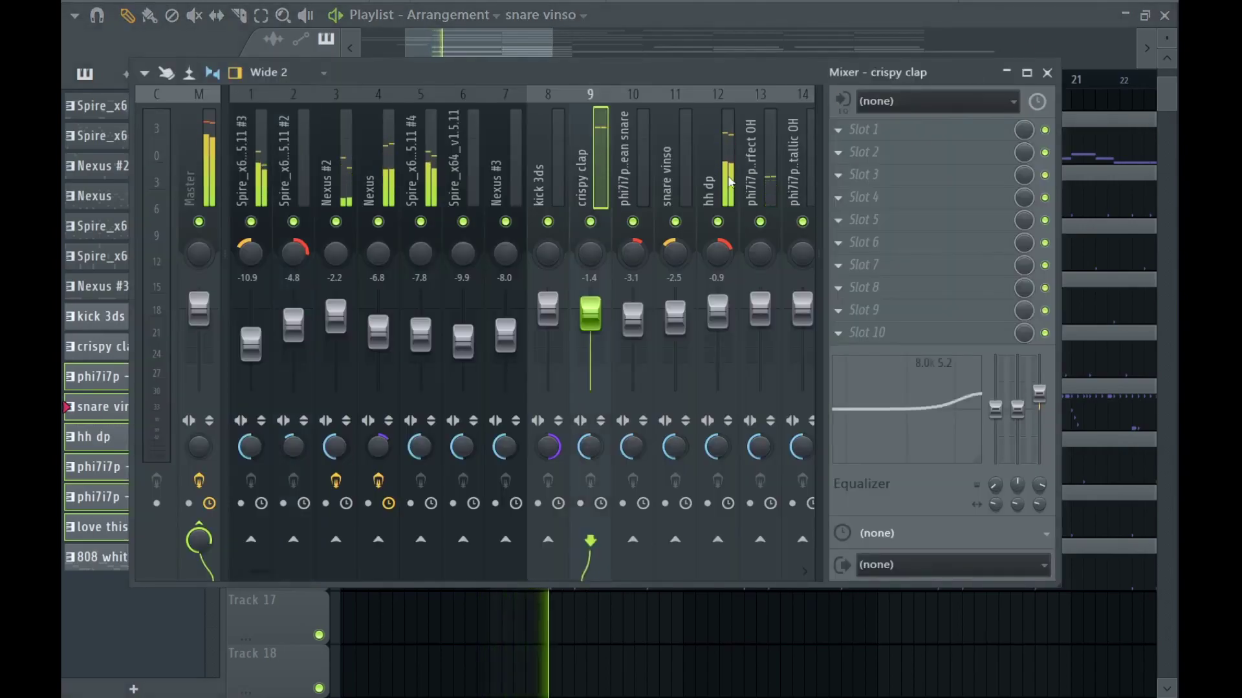
pyautogui.scroll(-3, 735, 181)
pyautogui.click(763, 291)
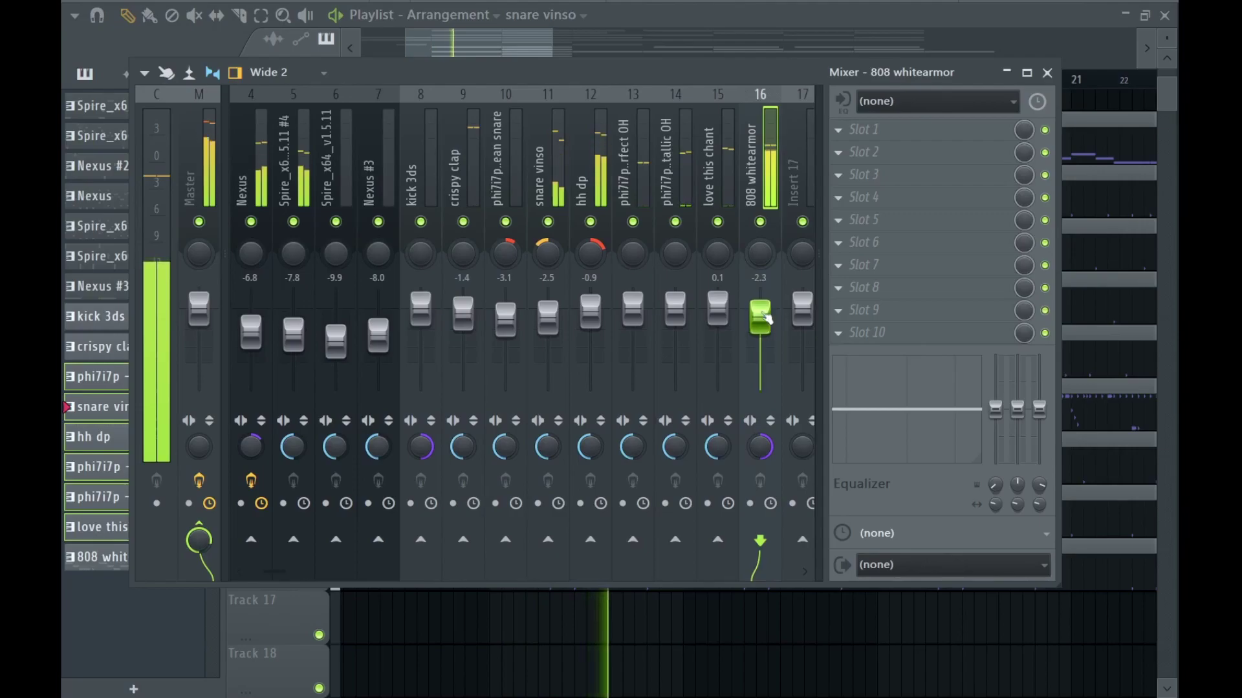
pyautogui.click(711, 172)
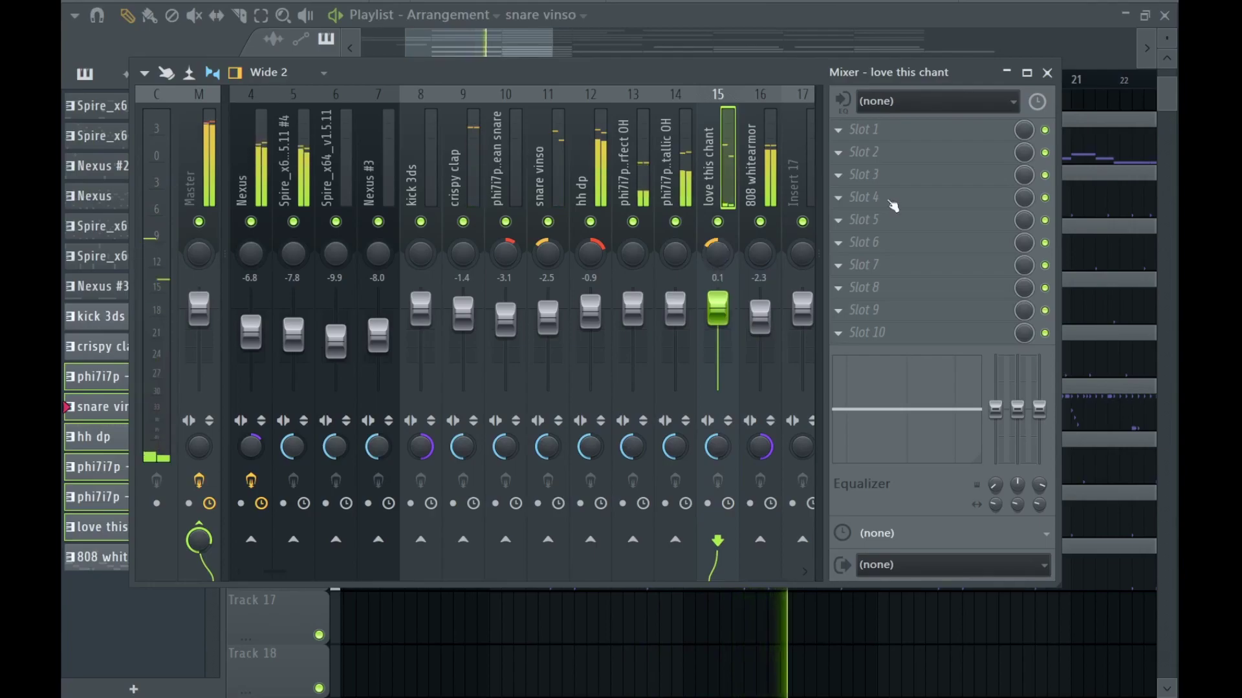
pyautogui.click(1047, 73)
# Cut off the bar 9 clips on Tracks 8 and 12 to 16 at the middle of bar 16 and delete the leftover ends.
pyautogui.scroll(3, 735, 346)
pyautogui.scroll(2, 699, 238)
pyautogui.click(741, 158)
pyautogui.rightClick(738, 158)
pyautogui.press('c')
pyautogui.moveTo(737, 156); pyautogui.dragTo(749, 98)
pyautogui.press('p')
pyautogui.rightClick(775, 119)
pyautogui.press('t')
pyautogui.press('space')
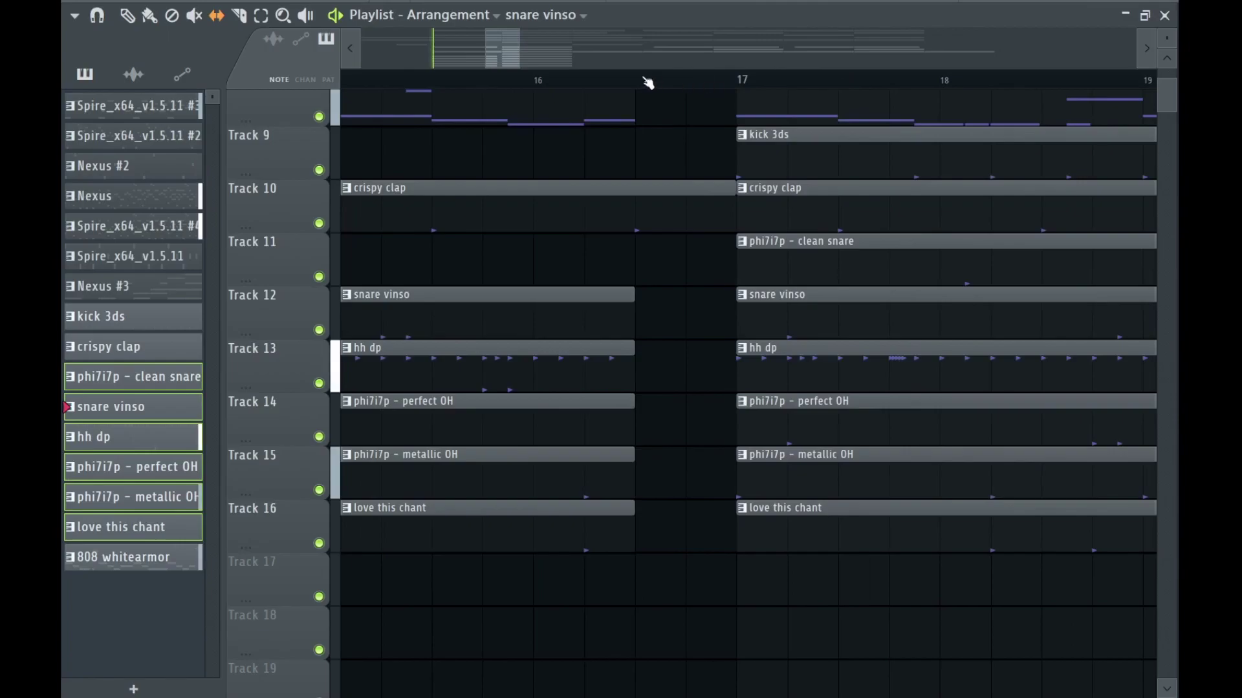
# Play from the middle of bar 16 into the bar 17 section and look over the arrangement.
pyautogui.click(646, 81)
pyautogui.press('space')
pyautogui.scroll(-3, 653, 288)
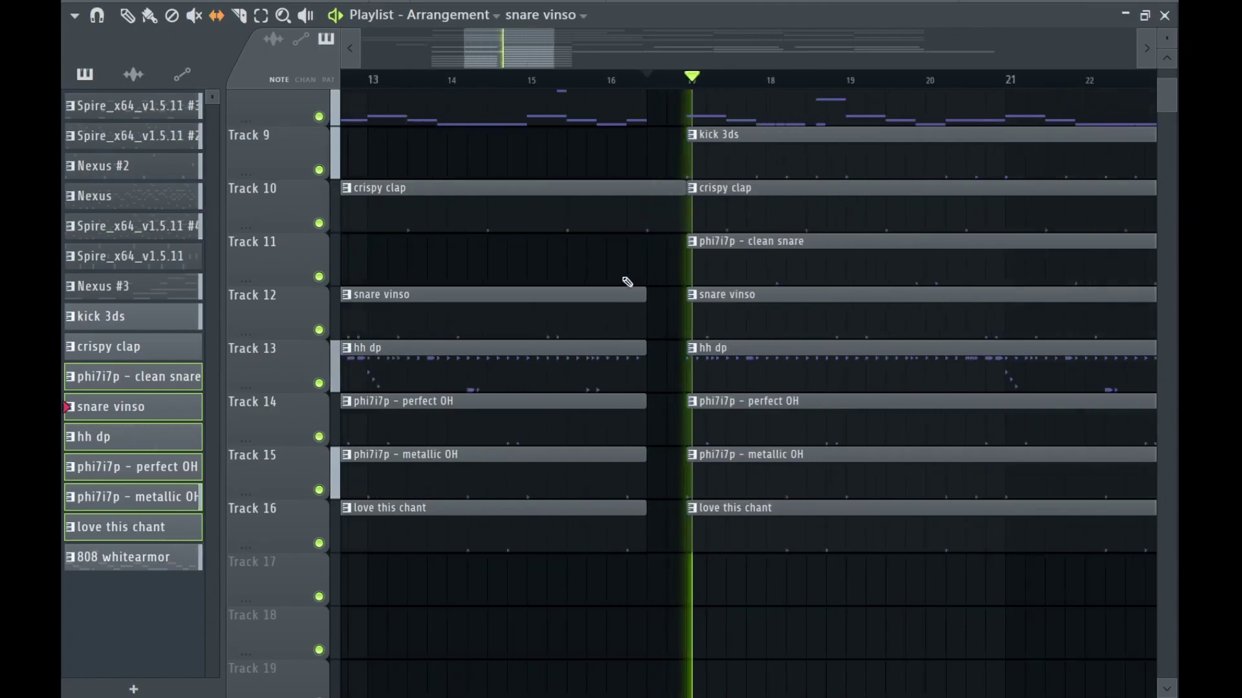
pyautogui.scroll(-4, 627, 269)
pyautogui.scroll(-2, 673, 321)
pyautogui.scroll(1, 646, 372)
pyautogui.scroll(2, 646, 405)
pyautogui.scroll(-3, 648, 391)
pyautogui.scroll(3, 690, 413)
pyautogui.scroll(-4, 785, 427)
pyautogui.scroll(-1, 763, 342)
pyautogui.scroll(3, 808, 307)
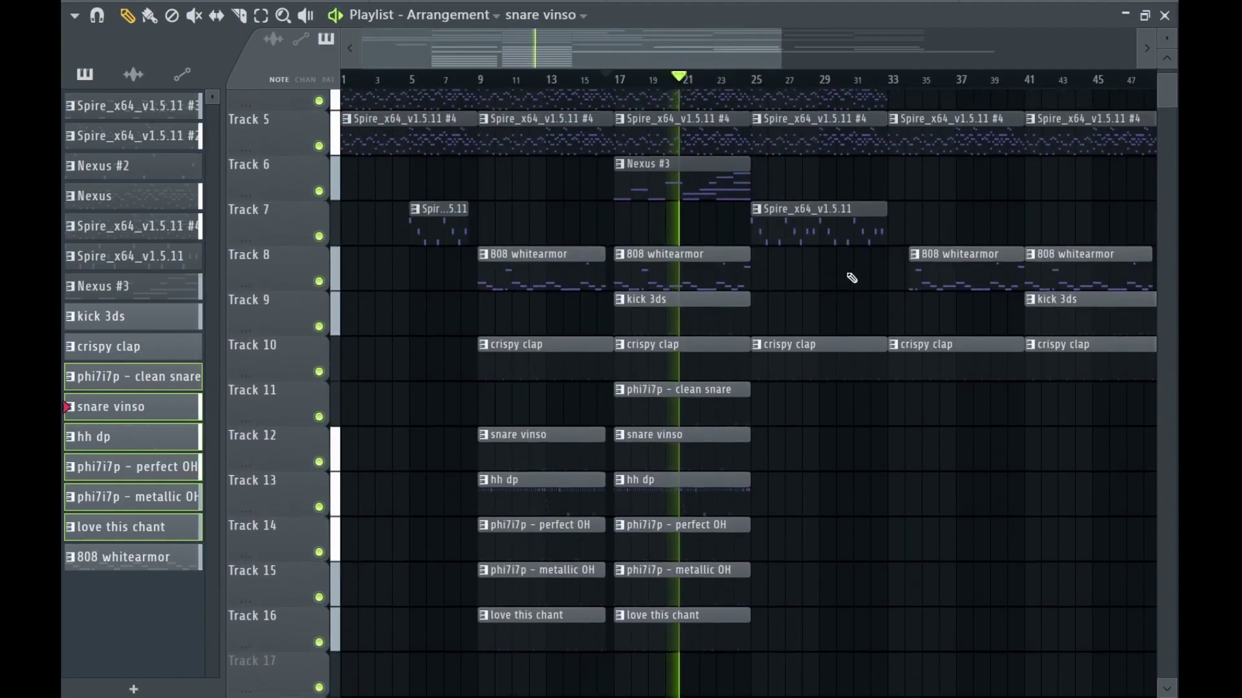
# Lower the phi7i7p - clean snare mixer track to -4.5 dB.
pyautogui.scroll(-1, 850, 275)
pyautogui.press('F9')
pyautogui.click(502, 173)
pyautogui.moveTo(501, 349); pyautogui.dragTo(507, 387)
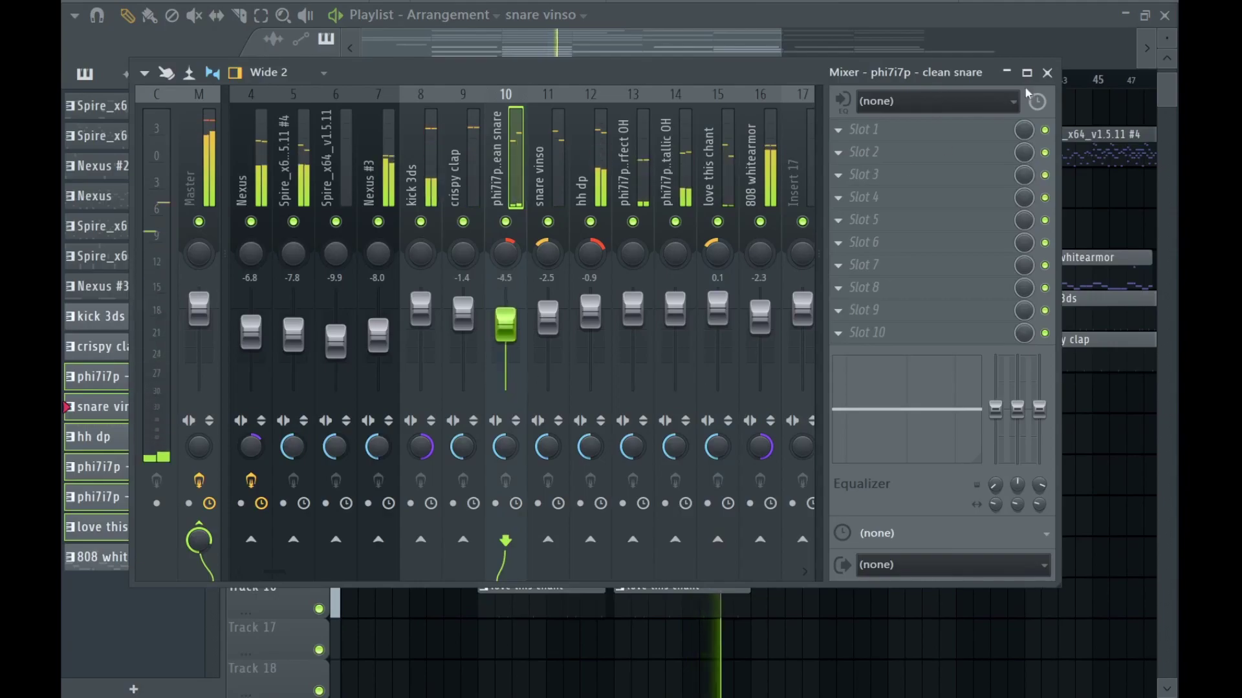
pyautogui.click(1046, 72)
# Copy the hh dp clip on Track 13 to bar 25 and add a snare vinso clip on Track 12 starting shortly before bar 29.
pyautogui.scroll(-1, 754, 291)
pyautogui.scroll(1, 718, 299)
pyautogui.scroll(-2, 711, 298)
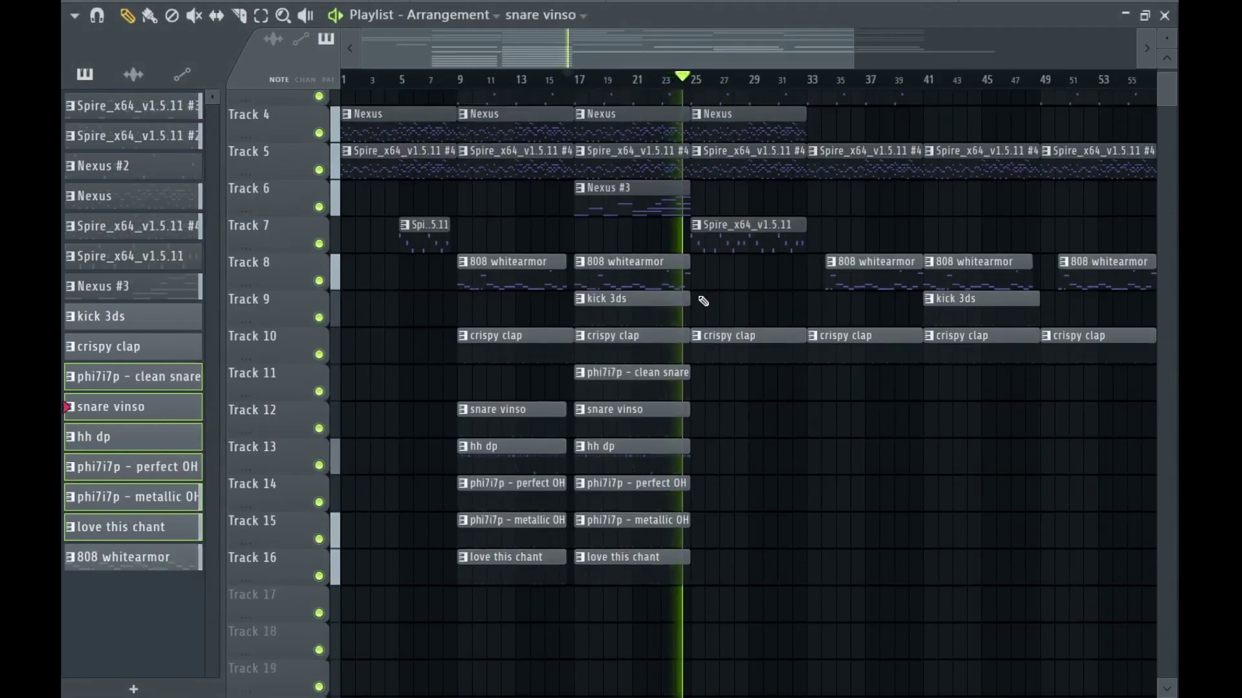
pyautogui.scroll(1, 699, 310)
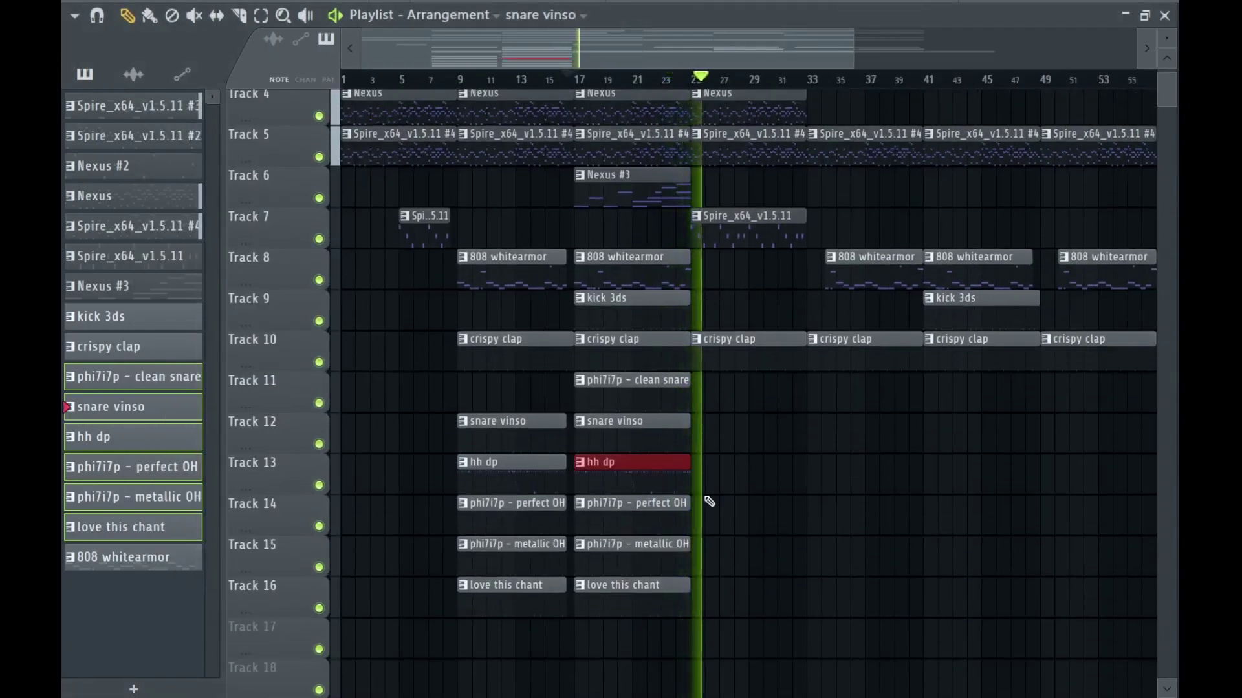
pyautogui.scroll(2, 725, 463)
pyautogui.moveTo(639, 443); pyautogui.dragTo(776, 449)
pyautogui.scroll(2, 931, 448)
pyautogui.scroll(1, 868, 446)
pyautogui.scroll(-1, 862, 438)
# Cut off the snare vinso, hh dp and Track 7 Spire_x64_v1.5.11 clips at the middle of bar 32.
pyautogui.moveTo(851, 402); pyautogui.dragTo(851, 554)
pyautogui.rightClick(872, 475)
pyautogui.rightClick(880, 444)
pyautogui.moveTo(899, 240); pyautogui.dragTo(852, 261)
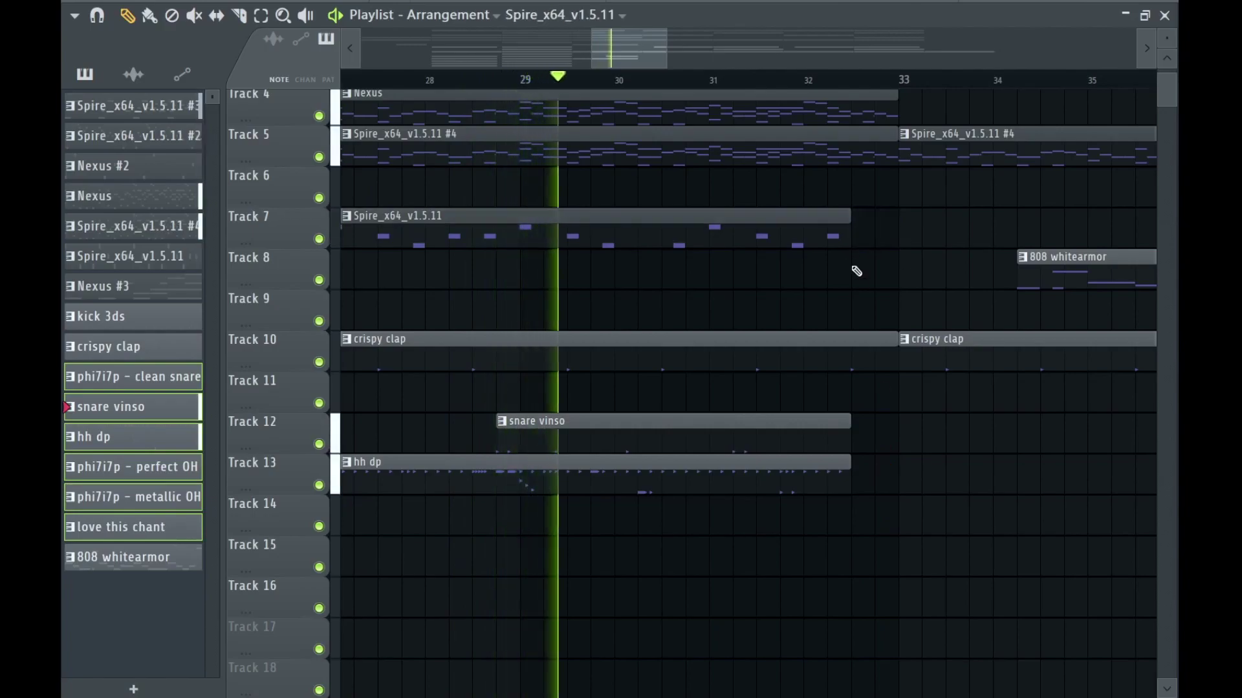
# Copy the phi7i7p - metallic OH clip on Track 15 to bar 25, slice it at bar 29 and delete its first half.
pyautogui.scroll(-5, 923, 518)
pyautogui.moveTo(663, 576); pyautogui.dragTo(622, 537)
pyautogui.hotkey('ctrl', 'b')
pyautogui.scroll(5, 699, 631)
pyautogui.press('c')
pyautogui.moveTo(752, 534); pyautogui.dragTo(752, 583)
pyautogui.scroll(1, 715, 569)
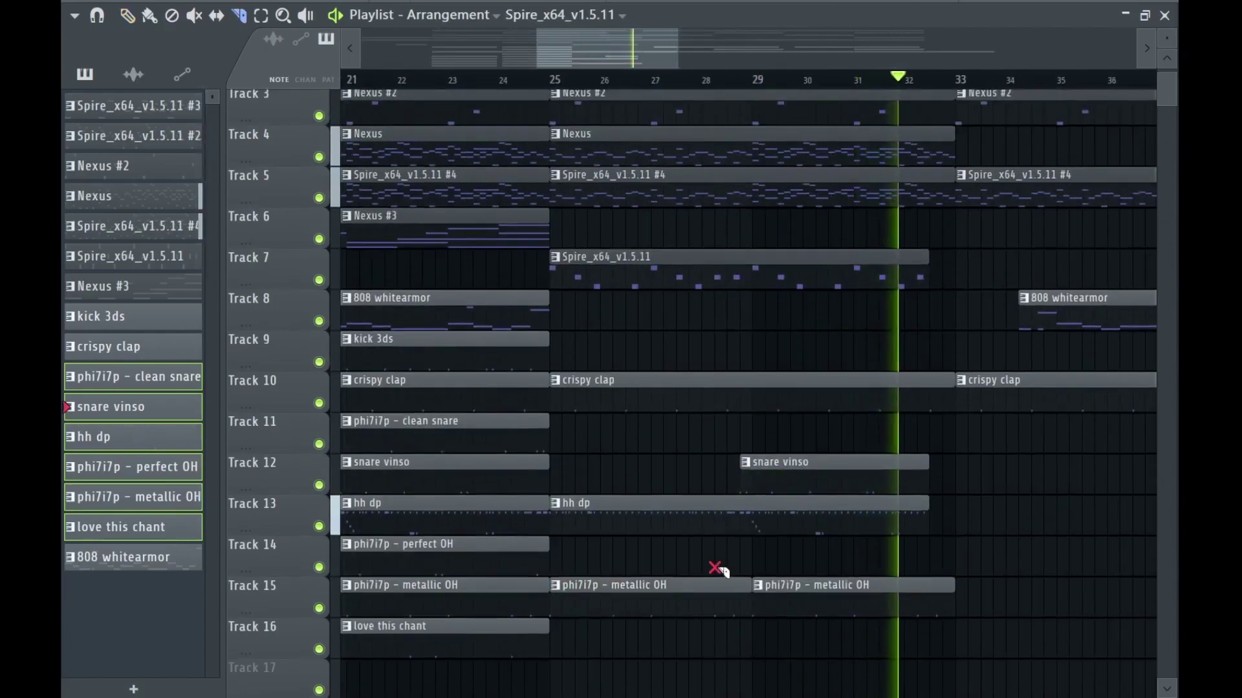
pyautogui.press('d')
pyautogui.click(667, 585)
# Add phi7i7p - metallic OH on Track 15 and hh dp on Track 13 at bar 33 and duplicate both clips to bar 41.
pyautogui.scroll(-4, 656, 641)
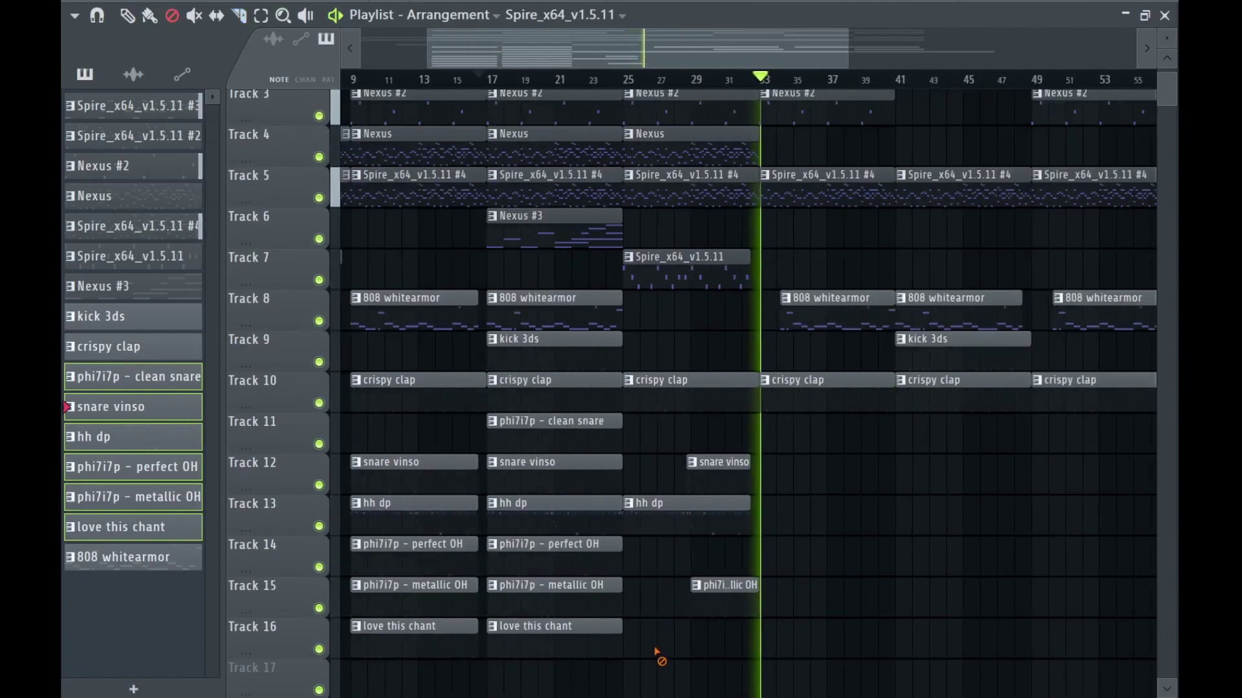
pyautogui.scroll(1, 835, 608)
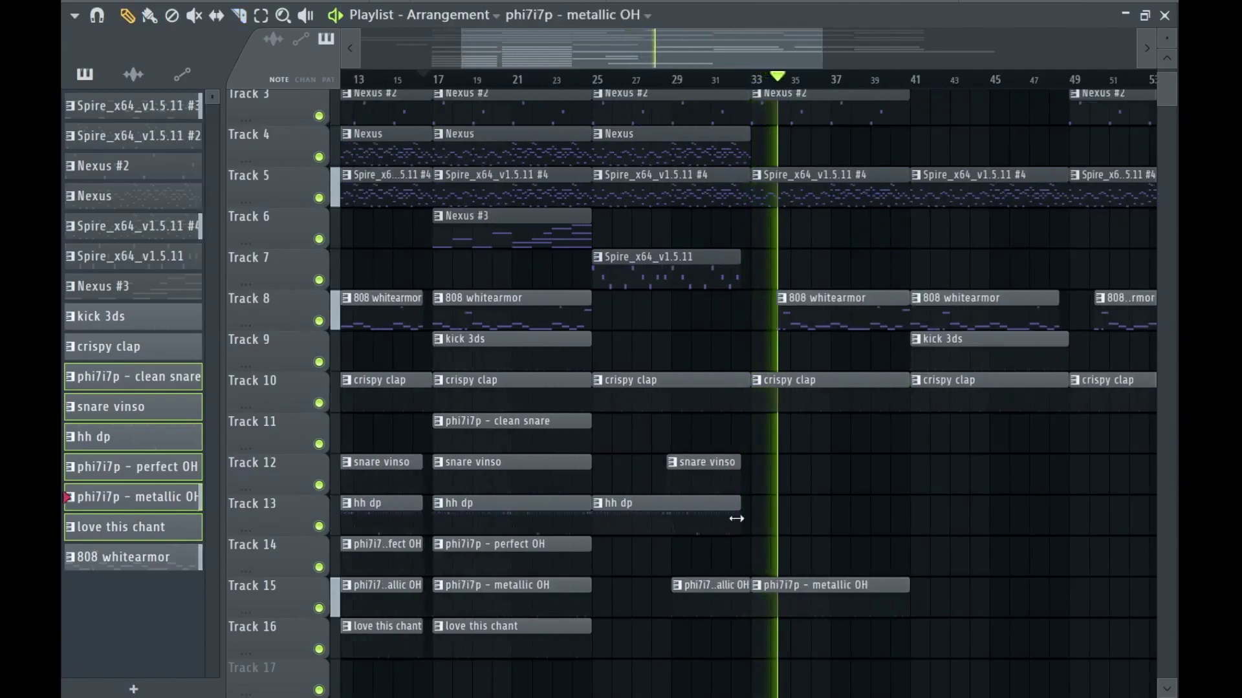
pyautogui.click(543, 522)
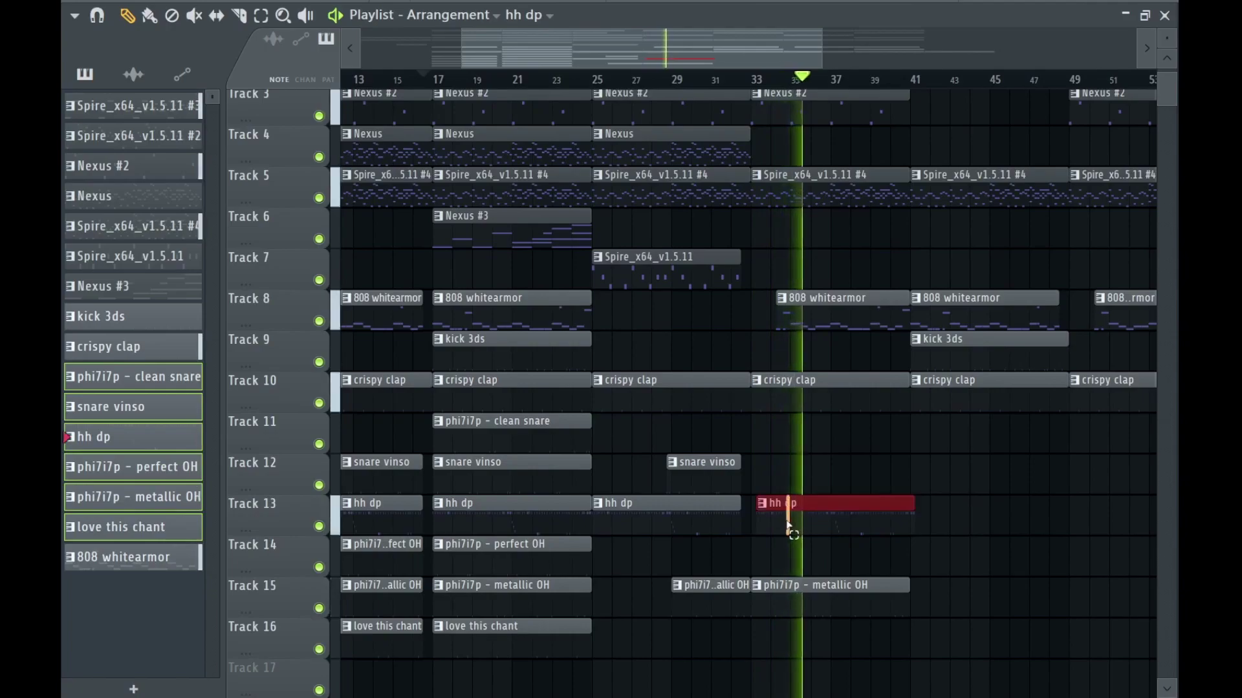
pyautogui.moveTo(813, 572); pyautogui.dragTo(817, 586)
pyautogui.hotkey('ctrl', 'b')
pyautogui.scroll(-4, 834, 519)
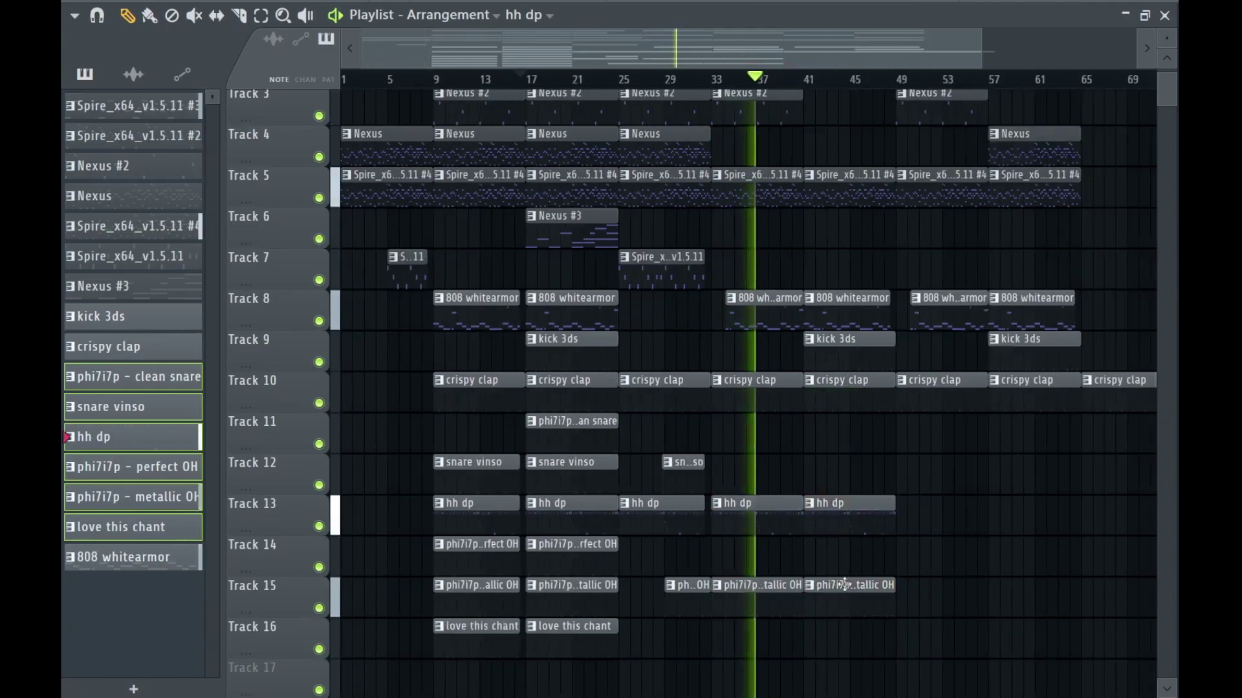
# Place a phi7i7p - perfect OH clip on Track 14 at bar 41 and remove the metallic OH clip at that bar.
pyautogui.click(561, 562)
pyautogui.click(824, 569)
pyautogui.scroll(4, 826, 575)
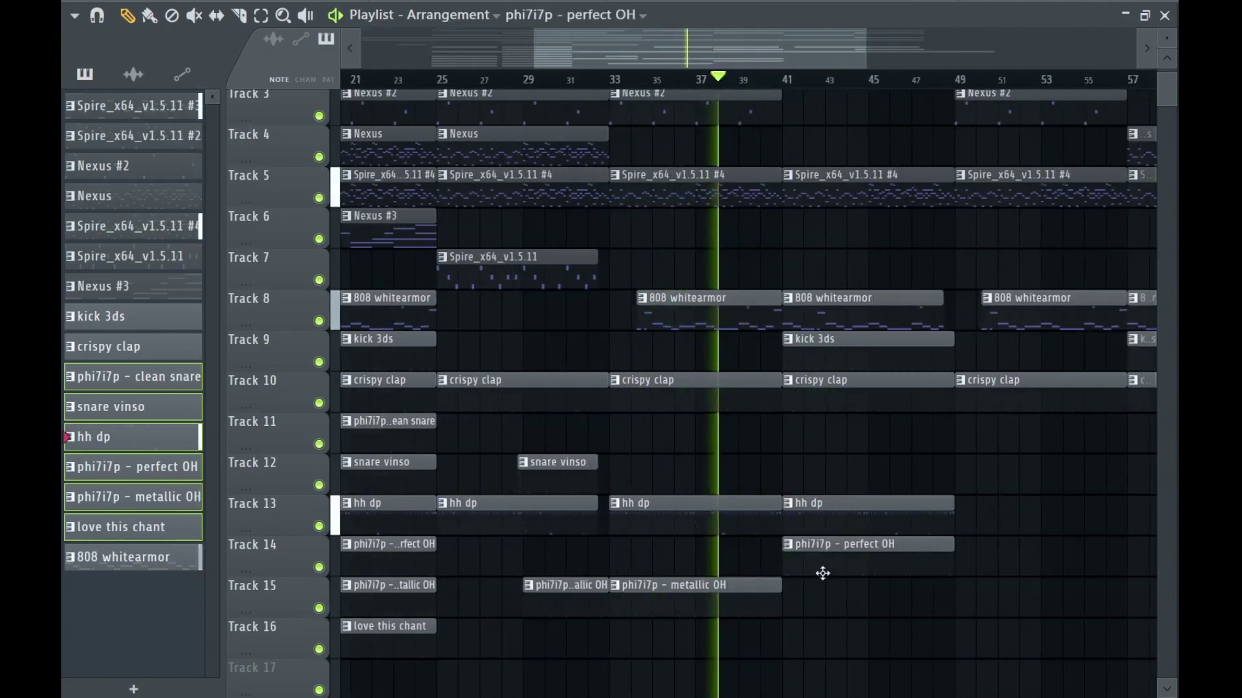
# Duplicate the hh dp, phi7i7p - perfect OH and phi7i7p - metallic OH clips of bars 33 to 48 to bar 49.
pyautogui.scroll(-2, 818, 569)
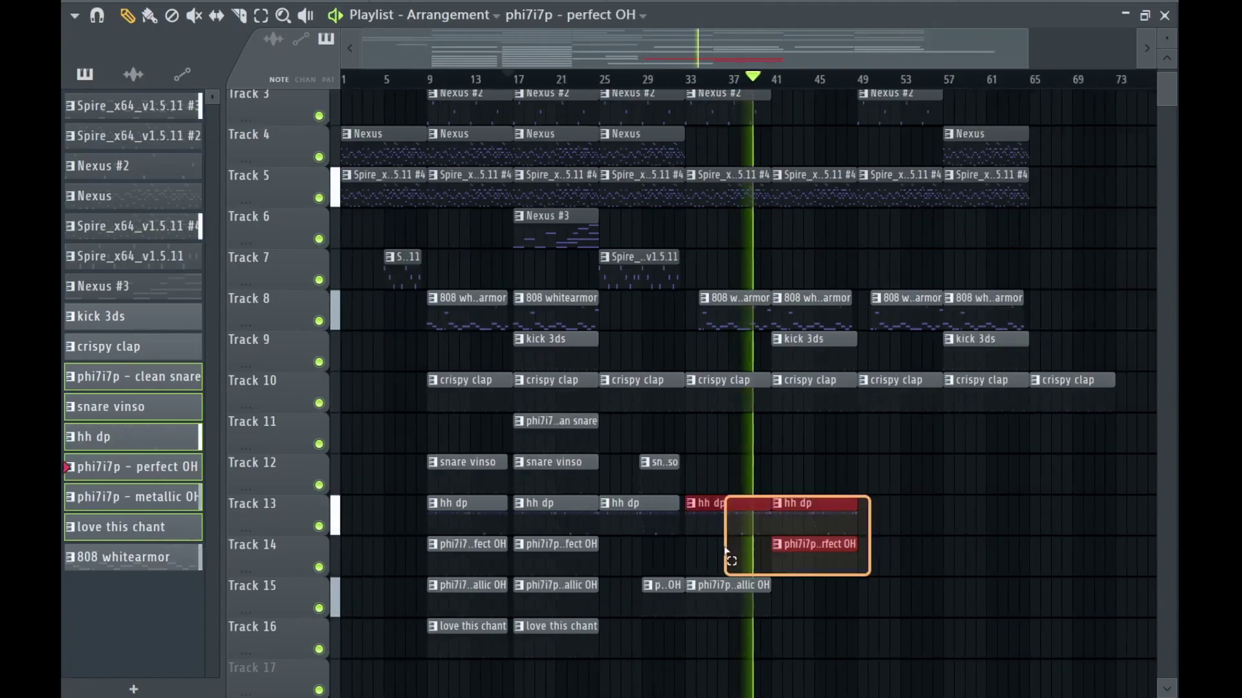
pyautogui.moveTo(724, 551); pyautogui.dragTo(687, 599)
pyautogui.hotkey('ctrl', 'b')
pyautogui.rightClick(774, 451)
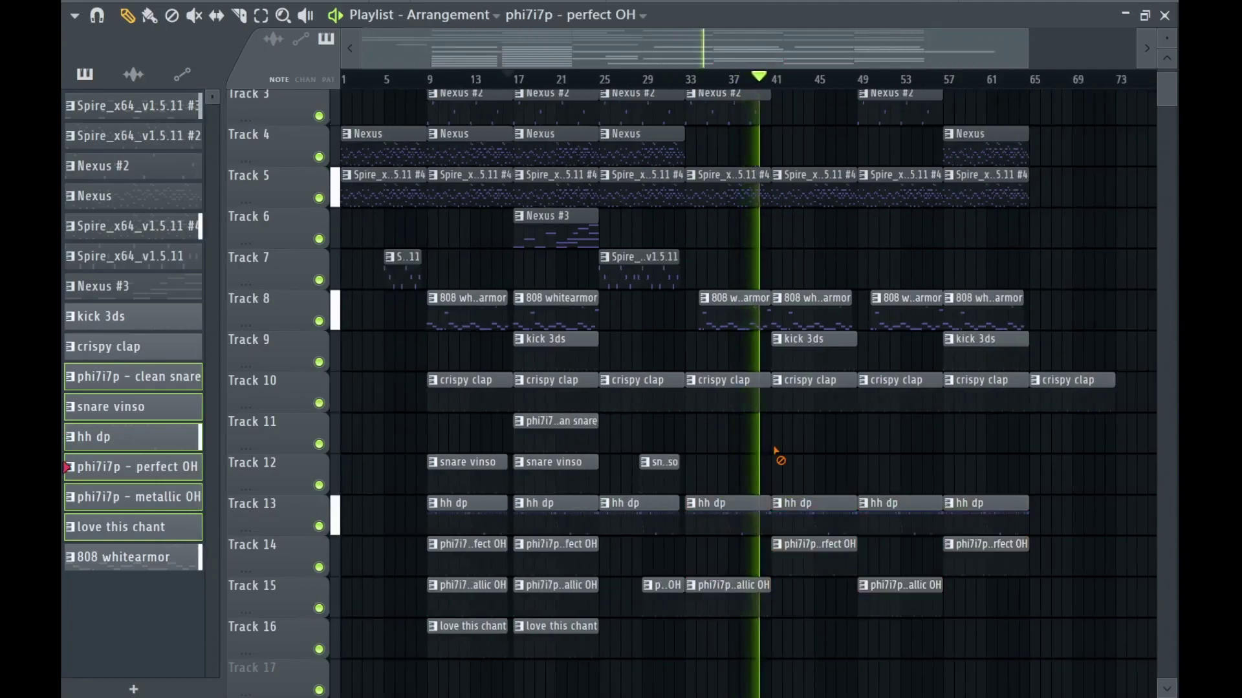
# Place snare vinso on Track 12 and phi7i7p - clean snare on Track 11 at bar 41 and repeat both at bar 57.
pyautogui.click(552, 475)
pyautogui.click(758, 474)
pyautogui.scroll(4, 775, 474)
pyautogui.scroll(-2, 814, 475)
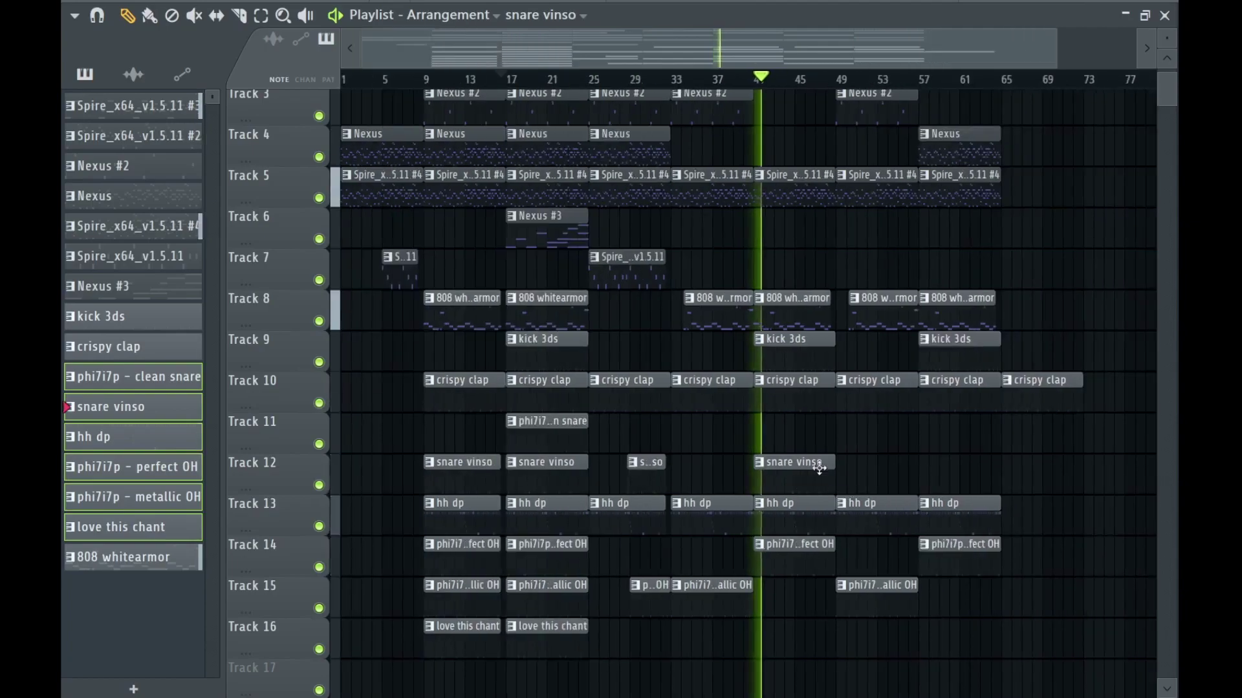
pyautogui.scroll(2, 767, 465)
pyautogui.moveTo(758, 441); pyautogui.dragTo(768, 442)
pyautogui.scroll(-3, 859, 498)
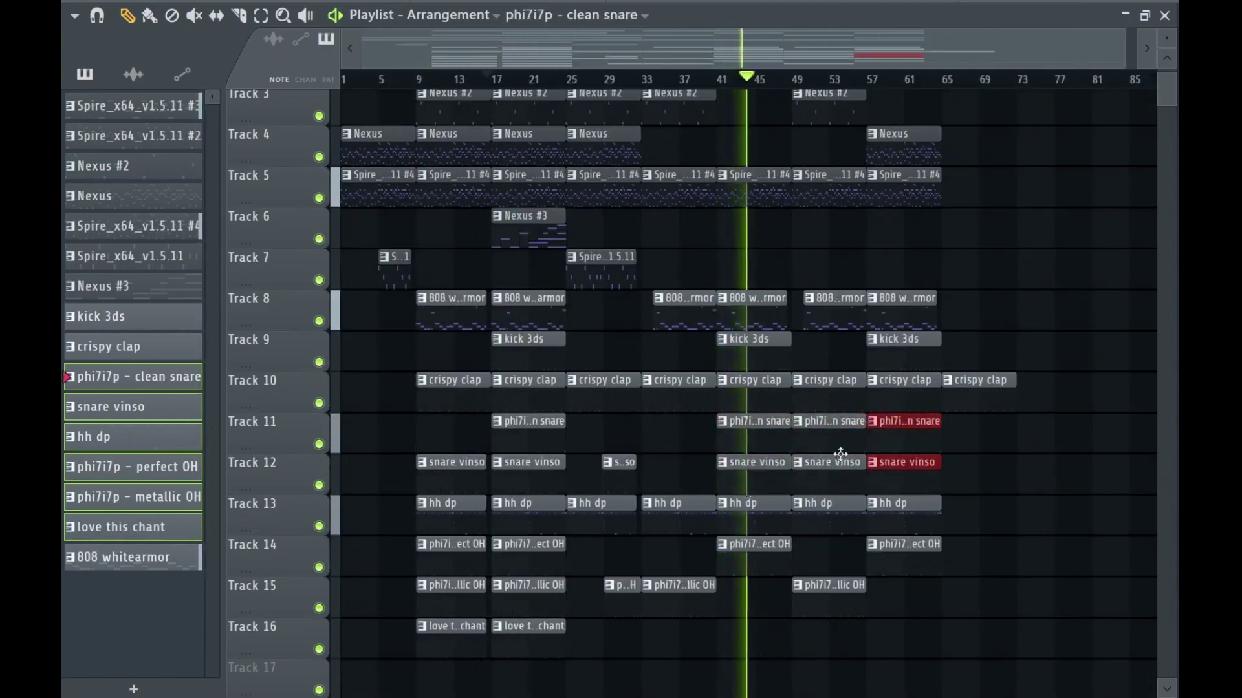
pyautogui.scroll(2, 655, 294)
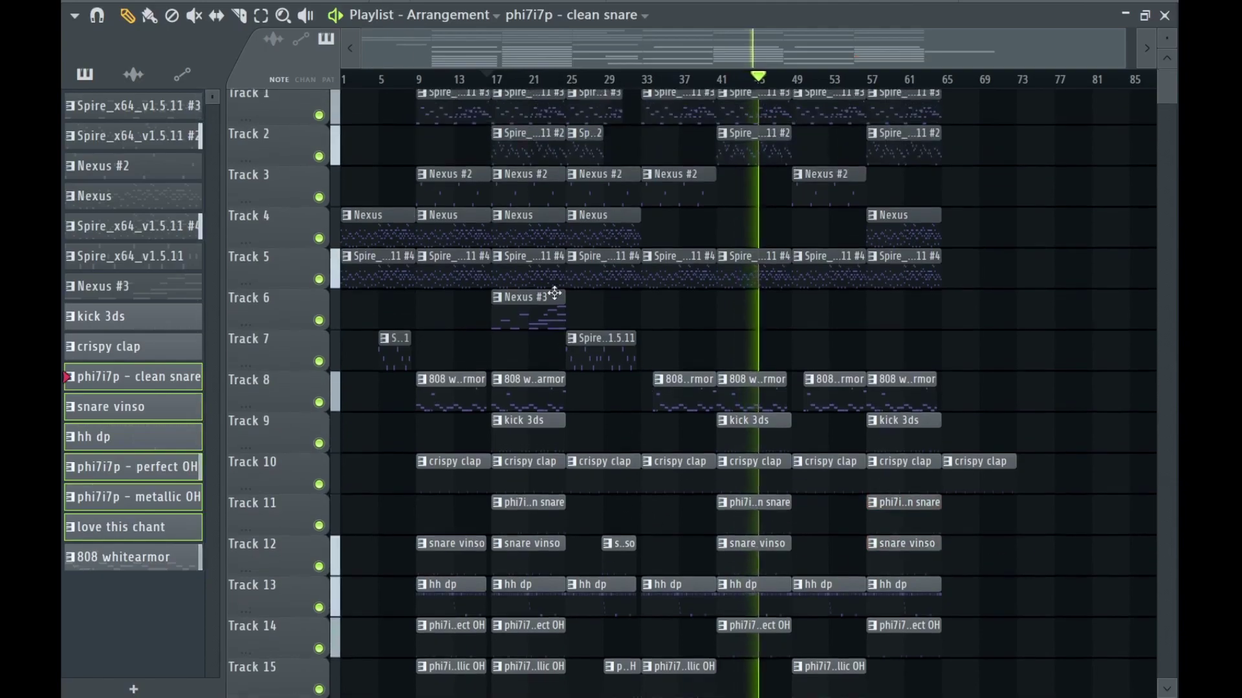
# Place a Nexus clip on Track 4 at bar 41.
pyautogui.click(628, 244)
pyautogui.scroll(3, 730, 253)
pyautogui.moveTo(654, 243); pyautogui.dragTo(740, 241)
# Cut off the kick 3ds, clean snare, snare vinso, hh dp and perfect OH clips at the middle of bar 48.
pyautogui.scroll(-3, 724, 324)
pyautogui.scroll(2, 757, 370)
pyautogui.scroll(-2, 826, 494)
pyautogui.scroll(3, 846, 497)
pyautogui.scroll(-2, 846, 498)
pyautogui.press('c')
pyautogui.moveTo(831, 285)
pyautogui.mouseDown()
pyautogui.moveTo(831, 526)
pyautogui.moveTo(829, 293)
pyautogui.mouseUp()
pyautogui.moveTo(830, 341); pyautogui.dragTo(832, 505)
pyautogui.press('p')
pyautogui.rightClick(848, 482)
pyautogui.rightClick(848, 352)
pyautogui.rightClick(847, 271)
# Cut off the kick 3ds, clean snare, snare vinso, hh dp and perfect OH clips at the middle of bar 64.
pyautogui.scroll(-3, 828, 363)
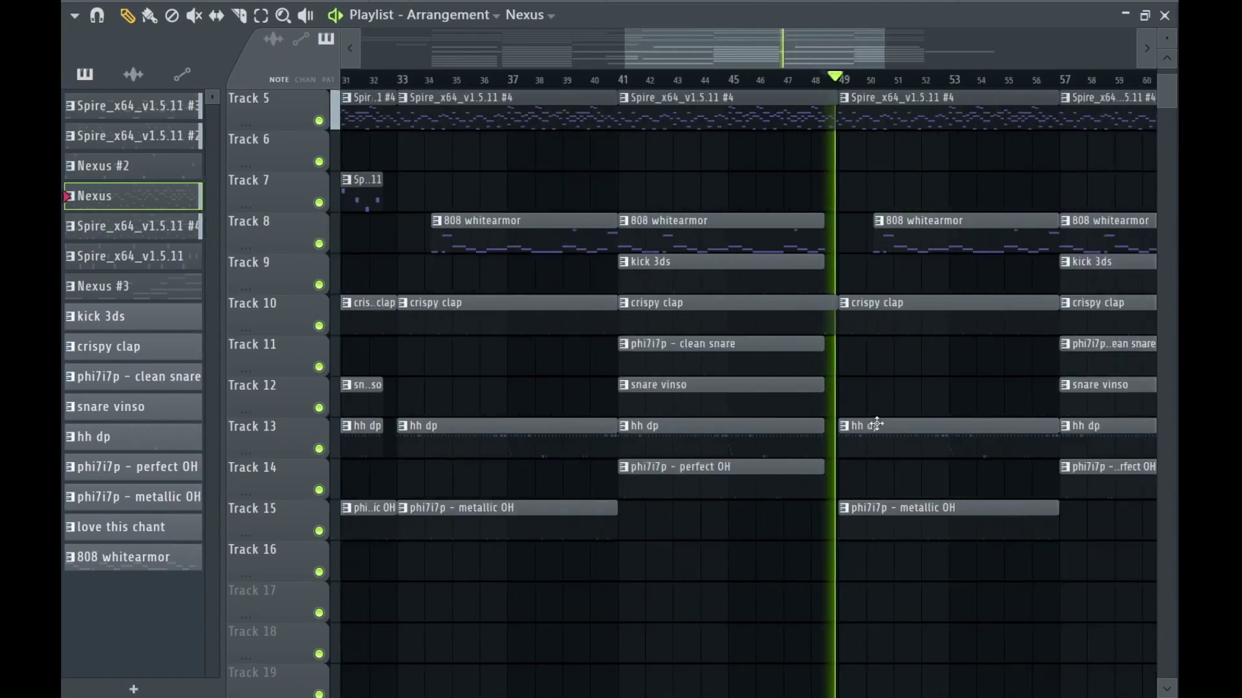
pyautogui.scroll(3, 866, 537)
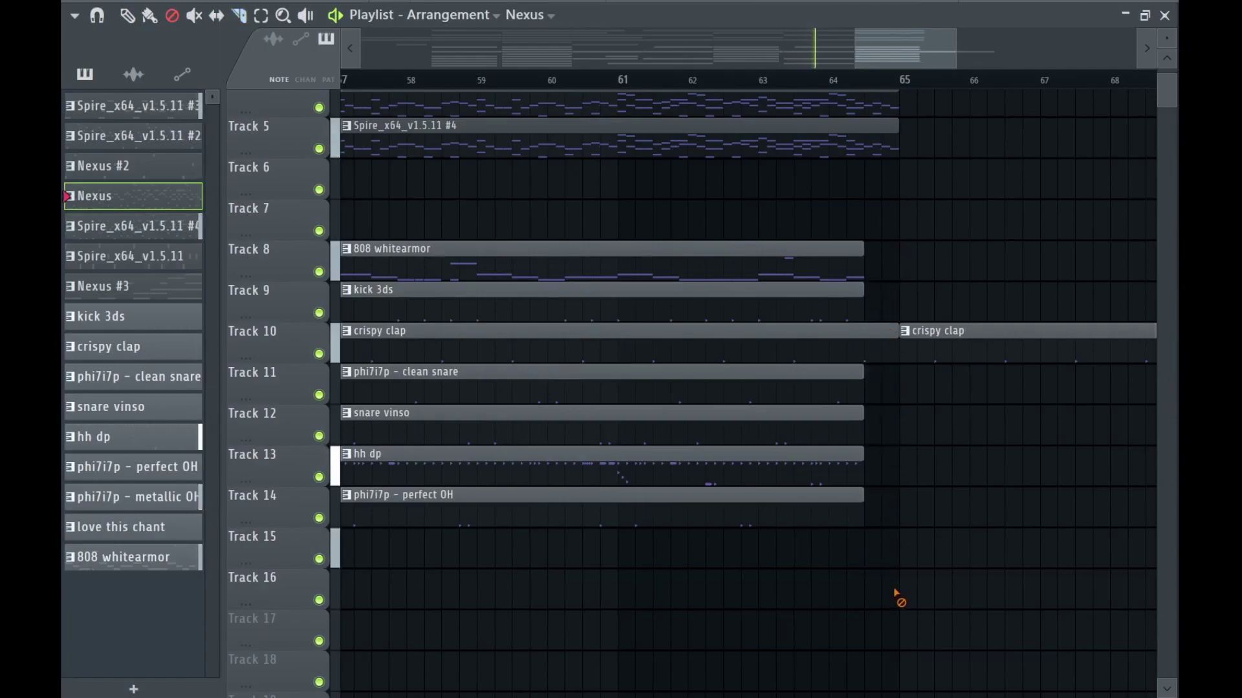
pyautogui.press('p')
pyautogui.scroll(-5, 880, 605)
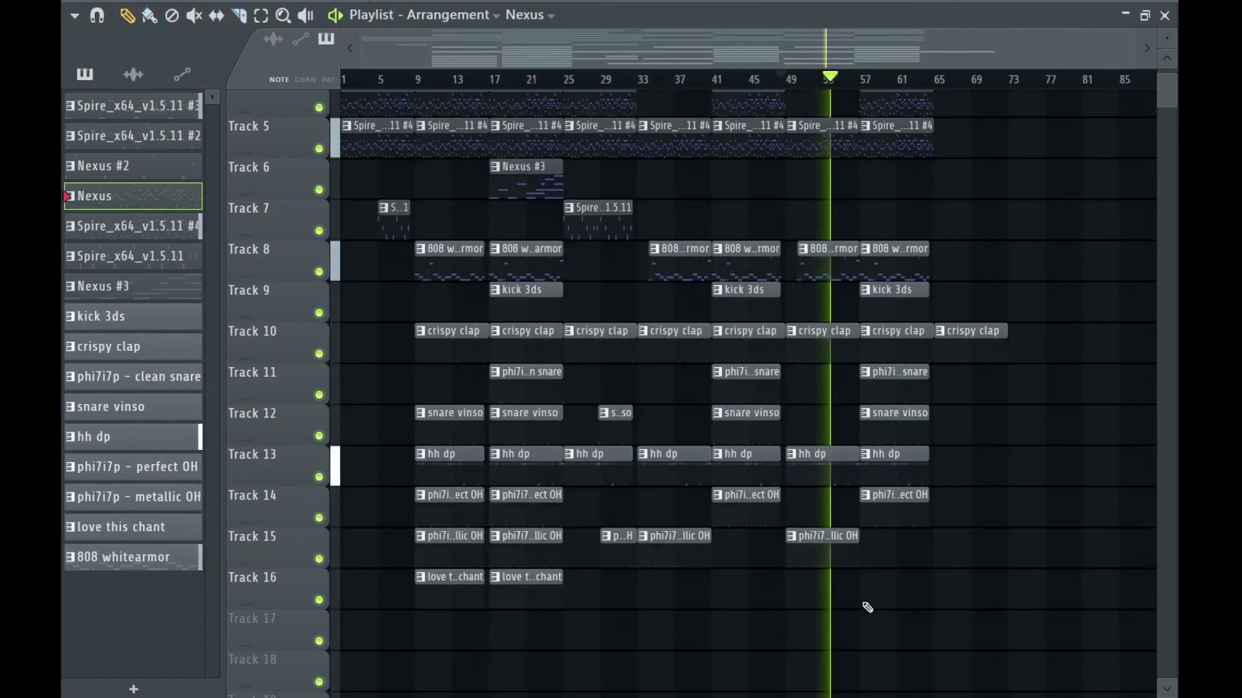
# Delete the crispy clap clip on Track 10 at bar 65.
pyautogui.scroll(4, 673, 479)
pyautogui.scroll(-3, 577, 565)
pyautogui.rightClick(975, 350)
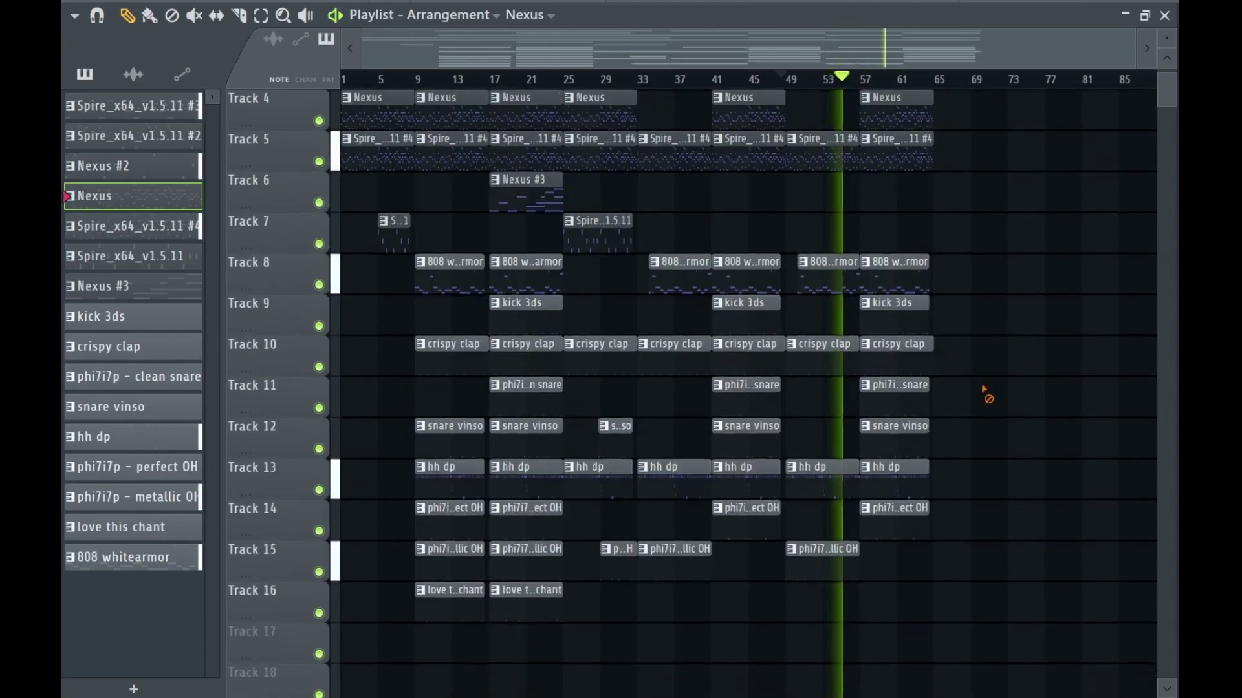
# Copy all clips of the section from bar 25 to 32 to bar 65.
pyautogui.moveTo(589, 617); pyautogui.dragTo(637, 91)
pyautogui.scroll(2, 586, 137)
pyautogui.keyDown('shift'); pyautogui.moveTo(591, 216); pyautogui.dragTo(928, 173); pyautogui.keyUp('shift')
pyautogui.keyDown('ctrl'); pyautogui.scroll(4, 957, 201); pyautogui.keyUp('ctrl')
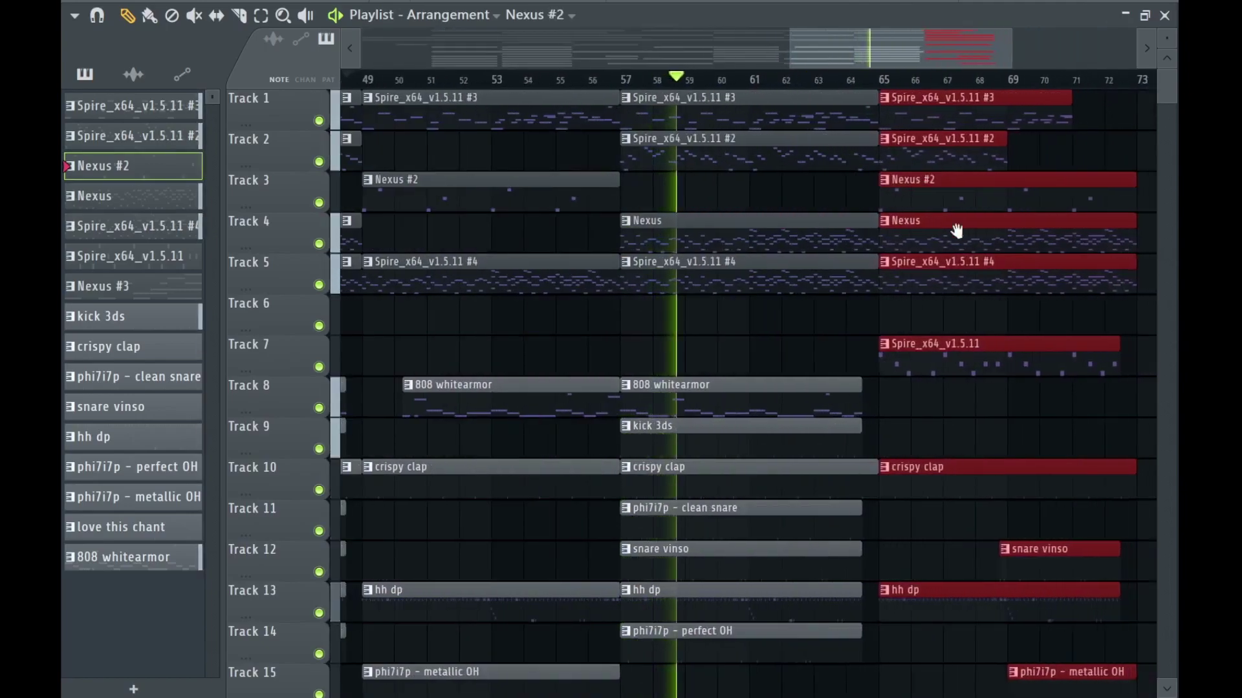
pyautogui.hscroll(3, 982, 217)
pyautogui.hotkey('ctrl', 'd')
# Extend the Spire clips on Tracks 1 and 2 to bar 73 and trim their starts to bars 67 and 69.
pyautogui.moveTo(743, 163); pyautogui.dragTo(875, 161)
pyautogui.moveTo(808, 119); pyautogui.dragTo(866, 123)
pyautogui.moveTo(617, 119); pyautogui.dragTo(684, 131)
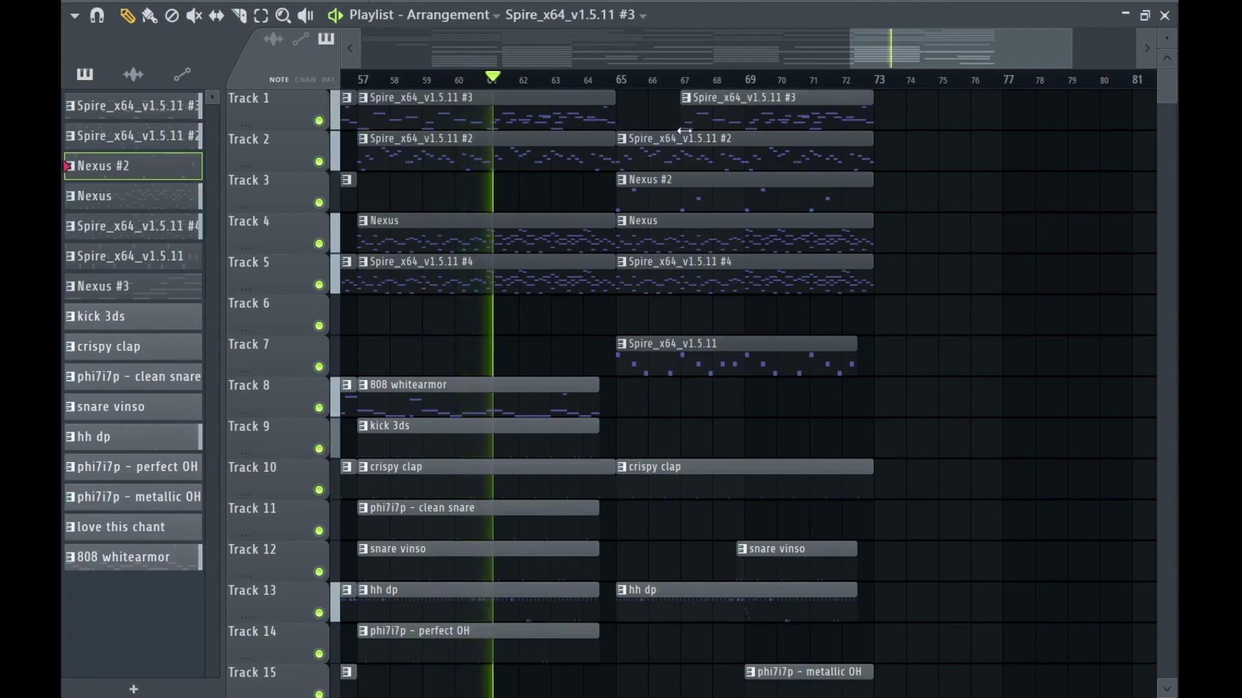
pyautogui.moveTo(617, 163); pyautogui.dragTo(738, 172)
# Copy all clips of the section from bar 9 to 24 to bar 73.
pyautogui.scroll(-3, 1009, 333)
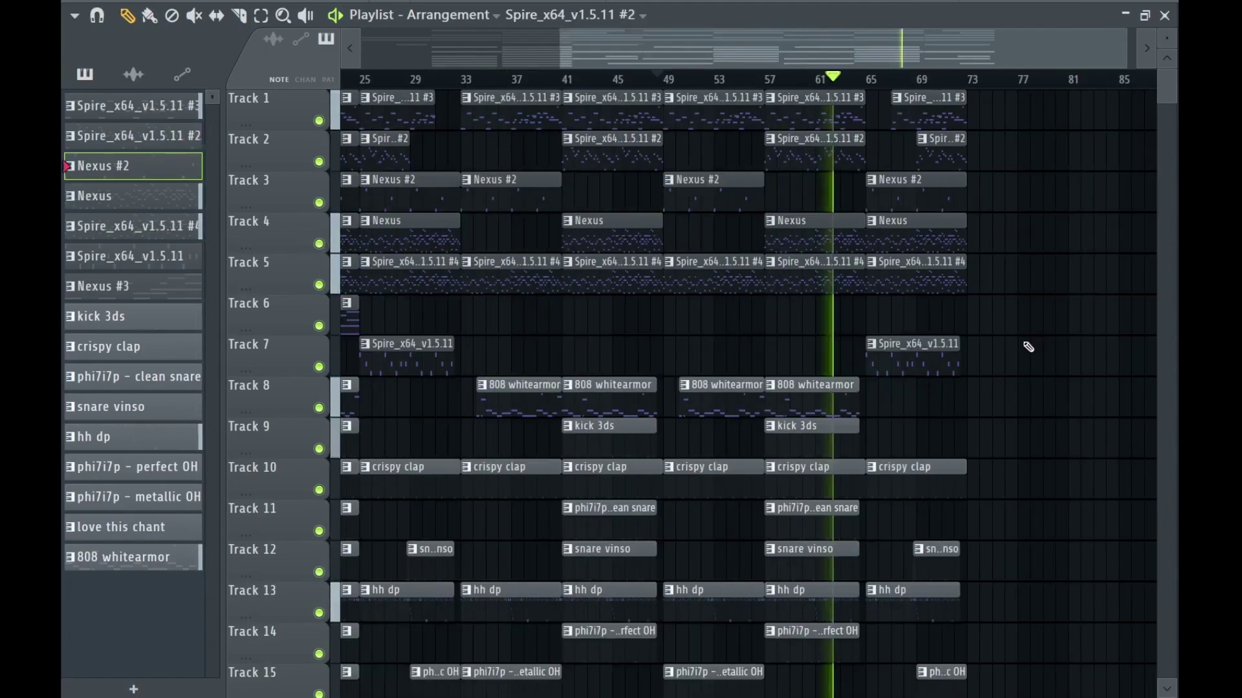
pyautogui.scroll(4, 975, 439)
pyautogui.scroll(-3, 964, 459)
pyautogui.scroll(-4, 870, 427)
pyautogui.scroll(3, 892, 407)
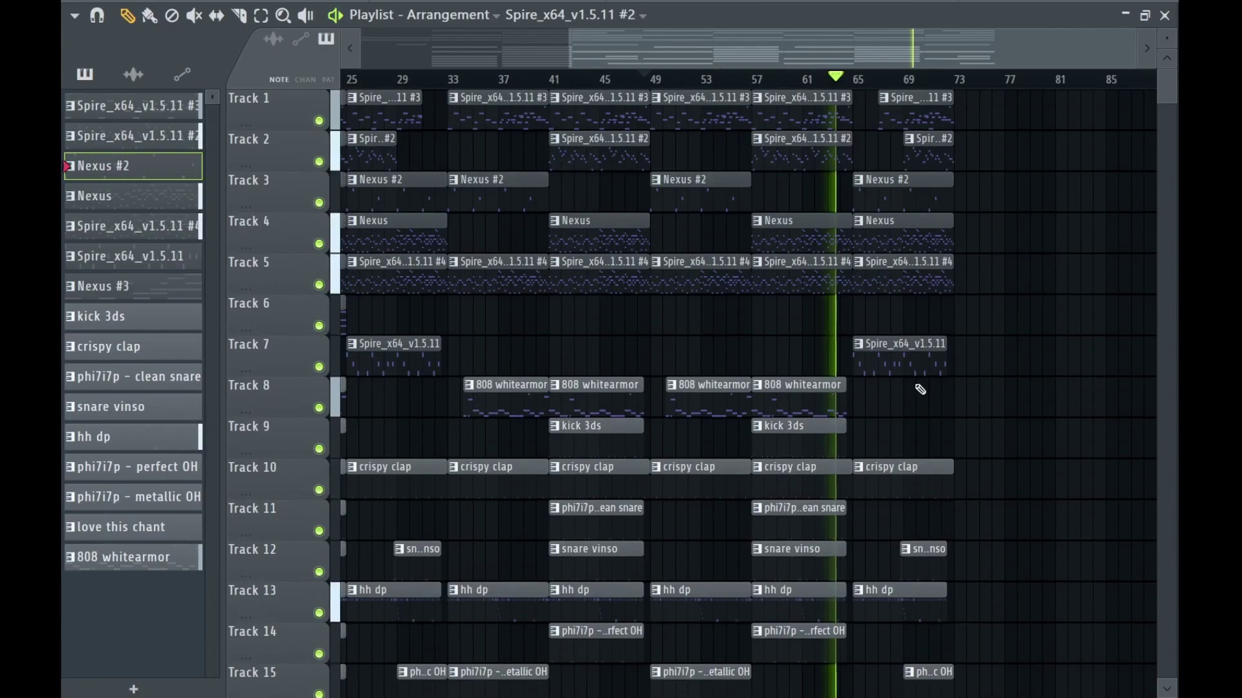
pyautogui.scroll(2, 912, 392)
pyautogui.scroll(-3, 1005, 399)
pyautogui.scroll(-4, 851, 408)
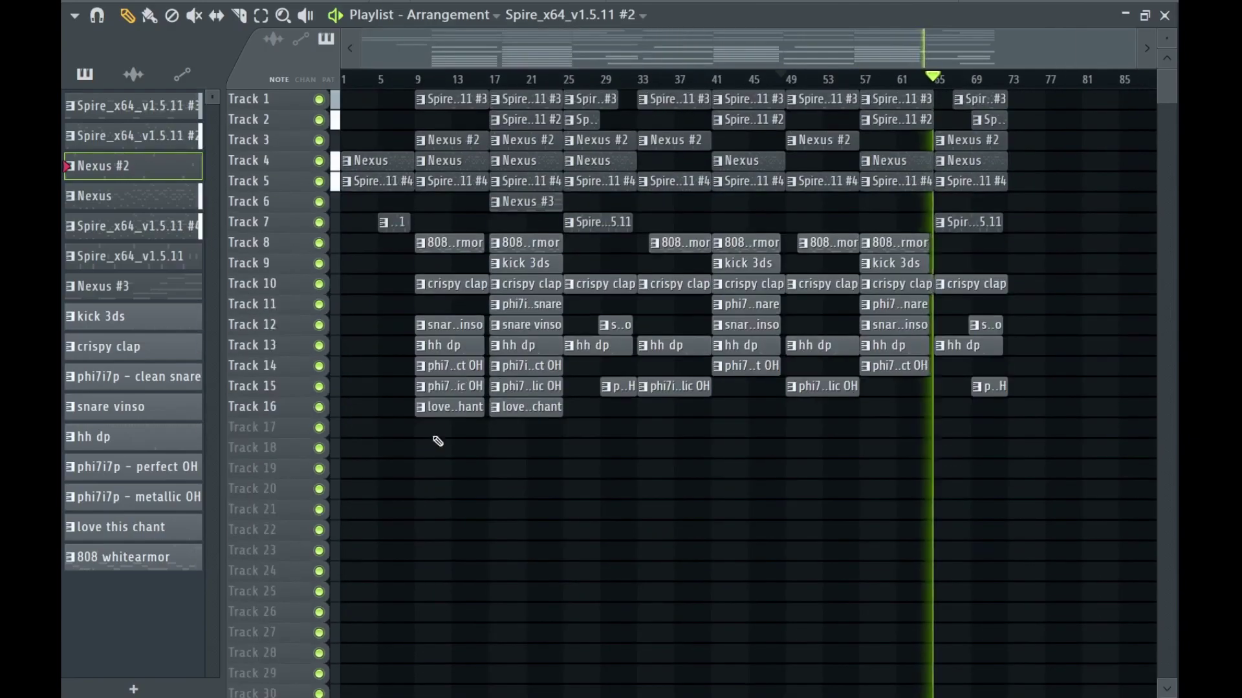
pyautogui.moveTo(456, 376); pyautogui.dragTo(556, 91)
pyautogui.keyDown('shift'); pyautogui.moveTo(465, 161); pyautogui.dragTo(973, 125); pyautogui.keyUp('shift')
pyautogui.scroll(3, 1031, 166)
pyautogui.scroll(4, 1031, 167)
pyautogui.keyDown('ctrl'); pyautogui.click(968, 244); pyautogui.keyUp('ctrl')
# Duplicate the Nexus and Spire_x64_v1.5.11 #4 clips on Tracks 4 and 5 from bar 81 to bar 89.
pyautogui.scroll(-4, 968, 244)
pyautogui.scroll(-3, 998, 244)
pyautogui.moveTo(998, 244); pyautogui.dragTo(750, 263)
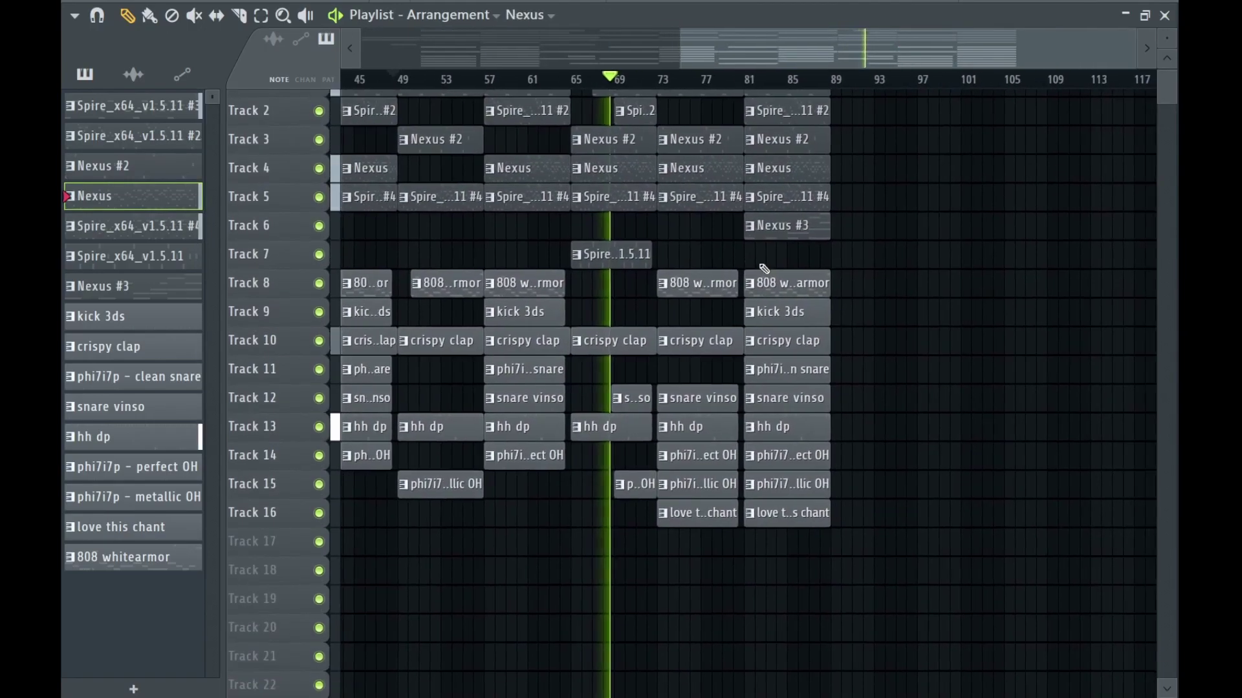
pyautogui.scroll(-6, 851, 263)
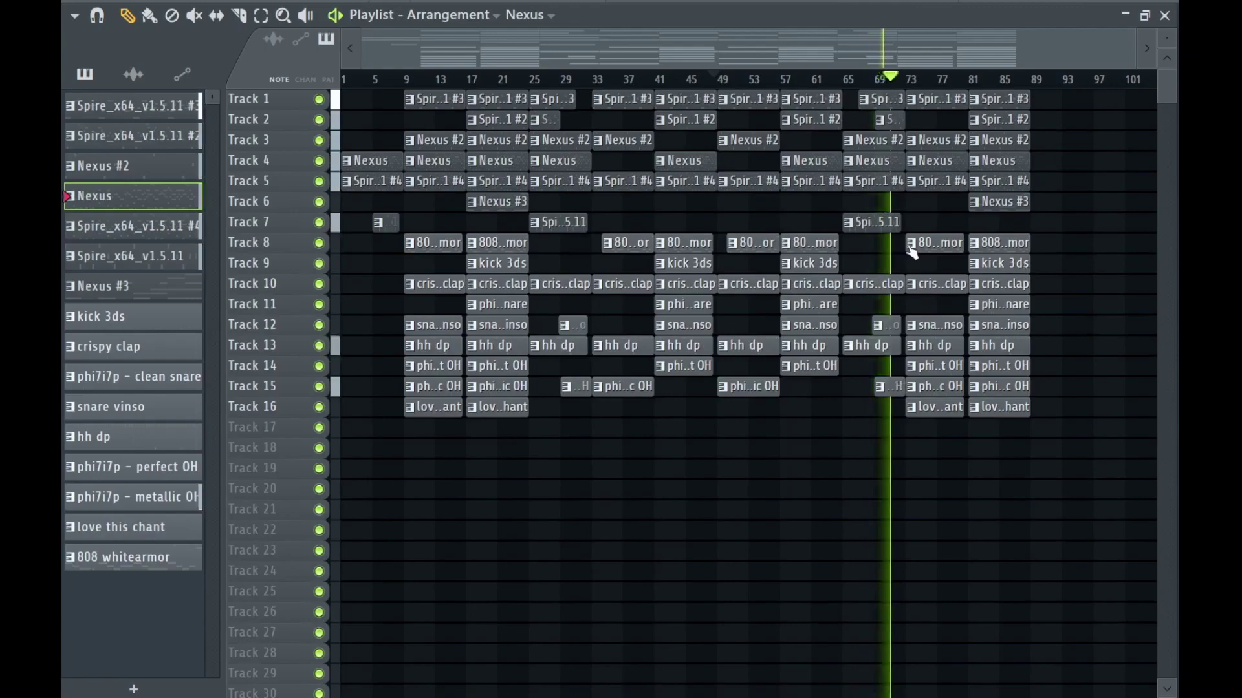
pyautogui.scroll(6, 912, 252)
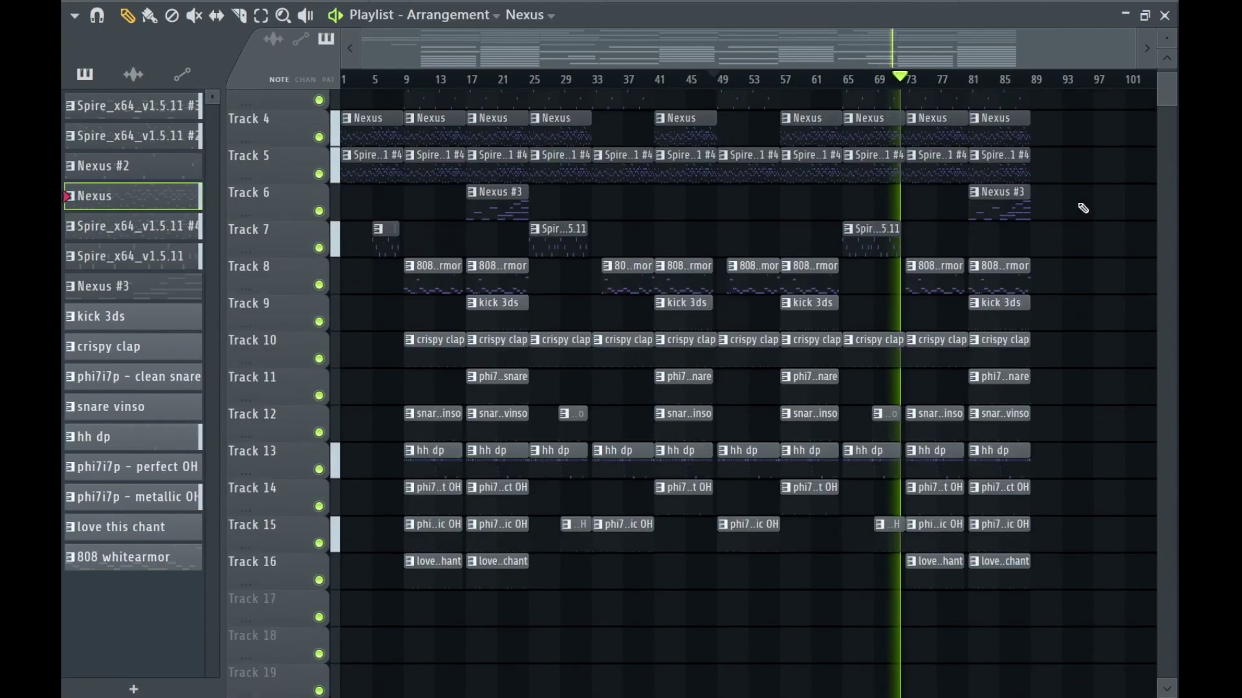
pyautogui.scroll(-4, 923, 263)
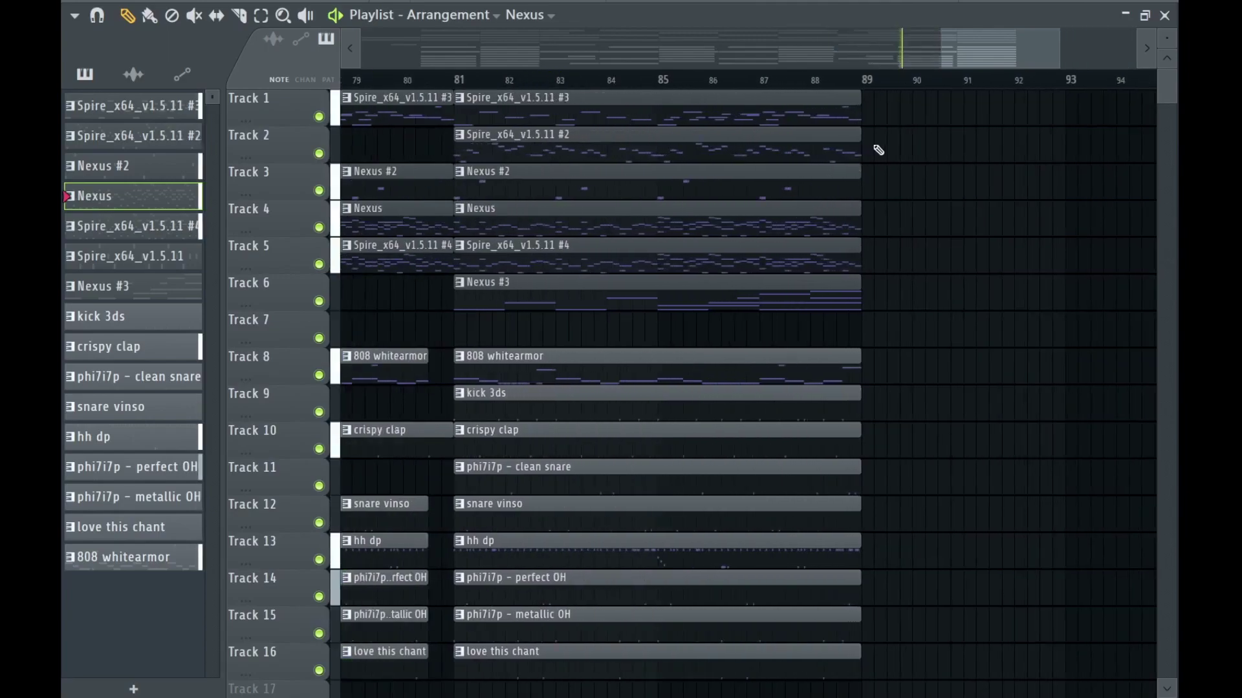
pyautogui.scroll(4, 903, 342)
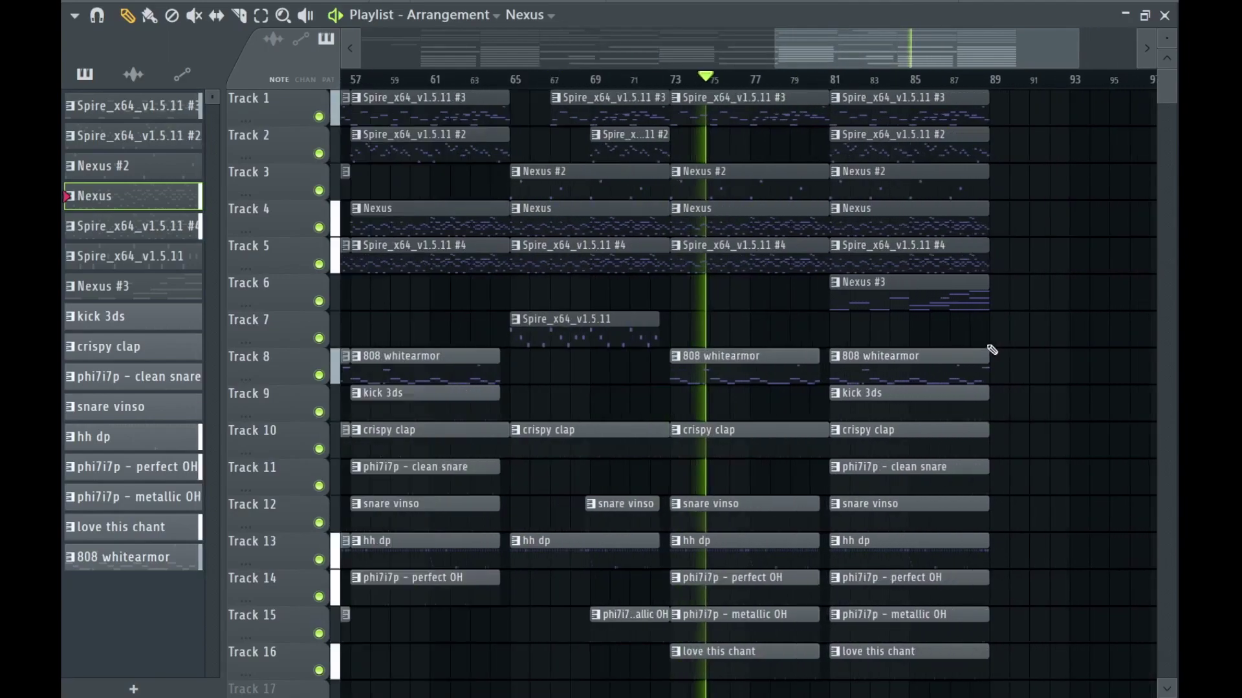
pyautogui.keyDown('ctrl'); pyautogui.click(723, 367); pyautogui.keyUp('ctrl')
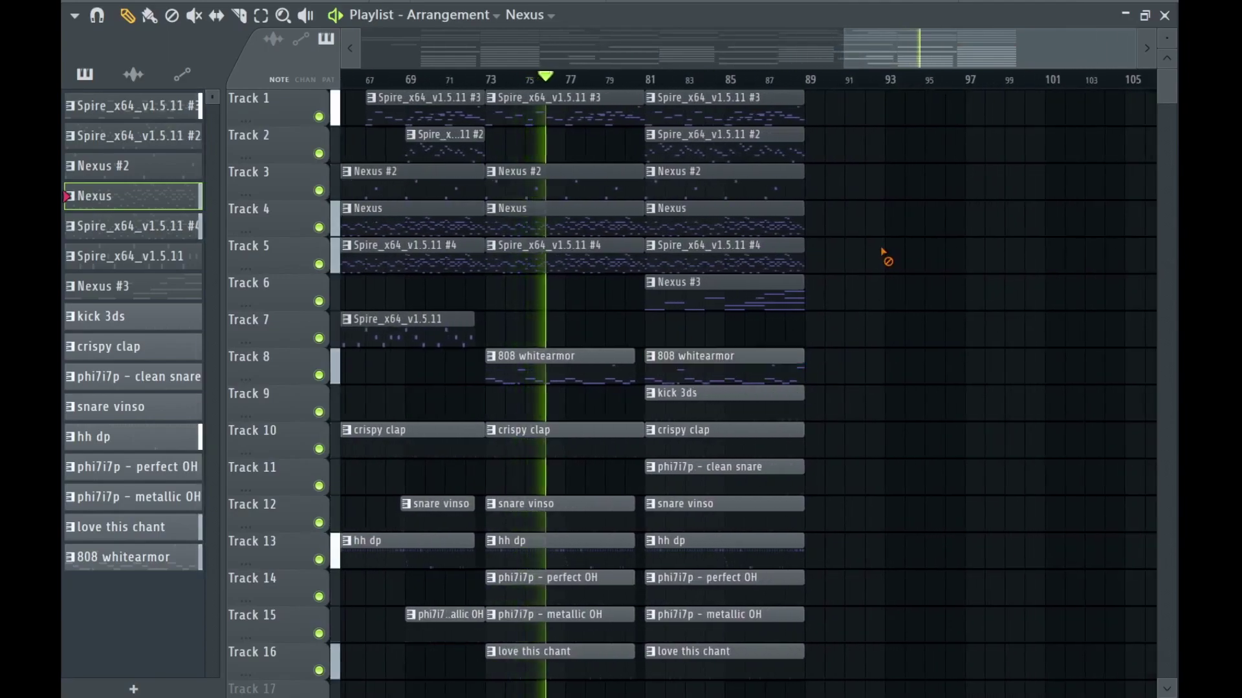
pyautogui.moveTo(841, 220); pyautogui.dragTo(757, 261)
pyautogui.hotkey('ctrl', 'b')
# Add an 808 whitearmor clip on Track 8 in the bar 89 section, starting at bar 90, and play it from bar 89.
pyautogui.click(810, 80)
pyautogui.scroll(1, 902, 373)
pyautogui.scroll(-1, 580, 319)
pyautogui.moveTo(553, 328); pyautogui.dragTo(822, 325)
pyautogui.press('space')
pyautogui.press('space')
pyautogui.scroll(2, 830, 329)
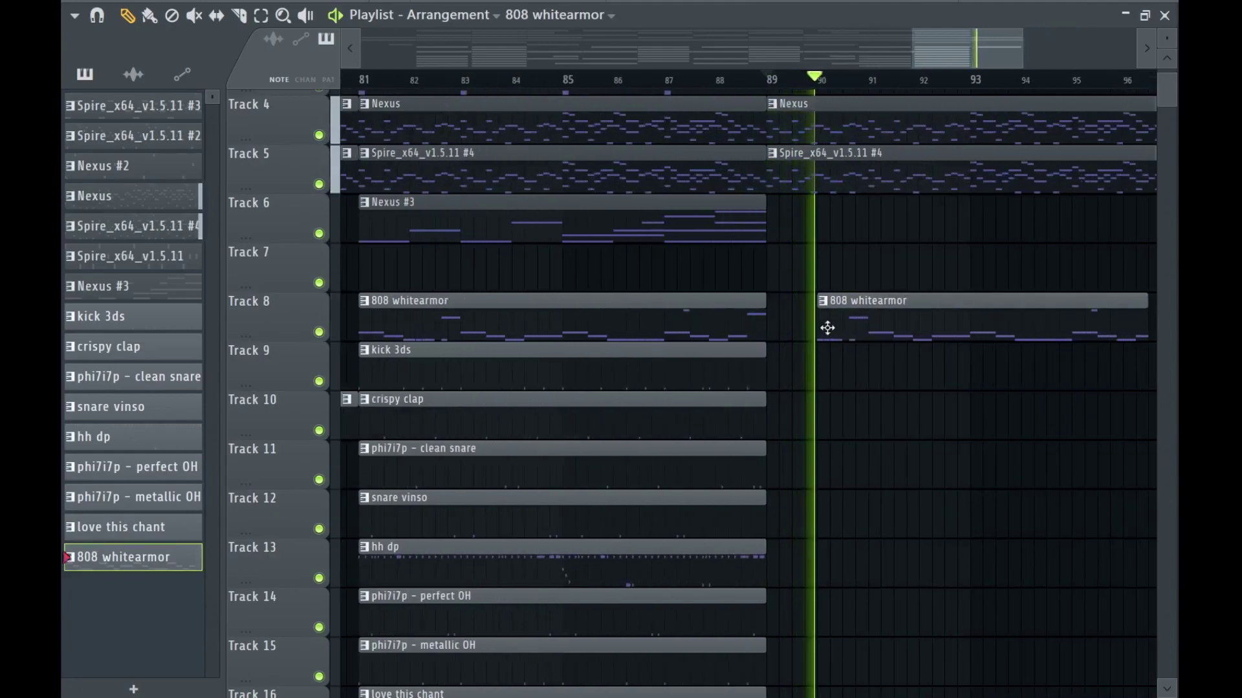
pyautogui.moveTo(831, 327); pyautogui.dragTo(820, 326)
pyautogui.press('space')
pyautogui.press('space')
# Slice the 808 whitearmor clip after the first beat of bar 90 and delete the piece up to bar 91.
pyautogui.scroll(1, 832, 300)
pyautogui.scroll(3, 837, 362)
pyautogui.scroll(1, 839, 382)
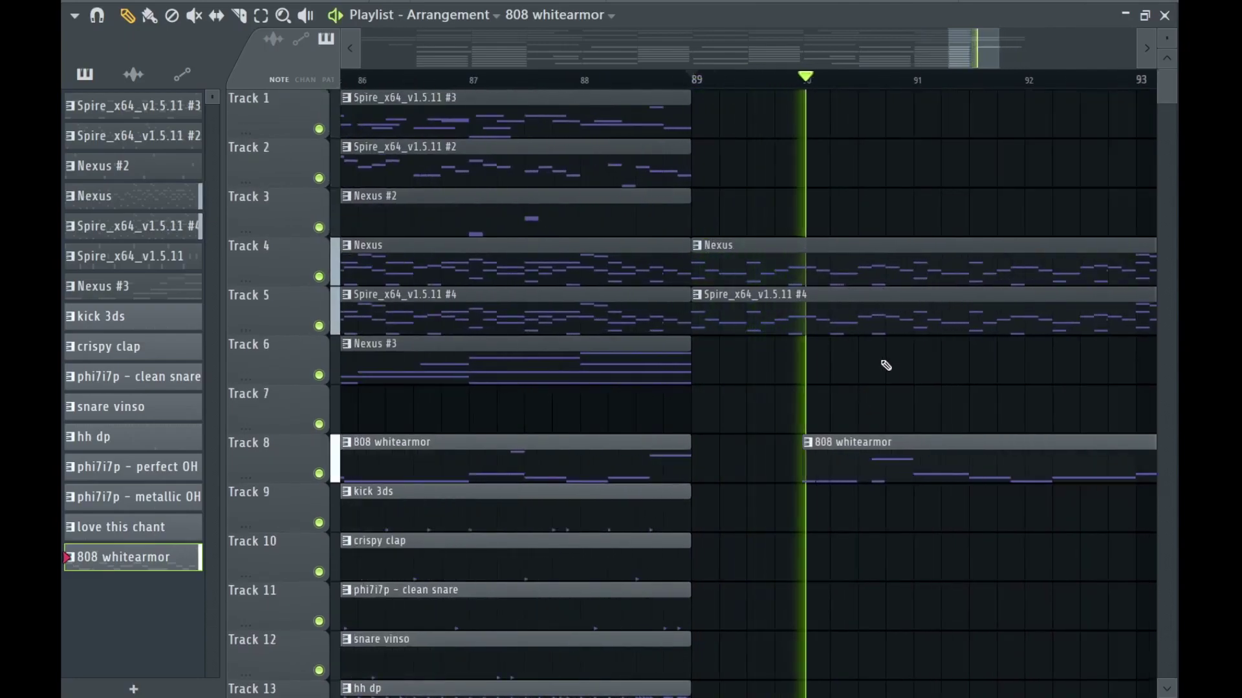
pyautogui.press('c')
pyautogui.moveTo(841, 530); pyautogui.dragTo(842, 529)
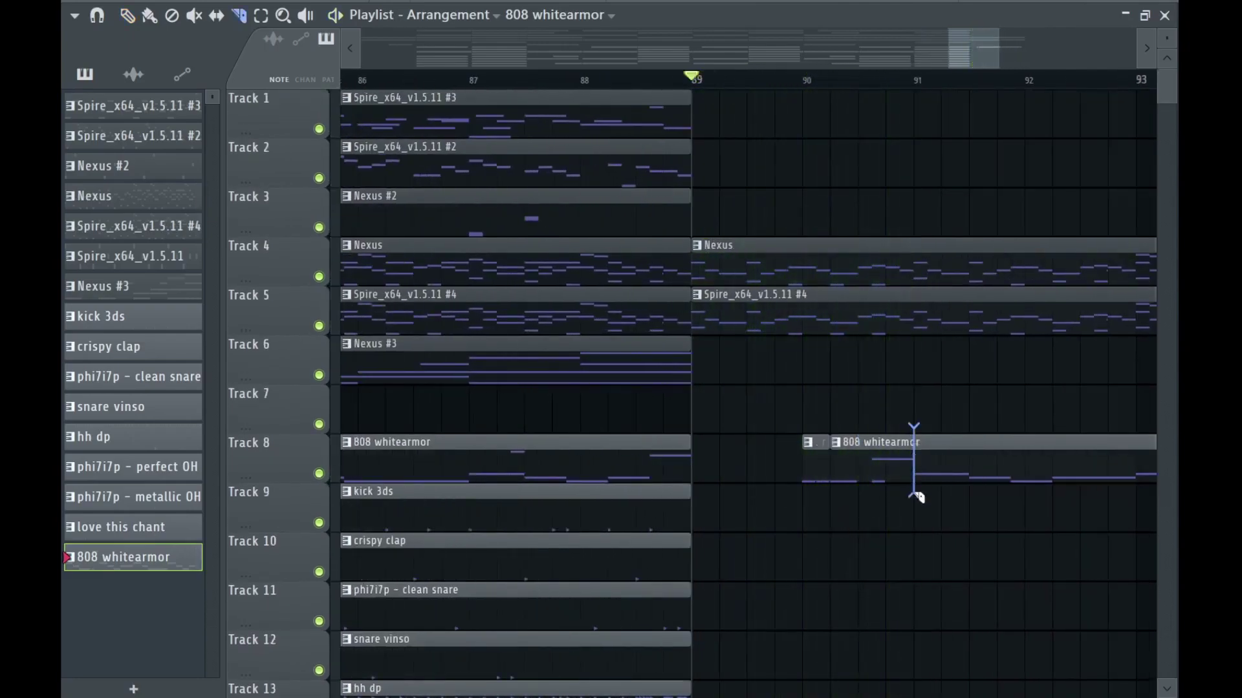
pyautogui.press('space')
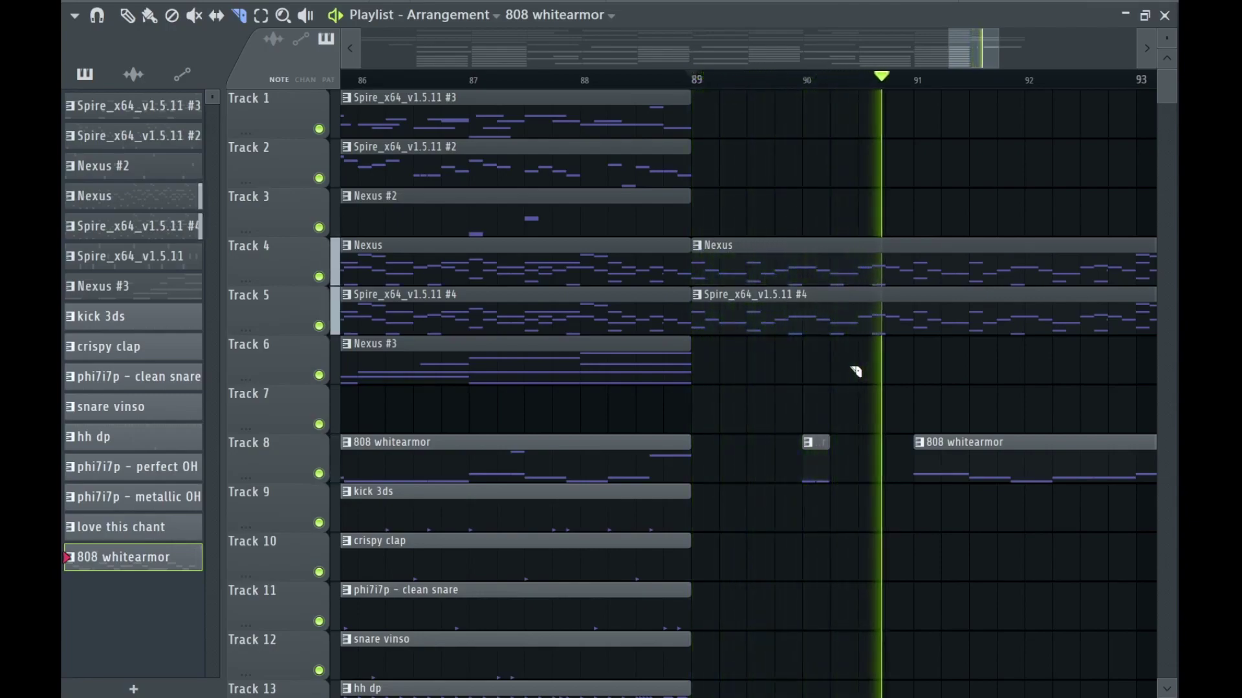
# Cut the second beat of bar 90 out of the Nexus and Spire_x64_v1.5.11 #4 clips on Tracks 4 and 5.
pyautogui.moveTo(833, 353)
pyautogui.mouseDown()
pyautogui.moveTo(832, 224)
pyautogui.moveTo(856, 354)
pyautogui.mouseUp()
pyautogui.press('p')
pyautogui.rightClick(844, 262)
pyautogui.rightClick(846, 313)
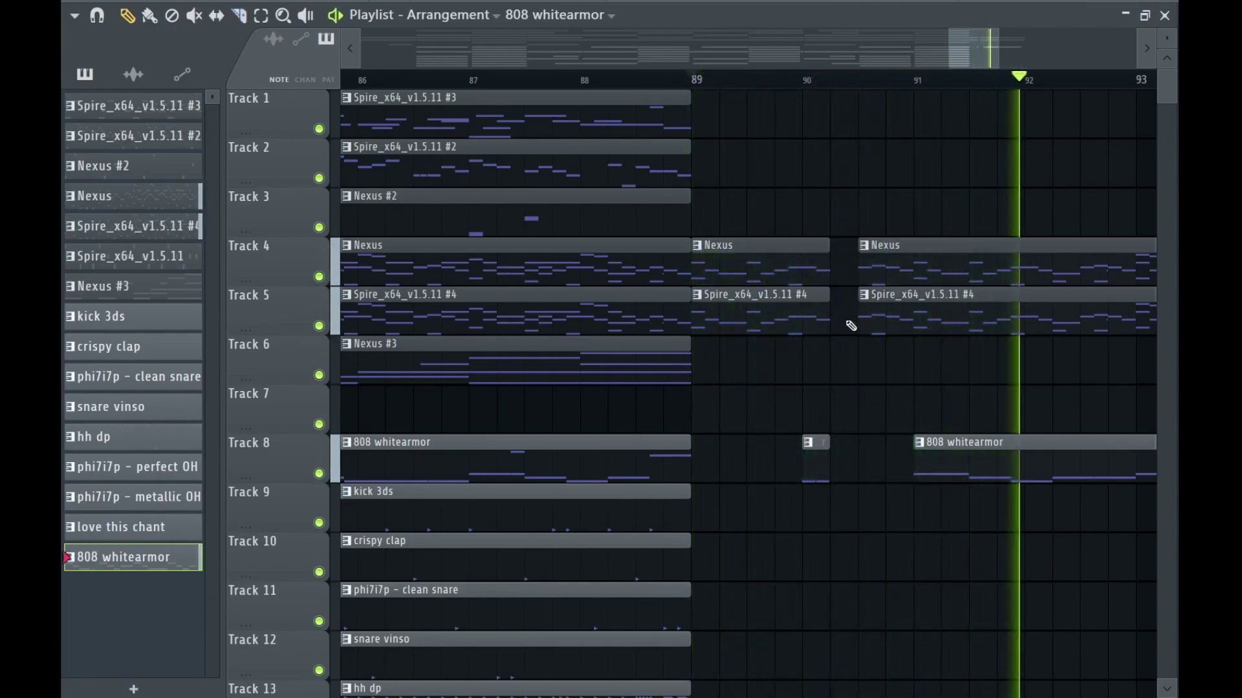
# Duplicate the Spire_x64_v1.5.11 #3 and #2 clips on Tracks 1 and 2 from bar 81 to bar 89.
pyautogui.scroll(-4, 790, 240)
pyautogui.moveTo(778, 119); pyautogui.dragTo(742, 159)
pyautogui.hotkey('ctrl', 'b')
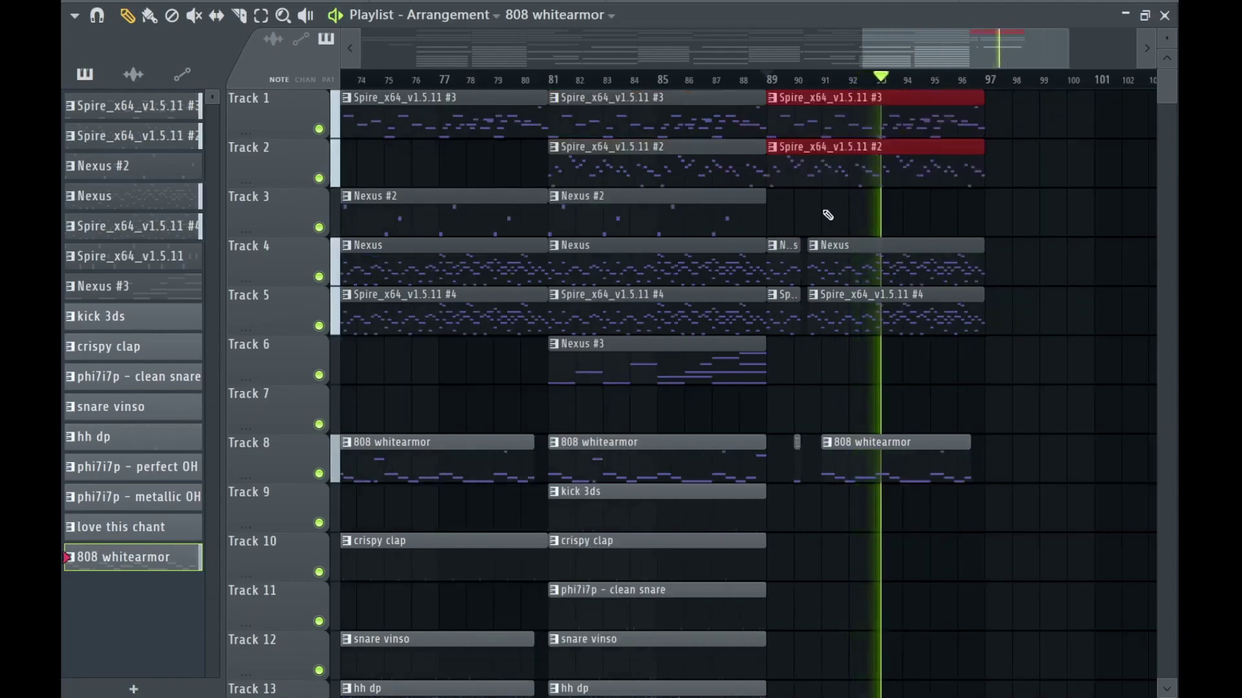
# Cut the second beat of bar 90 out of the Spire_x64_v1.5.11 #3 and #2 clips on Tracks 1 and 2.
pyautogui.keyDown('ctrl'); pyautogui.scroll(4, 796, 207); pyautogui.keyUp('ctrl')
pyautogui.moveTo(827, 129); pyautogui.dragTo(829, 132)
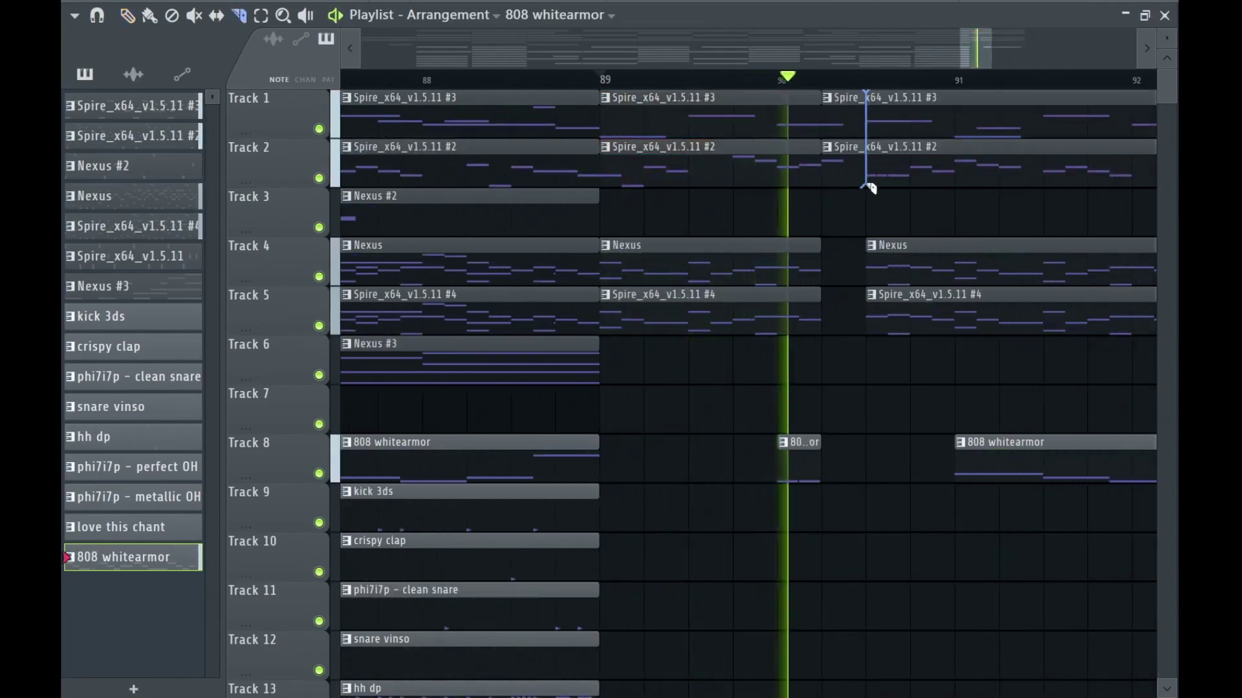
pyautogui.keyDown('ctrl'); pyautogui.scroll(-3, 834, 258); pyautogui.keyUp('ctrl')
pyautogui.keyDown('ctrl'); pyautogui.scroll(-3, 854, 259); pyautogui.keyUp('ctrl')
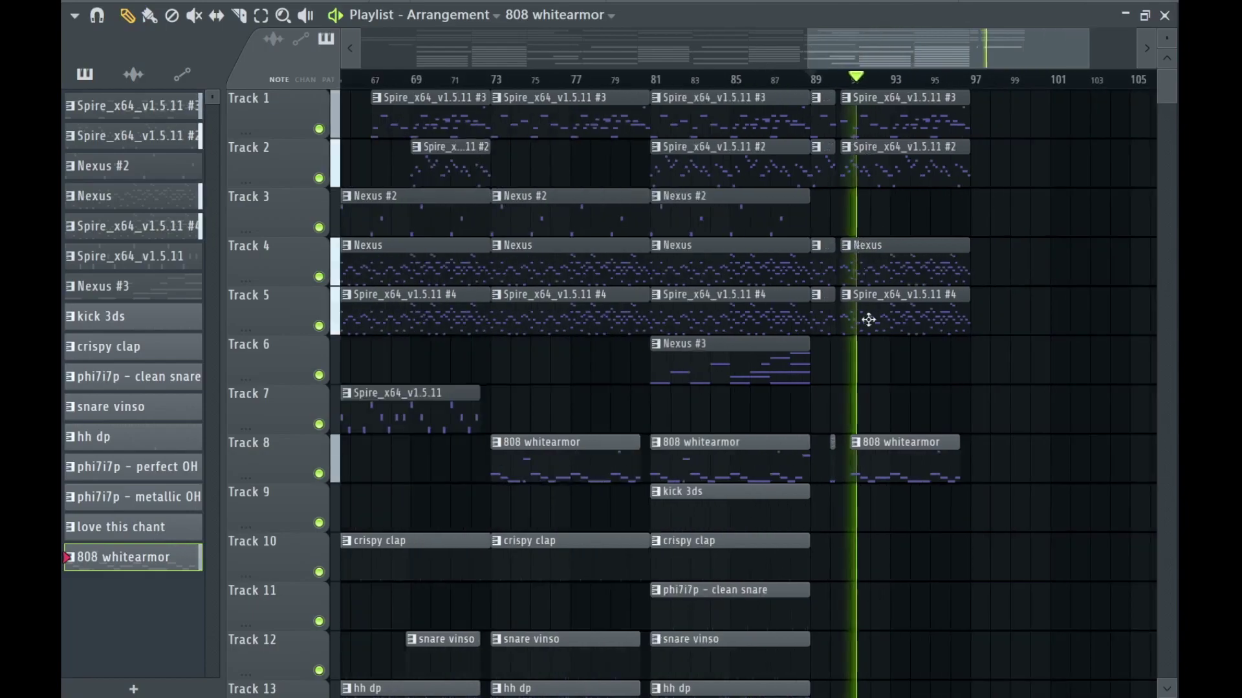
# Duplicate the drum and chant clips on Tracks 9 to 16 from bar 81 to bar 89.
pyautogui.scroll(-4, 909, 421)
pyautogui.scroll(-1, 834, 388)
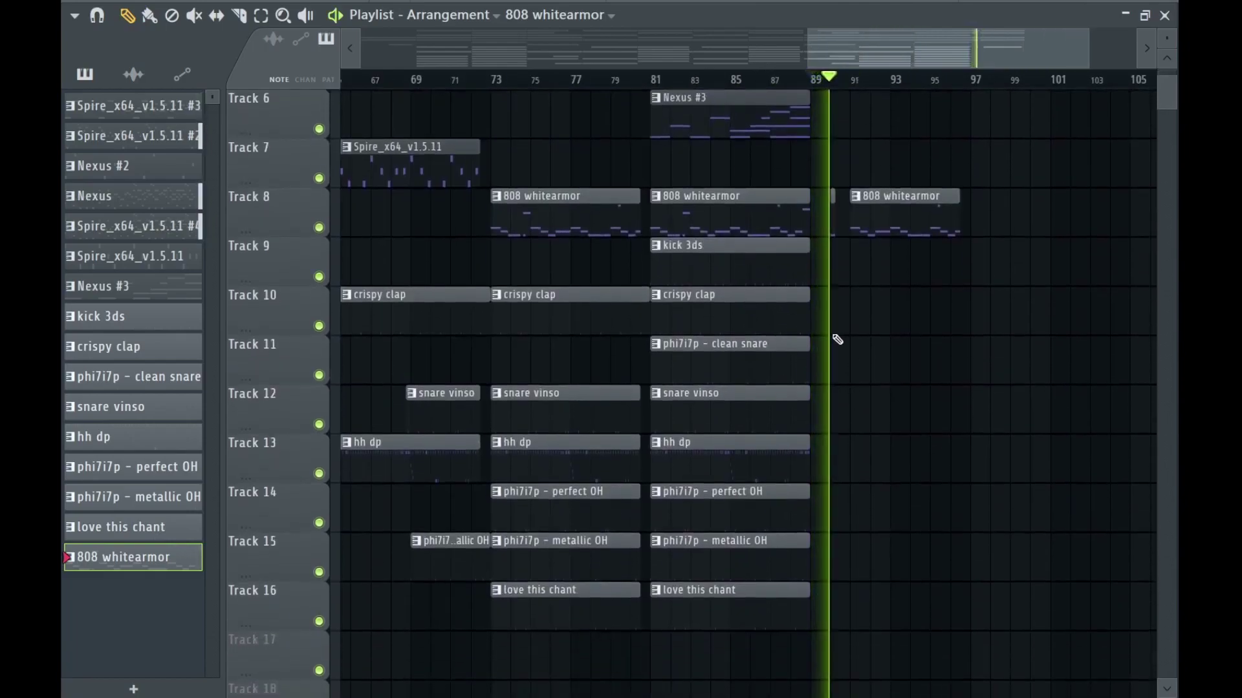
pyautogui.moveTo(820, 311); pyautogui.dragTo(820, 311)
pyautogui.click(813, 317)
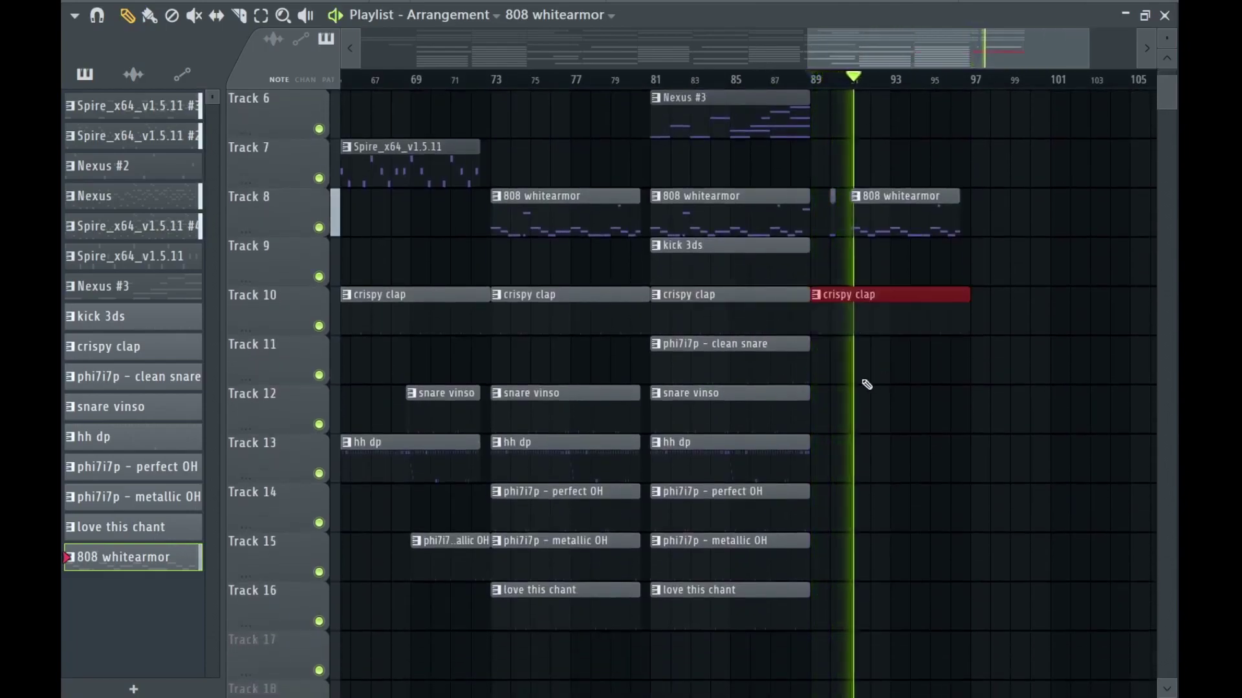
pyautogui.scroll(3, 851, 368)
pyautogui.keyDown('ctrl'); pyautogui.click(720, 280); pyautogui.keyUp('ctrl')
pyautogui.hotkey('ctrl', 'b')
pyautogui.scroll(-1, 771, 490)
pyautogui.moveTo(681, 338); pyautogui.dragTo(615, 598)
pyautogui.hotkey('ctrl', 'b')
pyautogui.scroll(3, 727, 372)
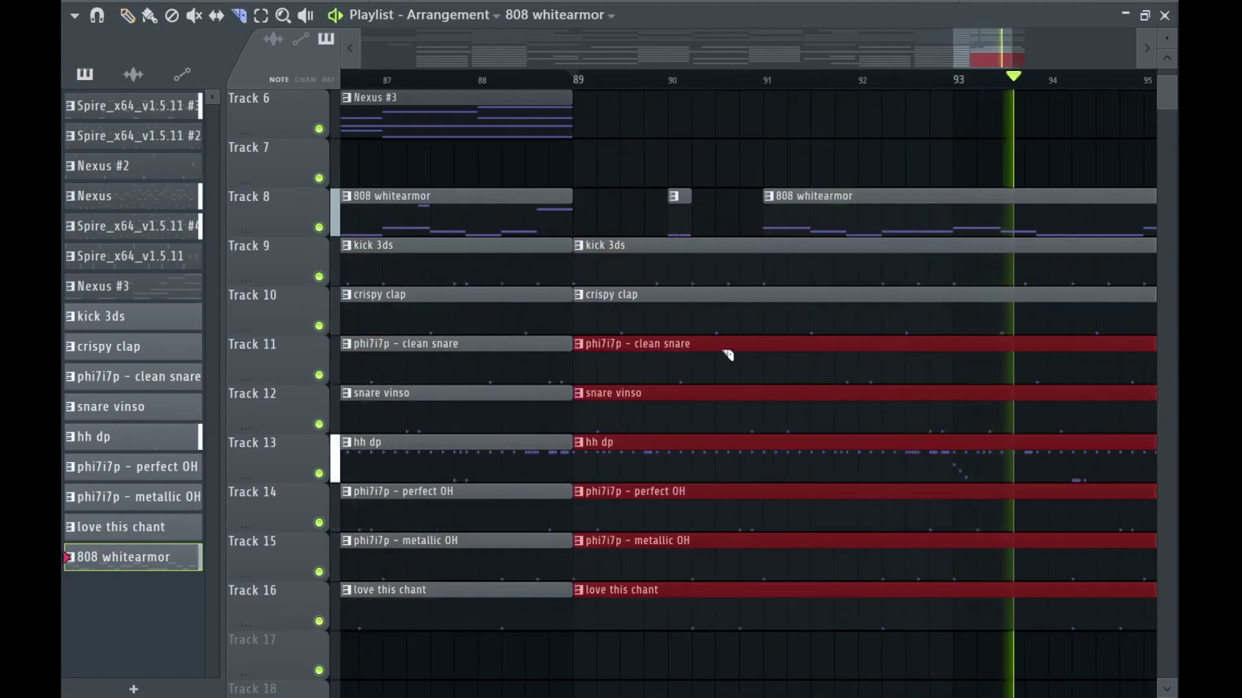
# Slice the new drum clips at bar 91, delete their parts before it and remove the crispy clap clip at bar 89.
pyautogui.press('c')
pyautogui.scroll(-1, 763, 323)
pyautogui.moveTo(763, 323); pyautogui.dragTo(763, 695)
pyautogui.moveTo(762, 251)
pyautogui.mouseDown()
pyautogui.moveTo(720, 182)
pyautogui.moveTo(707, 291)
pyautogui.moveTo(696, 261)
pyautogui.moveTo(698, 638)
pyautogui.mouseUp()
pyautogui.press('d')
# Trim the start of the last love this chant clip on Track 16 to the second beat of bar 90.
pyautogui.scroll(-2, 667, 556)
pyautogui.moveTo(711, 533)
pyautogui.mouseDown()
pyautogui.moveTo(668, 545)
pyautogui.moveTo(712, 547)
pyautogui.mouseUp()
pyautogui.scroll(2, 701, 575)
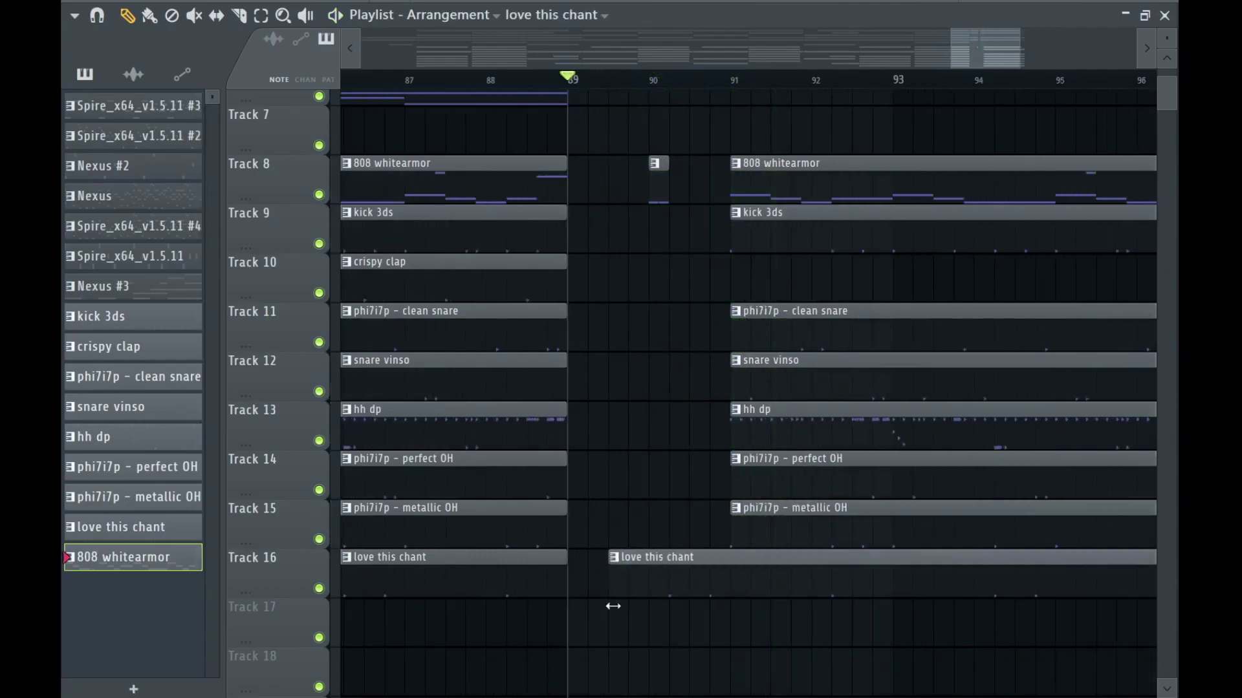
pyautogui.scroll(-2, 633, 469)
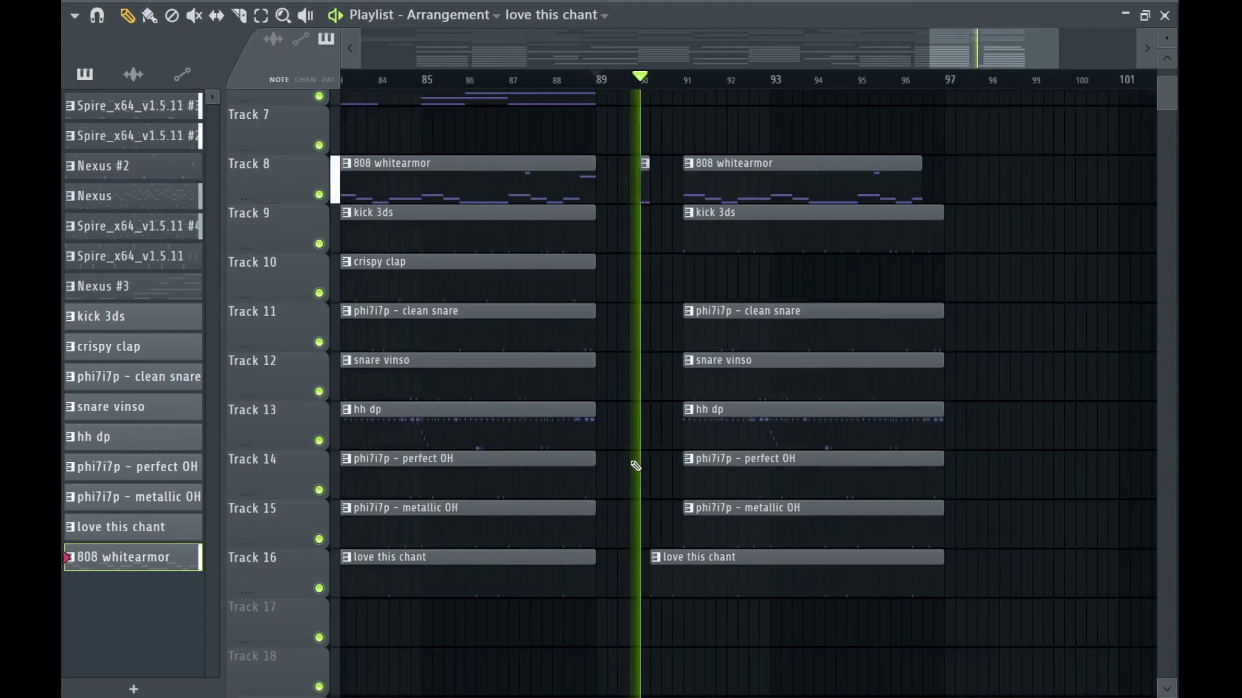
# Cut the last beat of bar 90 out of the Spire and Nexus clips on Tracks 1, 2, 4 and 5.
pyautogui.scroll(5, 634, 467)
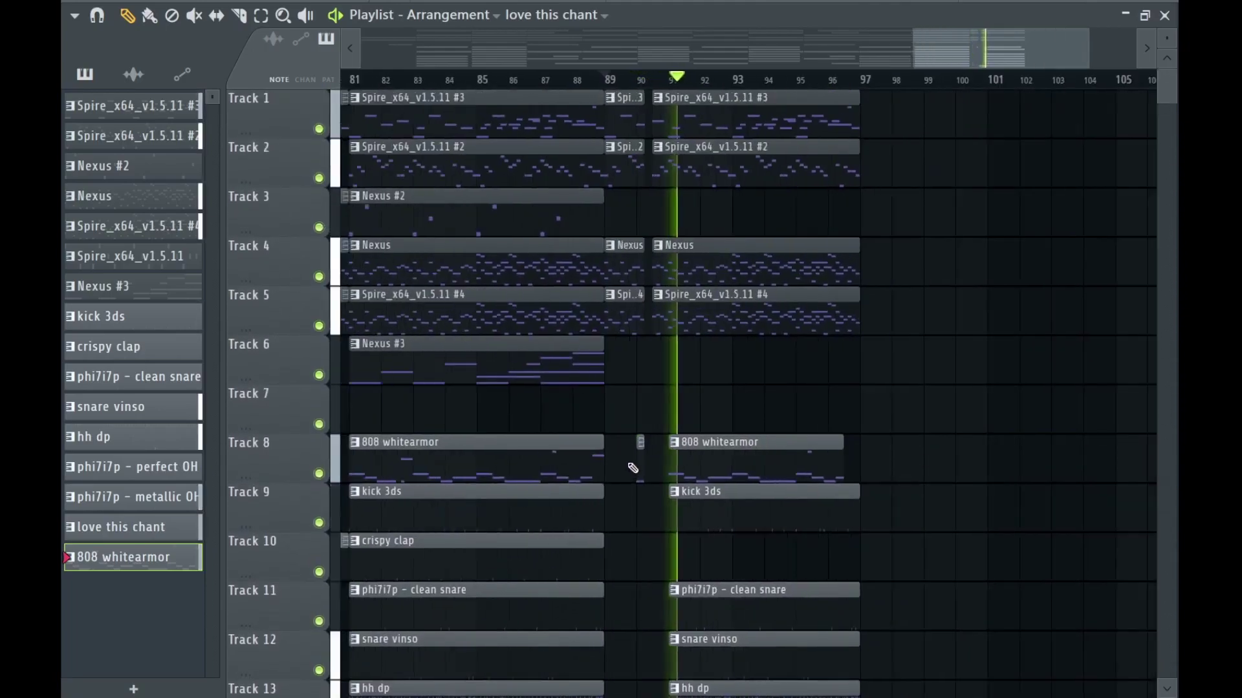
pyautogui.scroll(3, 634, 469)
pyautogui.press('space')
pyautogui.press('space')
pyautogui.scroll(2, 762, 381)
pyautogui.press('c')
pyautogui.moveTo(753, 360); pyautogui.dragTo(753, 16)
pyautogui.moveTo(844, 97); pyautogui.dragTo(836, 381)
pyautogui.press('b')
pyautogui.rightClick(802, 304)
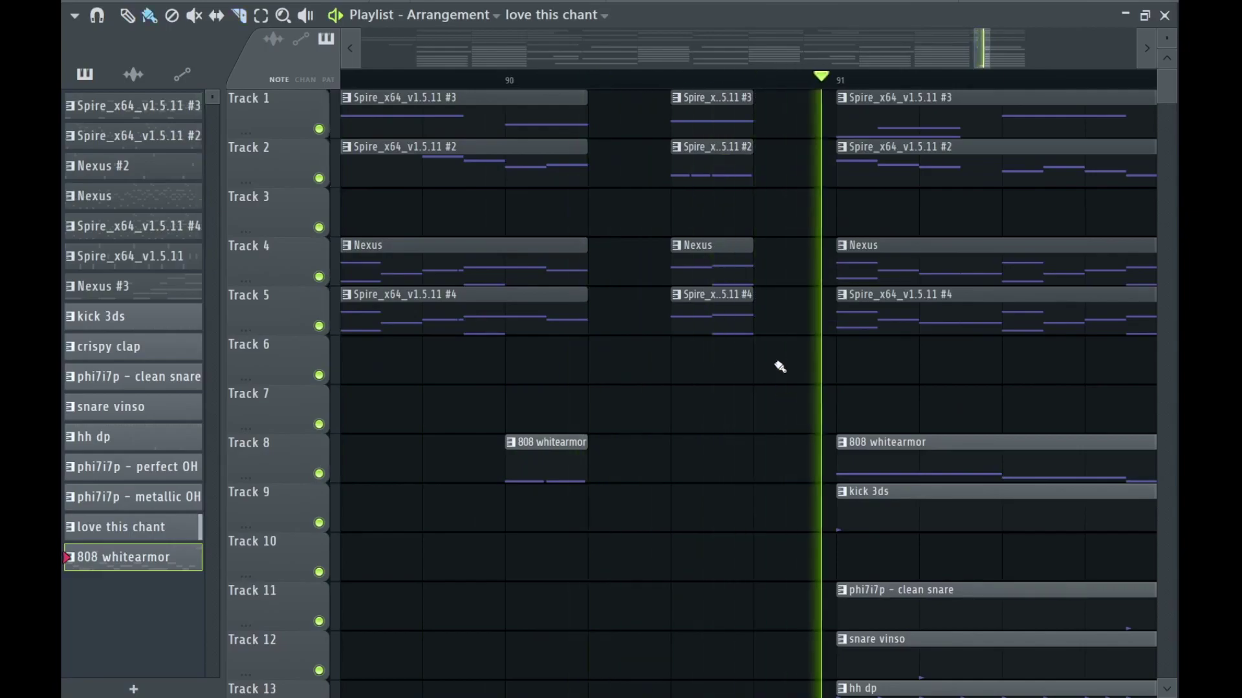
# Duplicate the crispy clap clip on Track 10 to bar 89, slice the copy at bar 91 and delete the part before it.
pyautogui.scroll(-3, 754, 378)
pyautogui.scroll(-3, 737, 379)
pyautogui.scroll(-3, 723, 386)
pyautogui.scroll(3, 735, 397)
pyautogui.keyDown('ctrl'); pyautogui.click(604, 293); pyautogui.keyUp('ctrl')
pyautogui.hotkey('ctrl', 'b')
pyautogui.scroll(3, 733, 396)
pyautogui.press('c')
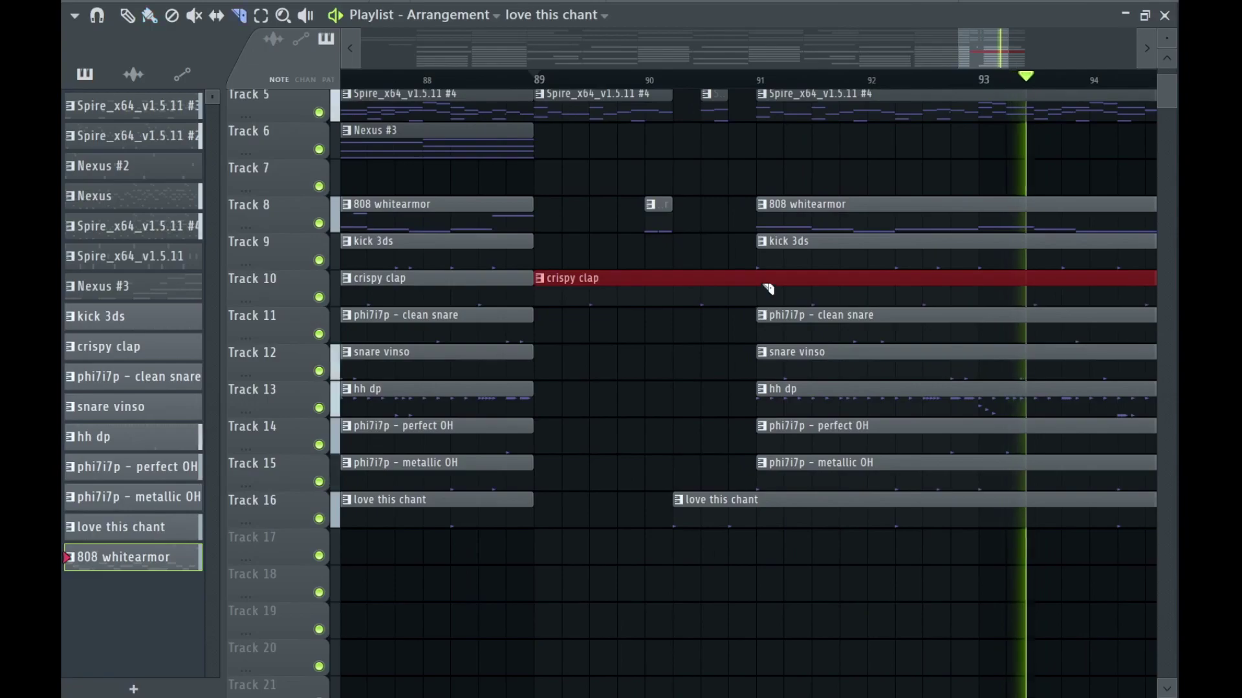
pyautogui.moveTo(763, 262); pyautogui.dragTo(754, 317)
pyautogui.press('p')
pyautogui.rightClick(695, 294)
pyautogui.scroll(-3, 682, 380)
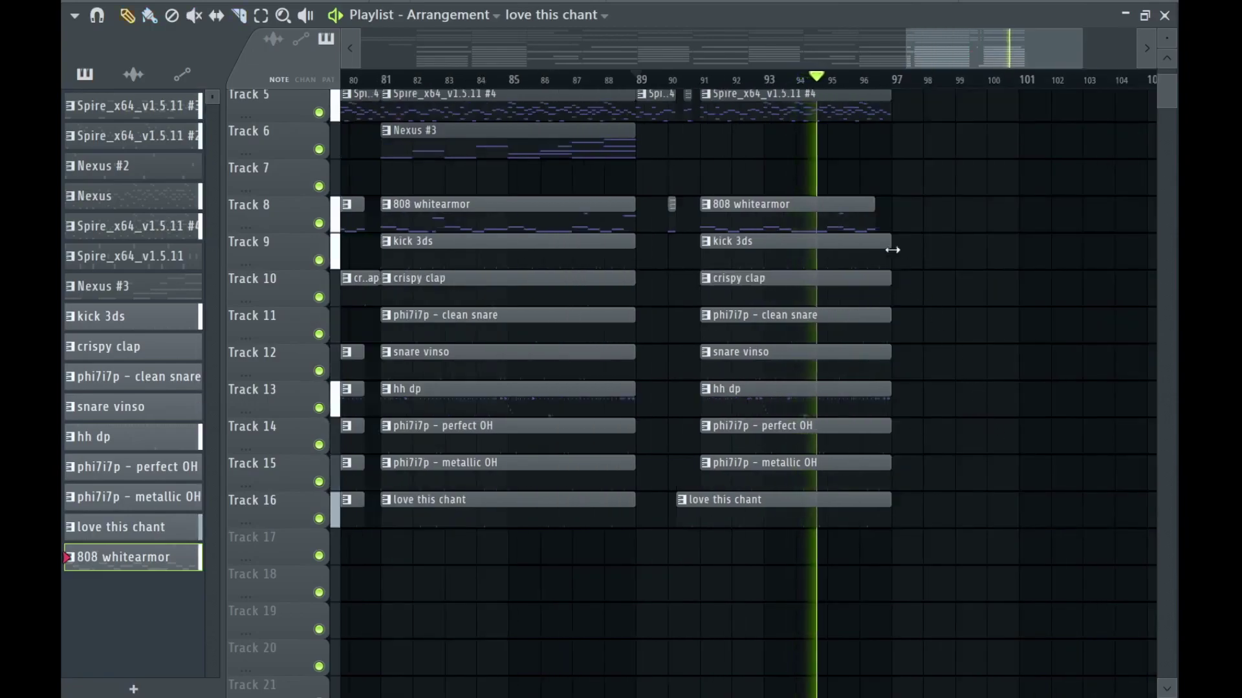
# Extend the last 808 whitearmor clip to bar 97 and duplicate all clips from bars 89 to 96 to bar 97.
pyautogui.scroll(1, 899, 261)
pyautogui.moveTo(871, 258); pyautogui.dragTo(888, 271)
pyautogui.scroll(-3, 921, 341)
pyautogui.scroll(-3, 946, 214)
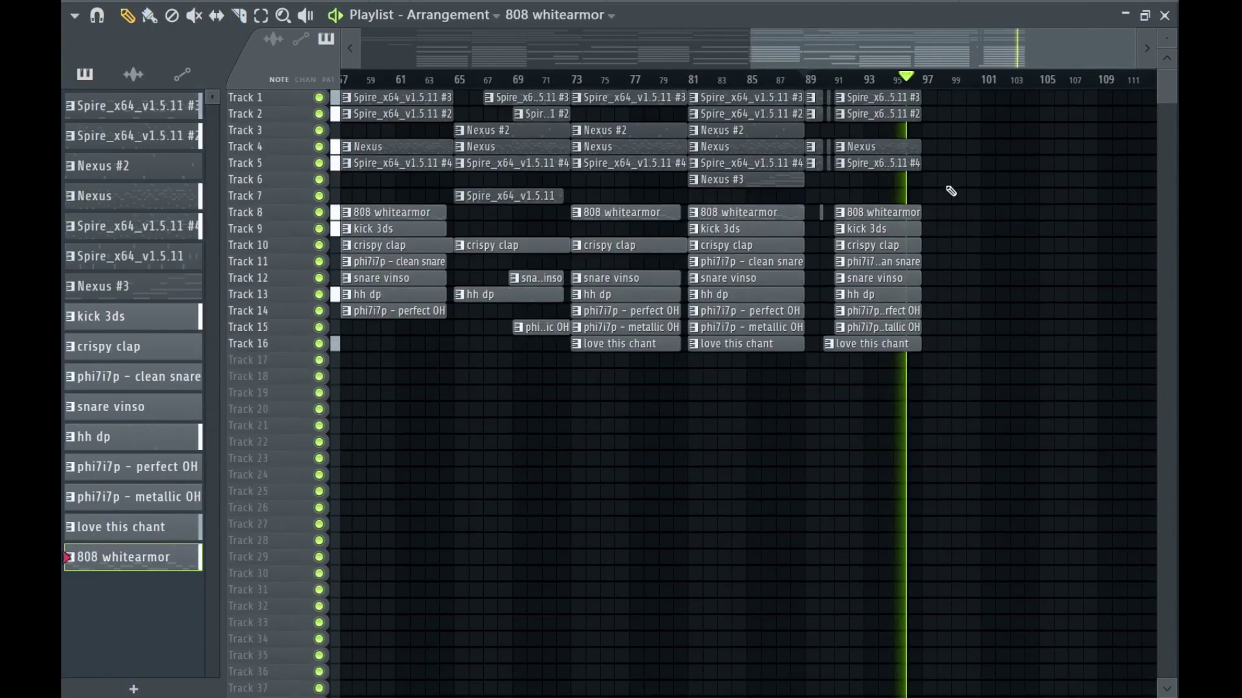
pyautogui.moveTo(931, 90); pyautogui.dragTo(815, 405)
pyautogui.hotkey('ctrl', 'b')
pyautogui.scroll(-3, 868, 429)
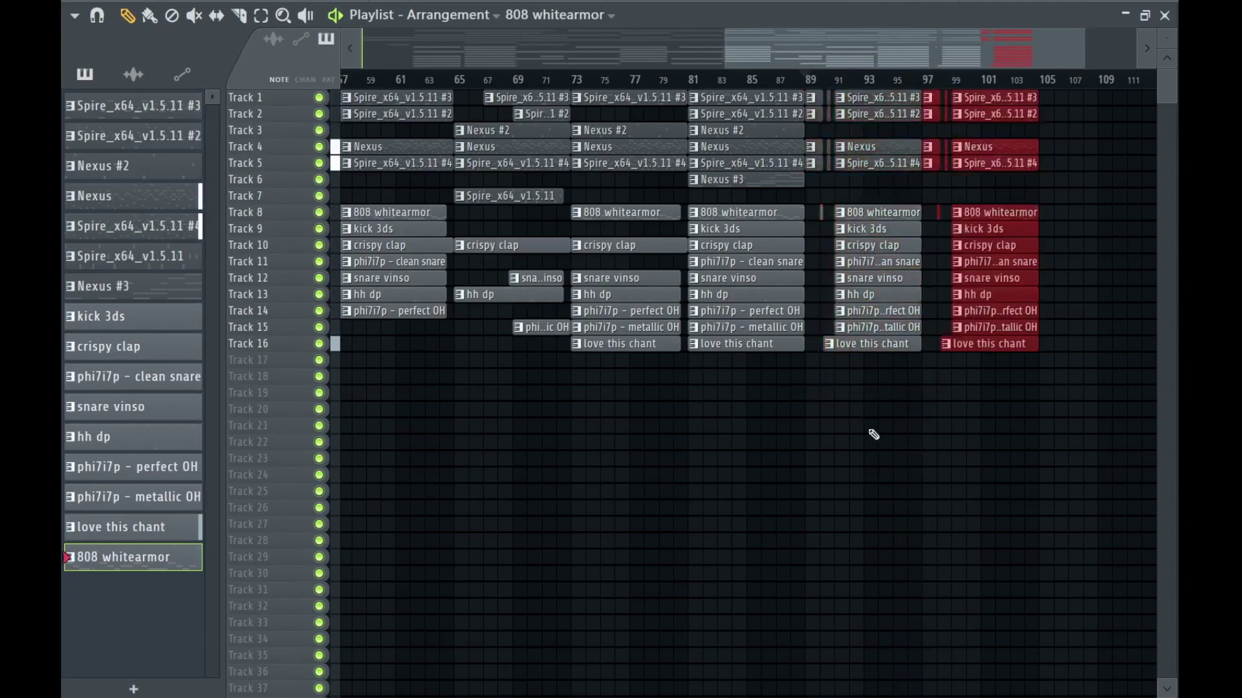
pyautogui.hotkey('ctrl', 'd')
pyautogui.press('space')
# Load the 20Hz + 18kHz cut preset in the Master's Fruity parametric EQ 2 and create an automation clip for its Band 7 frequency.
pyautogui.press('F9')
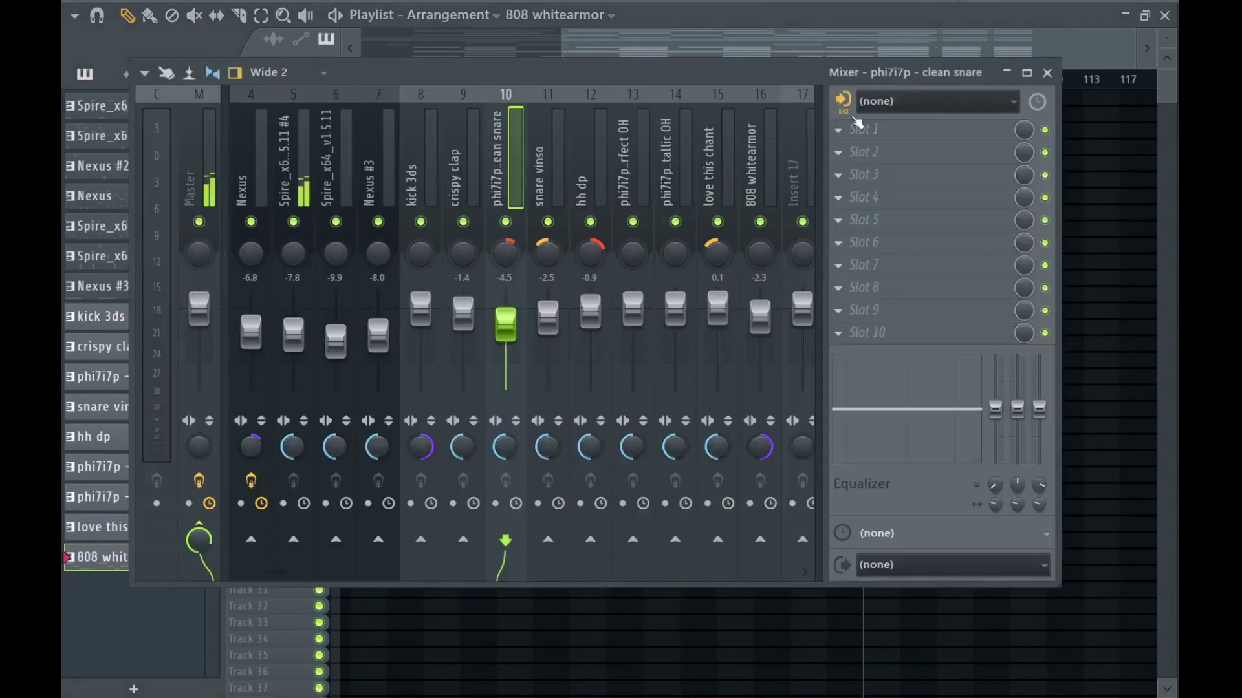
pyautogui.click(213, 184)
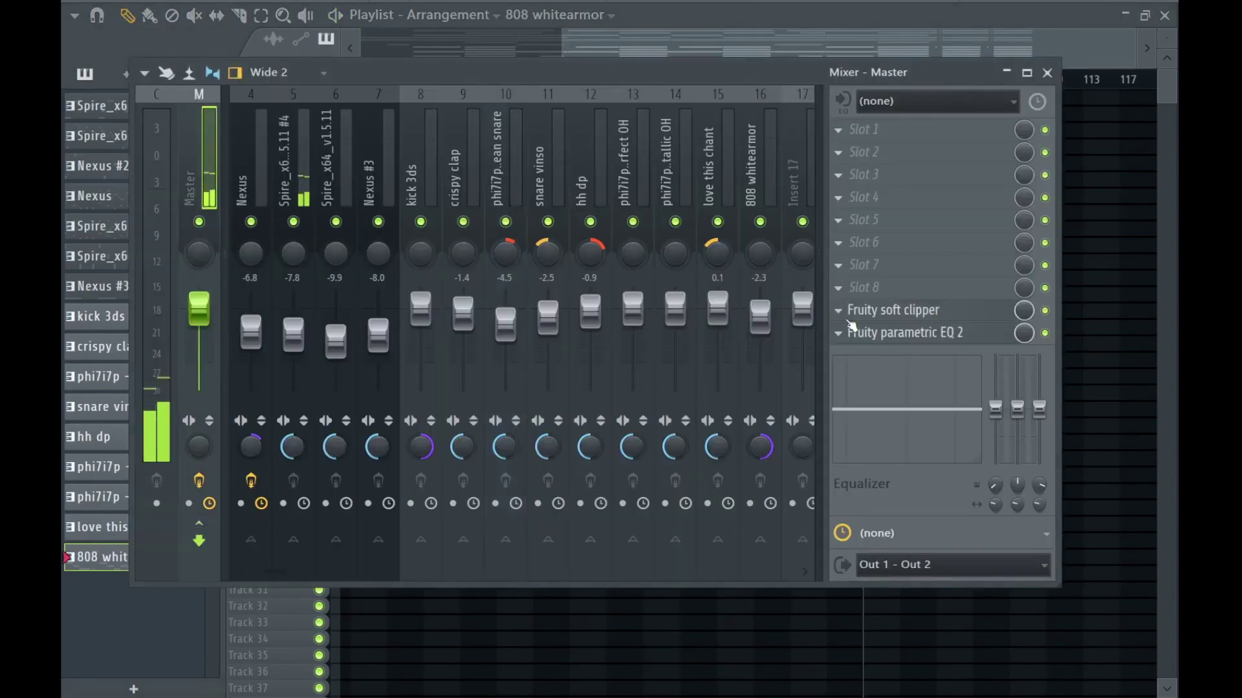
pyautogui.click(881, 333)
pyautogui.click(801, 158)
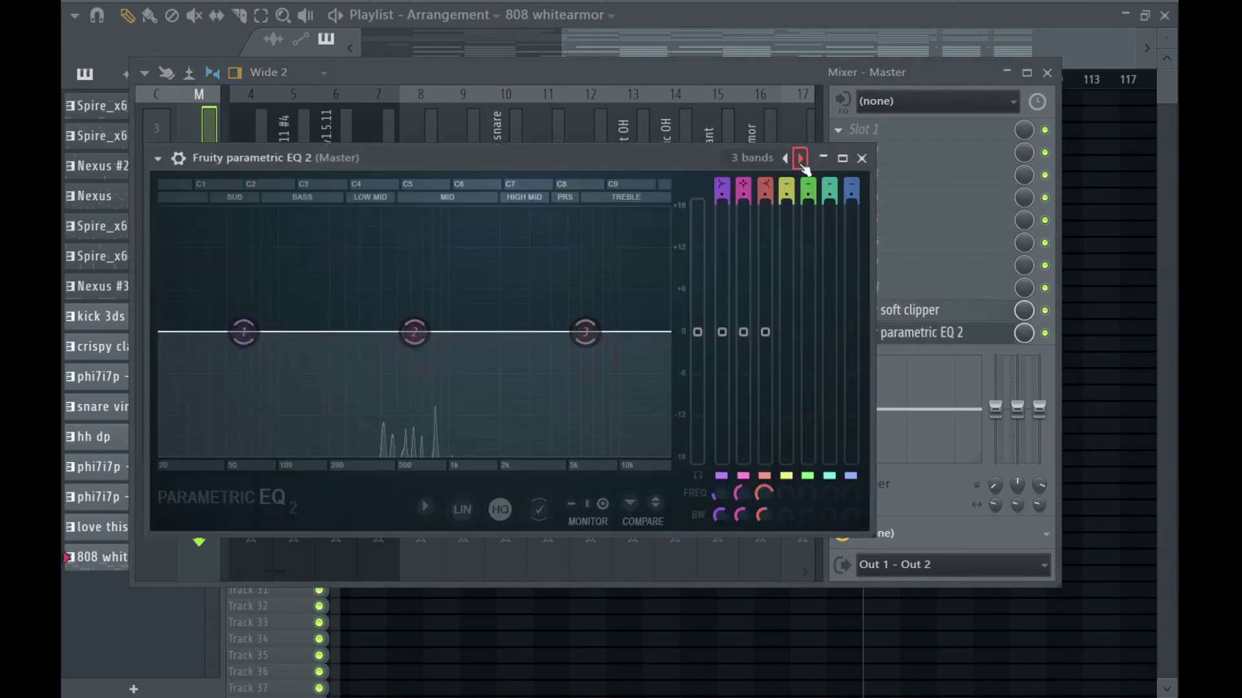
pyautogui.moveTo(666, 333); pyautogui.dragTo(673, 332)
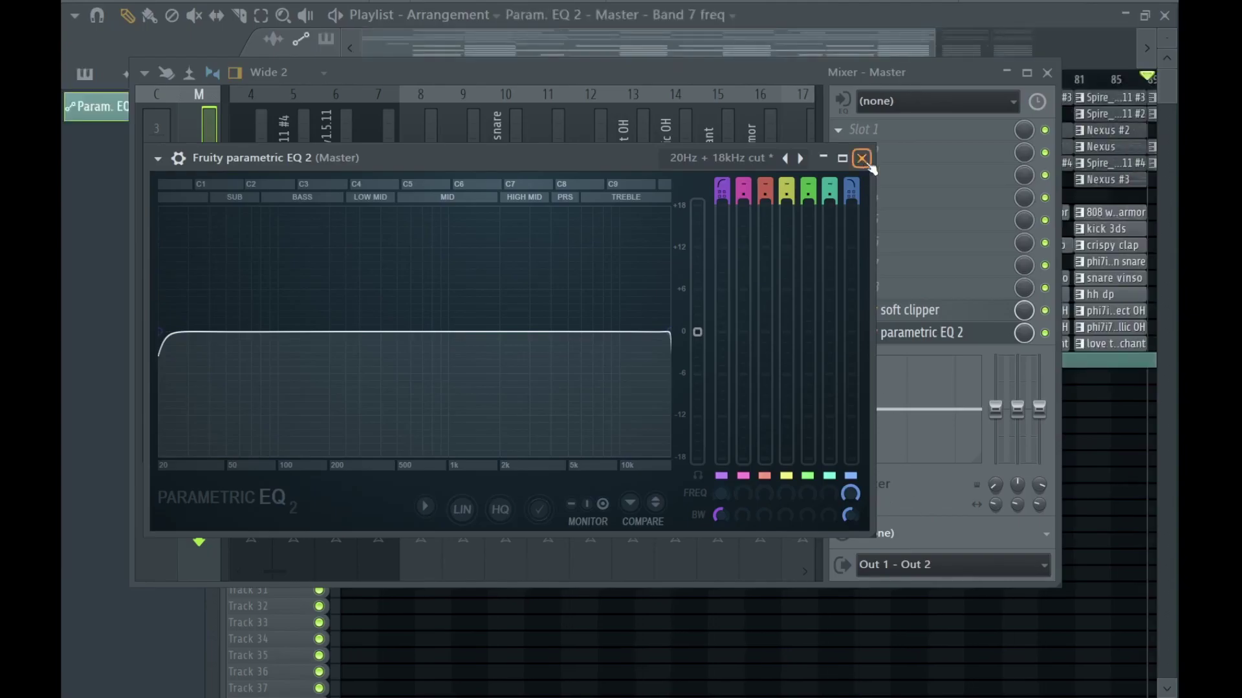
pyautogui.click(862, 158)
pyautogui.click(1047, 73)
# Add a point at bar 91 to the Band 7 freq automation and lower its end point to form a downward ramp.
pyautogui.scroll(3, 826, 404)
pyautogui.scroll(5, 690, 352)
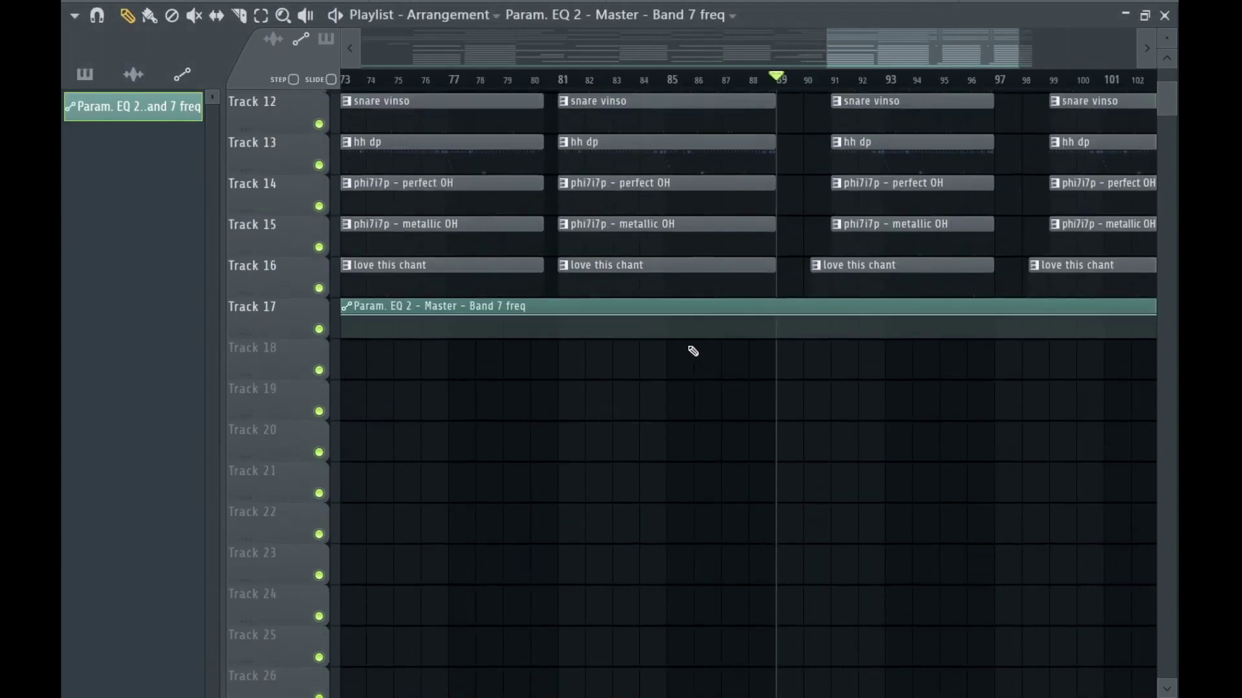
pyautogui.hscroll(1, 787, 385)
pyautogui.press('space')
pyautogui.scroll(3, 838, 392)
pyautogui.scroll(2, 796, 440)
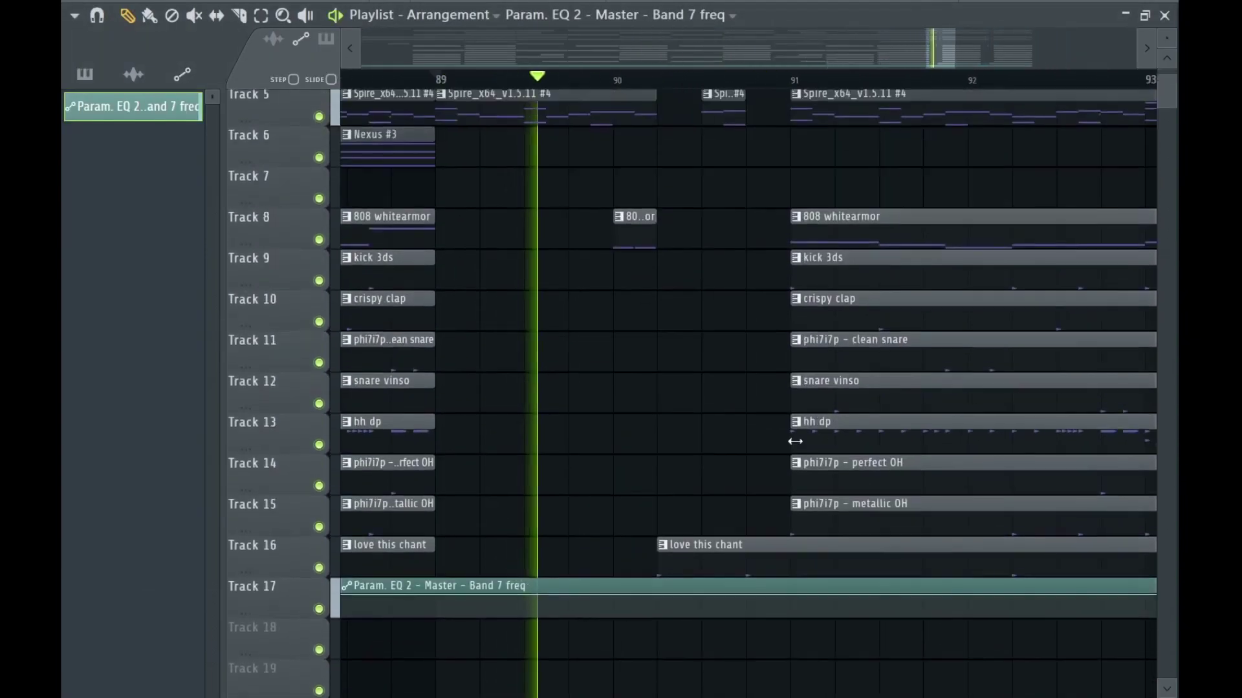
pyautogui.scroll(-1, 790, 423)
pyautogui.scroll(2, 790, 423)
pyautogui.scroll(-4, 813, 492)
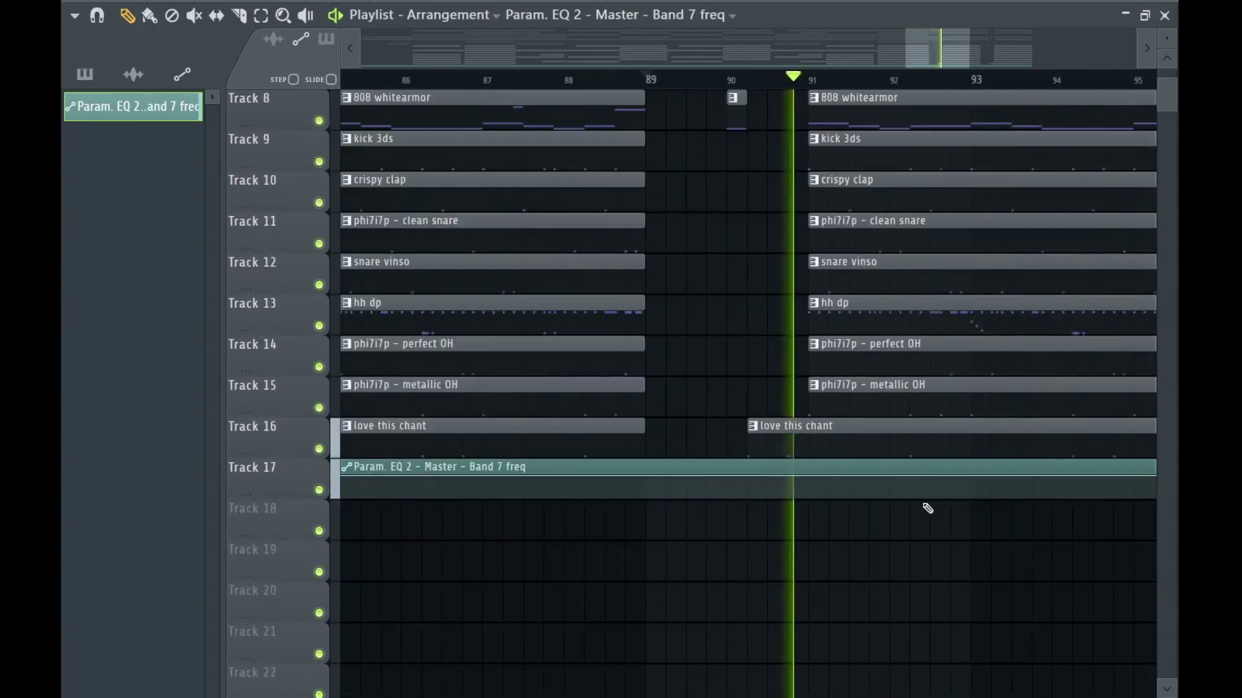
pyautogui.moveTo(966, 447); pyautogui.dragTo(652, 435)
pyautogui.scroll(-4, 743, 442)
pyautogui.scroll(2, 743, 442)
pyautogui.moveTo(1037, 469); pyautogui.dragTo(1038, 491)
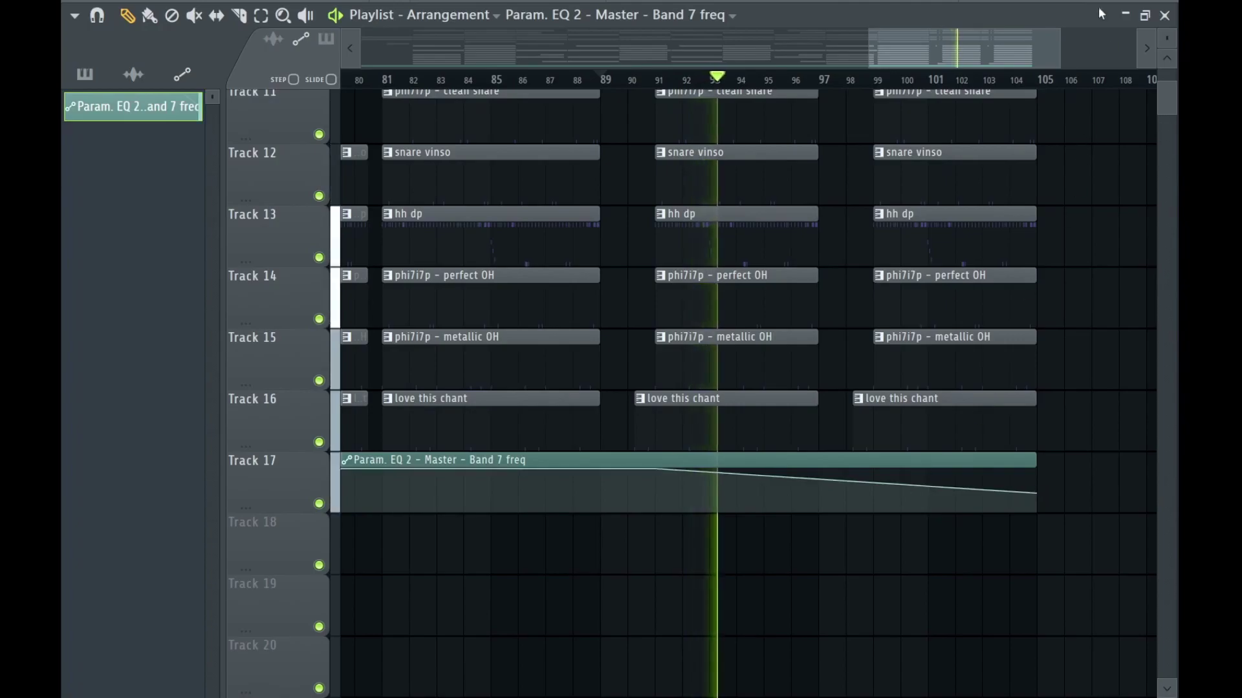
# Create a Master volume automation clip and shape it to stay flat until bar 91 and ramp down to its end.
pyautogui.press('F9')
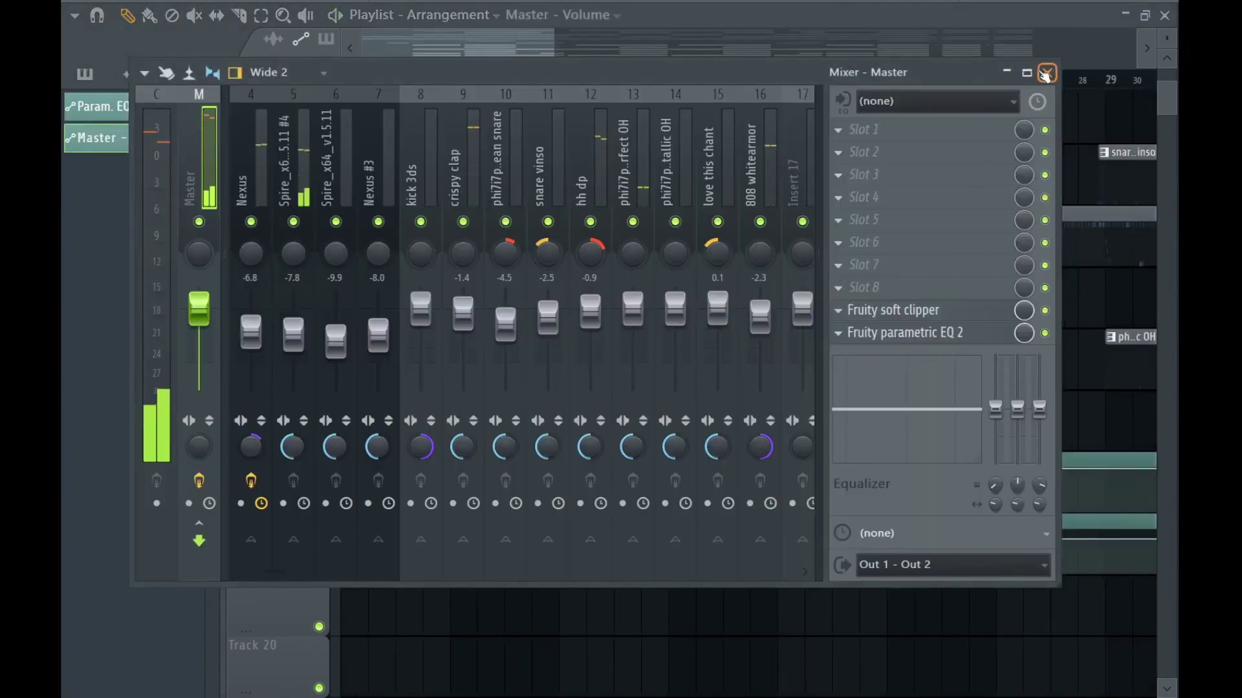
pyautogui.click(1046, 73)
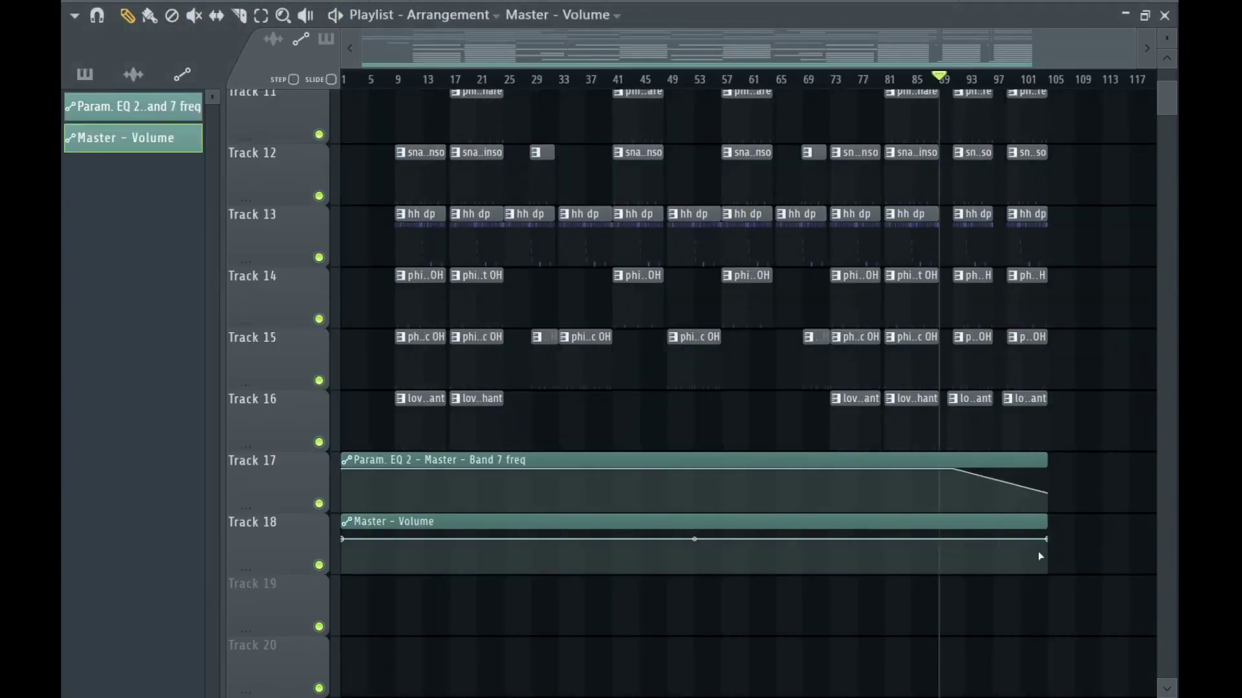
pyautogui.scroll(6, 976, 546)
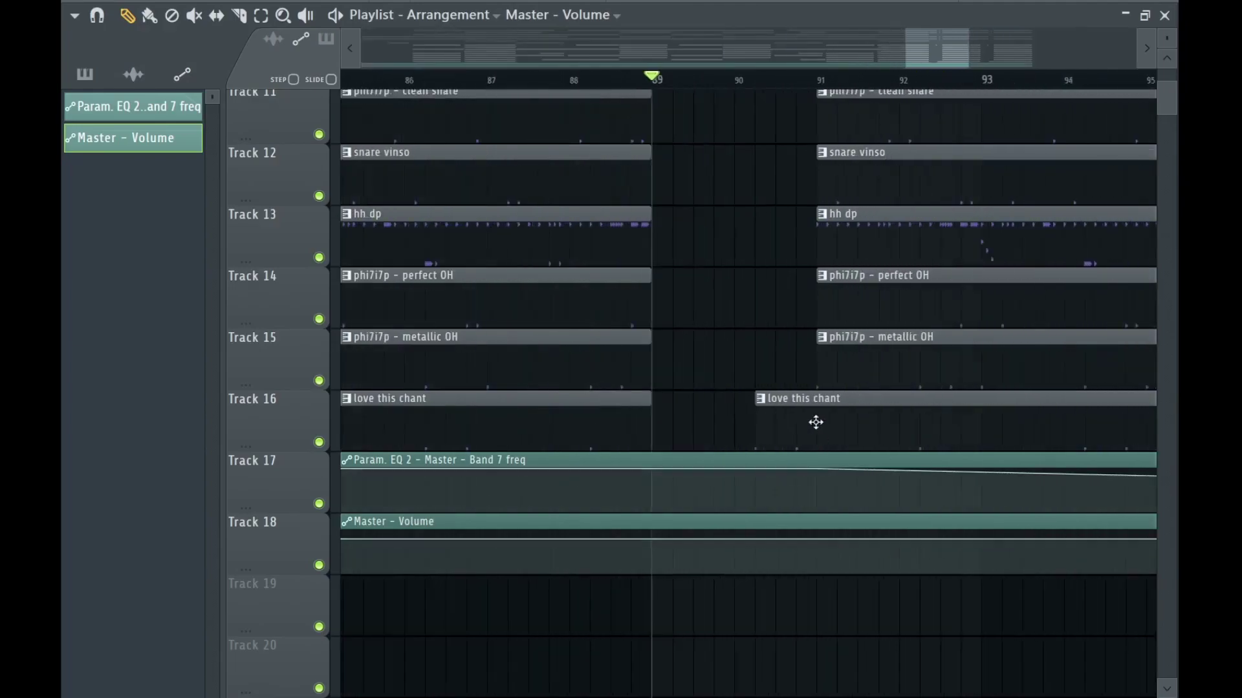
pyautogui.scroll(-4, 829, 559)
pyautogui.moveTo(924, 540); pyautogui.dragTo(730, 503)
pyautogui.scroll(3, 909, 515)
pyautogui.press('space')
pyautogui.scroll(-3, 853, 521)
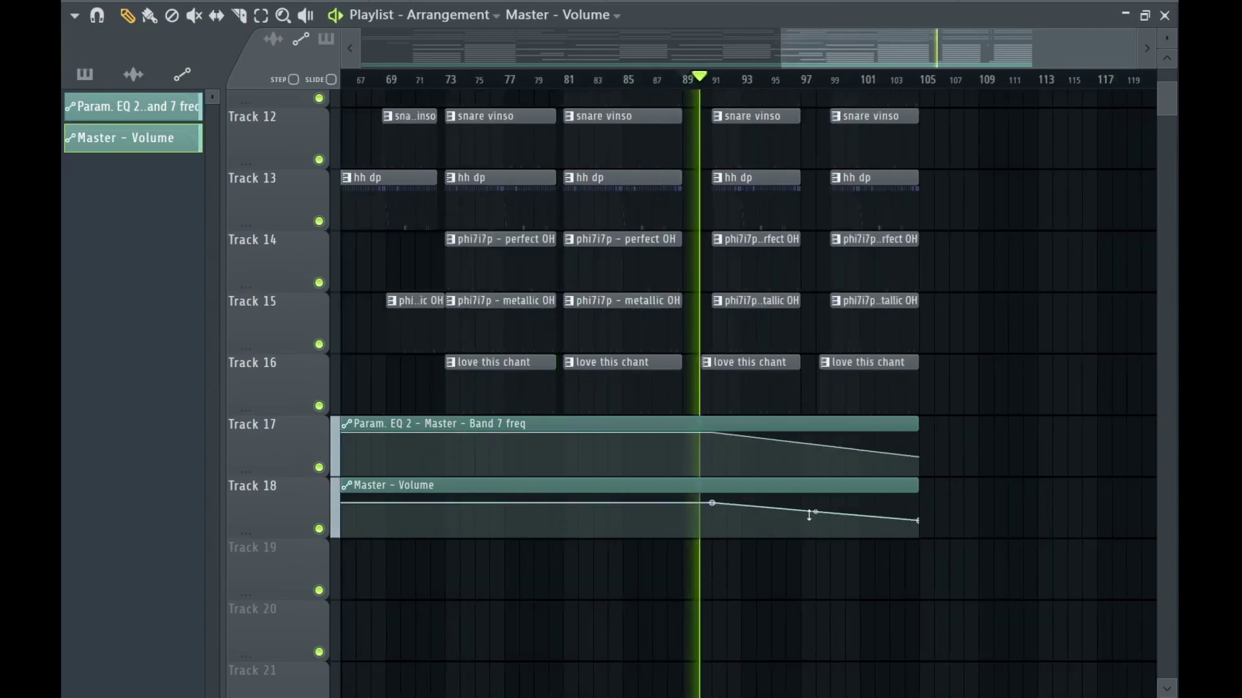
# Move both automation clips down to Tracks 20 and 21 and bend the Band 7 freq ramp into a gradually steepening curve.
pyautogui.scroll(-2, 452, 472)
pyautogui.scroll(-1, 491, 453)
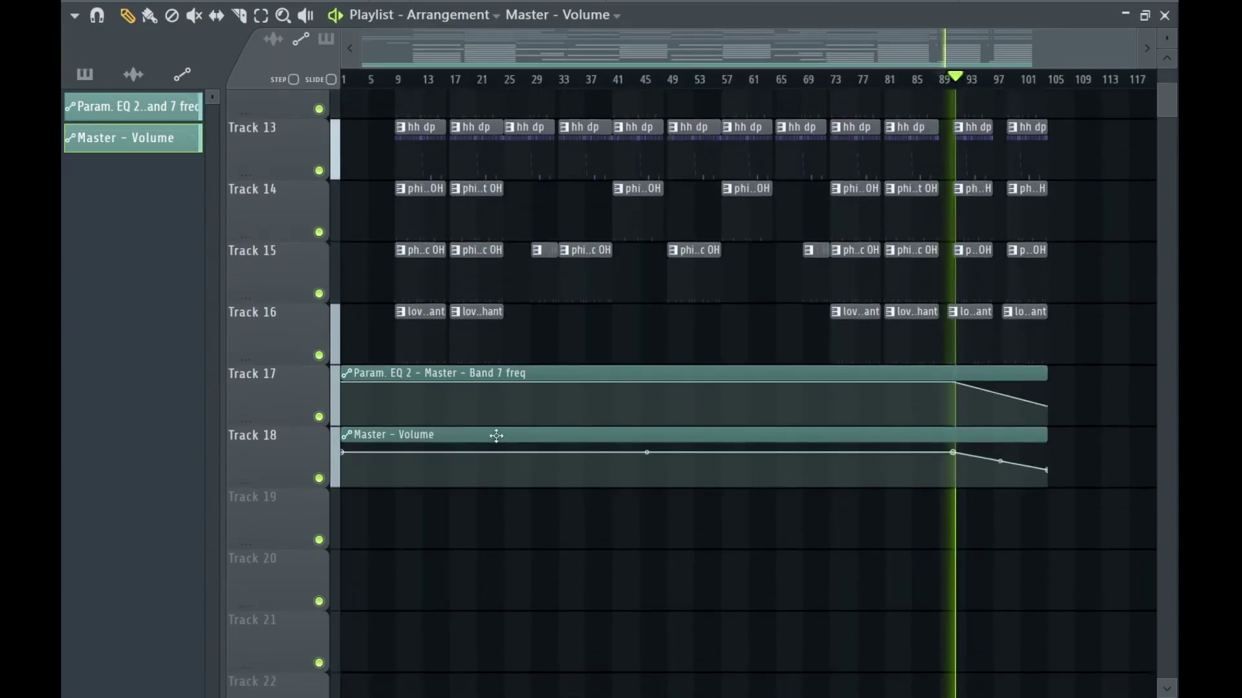
pyautogui.moveTo(542, 345); pyautogui.dragTo(563, 478)
pyautogui.hotkey('shift', 'Down')
pyautogui.hotkey('shift', 'Down')
pyautogui.hotkey('shift', 'Down')
pyautogui.rightClick(564, 510)
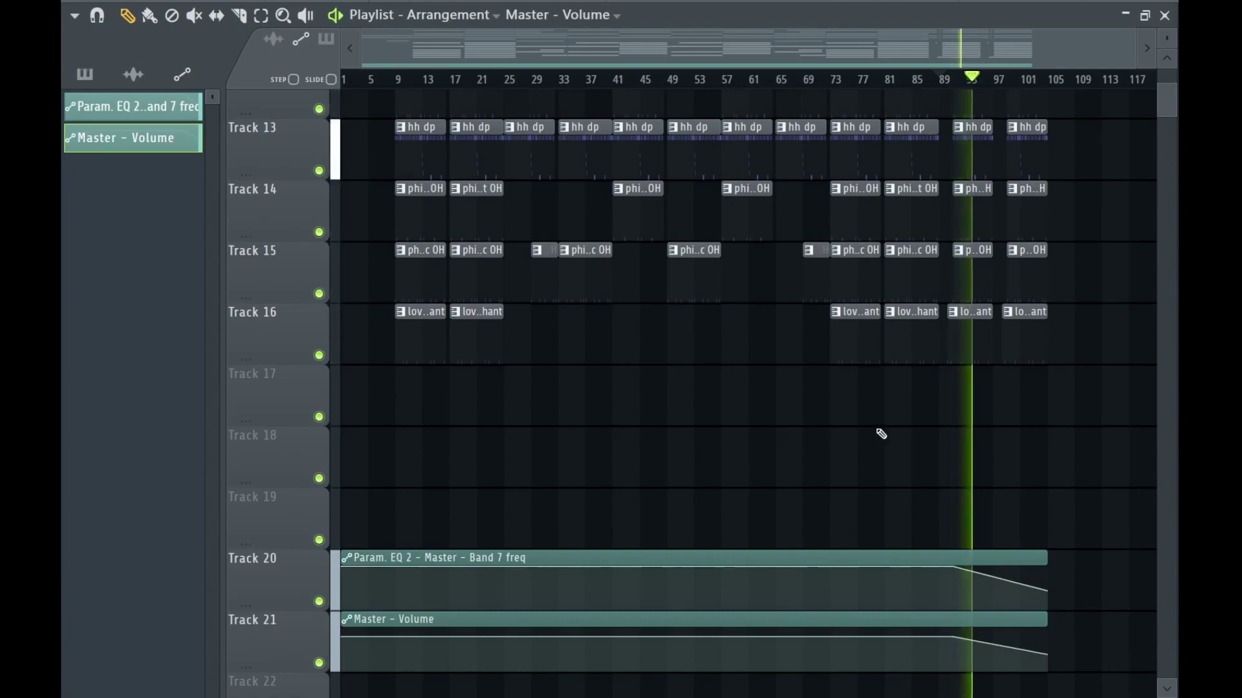
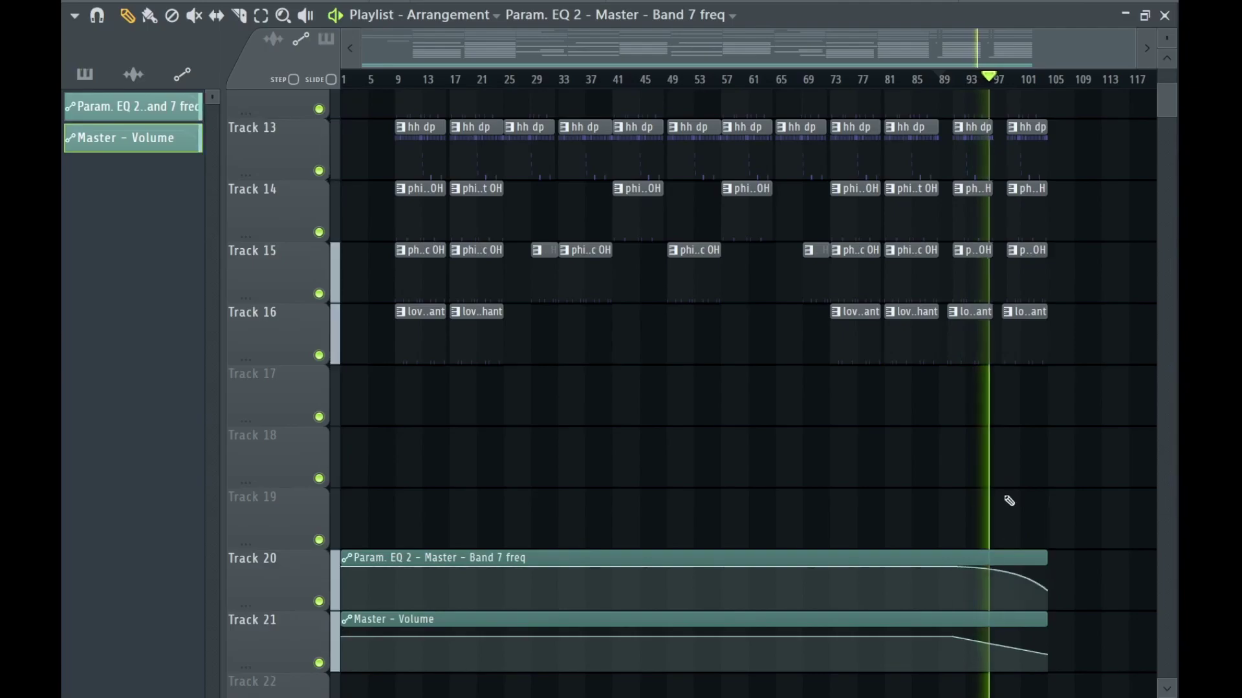
# Listen to the ending with the filter and volume fades while checking the arrangement across all tracks.
pyautogui.scroll(8, 988, 466)
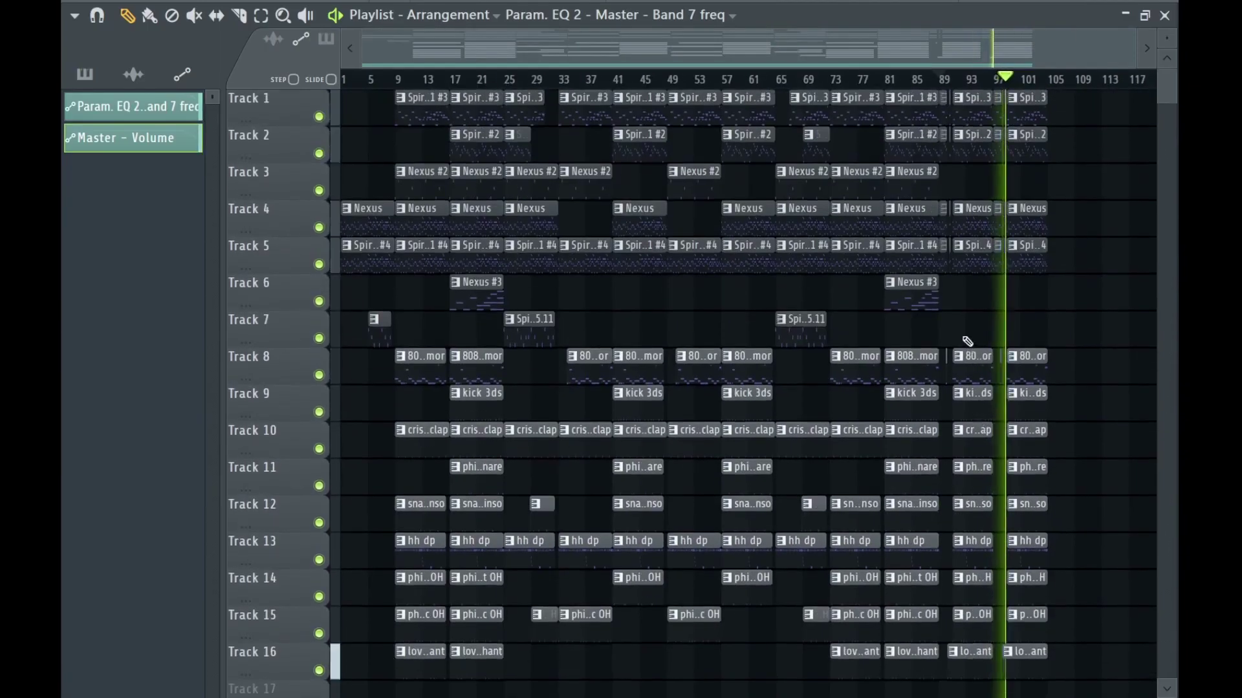
pyautogui.scroll(-8, 968, 341)
pyautogui.scroll(2, 380, 355)
pyautogui.scroll(4, 826, 429)
pyautogui.scroll(-4, 613, 442)
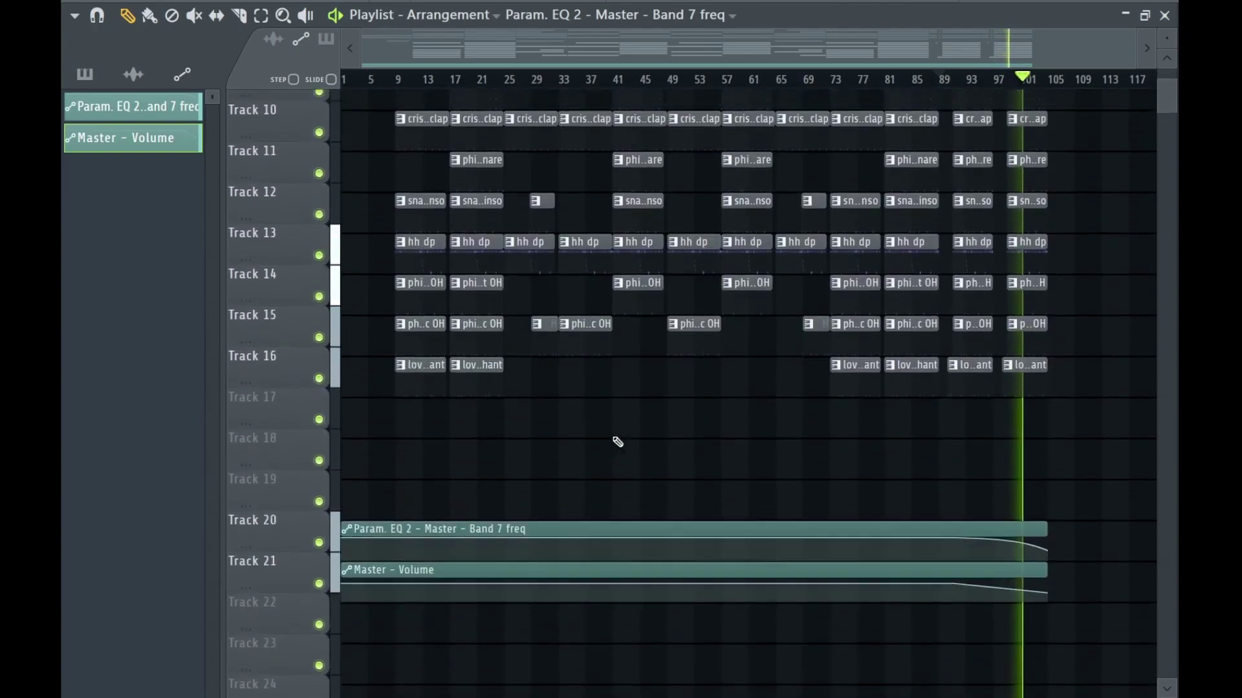
pyautogui.scroll(2, 612, 442)
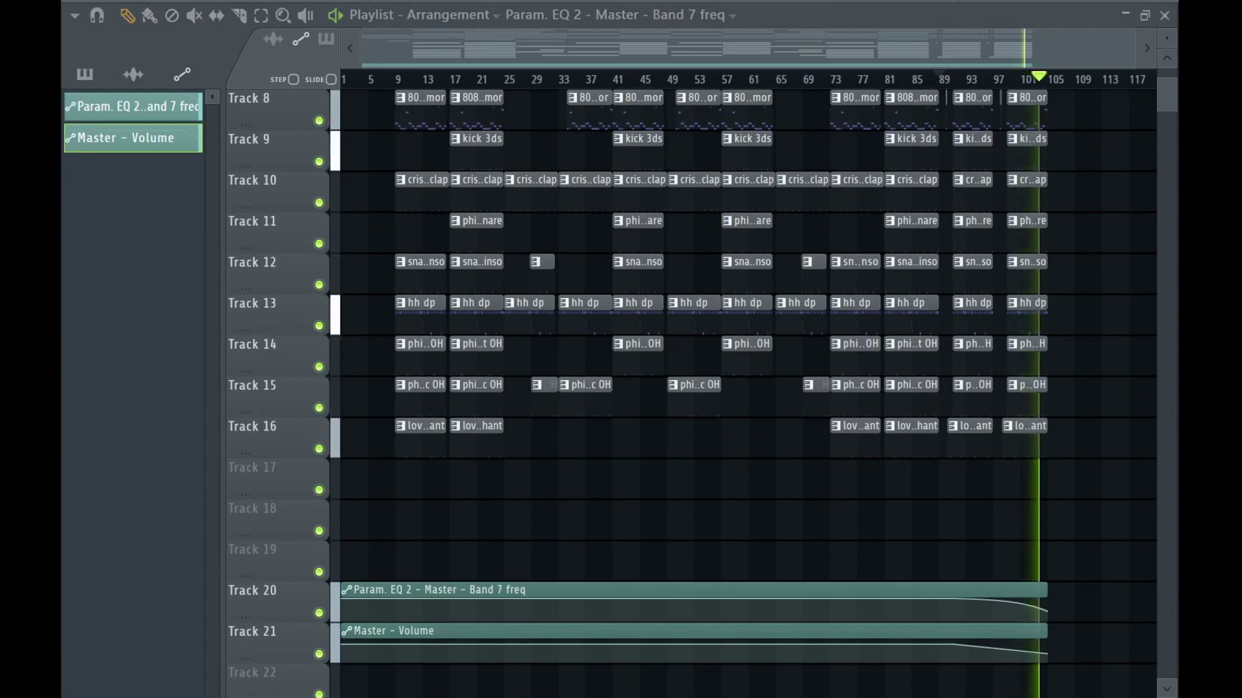
pyautogui.press('space')
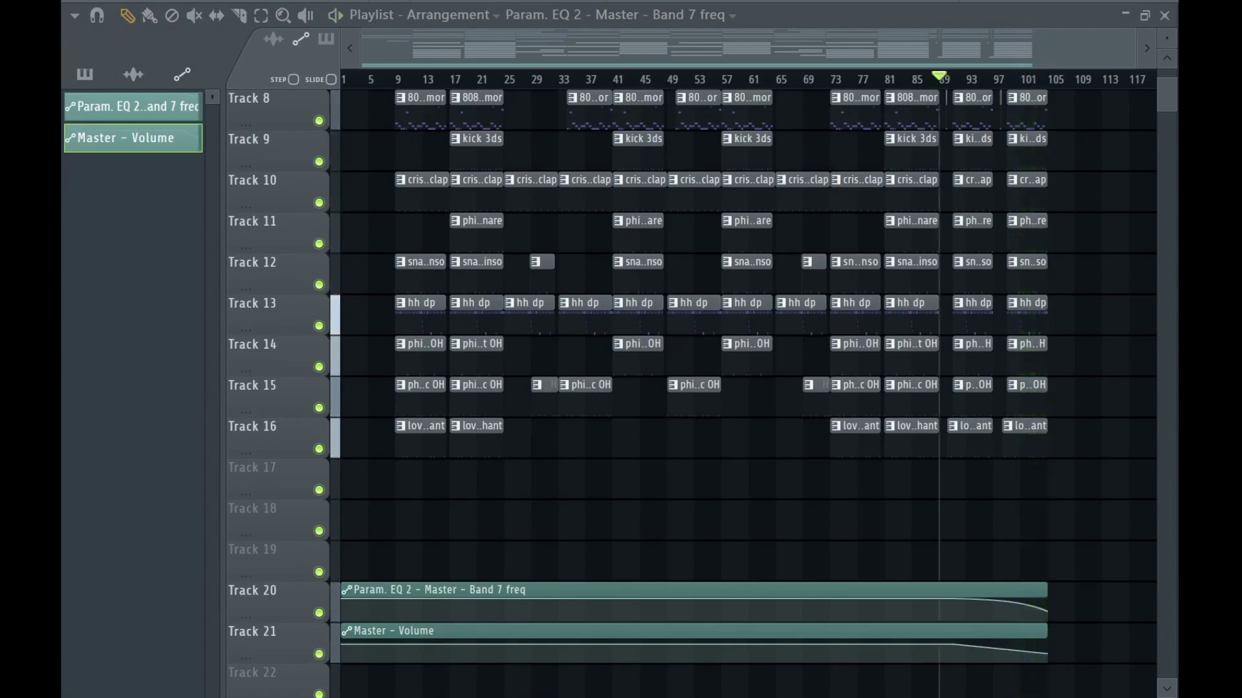
# Add the angel crash, industrial crash, new rev, fx high end and white noise fx samples to Tracks 17 to 19.
pyautogui.moveTo(926, 497); pyautogui.dragTo(930, 507)
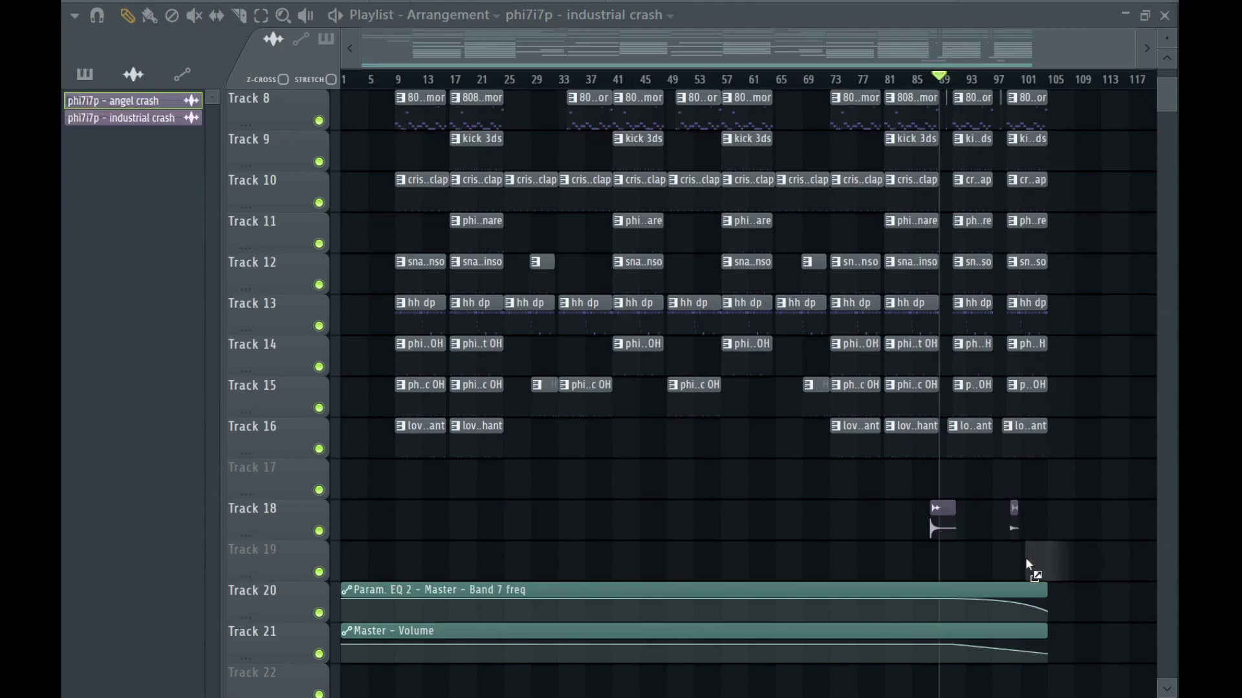
pyautogui.moveTo(1028, 566); pyautogui.dragTo(1029, 564)
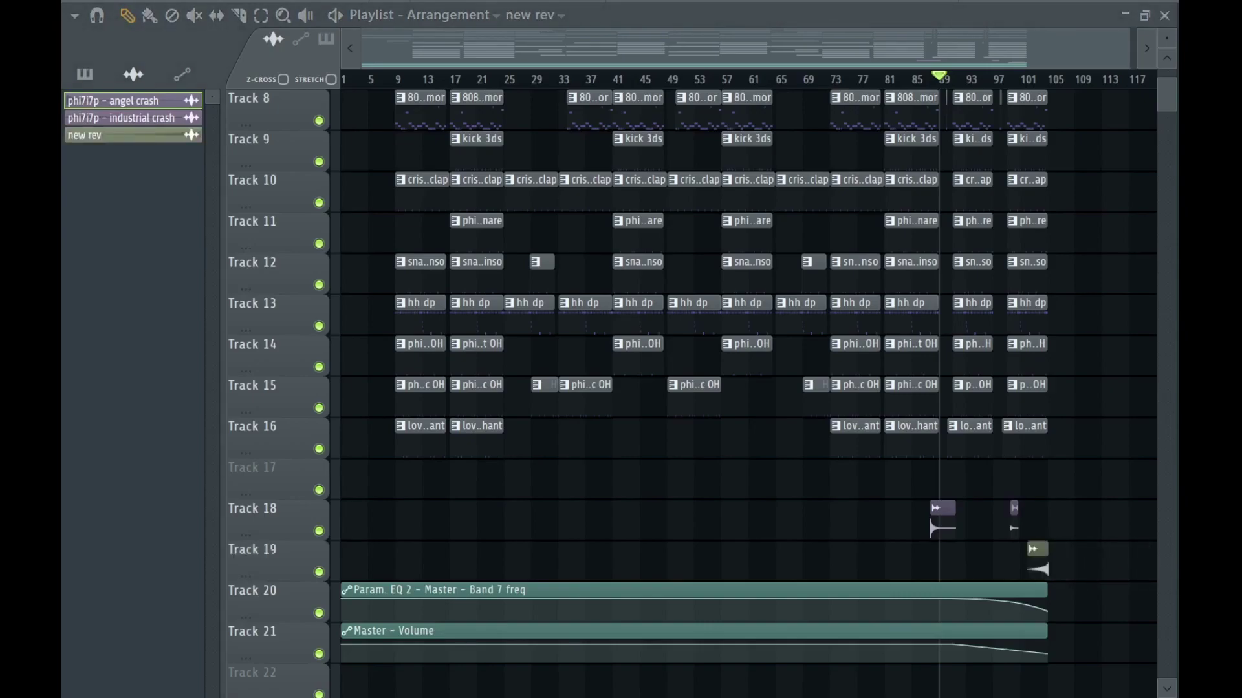
pyautogui.moveTo(1079, 482); pyautogui.dragTo(1077, 479)
pyautogui.moveTo(1080, 524); pyautogui.dragTo(887, 582)
pyautogui.click(832, 531)
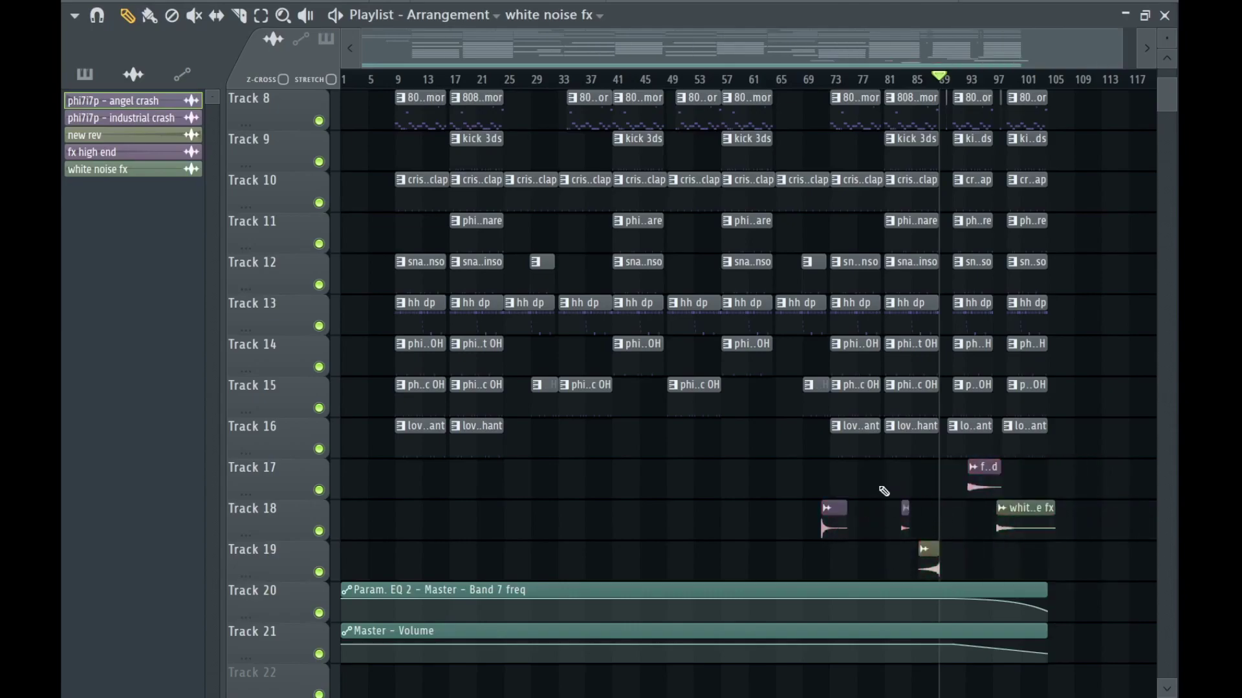
# Place the angel crash on Track 17 and the industrial crash on Track 18 so both start at bar 81.
pyautogui.scroll(3, 831, 527)
pyautogui.scroll(4, 1002, 480)
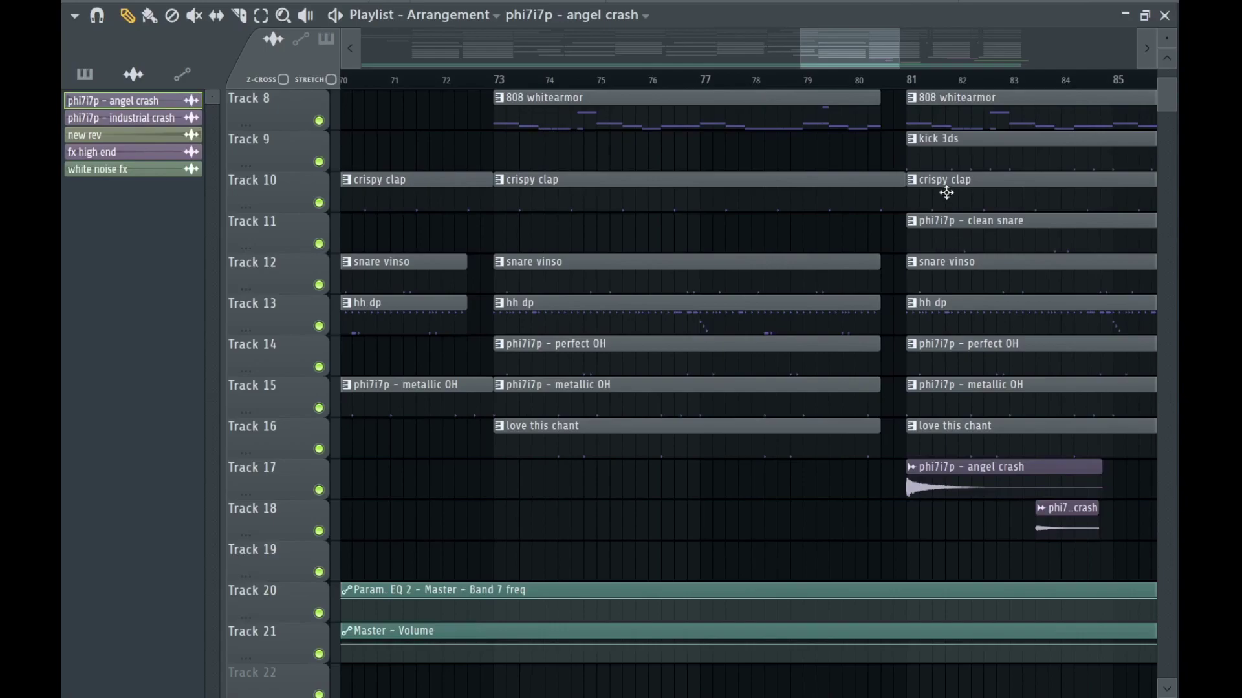
pyautogui.scroll(-3, 935, 328)
pyautogui.scroll(-4, 870, 409)
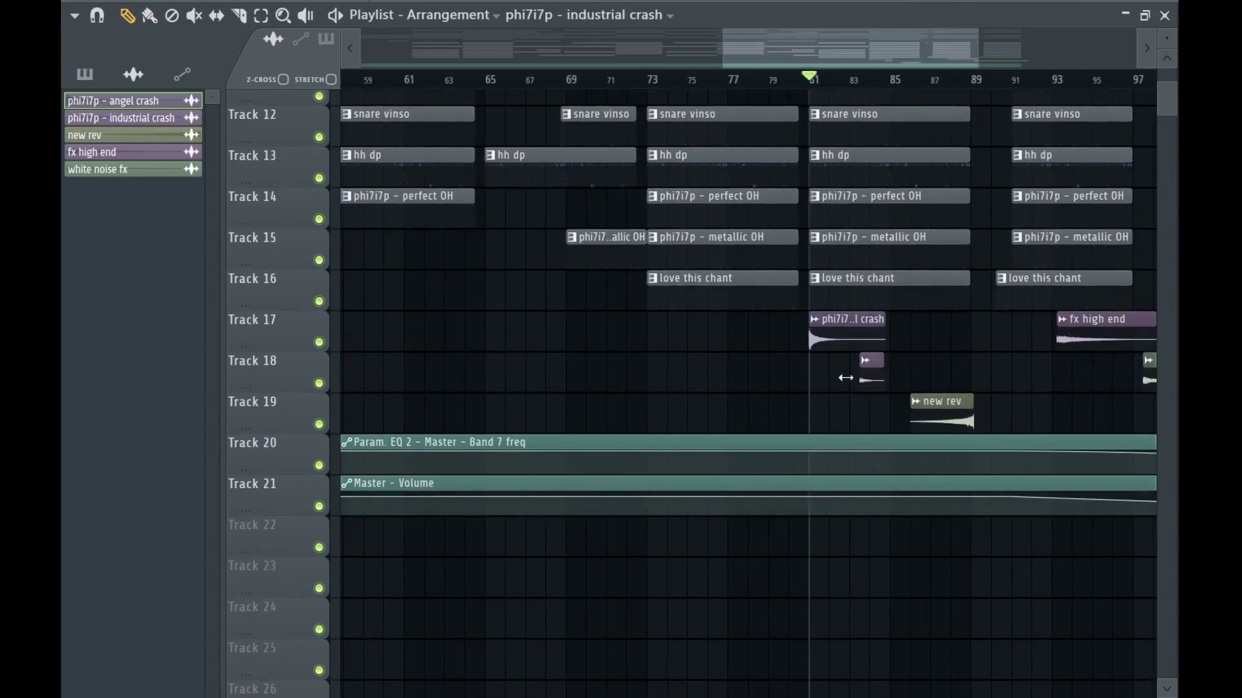
pyautogui.scroll(5, 817, 388)
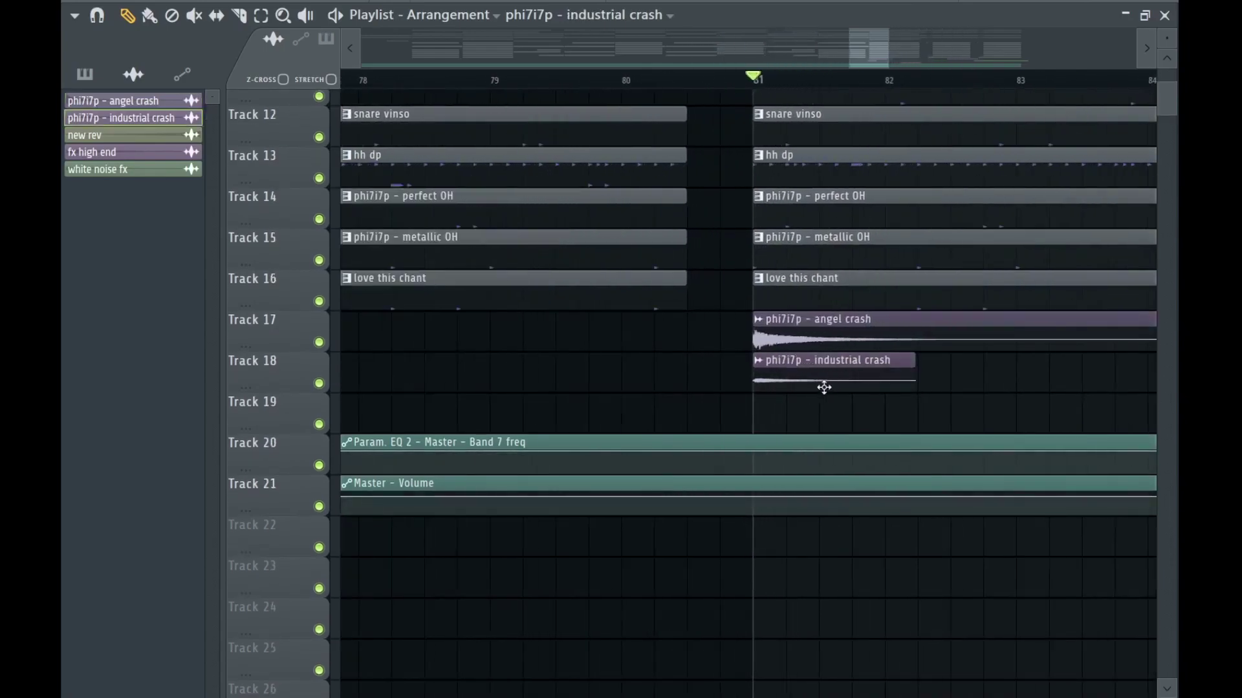
# Move the new rev clip on Track 19 so it ends with the drum clips in the middle of bar 80.
pyautogui.scroll(-5, 825, 387)
pyautogui.press('space')
pyautogui.moveTo(993, 420); pyautogui.dragTo(759, 429)
pyautogui.scroll(5, 807, 412)
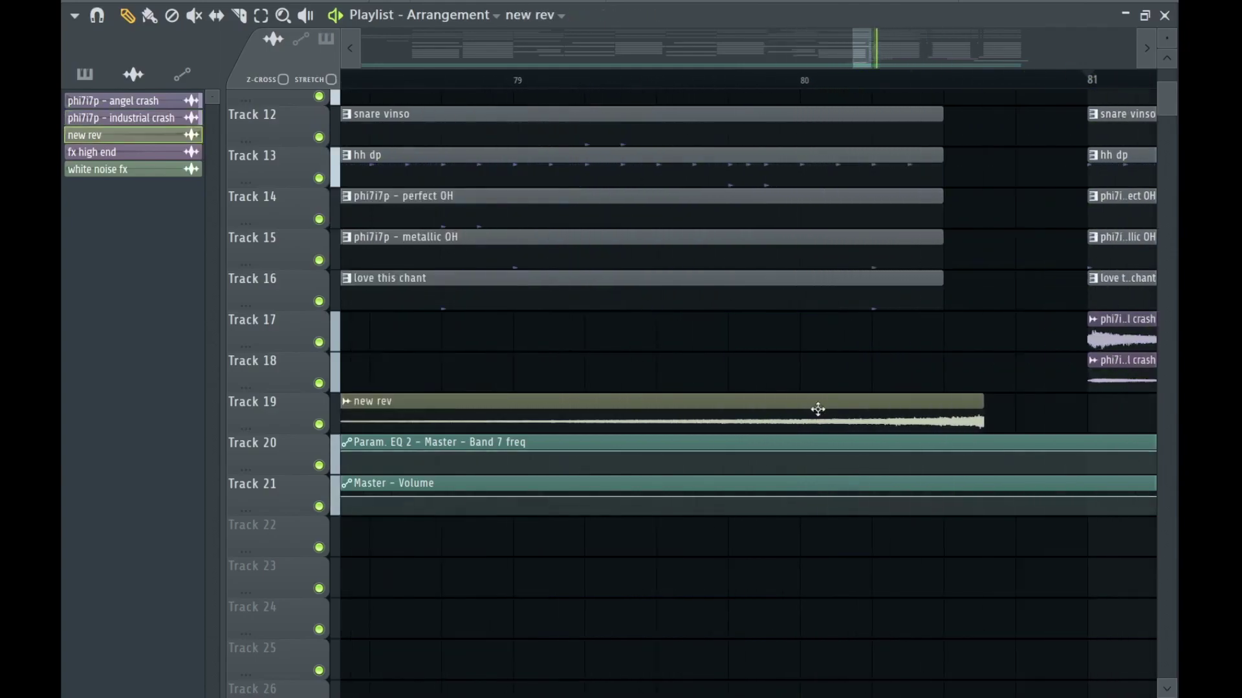
pyautogui.scroll(3, 943, 427)
pyautogui.moveTo(819, 404)
pyautogui.mouseDown()
pyautogui.moveTo(894, 414)
pyautogui.moveTo(837, 414)
pyautogui.mouseUp()
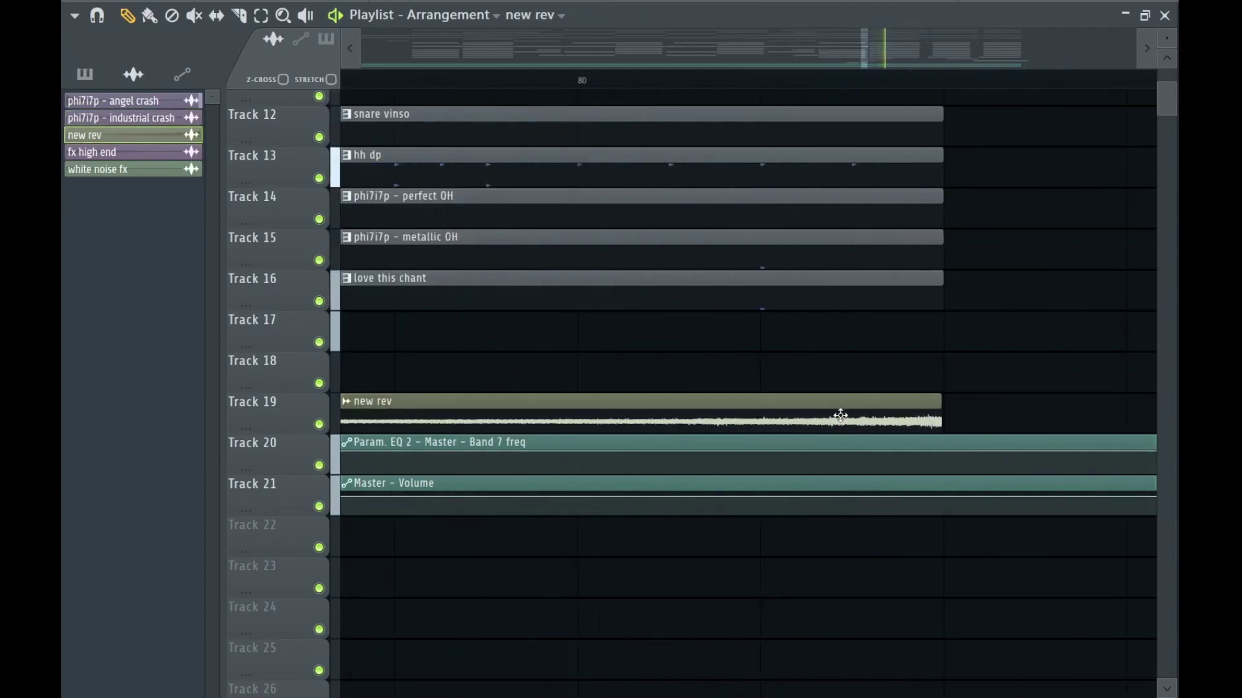
pyautogui.scroll(-4, 868, 170)
pyautogui.press('space')
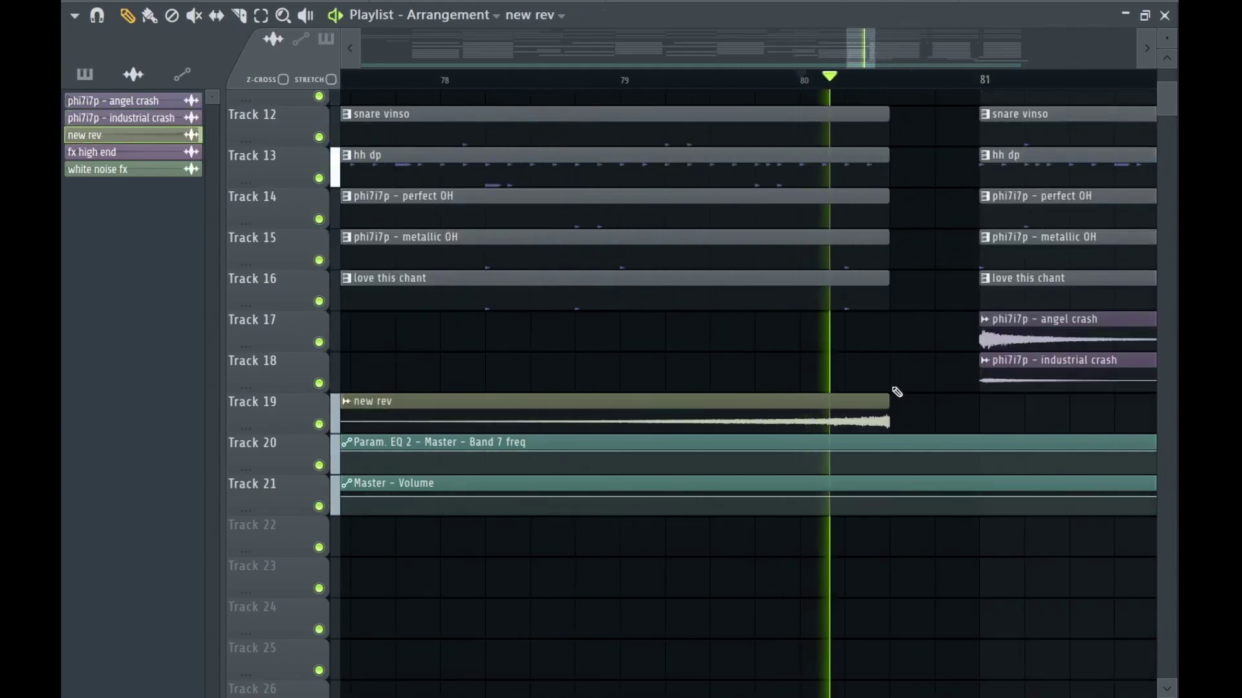
# Select the new rev clip and both automation clips and move them down two tracks to Tracks 21 to 23.
pyautogui.scroll(-2, 880, 387)
pyautogui.scroll(1, 814, 405)
pyautogui.scroll(-2, 795, 402)
pyautogui.hscroll(2, 884, 377)
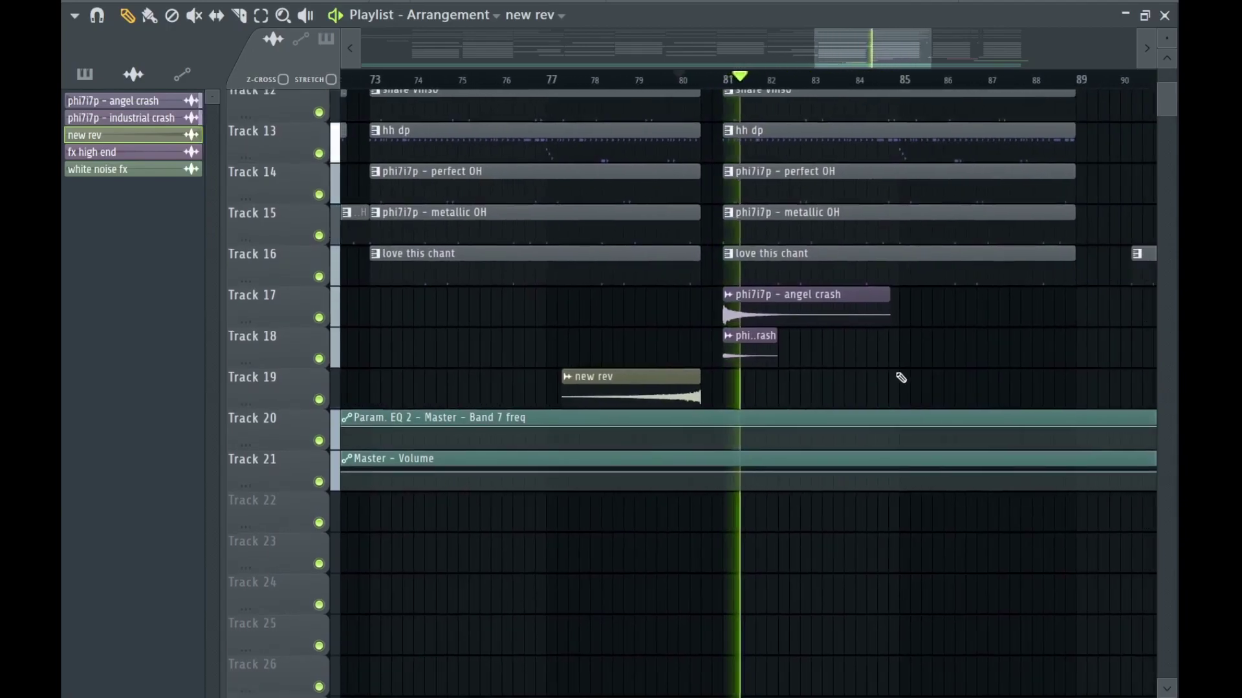
pyautogui.scroll(1, 841, 375)
pyautogui.scroll(-4, 789, 369)
pyautogui.scroll(-2, 889, 461)
pyautogui.moveTo(944, 438); pyautogui.dragTo(490, 559)
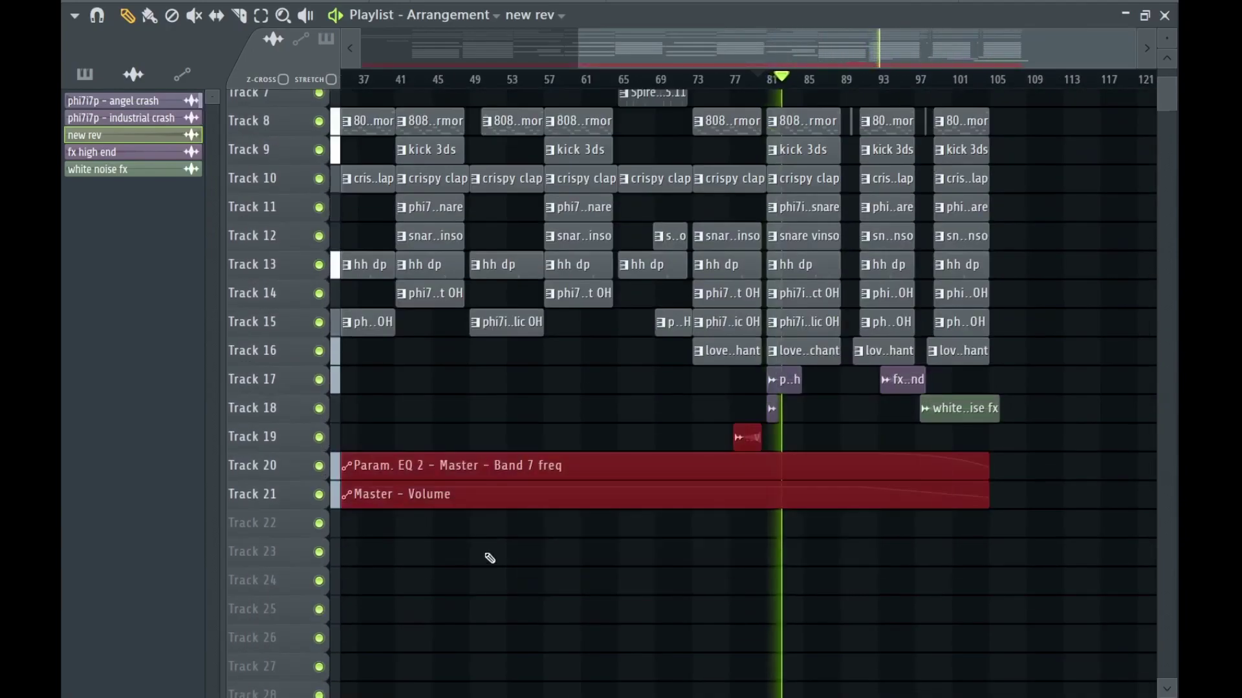
pyautogui.hotkey('shift', 'Down')
pyautogui.hotkey('shift', 'Down')
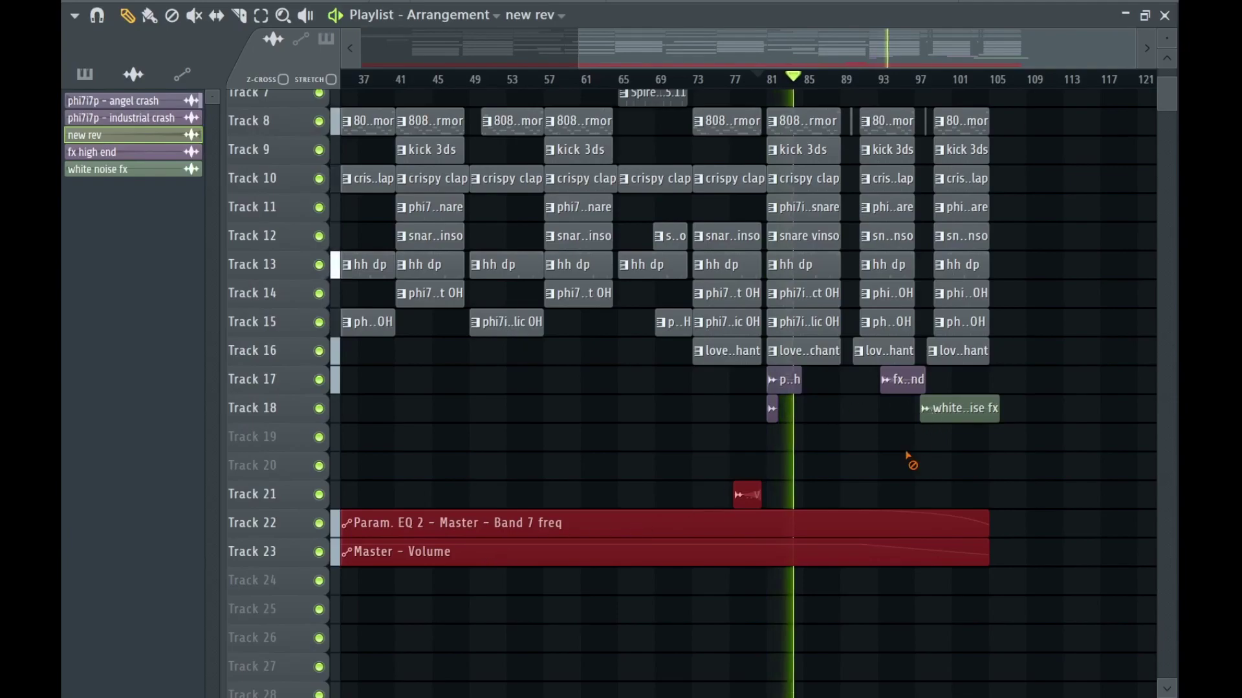
# Place the fx high end clip on Track 18 starting at bar 85 and cut off its tail at bar 89.
pyautogui.hotkey('ctrl', 'd')
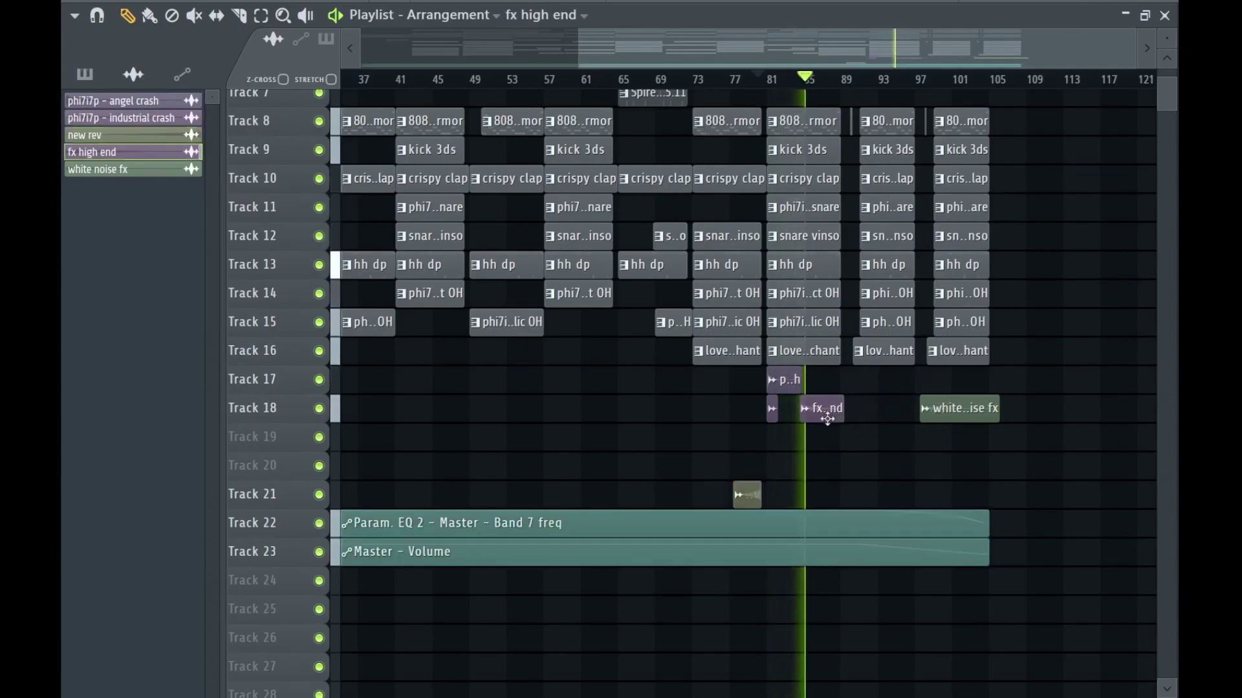
pyautogui.scroll(6, 816, 424)
pyautogui.moveTo(782, 399); pyautogui.dragTo(823, 410)
pyautogui.scroll(-3, 860, 409)
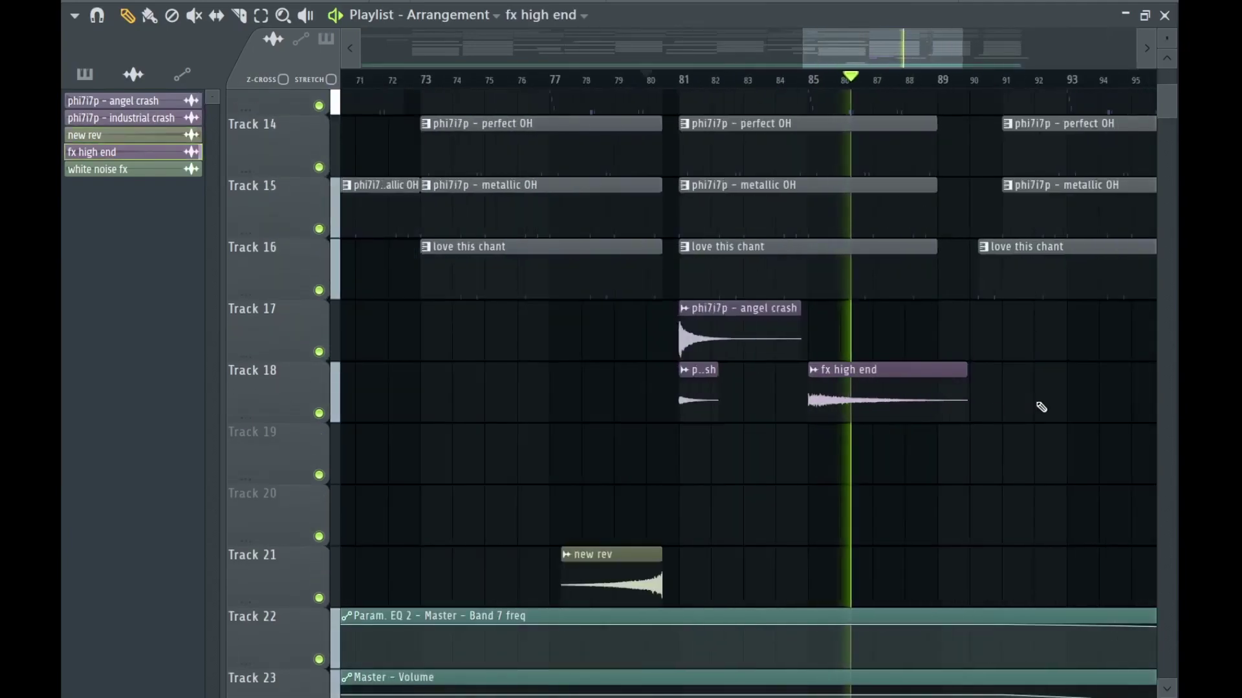
pyautogui.moveTo(942, 355); pyautogui.dragTo(956, 460)
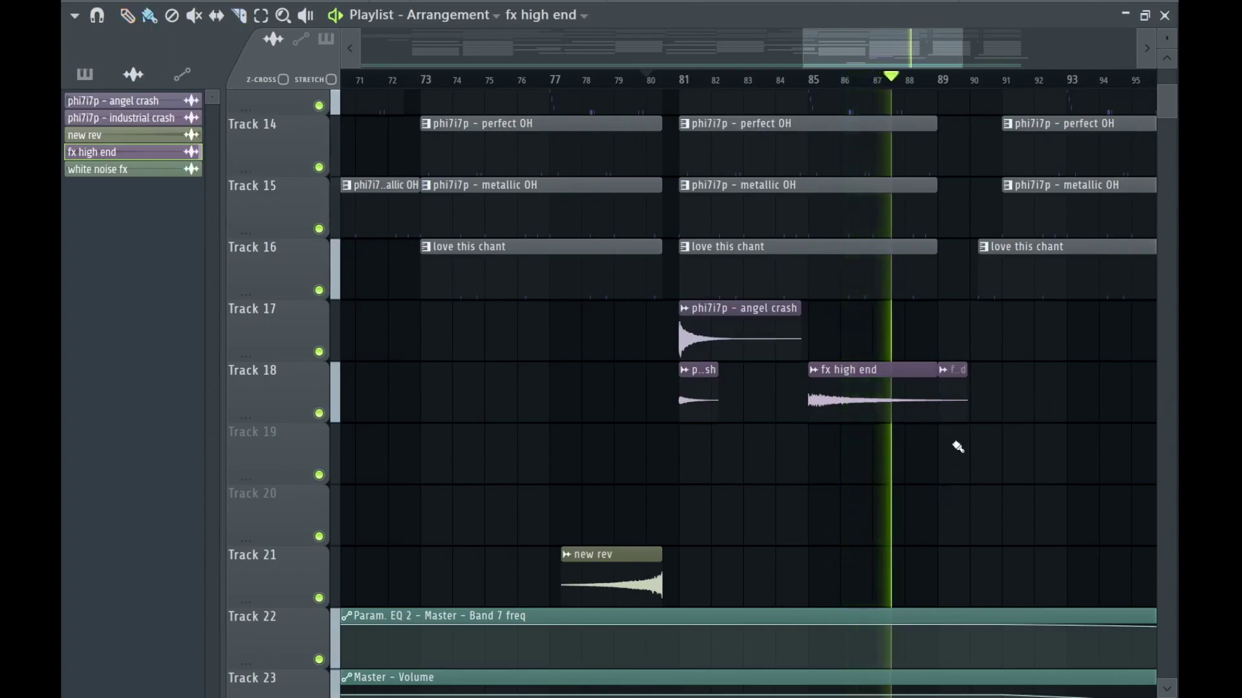
# Place the white noise fx clip on Track 19 starting at bar 87 and cut off its tail at bar 89.
pyautogui.scroll(-3, 968, 460)
pyautogui.moveTo(1075, 405); pyautogui.dragTo(837, 452)
pyautogui.scroll(3, 972, 462)
pyautogui.scroll(3, 876, 473)
pyautogui.moveTo(915, 438); pyautogui.dragTo(918, 528)
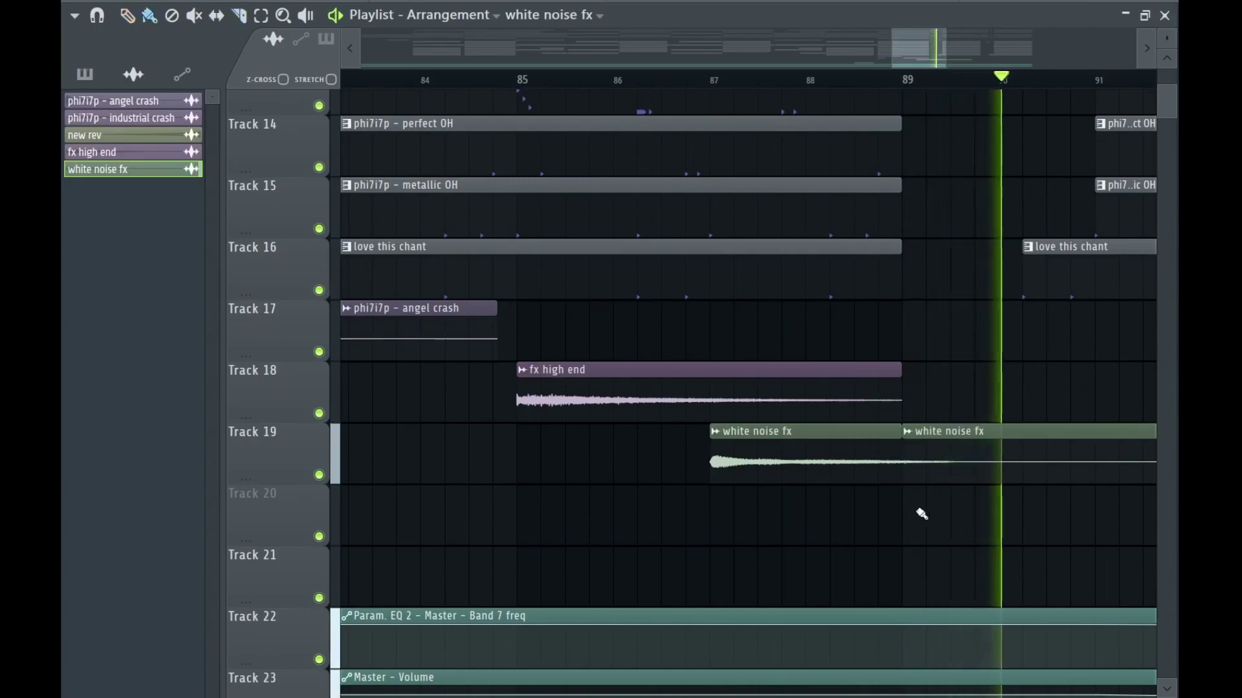
pyautogui.rightClick(941, 476)
pyautogui.scroll(-3, 955, 479)
pyautogui.moveTo(967, 434); pyautogui.dragTo(944, 432)
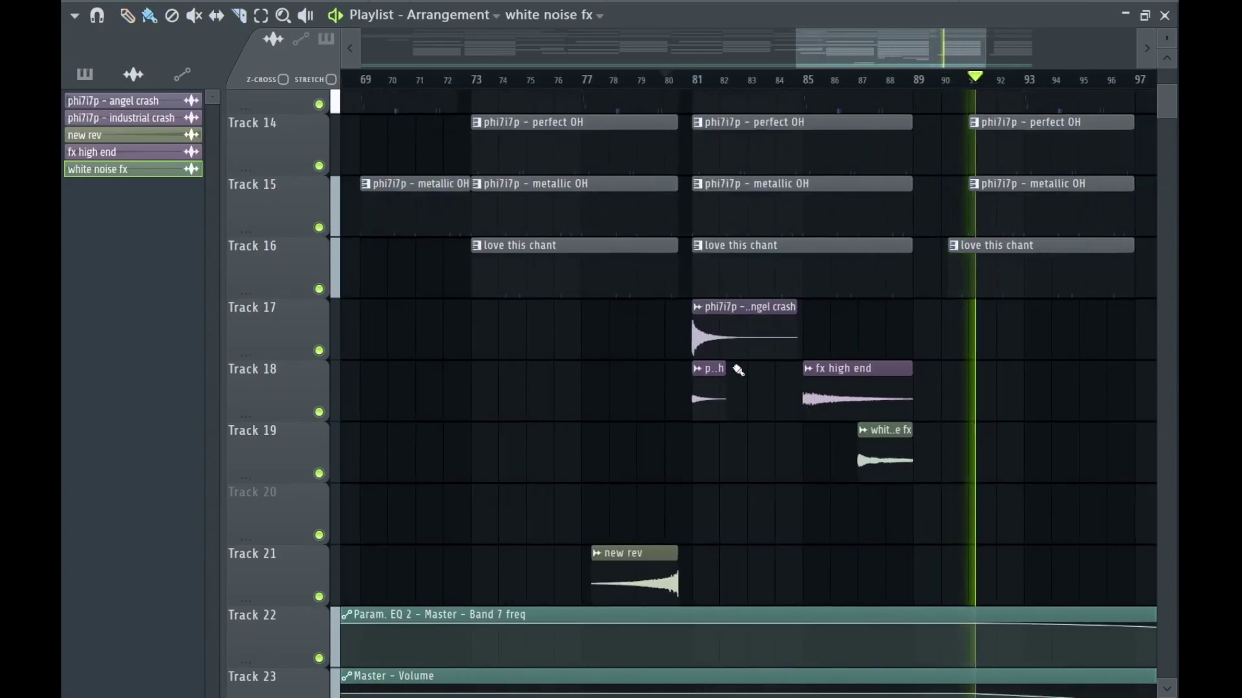
# Stop playback and route the angel crash to mixer insert 17.
pyautogui.press('space')
pyautogui.press('F6')
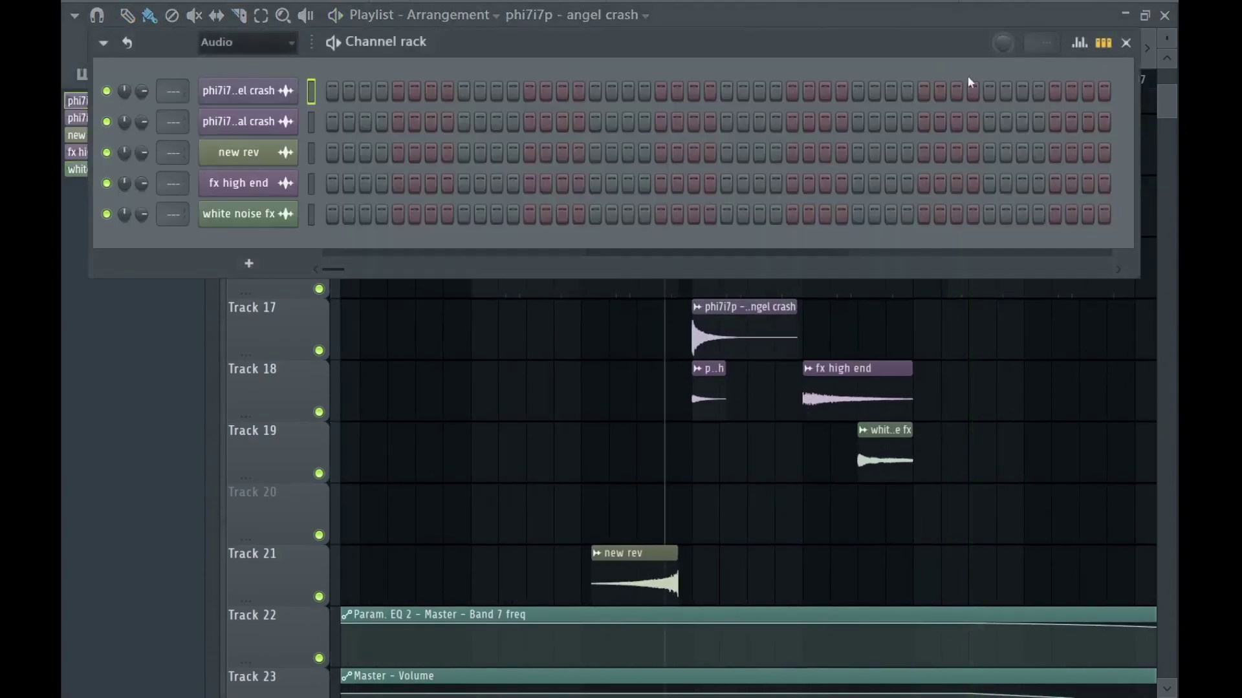
pyautogui.click(1126, 43)
pyautogui.press('F9')
pyautogui.hscroll(3, 677, 153)
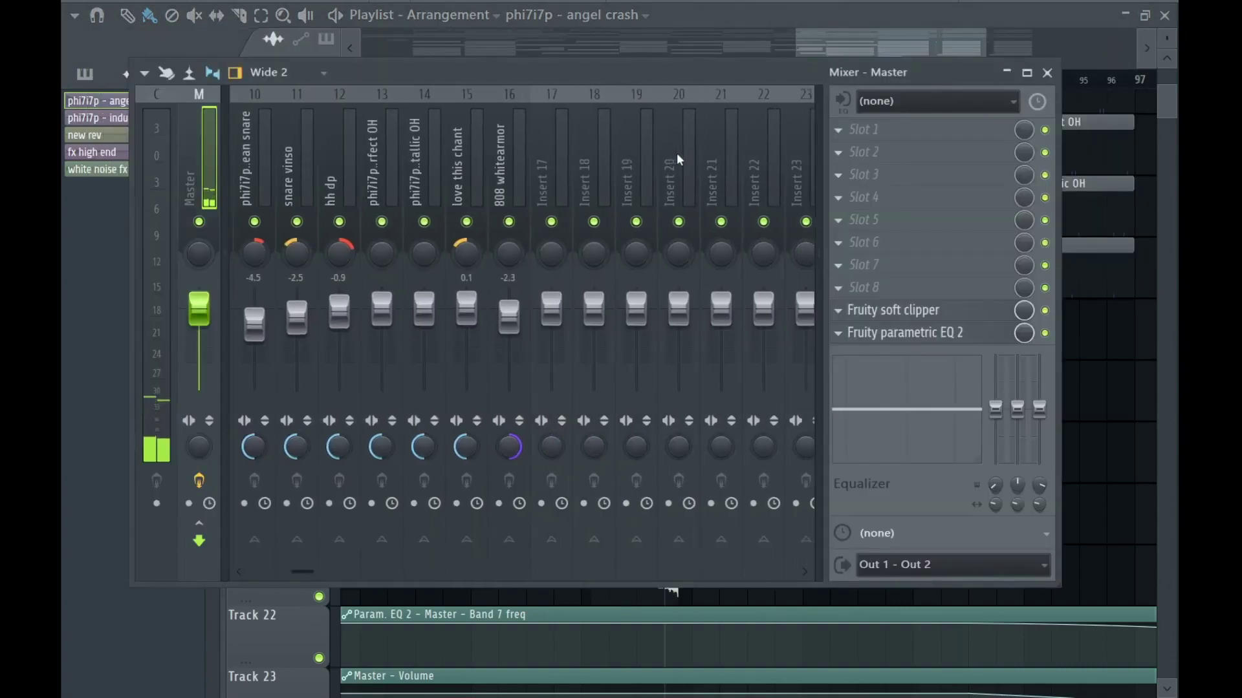
pyautogui.click(549, 154)
pyautogui.hotkey('ctrl', 'l')
pyautogui.press('F9')
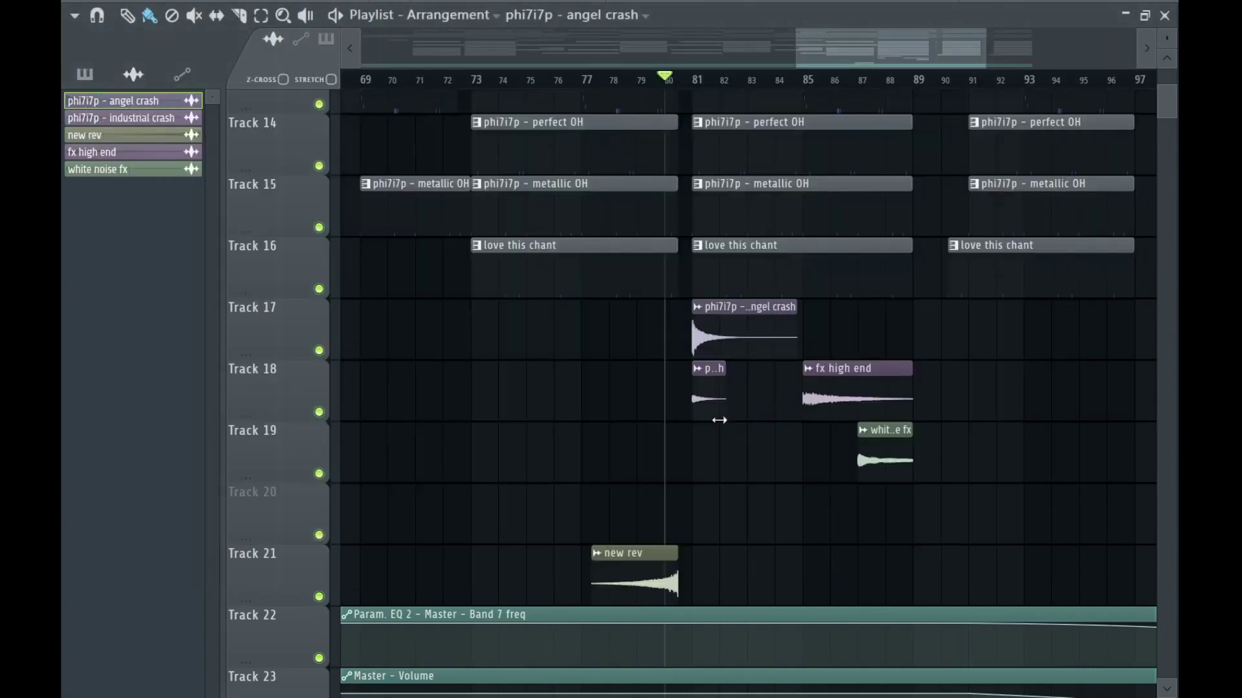
# Route the industrial crash to mixer insert 18.
pyautogui.click(706, 382)
pyautogui.press('F9')
pyautogui.press('Right')
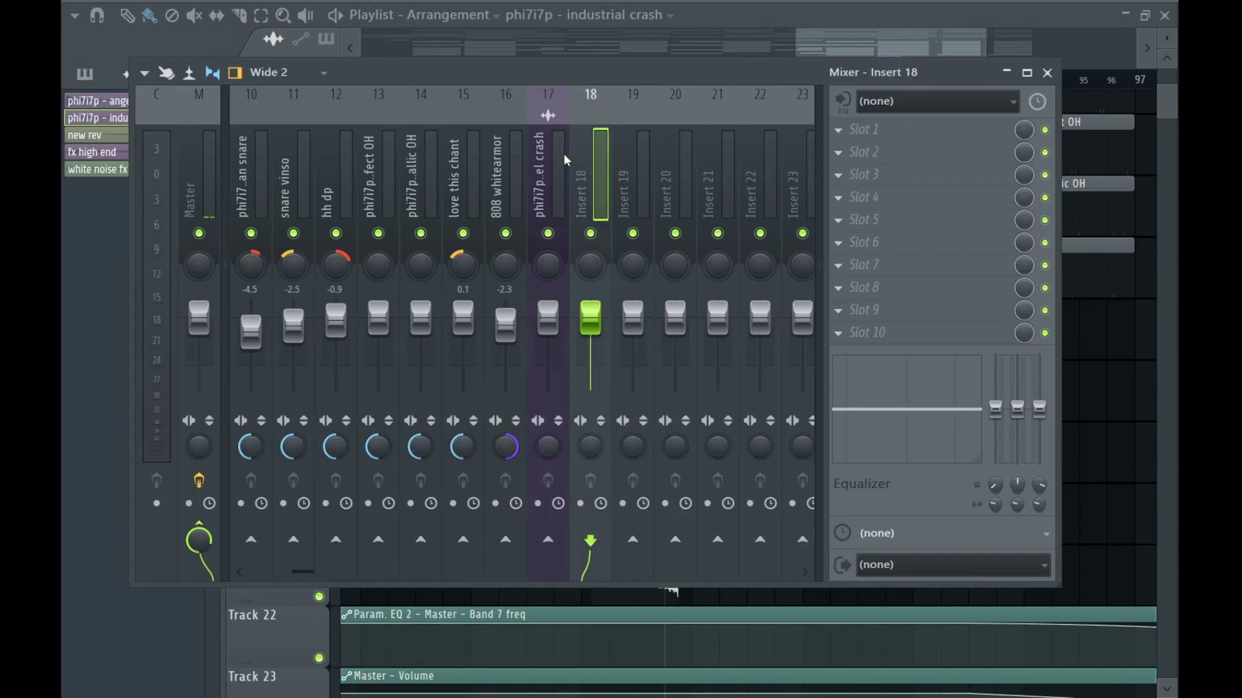
# Move the fx high end and white noise fx clips down to Tracks 19 and 20 and route them to mixer inserts 19 and 20.
pyautogui.press('F9')
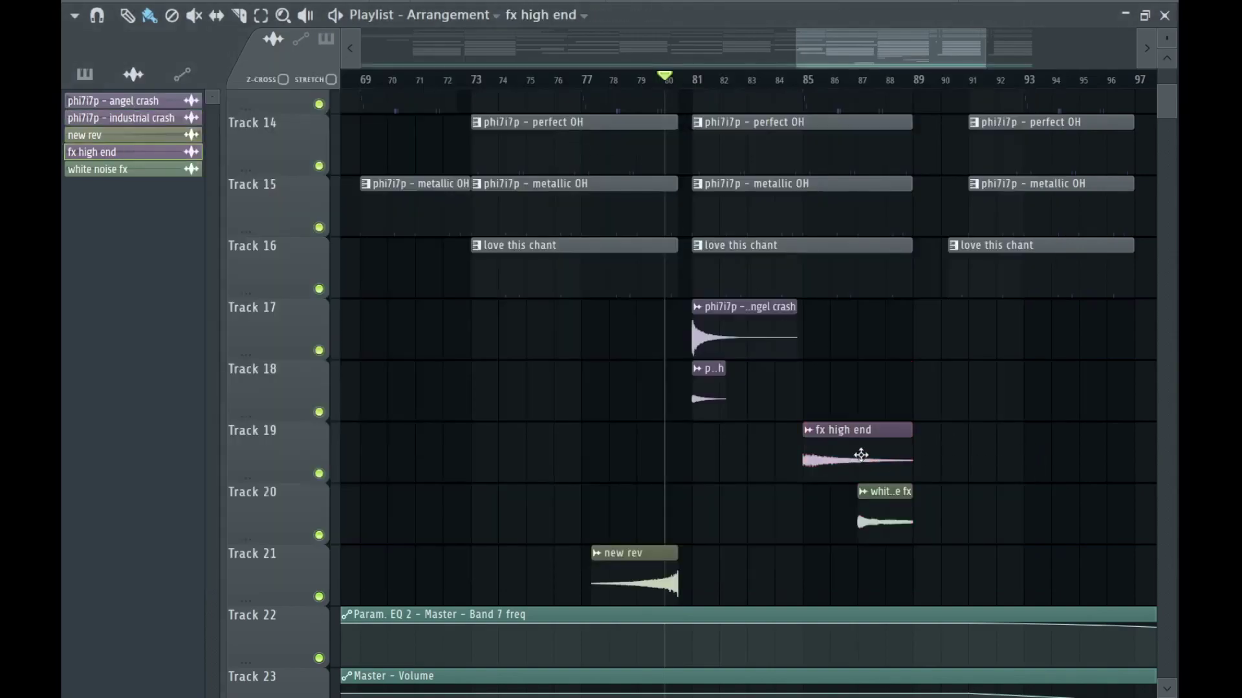
pyautogui.hotkey('ctrl', 'l')
pyautogui.press('F9')
pyautogui.hotkey('ctrl', 'l')
pyautogui.press('F9')
pyautogui.press('F9')
pyautogui.press('F9')
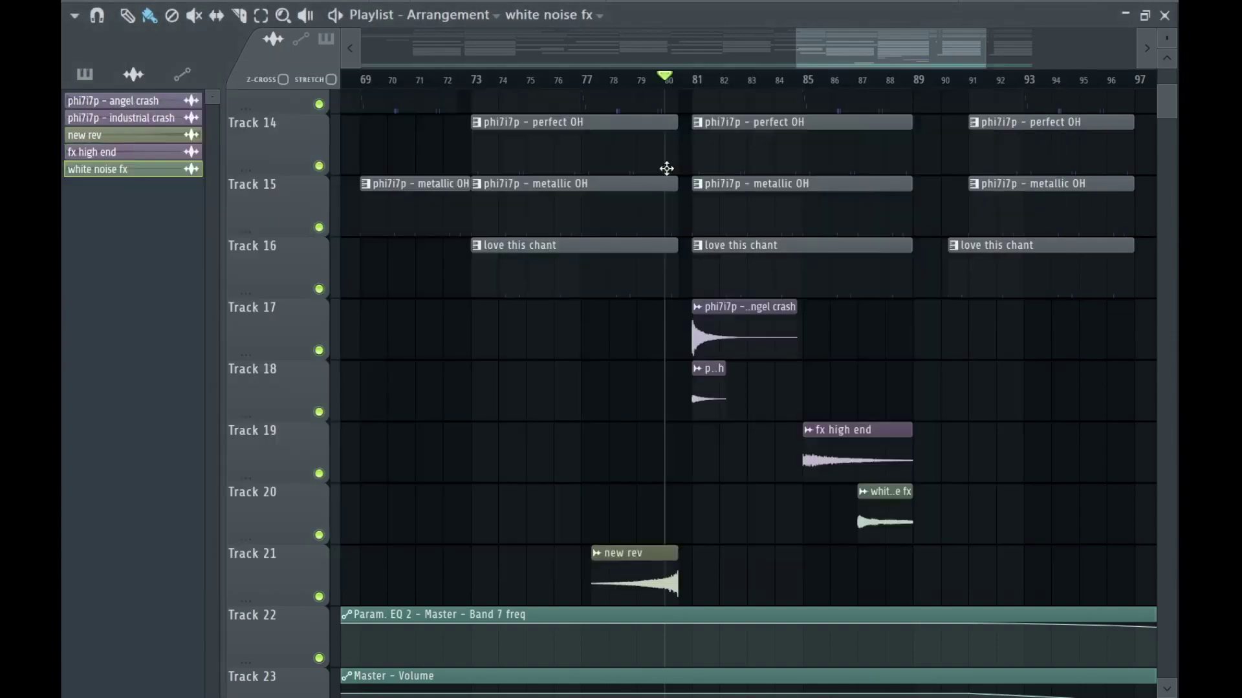
# Route the new rev sample to mixer insert 21.
pyautogui.click(663, 601)
pyautogui.press('F9')
pyautogui.hotkey('ctrl', 'l')
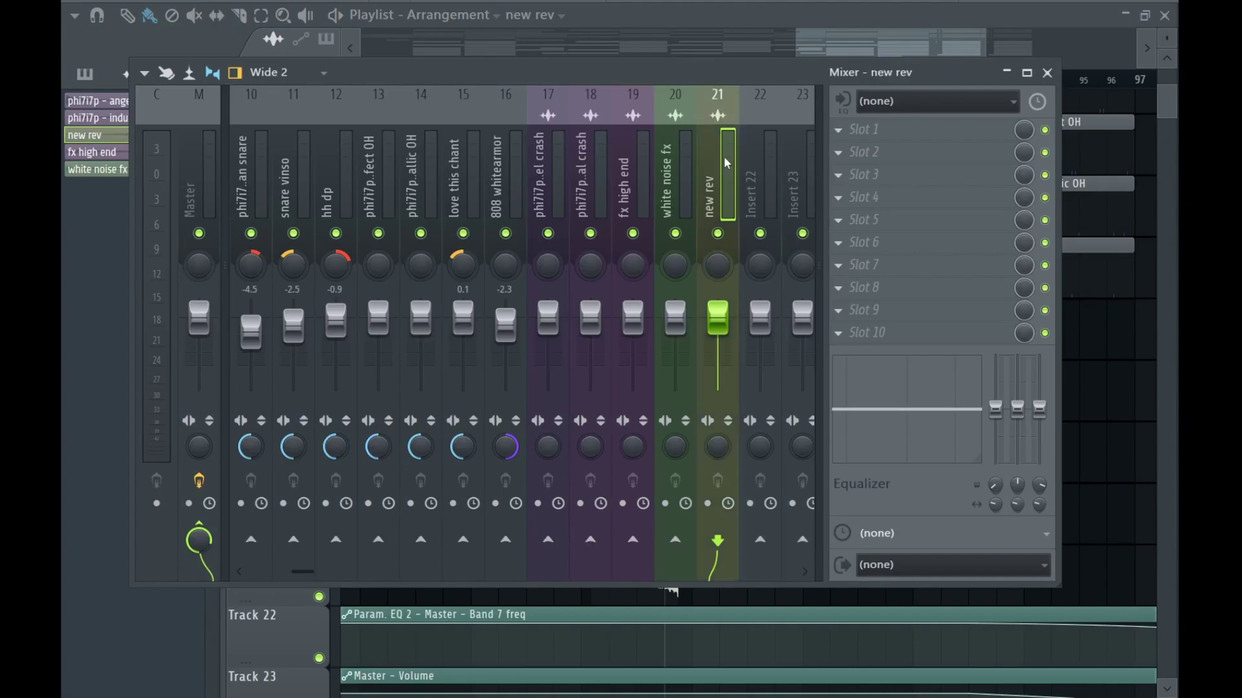
# During playback, set new rev to -8.8 dB and the angel crash to -5.6 dB, widening the stereo separation of both.
pyautogui.press('space')
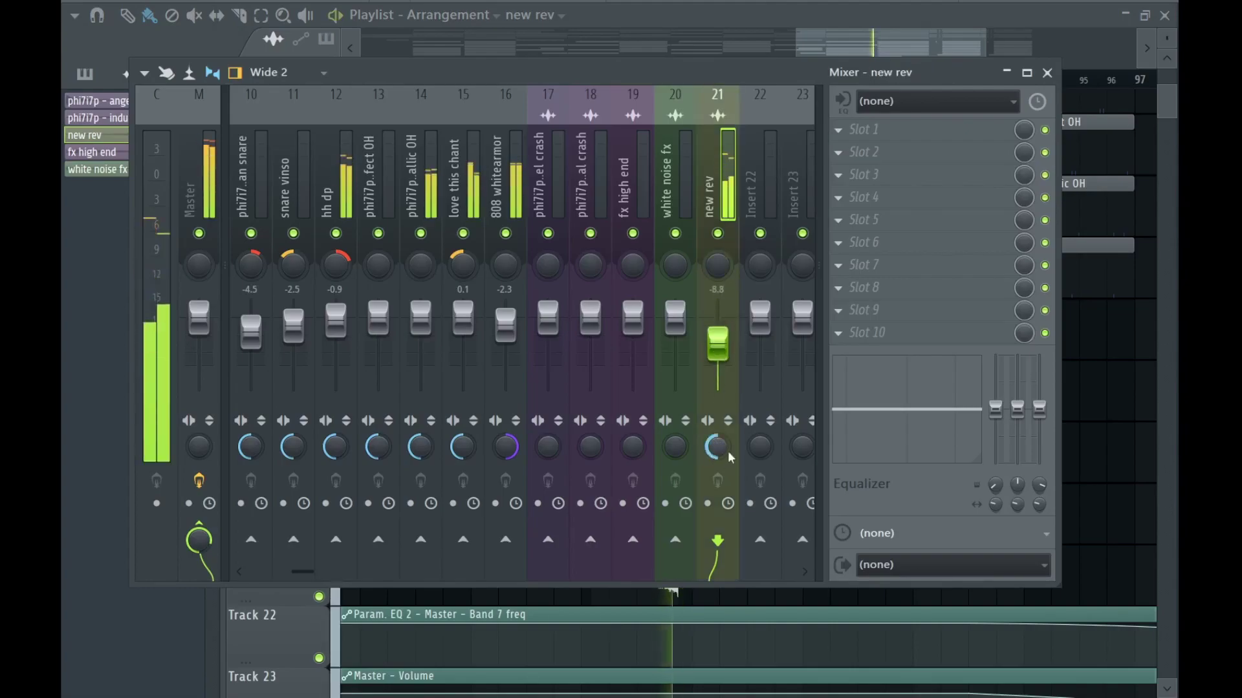
pyautogui.click(551, 326)
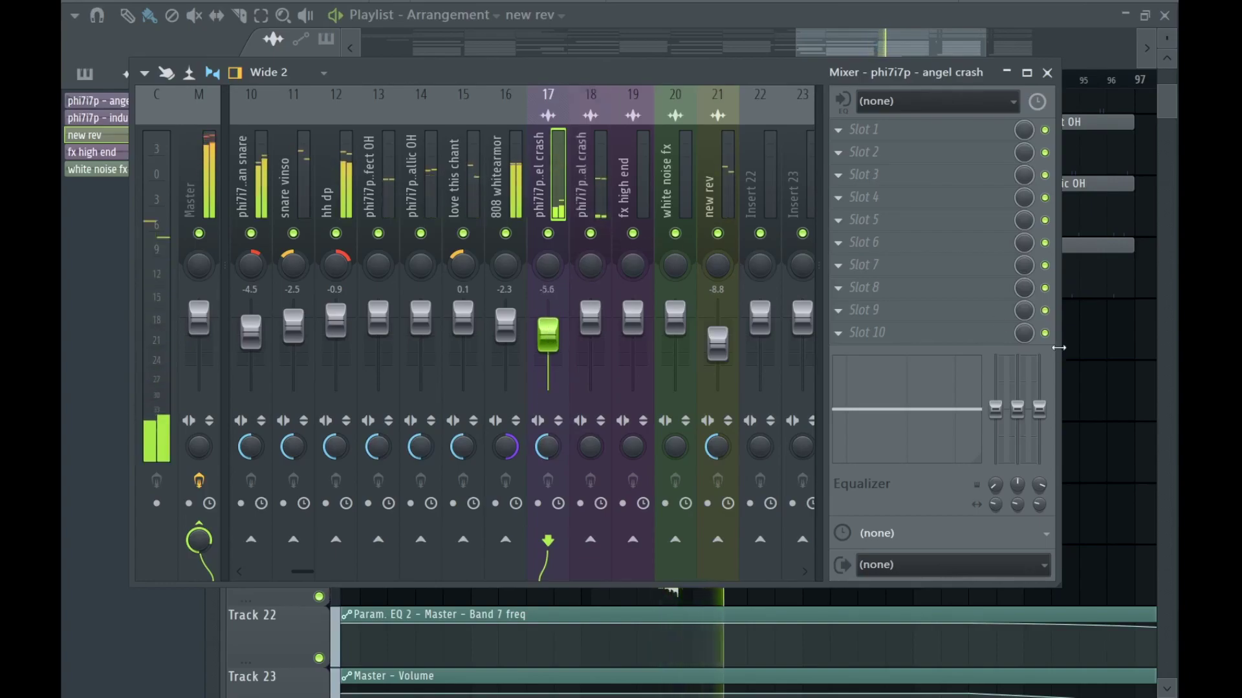
pyautogui.press('F9')
# Play from bar 81 and copy the industrial crash on Track 18 to just after bar 82.
pyautogui.scroll(4, 707, 438)
pyautogui.press('space')
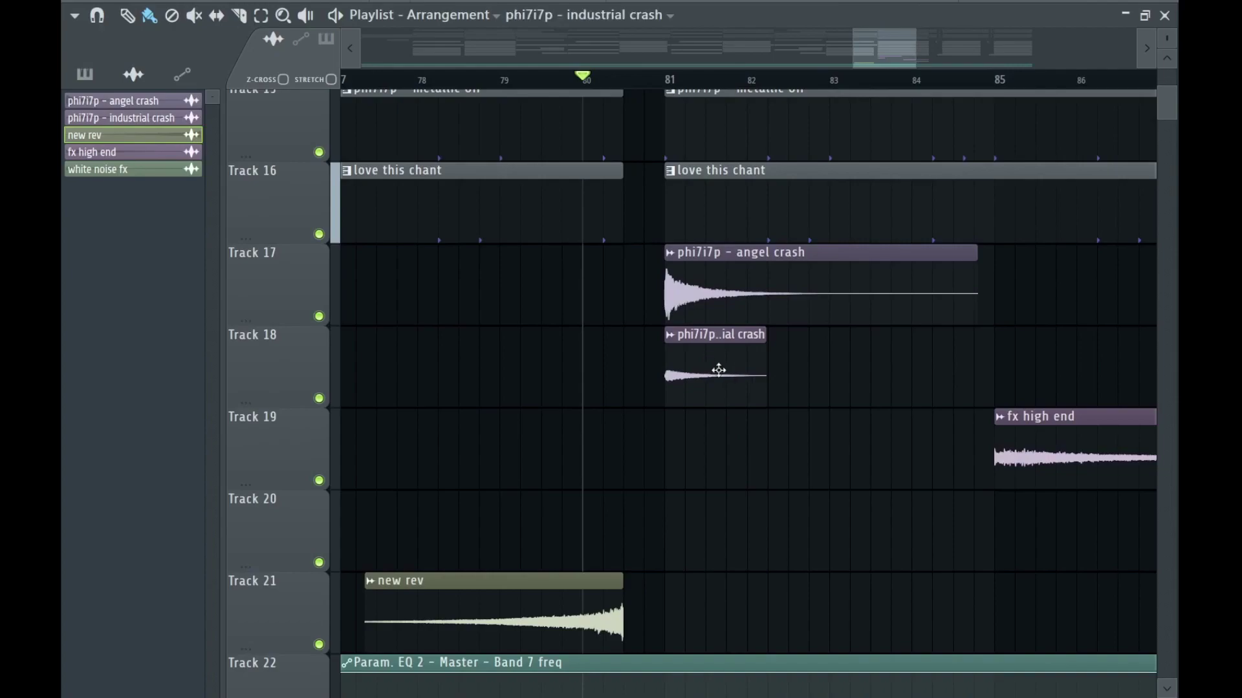
pyautogui.click(671, 76)
pyautogui.press('space')
pyautogui.scroll(3, 795, 362)
pyautogui.moveTo(795, 366); pyautogui.dragTo(894, 377)
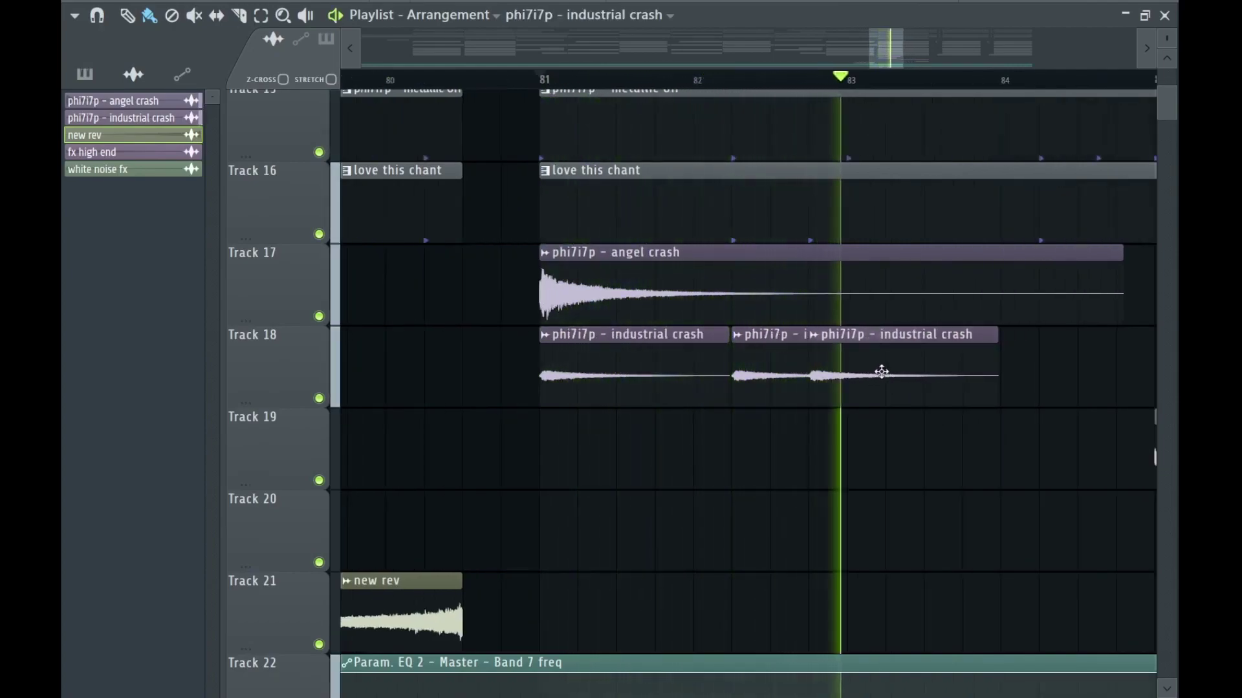
pyautogui.rightClick(890, 372)
# Try repeating the industrial crash hits along Track 18 up to about bar 89.
pyautogui.press('space')
pyautogui.press('space')
pyautogui.scroll(-3, 672, 402)
pyautogui.moveTo(965, 364)
pyautogui.mouseDown()
pyautogui.moveTo(666, 402)
pyautogui.moveTo(734, 379)
pyautogui.mouseUp()
pyautogui.scroll(2, 729, 382)
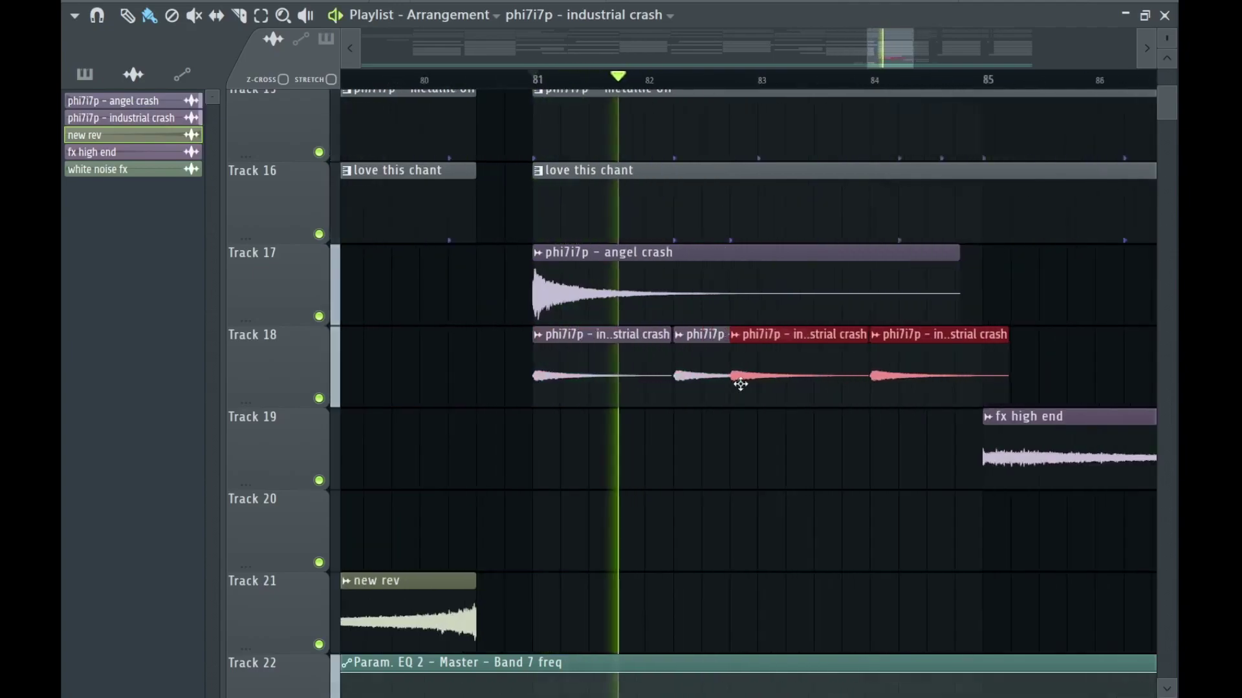
pyautogui.scroll(-2, 768, 391)
pyautogui.moveTo(962, 368); pyautogui.dragTo(677, 385)
pyautogui.hotkey('ctrl', 'b')
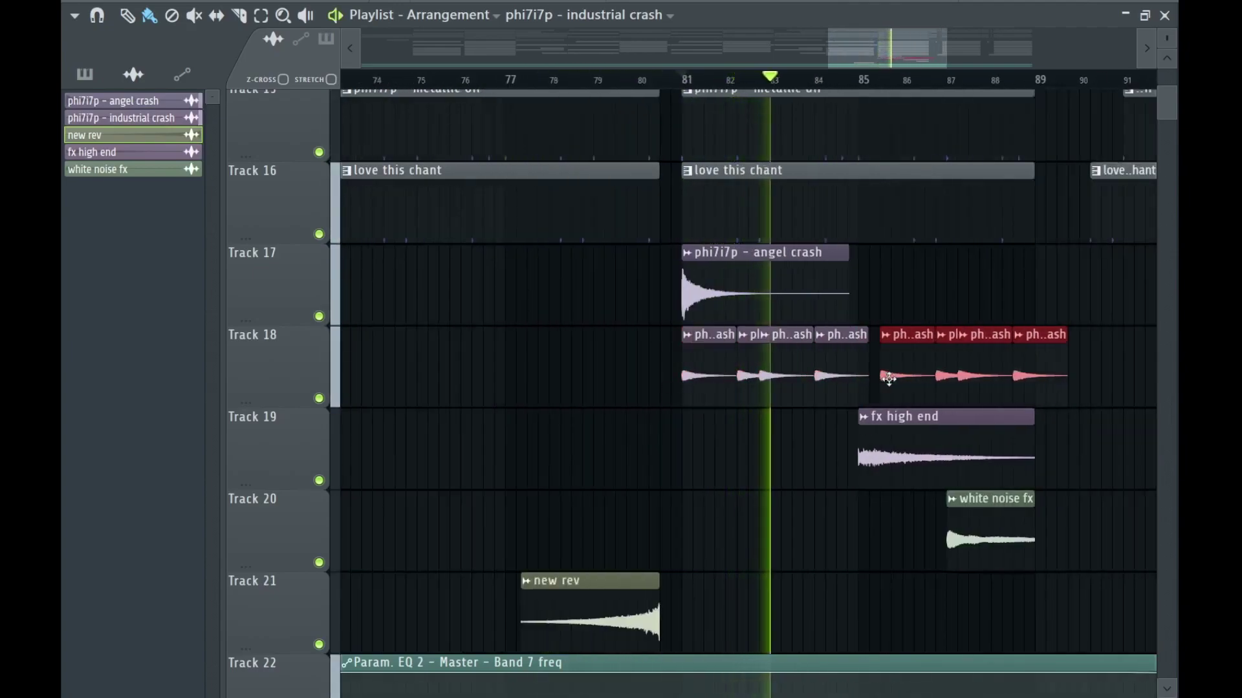
pyautogui.rightClick(1012, 377)
pyautogui.rightClick(789, 373)
# Repeat the two industrial crash clips along Track 18 so that further pairs start at bars 83, 85 and 87.
pyautogui.press('space')
pyautogui.press('space')
pyautogui.moveTo(800, 375)
pyautogui.mouseDown()
pyautogui.moveTo(781, 375)
pyautogui.moveTo(740, 424)
pyautogui.mouseUp()
pyautogui.scroll(2, 740, 424)
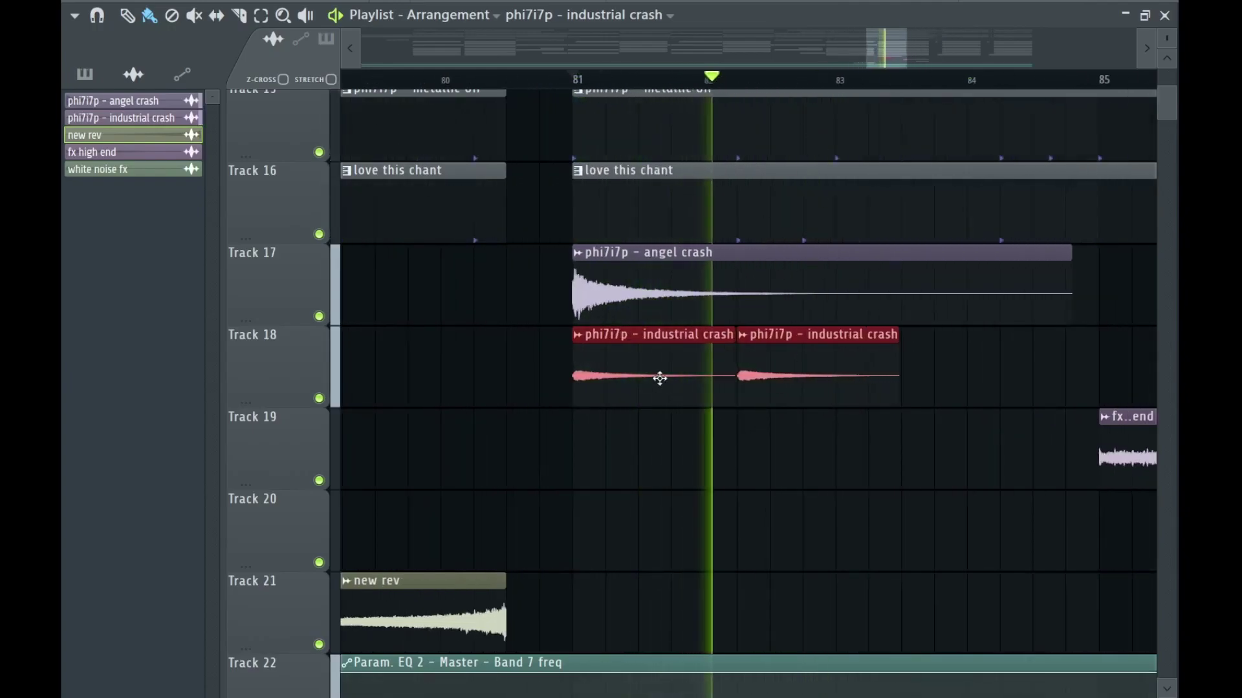
pyautogui.hotkey('ctrl', 'b')
pyautogui.scroll(-2, 816, 472)
pyautogui.moveTo(972, 388); pyautogui.dragTo(908, 381)
pyautogui.scroll(3, 908, 381)
pyautogui.click(941, 387)
pyautogui.rightClick(943, 388)
pyautogui.scroll(-2, 914, 438)
pyautogui.moveTo(945, 438); pyautogui.dragTo(1026, 453)
pyautogui.scroll(2, 957, 446)
pyautogui.scroll(-6, 929, 394)
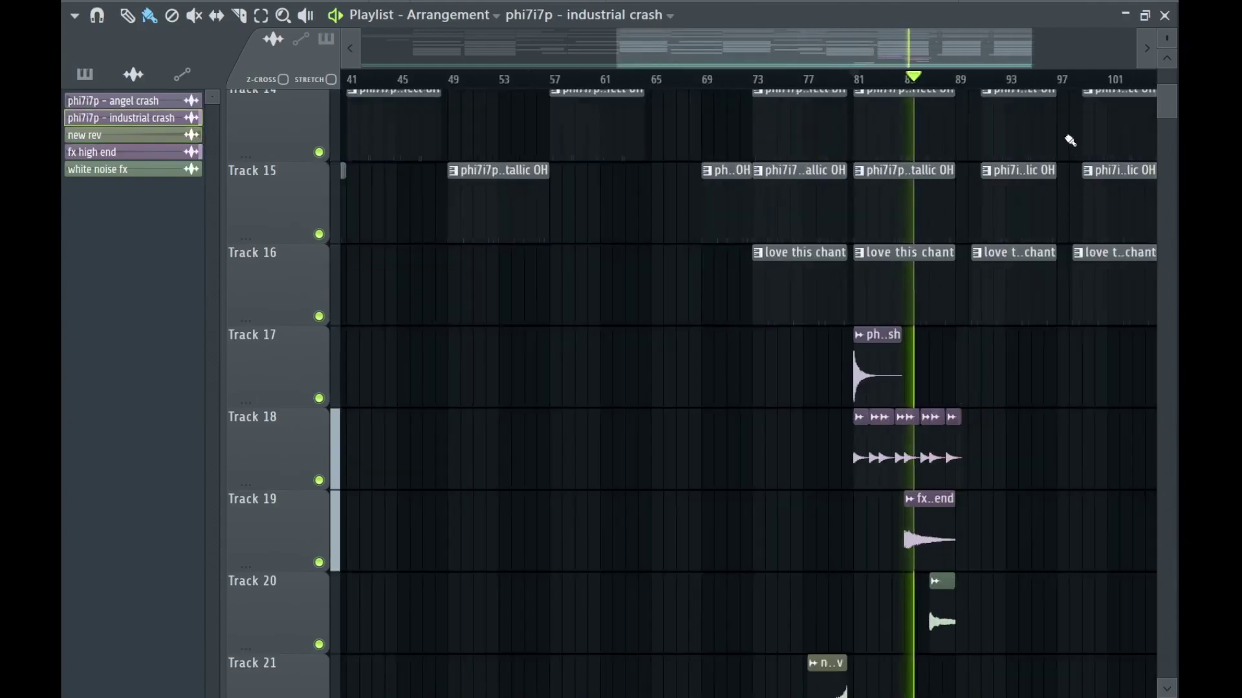
# During playback, set the industrial crash to -1.6 dB in the mixer and widen its stereo separation.
pyautogui.press('F9')
pyautogui.press('space')
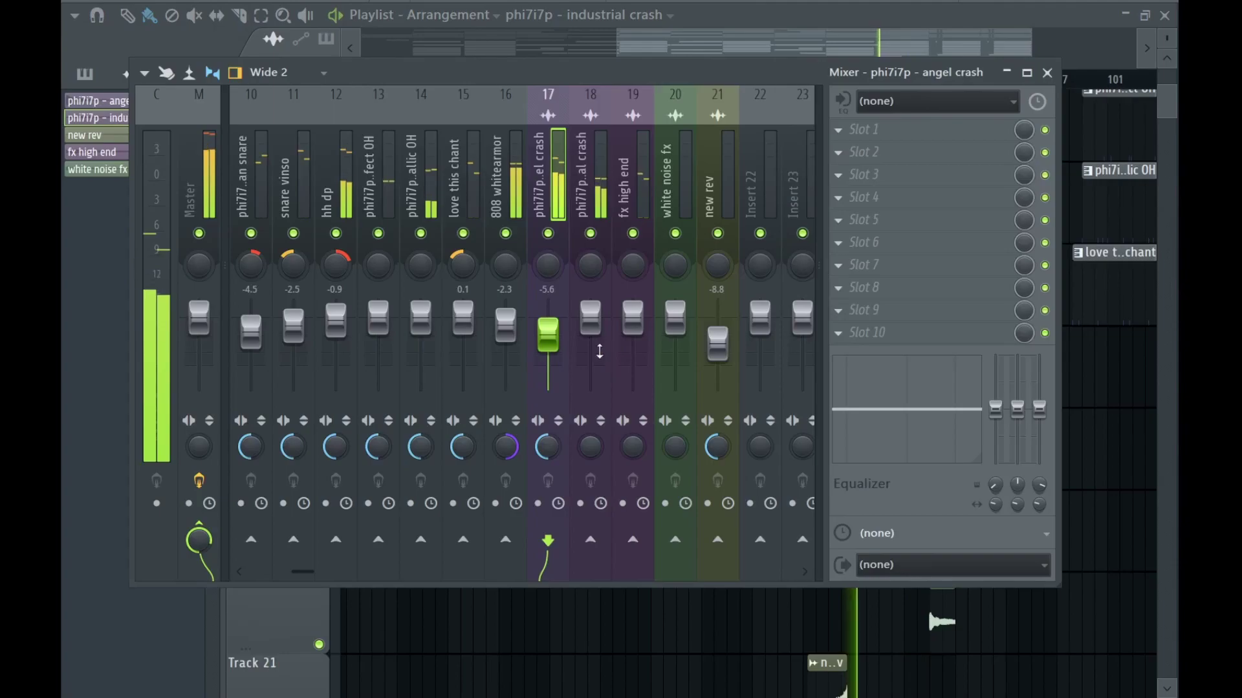
pyautogui.press('Right')
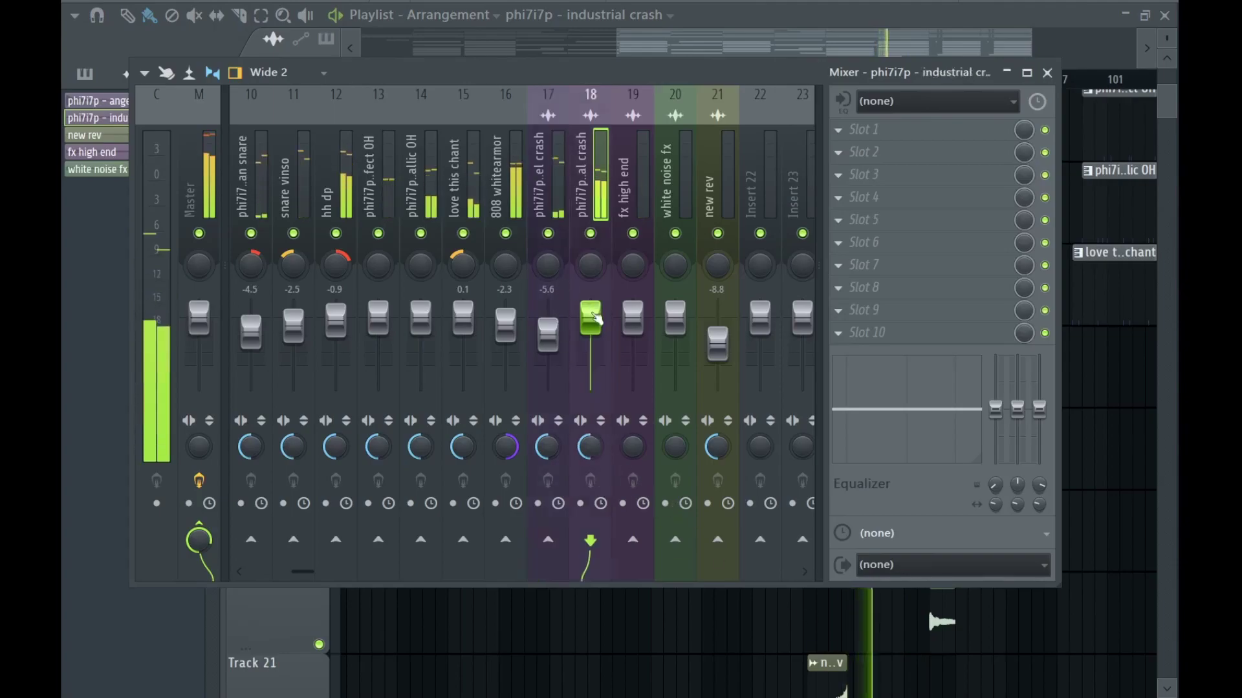
# Widen the stereo separation of fx high end and white noise fx and set them to -8.9 dB and -9.5 dB.
pyautogui.moveTo(638, 445); pyautogui.dragTo(638, 505)
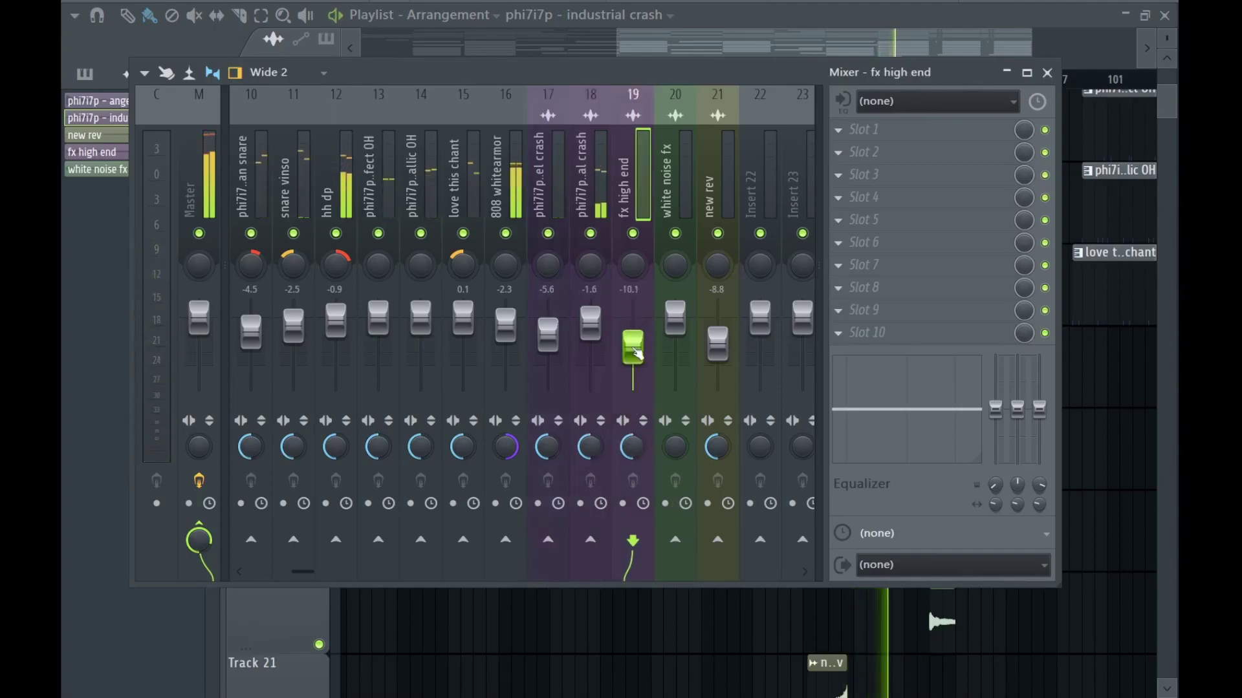
pyautogui.click(687, 460)
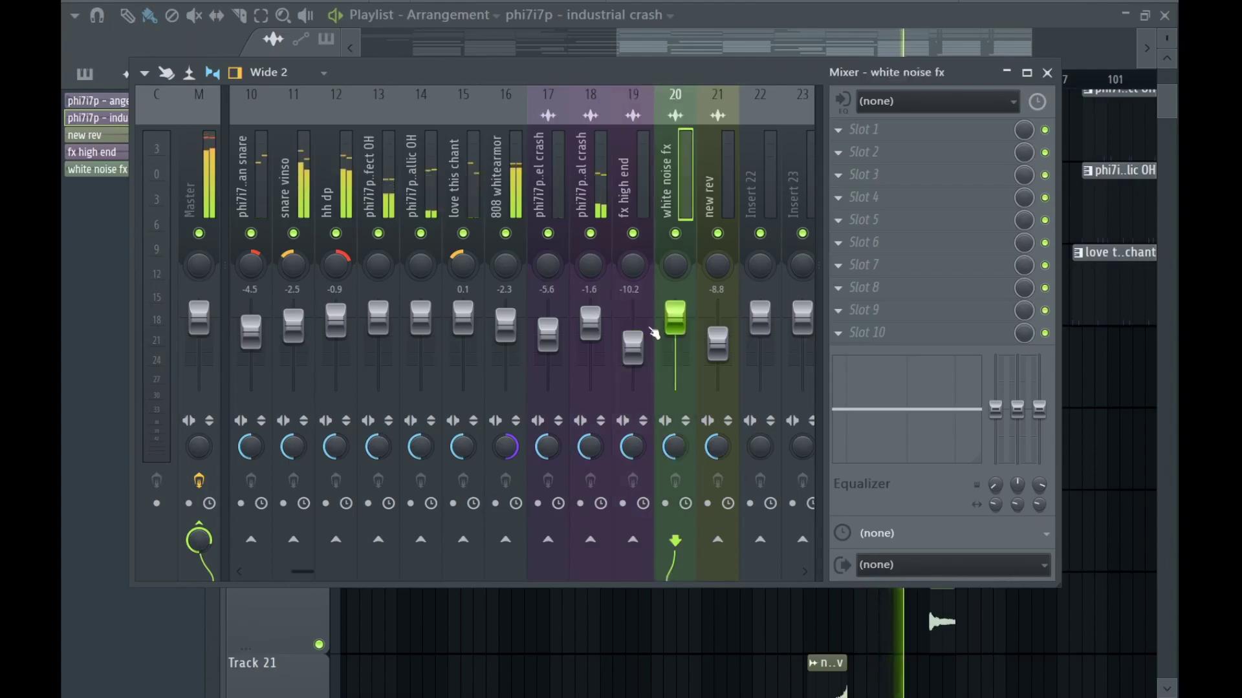
pyautogui.press('Left')
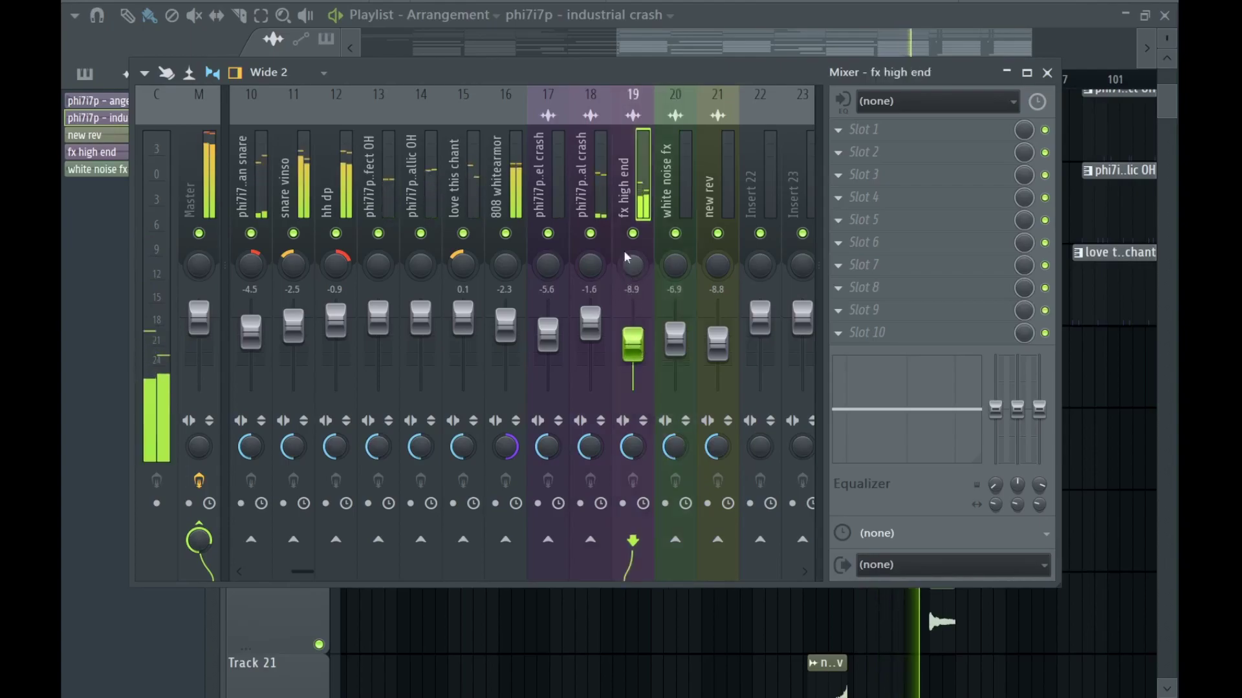
pyautogui.moveTo(685, 344); pyautogui.dragTo(686, 349)
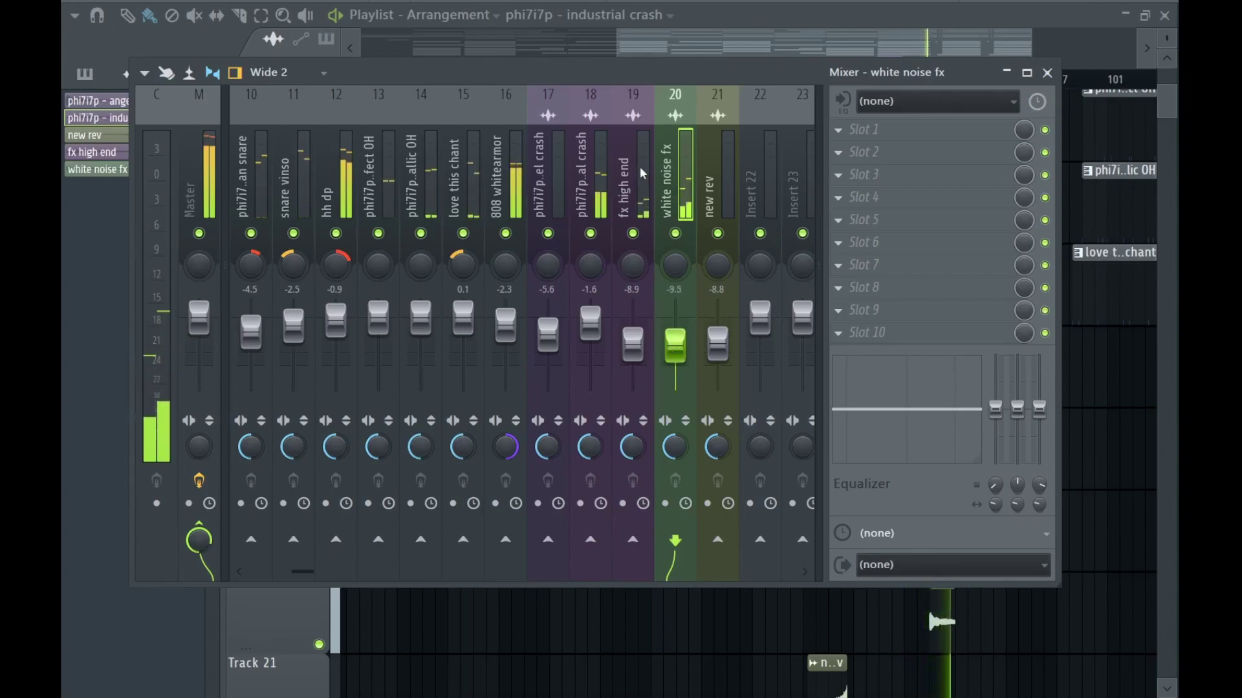
pyautogui.scroll(-6, 642, 173)
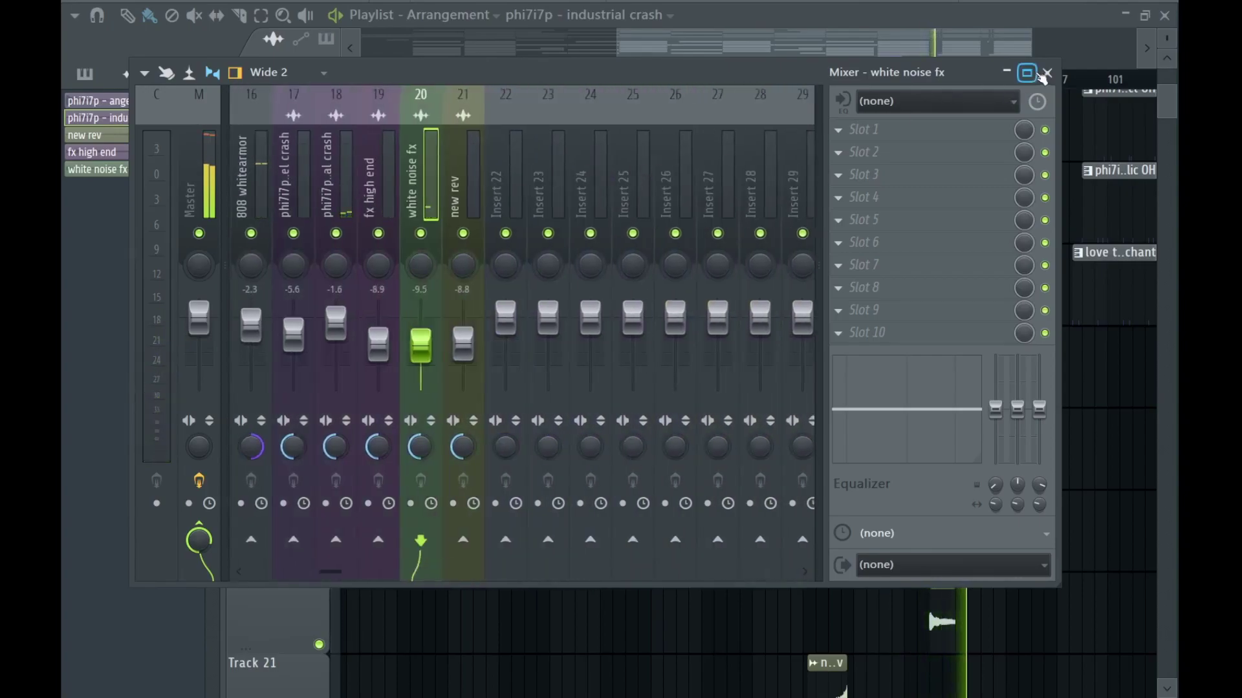
pyautogui.click(1046, 74)
# Copy the angel crash on Track 17 so the copy starts with the drums at bar 91.
pyautogui.scroll(5, 1001, 333)
pyautogui.hscroll(-3, 832, 327)
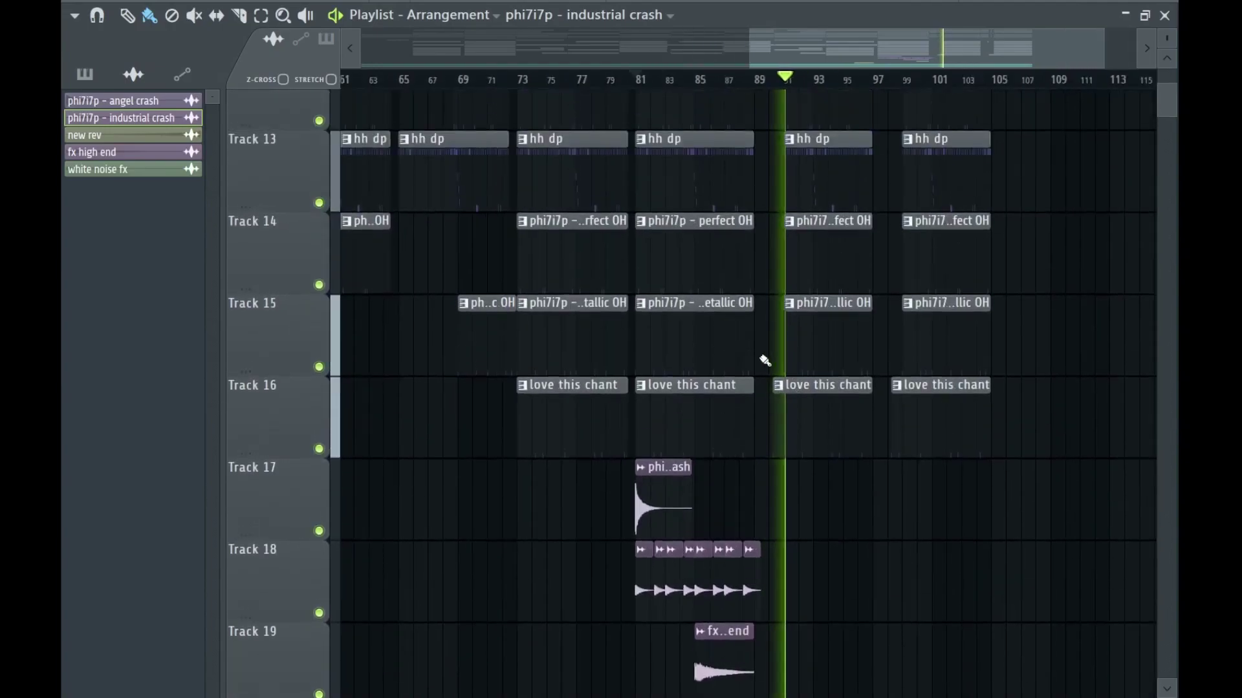
pyautogui.scroll(3, 764, 356)
pyautogui.scroll(-5, 802, 369)
pyautogui.scroll(2, 834, 375)
pyautogui.press('space')
pyautogui.moveTo(595, 264); pyautogui.dragTo(734, 264)
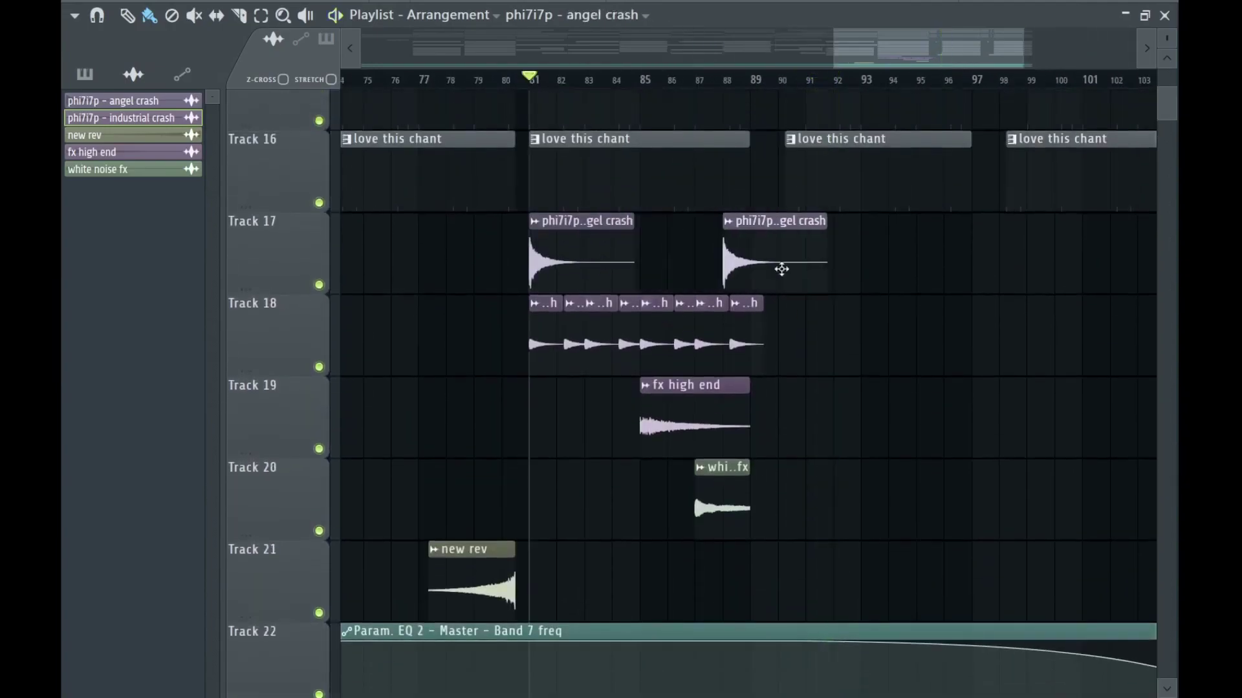
pyautogui.click(788, 84)
pyautogui.press('space')
pyautogui.scroll(3, 844, 265)
pyautogui.moveTo(840, 247); pyautogui.dragTo(791, 240)
pyautogui.scroll(-4, 838, 324)
pyautogui.scroll(2, 883, 378)
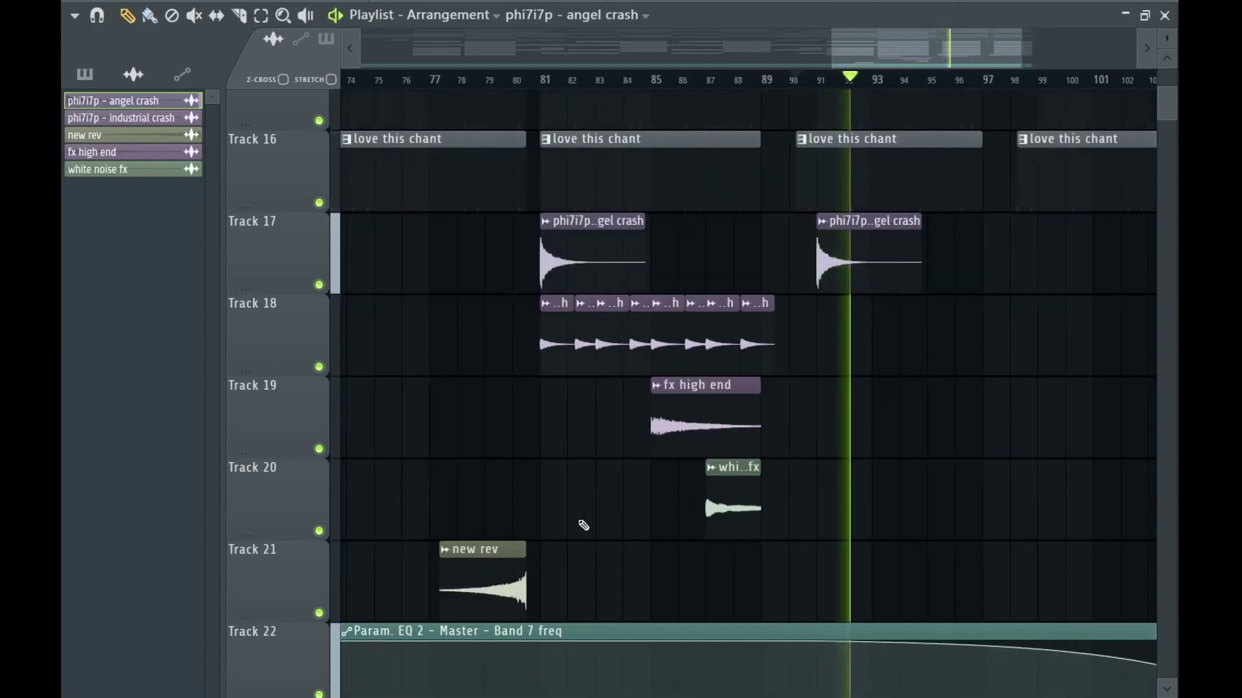
# Copy the new rev clip on Track 21 so it ends with the drum clips at bar 97.
pyautogui.moveTo(842, 625); pyautogui.dragTo(982, 624)
pyautogui.scroll(3, 982, 623)
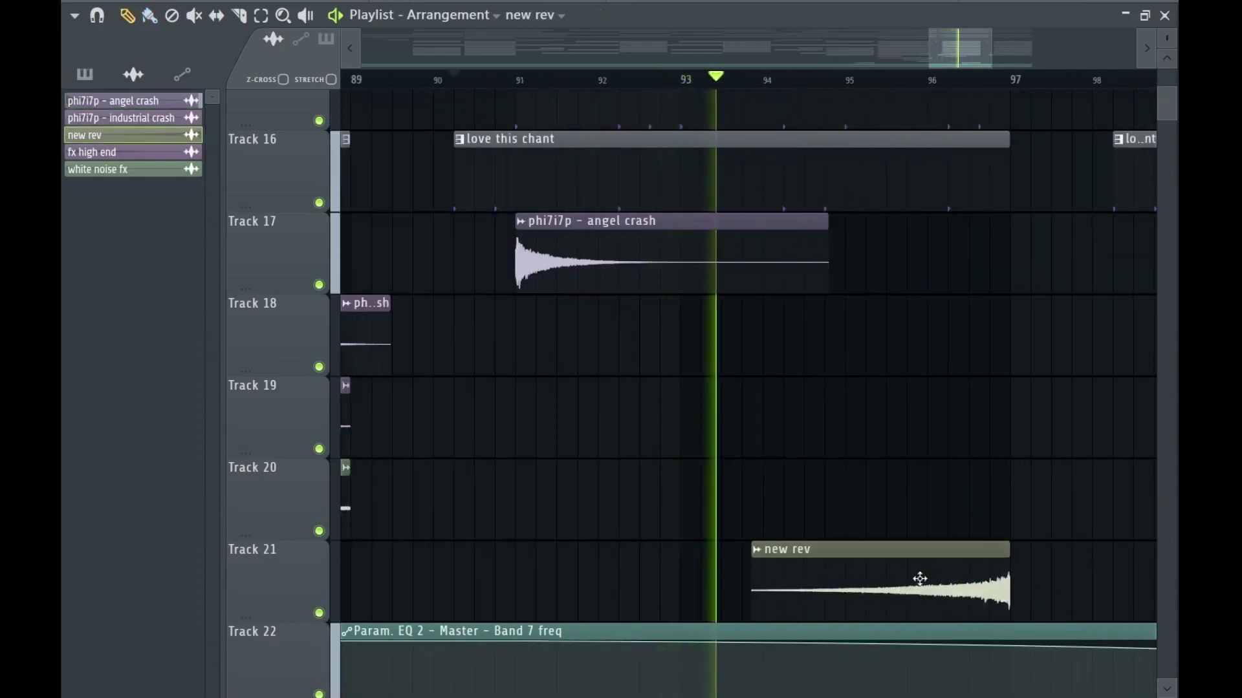
pyautogui.scroll(-3, 898, 465)
# Add another copy of the angel crash on Track 17 just after the start of bar 99.
pyautogui.moveTo(840, 254); pyautogui.dragTo(1033, 262)
pyautogui.scroll(2, 1025, 298)
pyautogui.scroll(5, 989, 388)
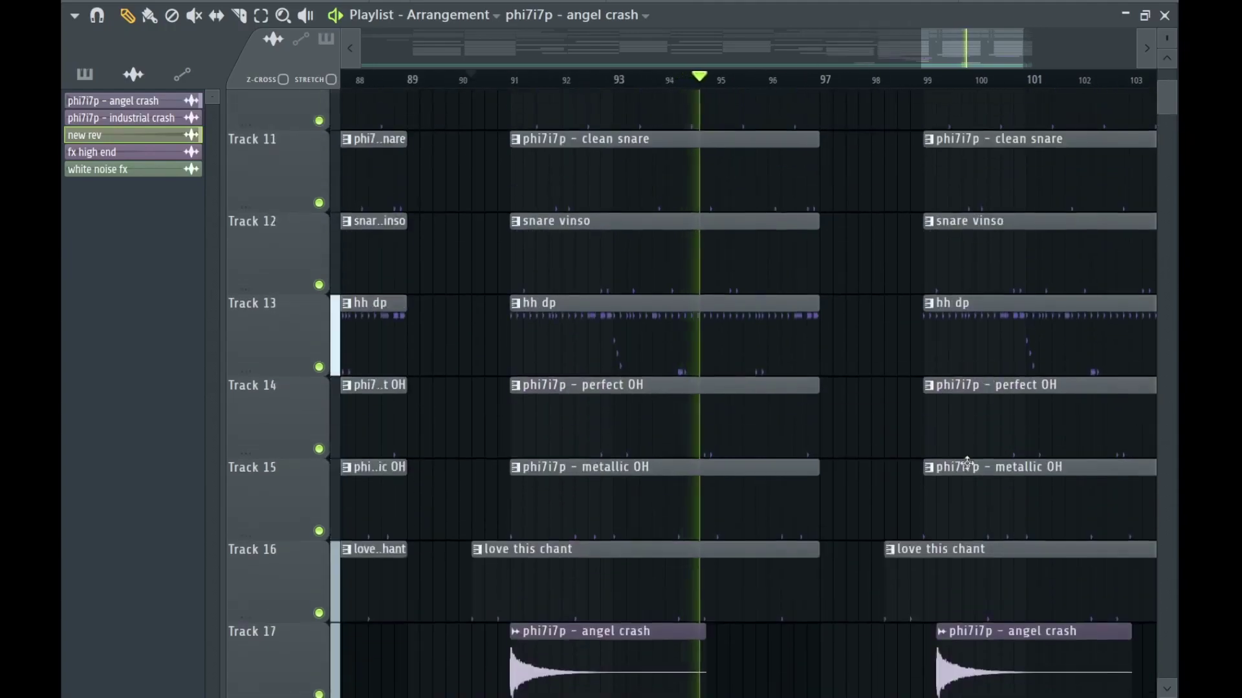
pyautogui.scroll(-3, 969, 459)
pyautogui.scroll(-3, 923, 472)
pyautogui.scroll(-3, 871, 490)
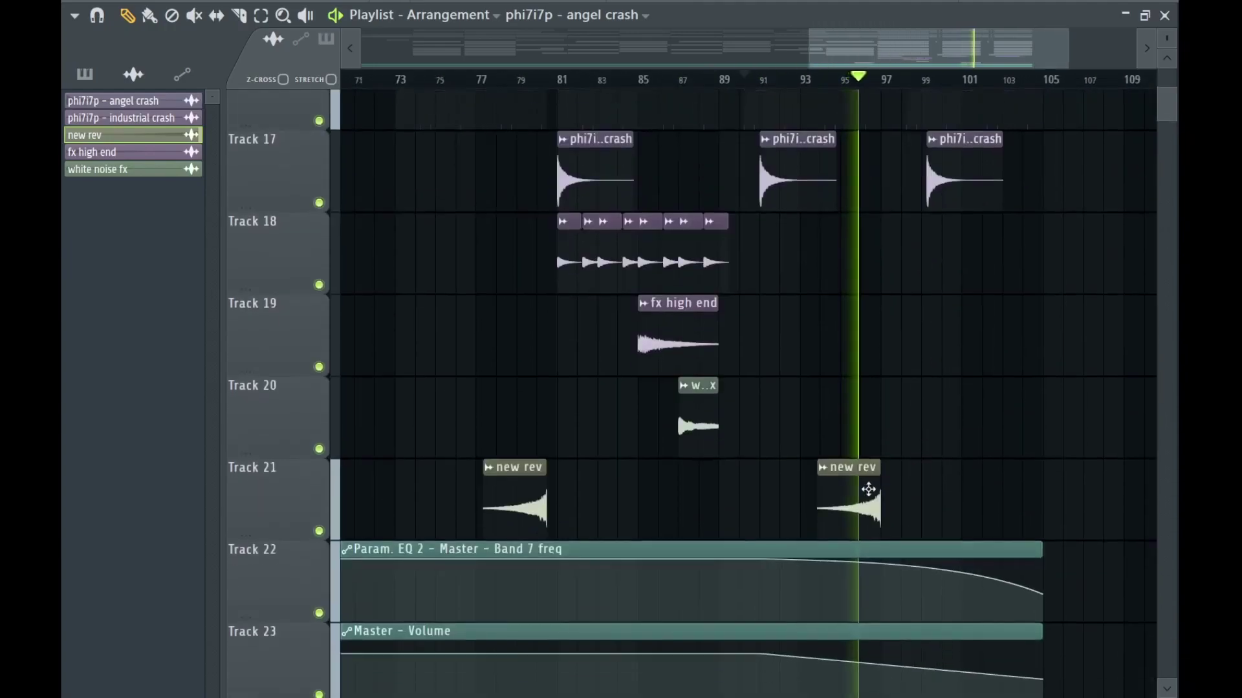
# Add another copy of new rev on Track 21 so it ends together with the automation clips at bar 105.
pyautogui.scroll(3, 1020, 488)
pyautogui.moveTo(1028, 489); pyautogui.dragTo(986, 490)
pyautogui.scroll(-3, 864, 388)
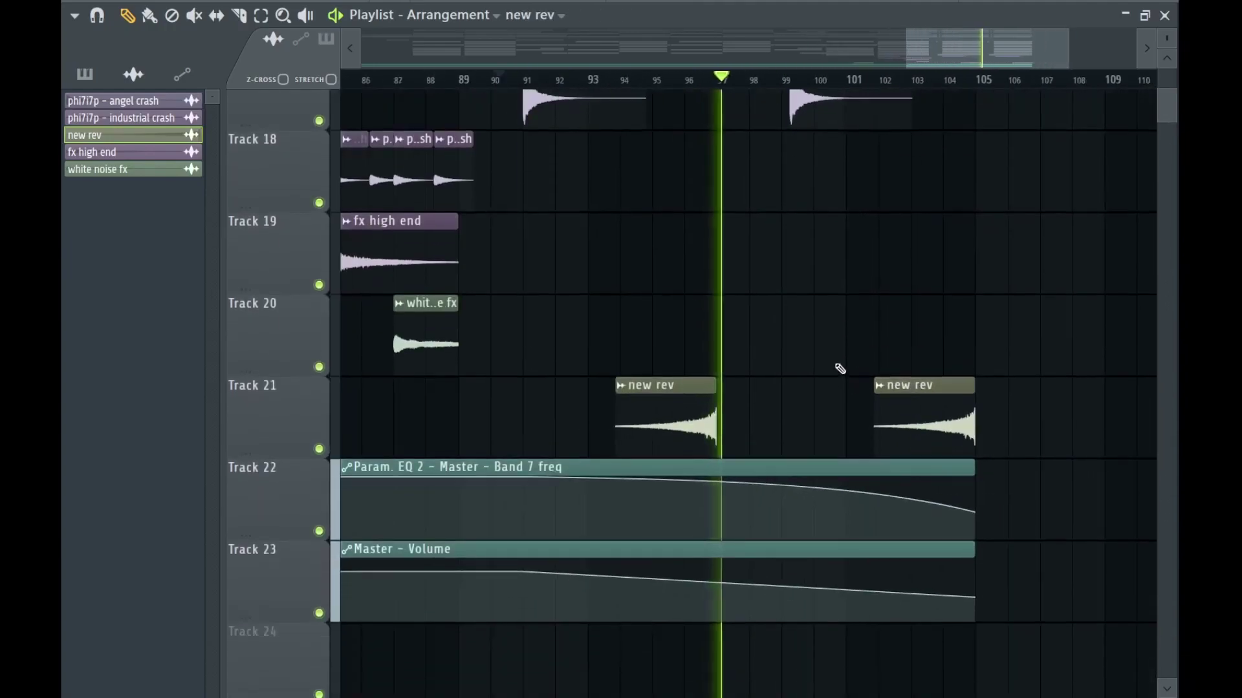
pyautogui.scroll(6, 825, 378)
pyautogui.scroll(-2, 814, 392)
pyautogui.scroll(-3, 876, 427)
pyautogui.scroll(-5, 879, 459)
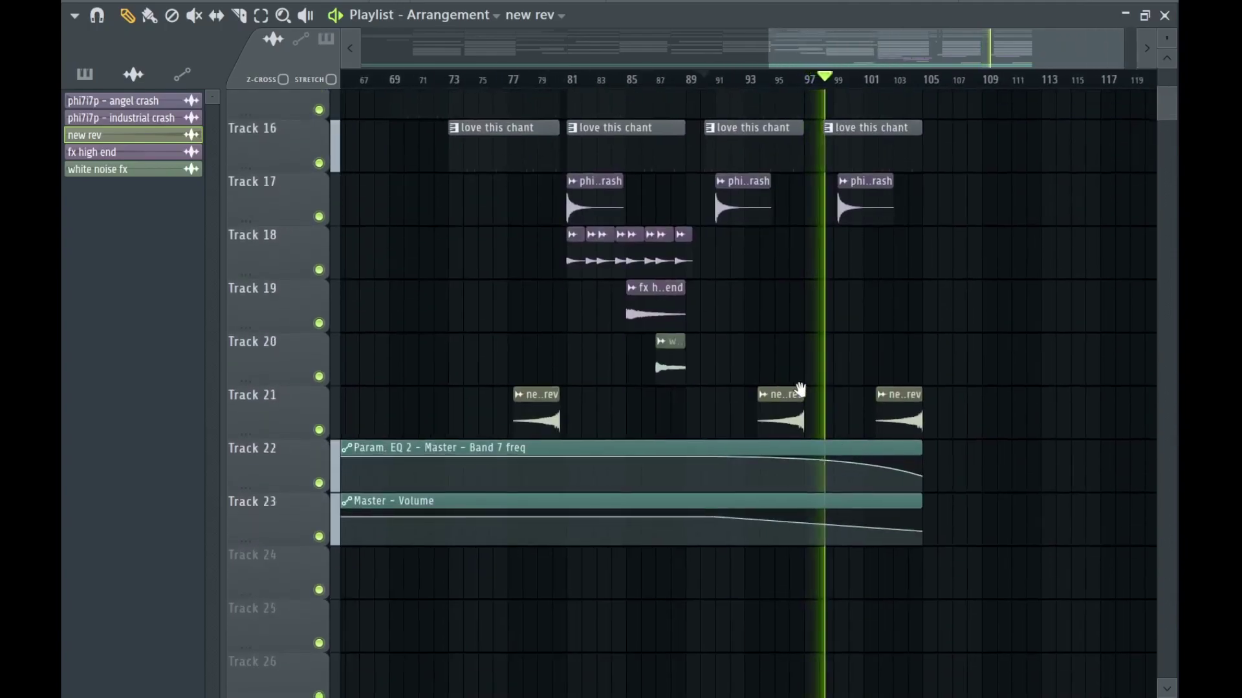
# Copy the angel crash on Track 17 so the copy starts with the love this chant clip at bar 73.
pyautogui.hscroll(-3, 776, 350)
pyautogui.scroll(3, 772, 316)
pyautogui.hscroll(-3, 770, 335)
pyautogui.click(1011, 219)
pyautogui.click(763, 249)
pyautogui.scroll(2, 766, 252)
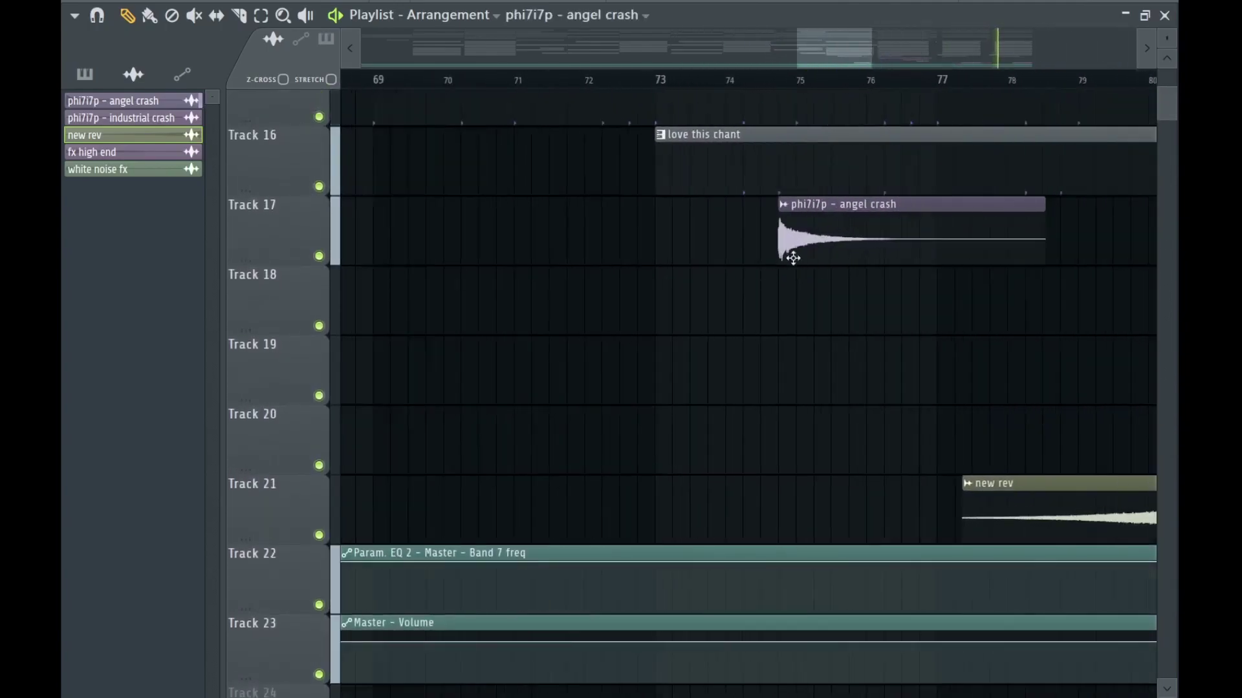
# Align the last angel crash on Track 17 with the start of bar 99 and audition the crashes at bars 99 and 91.
pyautogui.scroll(-4, 802, 278)
pyautogui.hscroll(3, 1003, 343)
pyautogui.scroll(5, 903, 299)
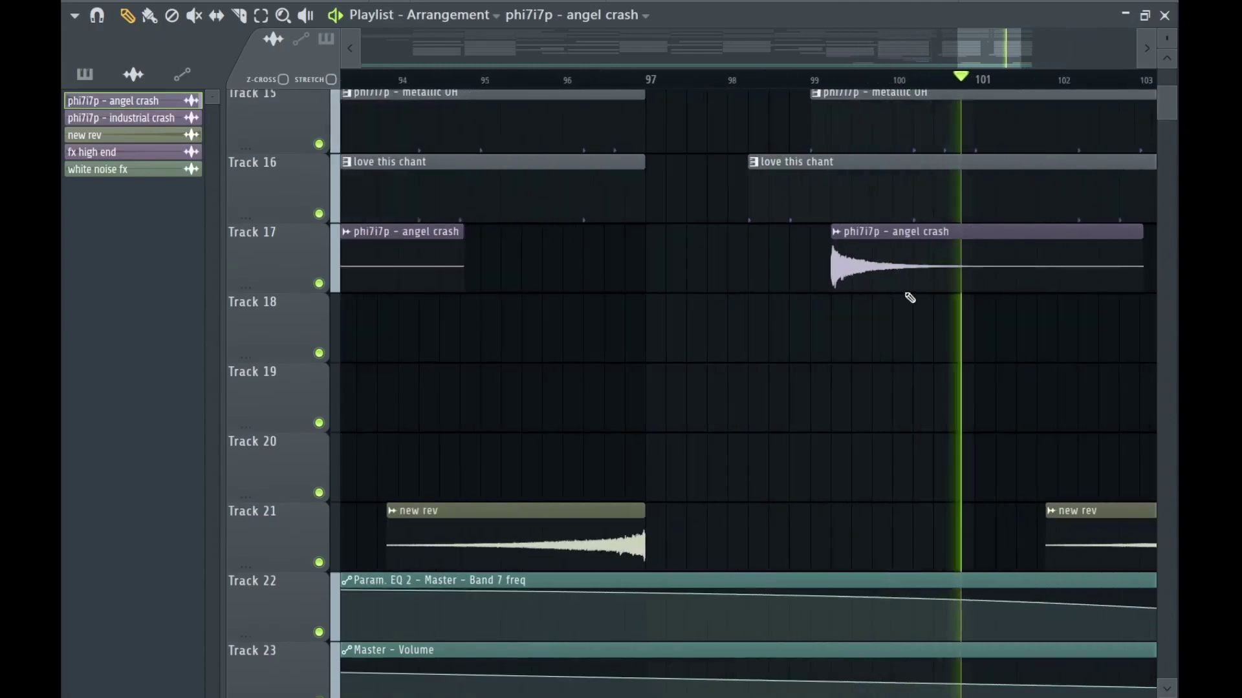
pyautogui.press('space')
pyautogui.moveTo(883, 249); pyautogui.dragTo(818, 288)
pyautogui.press('space')
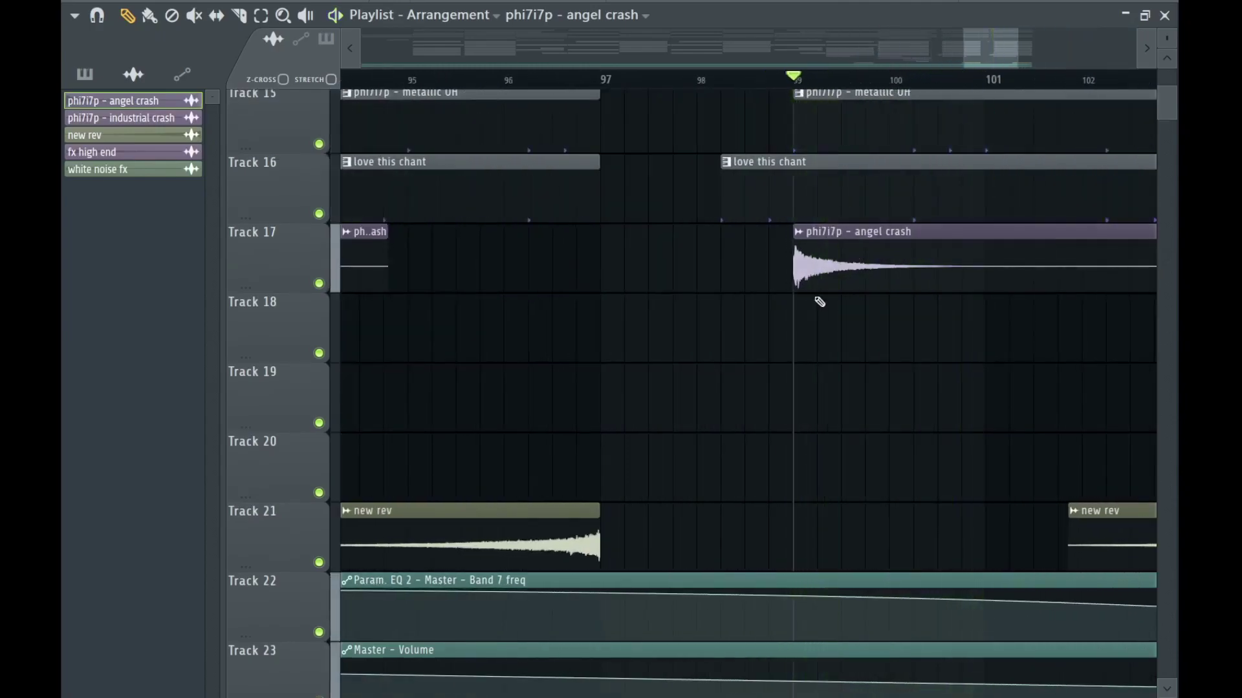
pyautogui.press('space')
pyautogui.scroll(-4, 795, 307)
pyautogui.hscroll(-2, 696, 311)
pyautogui.scroll(2, 656, 284)
pyautogui.click(546, 80)
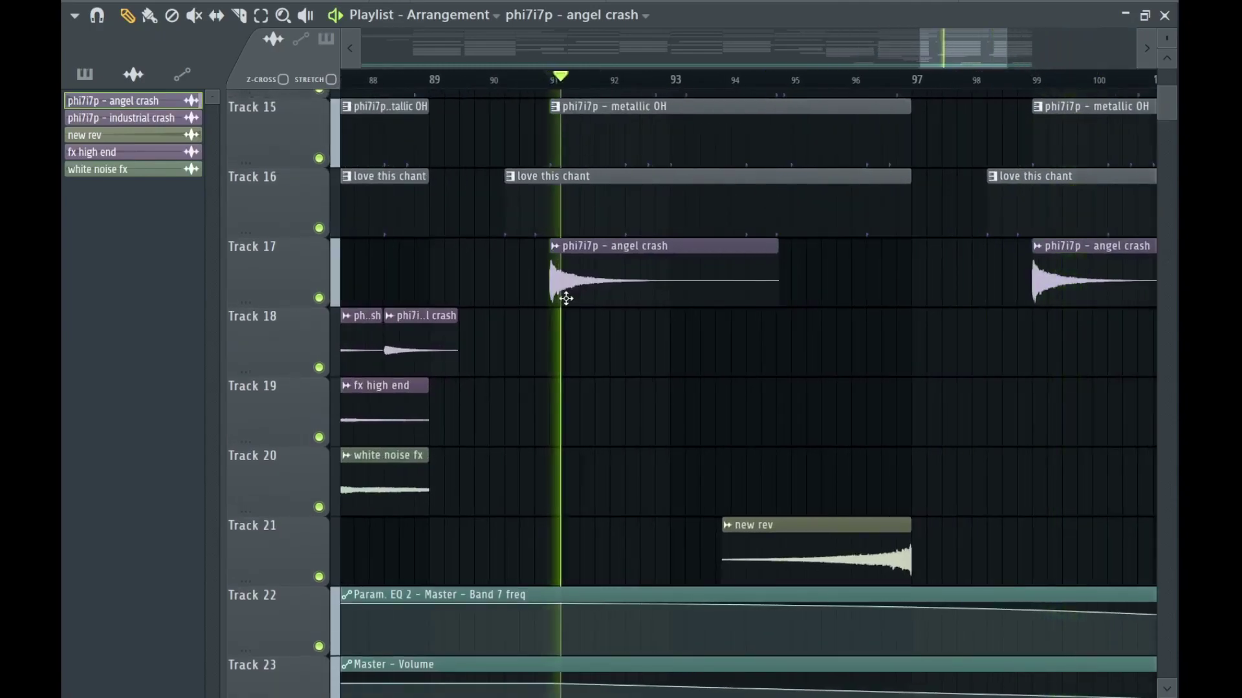
# Copy the white noise fx on Track 20 so it ends with the drum clips midway through bar 80.
pyautogui.scroll(-4, 564, 289)
pyautogui.moveTo(603, 319); pyautogui.dragTo(1097, 352)
pyautogui.moveTo(600, 273); pyautogui.dragTo(689, 243)
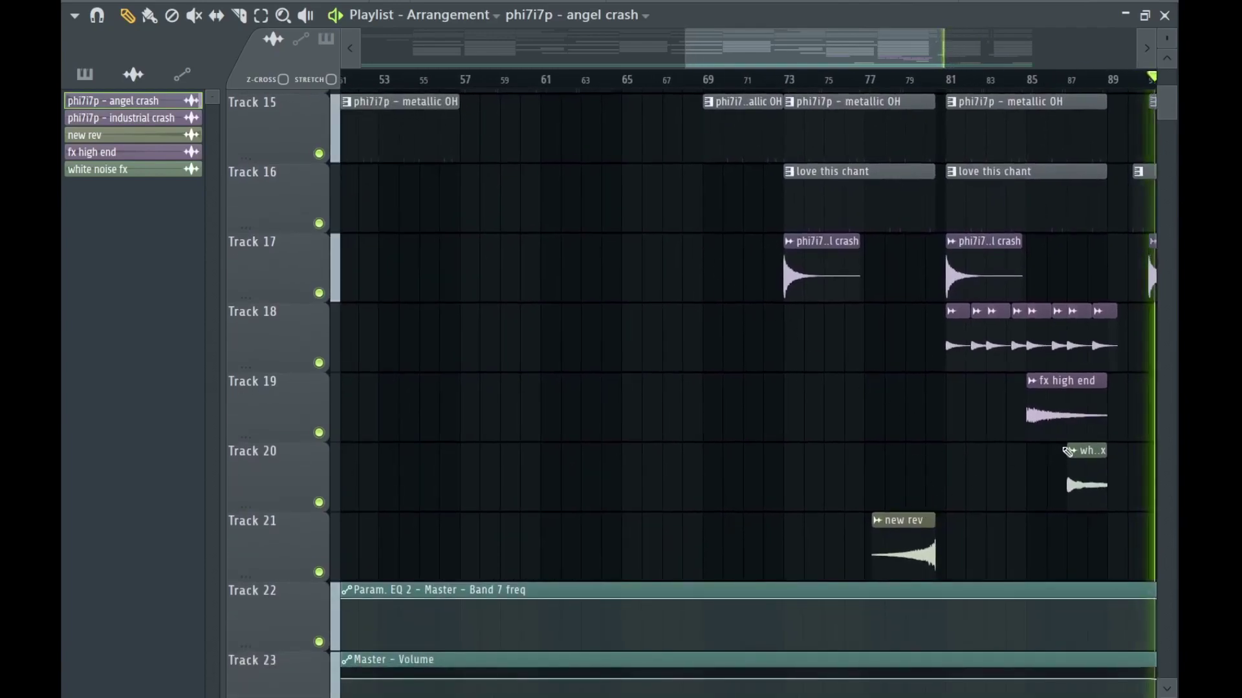
pyautogui.click(855, 482)
pyautogui.scroll(3, 897, 485)
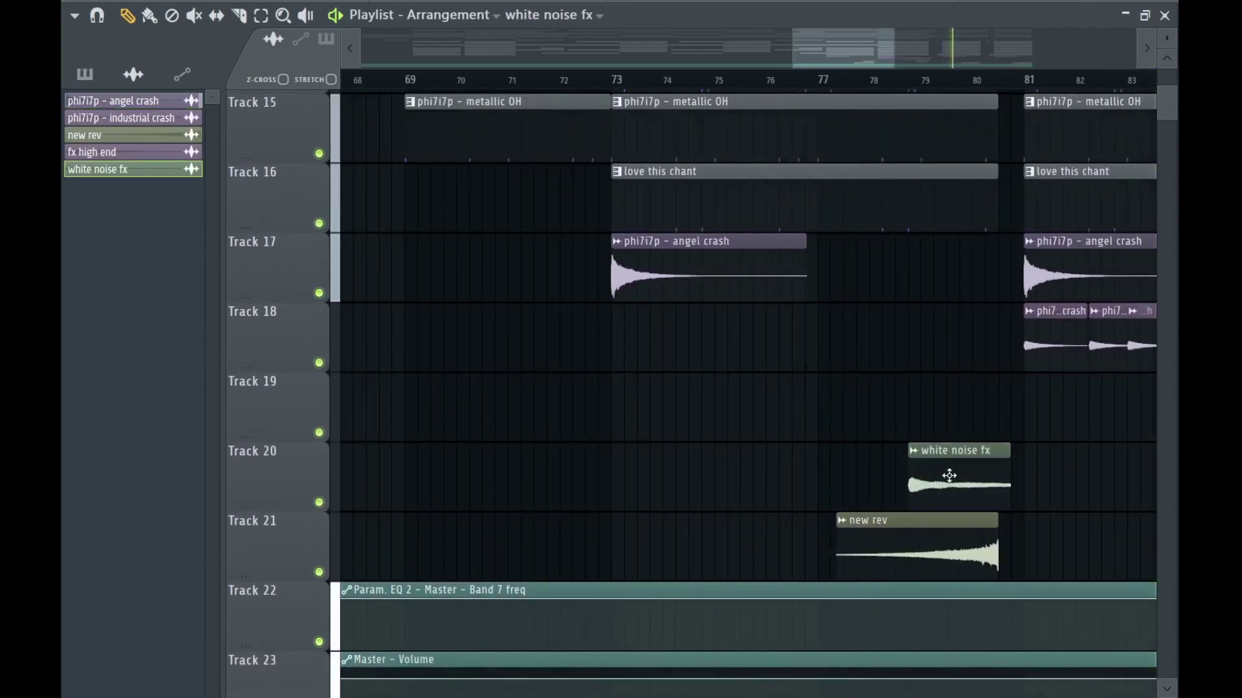
pyautogui.scroll(3, 948, 477)
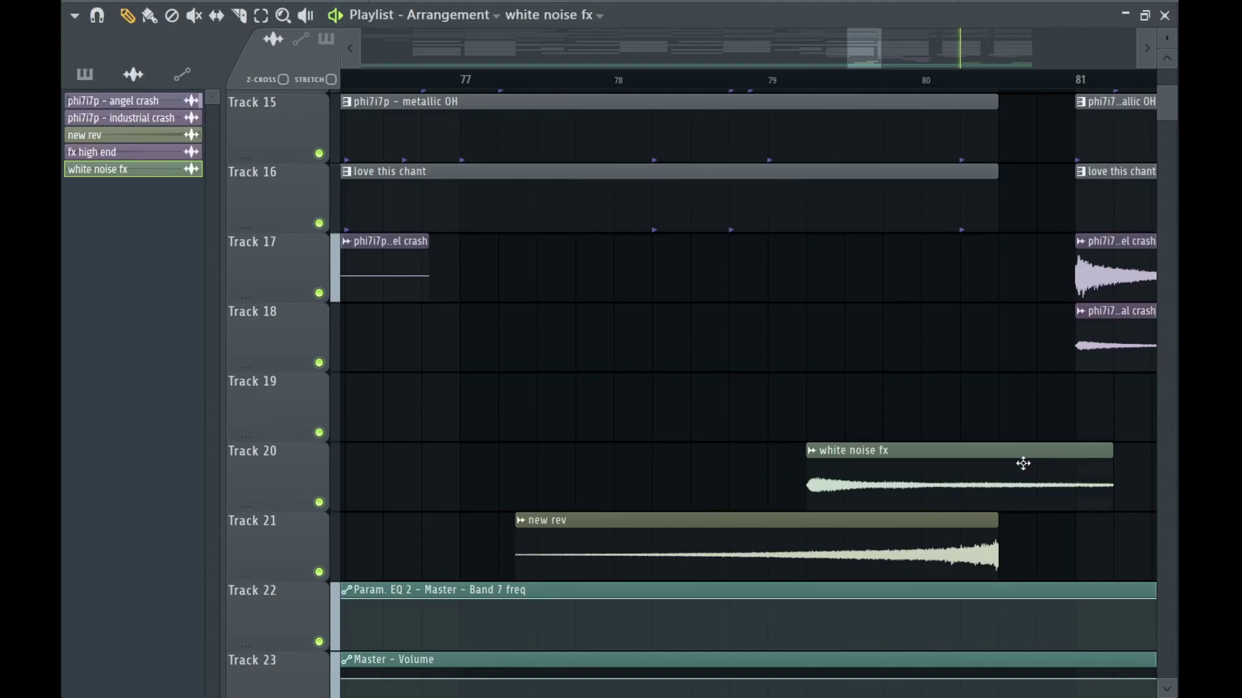
# Copy all effect clips on Tracks 17 to 21 from bars 73–89 to the matching drum sections starting at bar 9.
pyautogui.scroll(-10, 1037, 484)
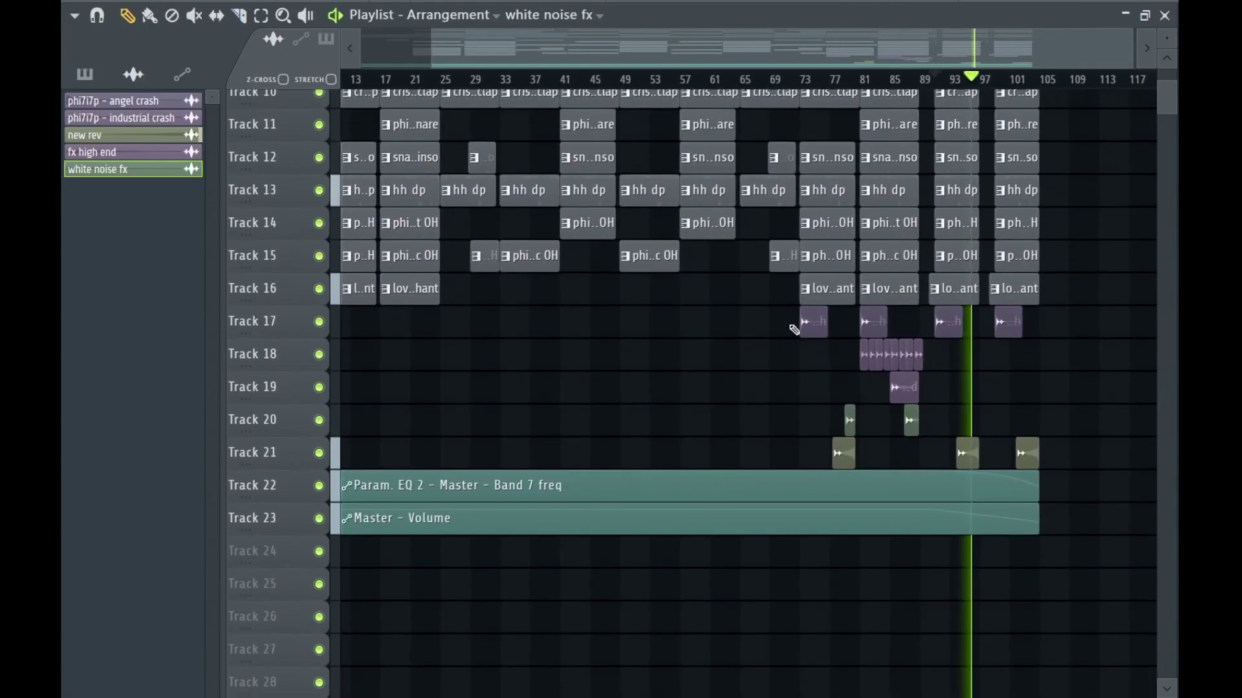
pyautogui.moveTo(795, 329); pyautogui.dragTo(912, 452)
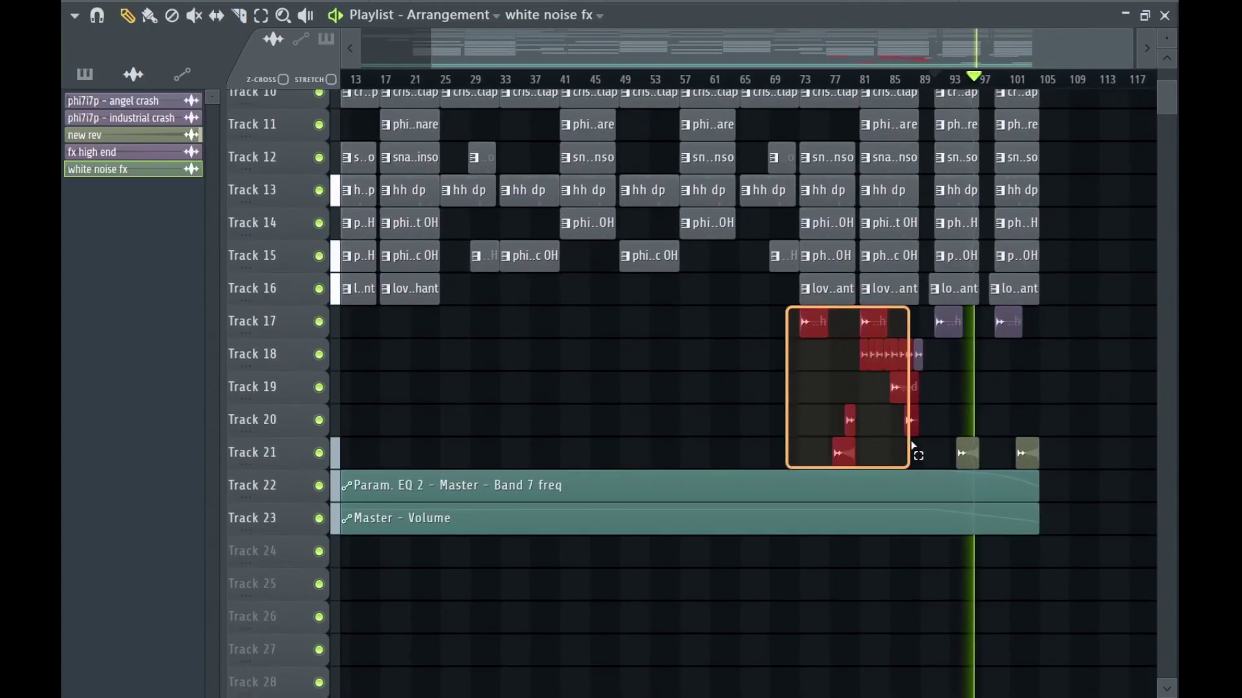
pyautogui.scroll(-2, 834, 363)
pyautogui.moveTo(843, 347); pyautogui.dragTo(391, 346)
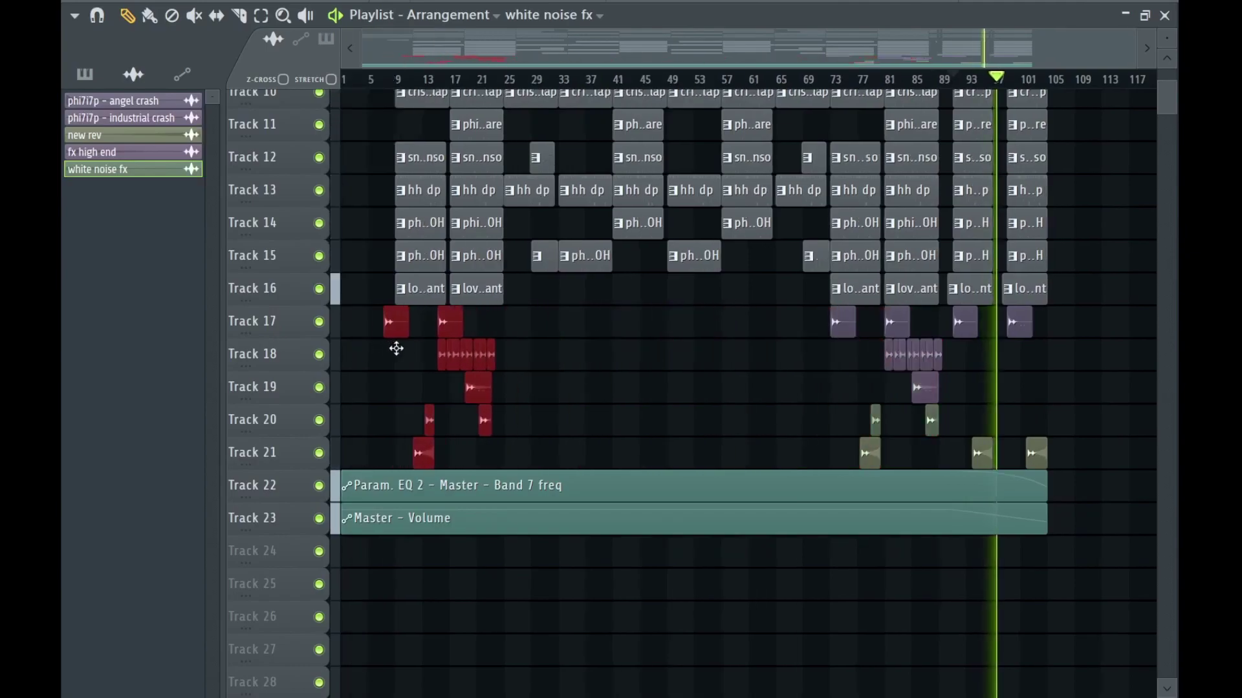
pyautogui.scroll(8, 388, 347)
pyautogui.click(582, 318)
pyautogui.hotkey('ctrl', 'd')
# Add a copy of new rev on Track 21 that ends halfway through bar 8, together with the Spire clip.
pyautogui.click(478, 81)
pyautogui.scroll(-5, 751, 557)
pyautogui.moveTo(635, 557); pyautogui.dragTo(512, 558)
pyautogui.scroll(6, 512, 559)
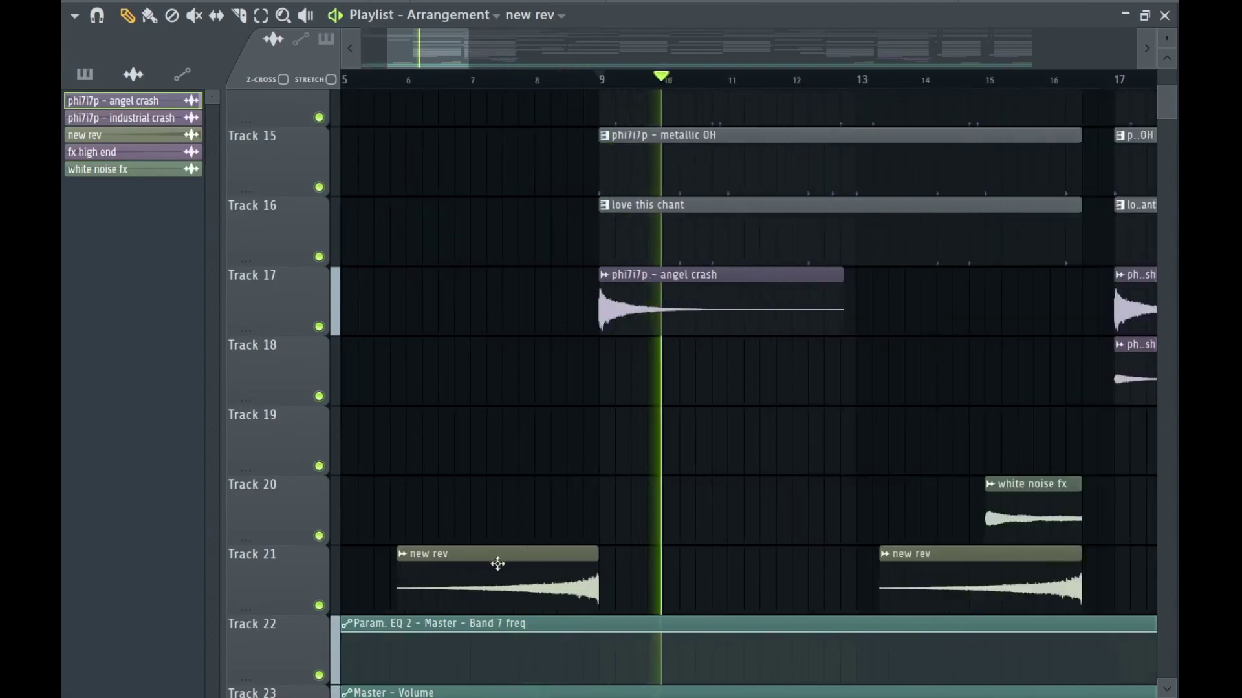
pyautogui.scroll(5, 632, 436)
pyautogui.scroll(-4, 689, 569)
pyautogui.scroll(-2, 689, 570)
pyautogui.moveTo(626, 427); pyautogui.dragTo(585, 418)
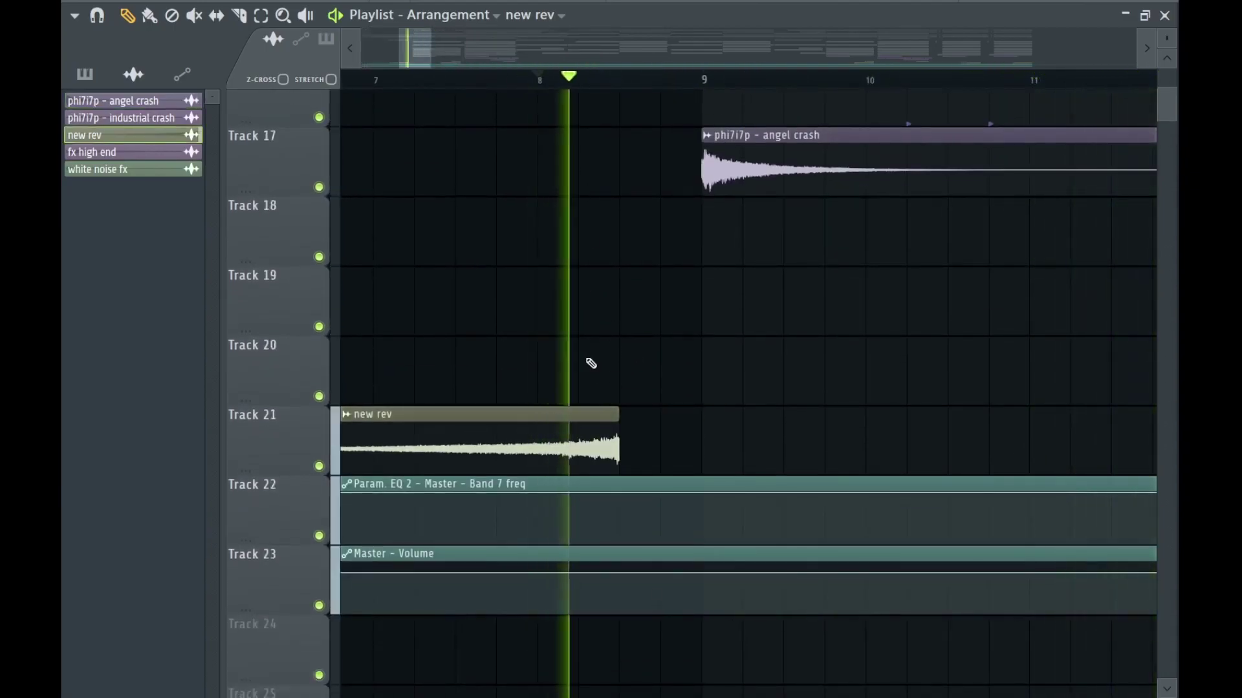
pyautogui.scroll(-6, 588, 355)
# Copy the crispy clap clip on Track 10 into the intro so the copy ends at bar 9.
pyautogui.scroll(8, 585, 299)
pyautogui.scroll(4, 556, 293)
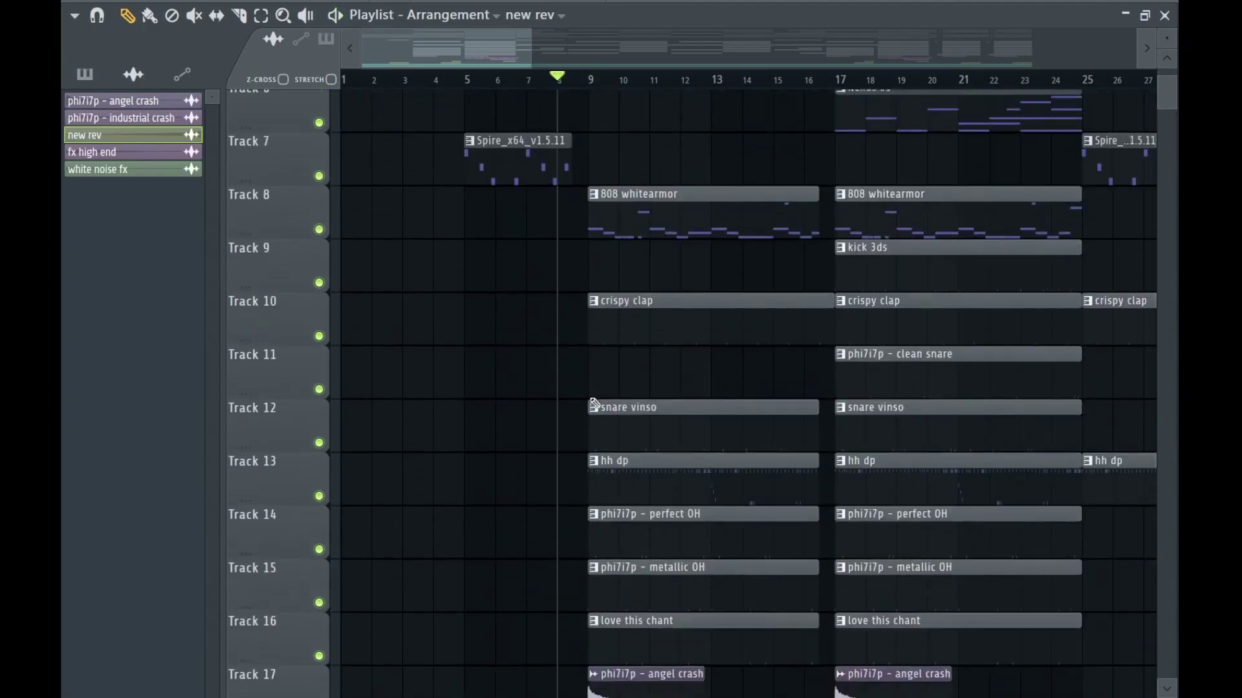
pyautogui.scroll(2, 593, 397)
pyautogui.scroll(-2, 624, 371)
pyautogui.moveTo(662, 324); pyautogui.dragTo(648, 324)
pyautogui.scroll(5, 570, 368)
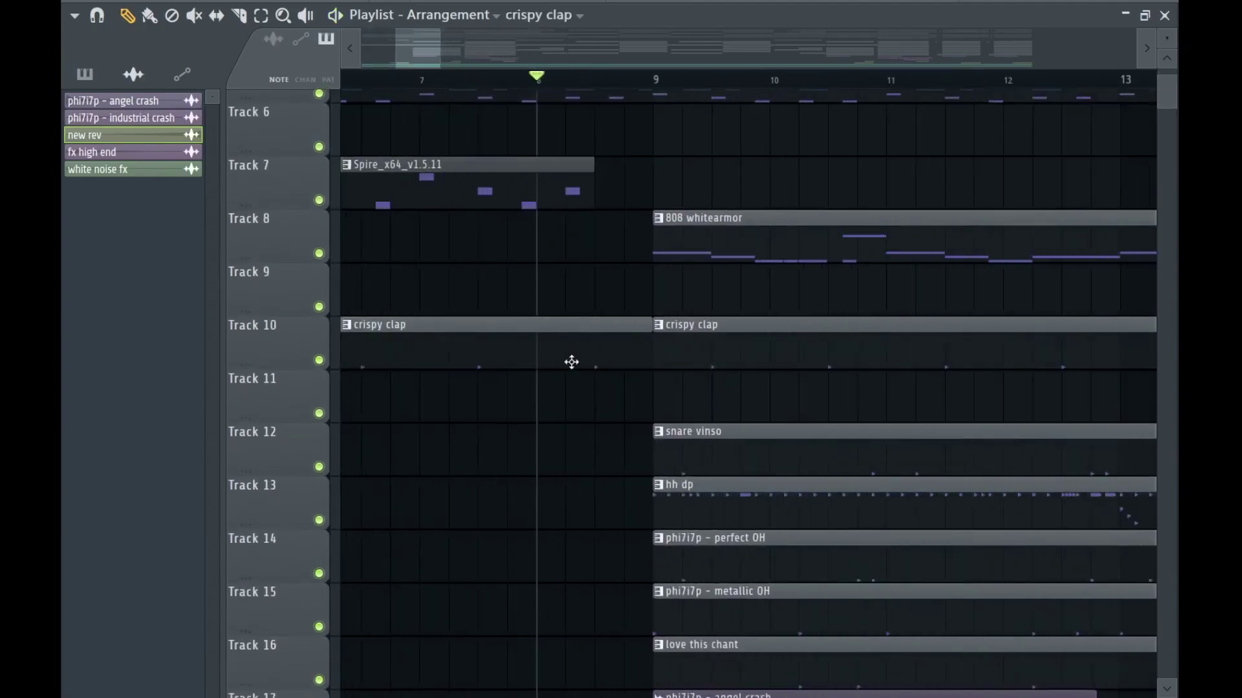
# Slice the intro crispy clap halfway through bar 8 and delete the part before the cut.
pyautogui.moveTo(595, 422); pyautogui.dragTo(595, 423)
pyautogui.press('p')
pyautogui.rightClick(557, 352)
pyautogui.press('space')
pyautogui.scroll(-4, 537, 421)
pyautogui.scroll(-2, 491, 404)
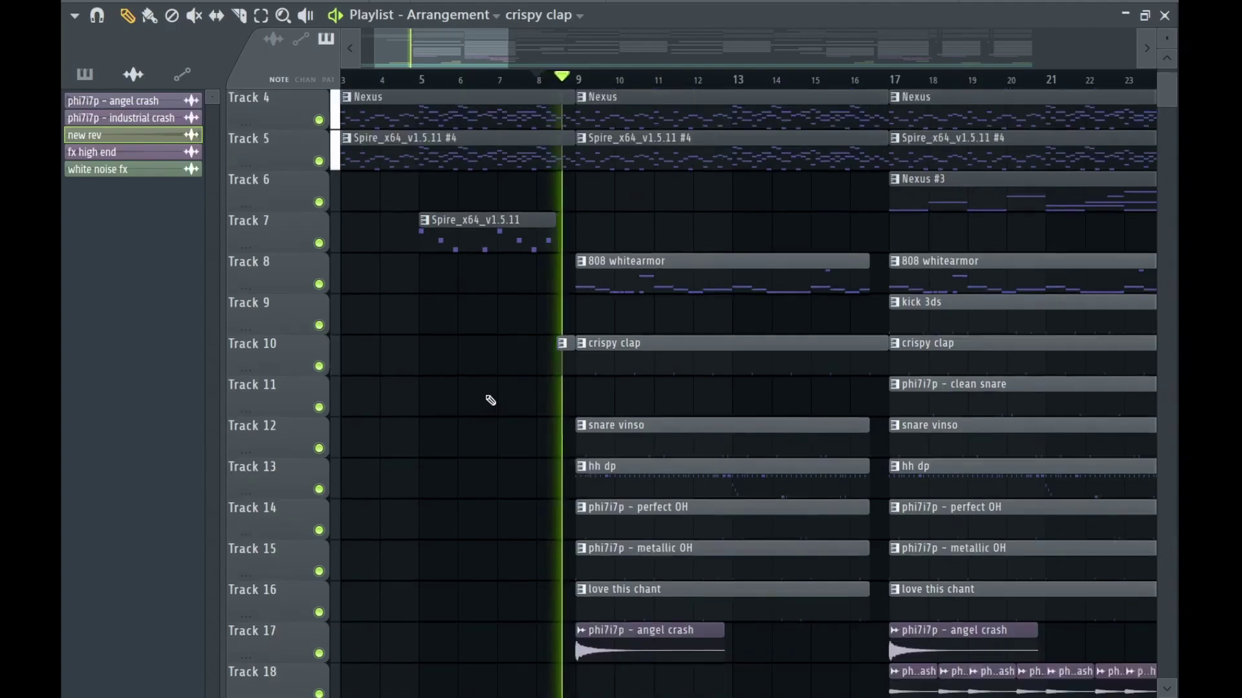
# Copy the drum and chant clips on Tracks 11 to 16 from bars 17–25 to bars 1–9.
pyautogui.scroll(-2, 491, 400)
pyautogui.hscroll(-2, 491, 400)
pyautogui.scroll(2, 567, 406)
pyautogui.scroll(-1, 567, 406)
pyautogui.press('space')
pyautogui.moveTo(580, 326); pyautogui.dragTo(826, 495)
pyautogui.keyDown('ctrl'); pyautogui.click(678, 274); pyautogui.keyUp('ctrl')
pyautogui.scroll(-2, 776, 323)
pyautogui.moveTo(841, 325); pyautogui.dragTo(862, 482)
pyautogui.moveTo(835, 281); pyautogui.dragTo(863, 507)
pyautogui.moveTo(857, 429); pyautogui.dragTo(466, 427)
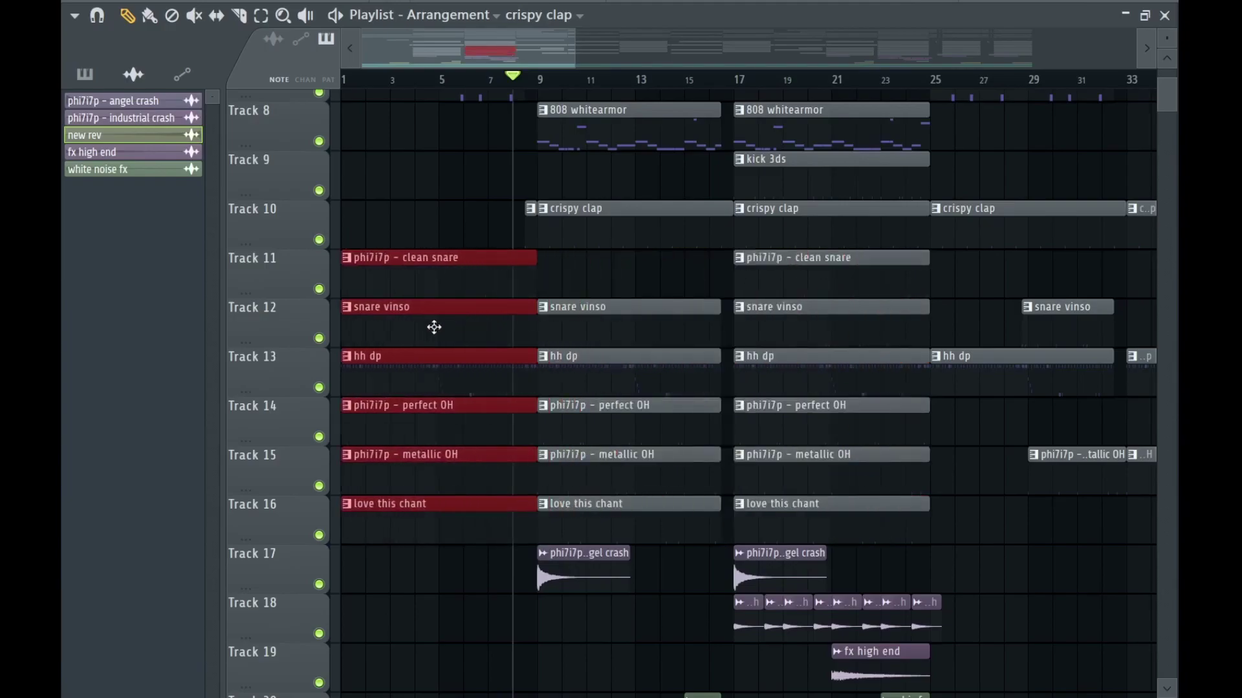
# Slice the copied clips on Tracks 11 to 16 halfway through bar 8, delete the earlier parts and play the fill.
pyautogui.scroll(5, 540, 299)
pyautogui.moveTo(964, 490); pyautogui.dragTo(965, 582)
pyautogui.press('b')
pyautogui.rightClick(908, 577)
pyautogui.press('space')
pyautogui.scroll(-4, 654, 366)
pyautogui.scroll(-4, 595, 366)
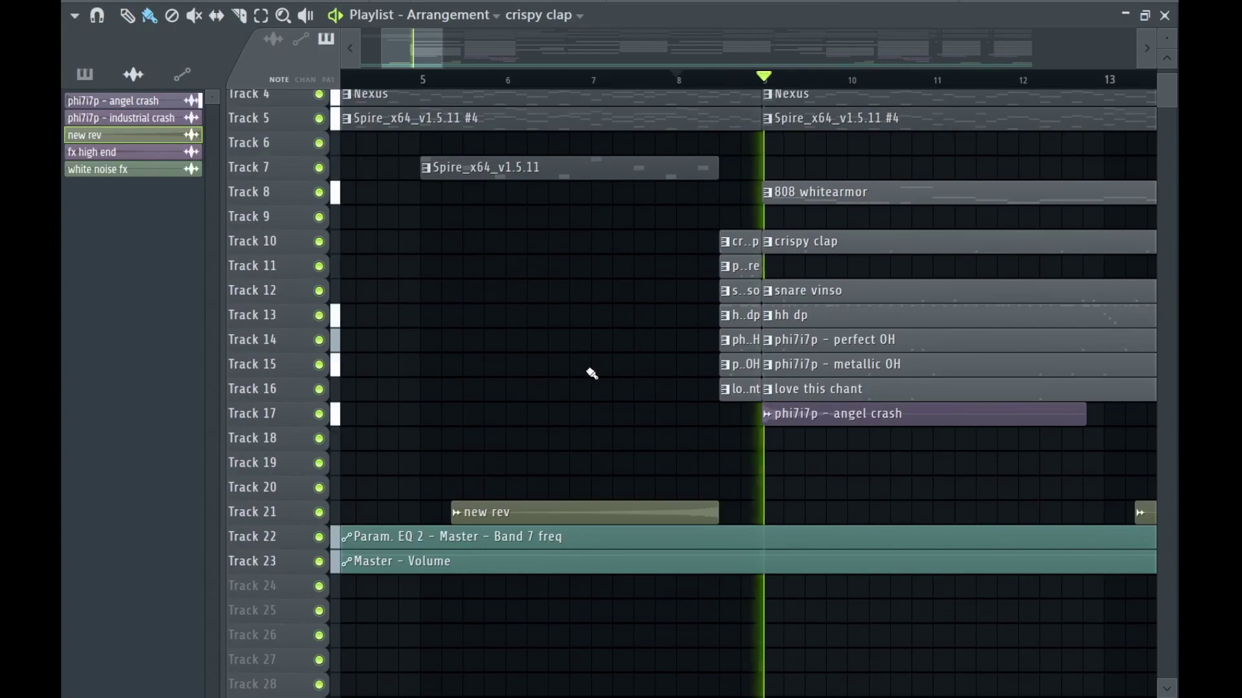
pyautogui.scroll(3, 502, 429)
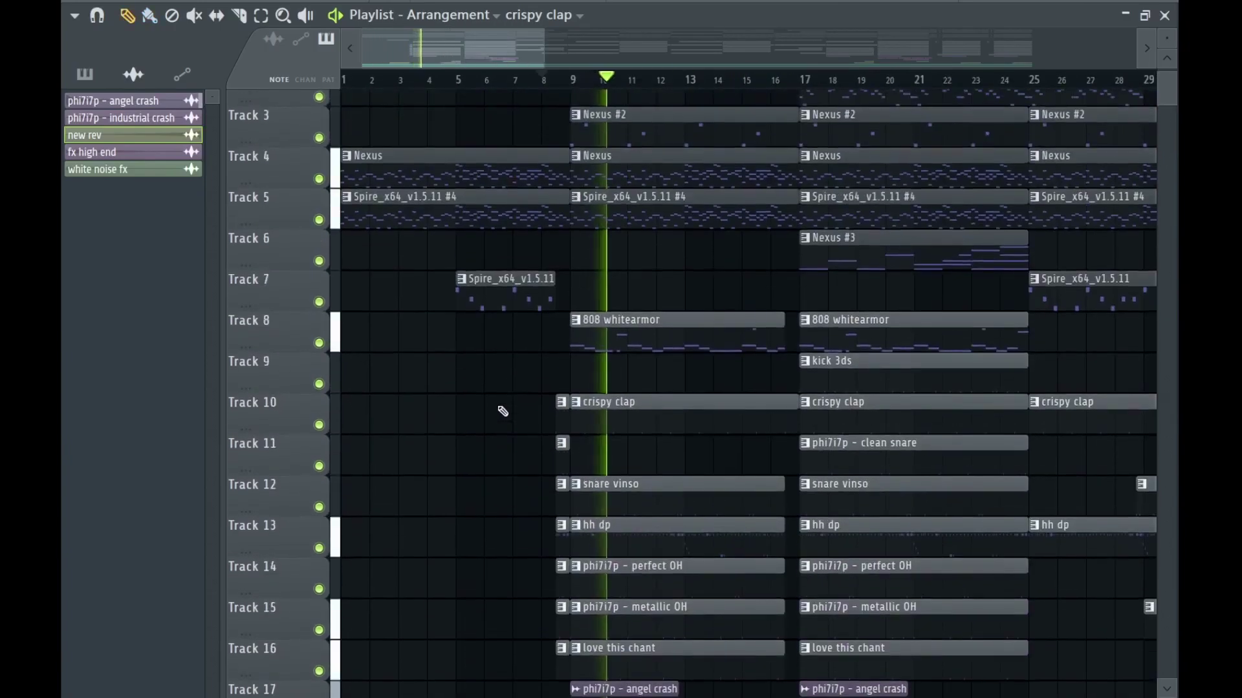
pyautogui.scroll(-2, 872, 422)
pyautogui.scroll(-2, 776, 366)
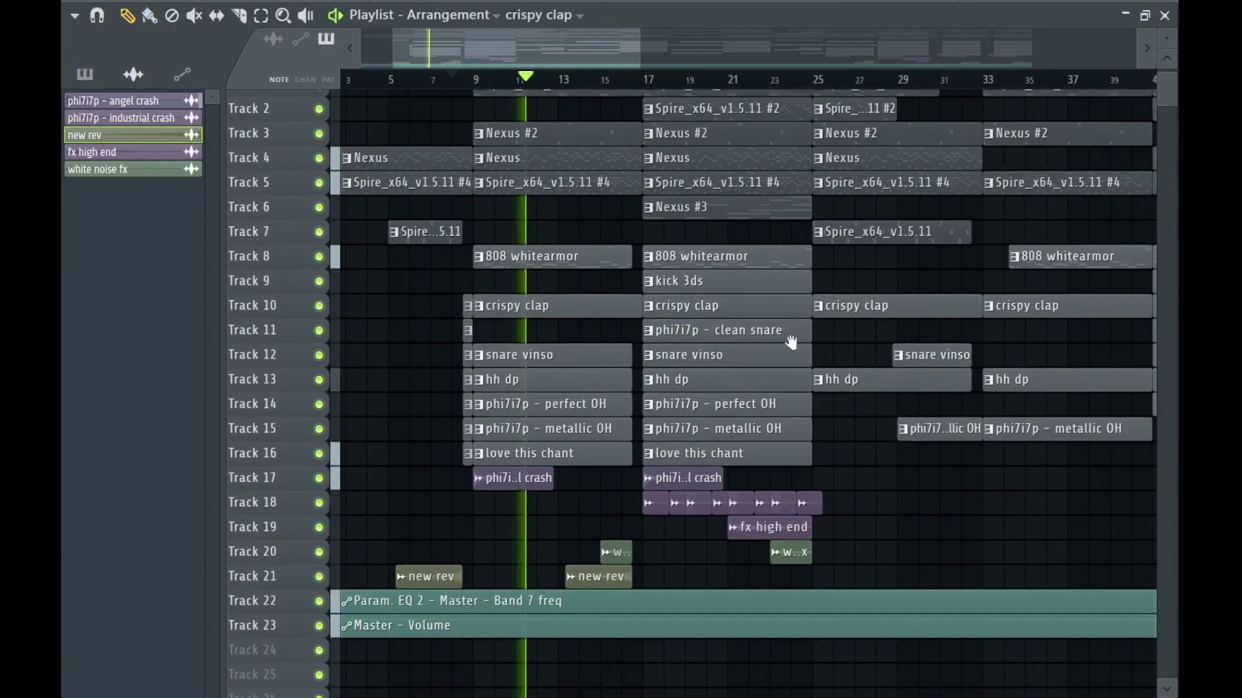
# Add a copy of the industrial crash on Track 18 at bar 25 and play the transition.
pyautogui.scroll(4, 743, 479)
pyautogui.scroll(-1, 623, 351)
pyautogui.scroll(-1, 618, 346)
pyautogui.keyDown('shift'); pyautogui.moveTo(565, 417); pyautogui.dragTo(627, 419); pyautogui.keyUp('shift')
pyautogui.scroll(2, 612, 424)
pyautogui.rightClick(653, 408)
pyautogui.click(564, 79)
pyautogui.scroll(-2, 626, 375)
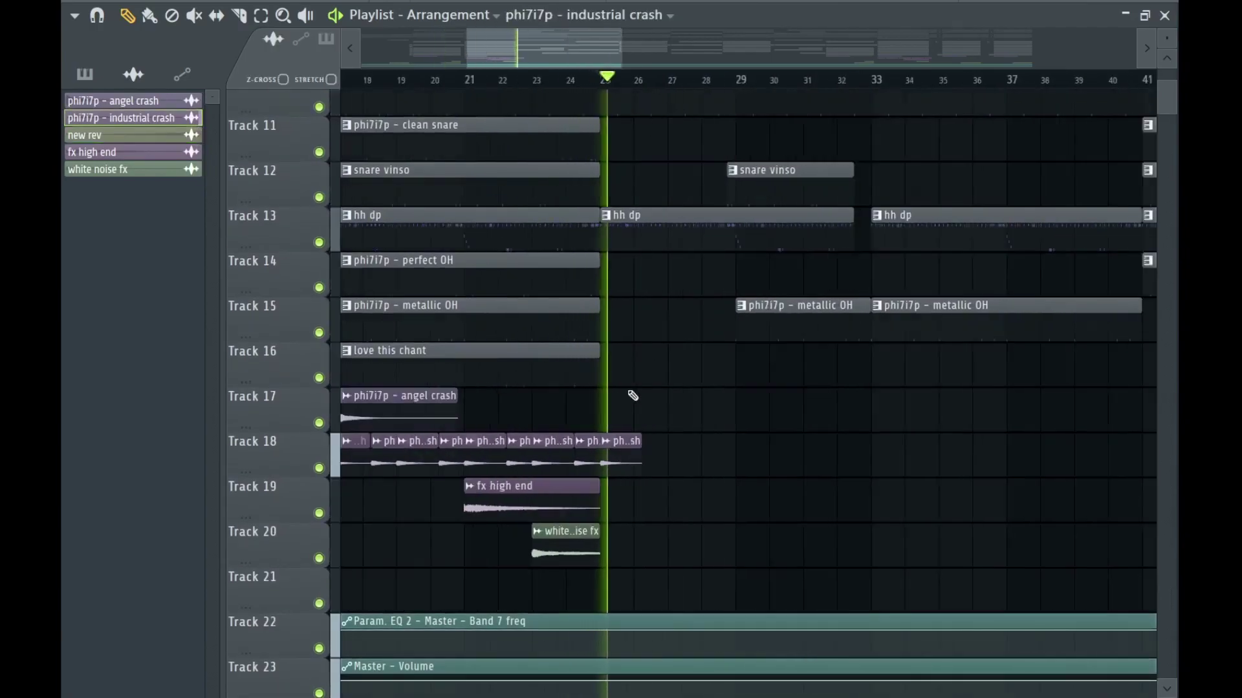
# Copy new rev on Track 21 so it ends with the hh dp clip halfway through bar 32.
pyautogui.keyDown('shift'); pyautogui.moveTo(376, 577); pyautogui.dragTo(707, 586); pyautogui.keyUp('shift')
pyautogui.scroll(5, 806, 603)
pyautogui.scroll(-4, 618, 547)
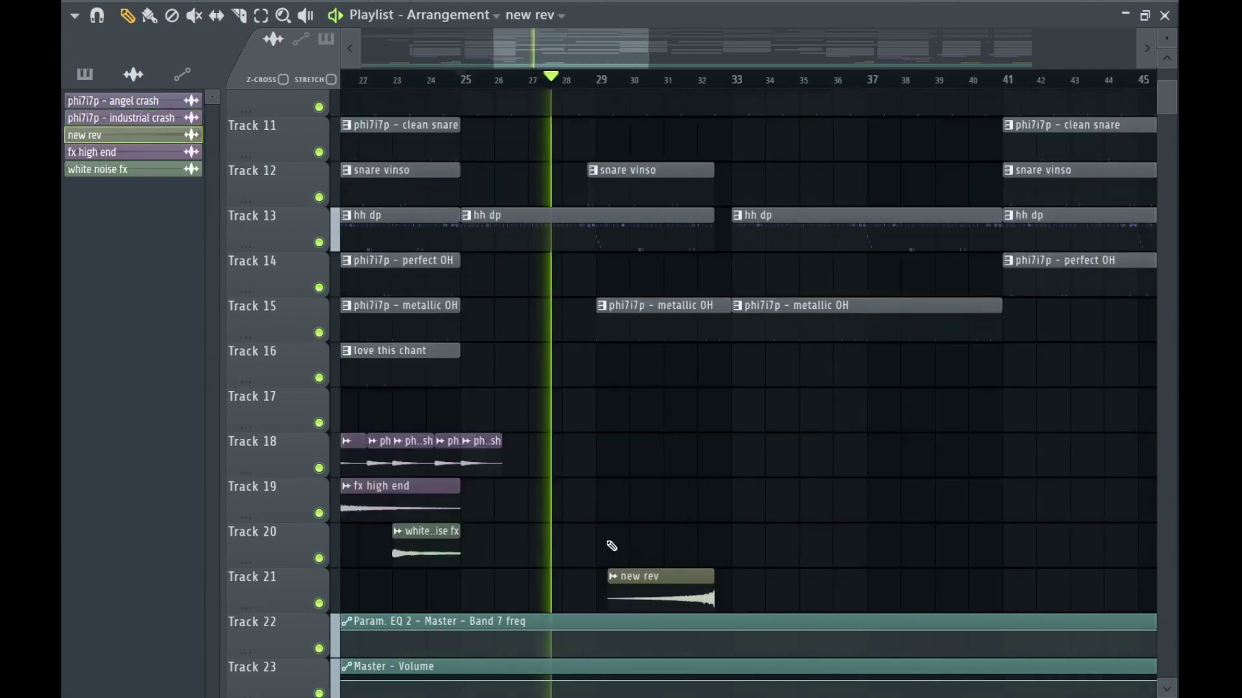
# Add another new rev copy on Track 21 that ends at bar 41.
pyautogui.scroll(-3, 618, 547)
pyautogui.moveTo(478, 555); pyautogui.dragTo(505, 539)
pyautogui.keyDown('shift'); pyautogui.moveTo(660, 560); pyautogui.dragTo(840, 557); pyautogui.keyUp('shift')
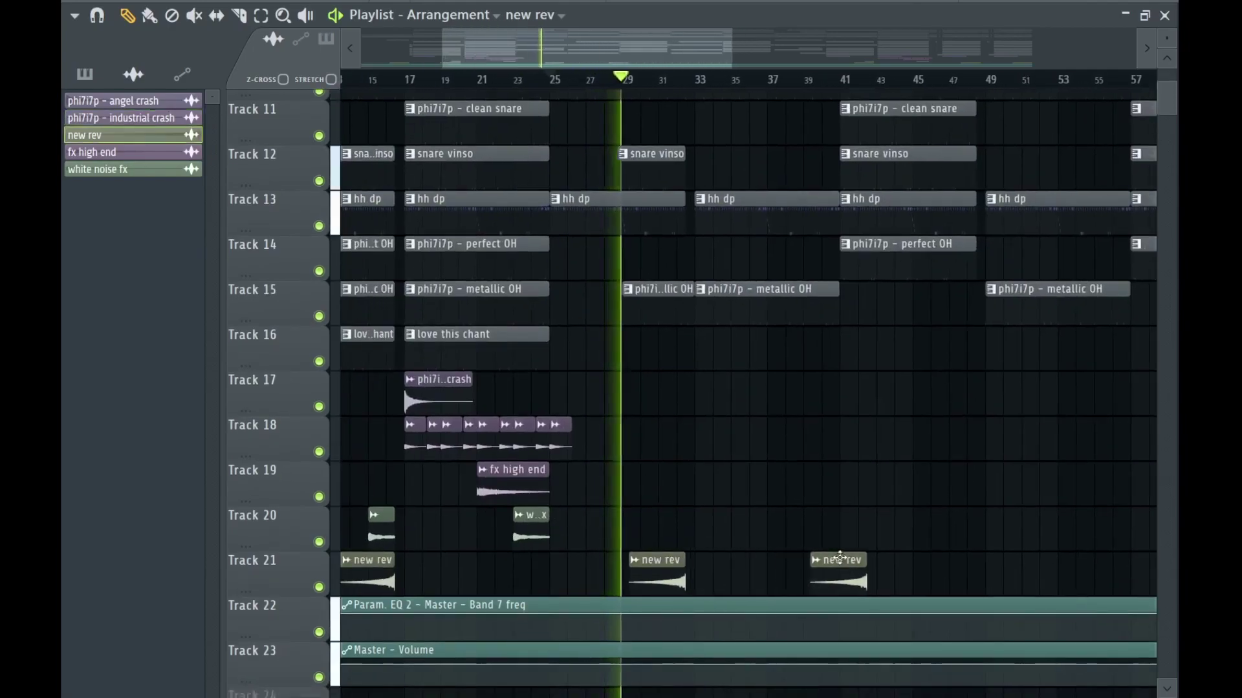
pyautogui.scroll(4, 840, 557)
pyautogui.scroll(-4, 757, 564)
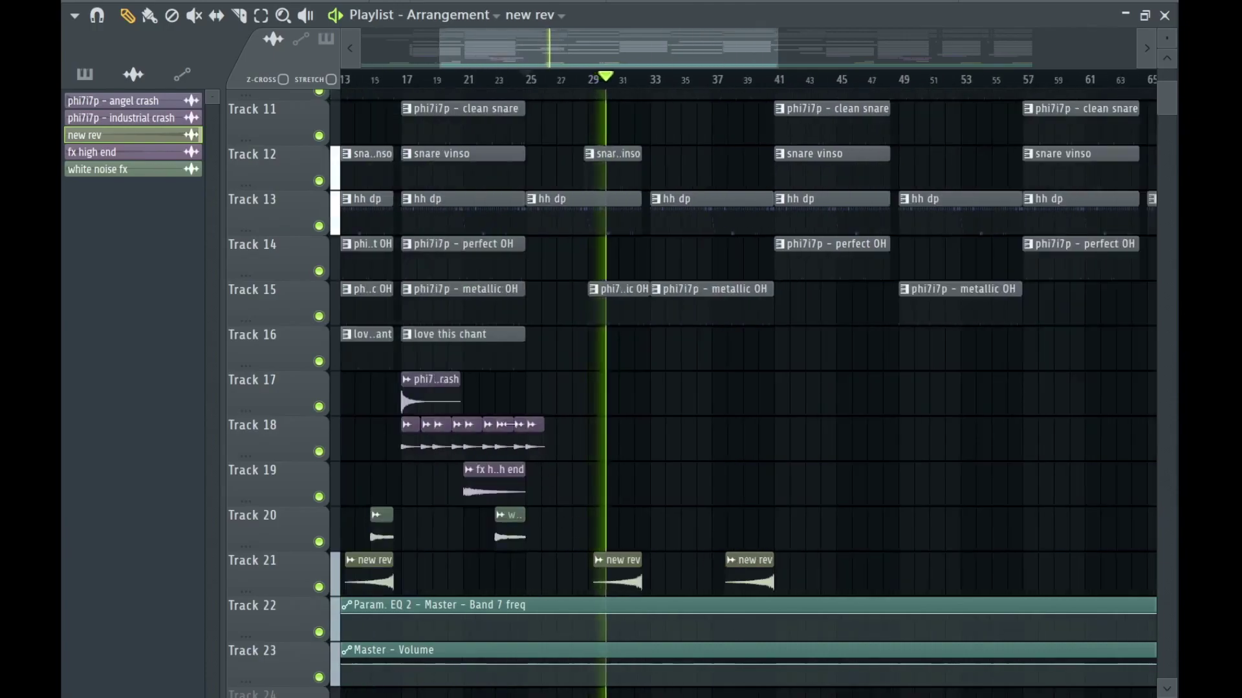
# Copy the angel crash to bar 41 on Track 17 and a white noise fx on Track 20 ending at bar 49.
pyautogui.scroll(3, 800, 406)
pyautogui.moveTo(568, 402); pyautogui.dragTo(780, 409)
pyautogui.scroll(-3, 767, 452)
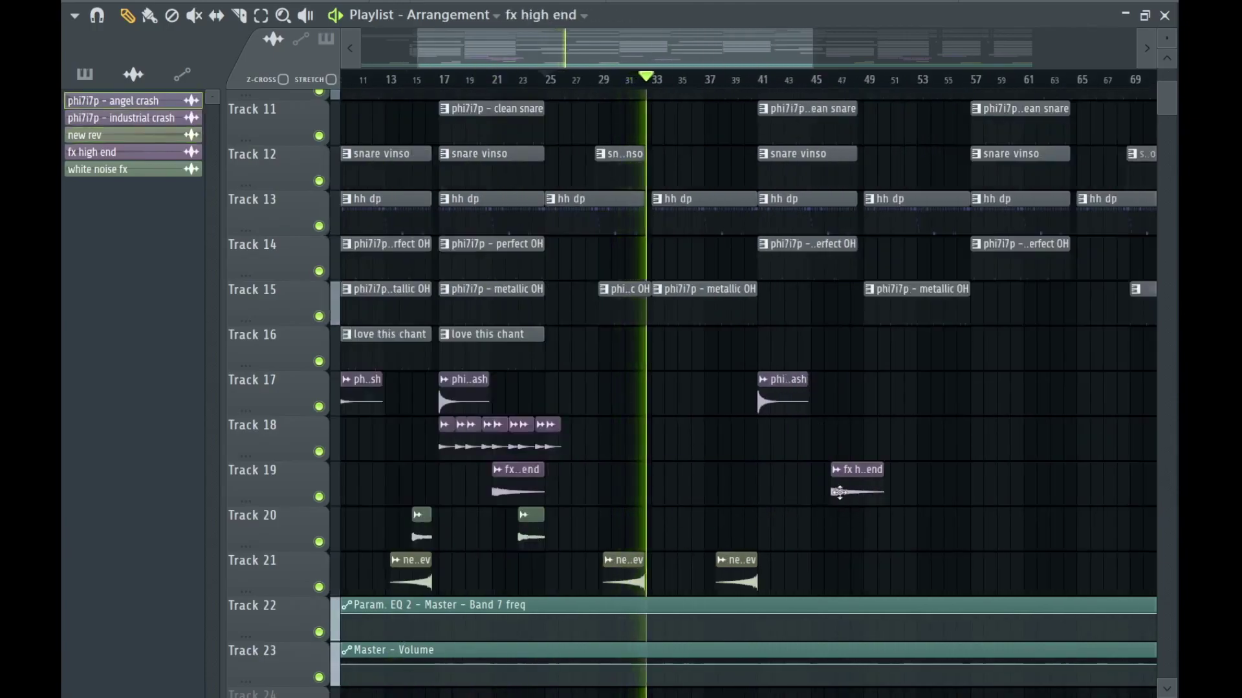
pyautogui.scroll(3, 812, 549)
pyautogui.moveTo(826, 535); pyautogui.dragTo(917, 543)
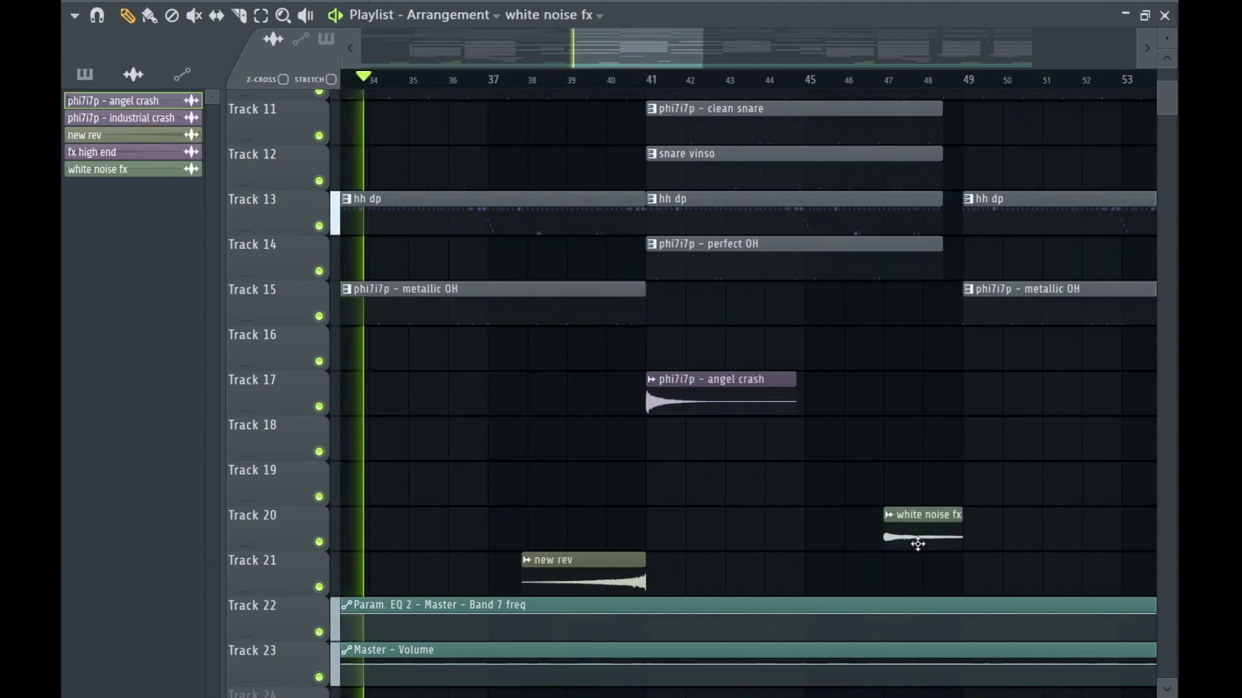
pyautogui.scroll(-3, 781, 510)
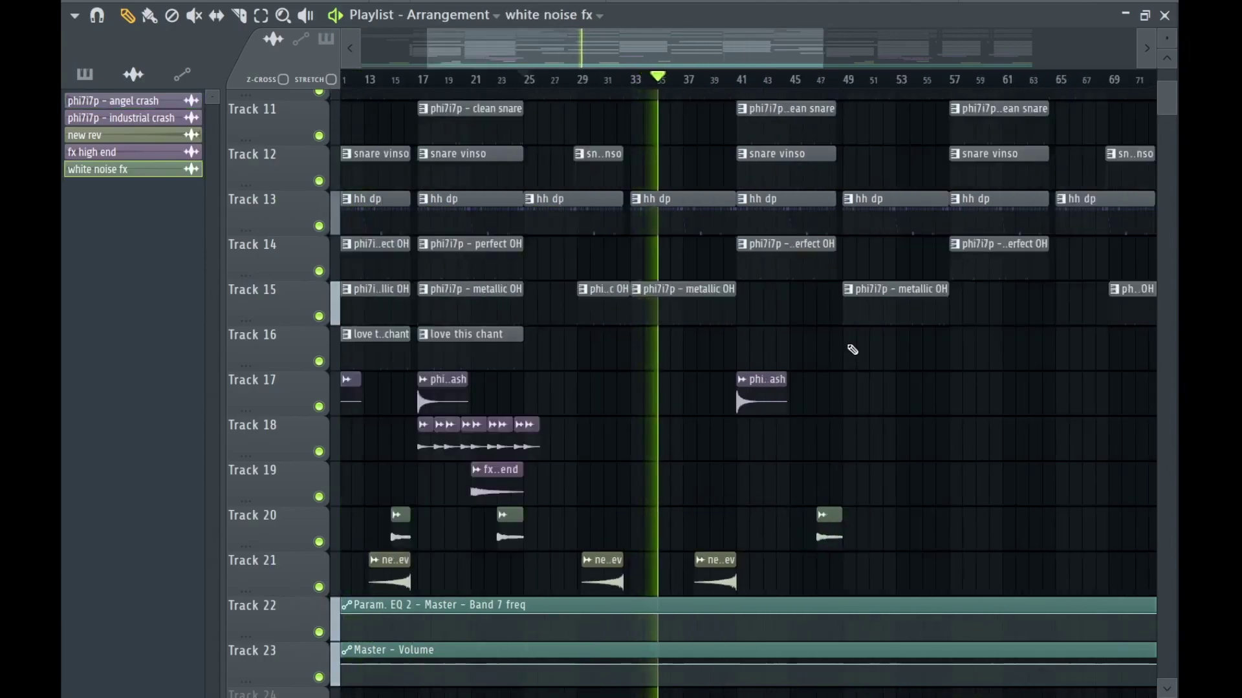
# Copy a single industrial crash on Track 18 to the start of bar 49.
pyautogui.scroll(3, 905, 445)
pyautogui.moveTo(571, 440); pyautogui.dragTo(798, 447)
pyautogui.scroll(-3, 849, 492)
# Copy new rev on Track 21 to end at bar 57 and the angel crash on Track 17 to start there.
pyautogui.scroll(-2, 850, 492)
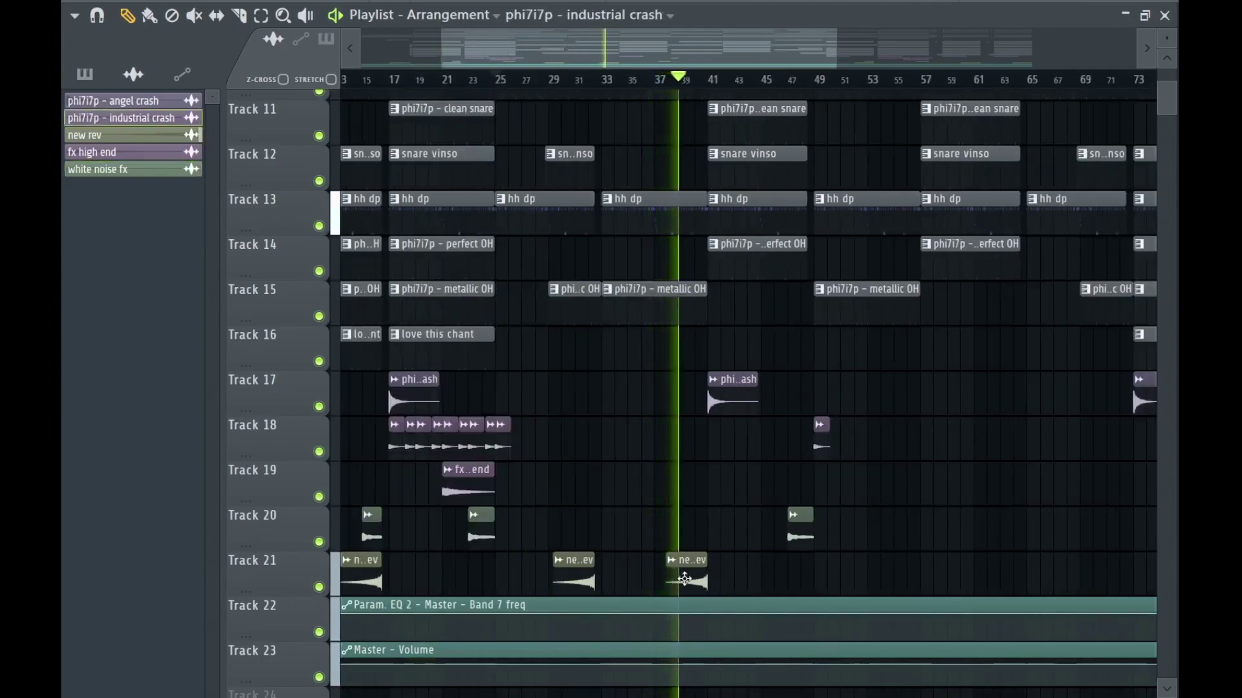
pyautogui.scroll(4, 898, 569)
pyautogui.scroll(-4, 902, 569)
pyautogui.moveTo(931, 402); pyautogui.dragTo(712, 584)
pyautogui.moveTo(710, 391); pyautogui.dragTo(919, 394)
pyautogui.scroll(4, 915, 399)
# Copy white noise fx and industrial crash to meet at bar 65, and new rev on Track 21 to end at bar 73.
pyautogui.keyDown('ctrl'); pyautogui.click(907, 481); pyautogui.keyUp('ctrl')
pyautogui.scroll(-4, 904, 487)
pyautogui.scroll(1, 904, 489)
pyautogui.moveTo(907, 490); pyautogui.dragTo(717, 569)
pyautogui.scroll(5, 720, 471)
pyautogui.scroll(-3, 744, 426)
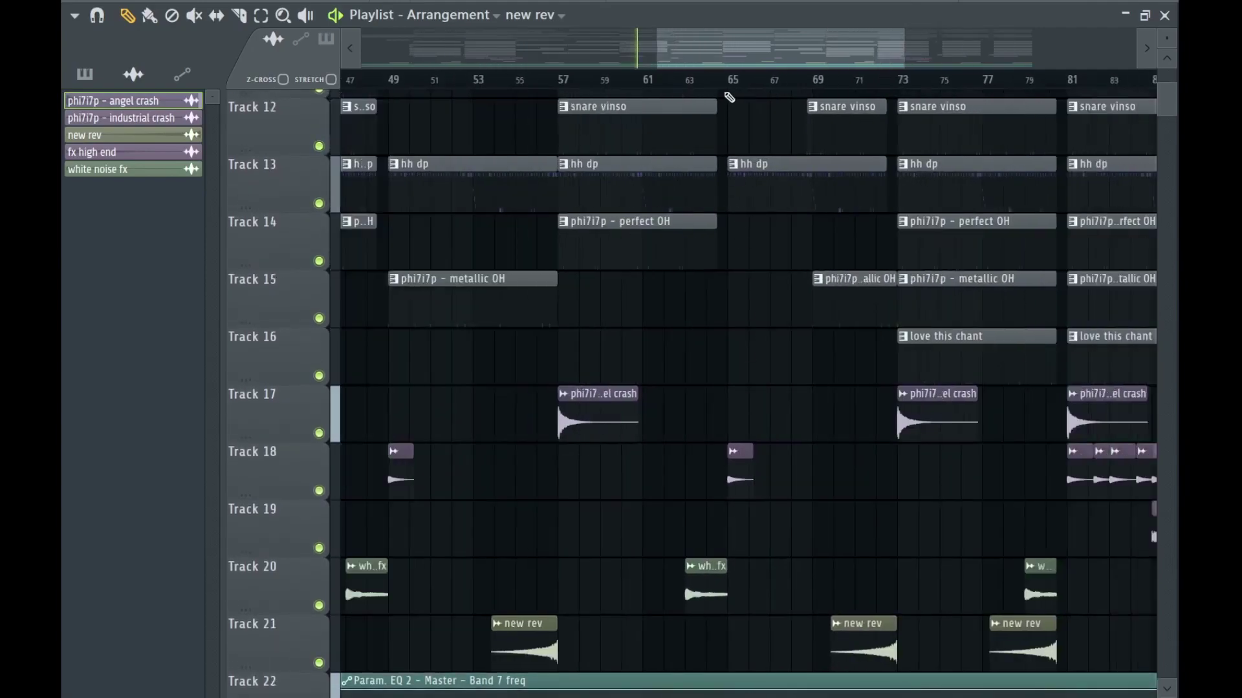
# Play the arrangement from bar 65 and review the placed effects across the whole playlist.
pyautogui.click(727, 79)
pyautogui.scroll(-8, 765, 430)
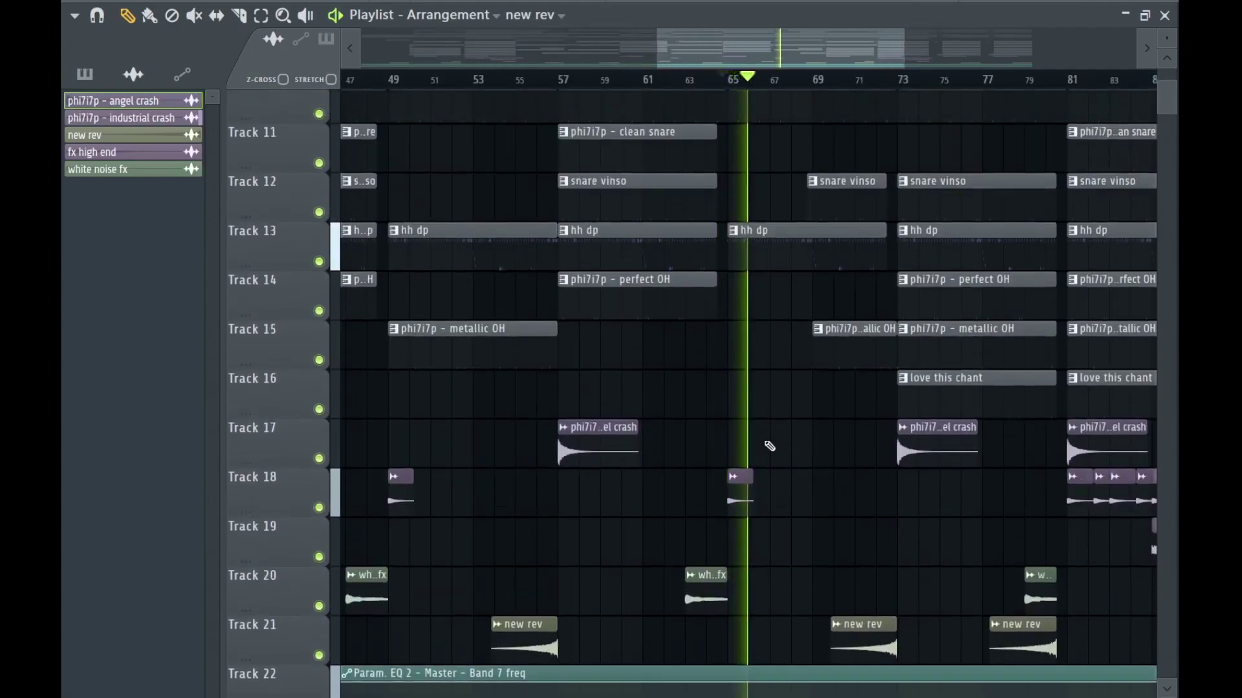
pyautogui.scroll(3, 576, 554)
pyautogui.scroll(3, 546, 499)
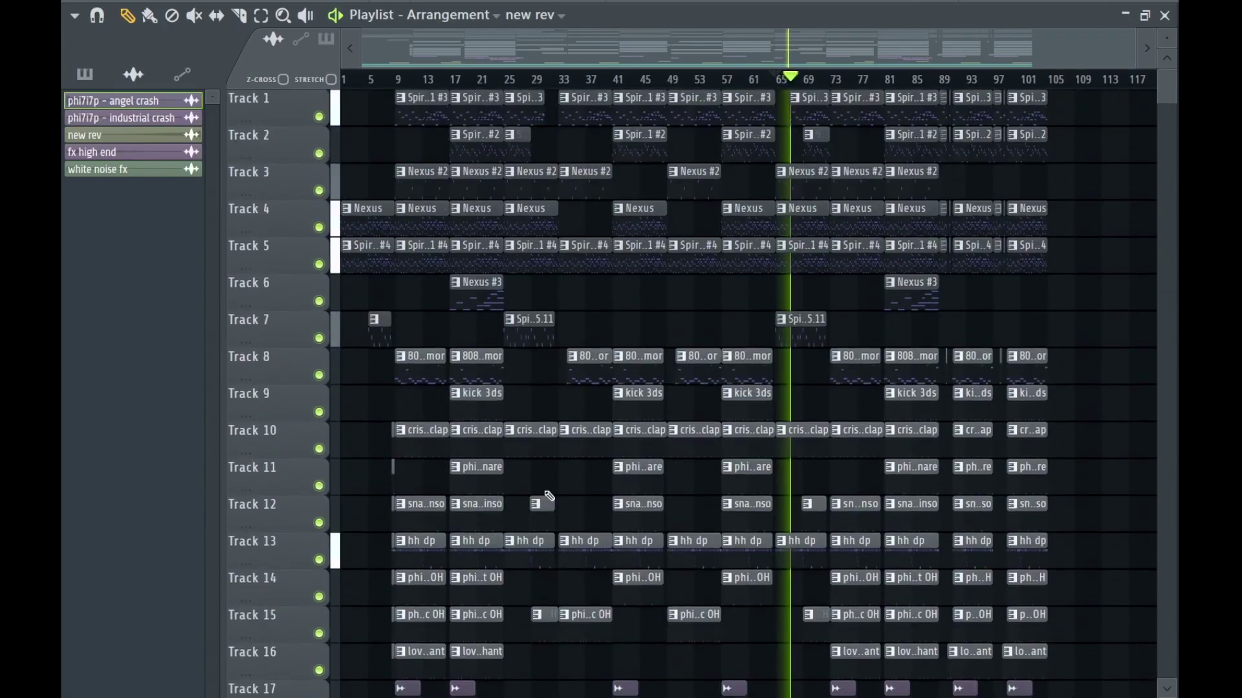
# Move the Band 7 freq and Master Volume automation clips down one track to free Track 22.
pyautogui.scroll(-3, 508, 491)
pyautogui.moveTo(354, 450); pyautogui.dragTo(362, 490)
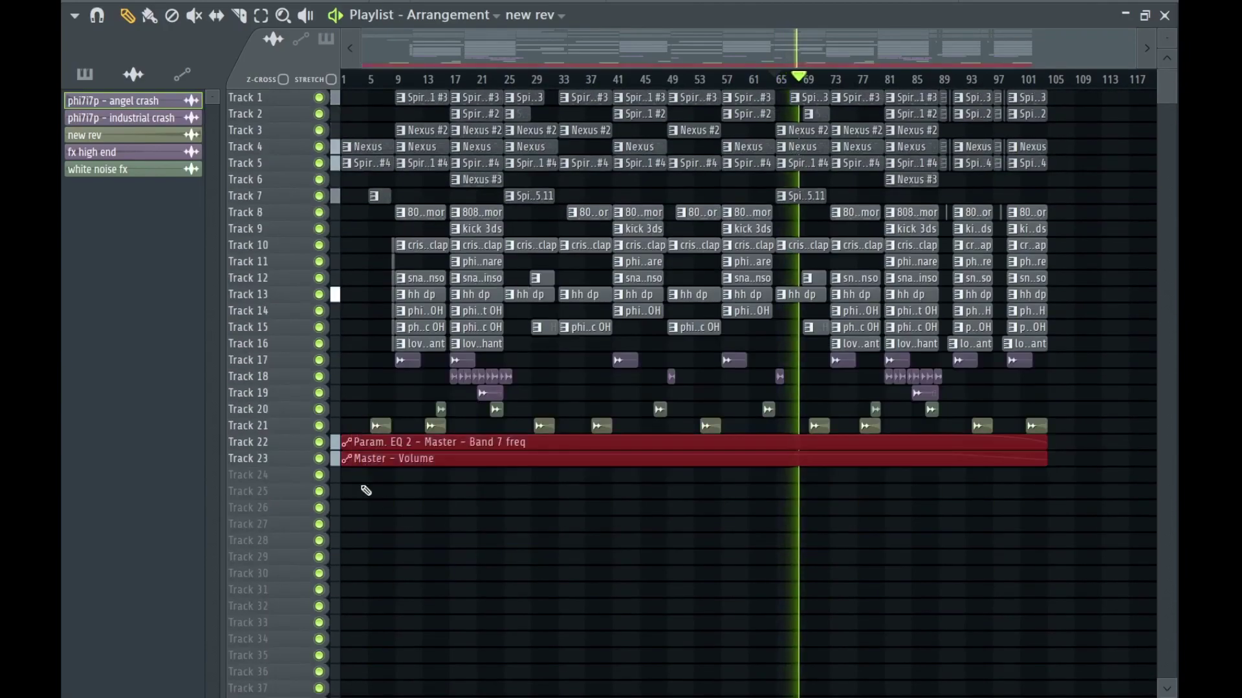
pyautogui.hotkey('shift', 'Down')
pyautogui.keyDown('ctrl'); pyautogui.click(367, 386); pyautogui.keyUp('ctrl')
pyautogui.press('space')
pyautogui.moveTo(356, 444); pyautogui.dragTo(356, 444)
# Place the tag 4 sample on the empty Track 22 in the intro, starting shortly before bar 5.
pyautogui.scroll(3, 368, 421)
pyautogui.scroll(3, 367, 408)
pyautogui.moveTo(429, 368); pyautogui.dragTo(469, 389)
pyautogui.scroll(4, 317, 433)
pyautogui.press('space')
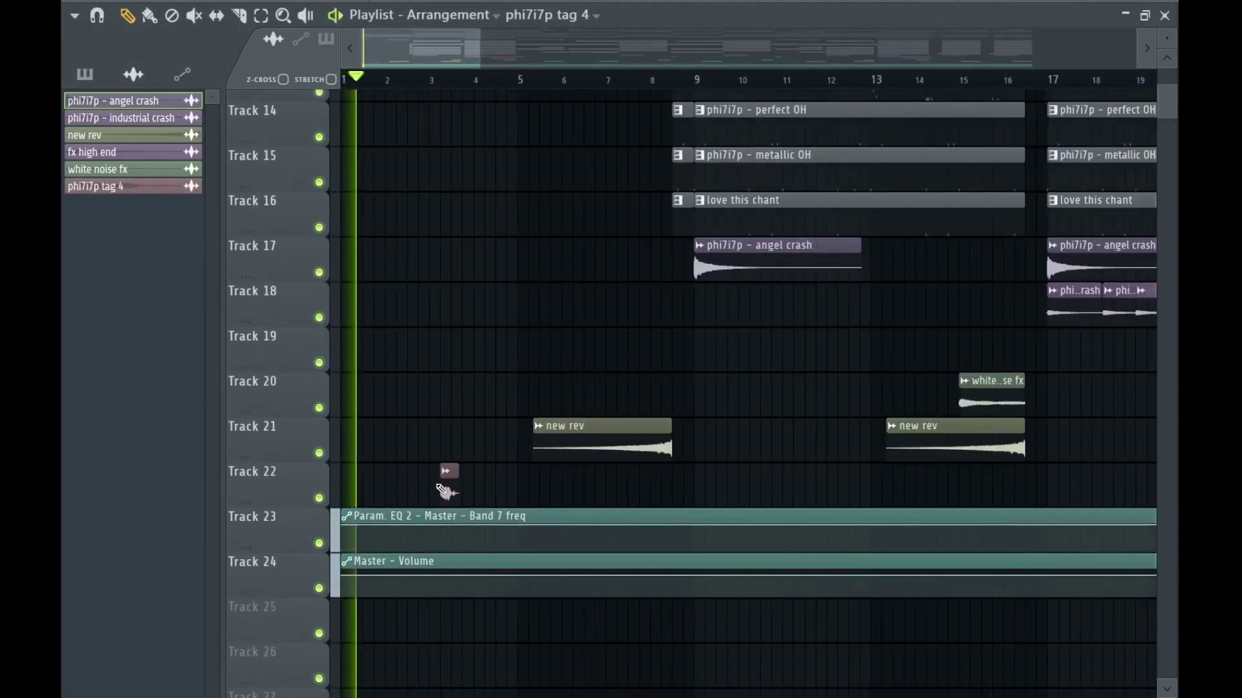
pyautogui.scroll(3, 450, 493)
pyautogui.scroll(3, 537, 497)
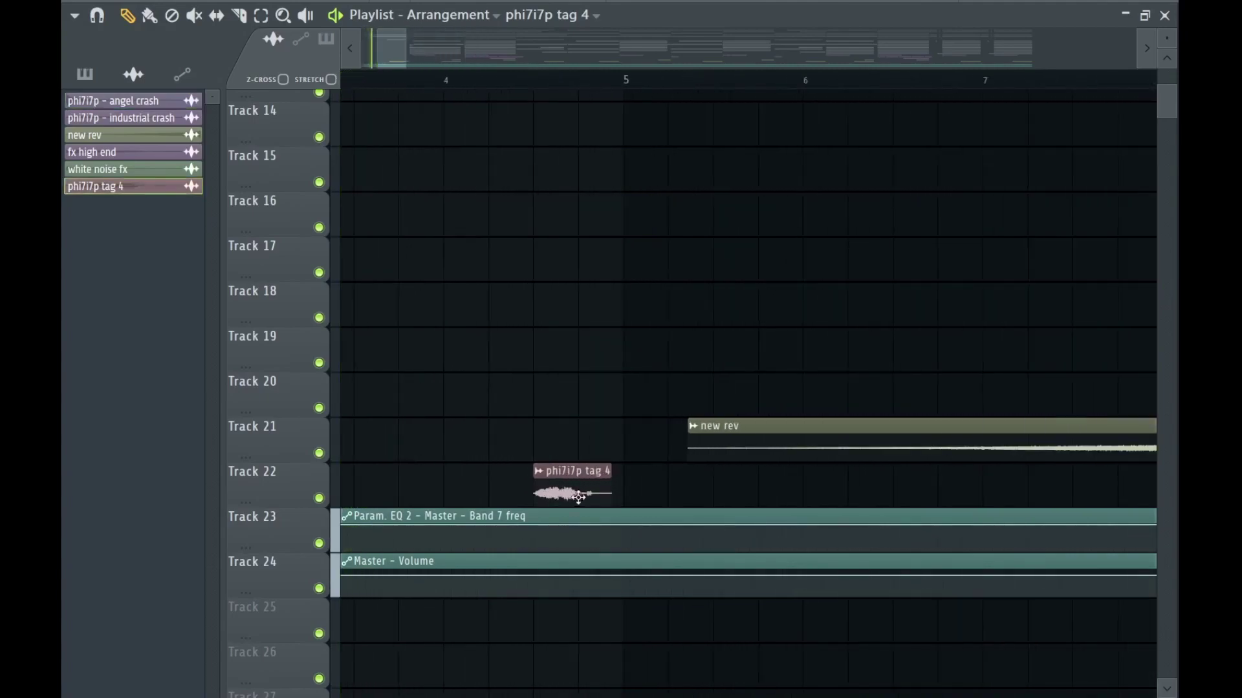
pyautogui.scroll(-3, 551, 407)
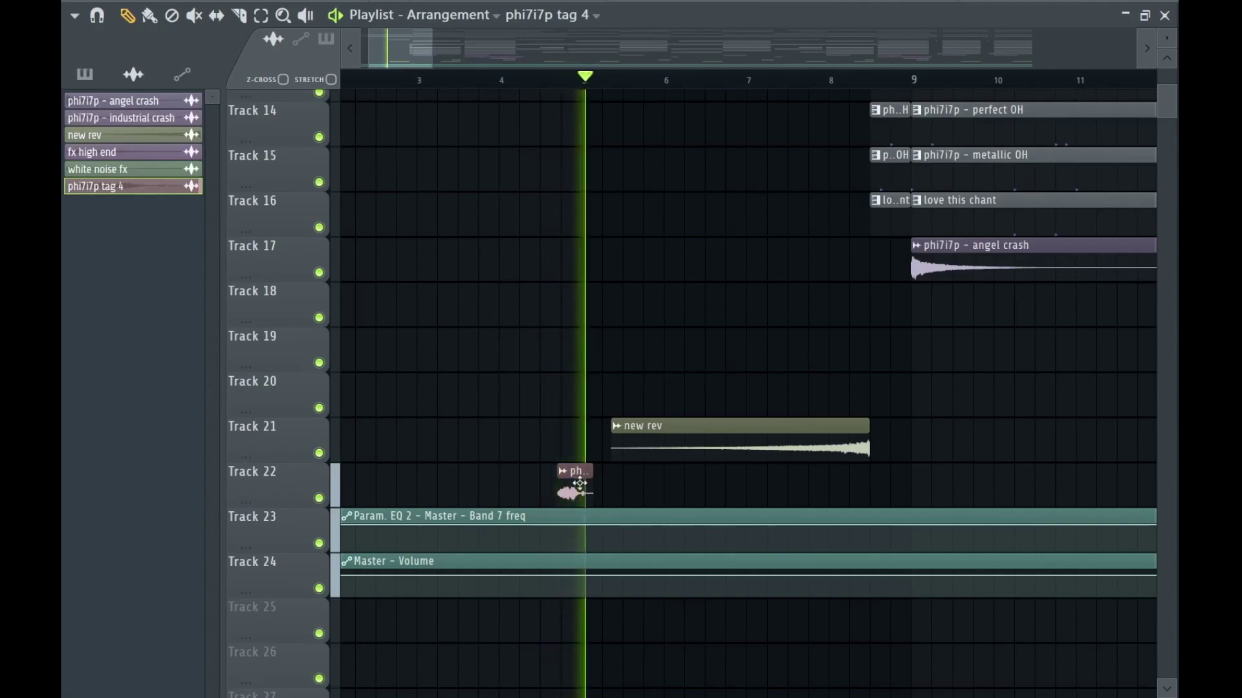
# Route the tag 4 sample to mixer Insert 22 and set the playlist position to bar 4.
pyautogui.press('F9')
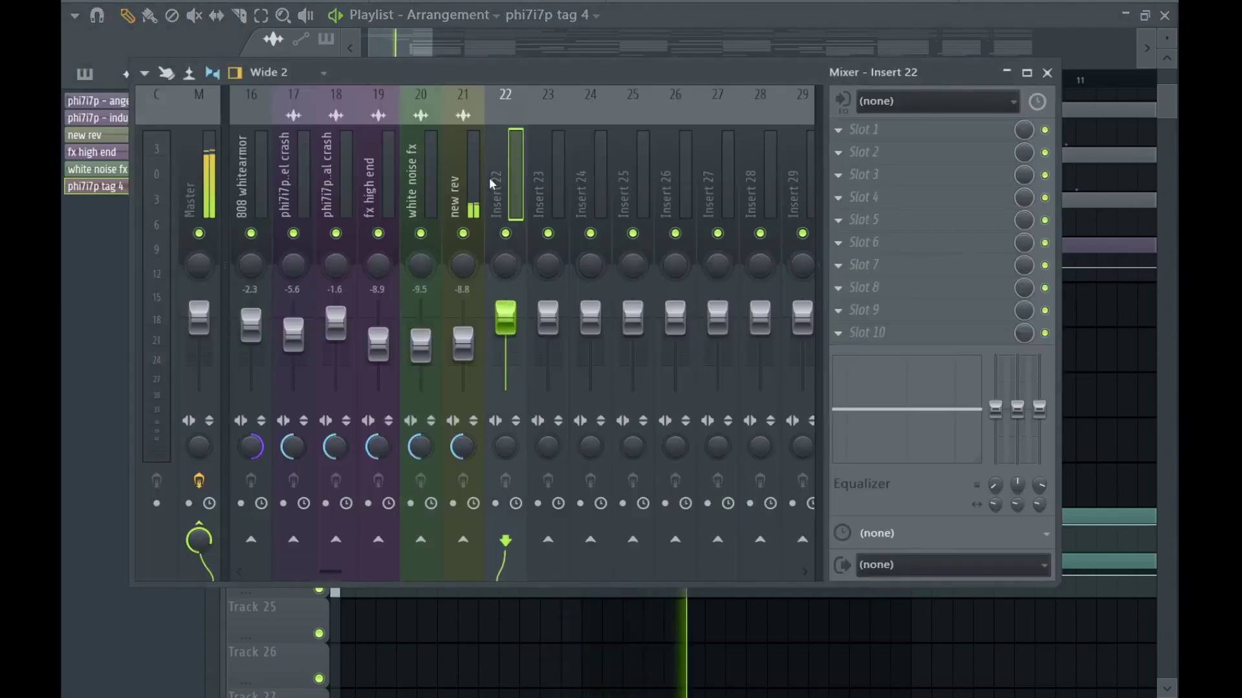
pyautogui.press('F9')
pyautogui.scroll(2, 498, 227)
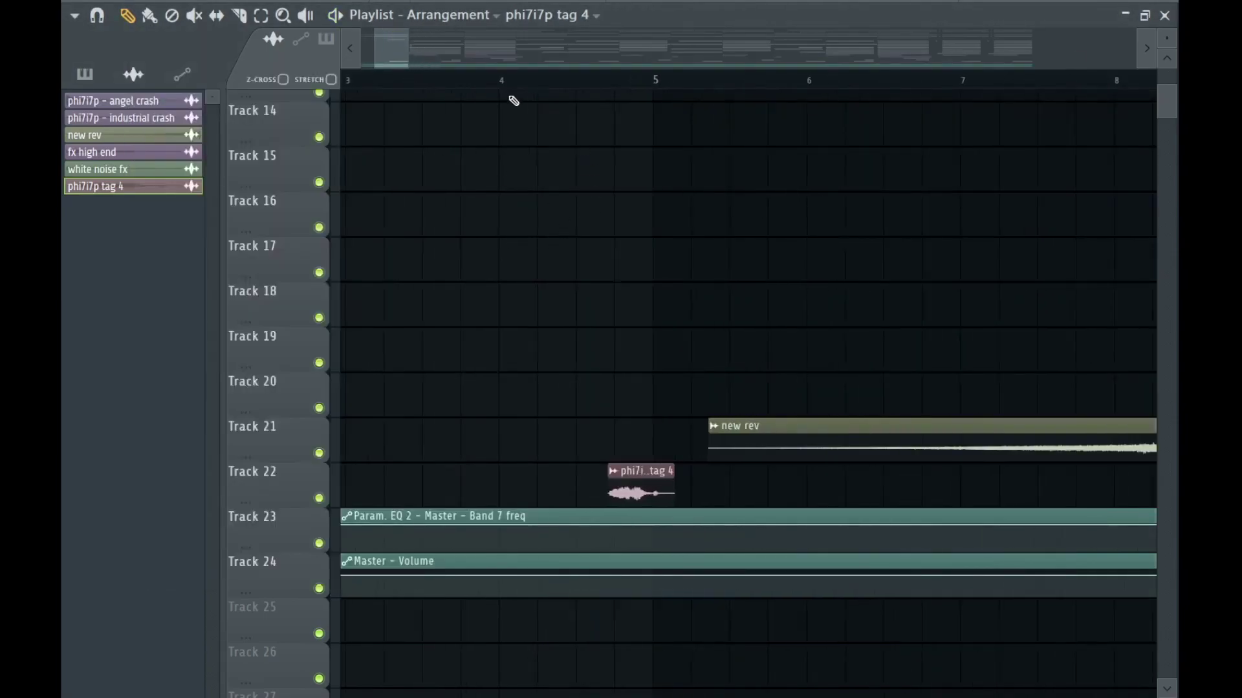
pyautogui.press('space')
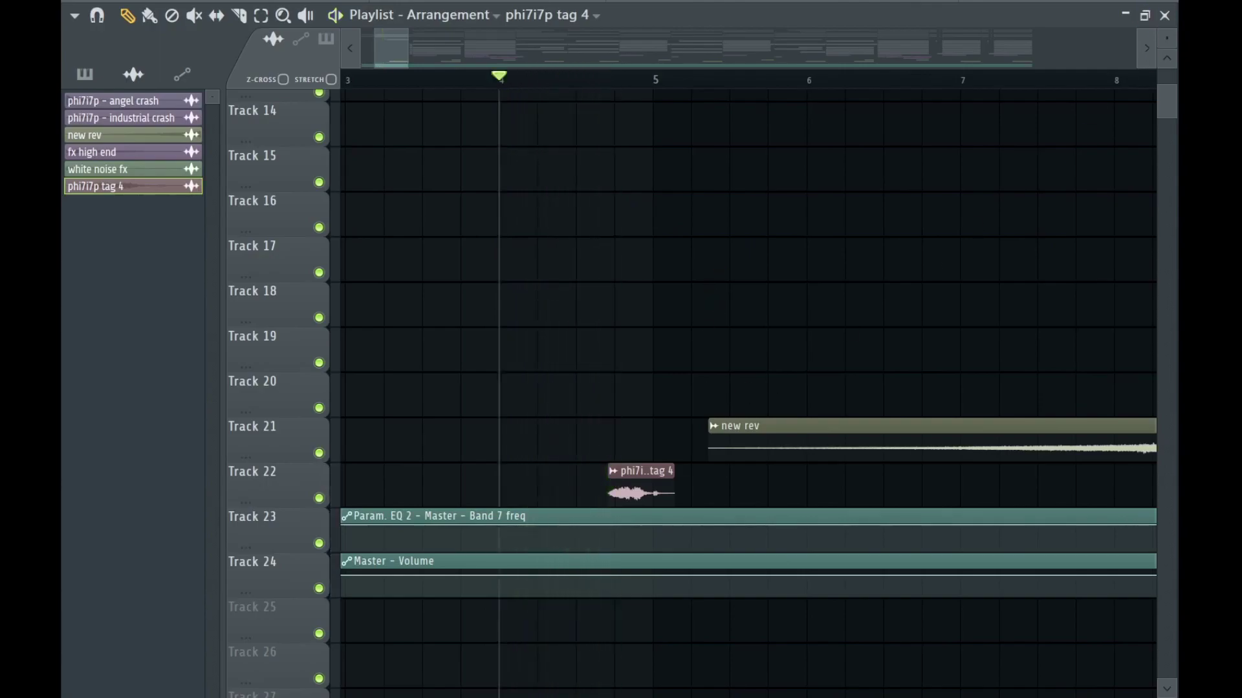
pyautogui.press('F9')
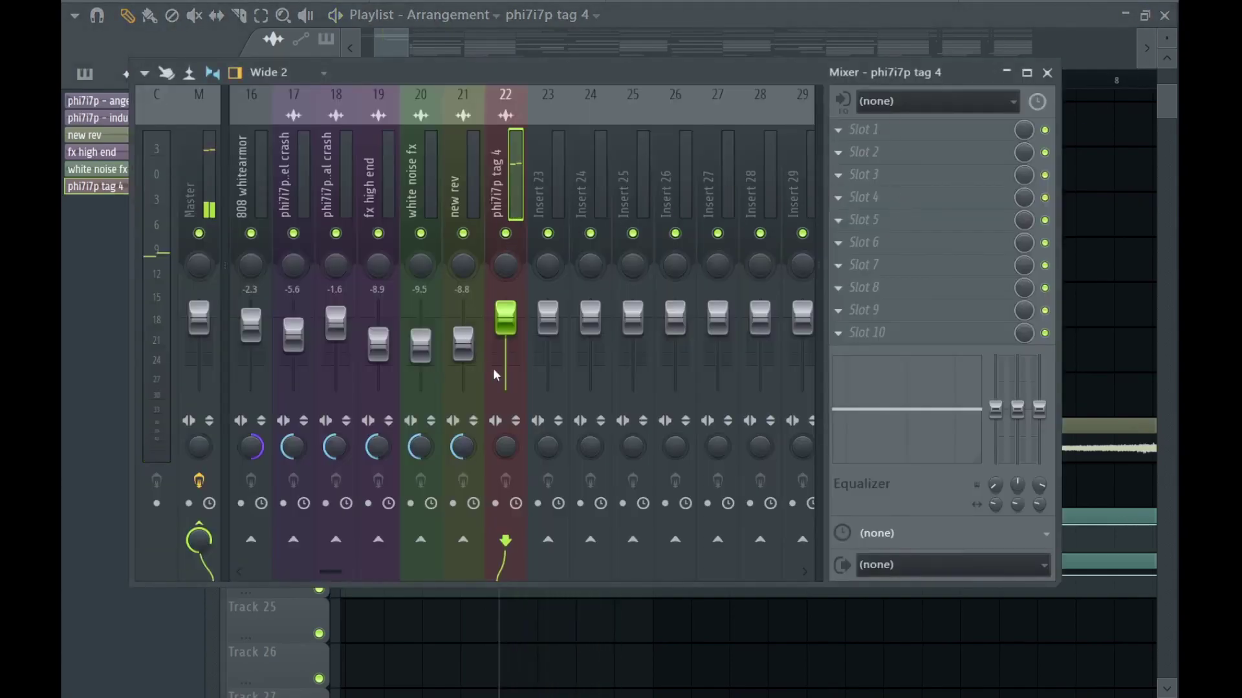
# Add Fruity delay 2 to the tag's mixer insert and lower its volume to -1.8 dB.
pyautogui.hotkey('ctrl', 'z')
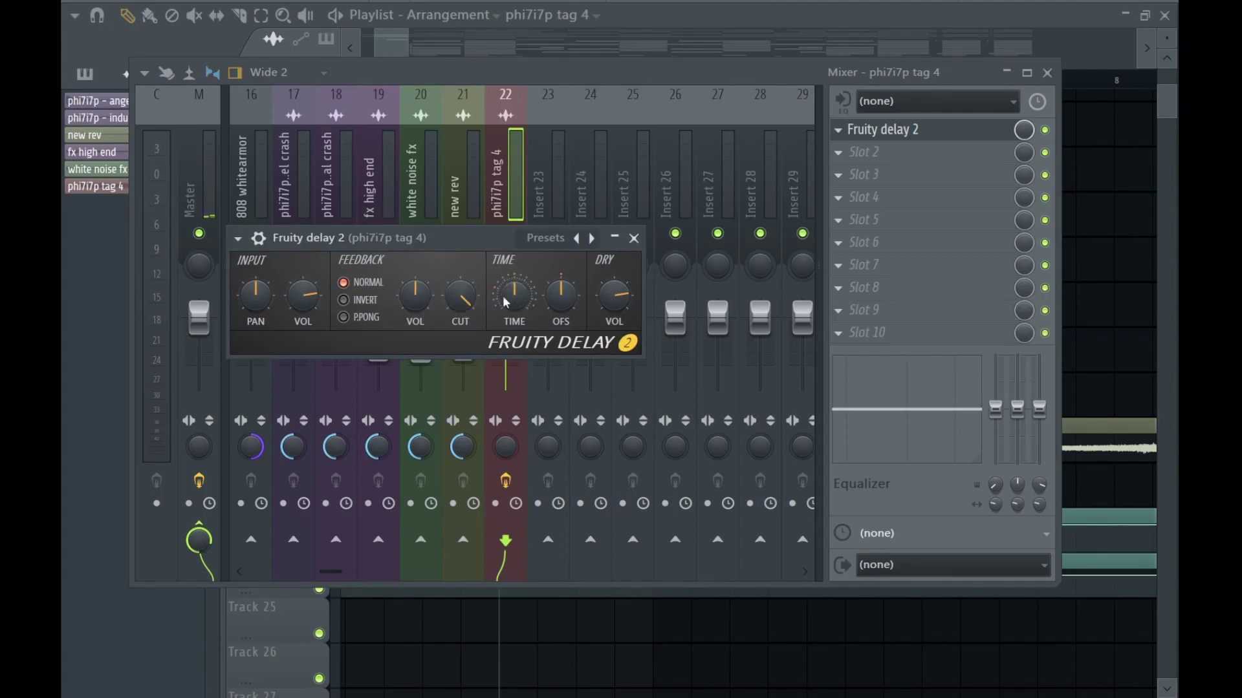
pyautogui.click(485, 374)
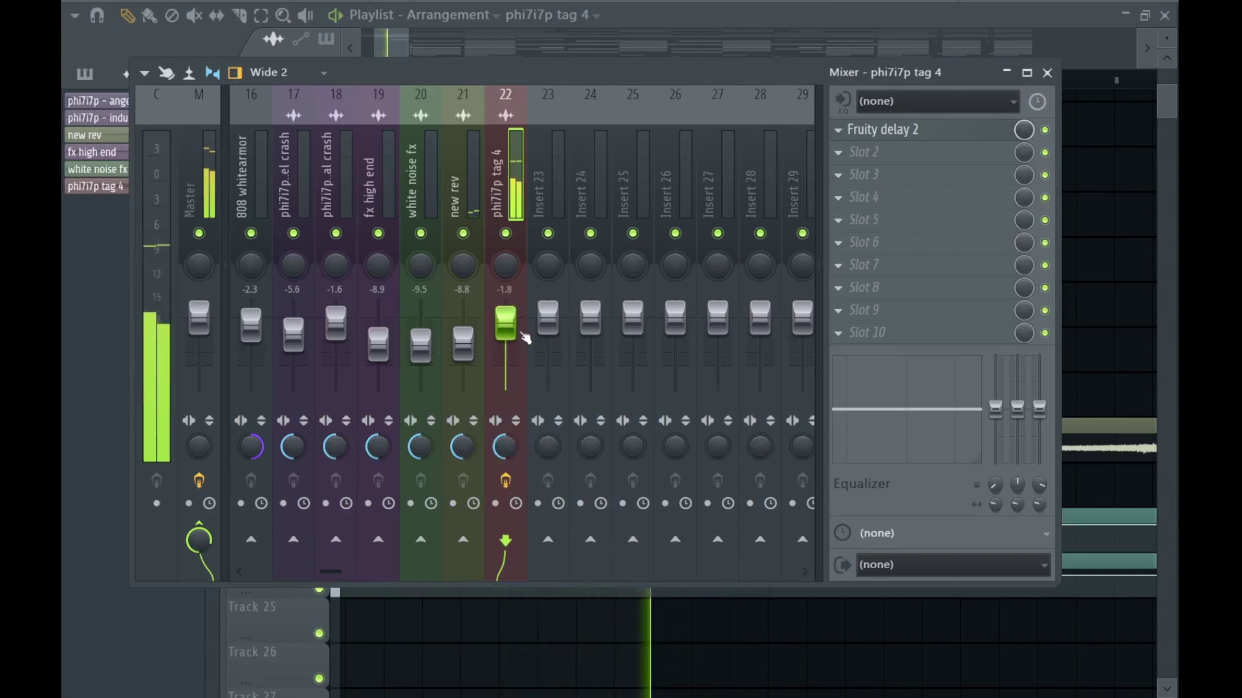
pyautogui.click(1049, 77)
# Place another tag 4 clip on Track 22, starting shortly after bar 90.
pyautogui.scroll(-3, 582, 396)
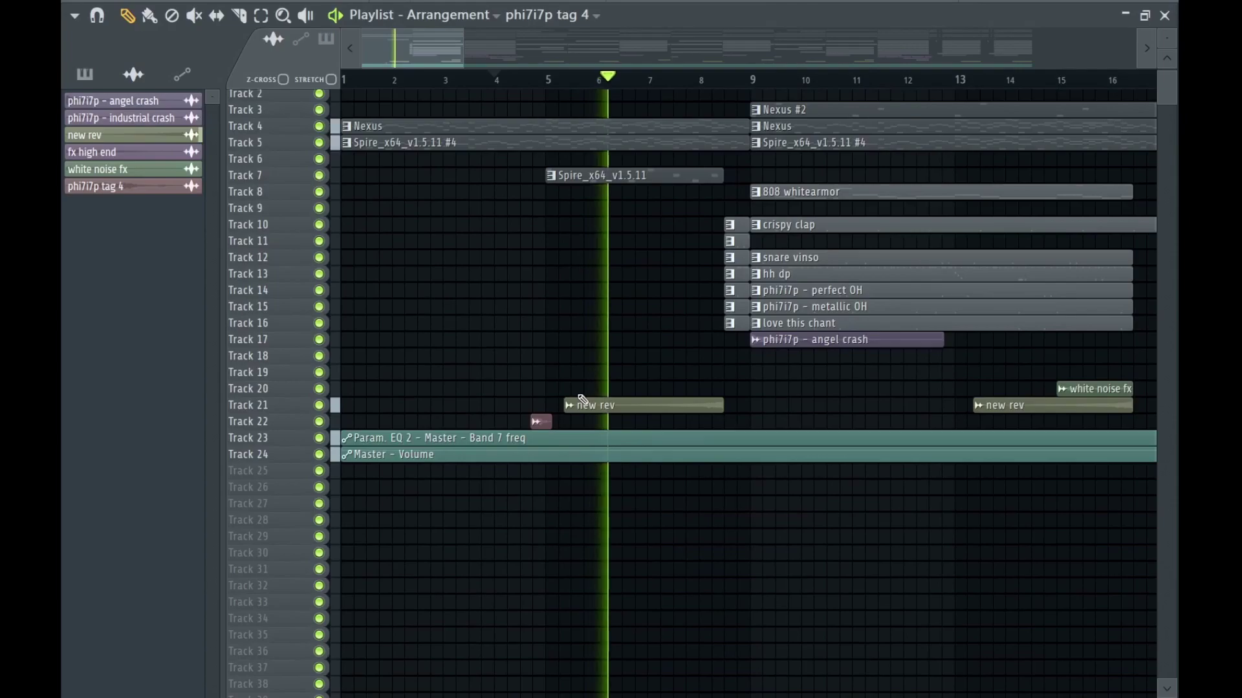
pyautogui.scroll(-4, 466, 427)
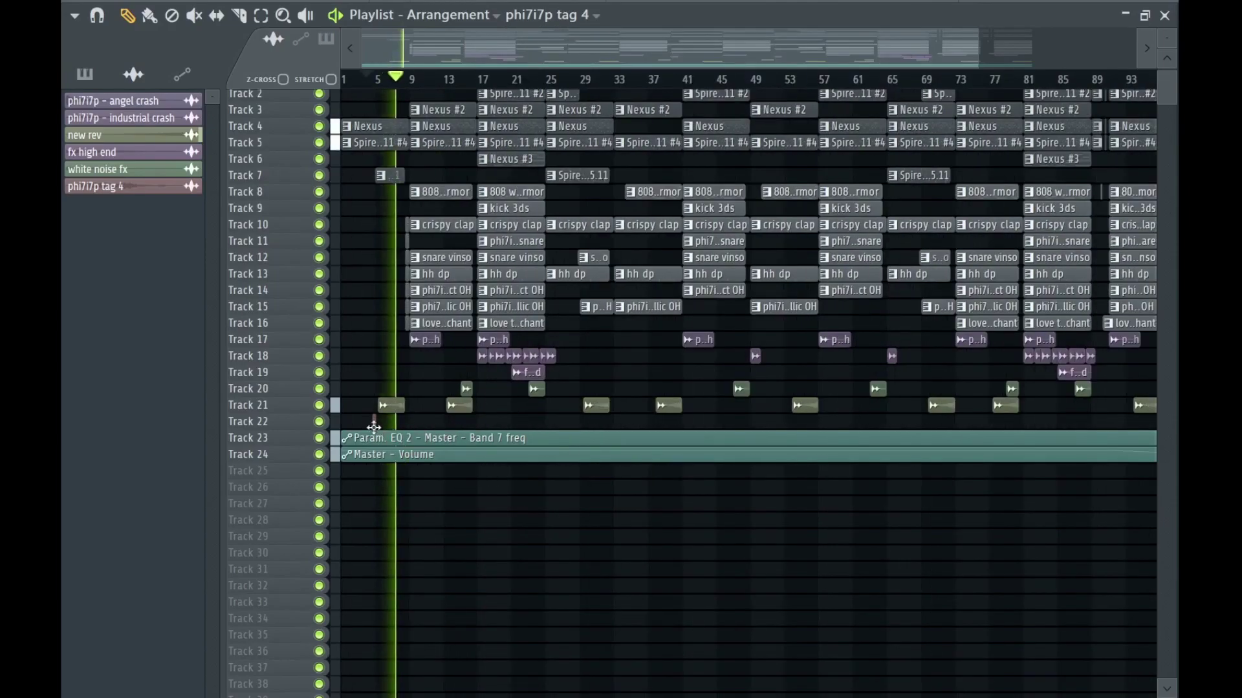
pyautogui.moveTo(1153, 404); pyautogui.dragTo(416, 375)
pyautogui.scroll(4, 716, 428)
pyautogui.scroll(3, 812, 413)
pyautogui.scroll(4, 493, 407)
pyautogui.moveTo(493, 408); pyautogui.dragTo(650, 276)
pyautogui.scroll(2, 645, 275)
pyautogui.hscroll(-2, 510, 86)
pyautogui.click(599, 81)
pyautogui.scroll(2, 797, 476)
pyautogui.scroll(2, 851, 386)
pyautogui.moveTo(797, 473)
pyautogui.mouseDown()
pyautogui.moveTo(909, 474)
pyautogui.moveTo(784, 459)
pyautogui.mouseUp()
pyautogui.scroll(3, 944, 453)
pyautogui.scroll(-3, 863, 452)
pyautogui.scroll(2, 841, 414)
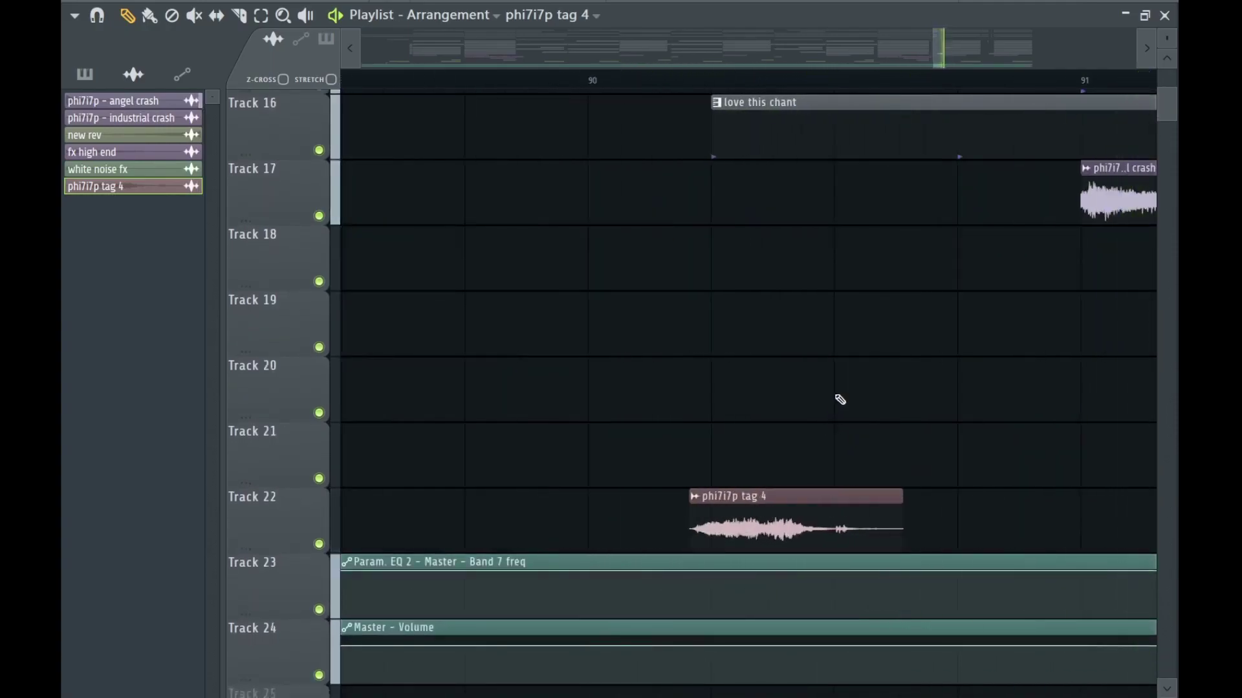
pyautogui.scroll(-2, 825, 401)
pyautogui.scroll(2, 818, 399)
pyautogui.scroll(3, 789, 291)
# Try starting the second tag 4 clip just before bar 90 and play the outro from bar 89.
pyautogui.press('space')
pyautogui.scroll(-6, 765, 211)
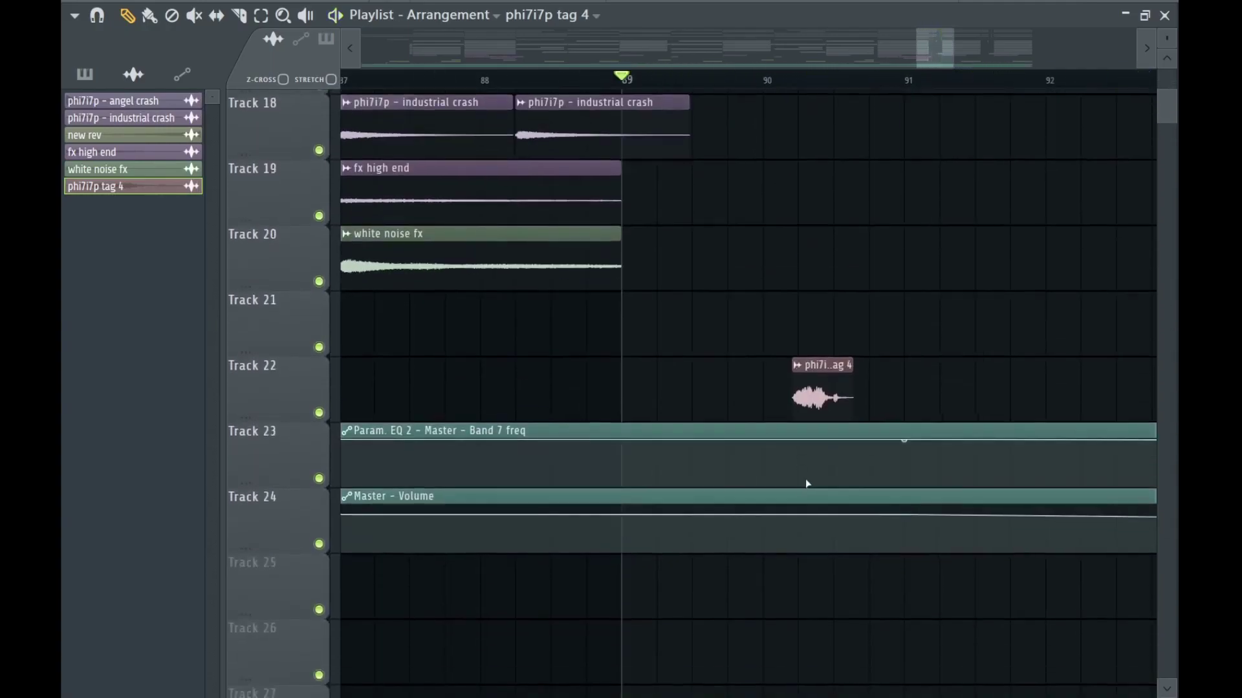
pyautogui.press('space')
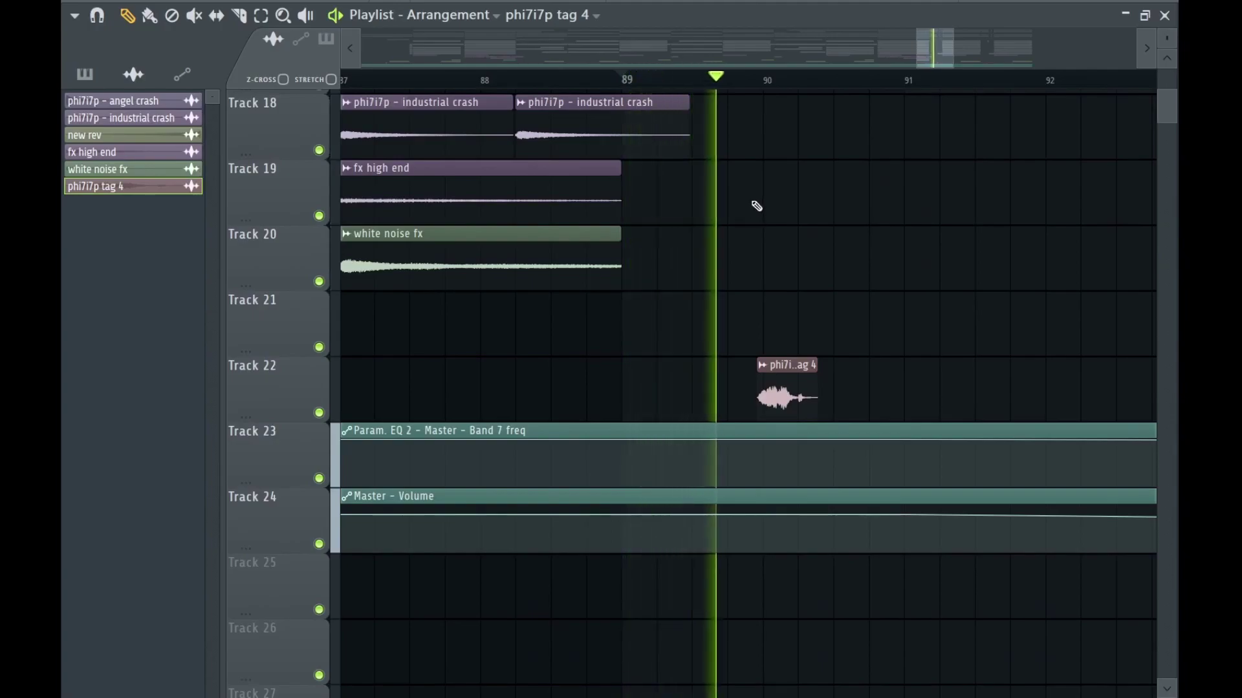
pyautogui.scroll(3, 841, 375)
pyautogui.scroll(-4, 860, 370)
pyautogui.scroll(4, 837, 388)
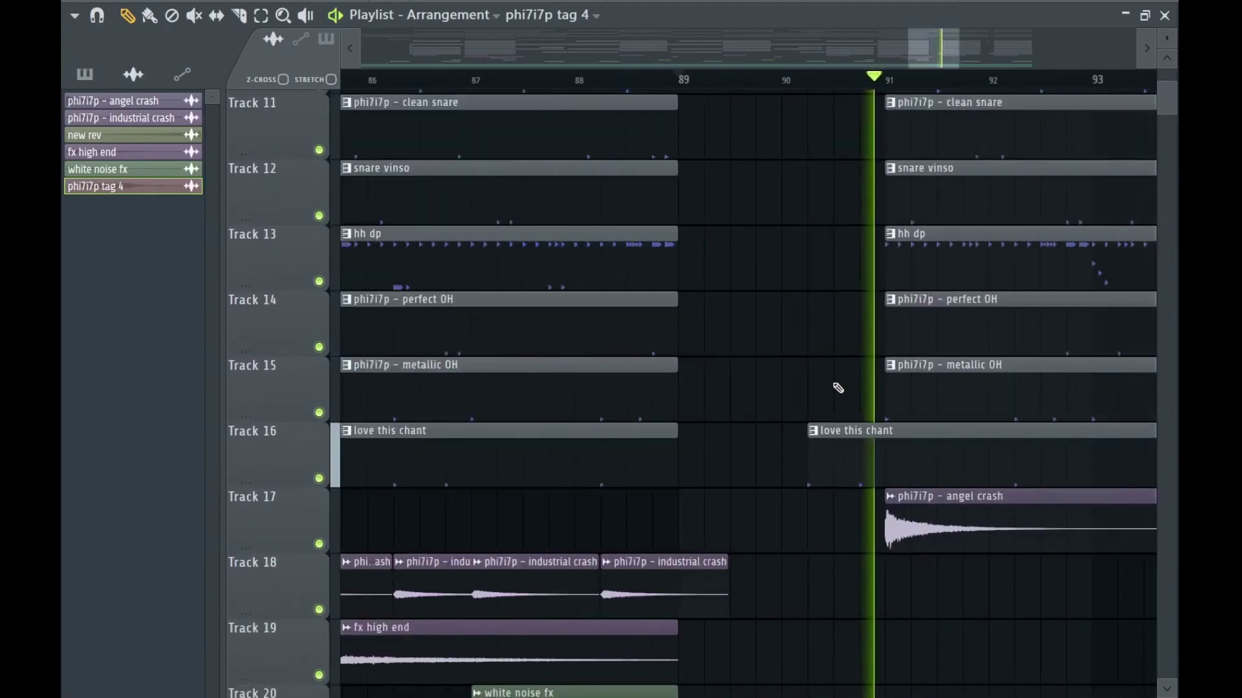
pyautogui.scroll(-4, 837, 388)
pyautogui.scroll(2, 906, 471)
pyautogui.moveTo(938, 479); pyautogui.dragTo(650, 397)
pyautogui.scroll(-3, 650, 398)
pyautogui.scroll(2, 650, 400)
pyautogui.scroll(-3, 665, 448)
# Trim the start of love this chant to the middle of bar 90 and shift the tag to just after bar 90.
pyautogui.press('space')
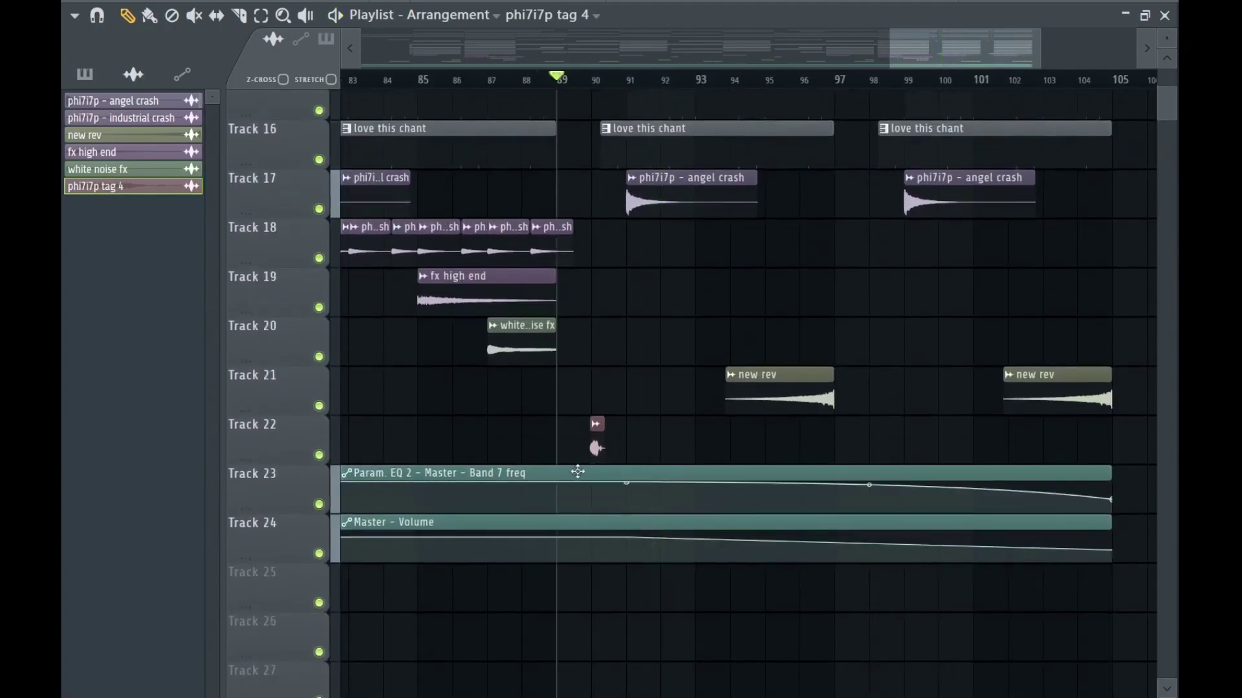
pyautogui.scroll(3, 580, 477)
pyautogui.moveTo(652, 157); pyautogui.dragTo(682, 159)
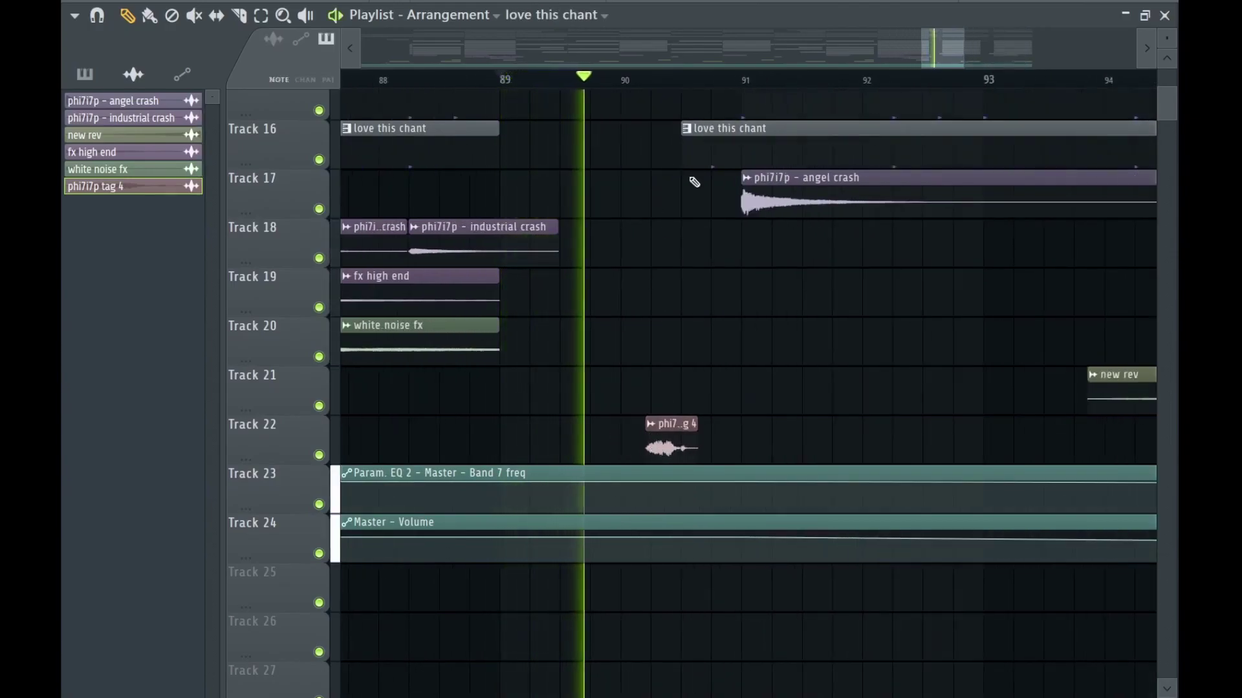
# Place a tag 4 clip on Track 22 shortly after bar 98 and trim the love this chant start to mid-bar 98.
pyautogui.scroll(-3, 693, 427)
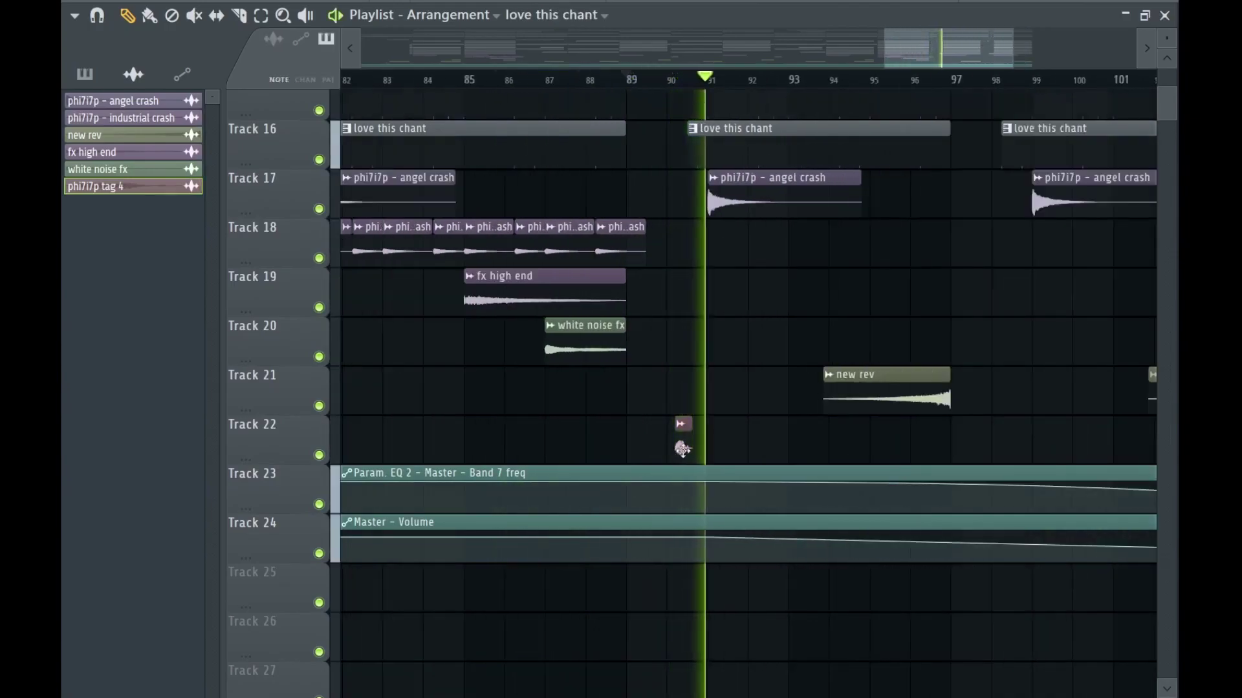
pyautogui.click(1026, 430)
pyautogui.scroll(3, 1009, 432)
pyautogui.scroll(1, 892, 420)
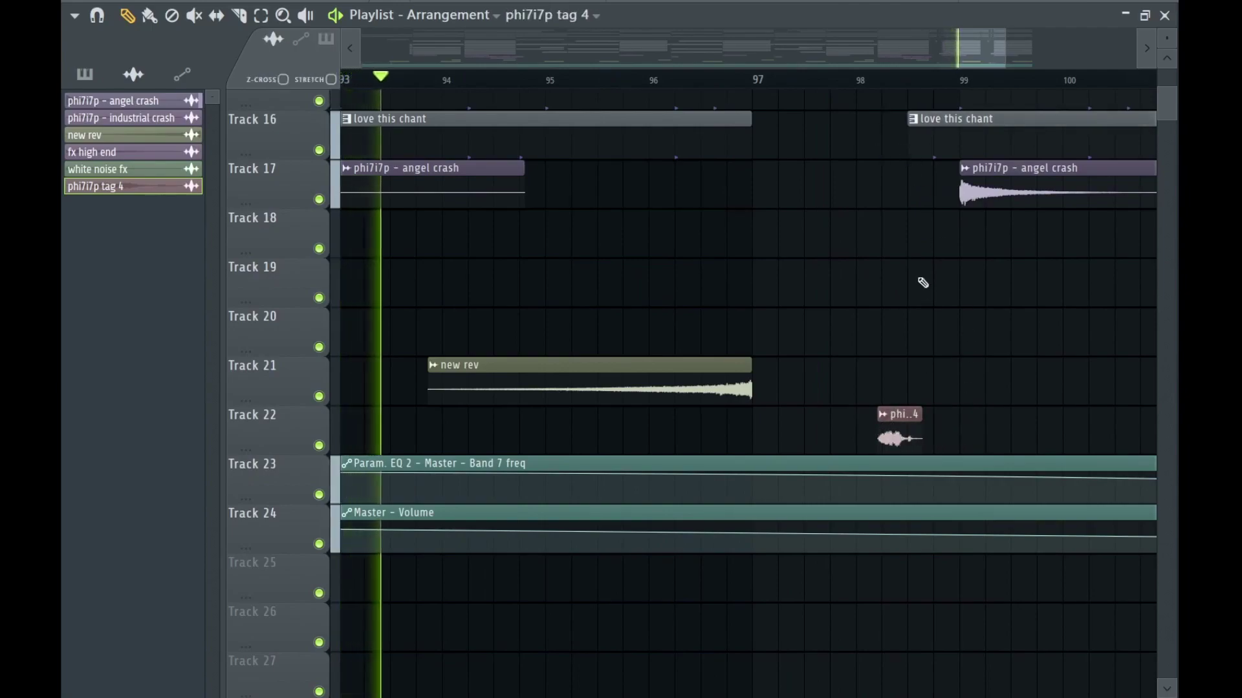
pyautogui.click(807, 81)
pyautogui.scroll(2, 862, 360)
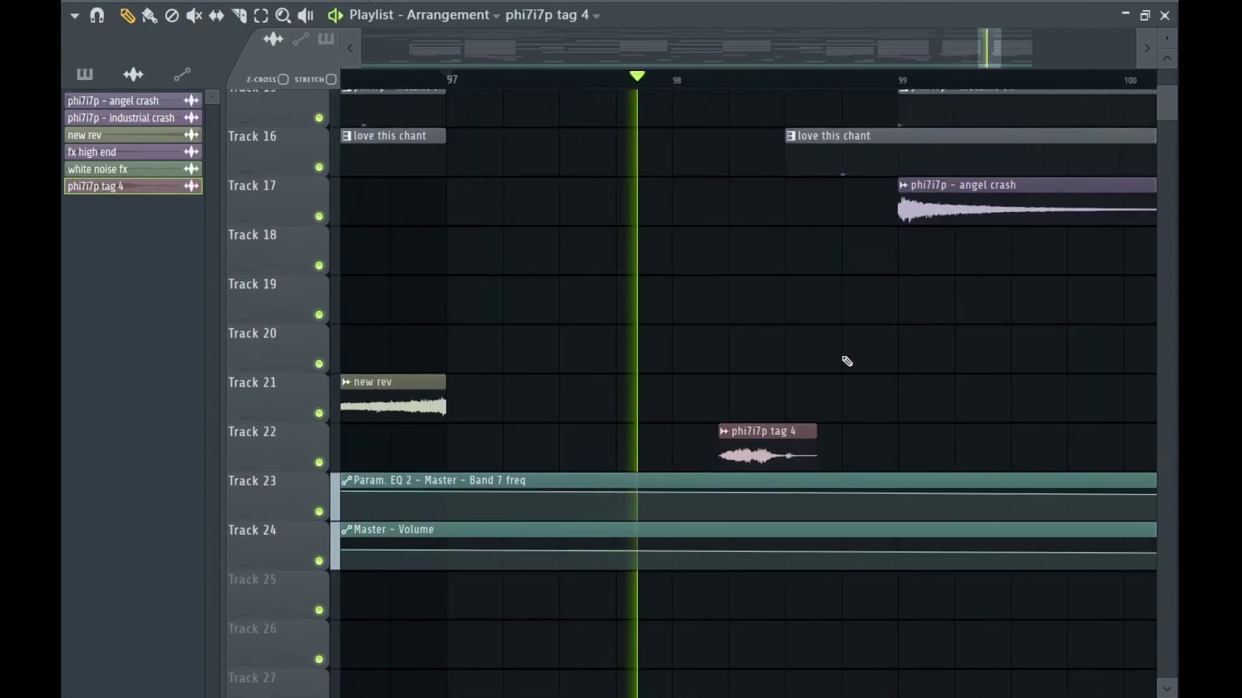
# Review the clips across the whole arrangement and play it from the beginning.
pyautogui.scroll(-7, 801, 344)
pyautogui.scroll(-3, 595, 388)
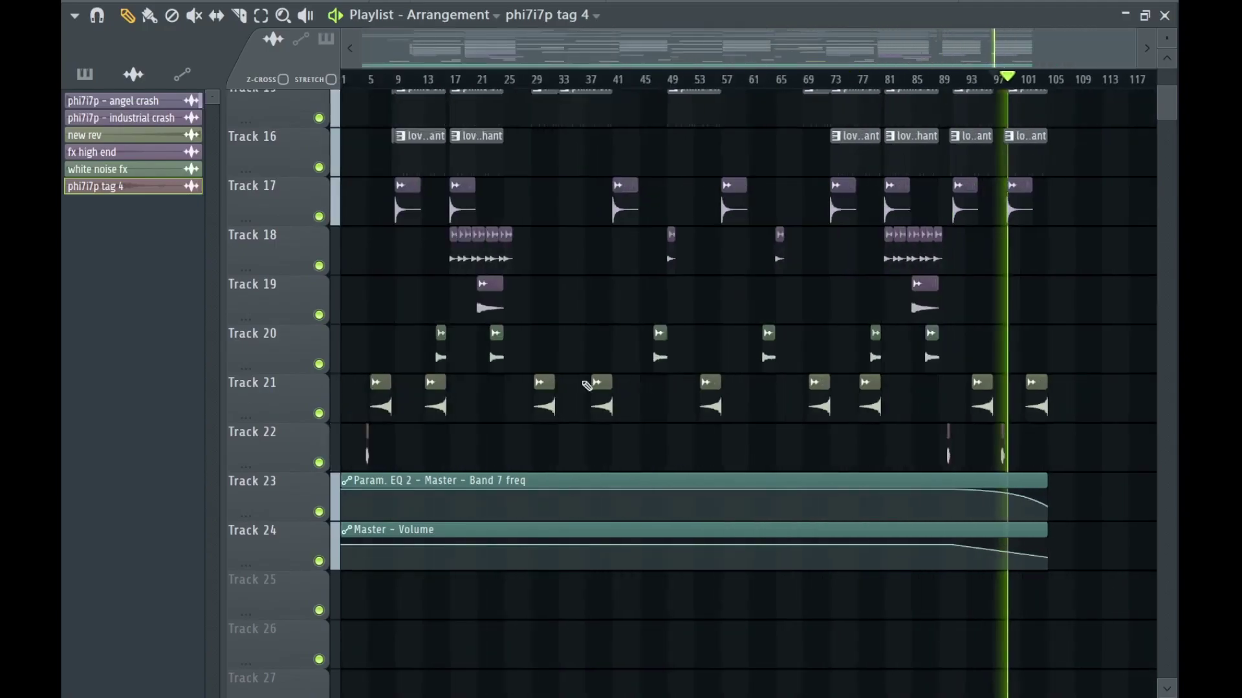
pyautogui.scroll(-4, 517, 389)
pyautogui.press('space')
pyautogui.scroll(3, 376, 291)
pyautogui.scroll(-3, 377, 345)
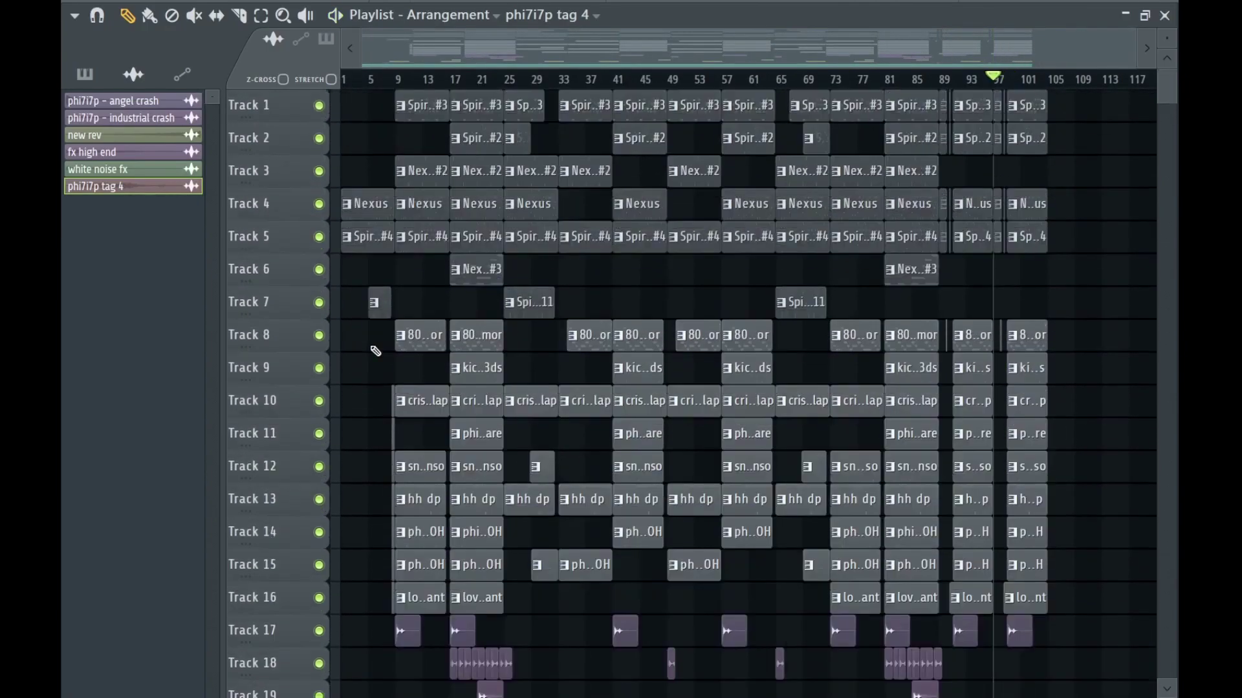
pyautogui.scroll(5, 382, 335)
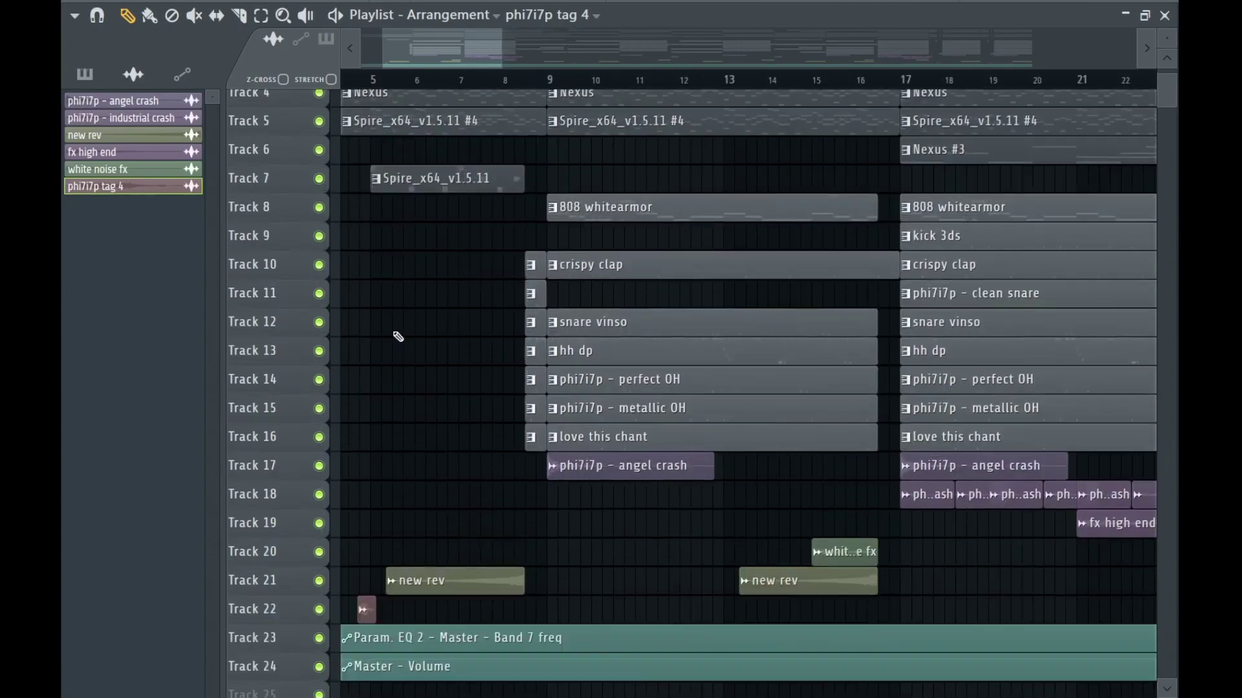
pyautogui.scroll(2, 507, 421)
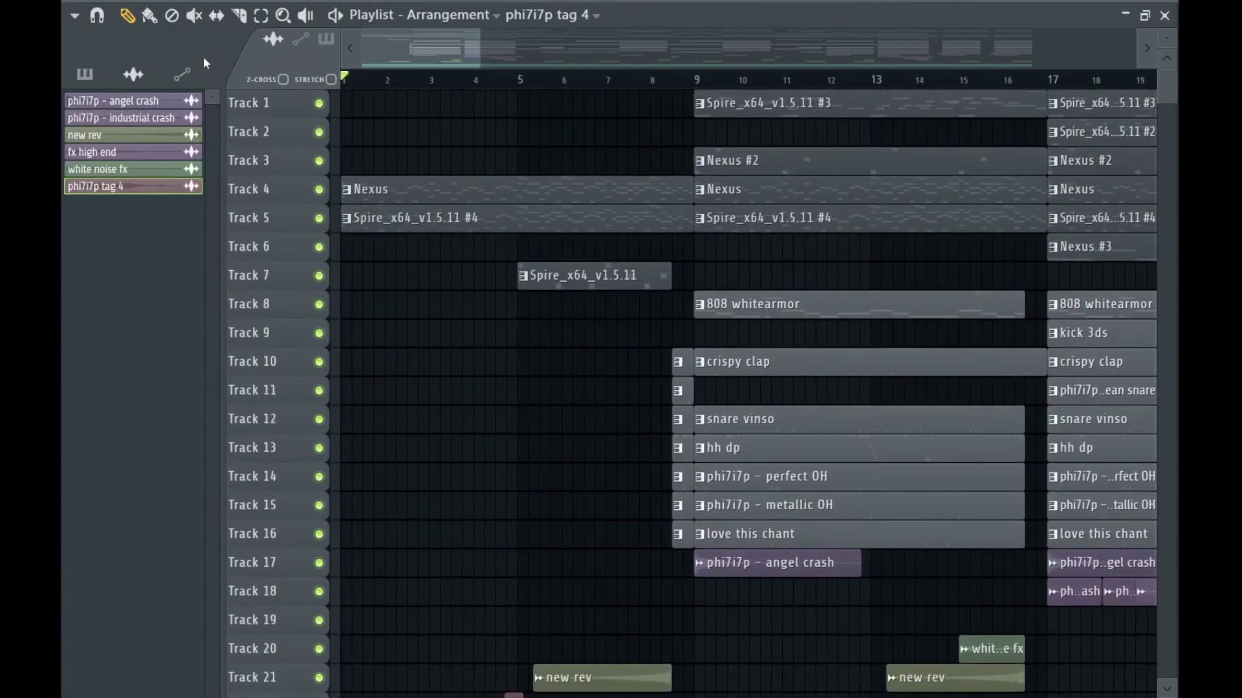
pyautogui.press('space')
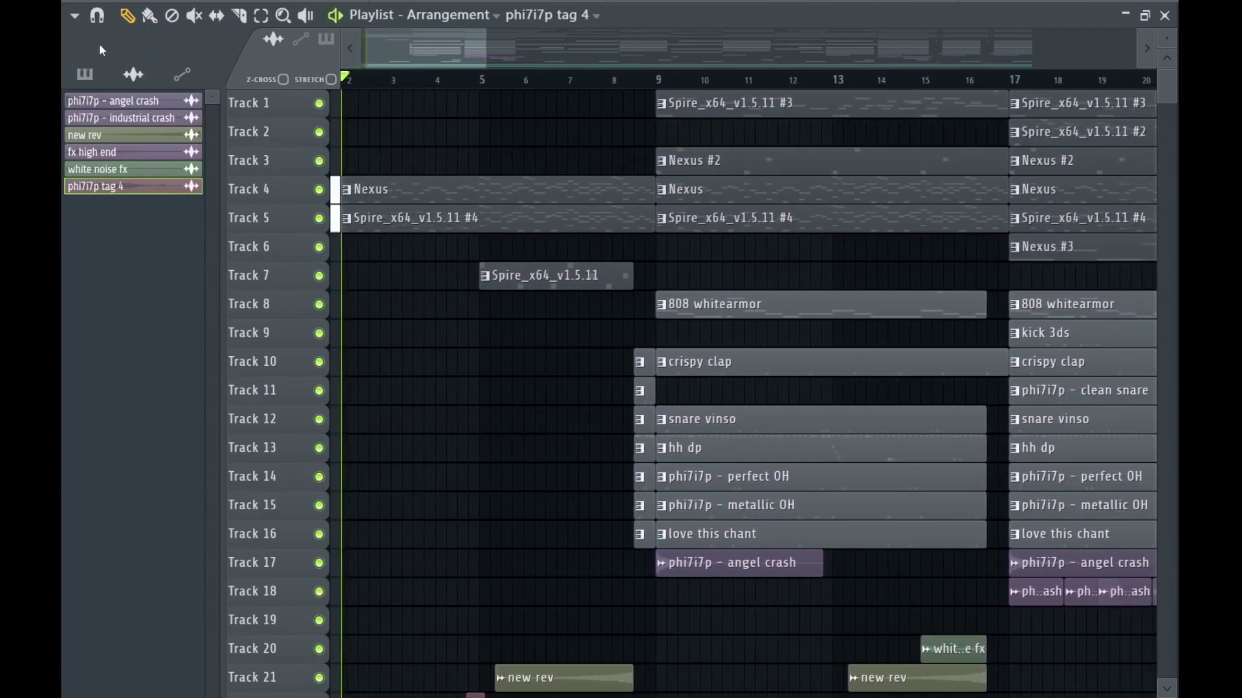